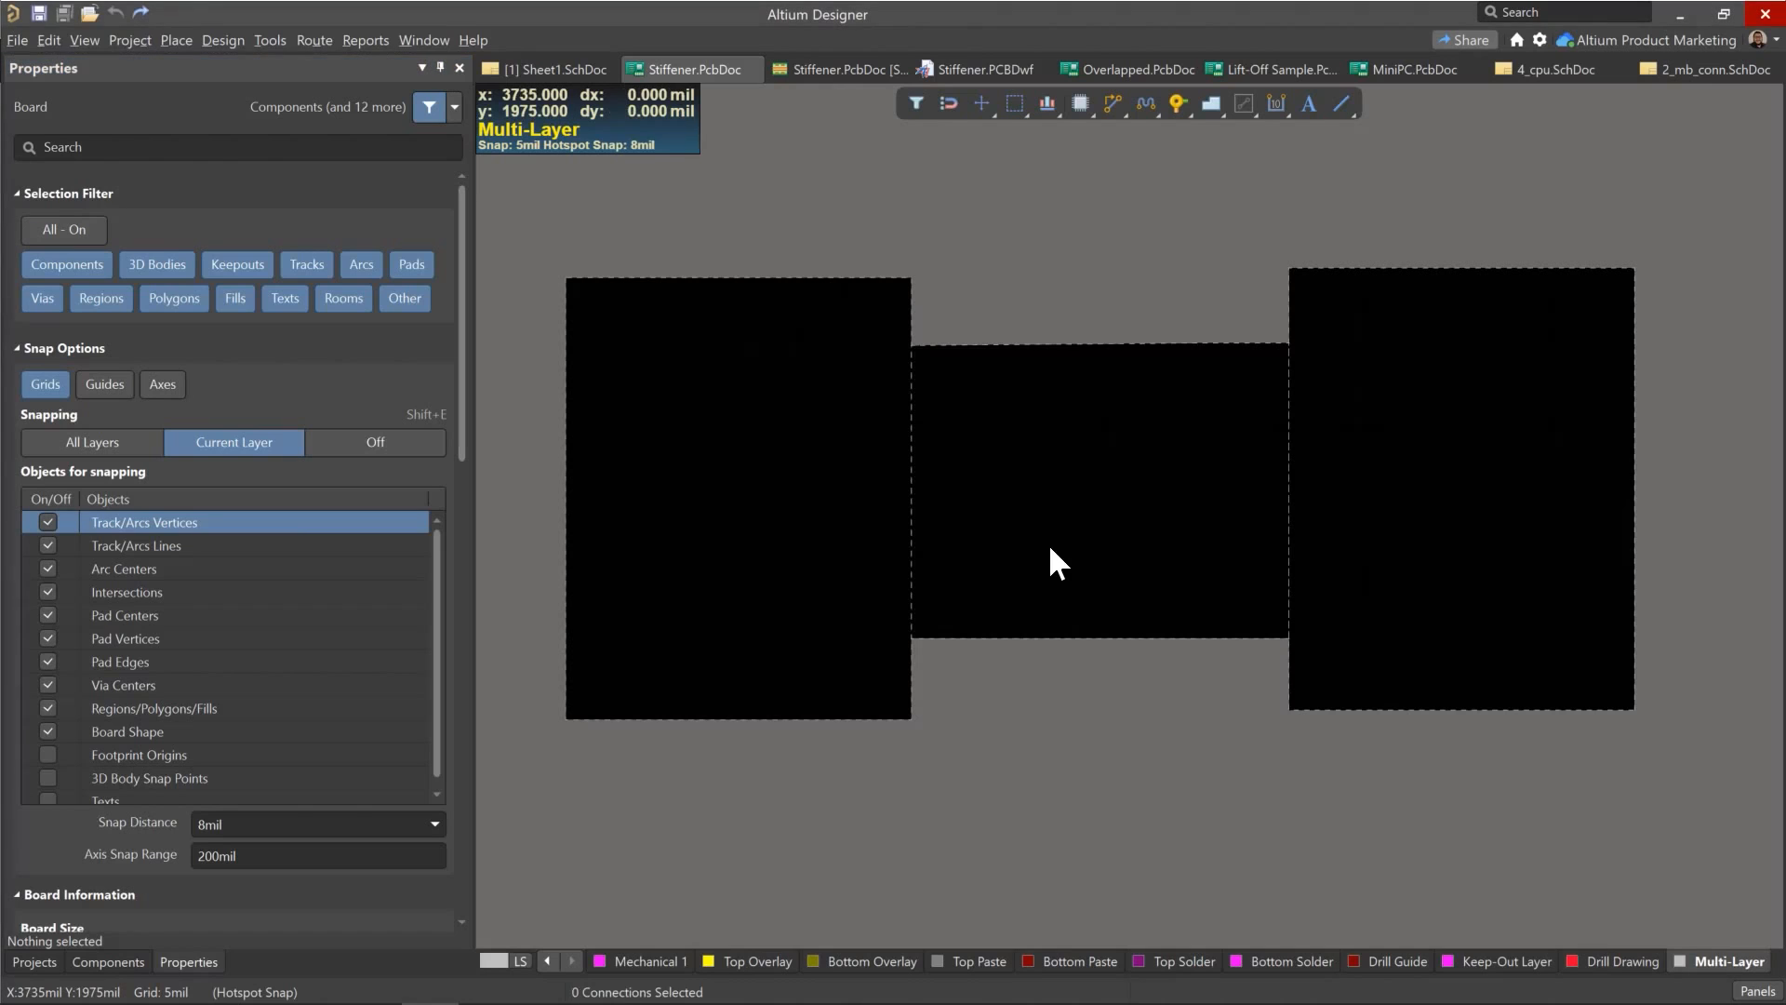
Step: Switch the Stiffener board to Board Planning Mode and examine the layer stack and priority of its three regions
key(1)
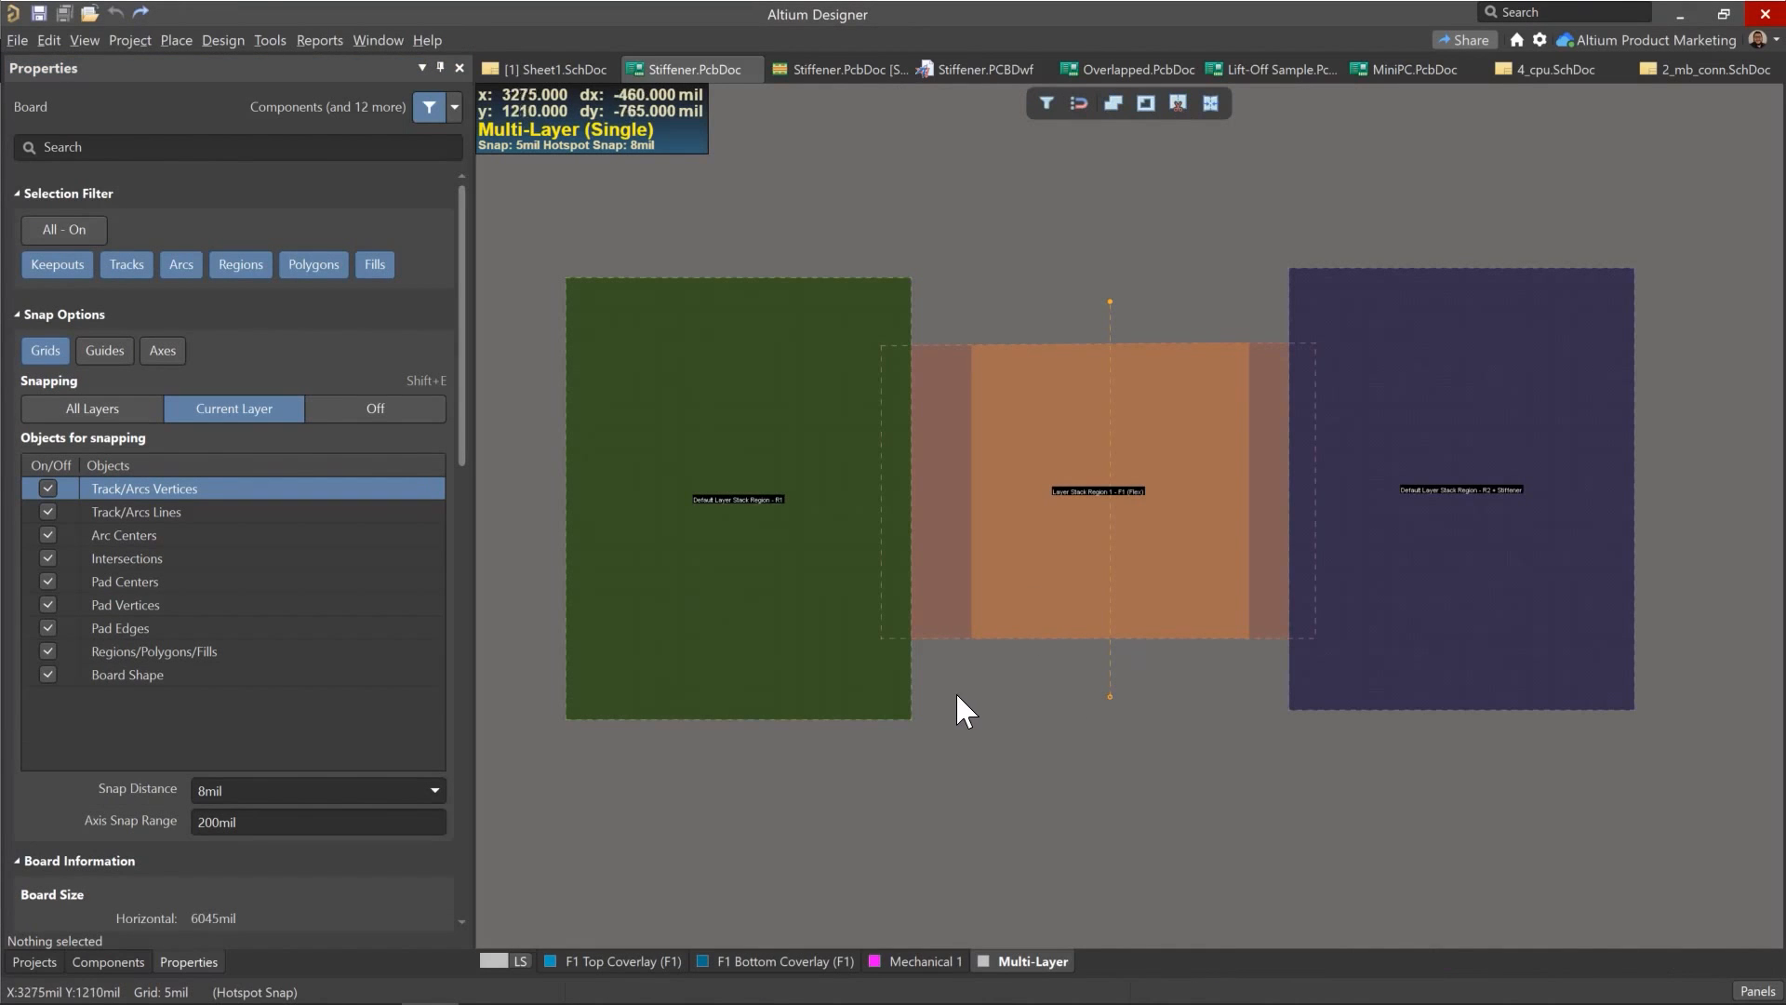
ctrl+scroll(1020, 704, up, 2)
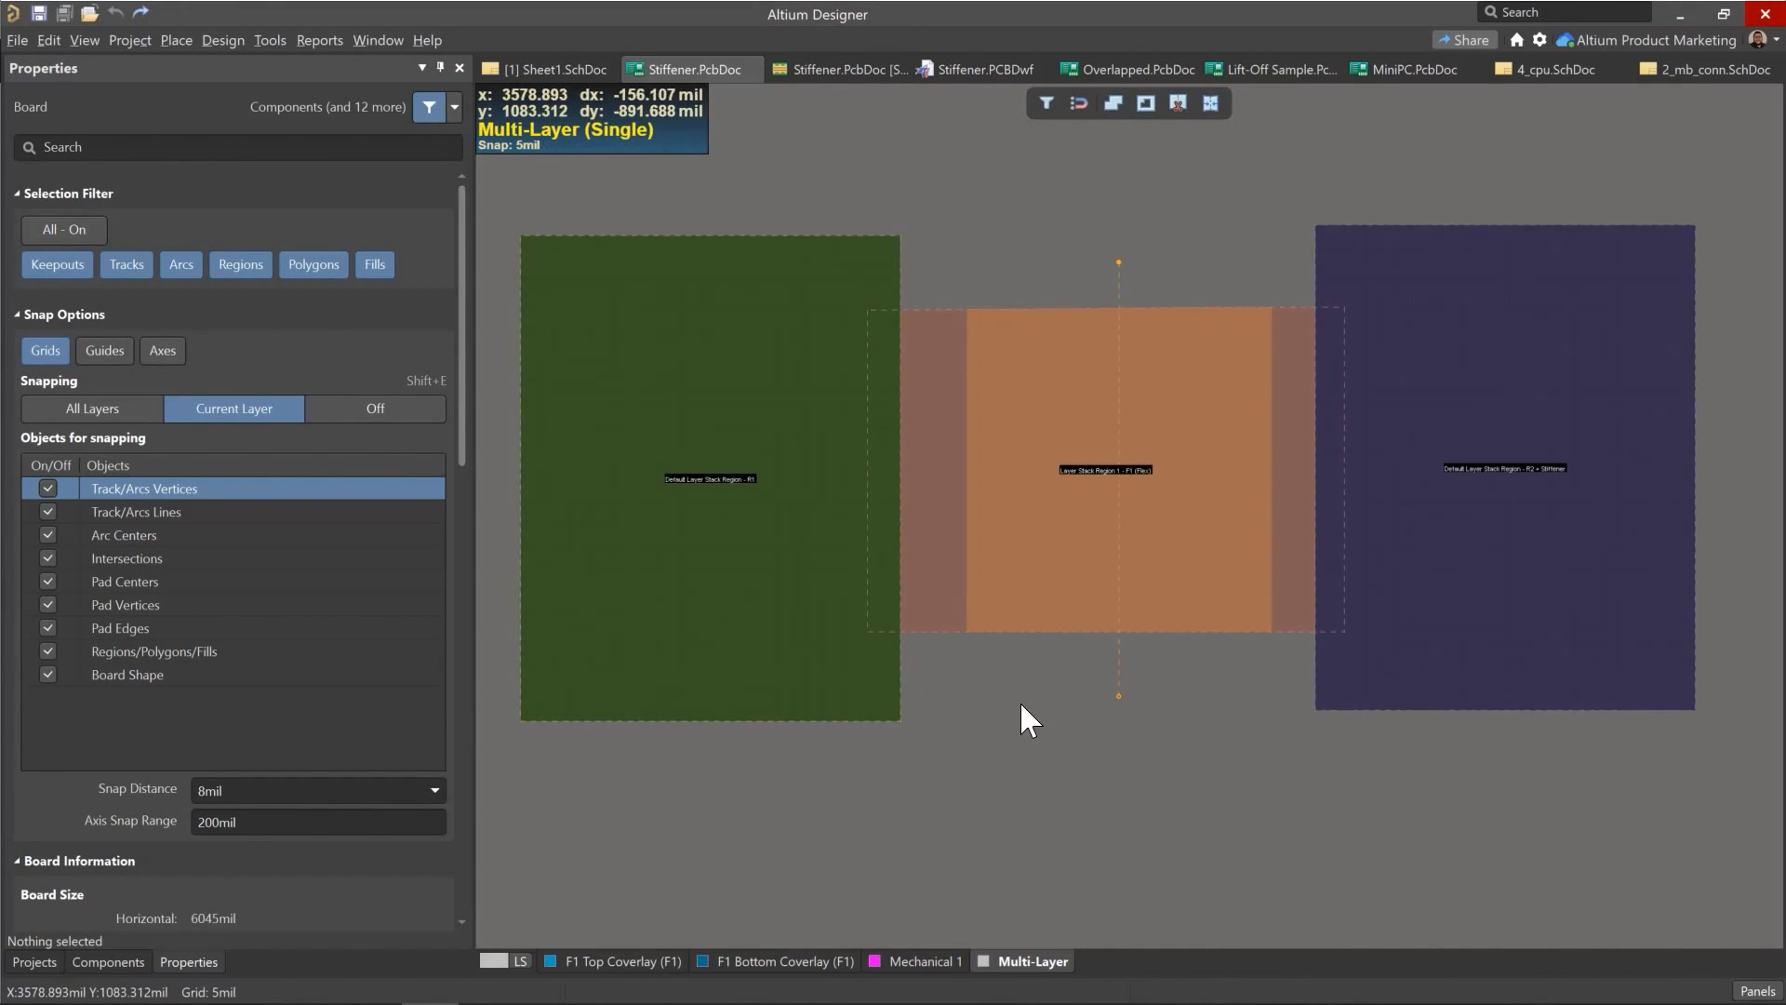
ctrl+scroll(1026, 716, down, 1)
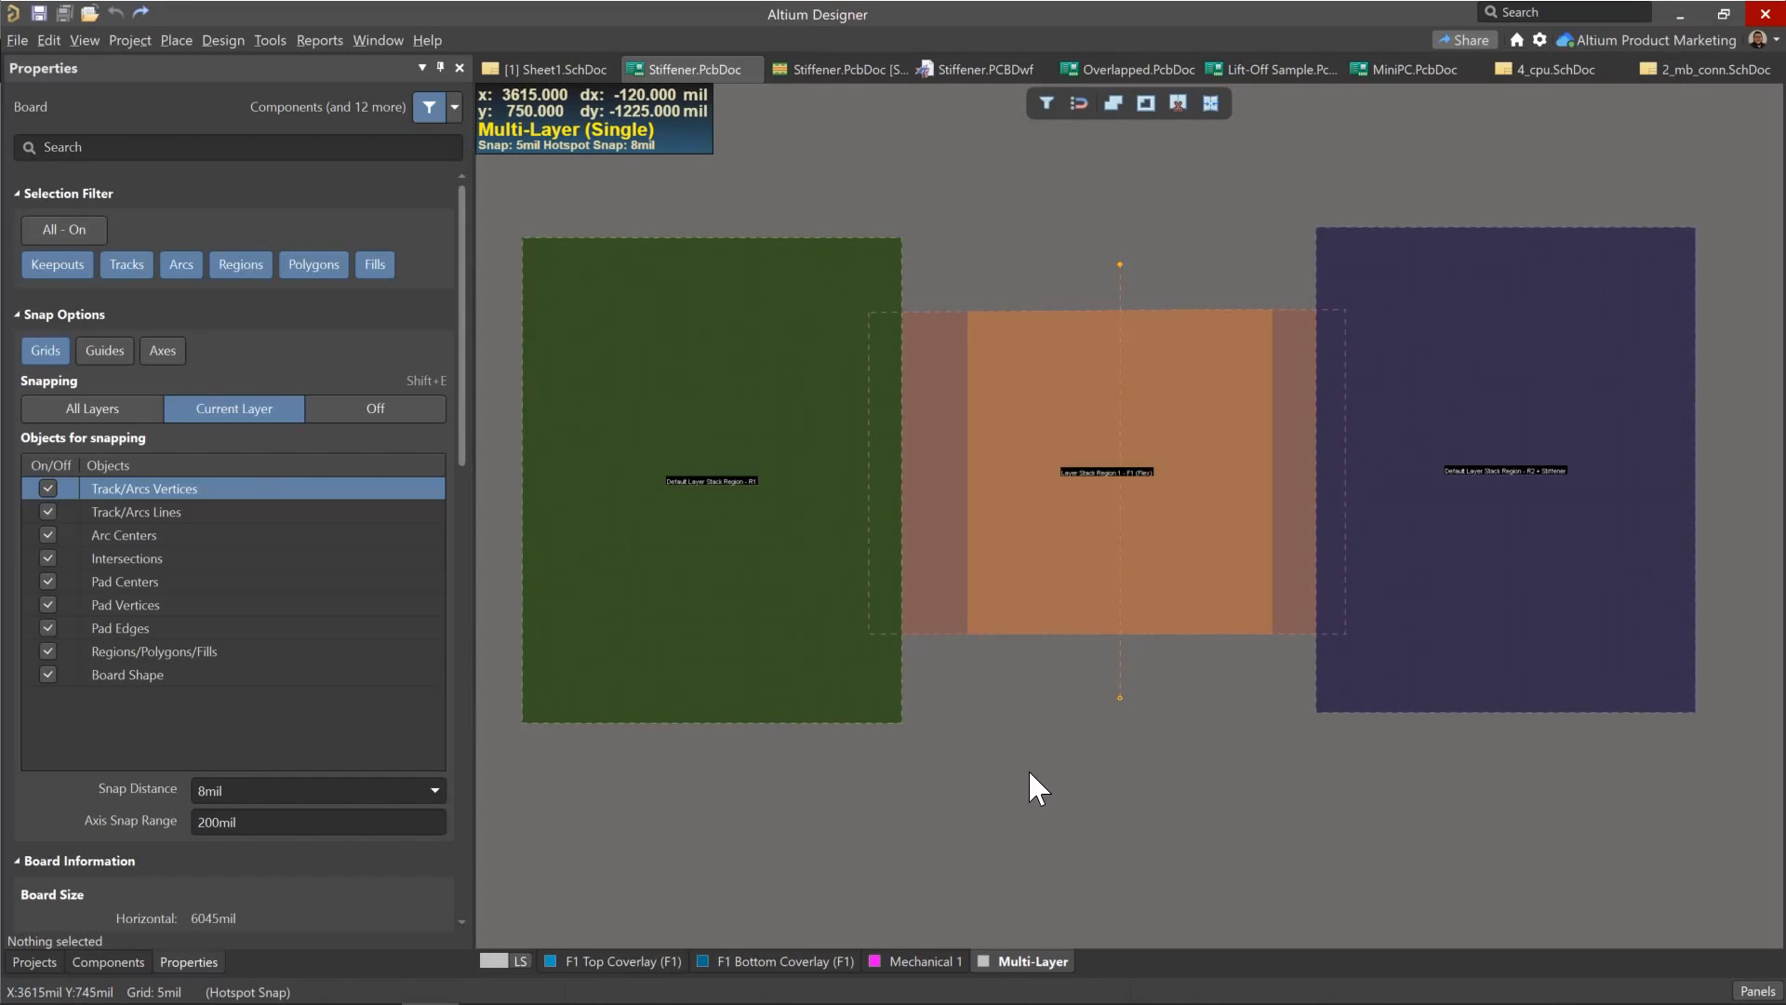
click(675, 642)
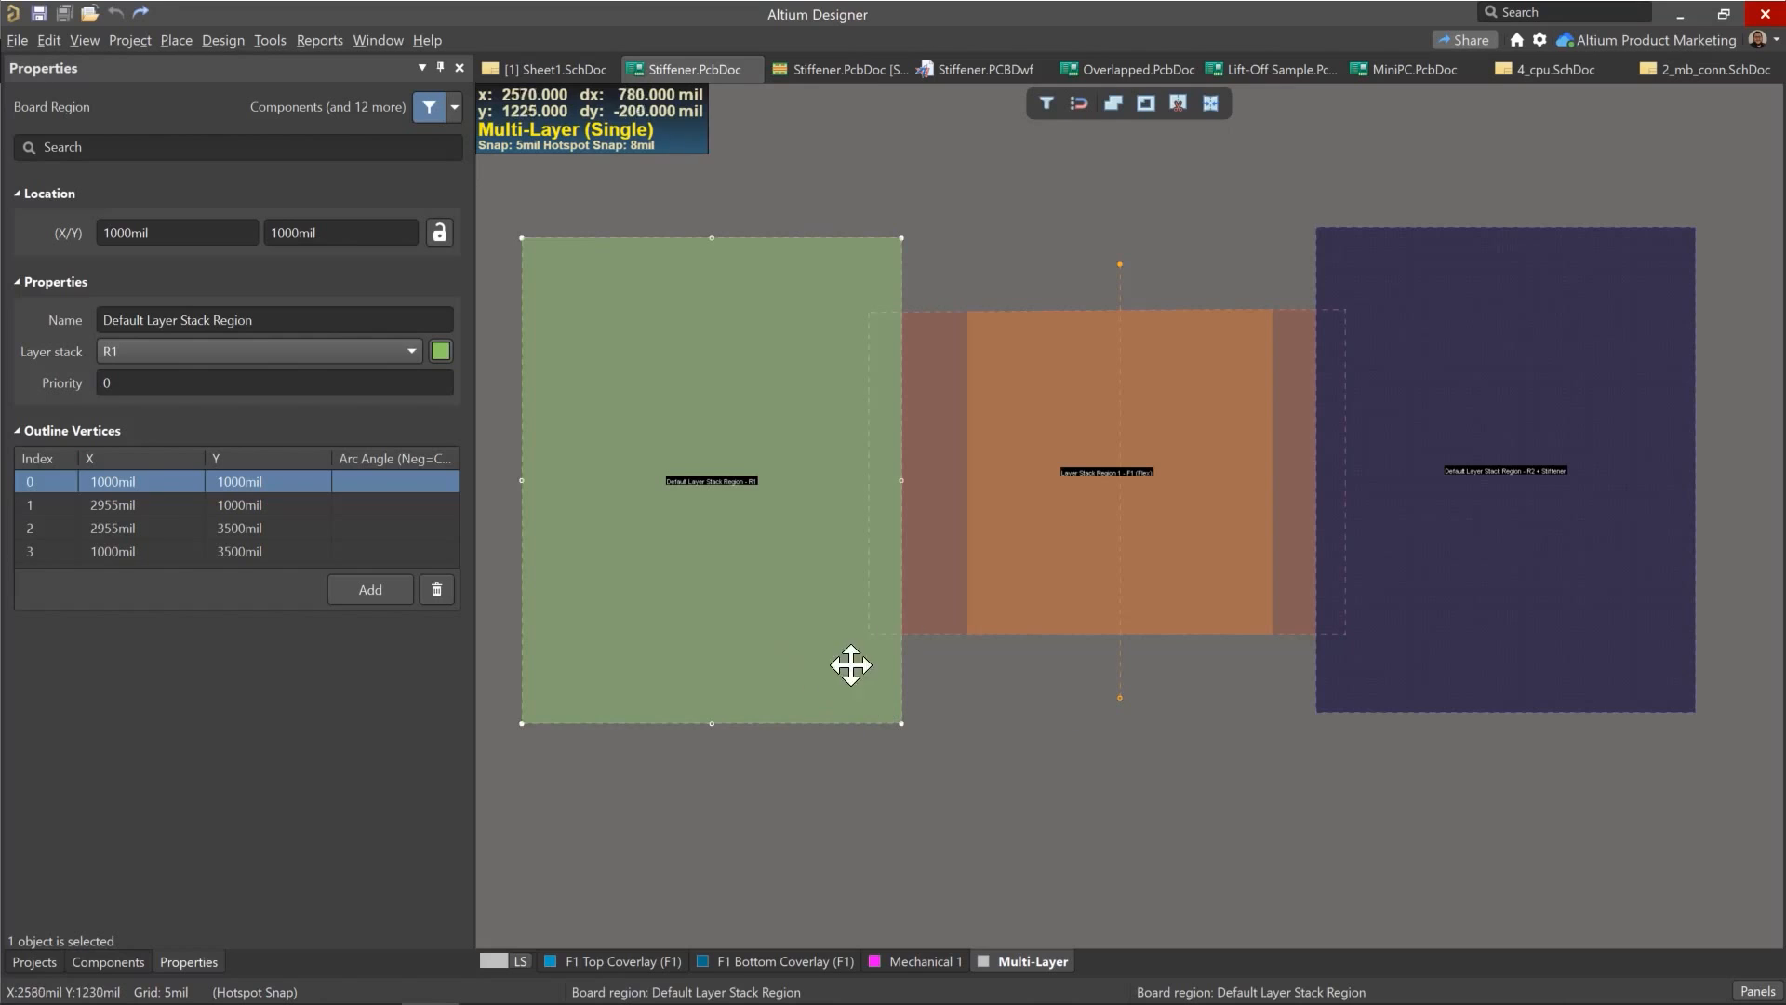
click(969, 575)
click(941, 561)
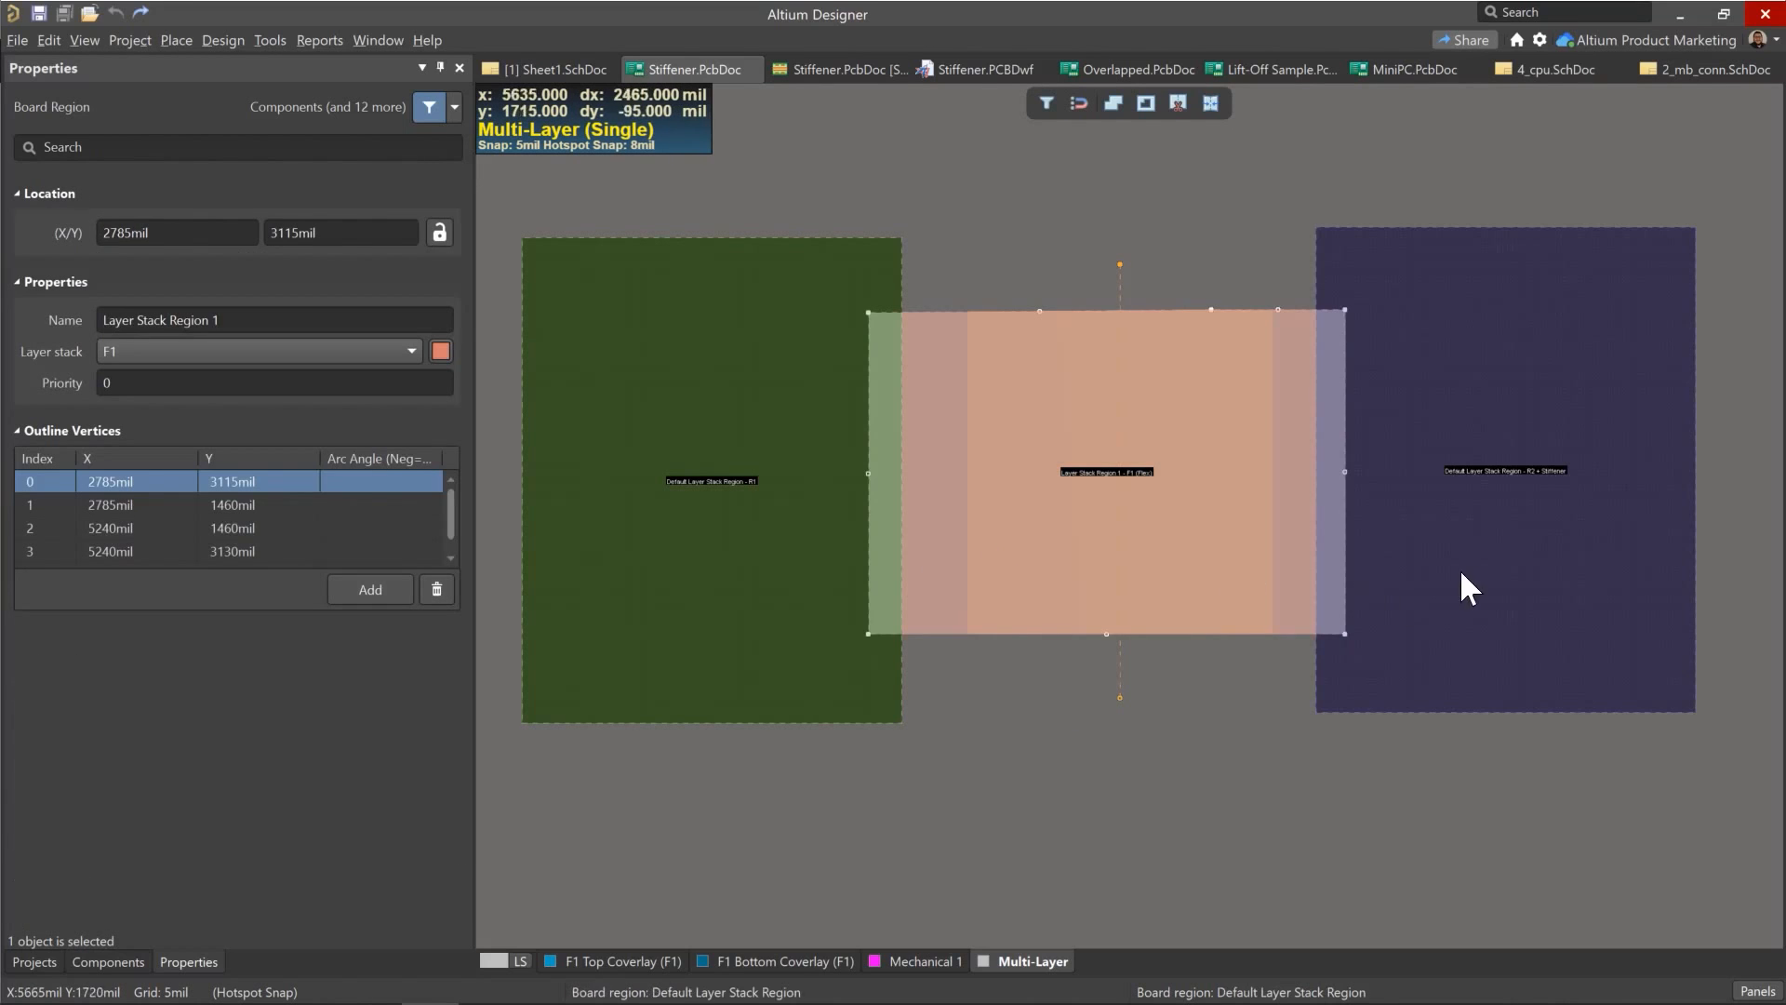
click(1442, 566)
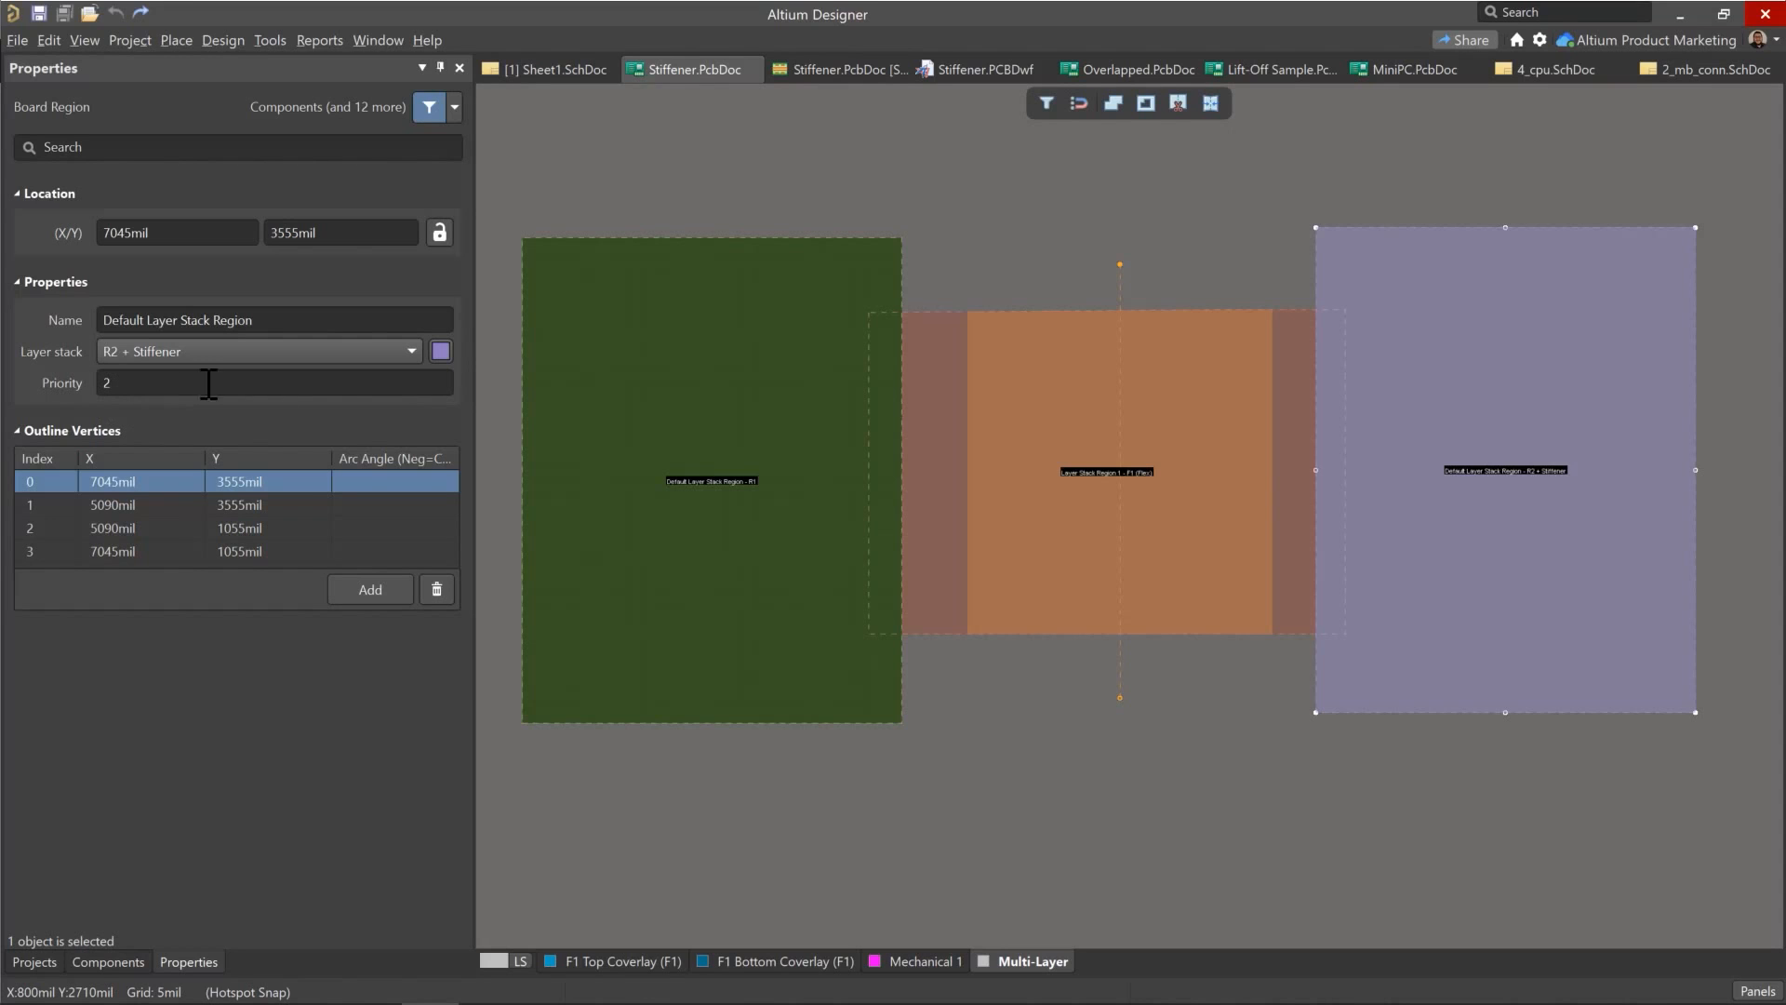
Step: Try sliding the R1 region's edge beside the flex region to X 2785 mil, and undo the move
click(709, 621)
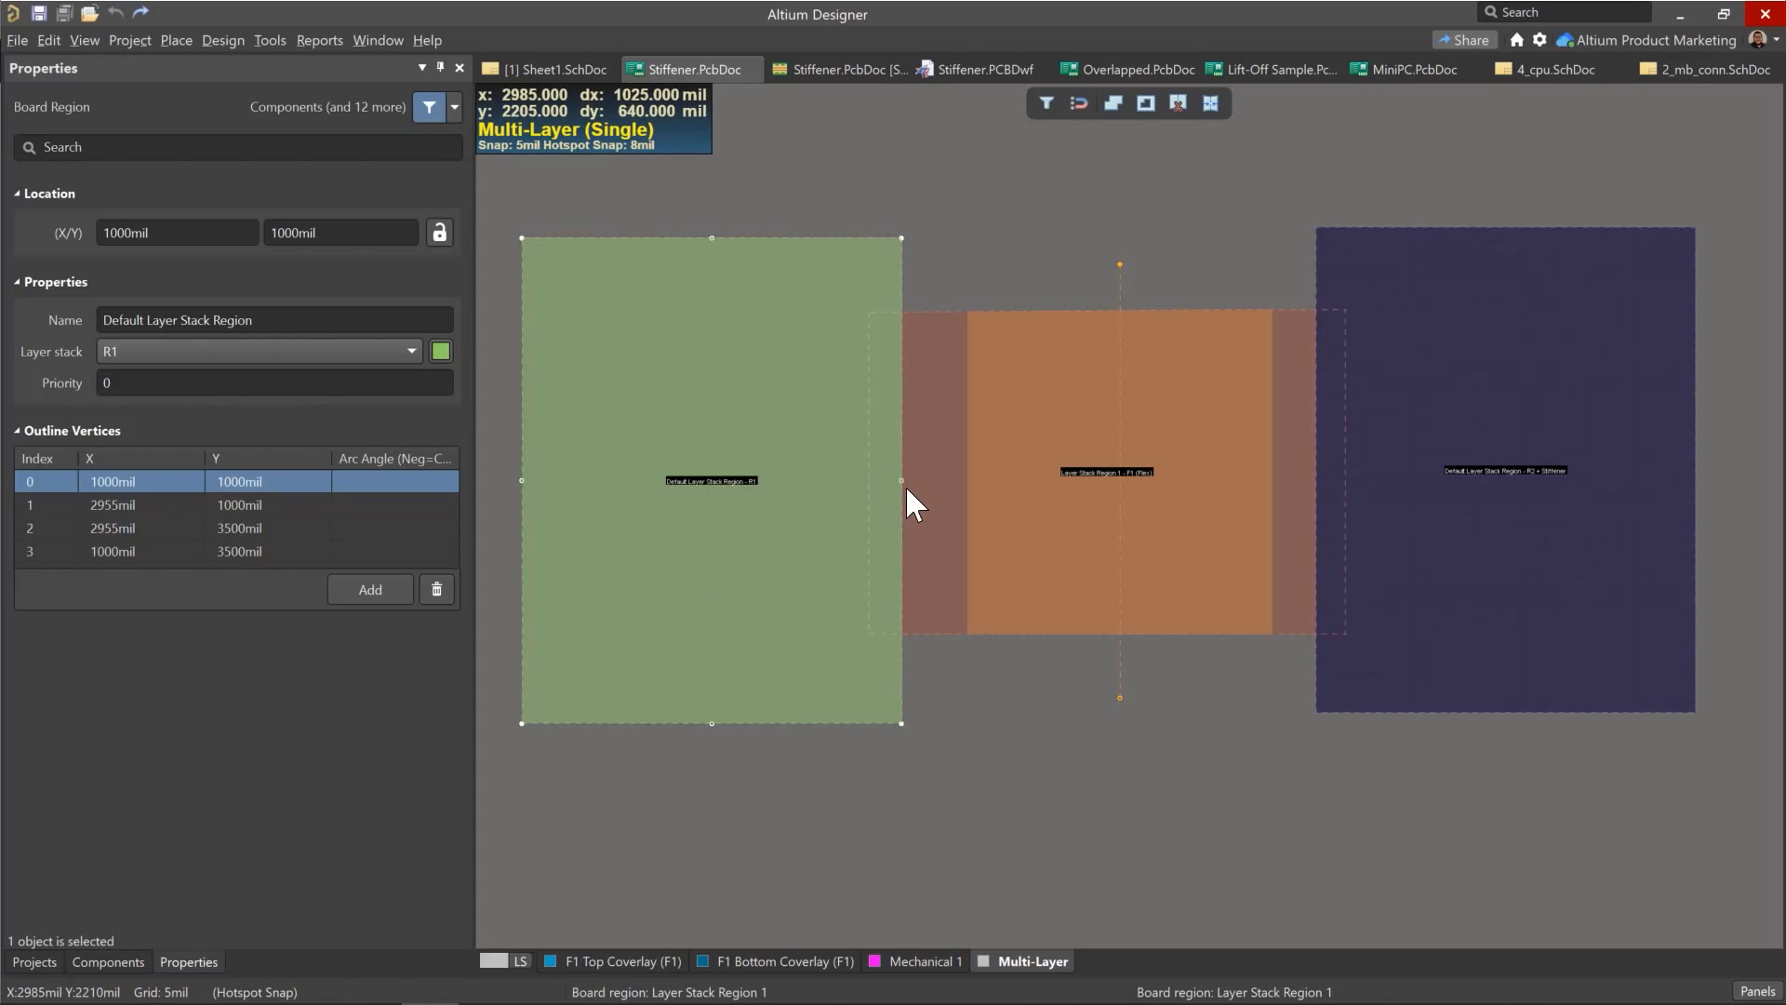
ctrl+scroll(906, 483, up, 5)
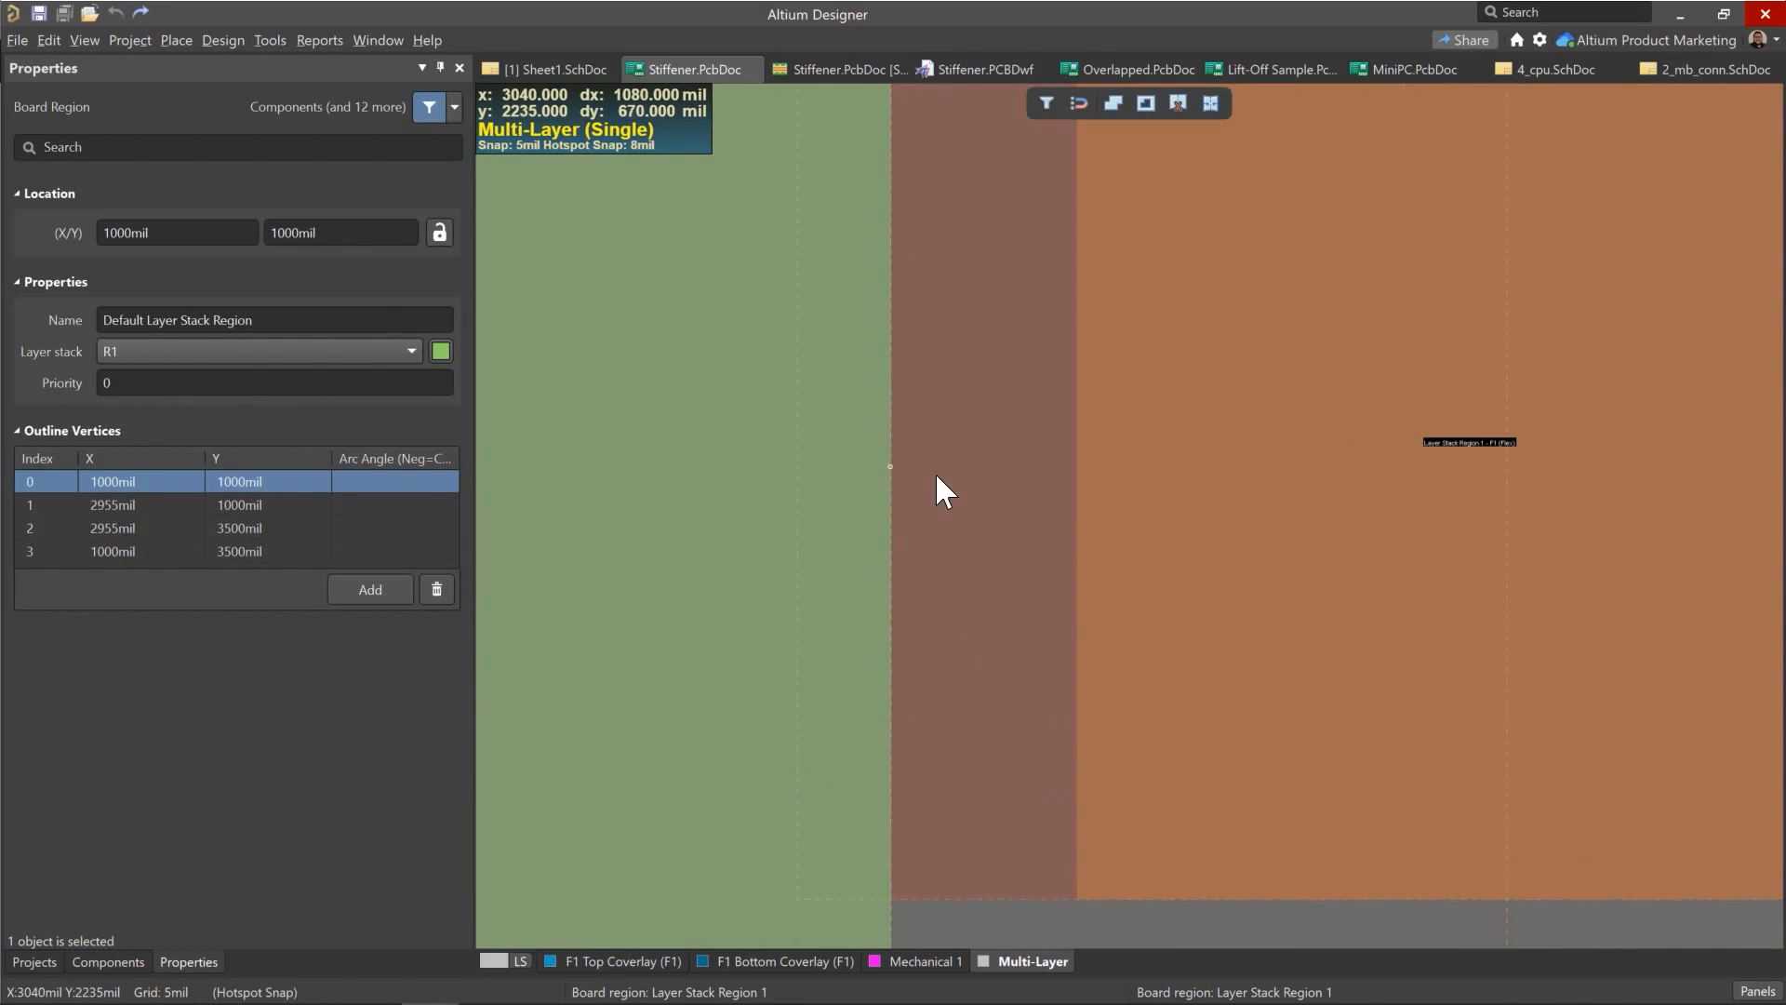
right_drag(937, 487, 1058, 501)
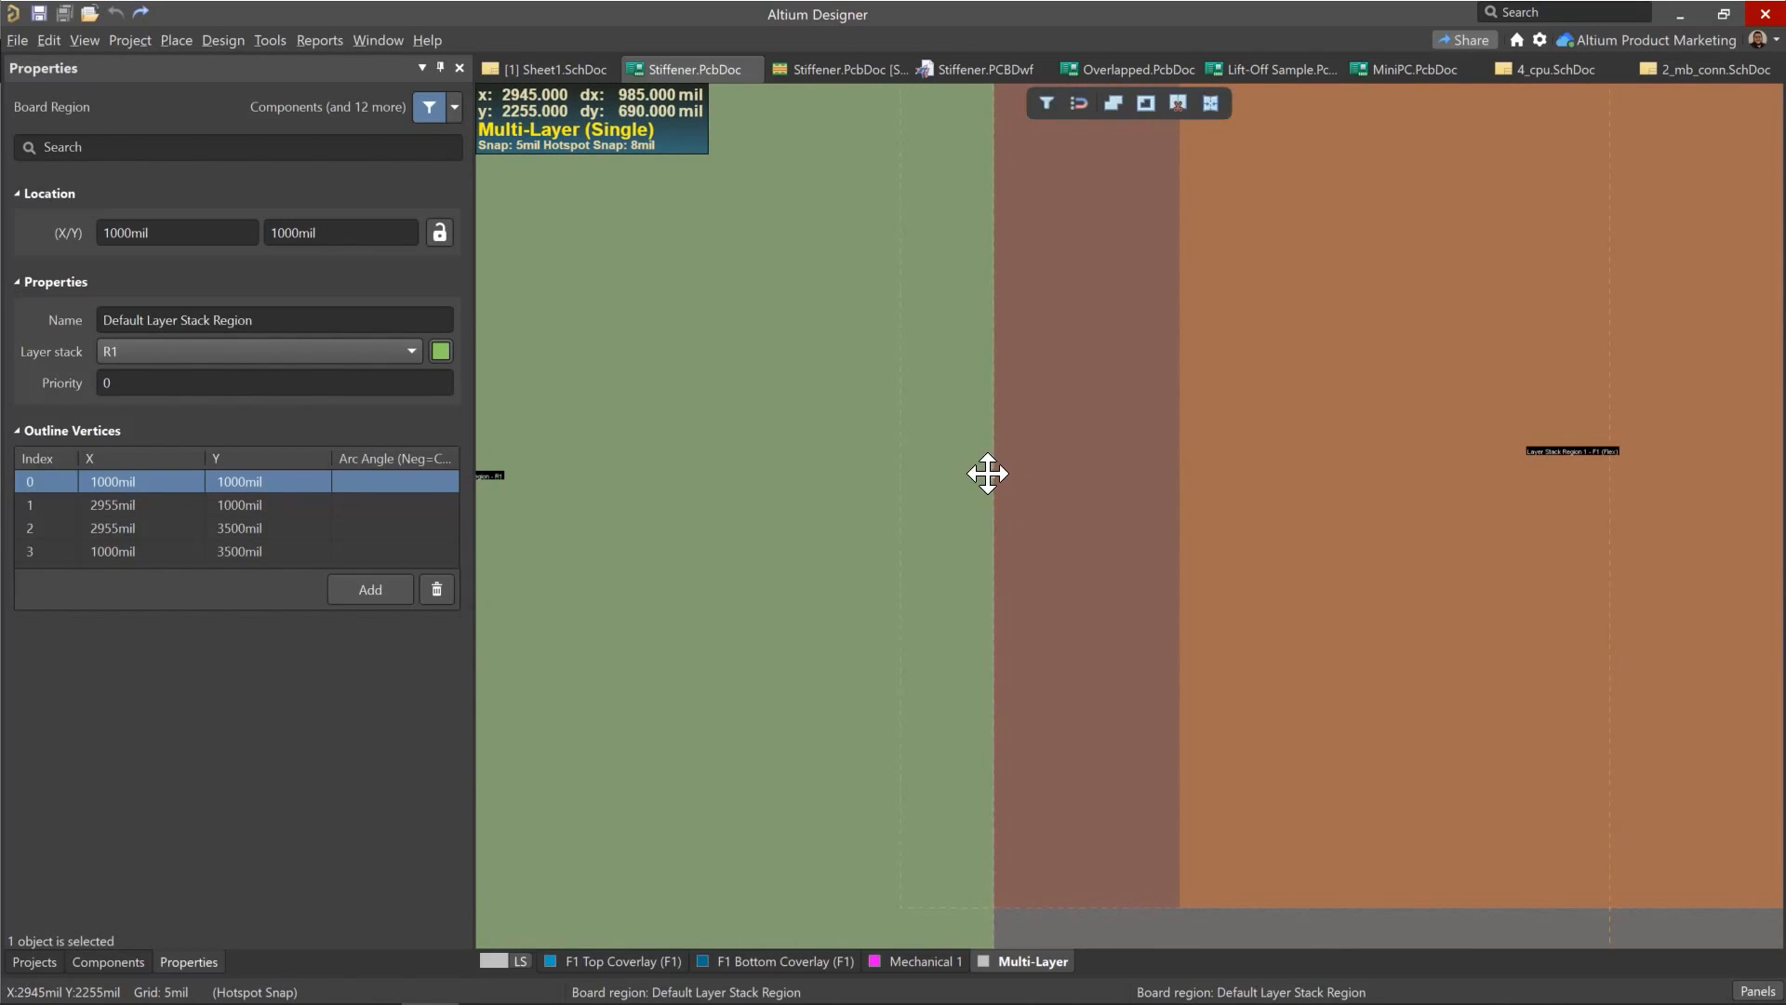
drag(989, 475, 903, 498)
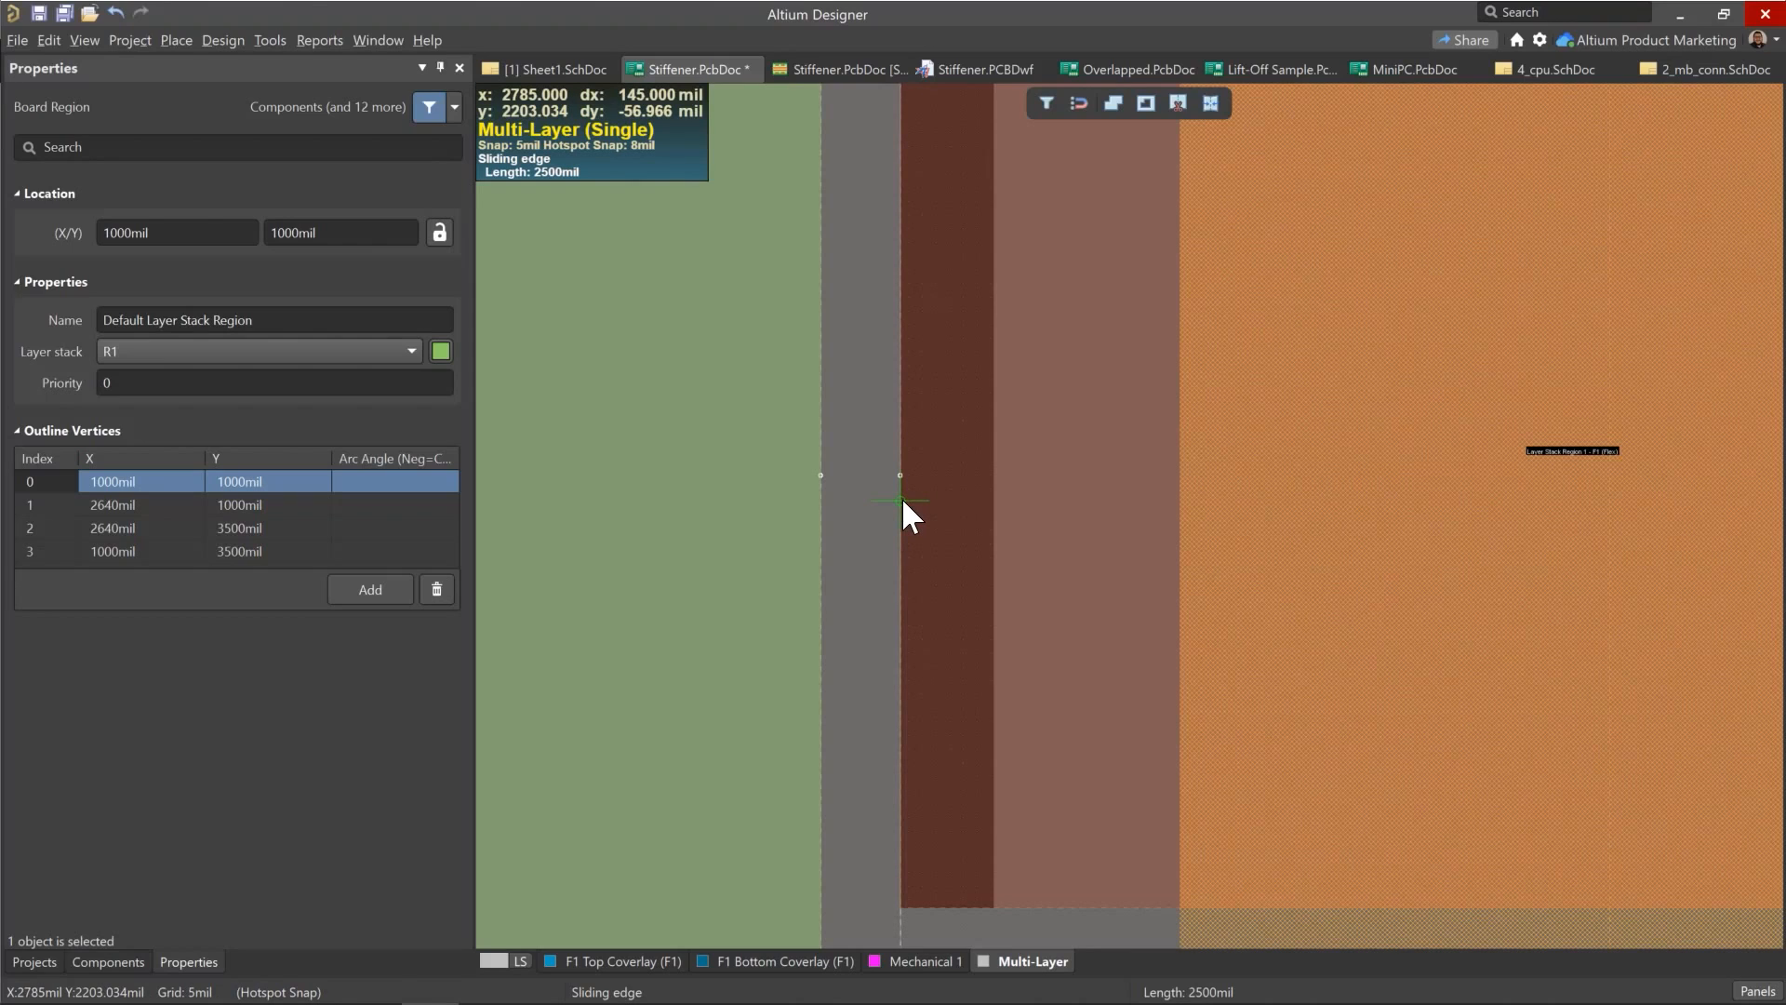
drag(902, 499, 901, 497)
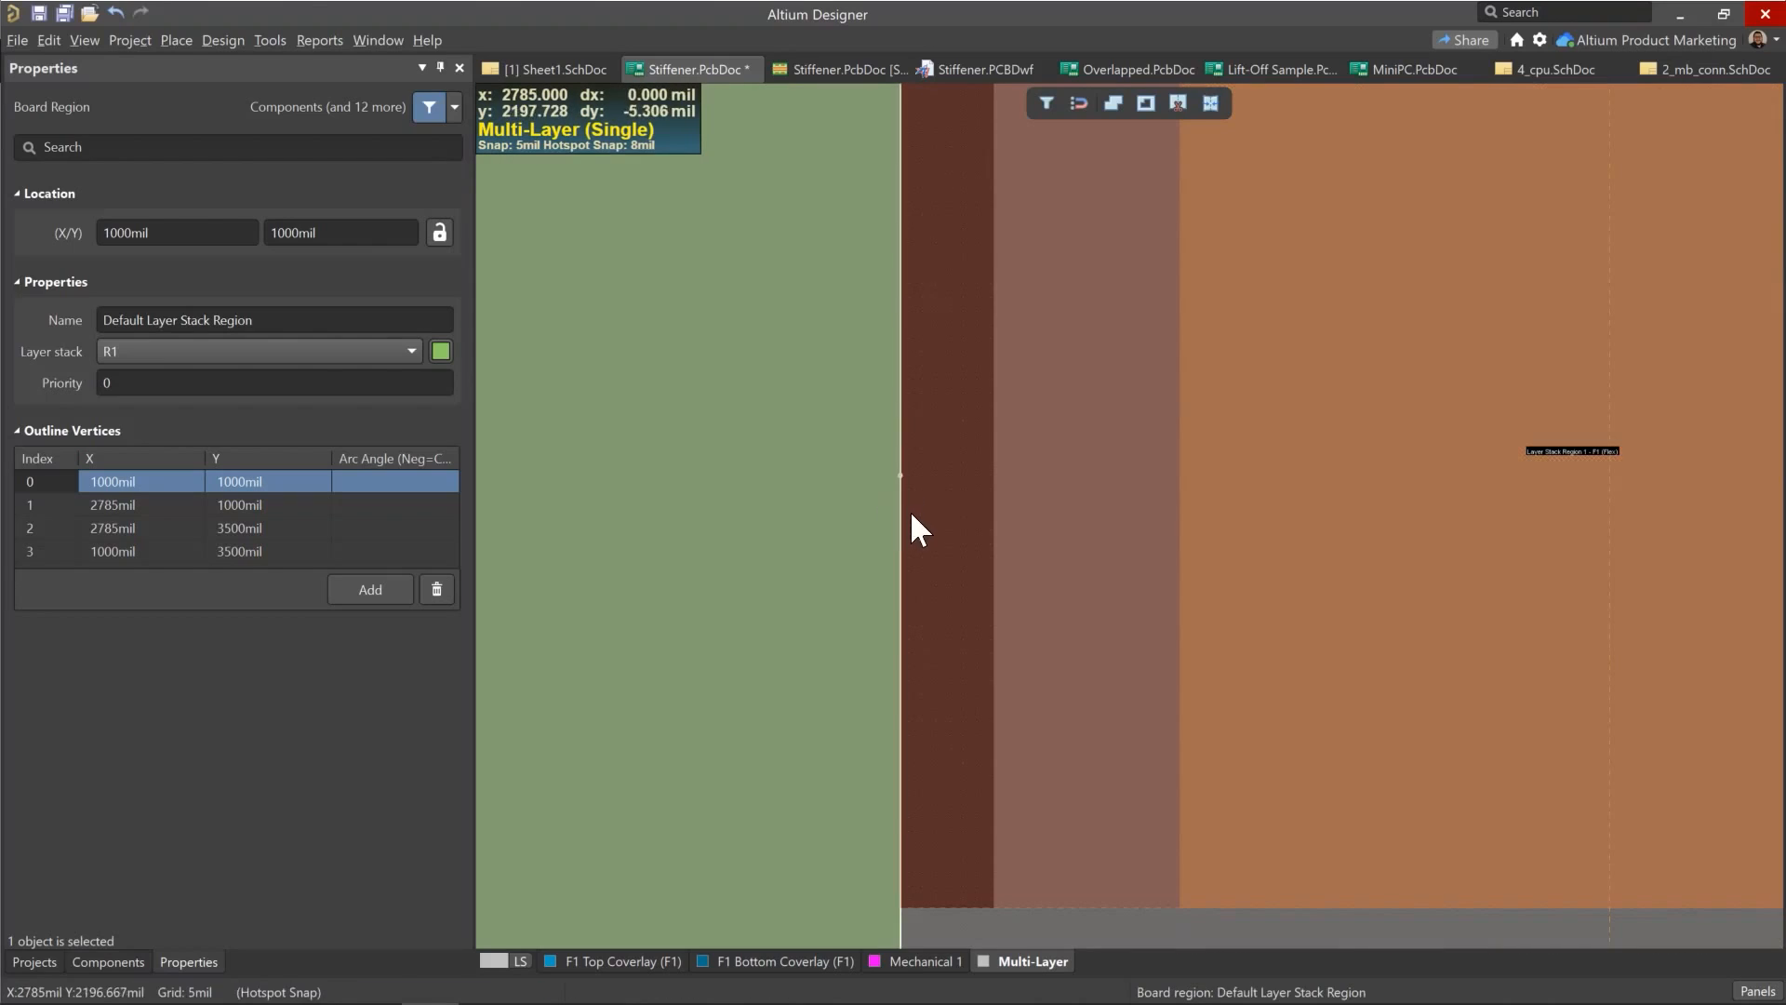
ctrl+scroll(927, 528, down, 1)
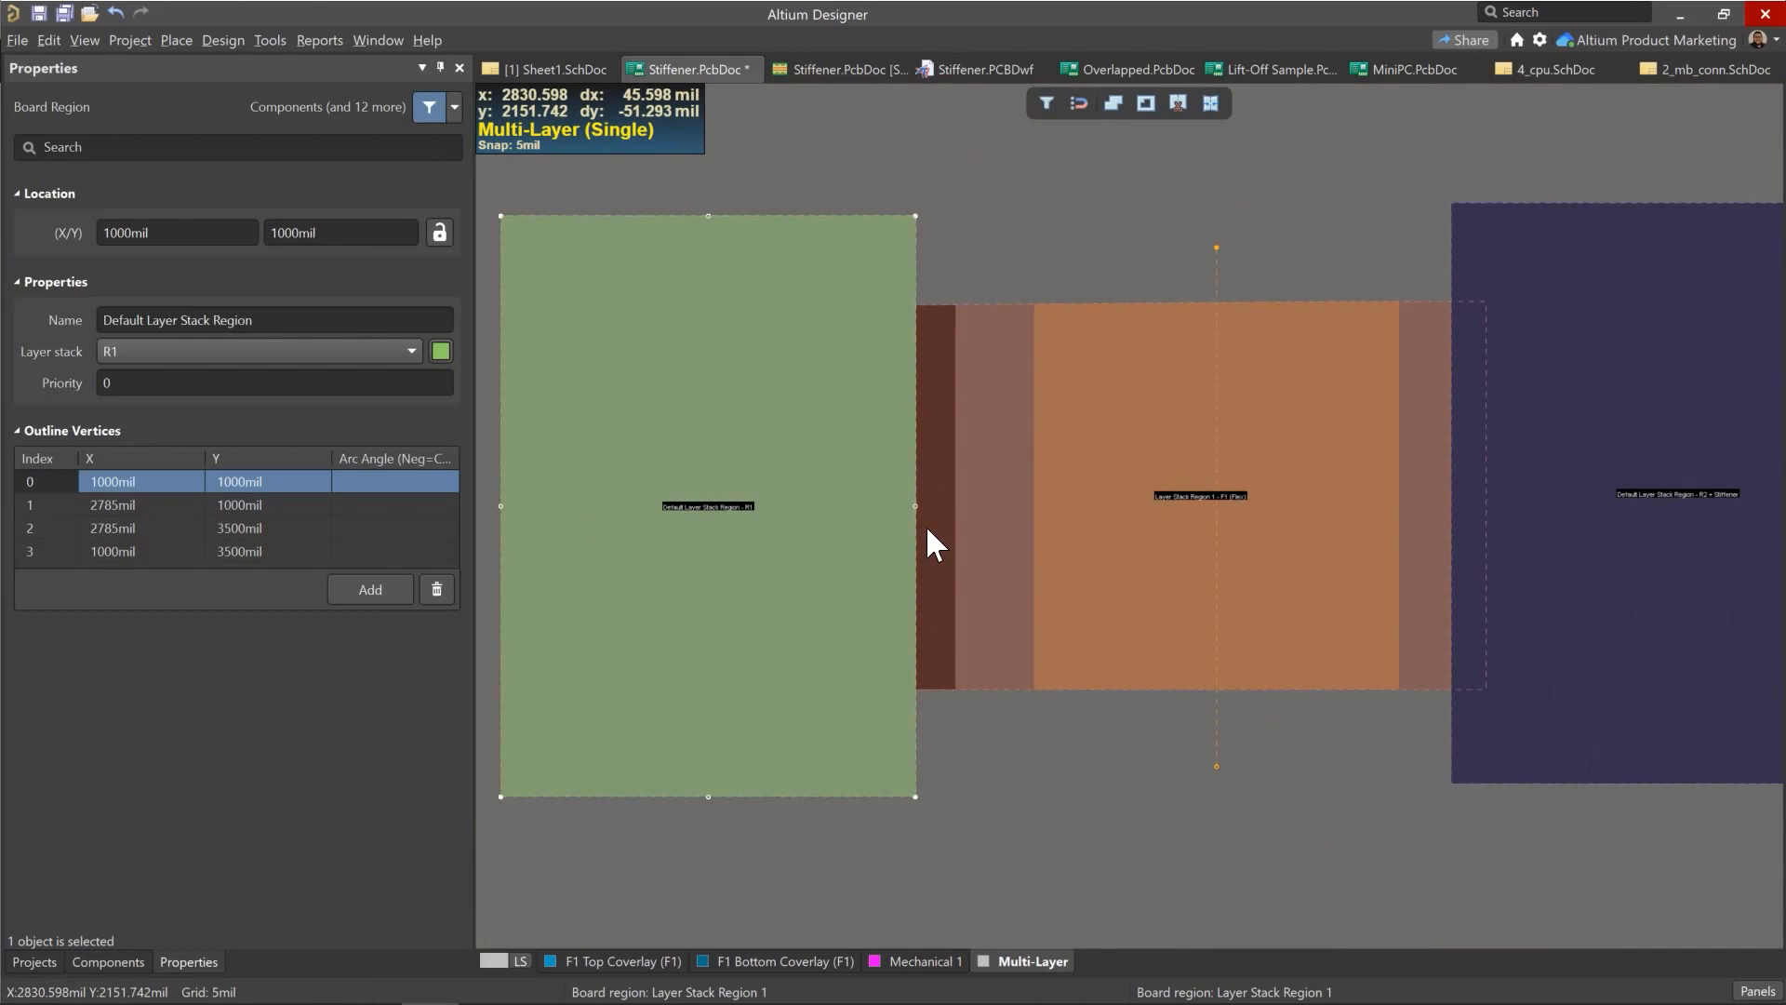
key(ctrl+z)
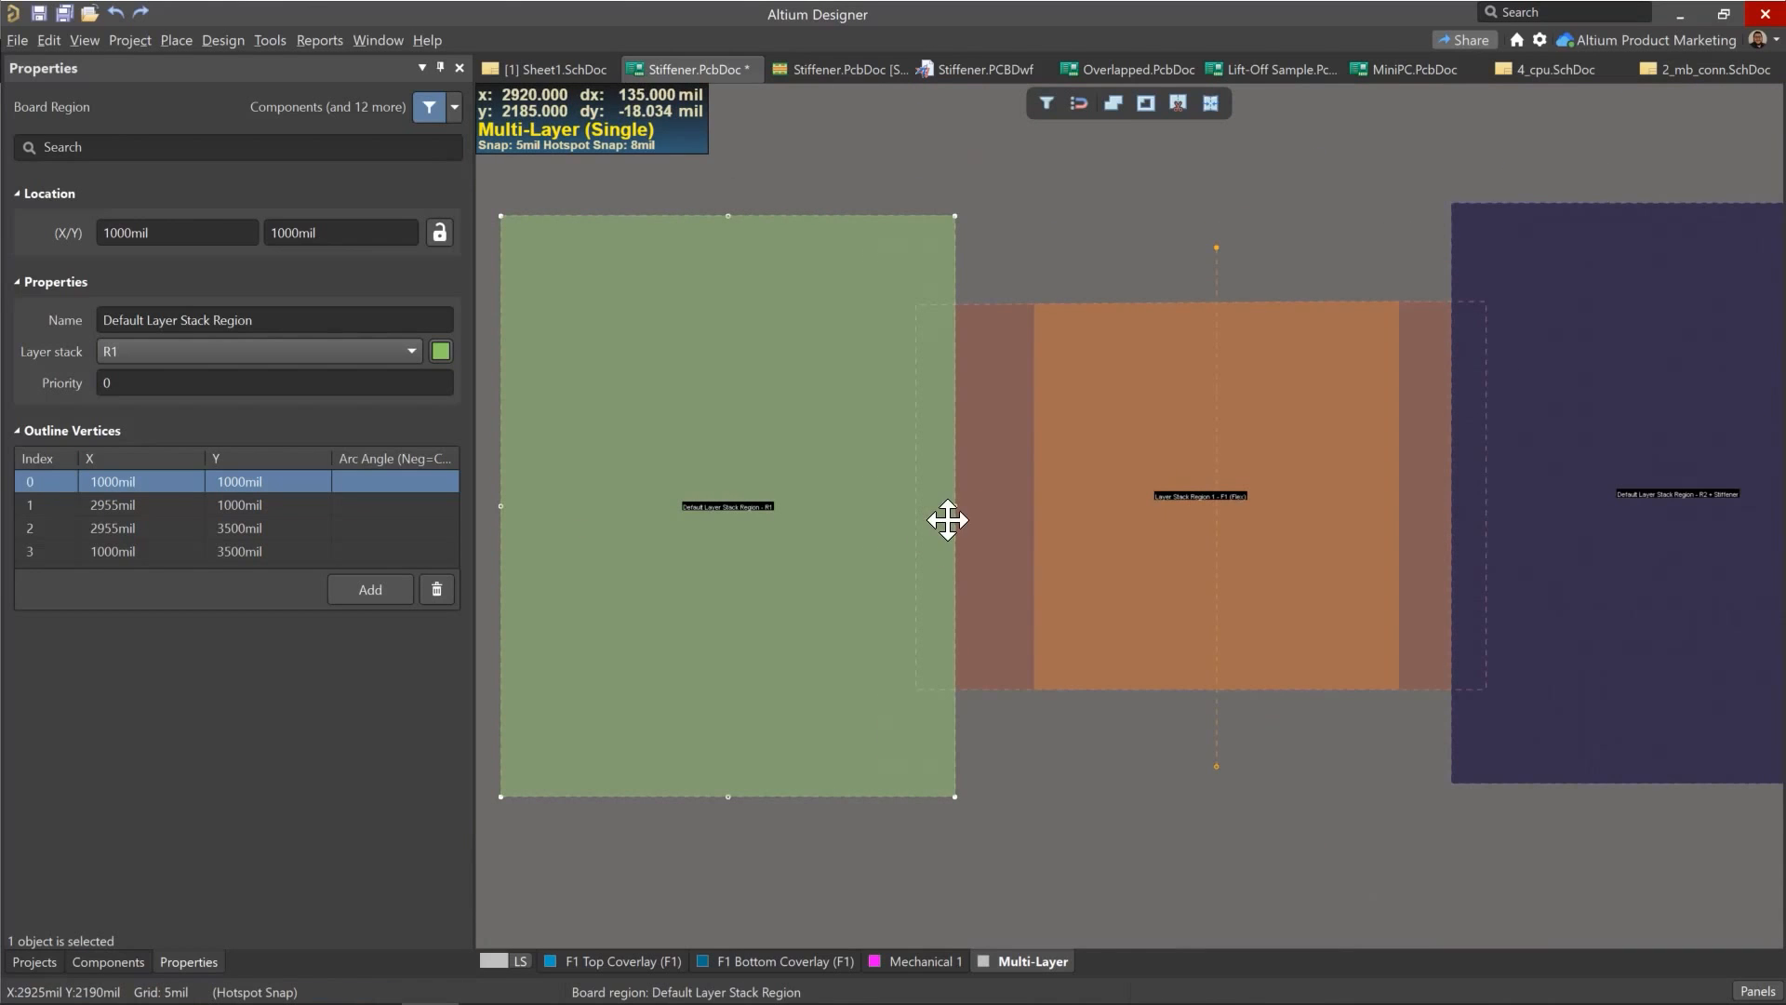
Step: Open the board's Layer Stack Manager and display the R2 + Stiffener substack
right_drag(1284, 253, 1187, 248)
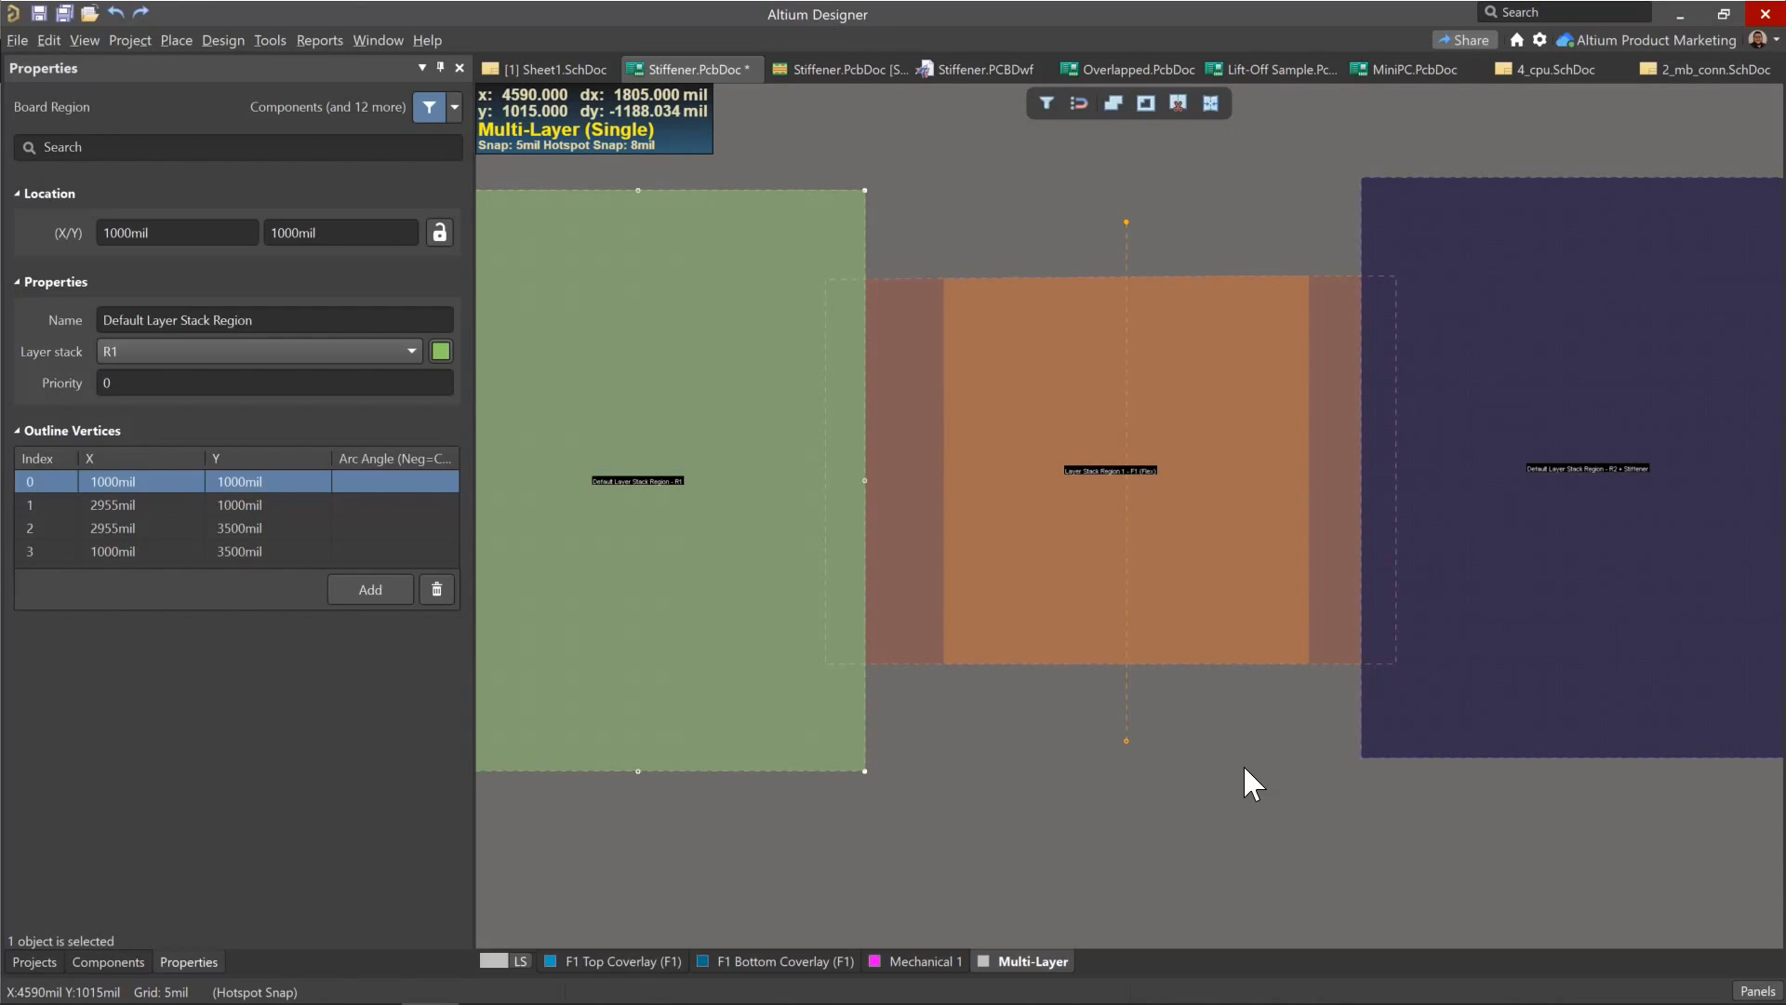
key(d)
key(k)
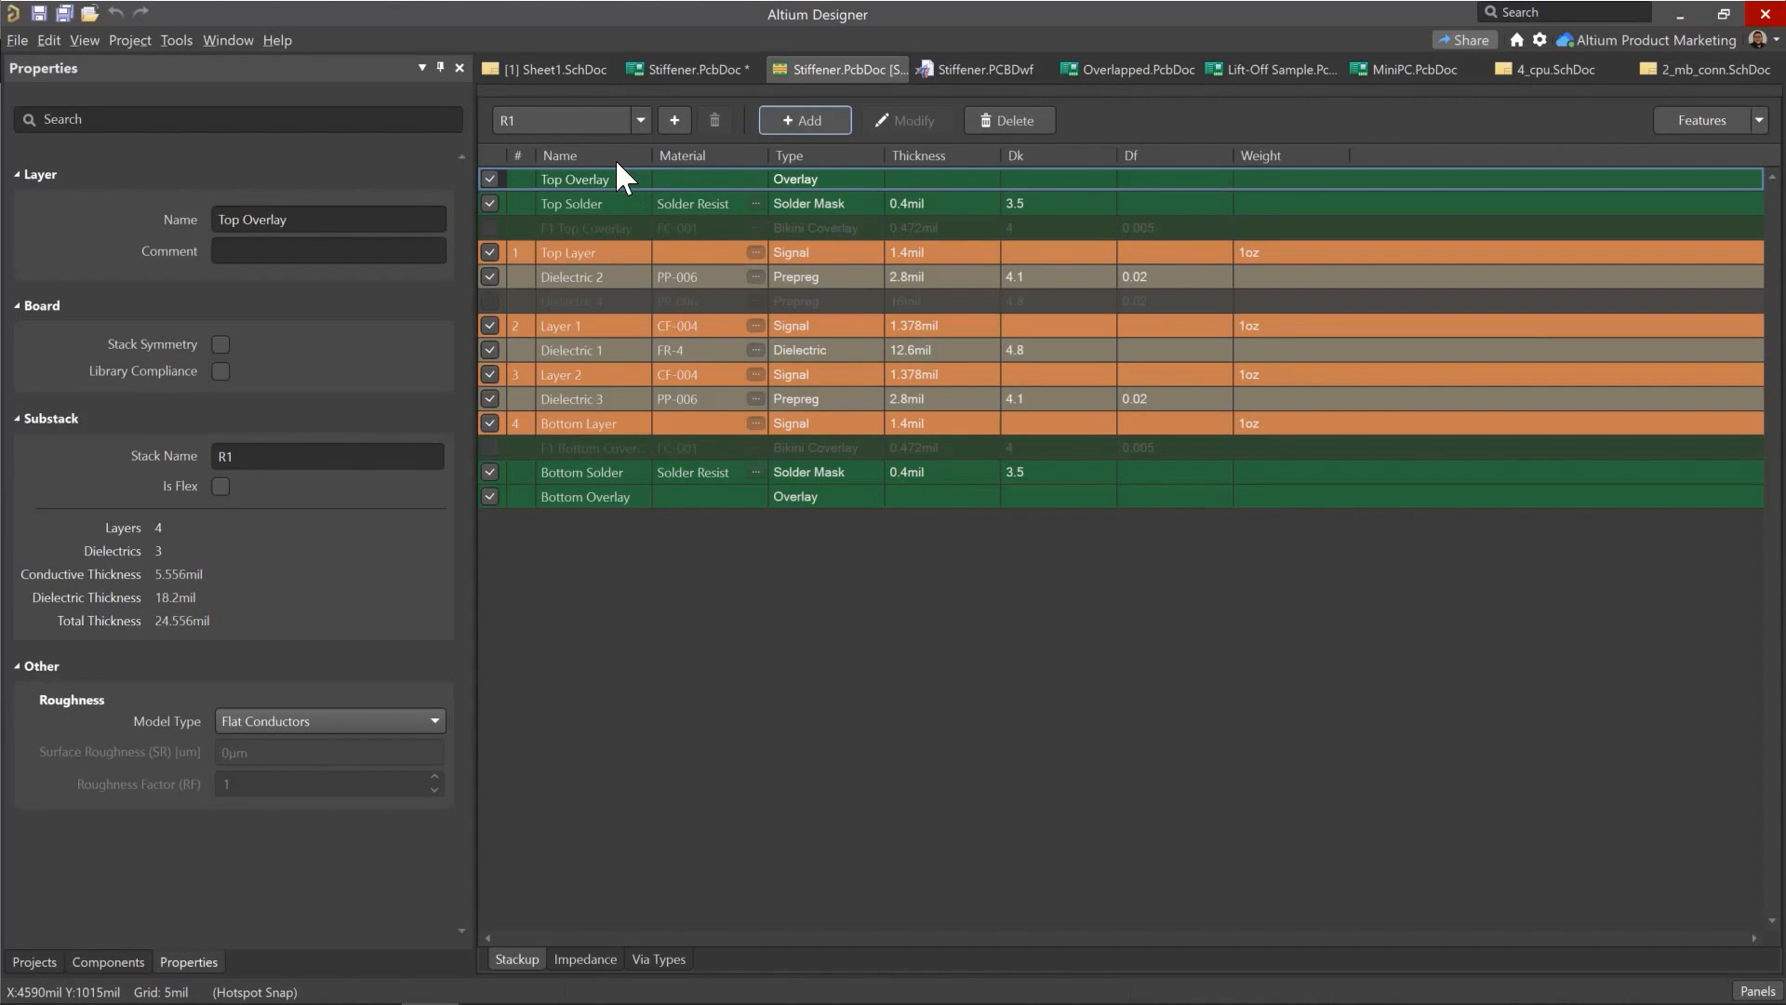
click(625, 131)
click(588, 202)
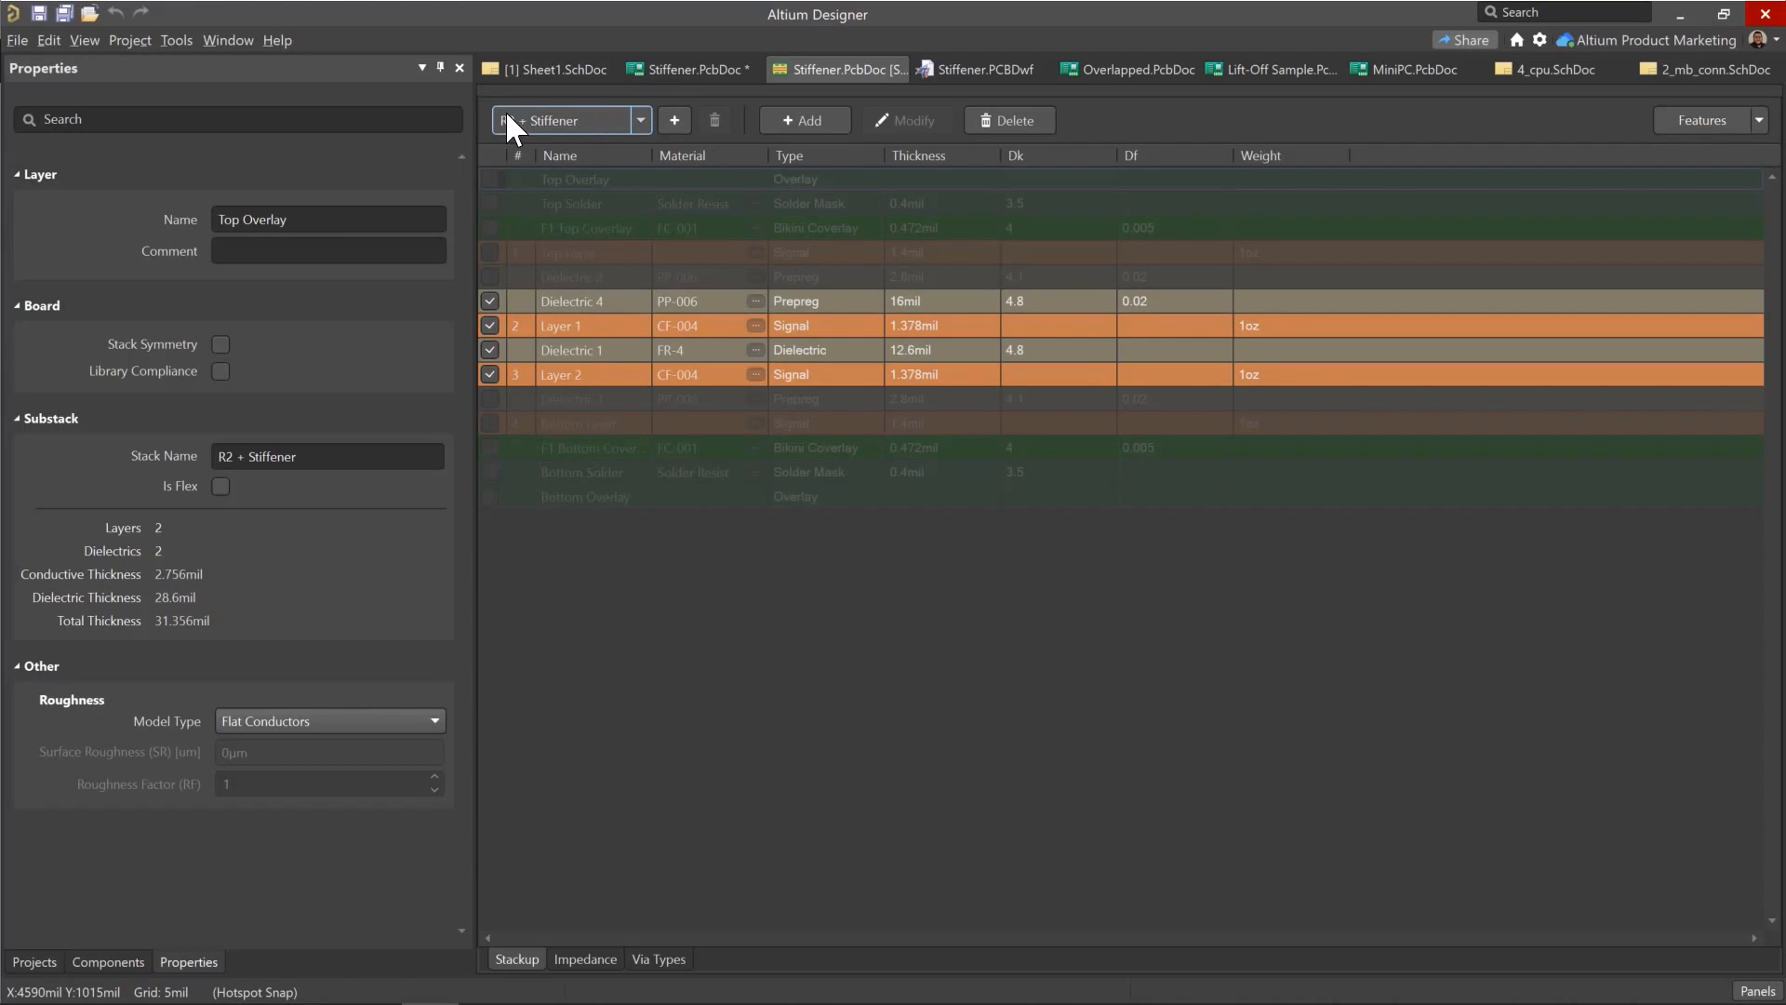
Step: Add a stiffener layer above the Top Overlay in the R2 + Stiffener substack
click(806, 122)
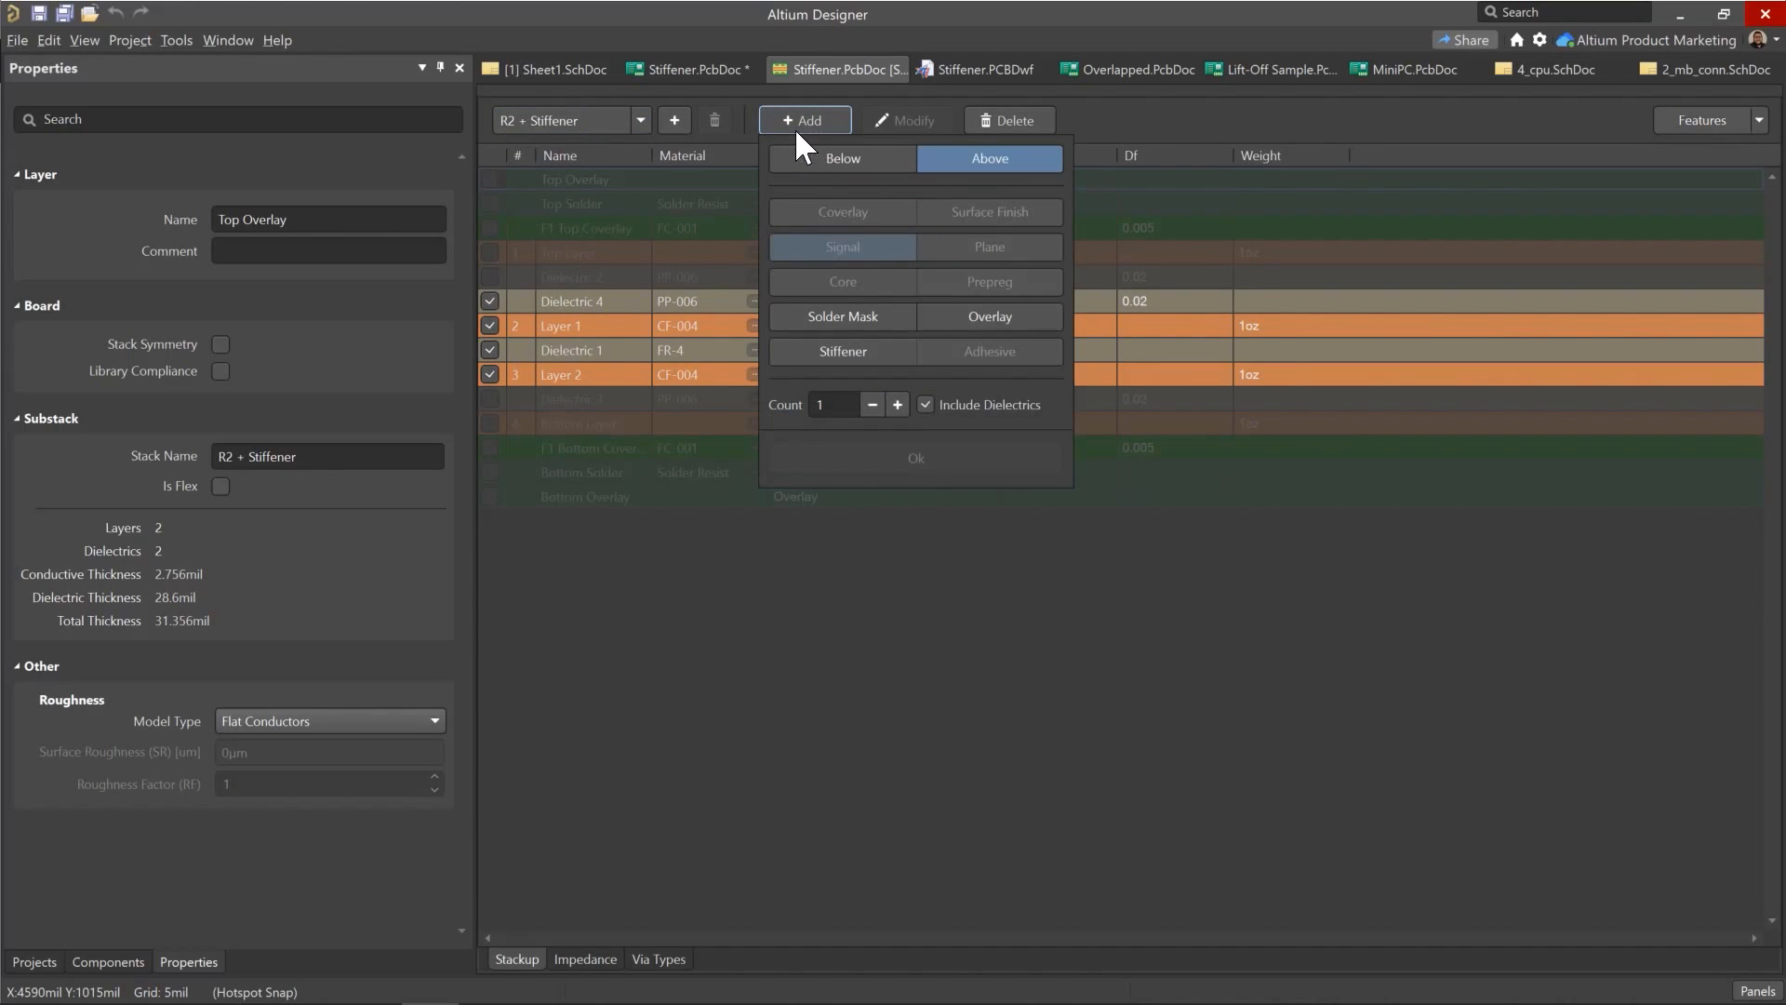
click(852, 350)
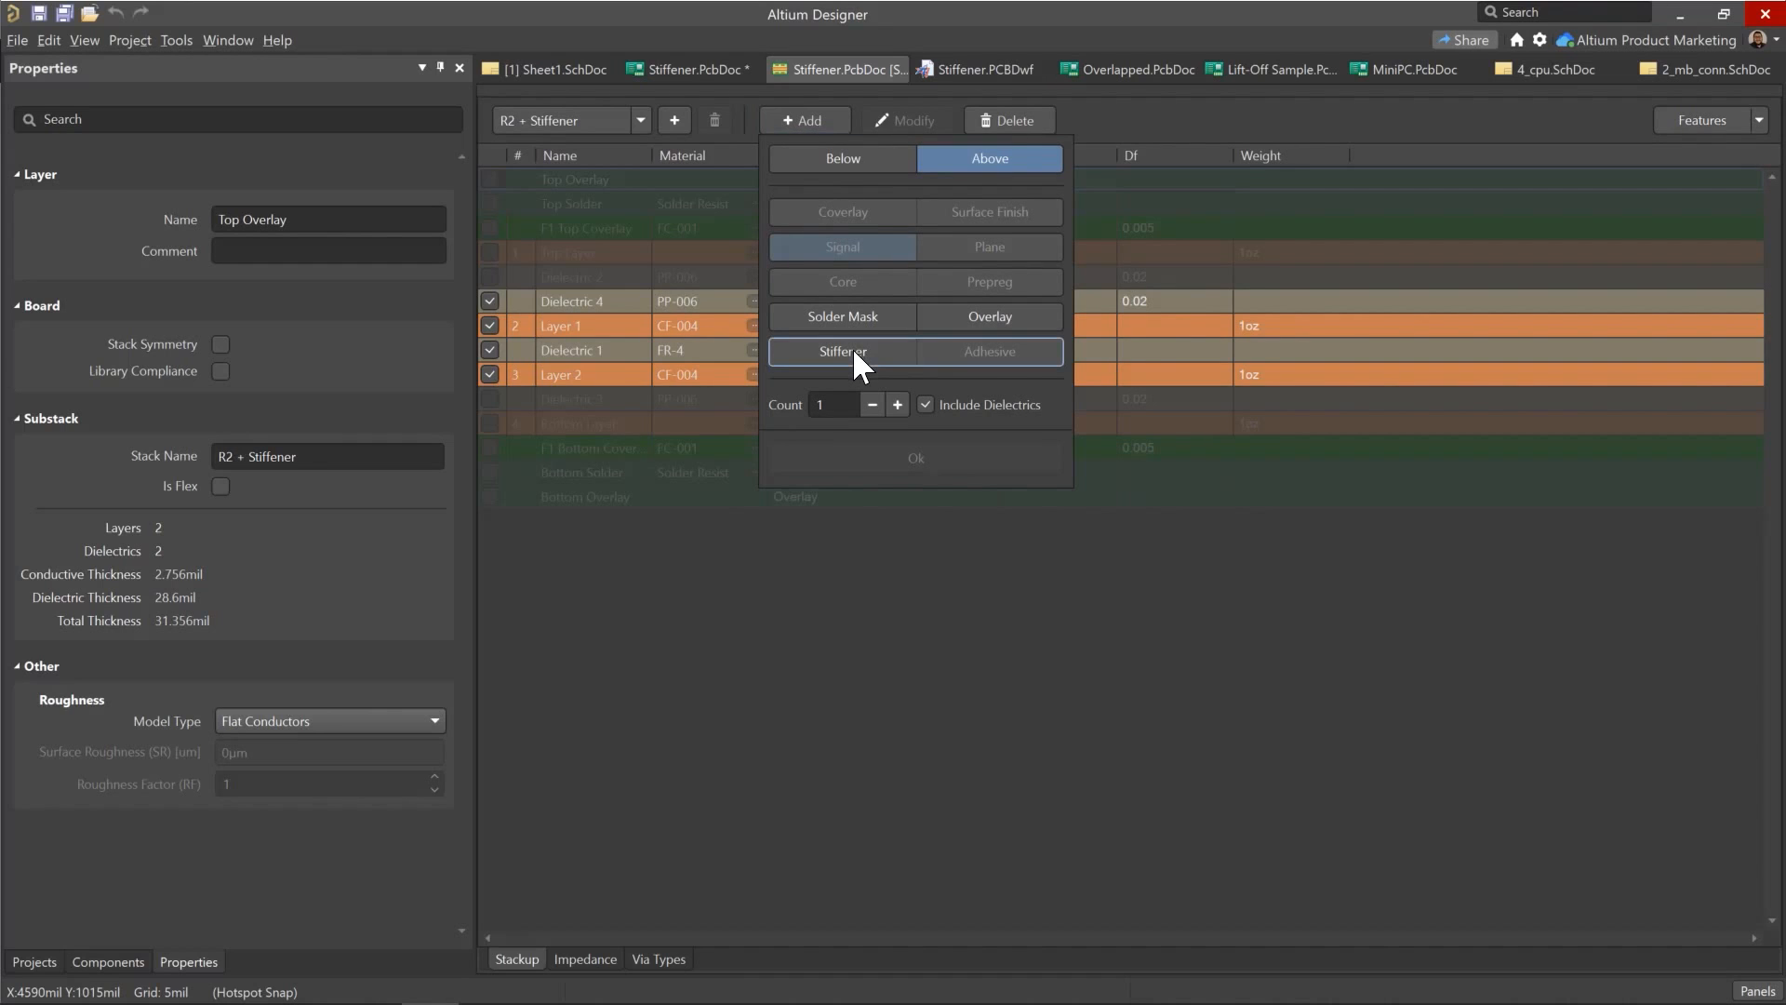
click(844, 346)
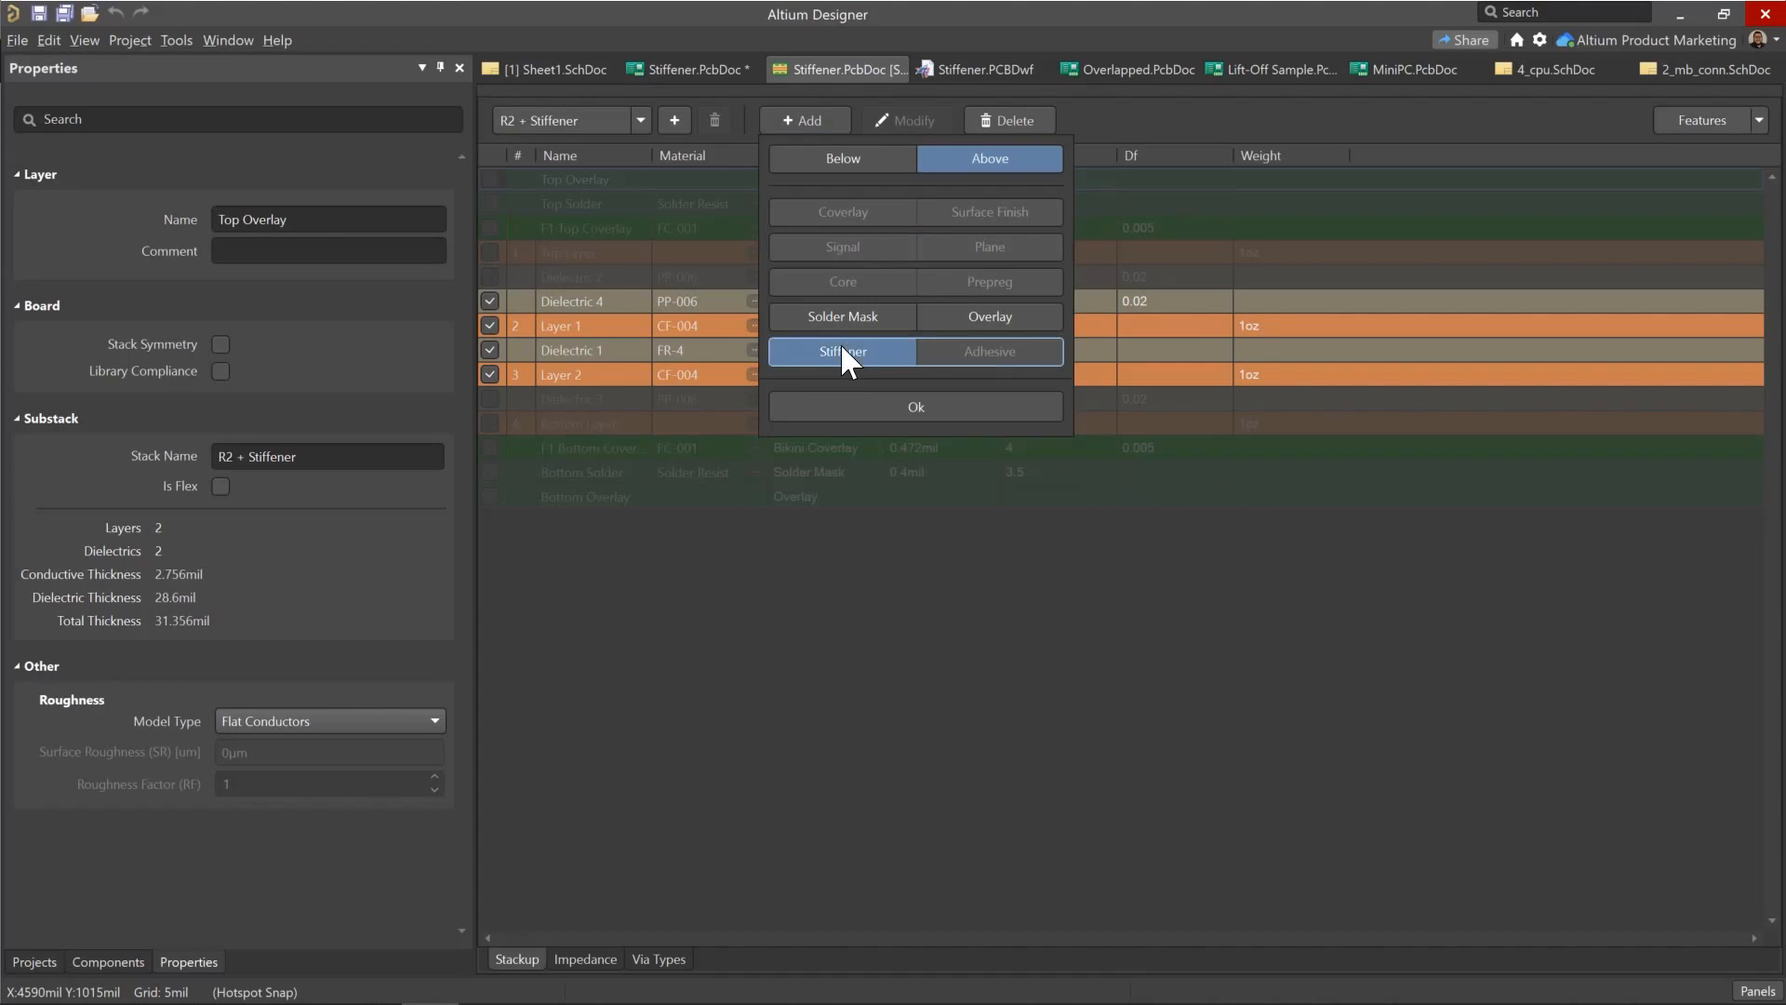
click(913, 404)
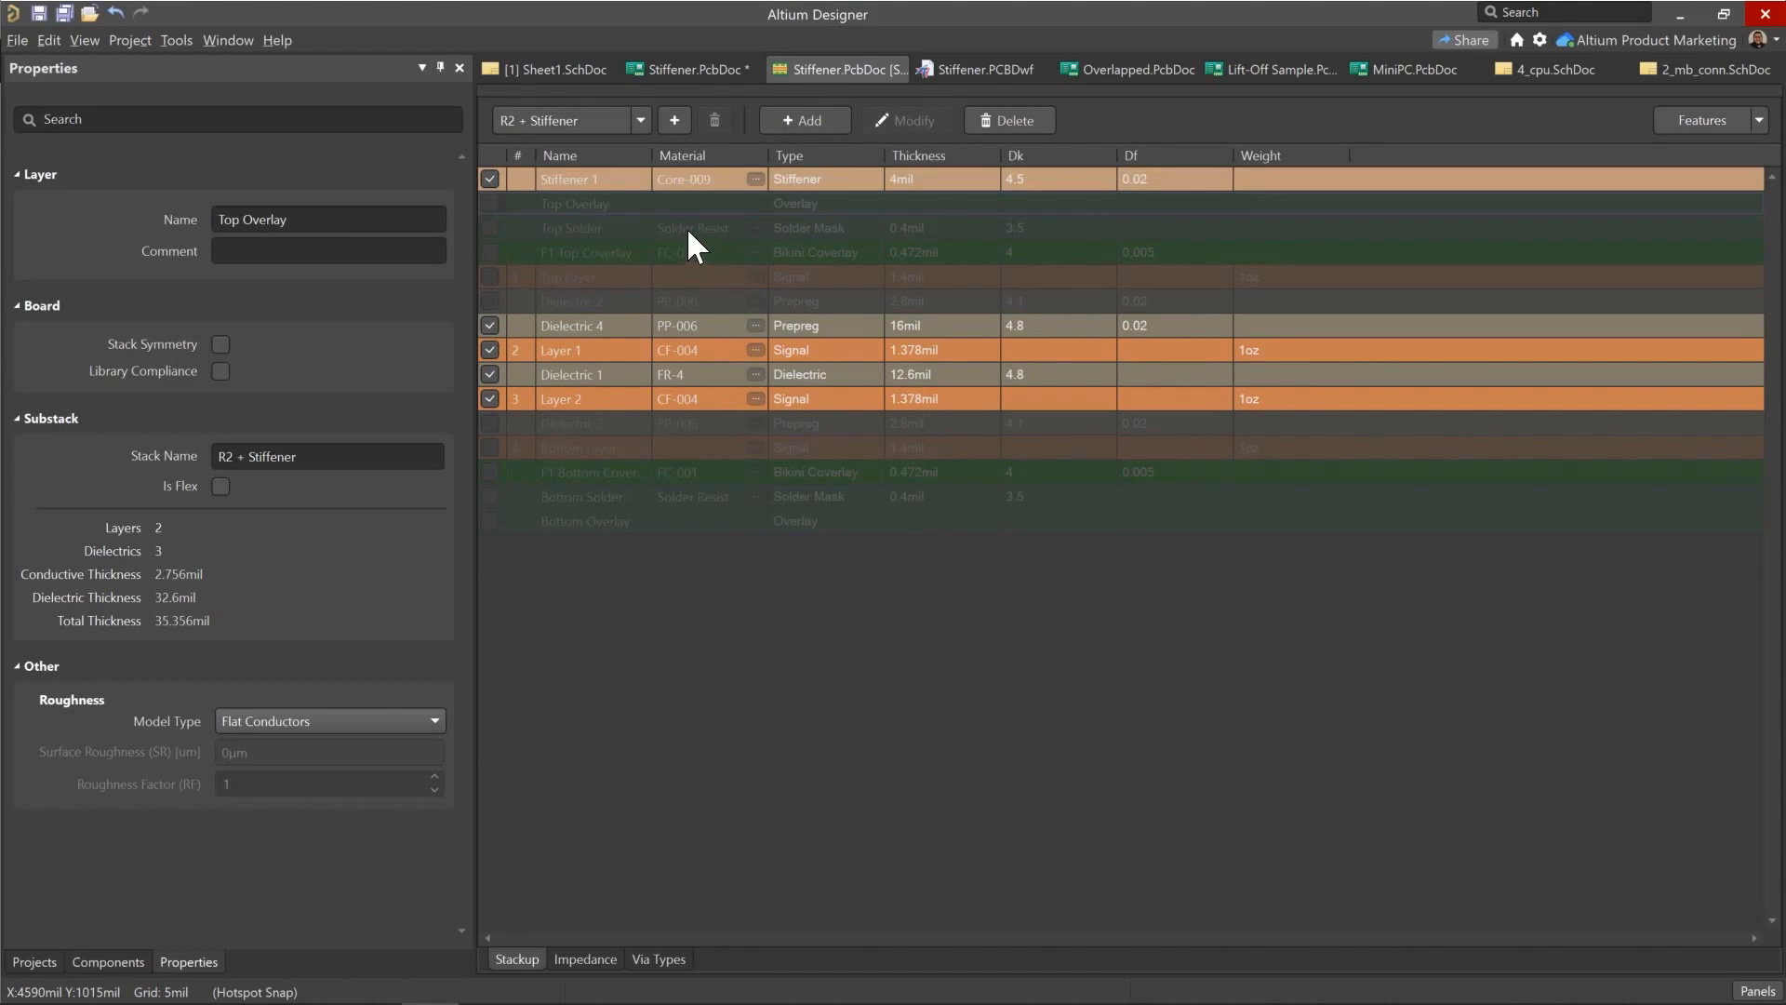
Step: Examine the properties of the stiffener, signal and dielectric layers and the thickness figures of the R2 + Stiffener substack
click(622, 176)
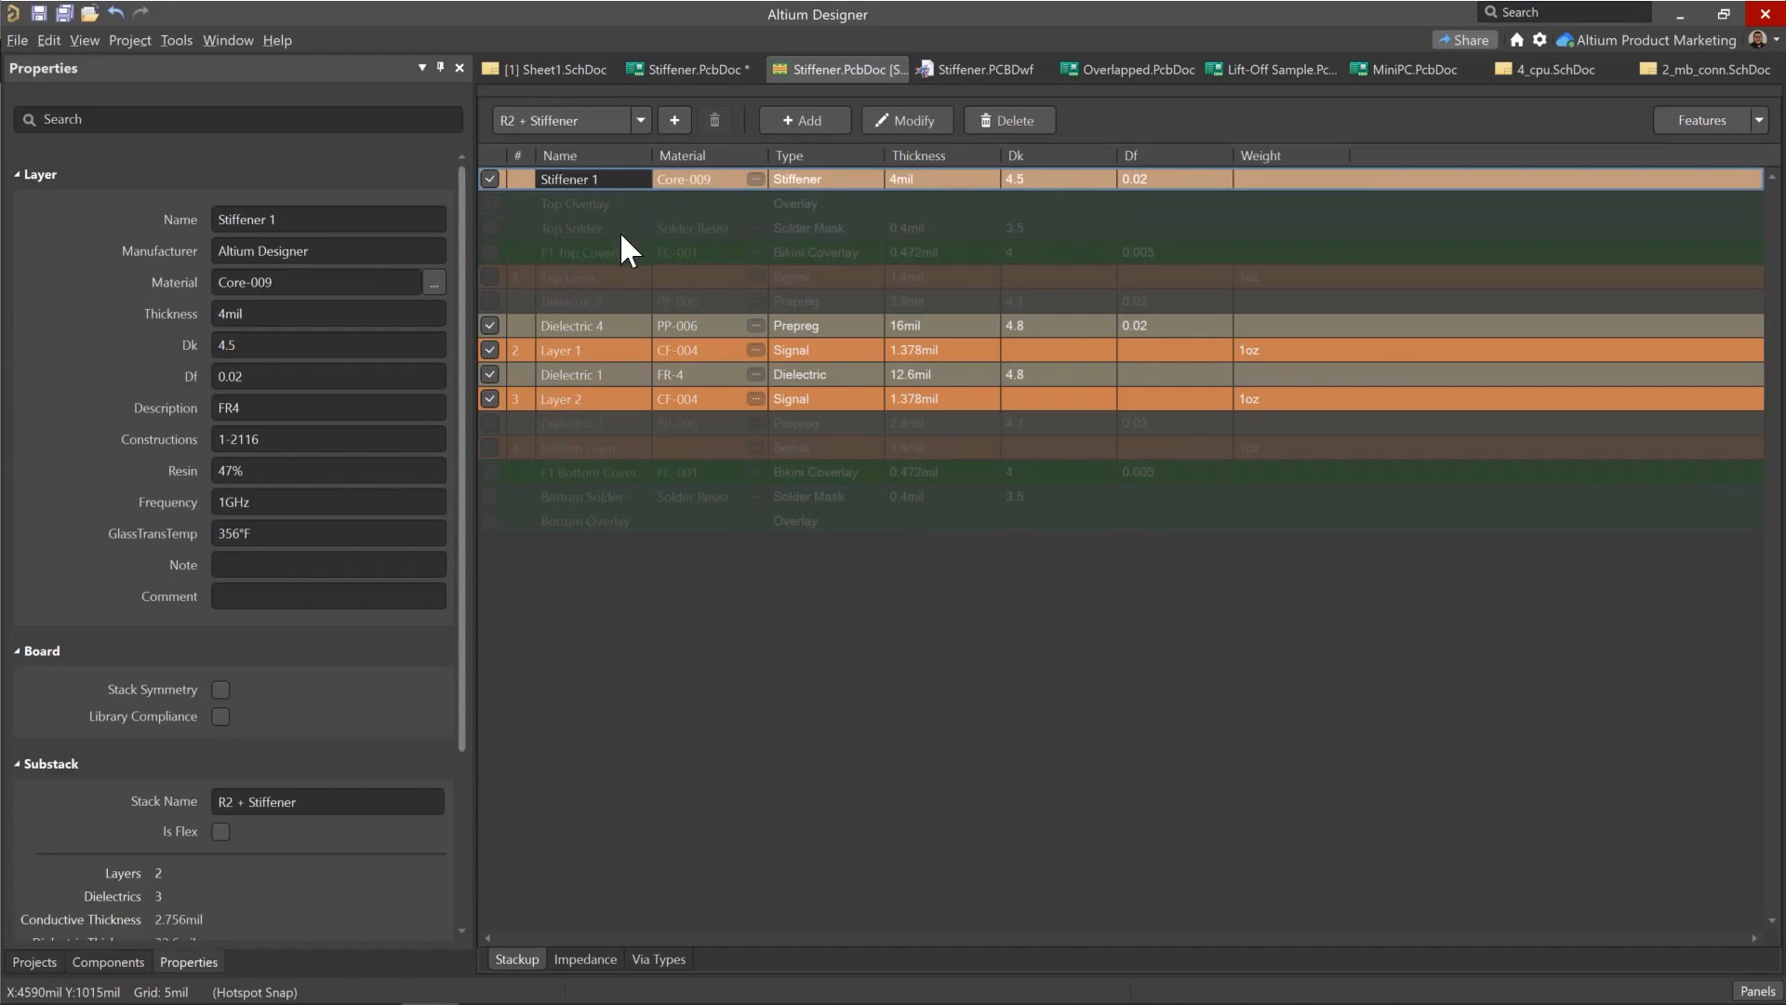
click(863, 176)
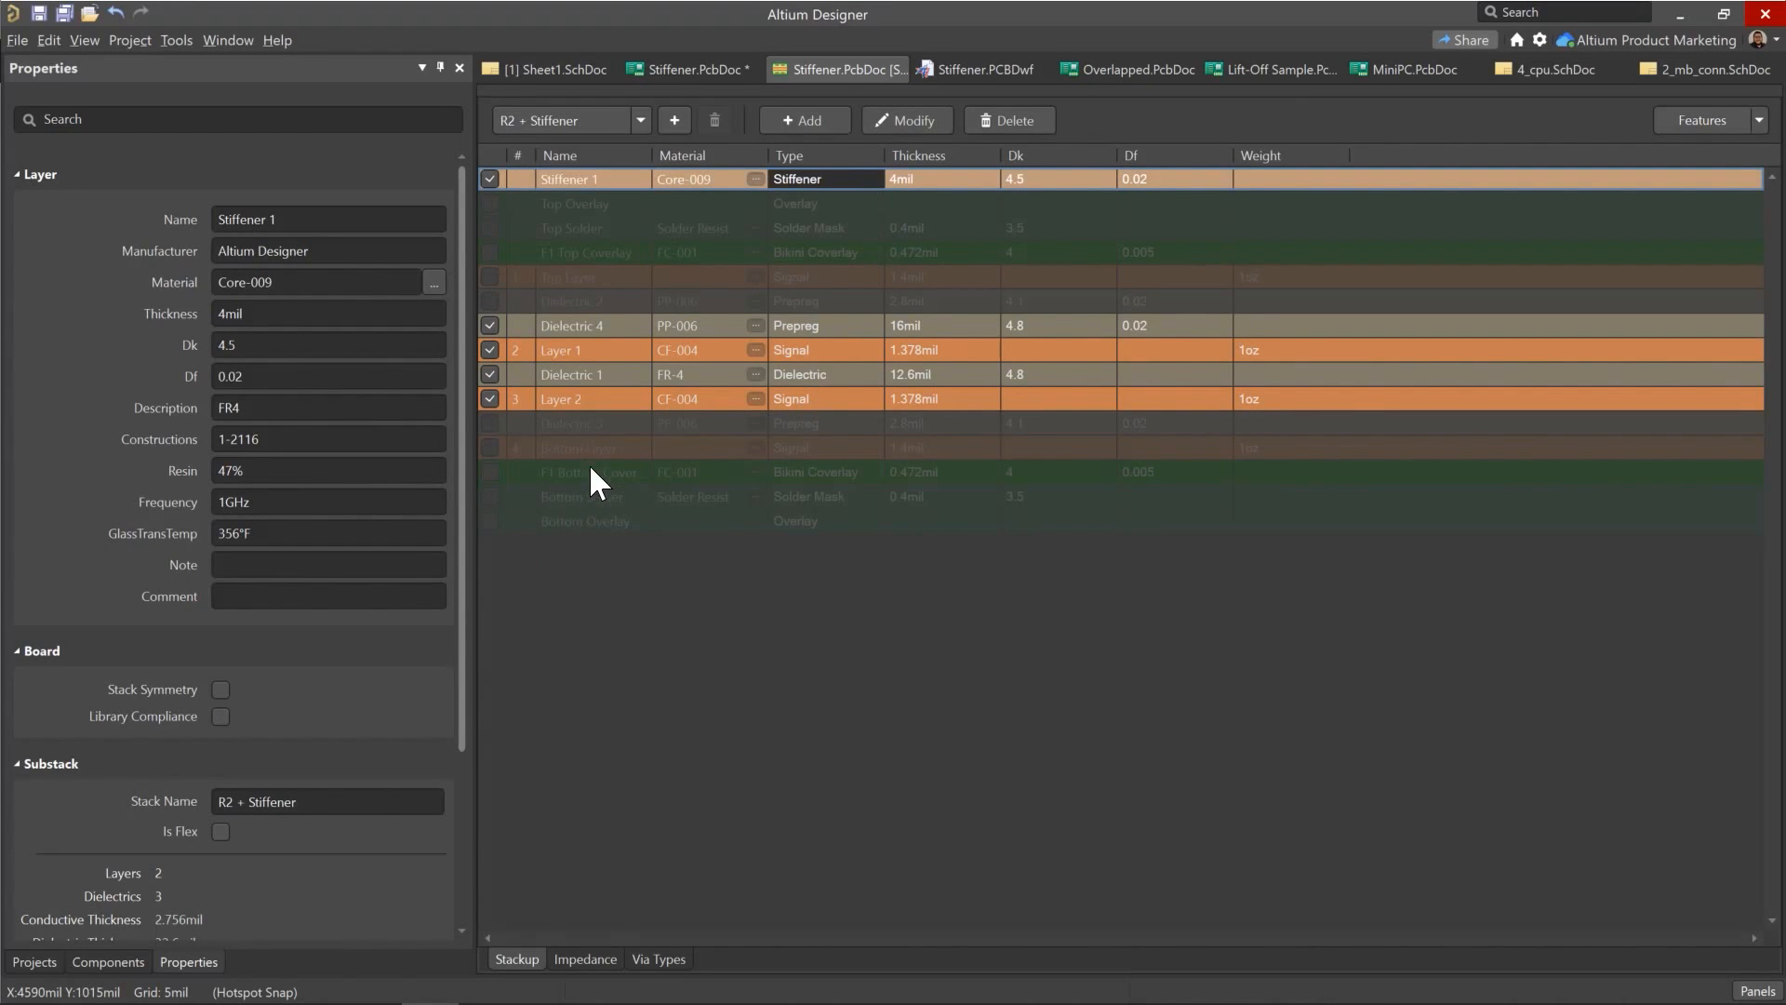
click(618, 323)
click(621, 353)
click(627, 376)
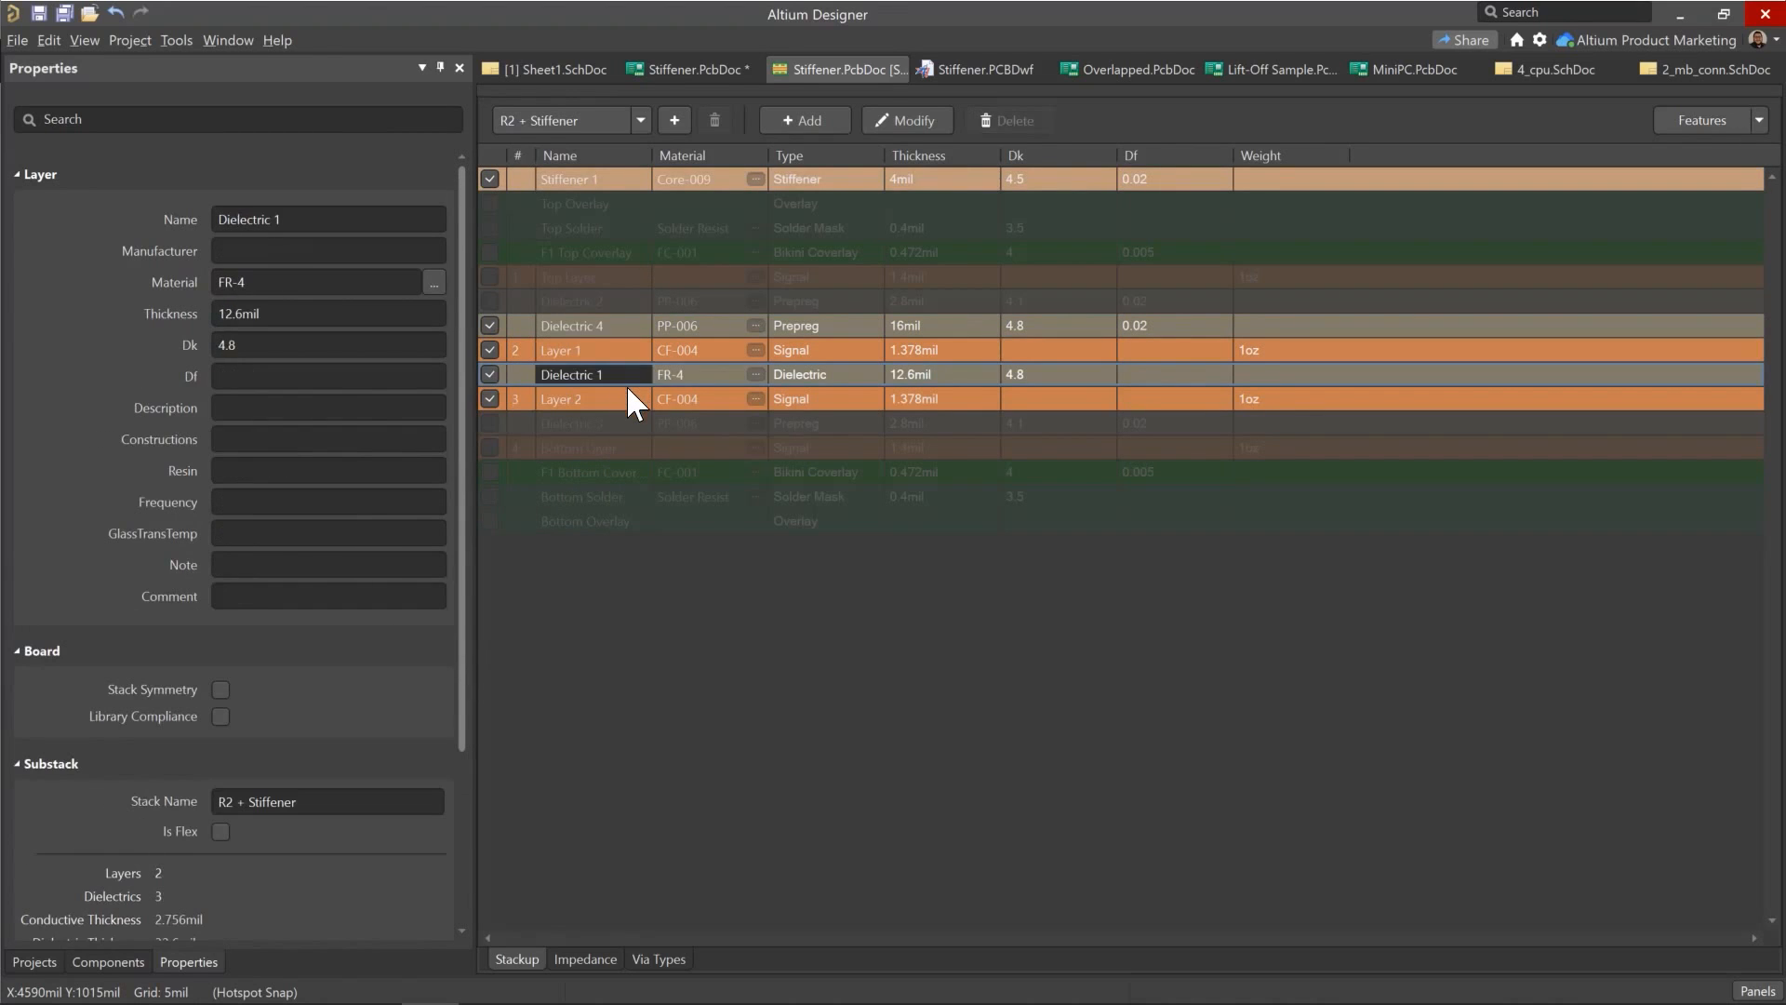
click(628, 398)
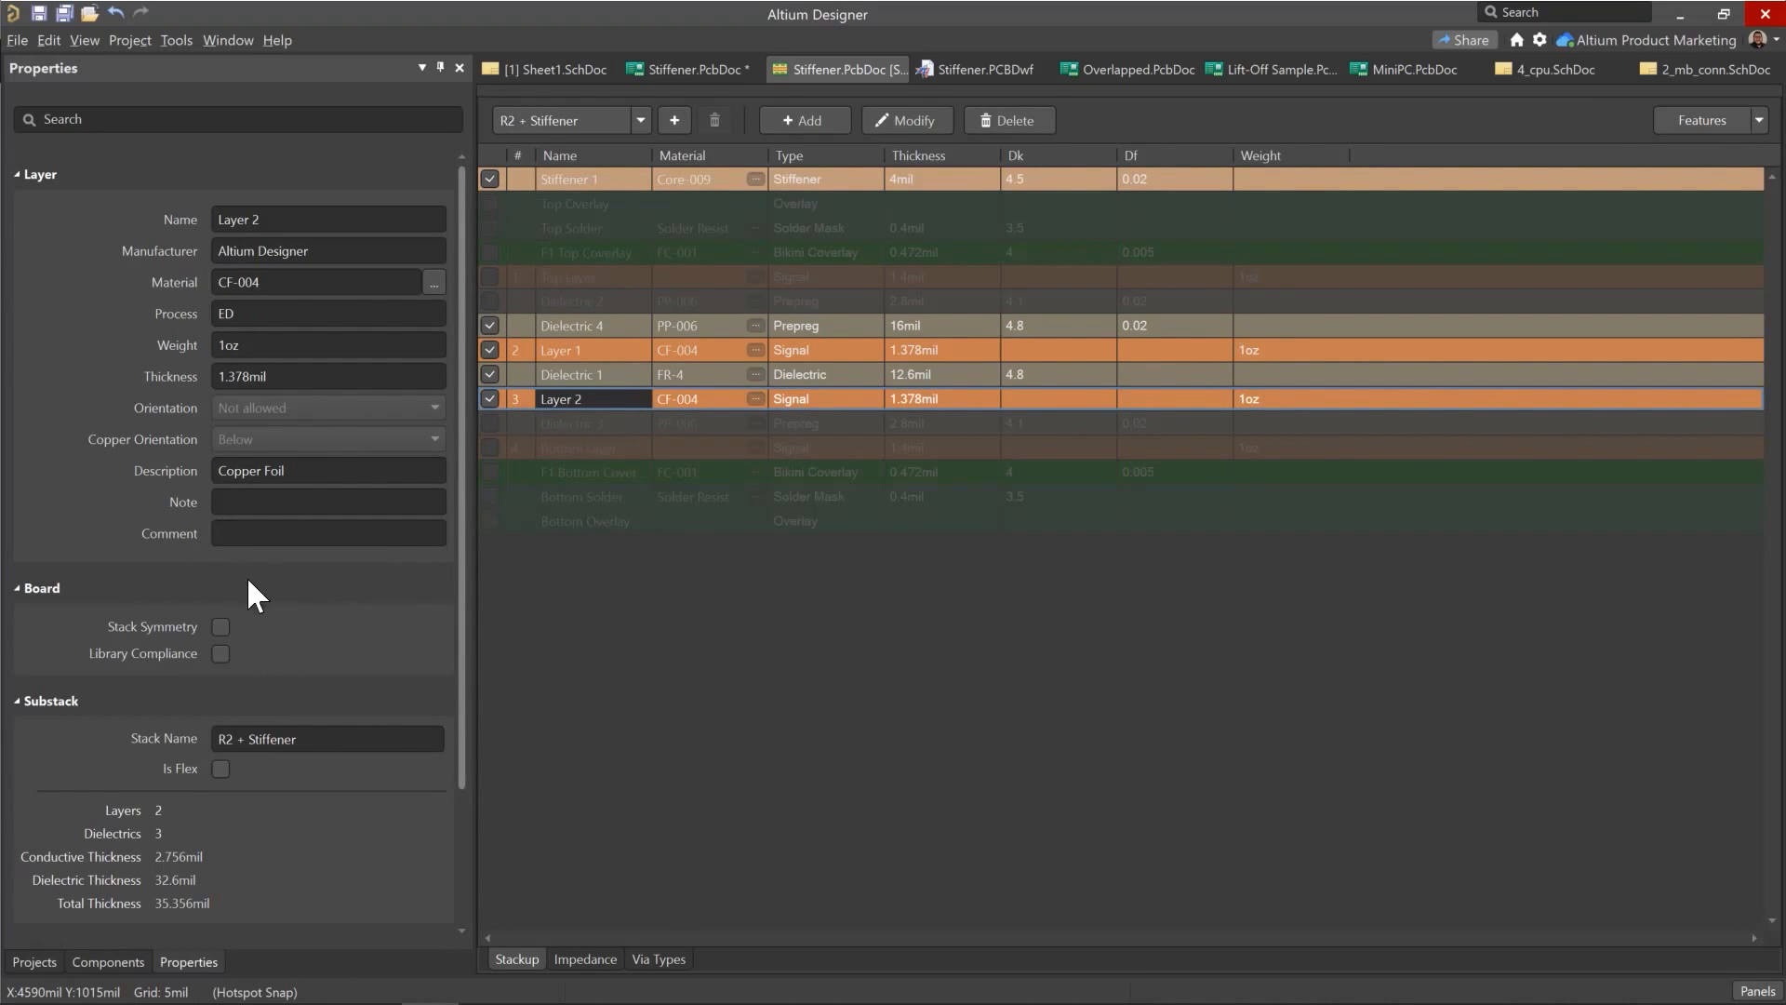
scroll(303, 631, down, 2)
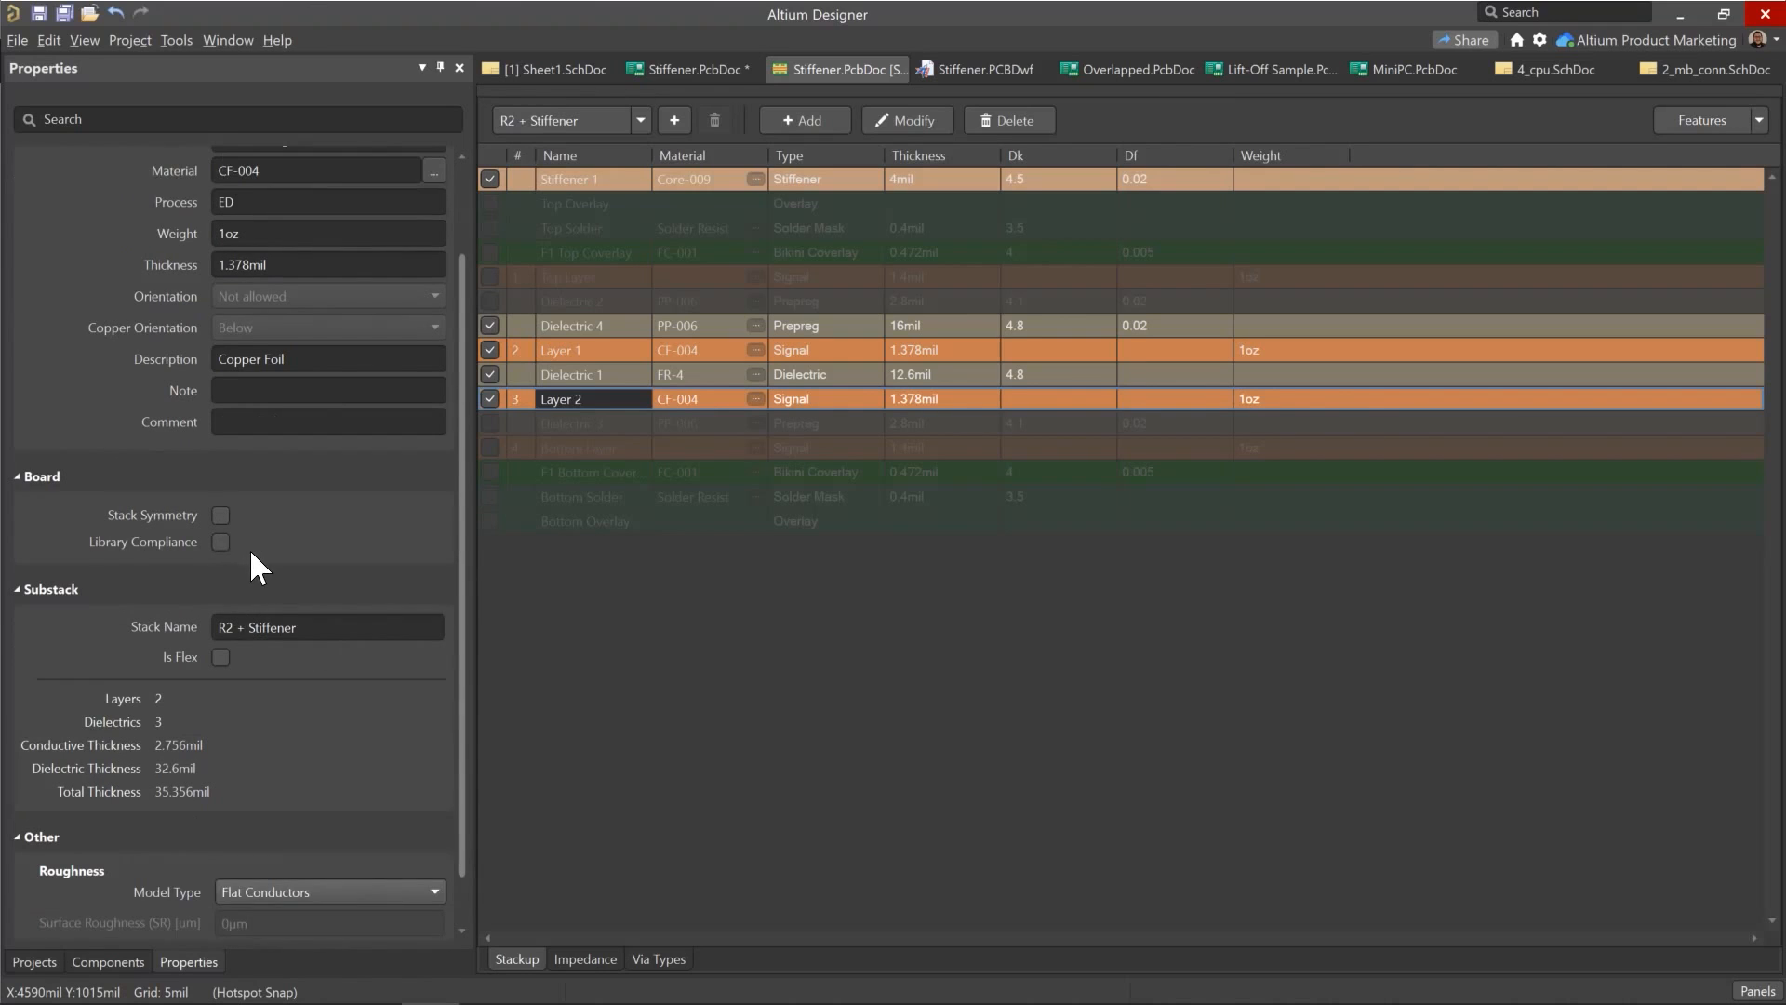
scroll(249, 551, down, 1)
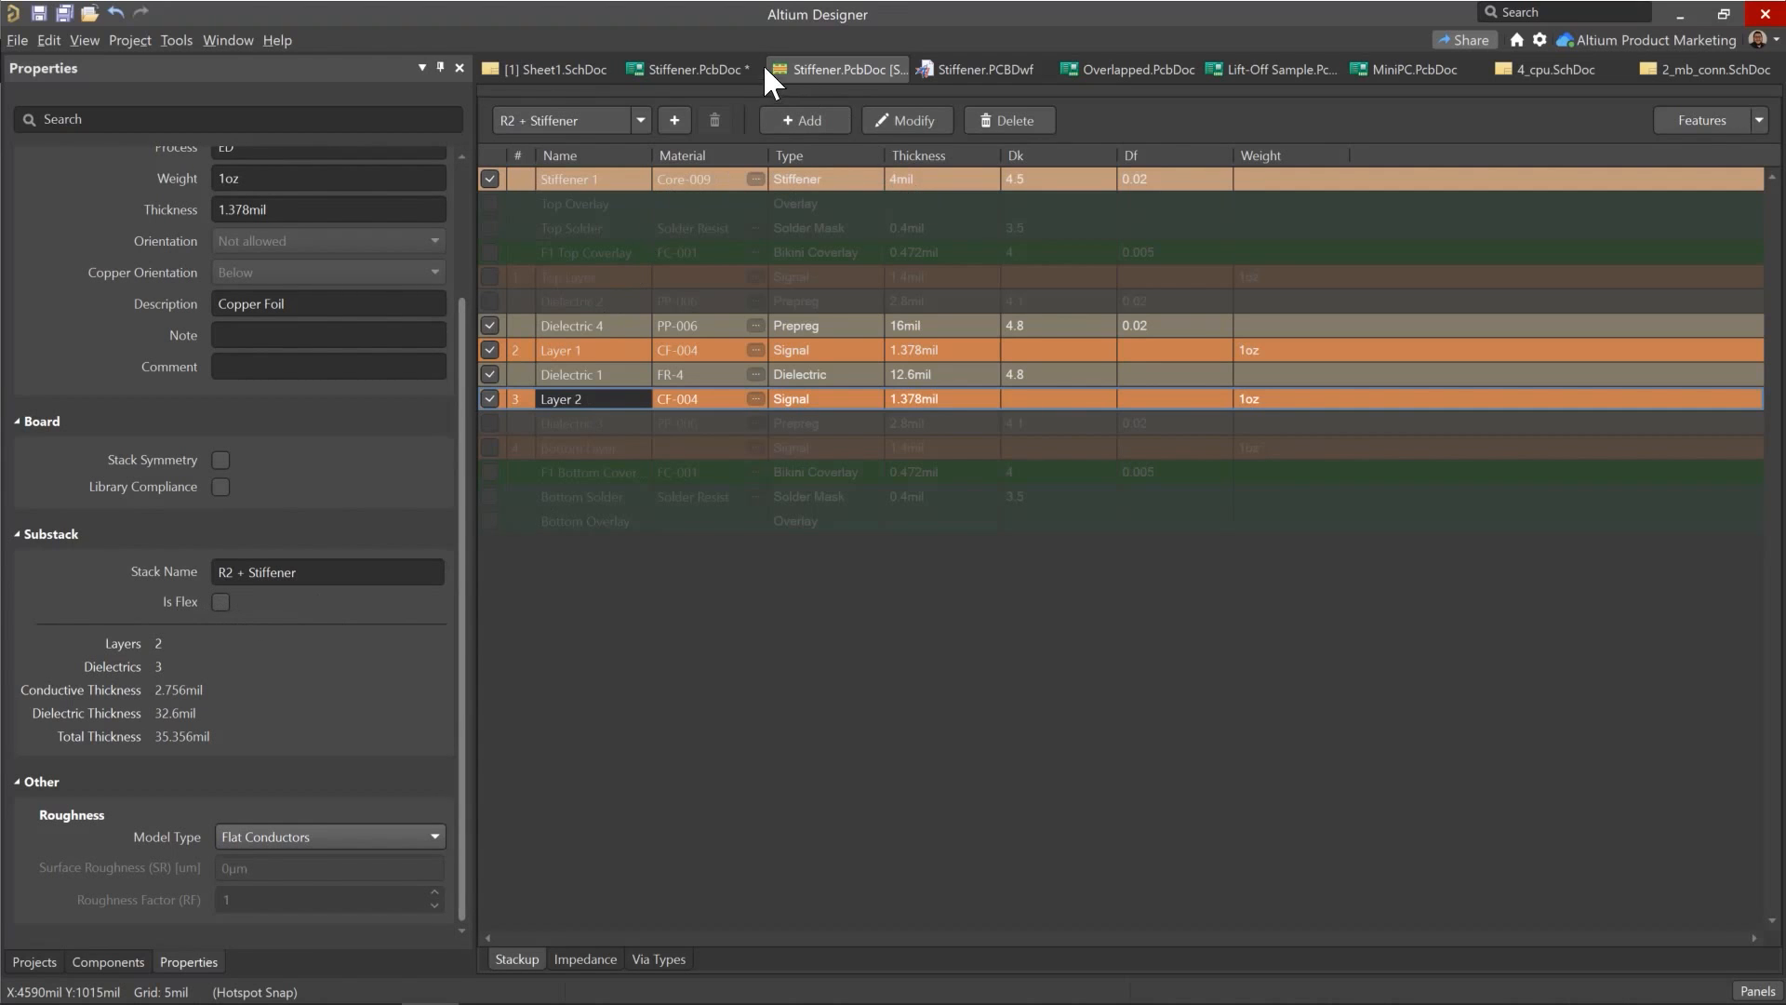
Step: Return to the Stiffener board and set the colour of the R2 + Stiffener region's layer stack to bright red
click(707, 65)
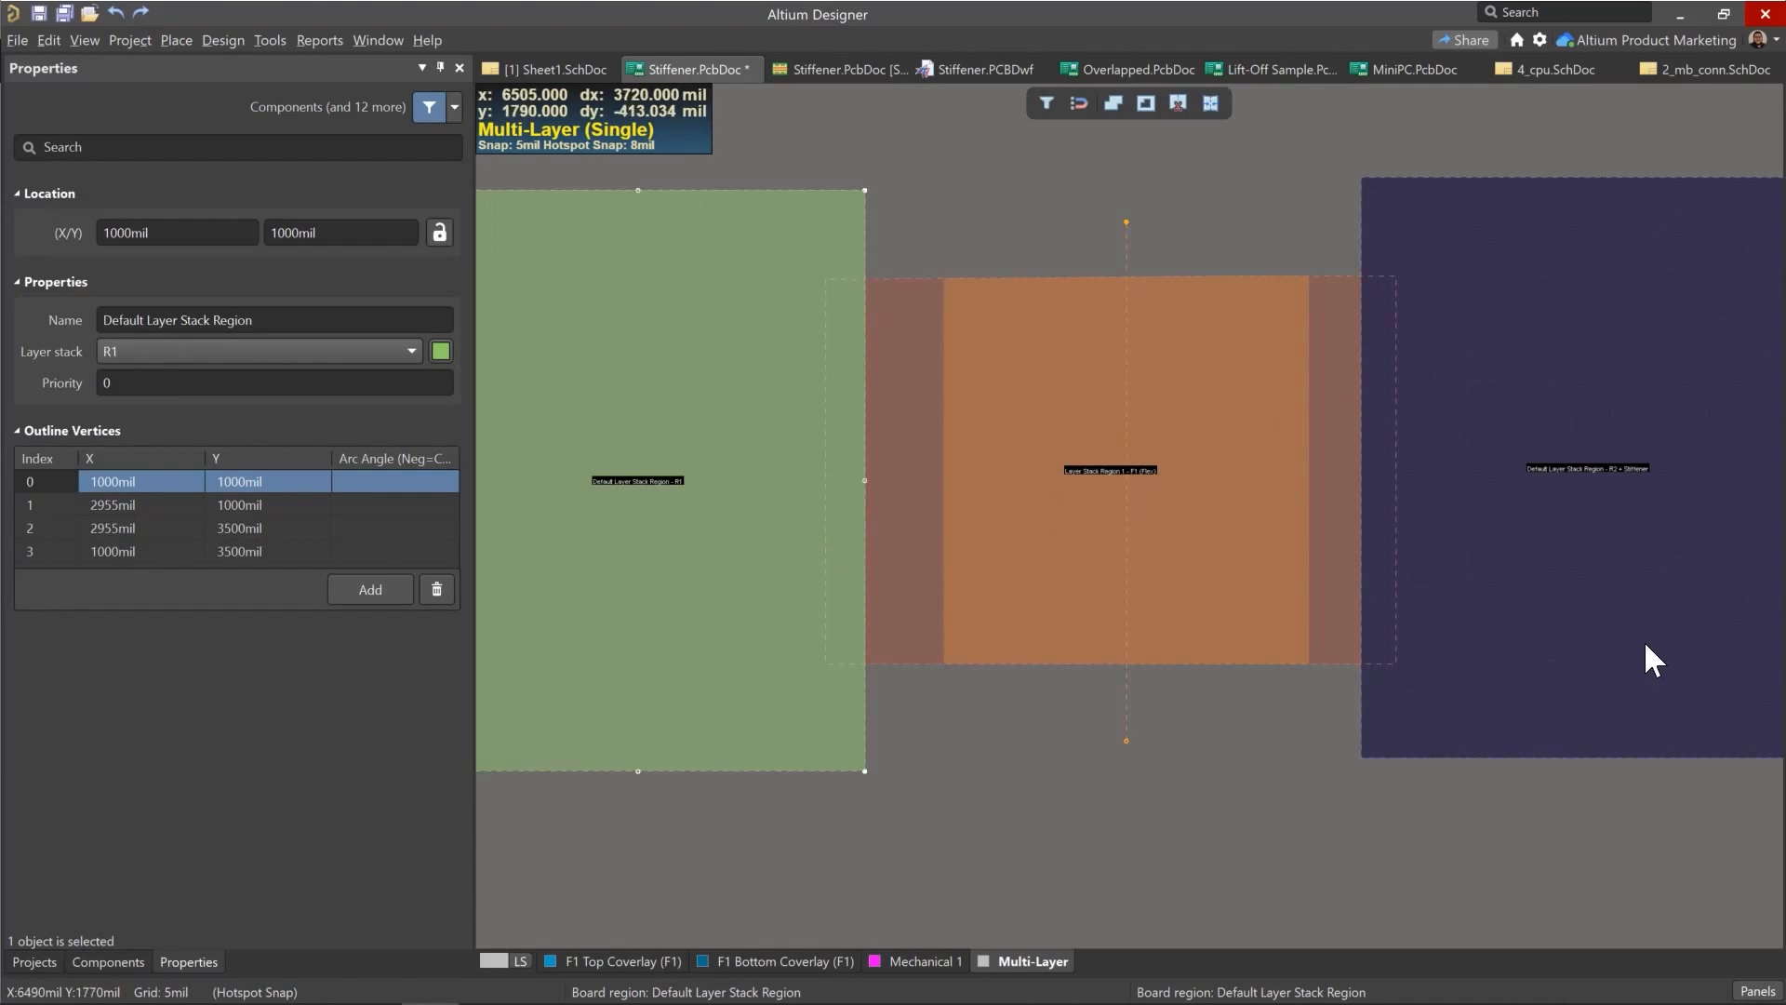
click(1650, 512)
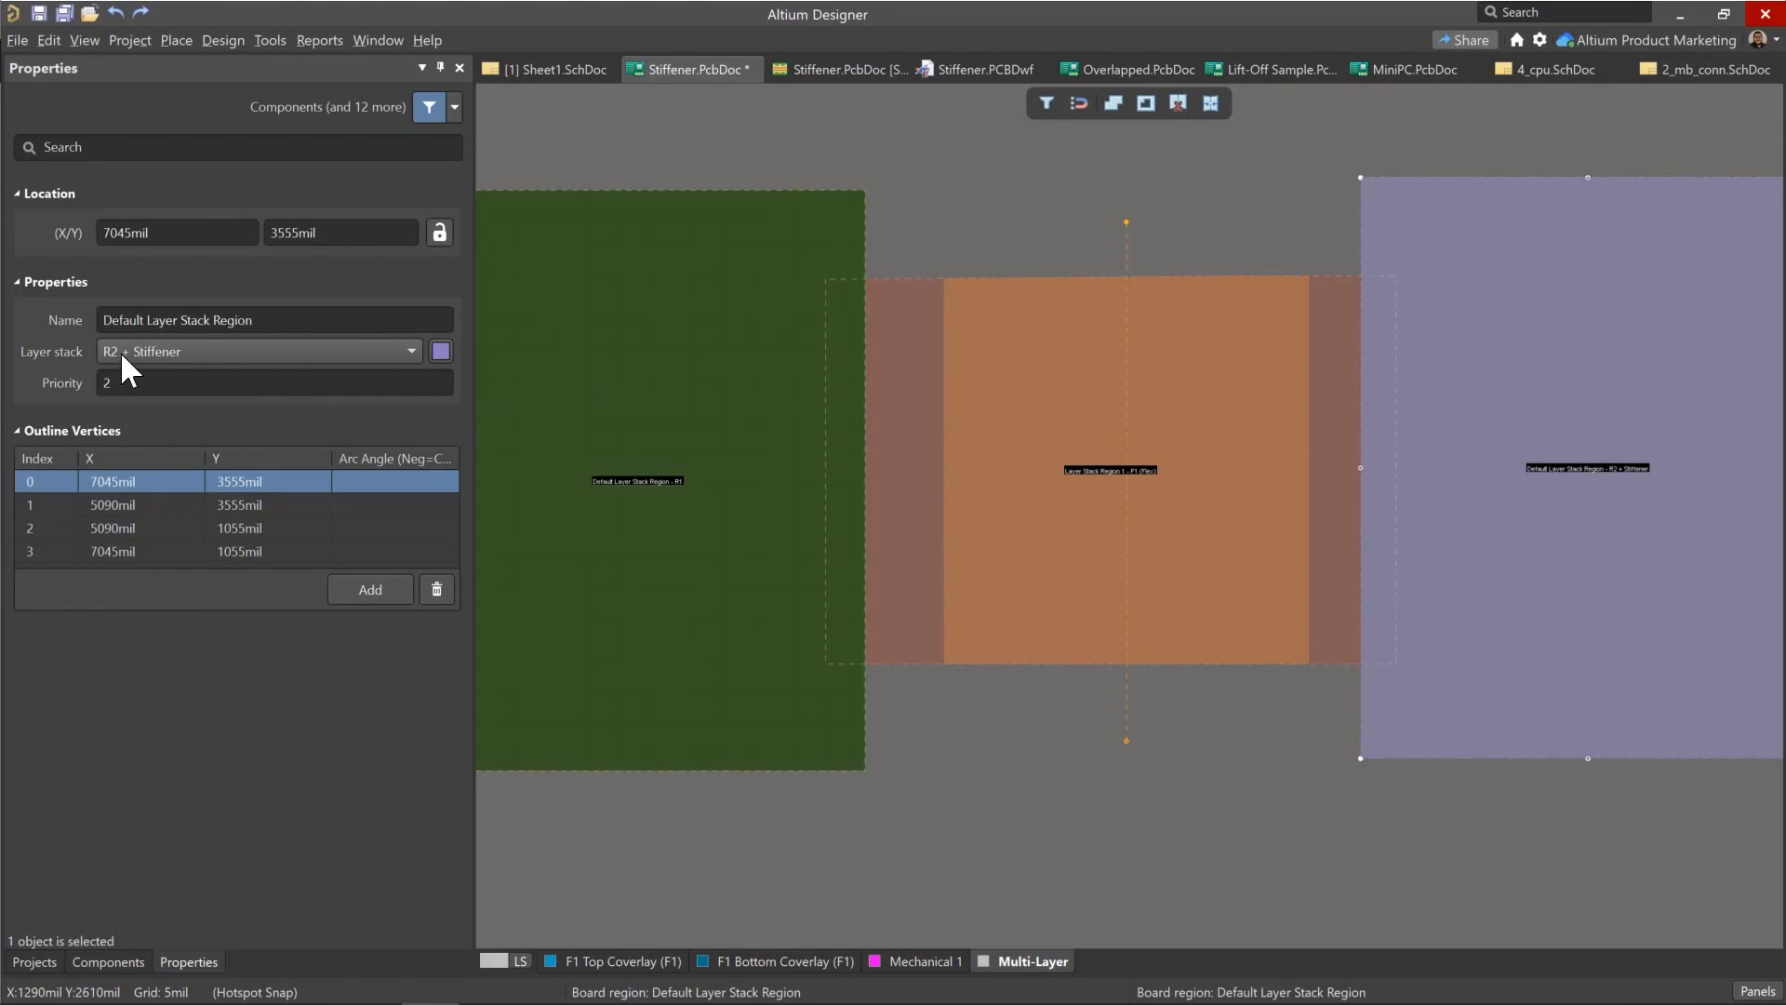
click(440, 351)
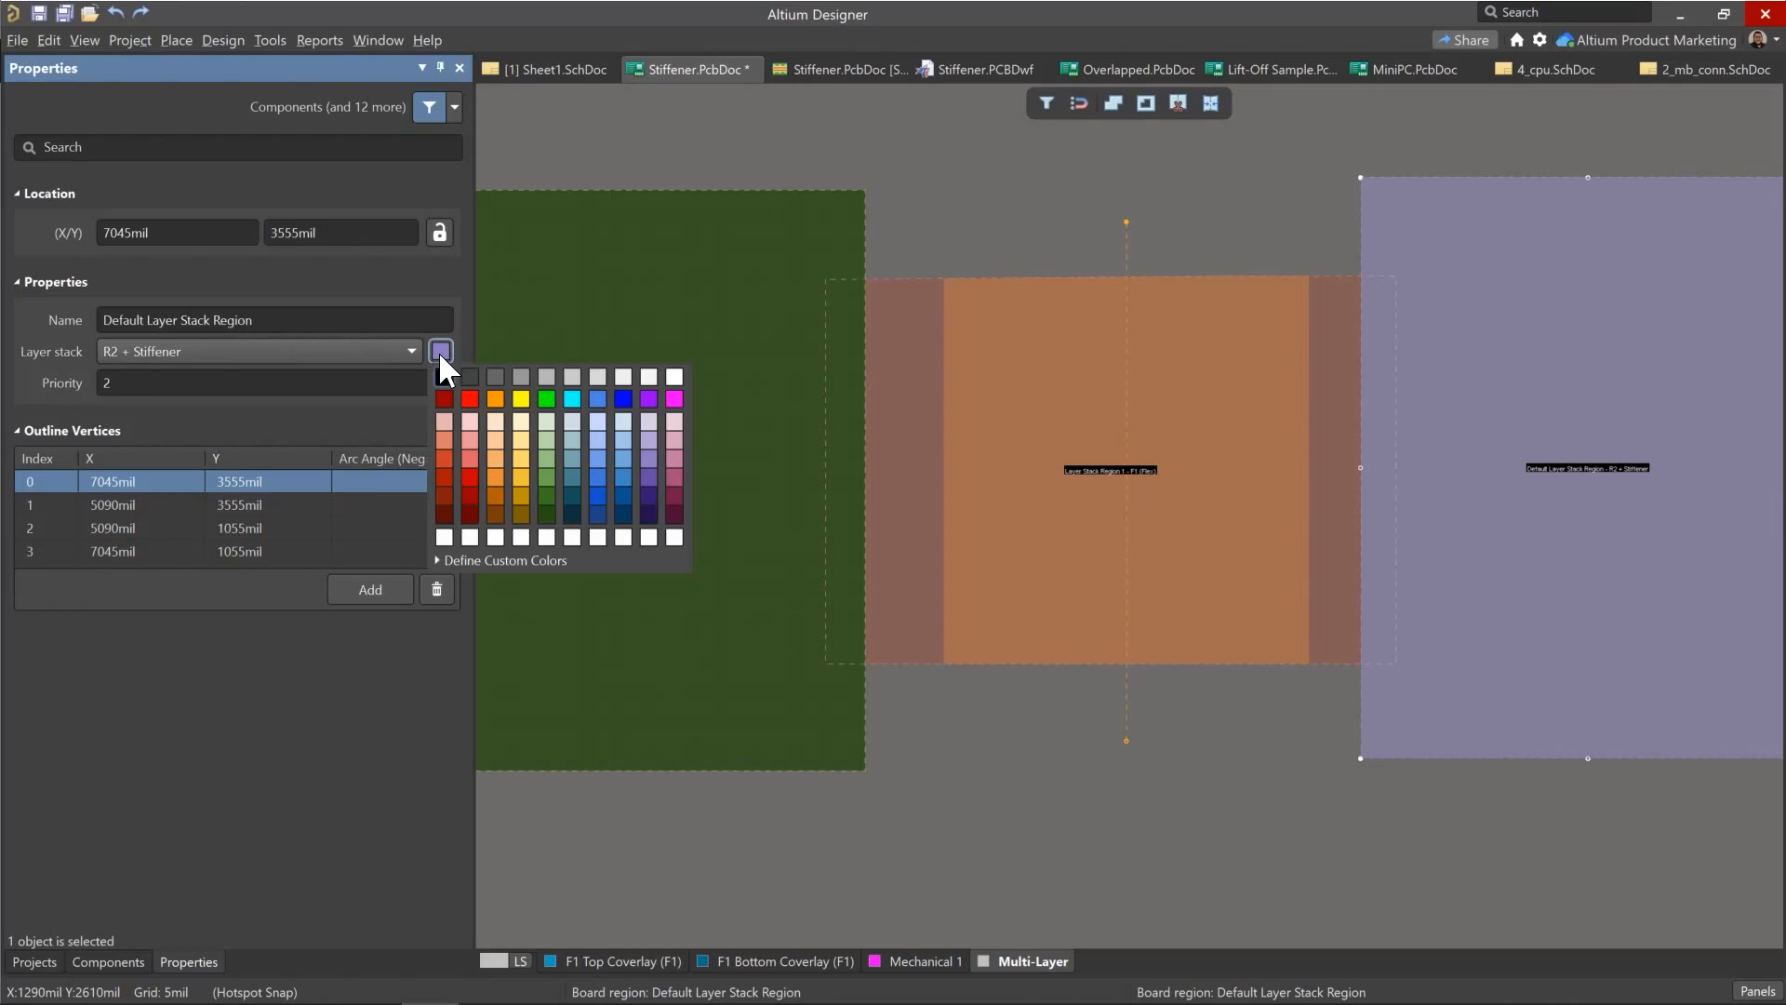
click(472, 396)
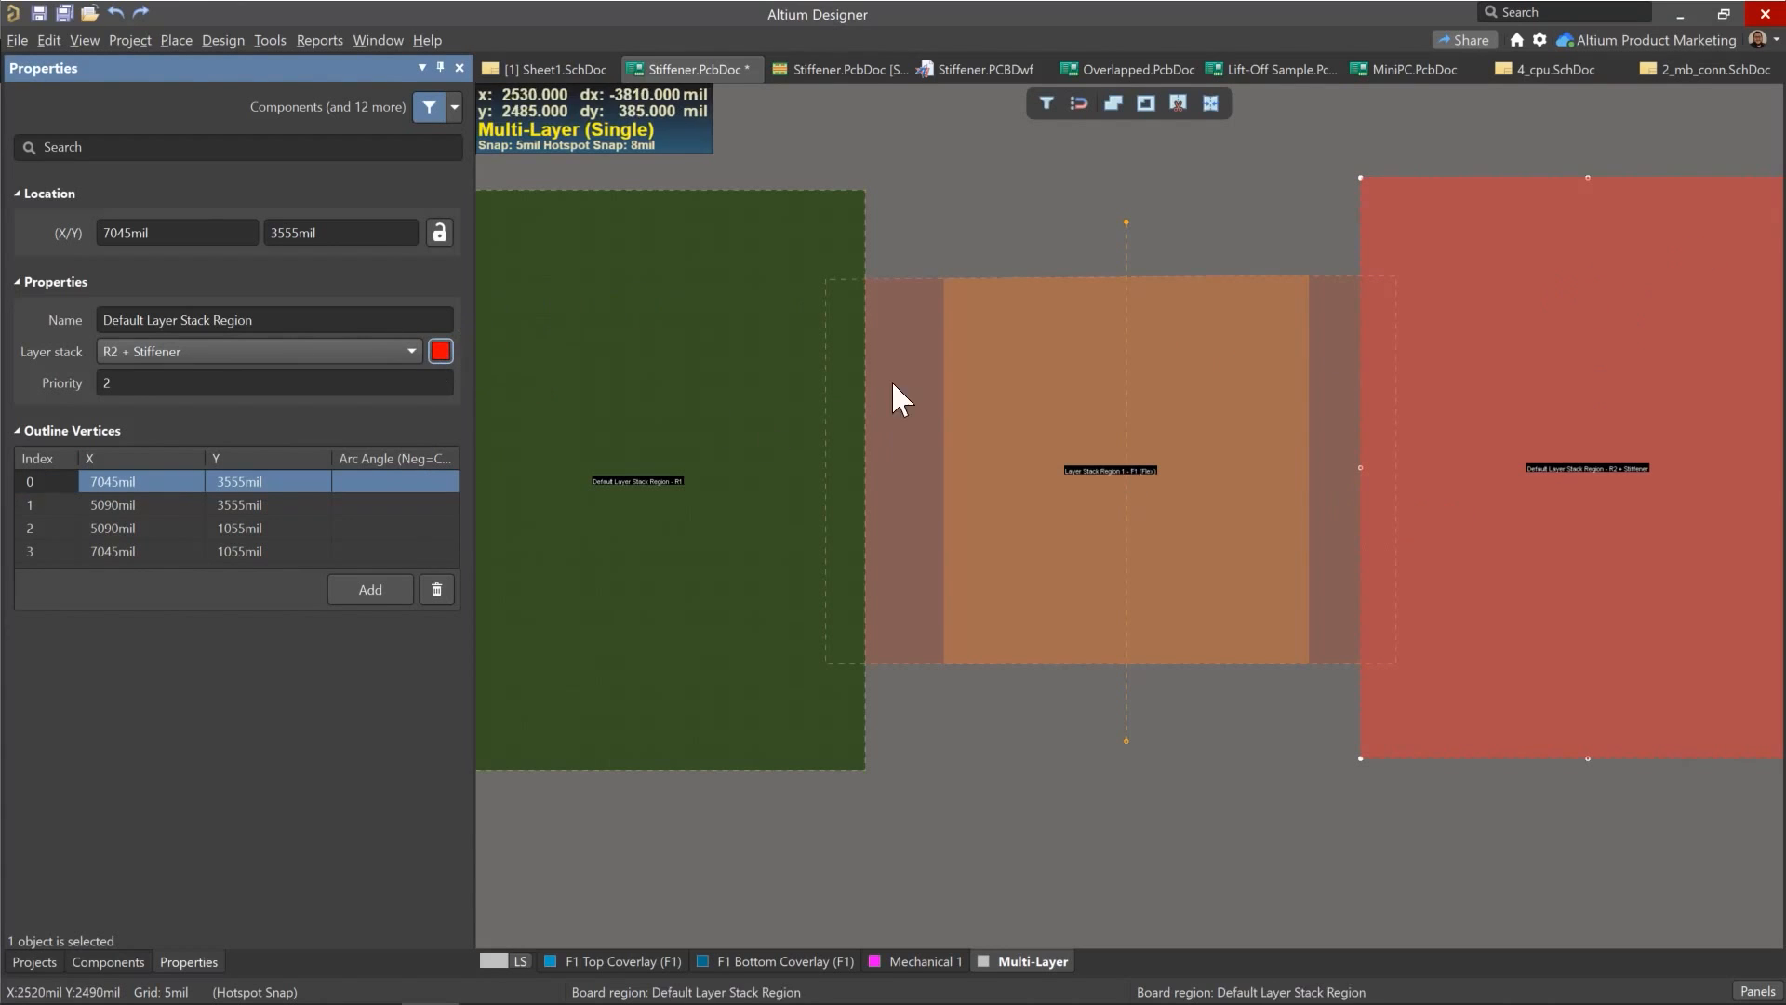
ctrl+scroll(1064, 389, down, 1)
ctrl+scroll(1064, 389, down, 1)
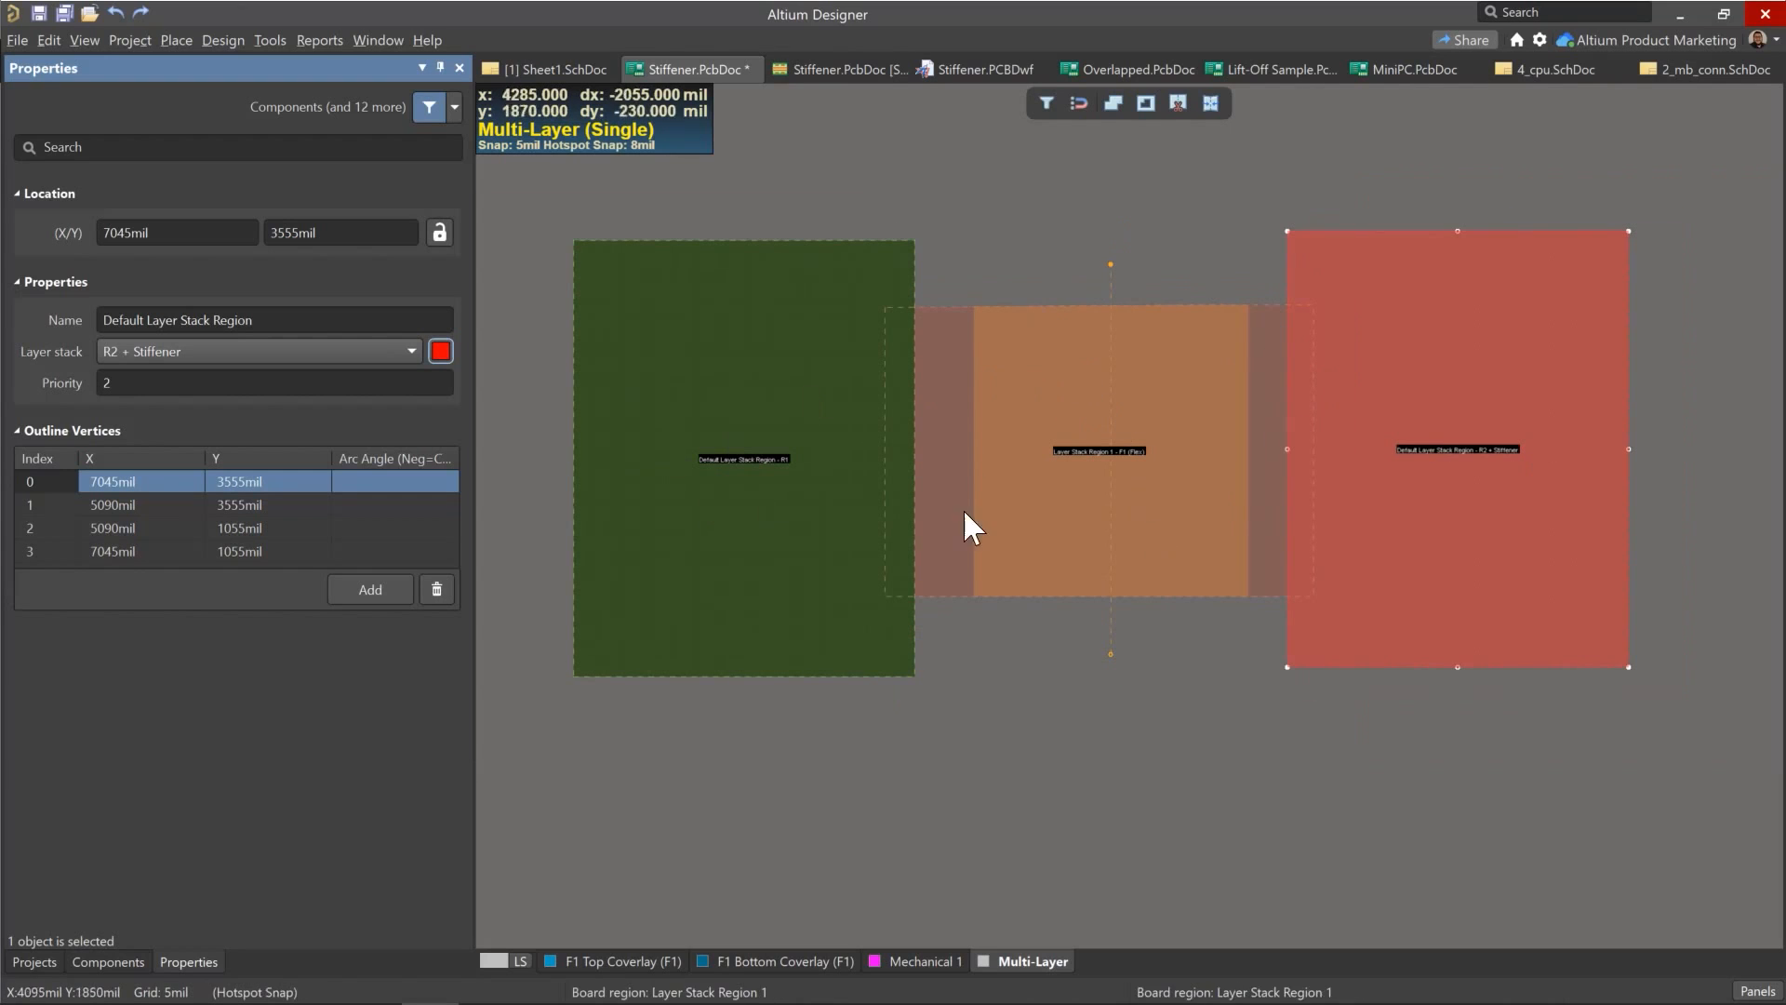
Step: Revisit the layer stack and examine the region and stackup documentation in Stiffener.PCBDwf
click(833, 67)
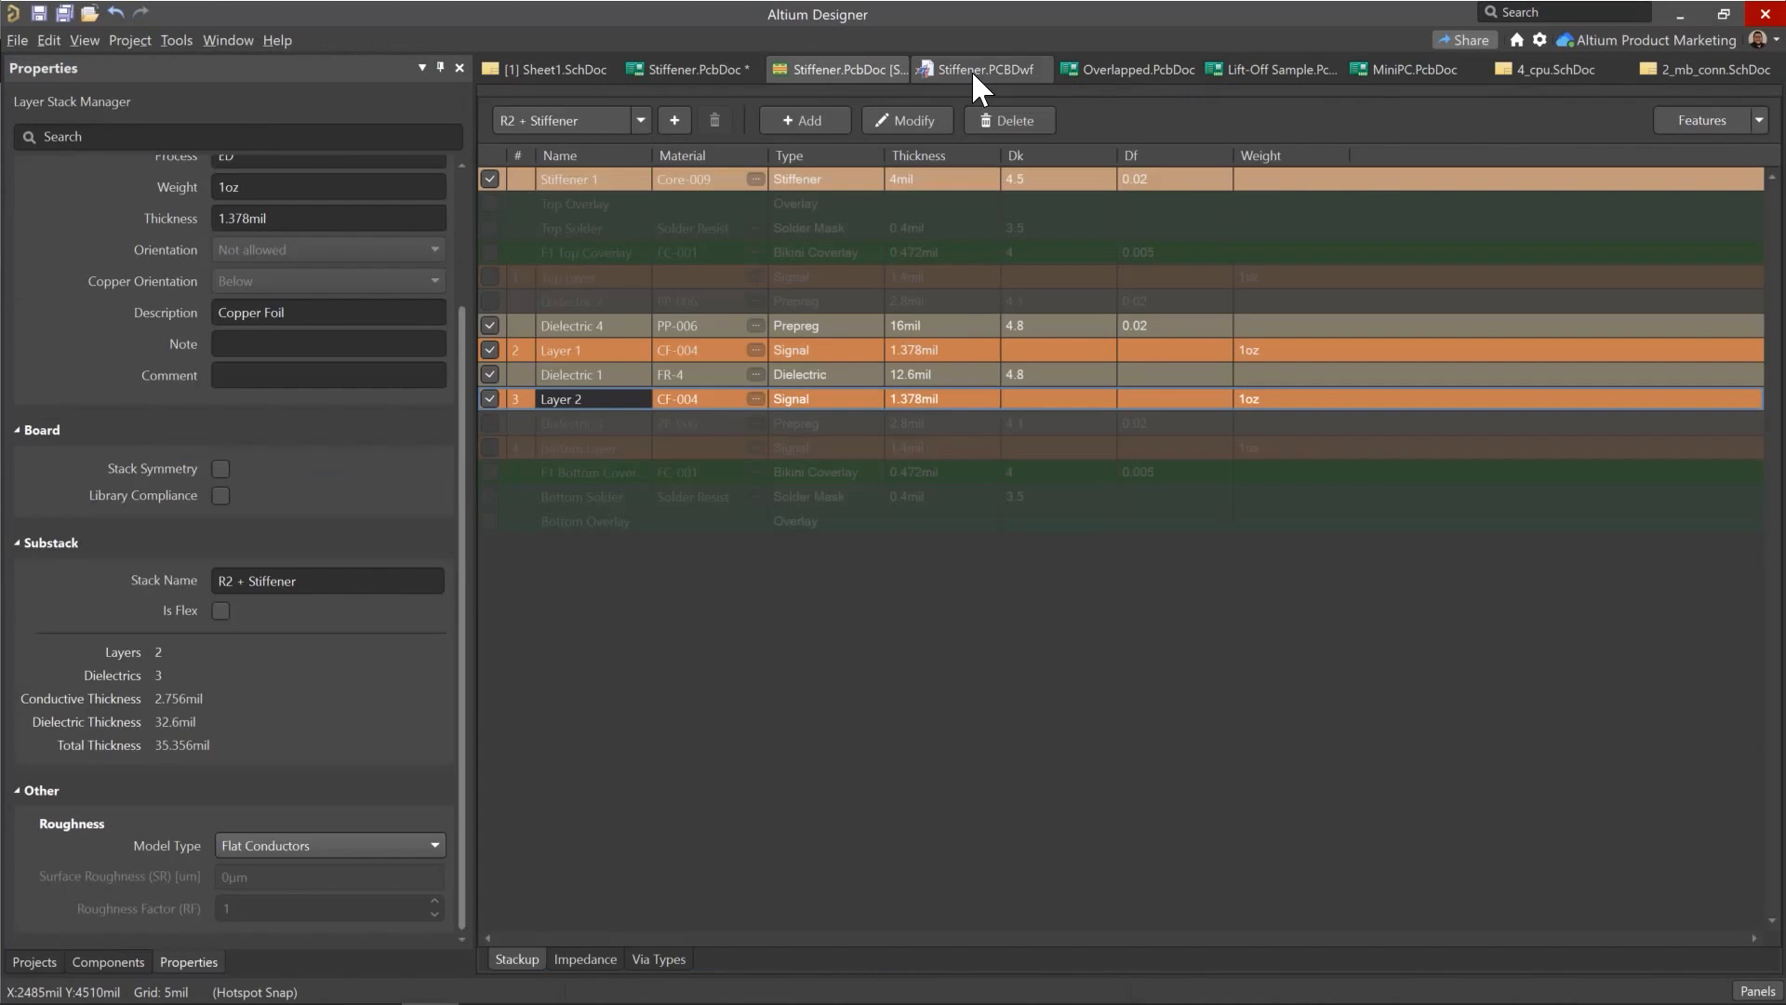
click(973, 73)
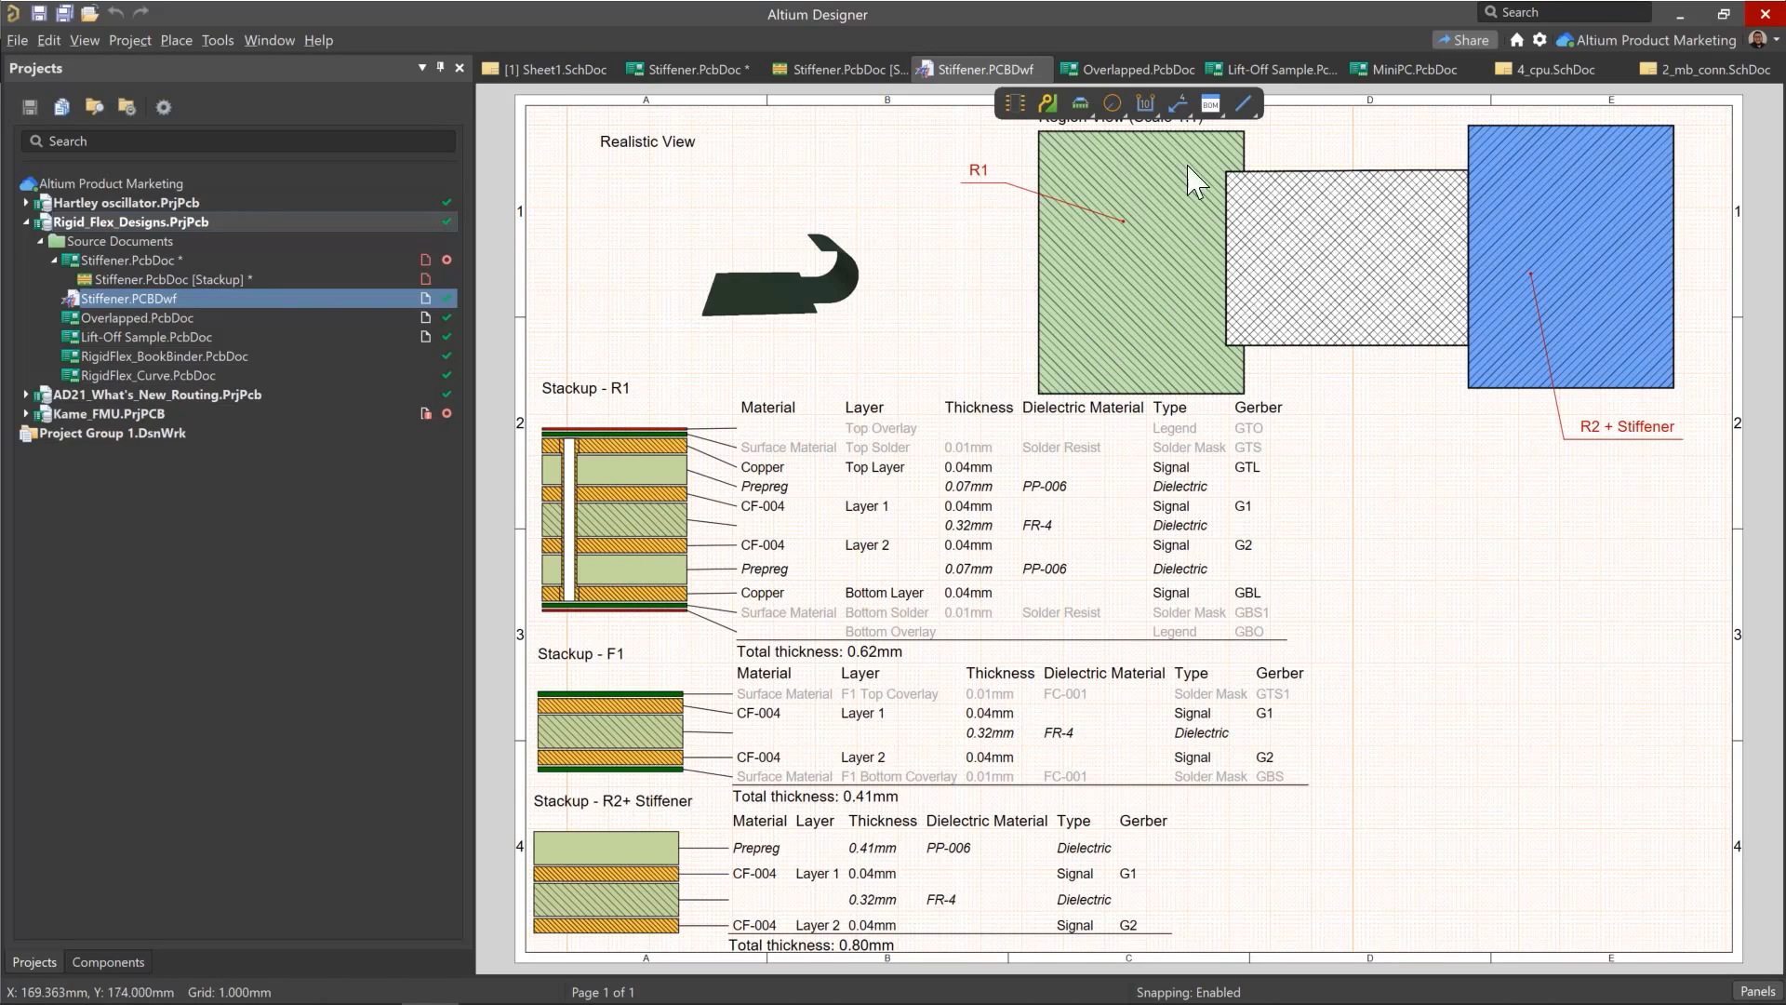
Step: Open Overlapped.PcbDoc and show its layer stack regions in Board Planning Mode
click(1131, 71)
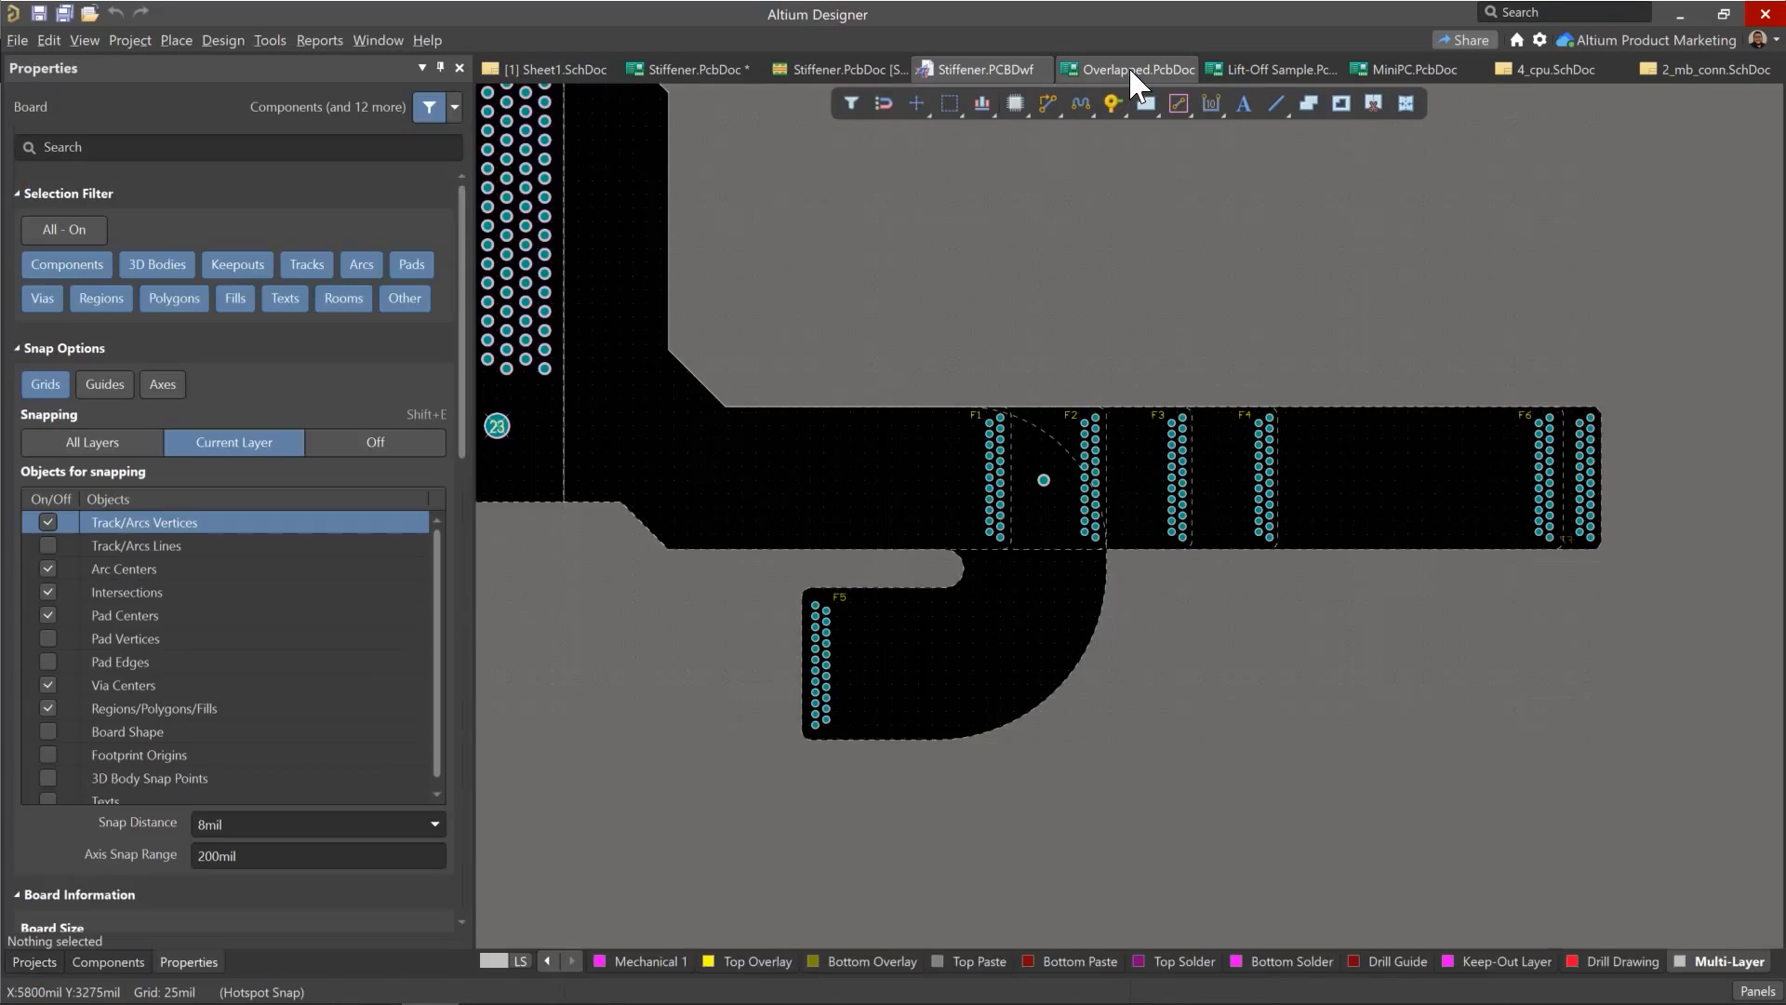
right_drag(977, 311, 1032, 499)
key(1)
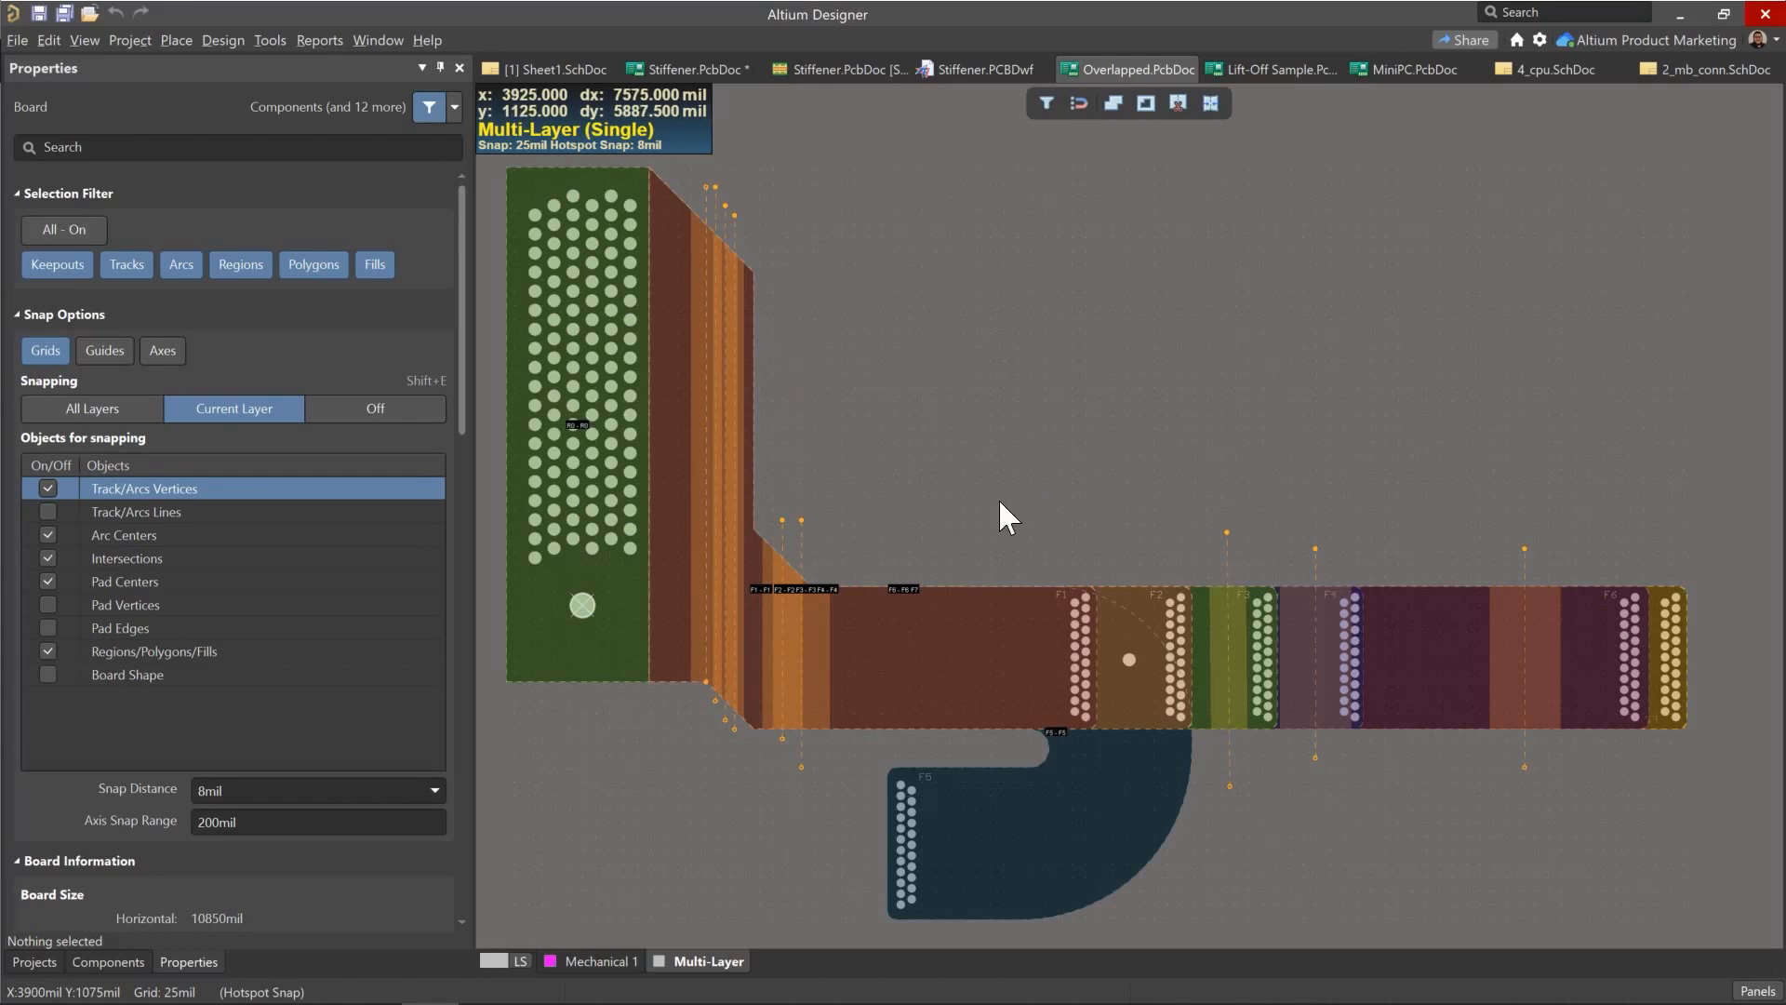
Step: Examine the layer stack and priority of the overlapping board regions F5 and F7
click(957, 653)
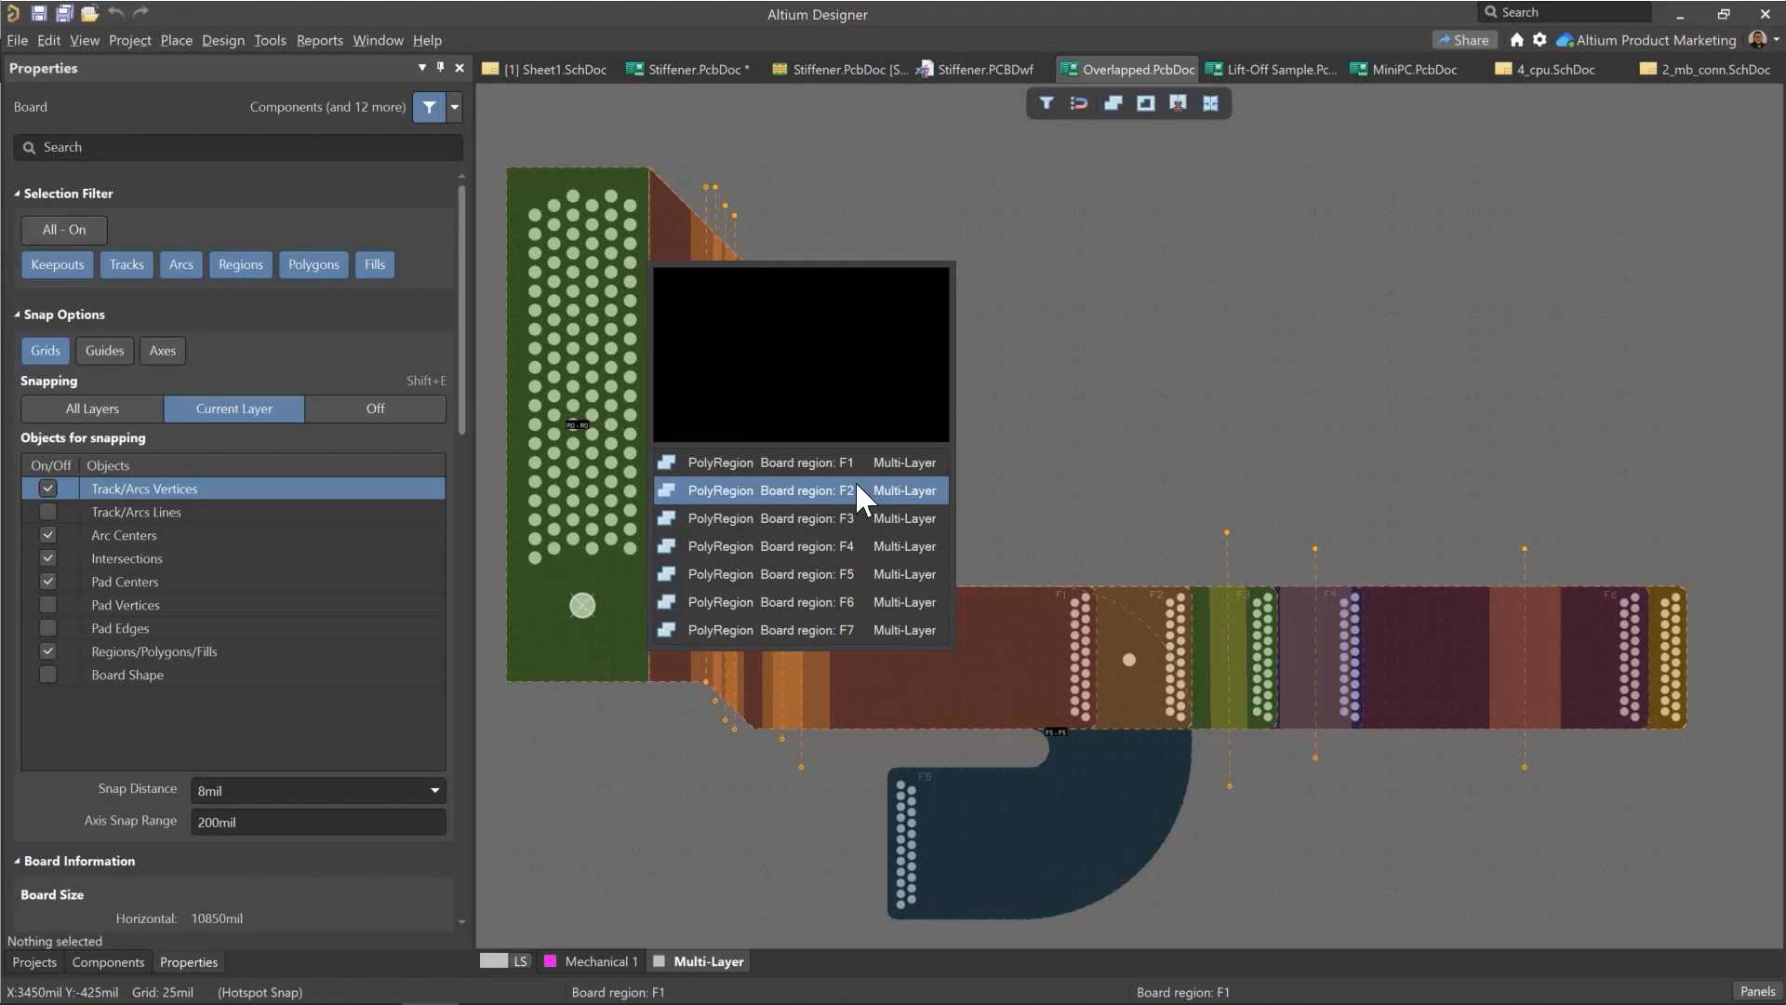
click(882, 573)
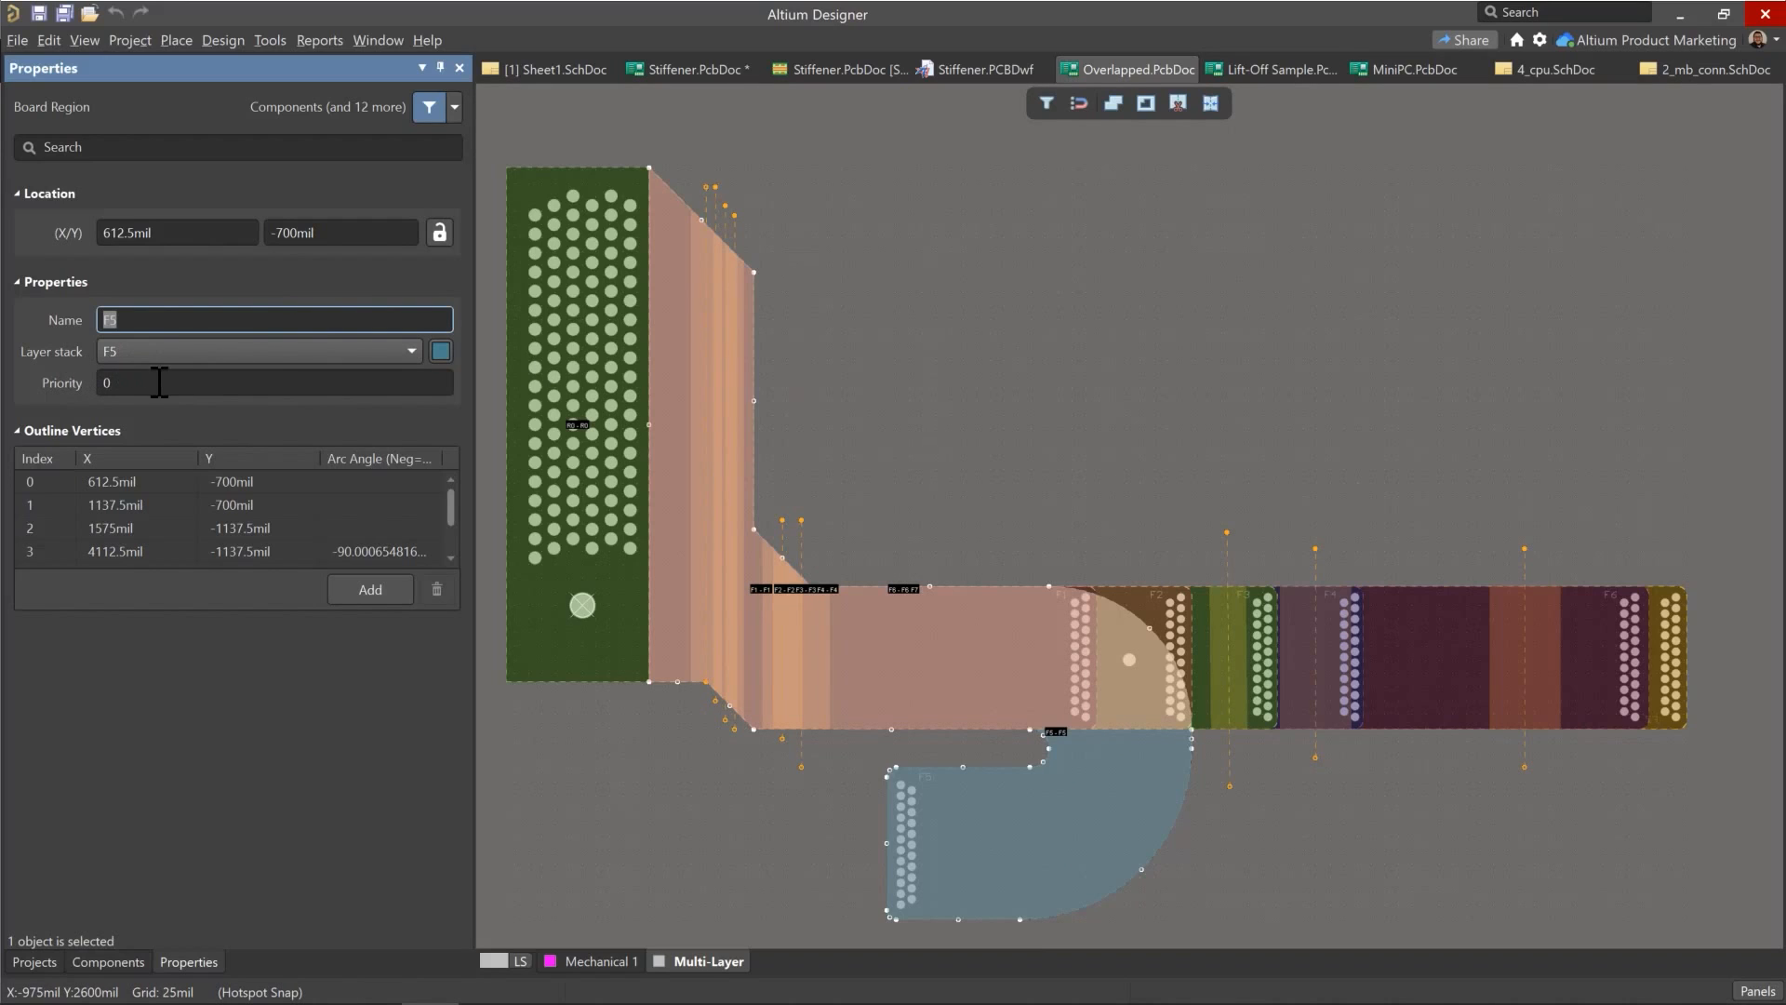
click(1141, 599)
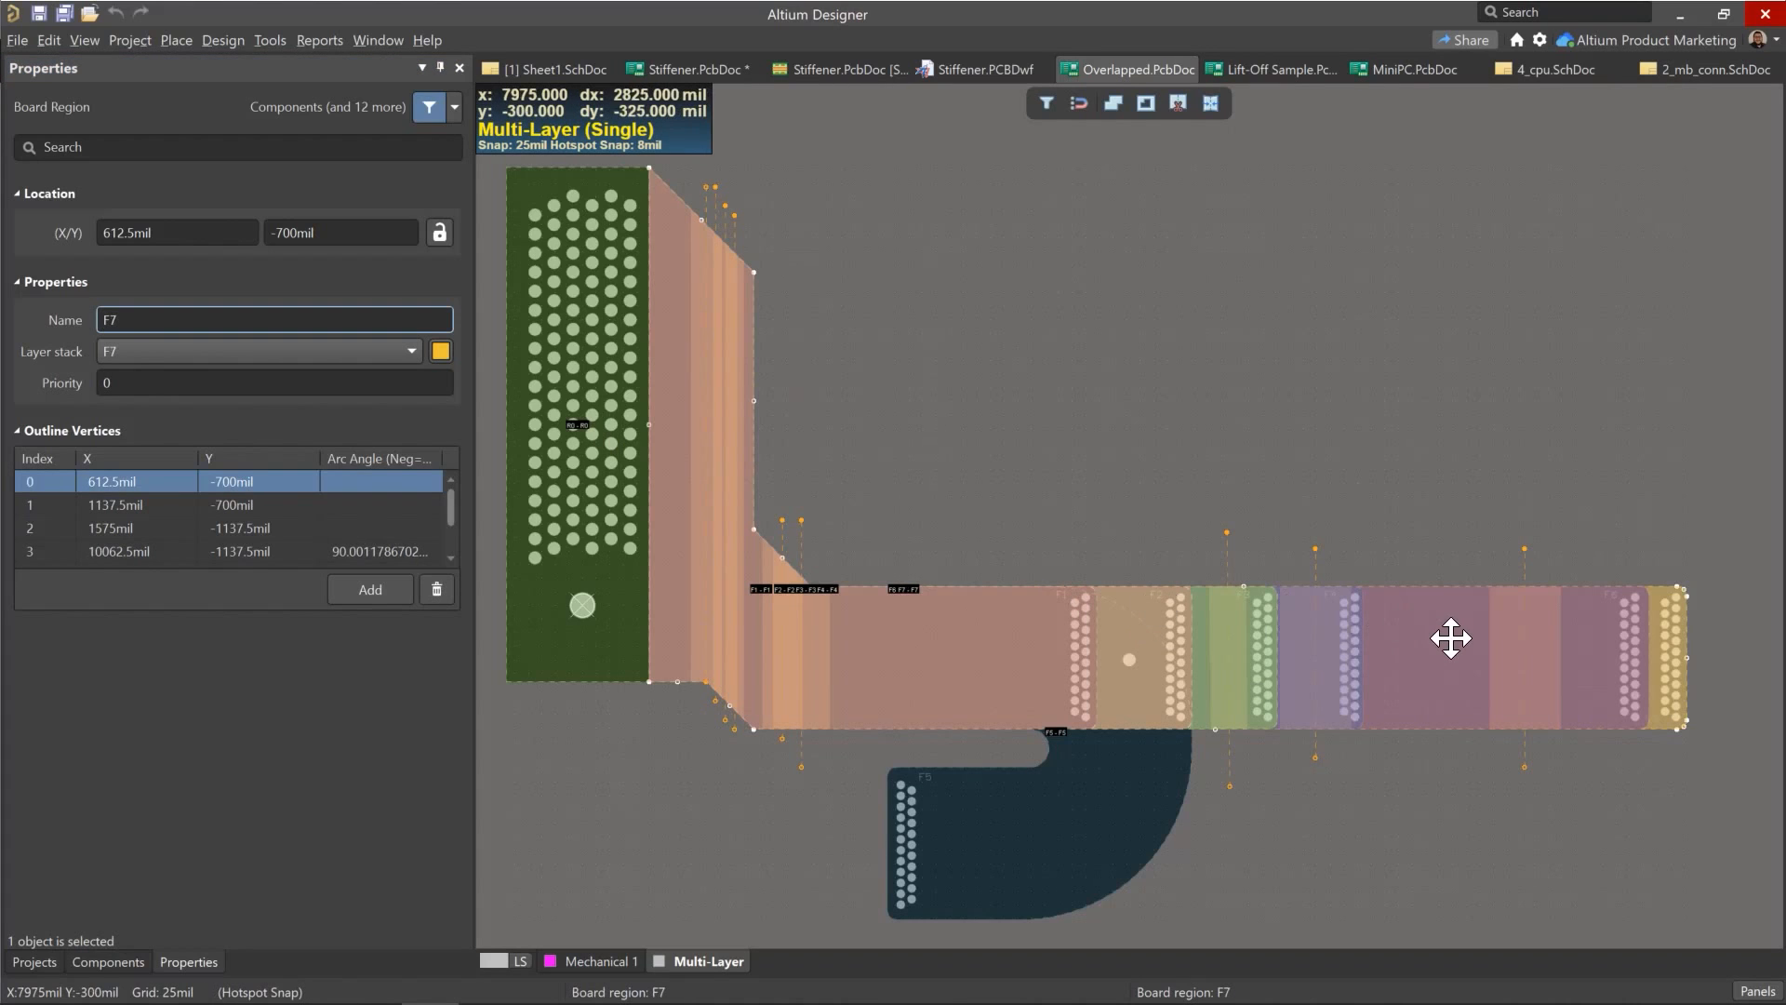
click(1501, 642)
click(1599, 643)
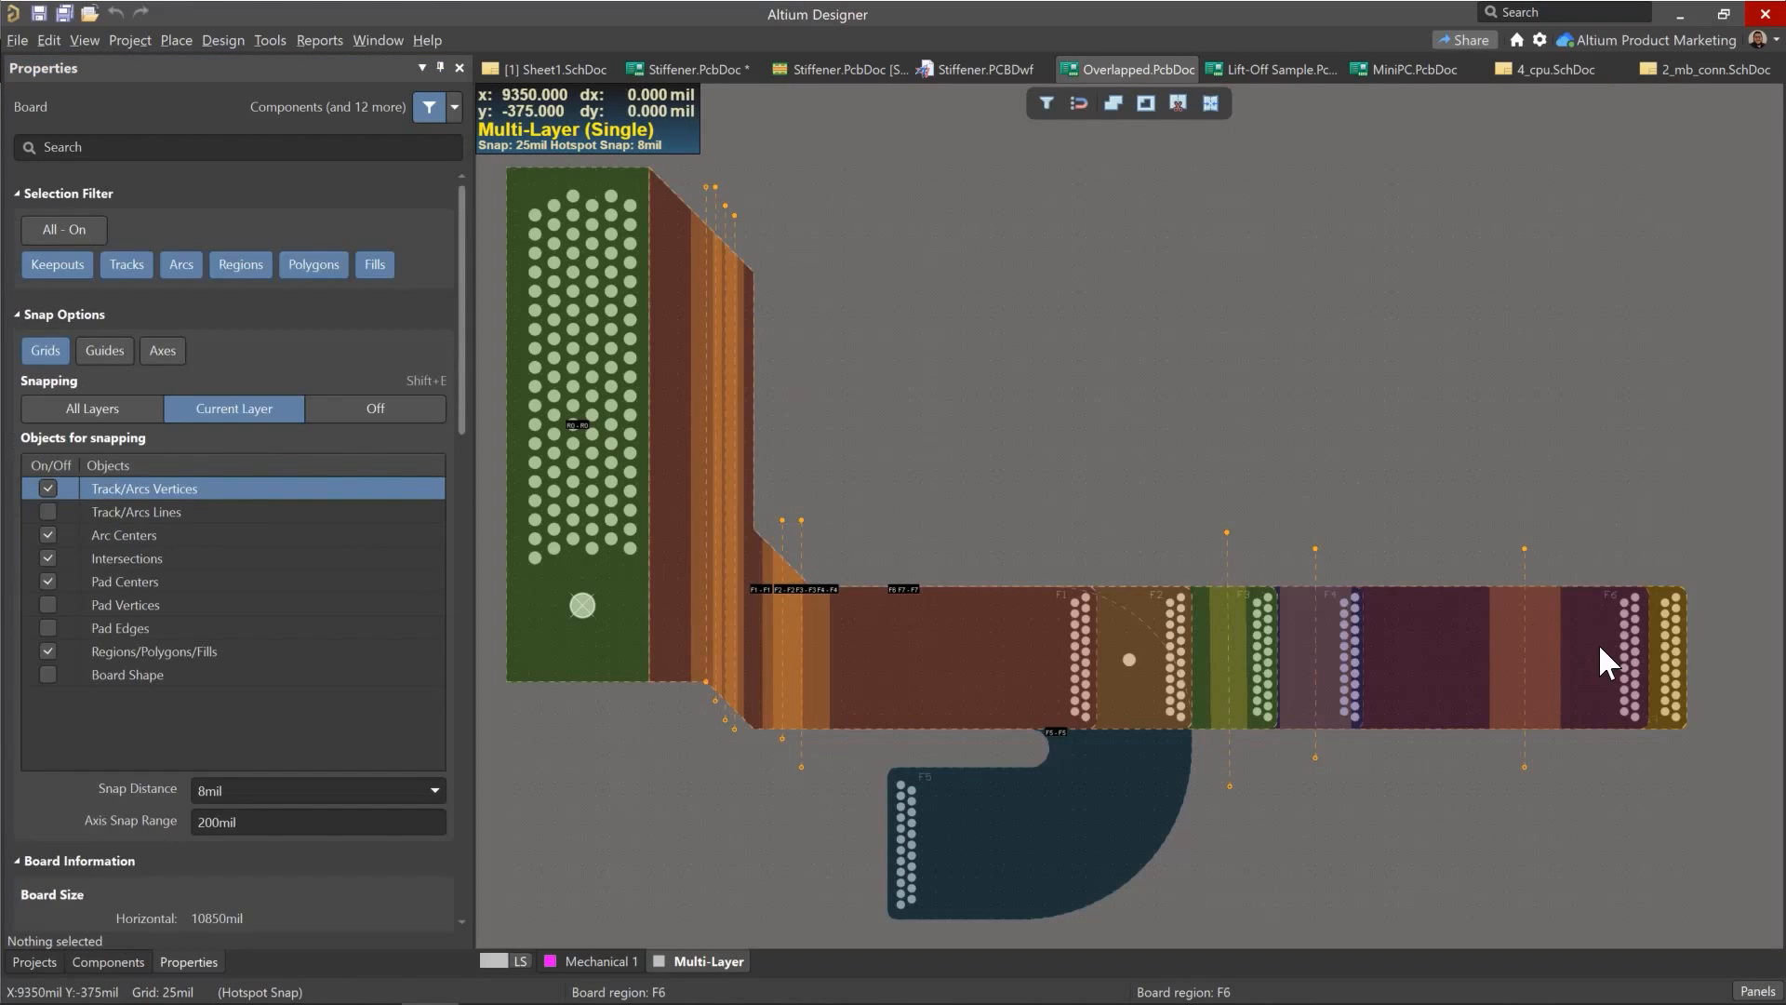
click(1595, 646)
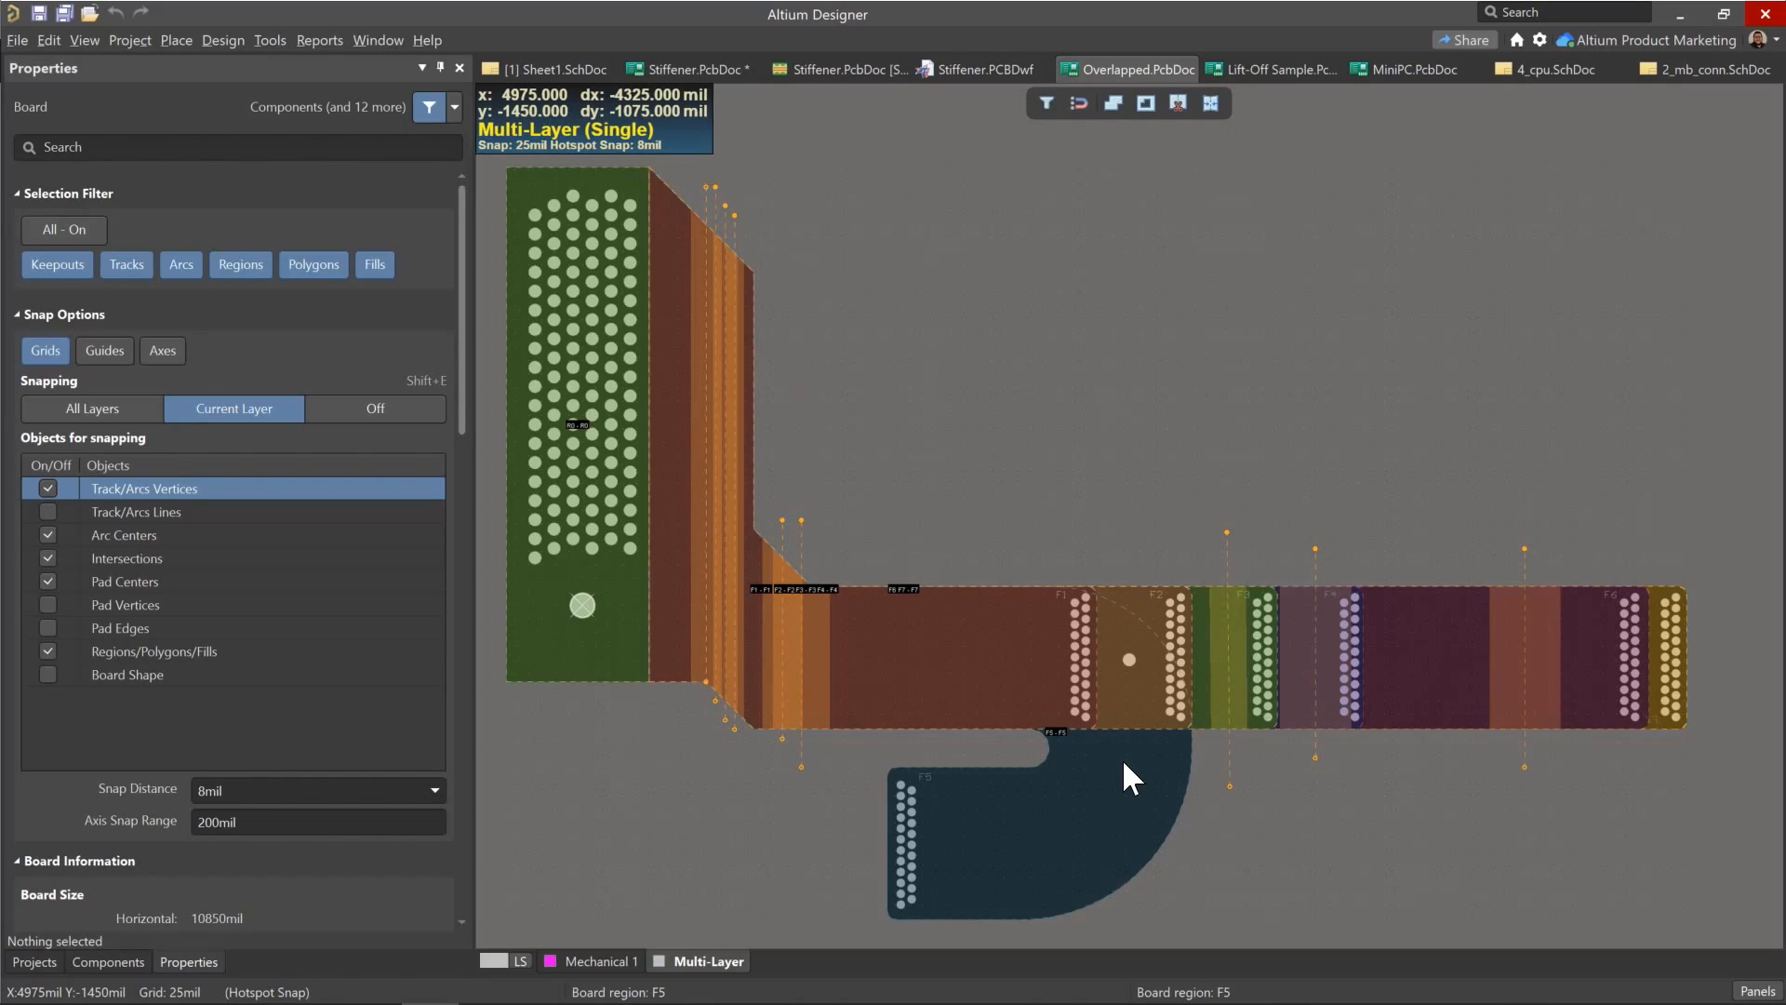
Step: Examine the stack region assignments and bend settings of Bending Line 9 and Bending Line 5 near the board's inner corner
click(782, 520)
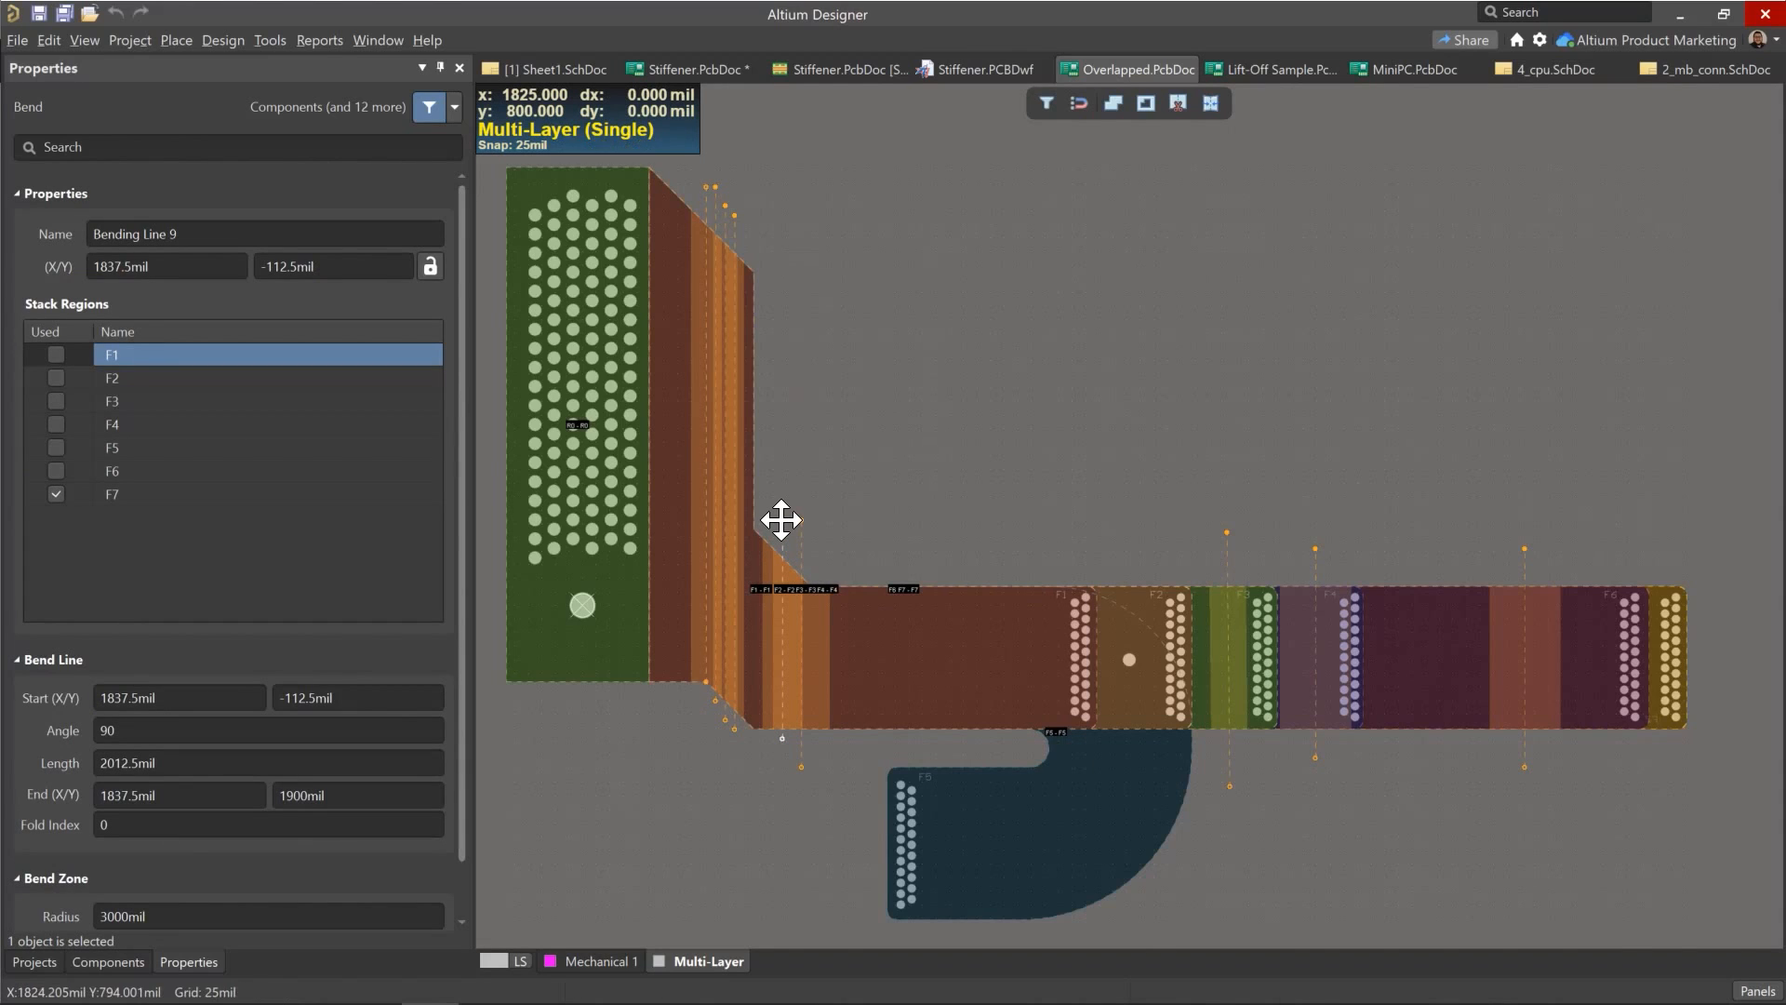
ctrl+scroll(781, 520, up, 4)
ctrl+scroll(782, 519, down, 4)
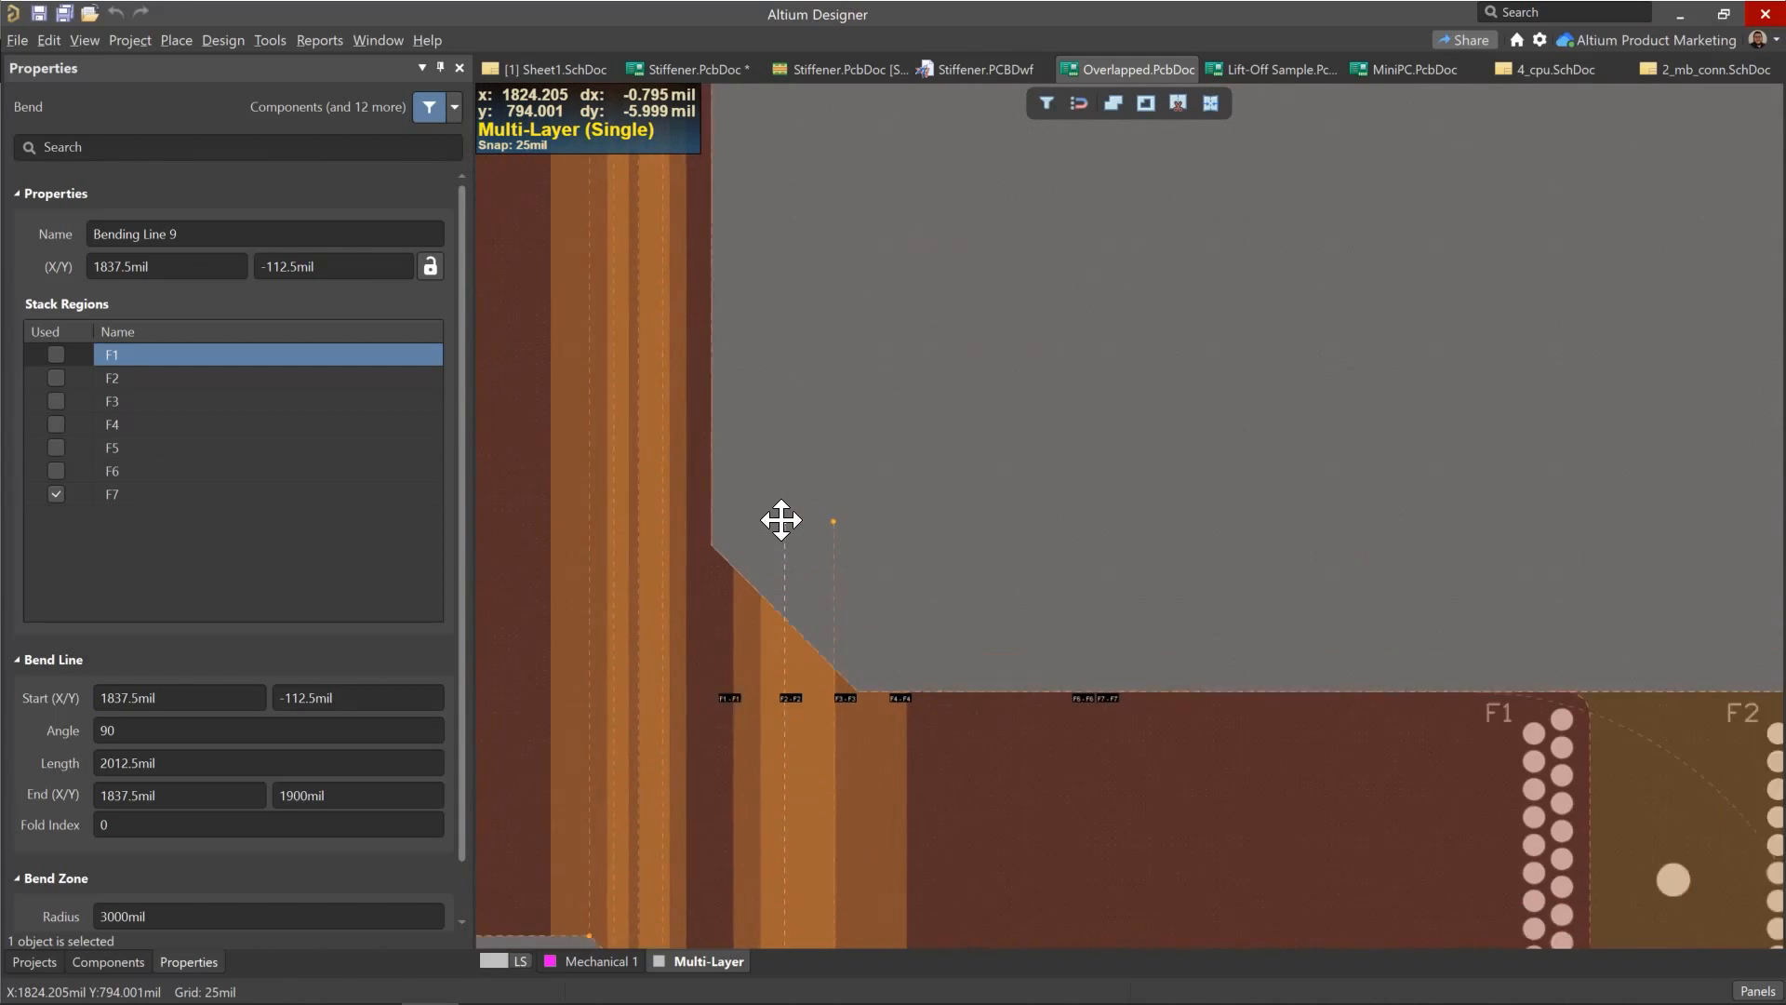
scroll(1032, 505, down, 4)
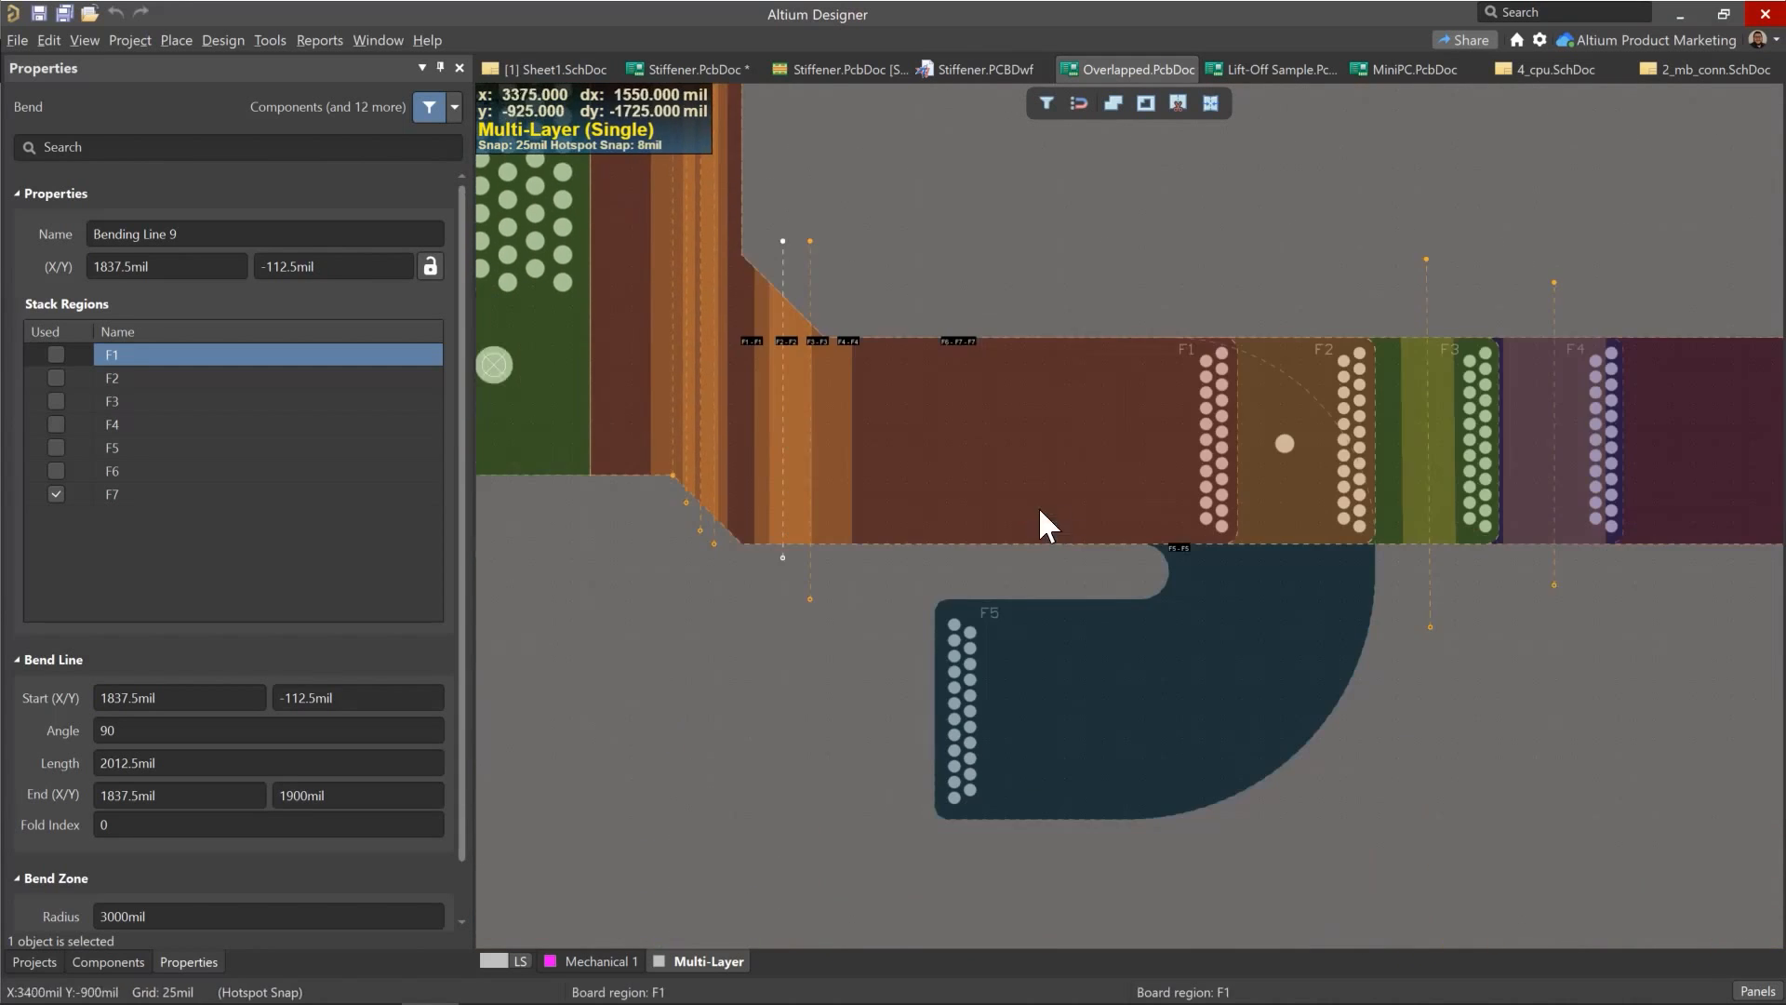
ctrl+scroll(724, 577, down, 2)
right_drag(630, 573, 736, 699)
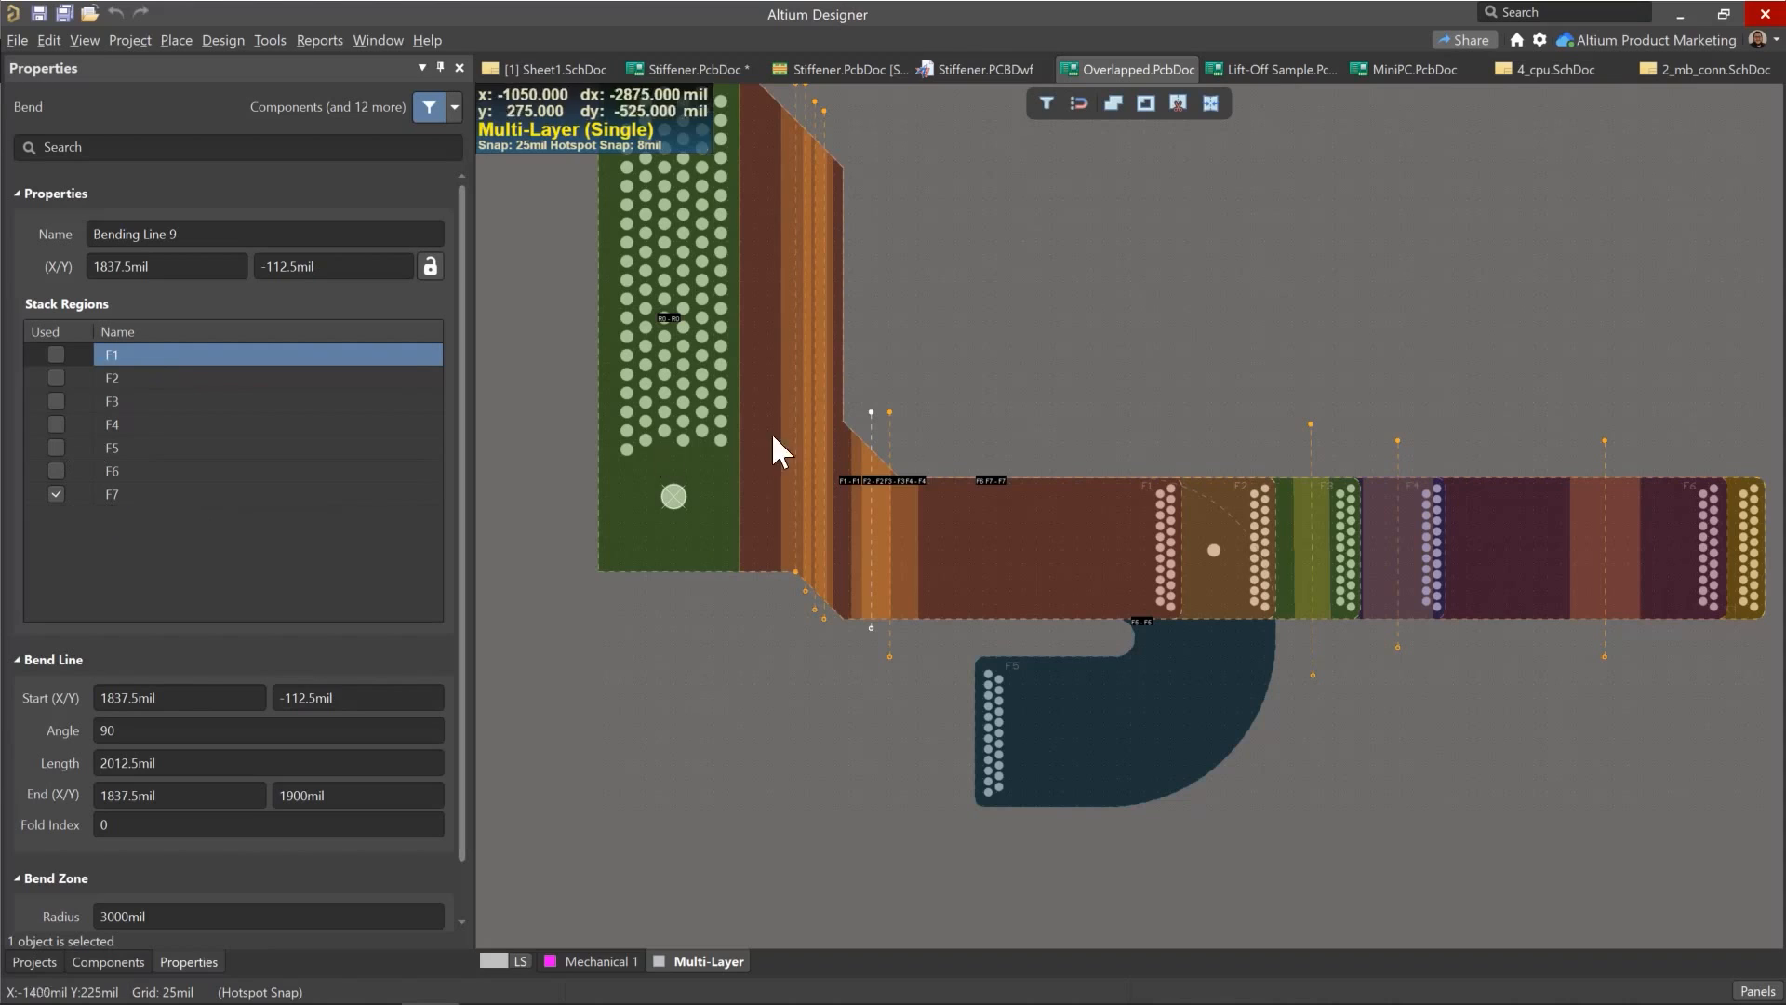
click(887, 425)
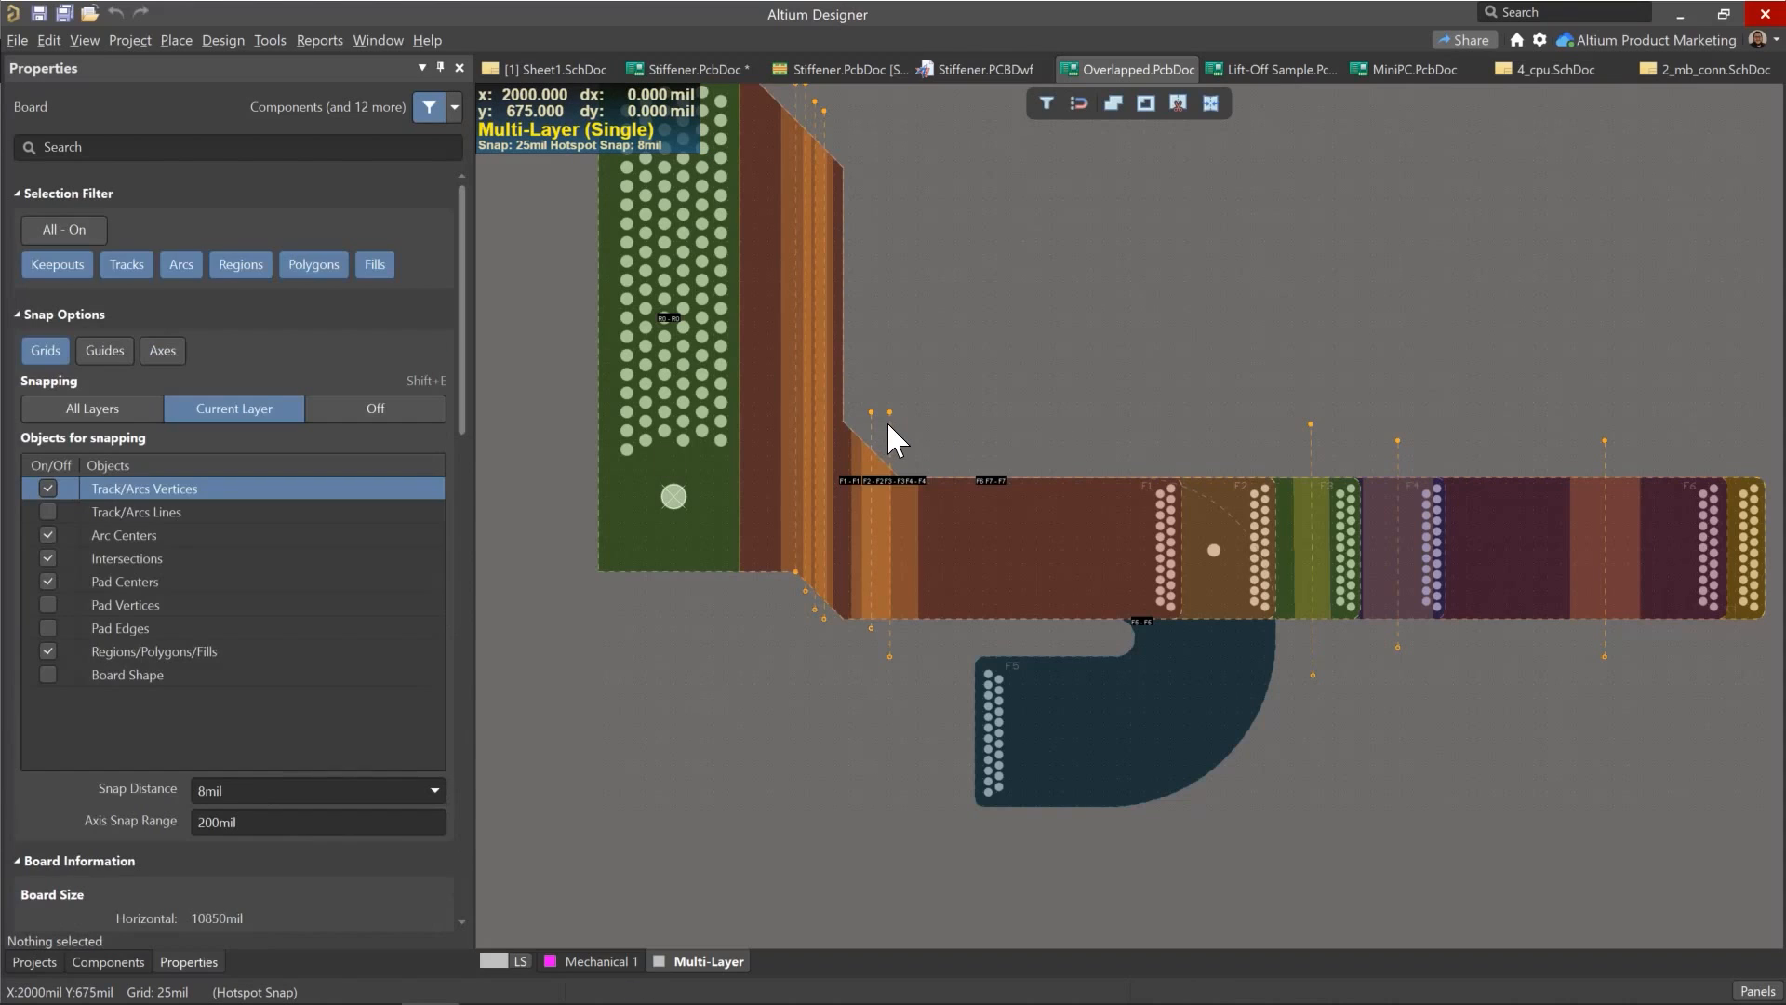
click(891, 419)
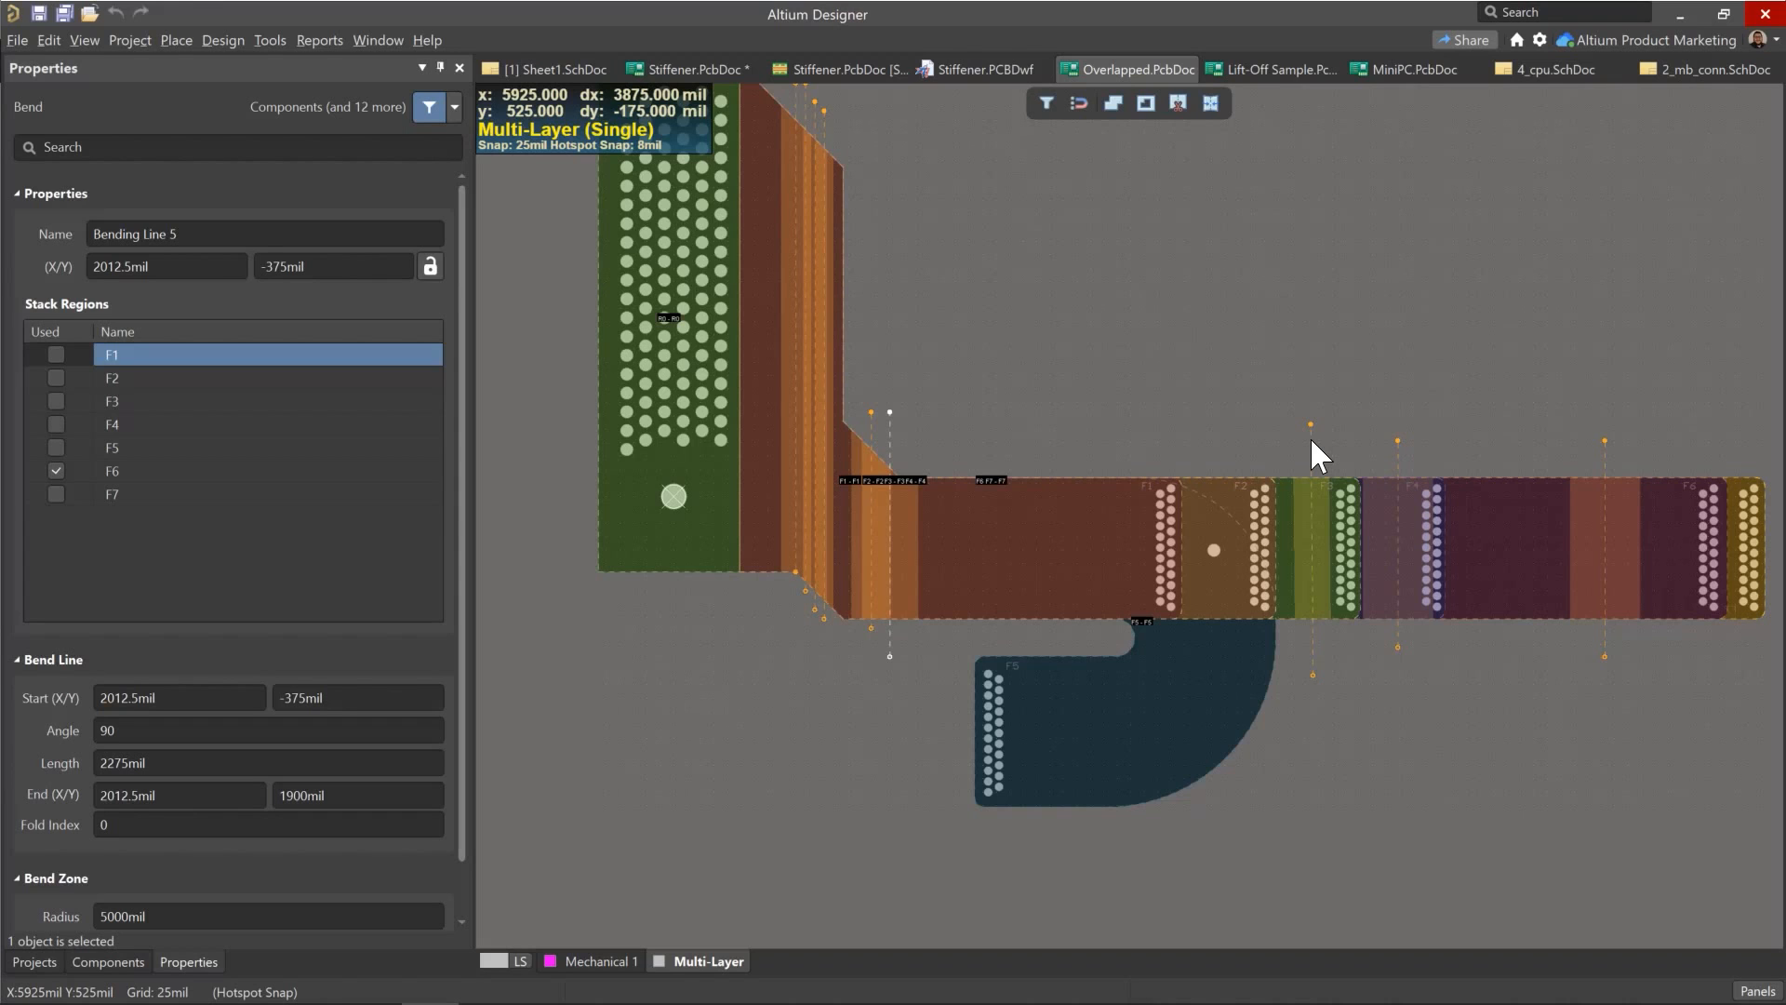
Step: Inspect the overlapped board in 2D and in 3D, viewing its folded flex regions from the side
key(2)
right_drag(1337, 417, 1284, 465)
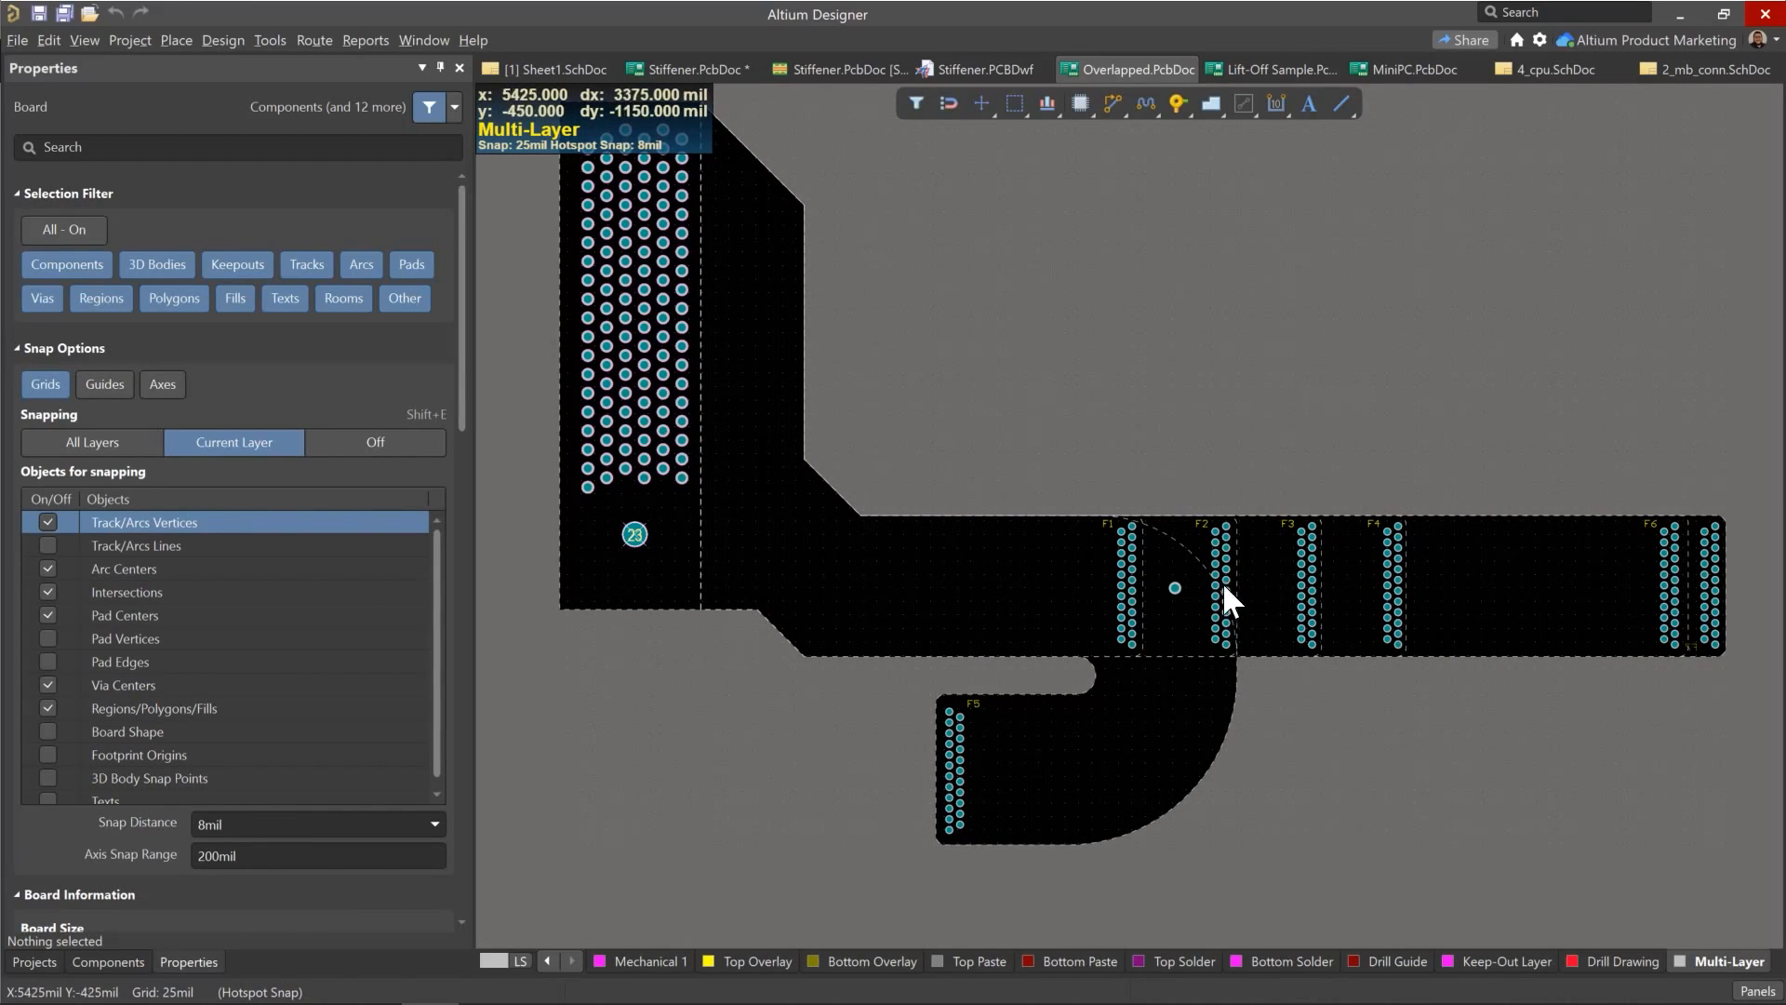
key(1)
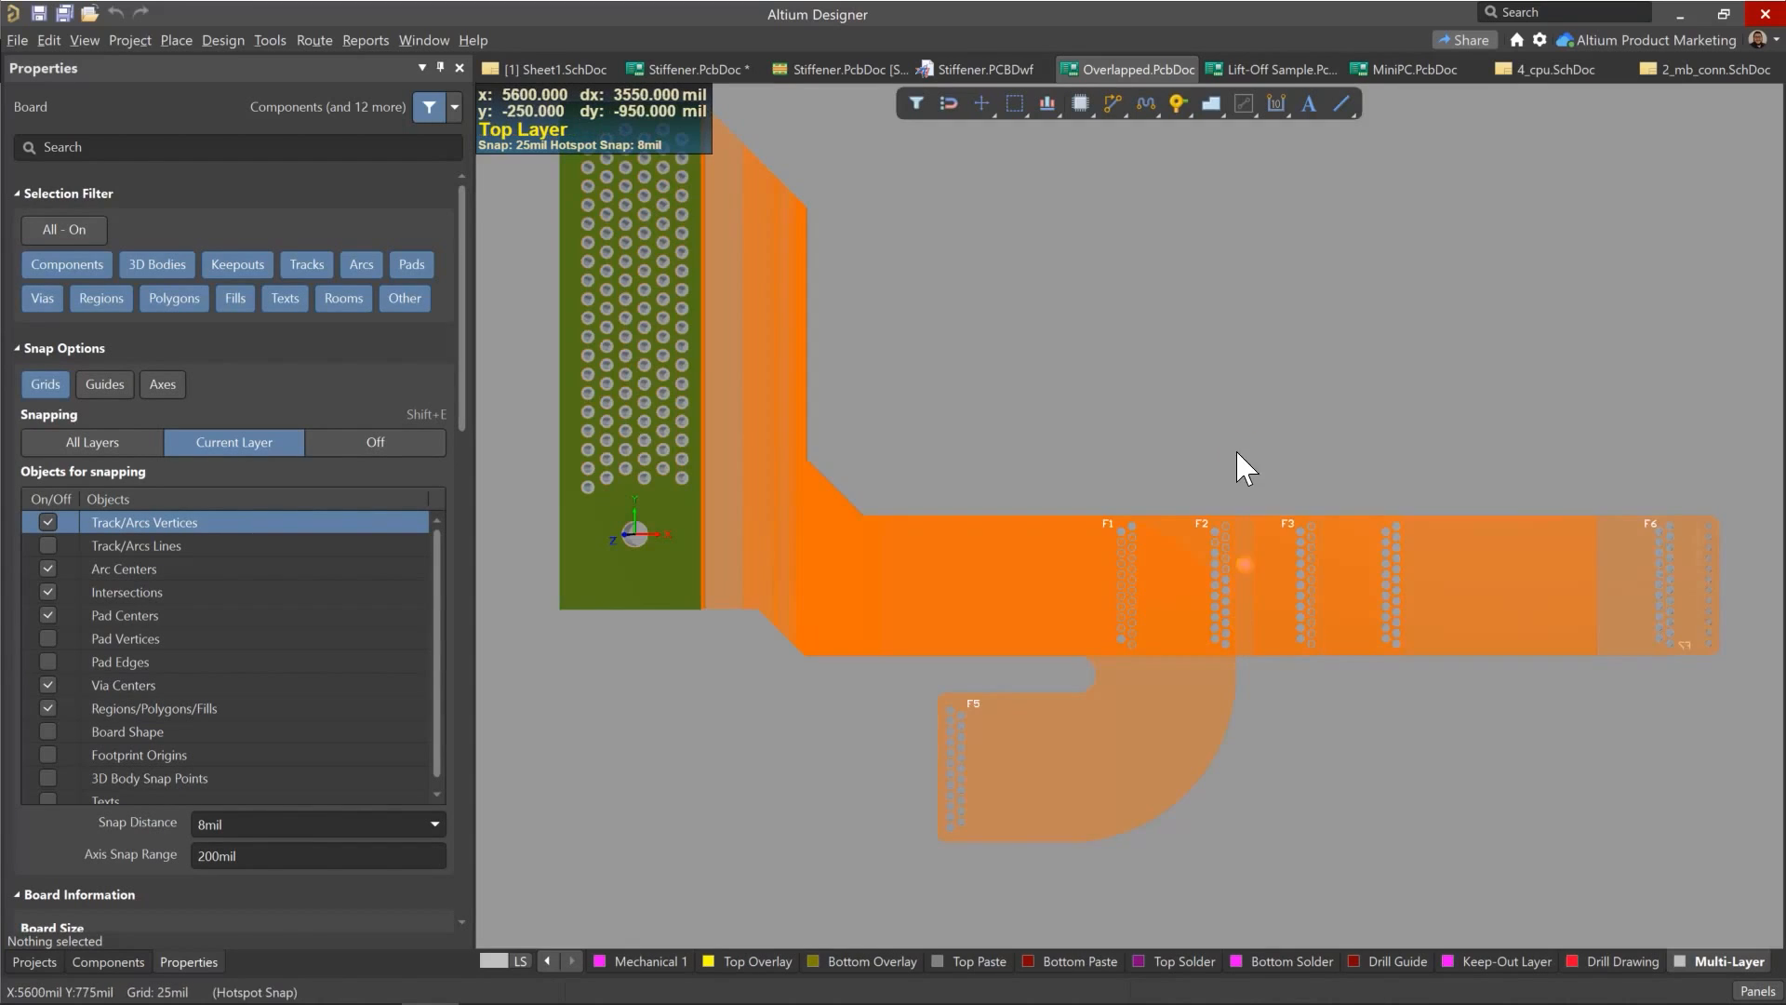
shift+right_drag(1275, 800, 1172, 294)
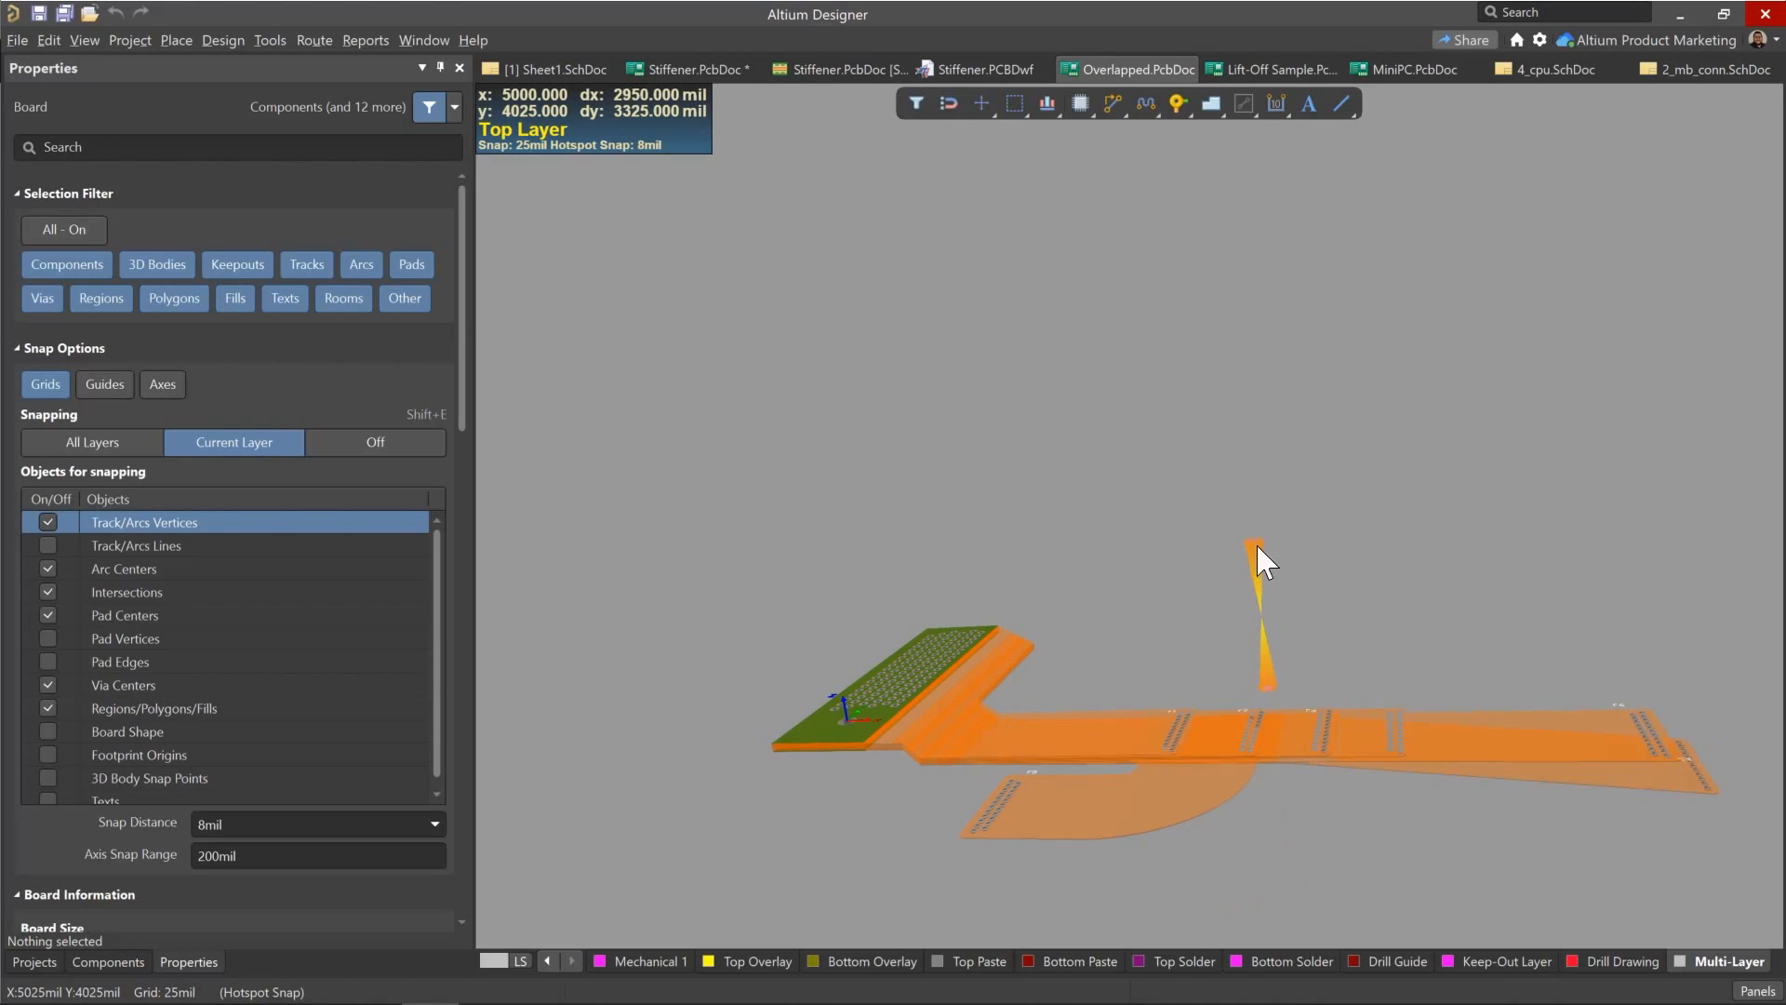
right_drag(1251, 797, 1172, 631)
mouse_move(1124, 709)
shift+right_down()
mouse_move(1200, 653)
mouse_move(1166, 724)
mouse_move(1128, 730)
mouse_move(1056, 558)
mouse_move(1048, 590)
mouse_move(1104, 658)
mouse_move(1125, 761)
shift+right_up()
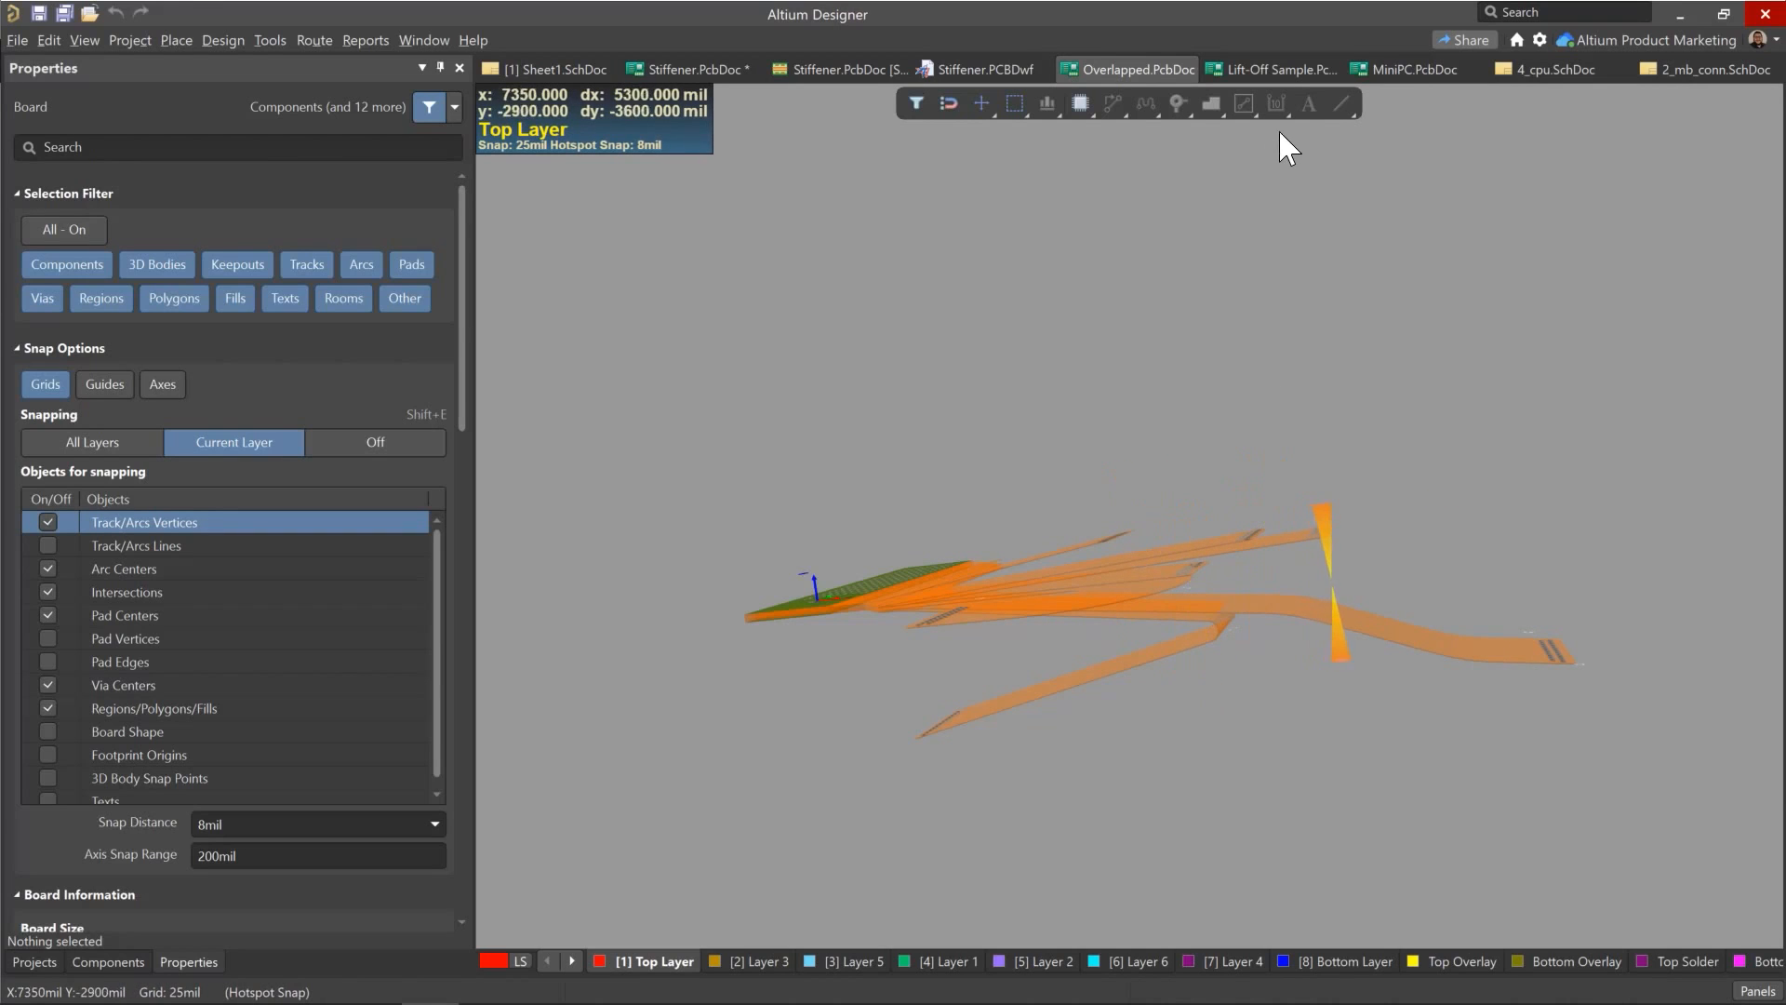
Step: Open the Lift-Off Sample board and show its layer stack regions in Board Planning Mode
click(1286, 68)
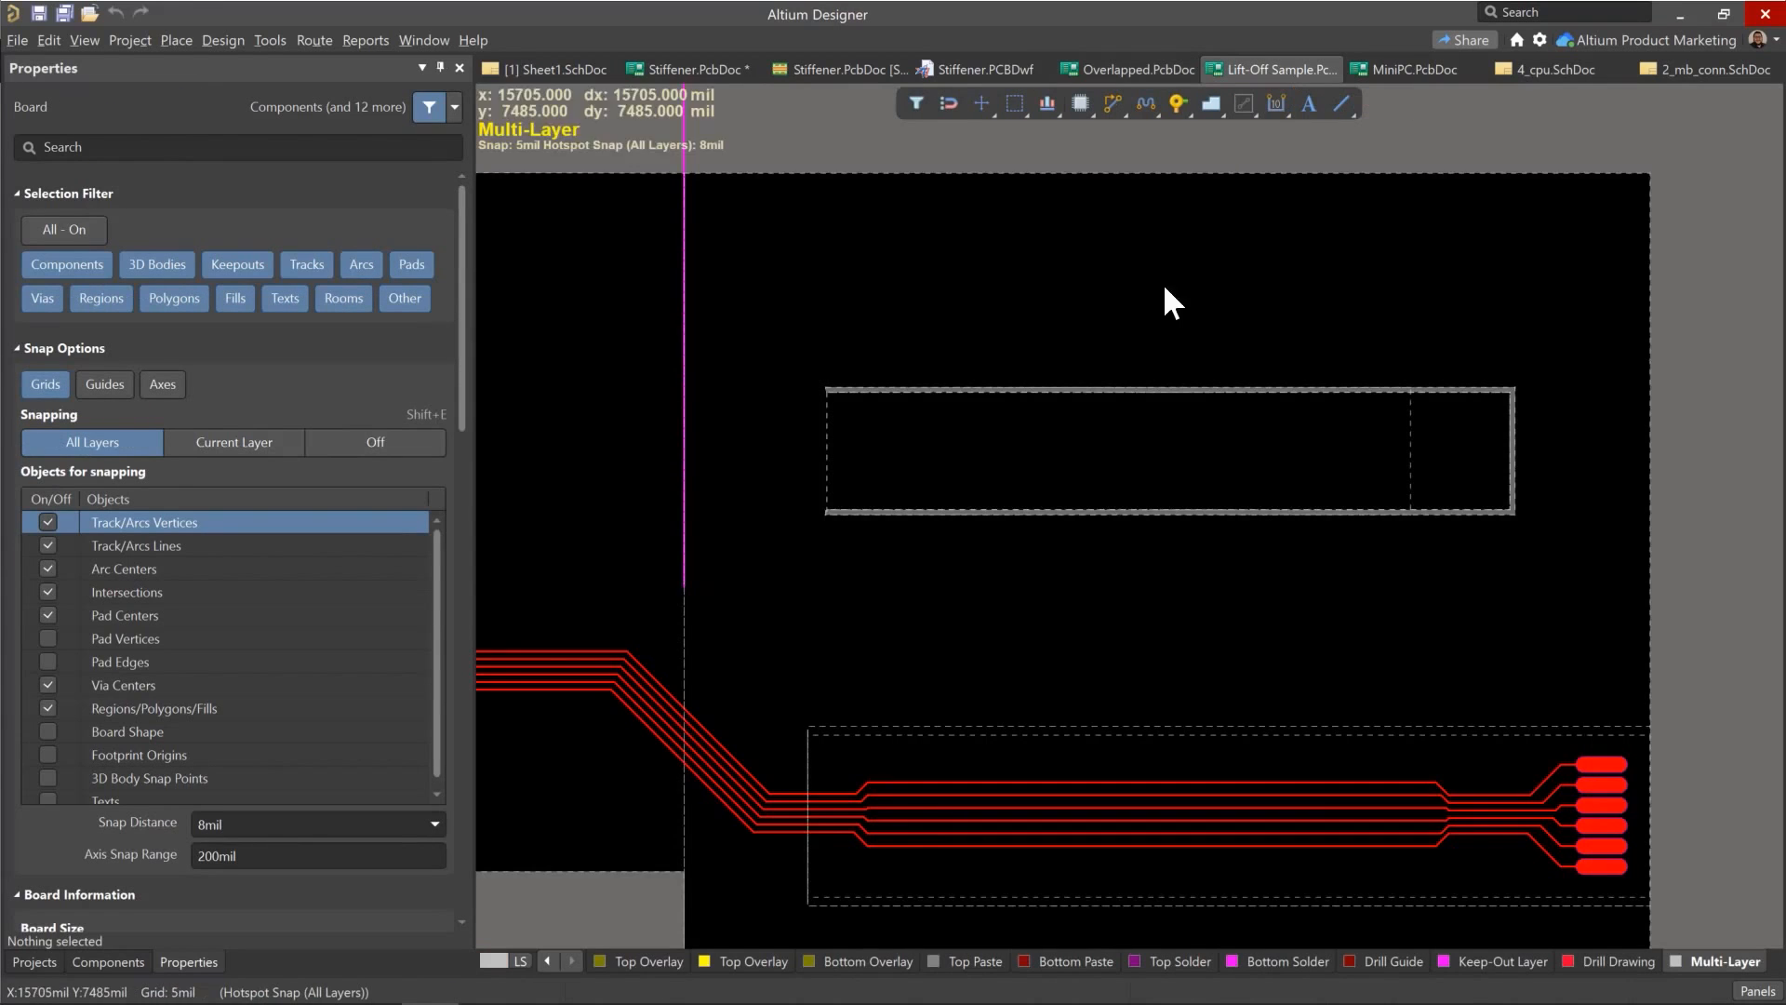
ctrl+scroll(1035, 638, down, 5)
right_drag(834, 828, 1354, 716)
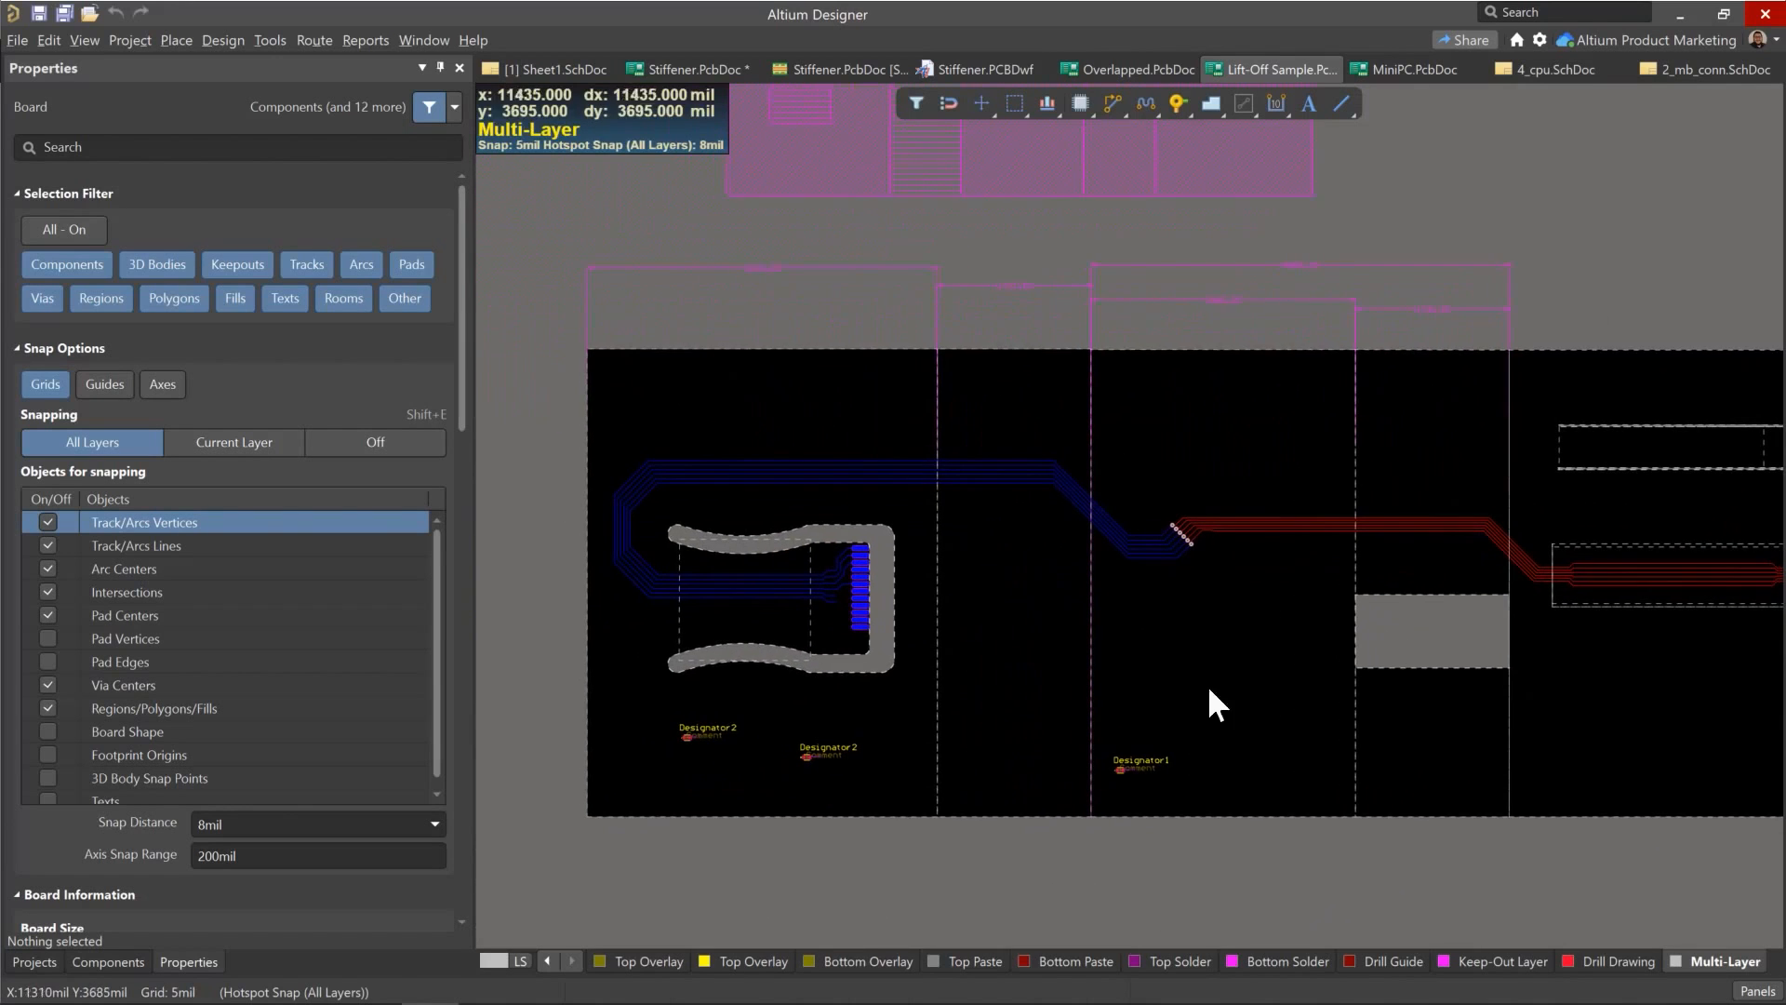
click(722, 633)
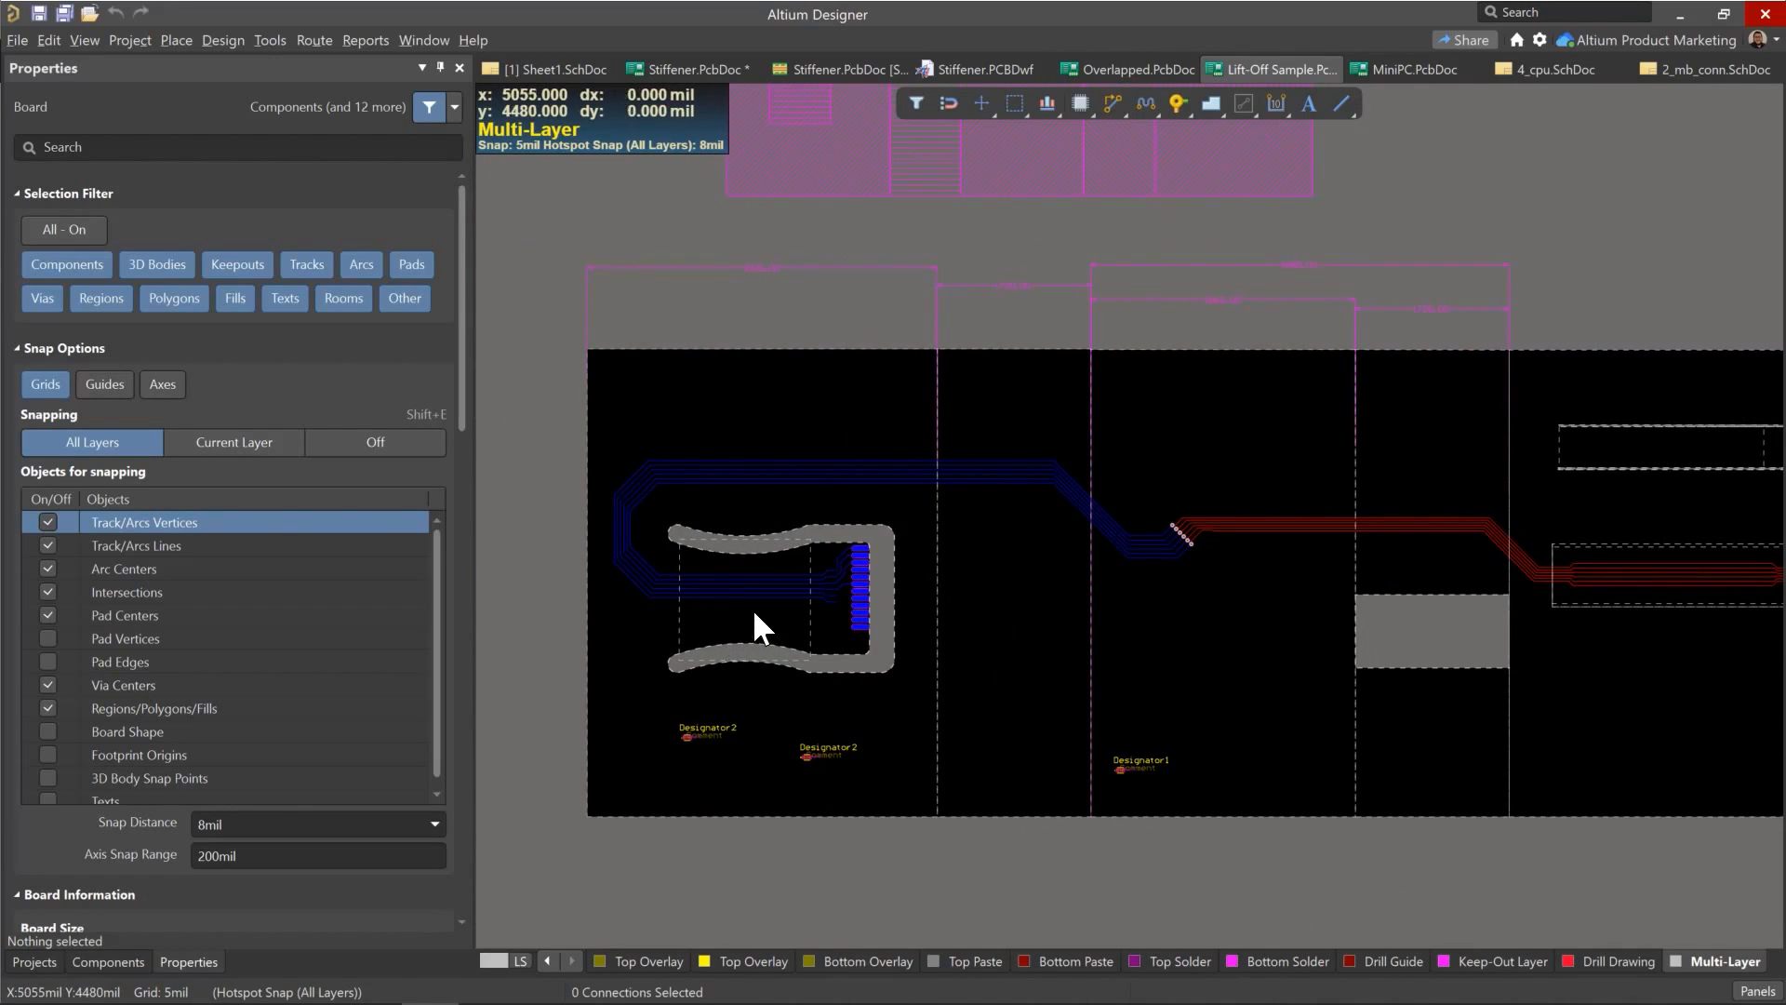
click(754, 611)
click(770, 553)
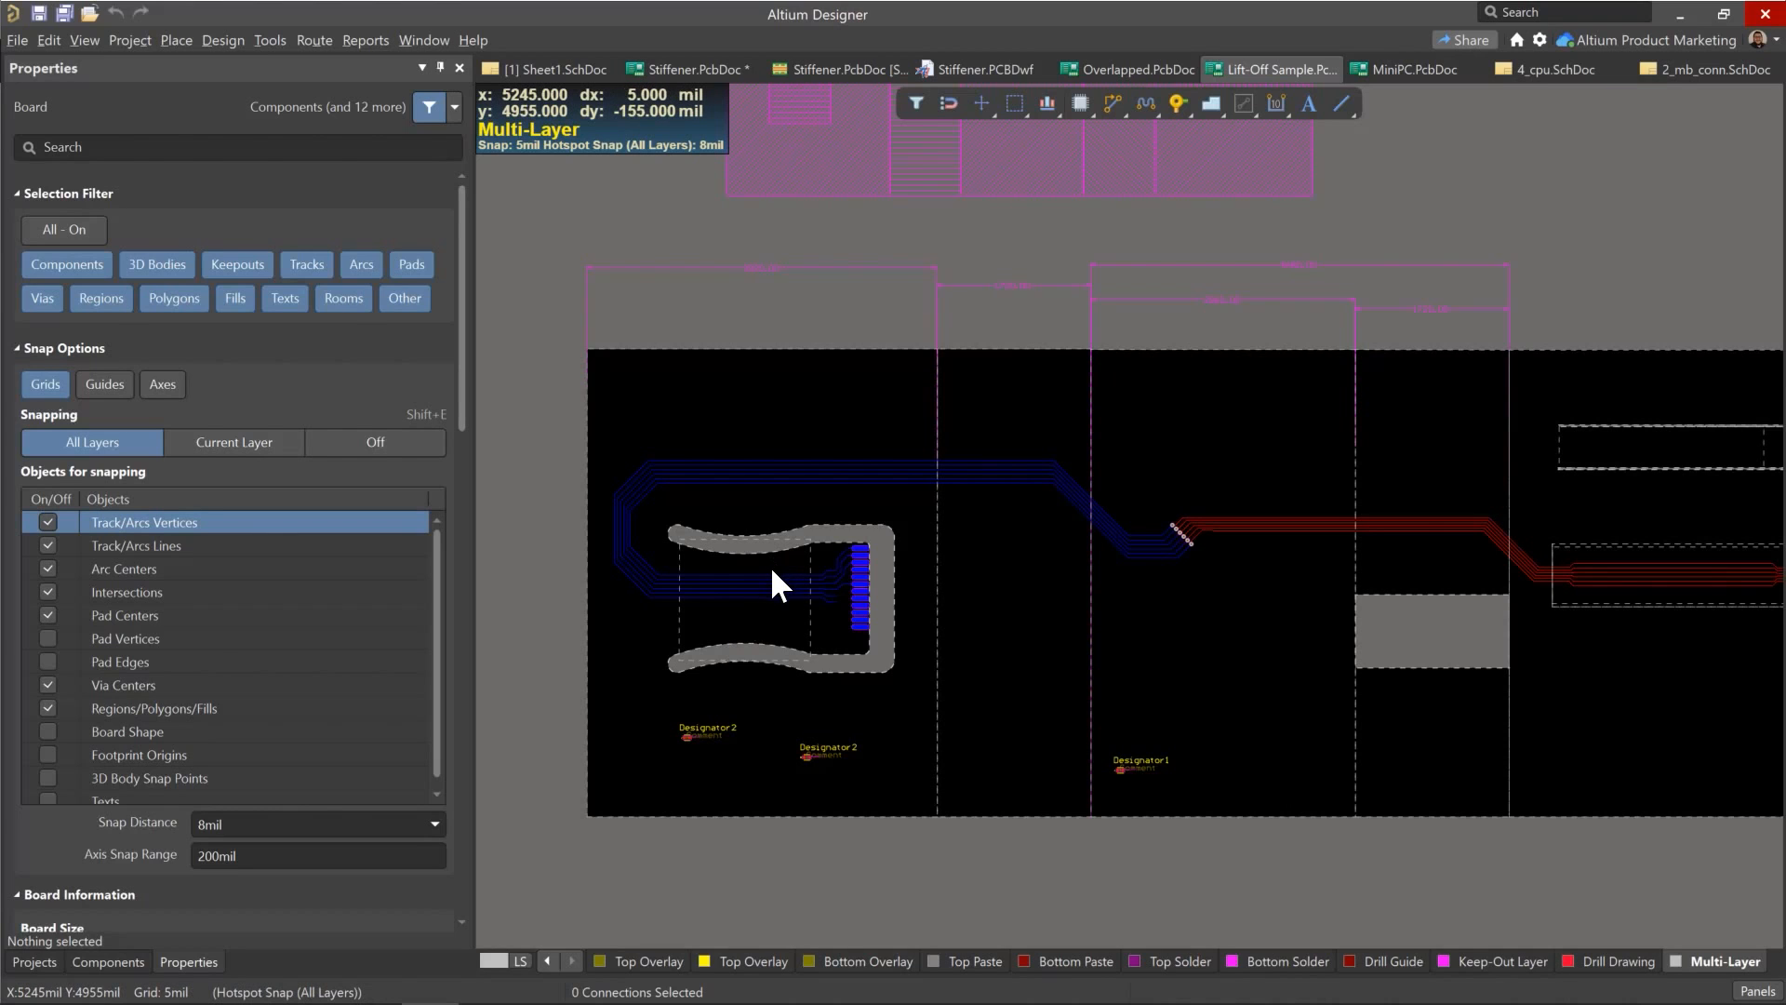
key(1)
ctrl+scroll(750, 614, up, 1)
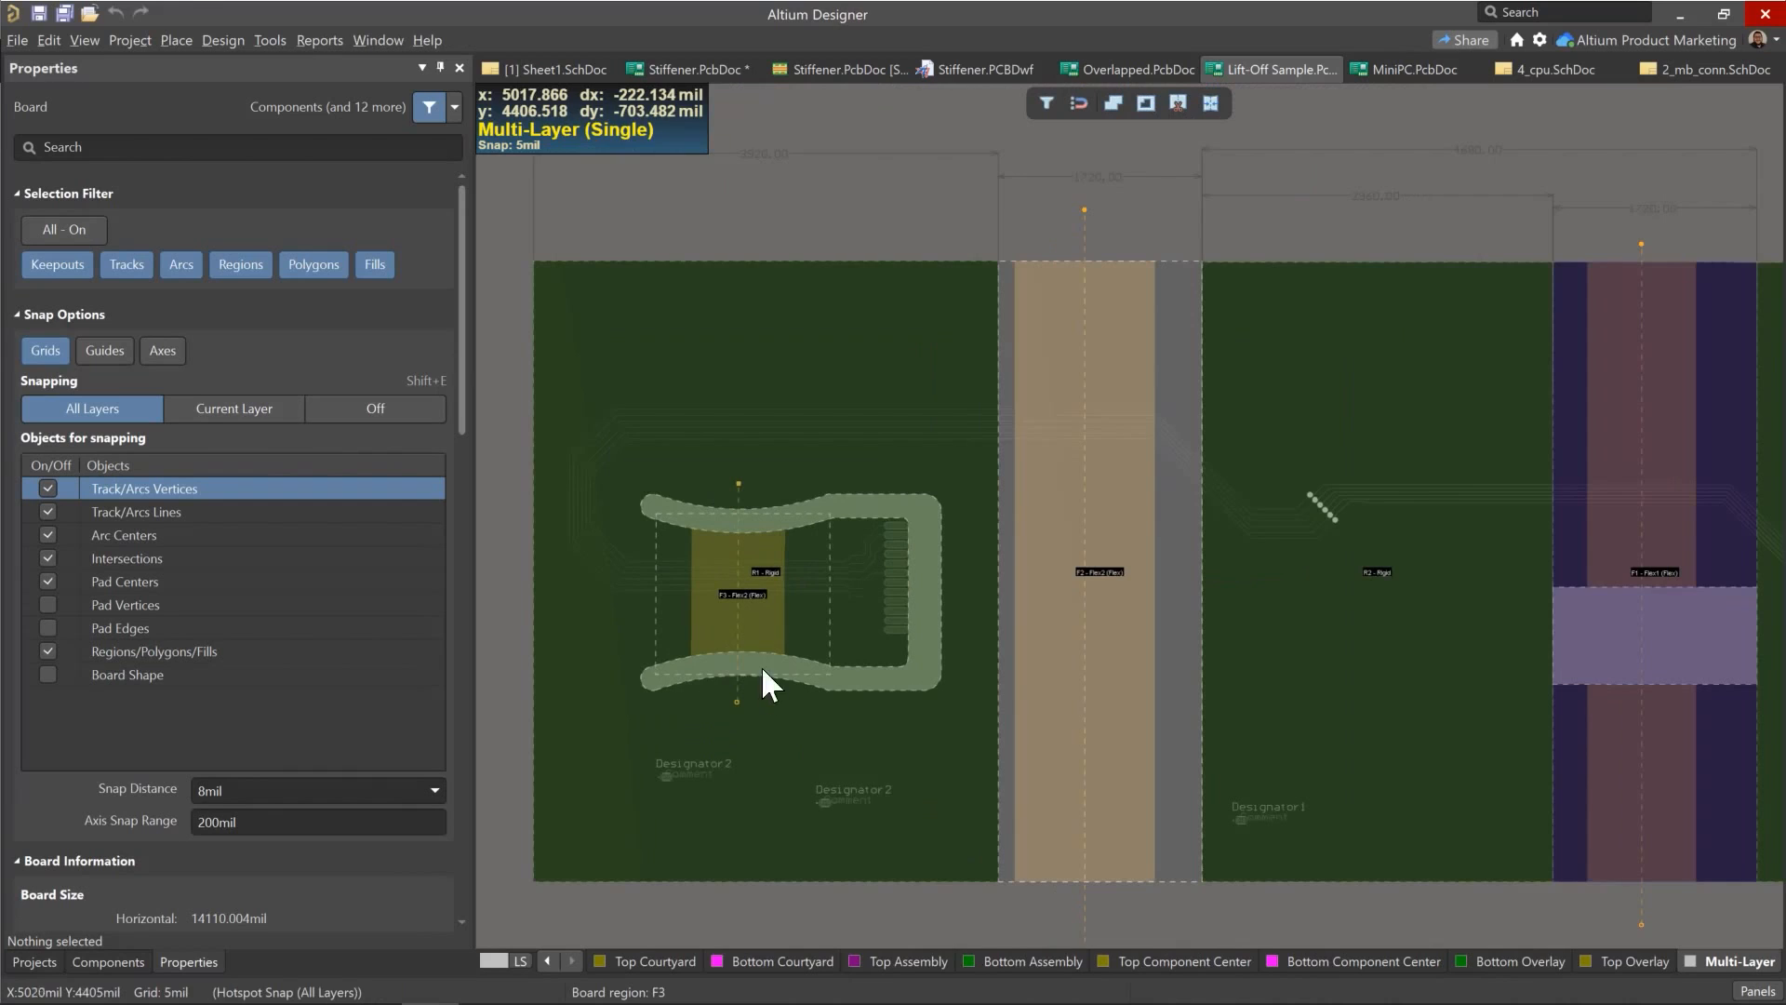
Step: Examine the layer stack and priority of rigid region R1 and of flex region F3 nested inside it
right_drag(749, 692, 824, 689)
click(675, 701)
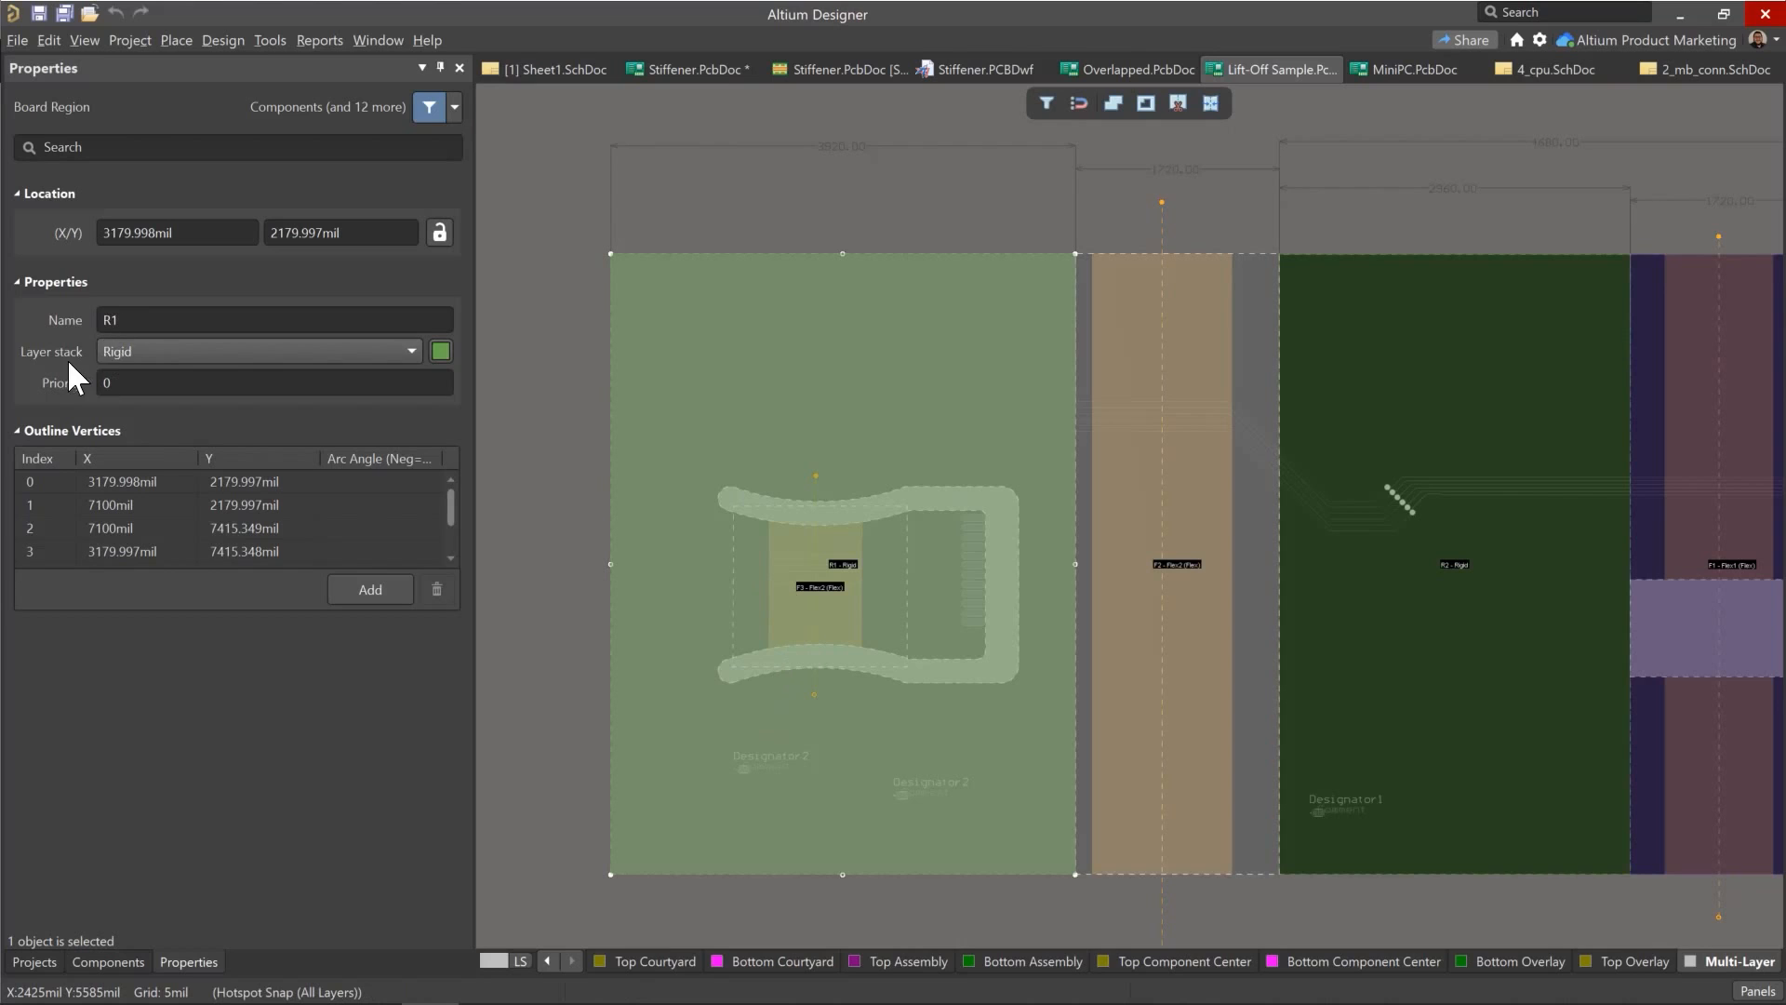
double_click(848, 622)
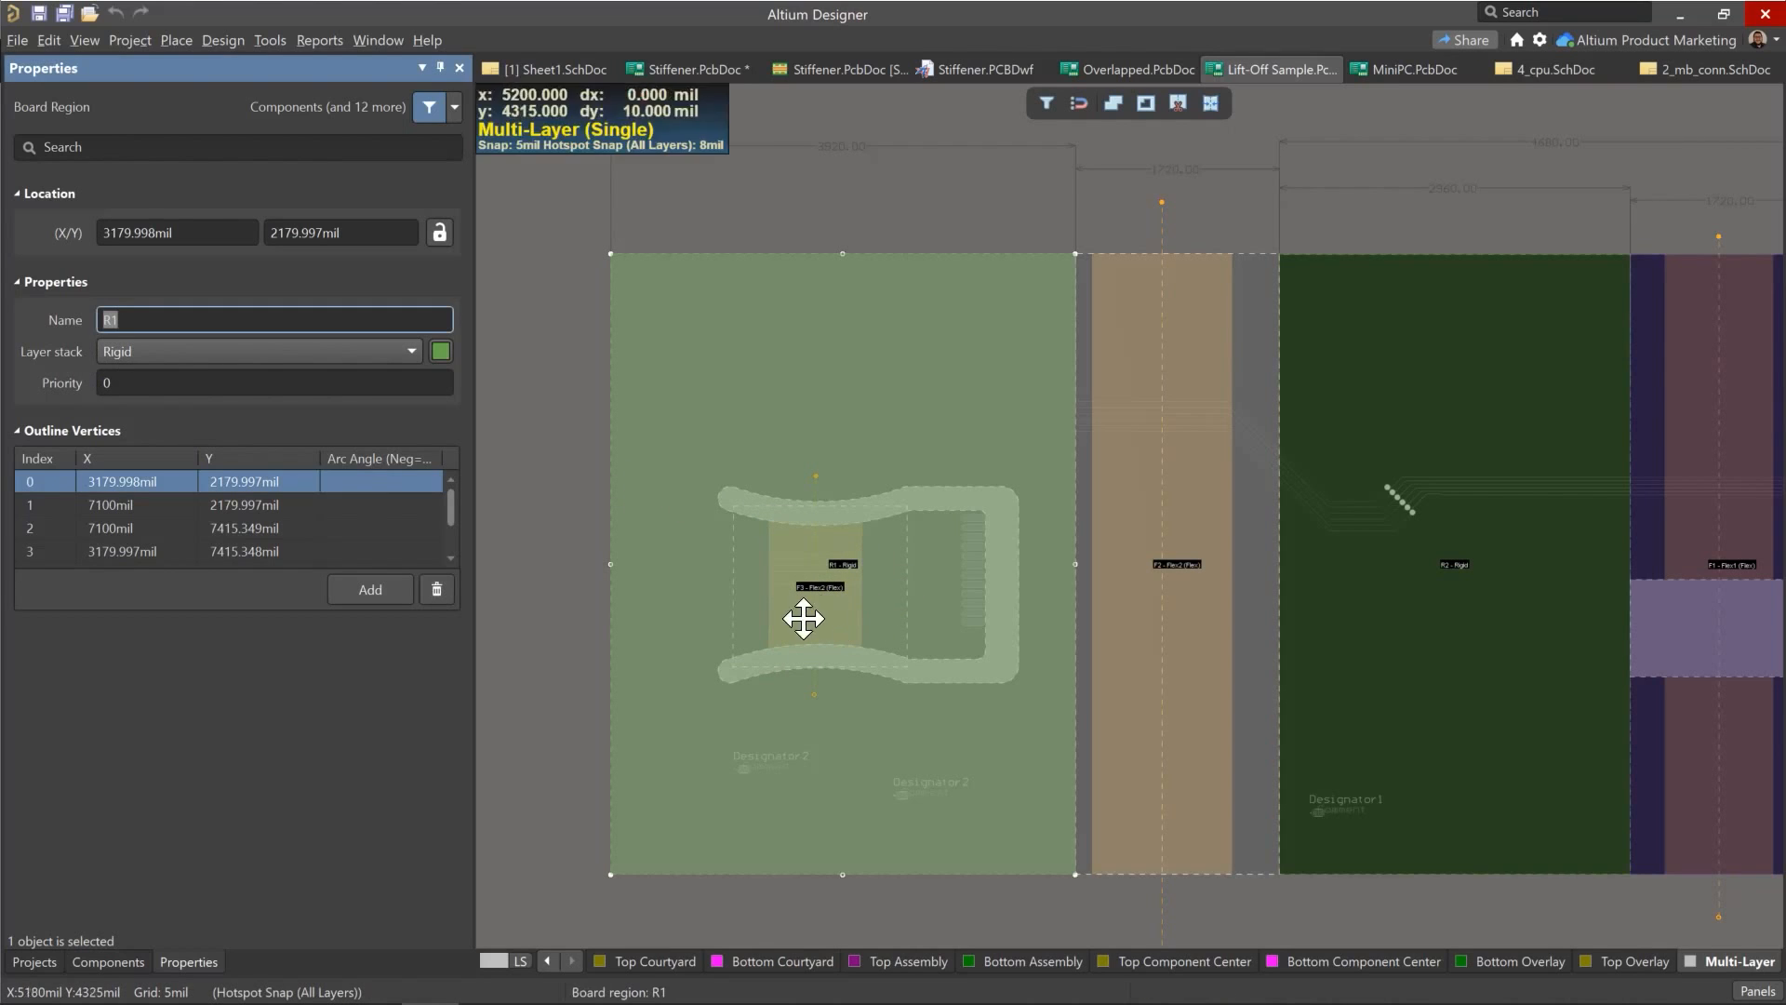
click(519, 617)
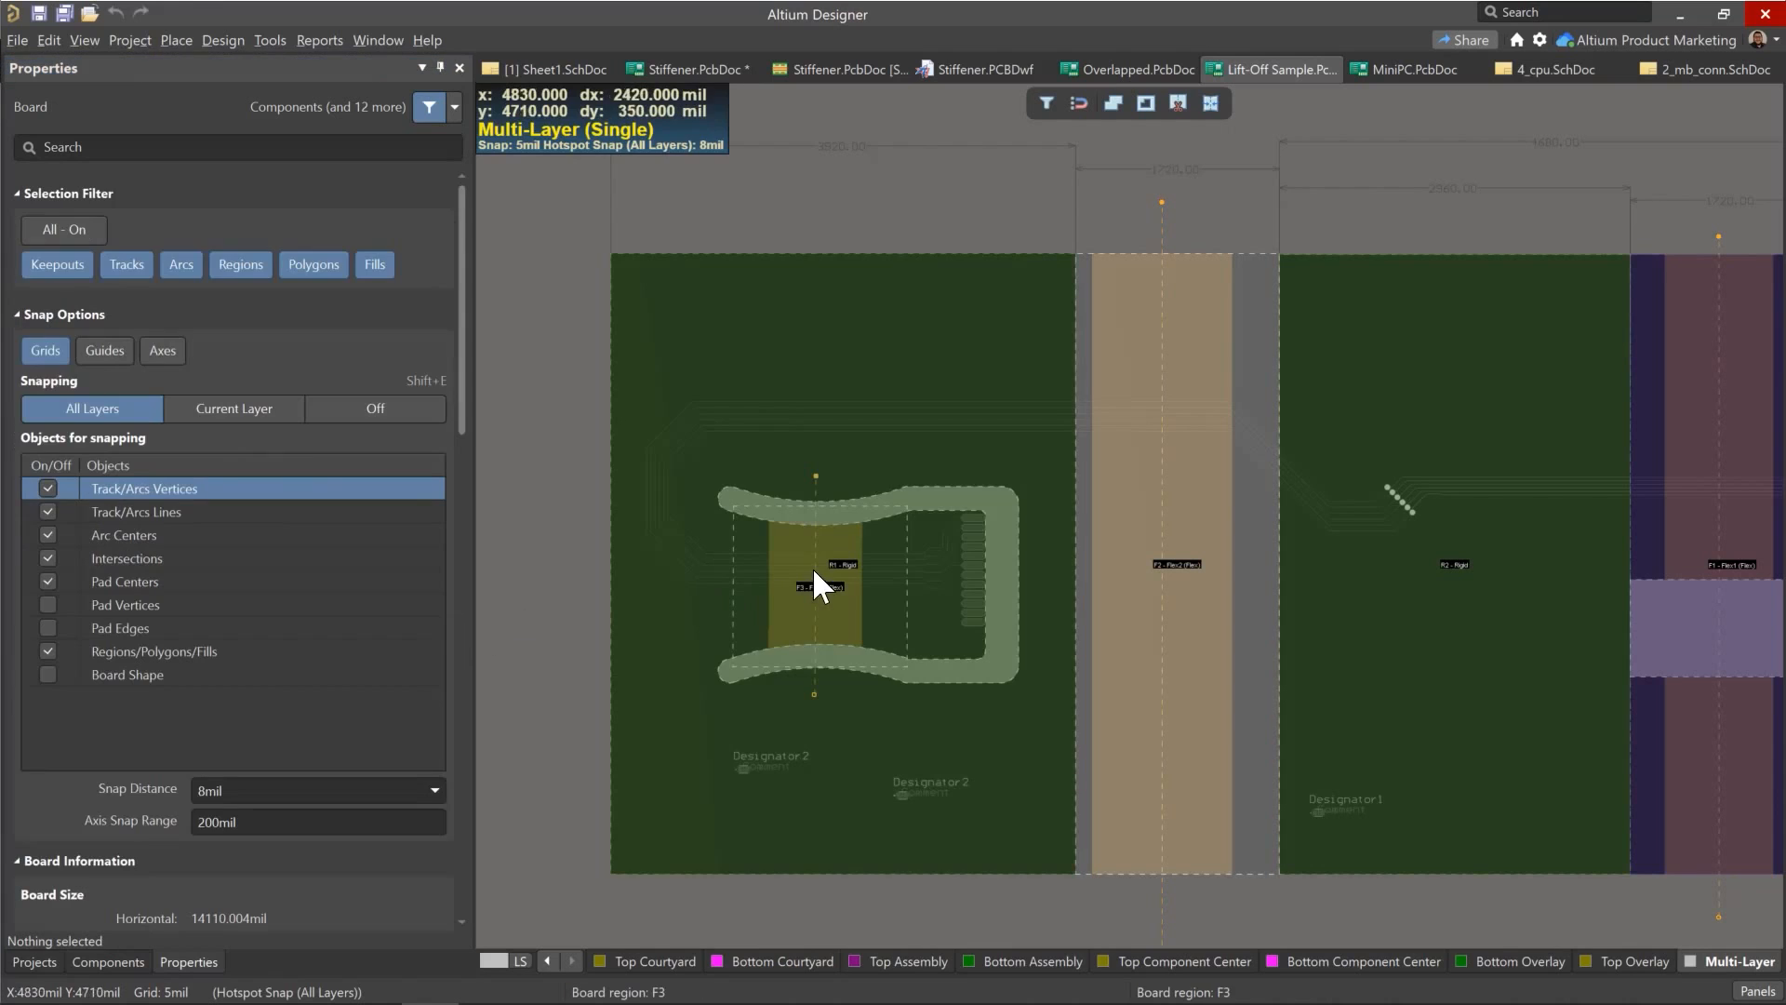
click(765, 599)
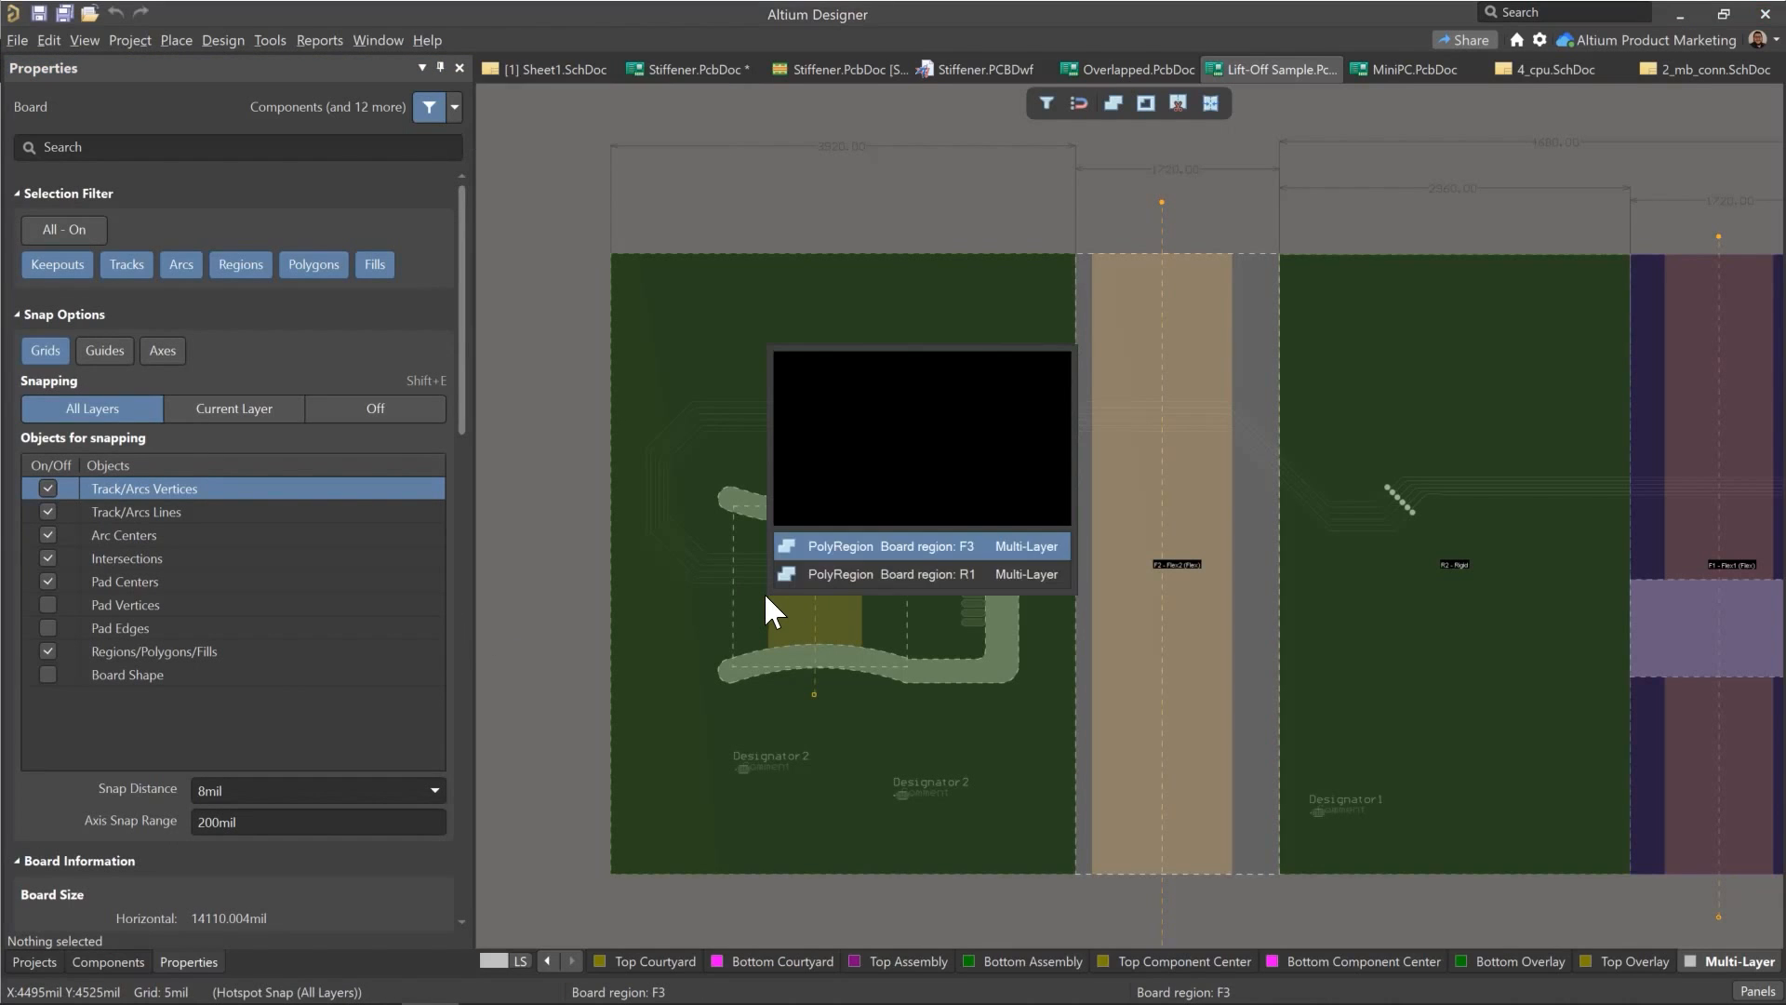
click(880, 546)
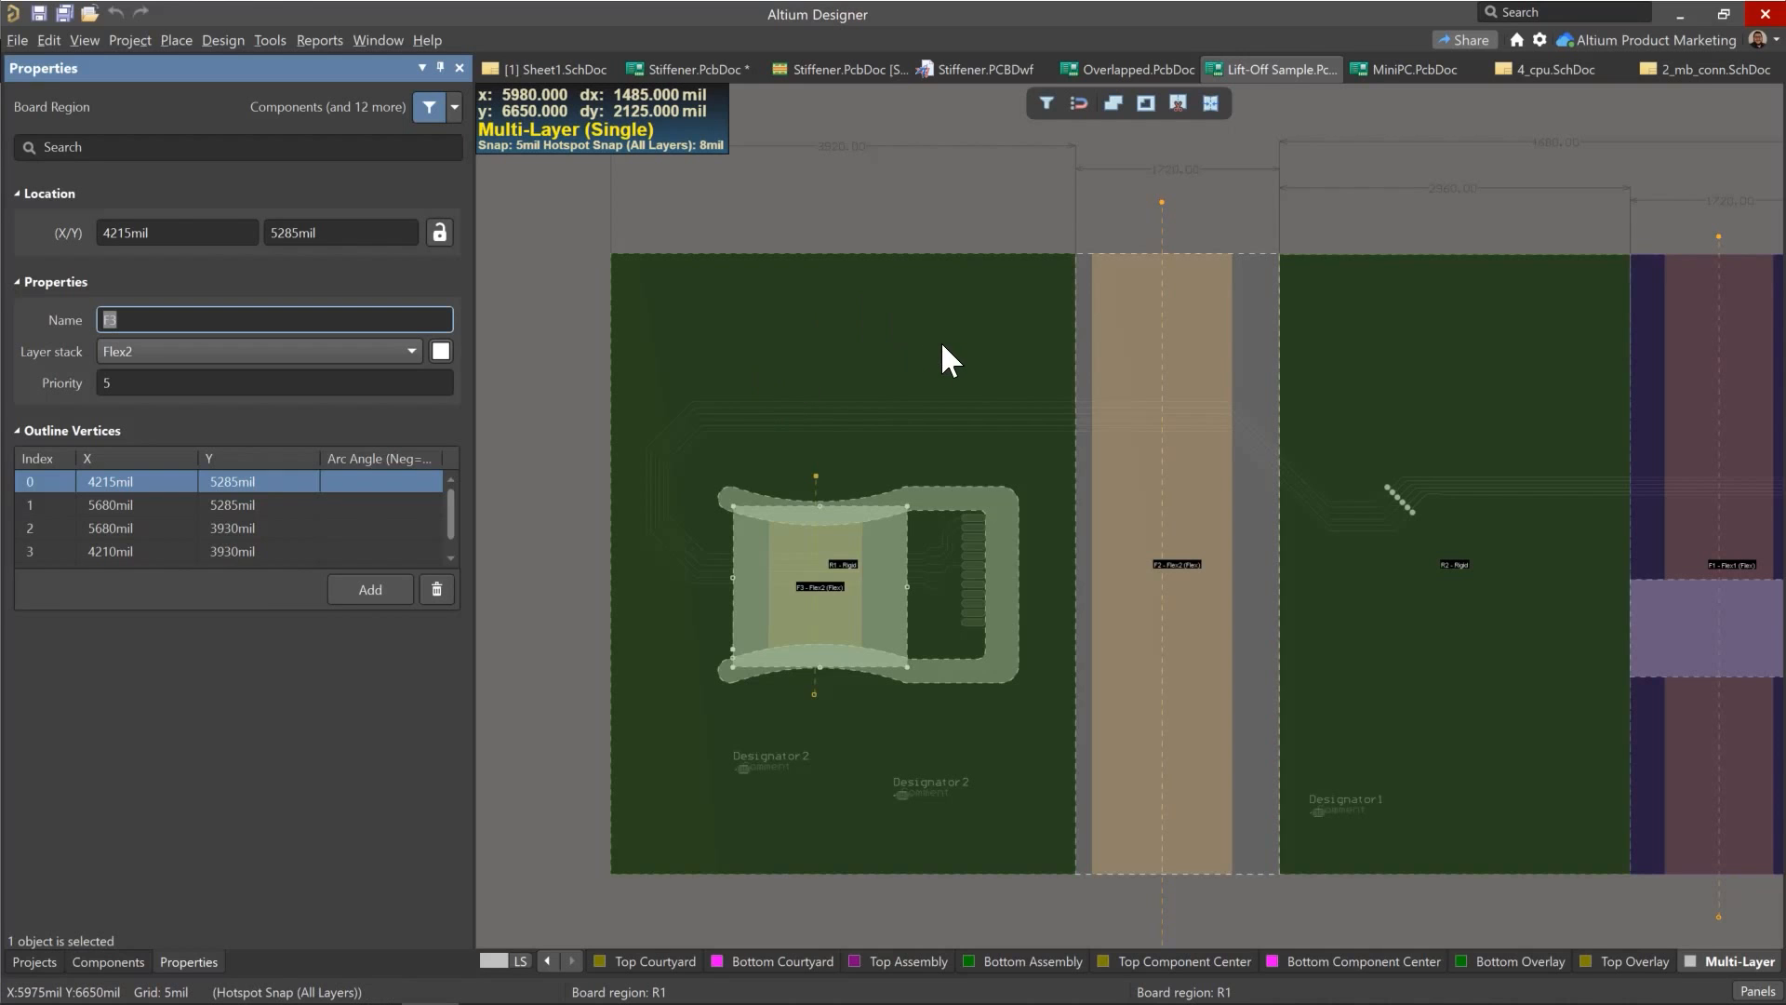
Step: Examine bending line A1 and the layer stack and priority of rigid region R5 at the far end of the board
right_drag(1034, 651, 801, 530)
right_drag(1436, 458, 869, 499)
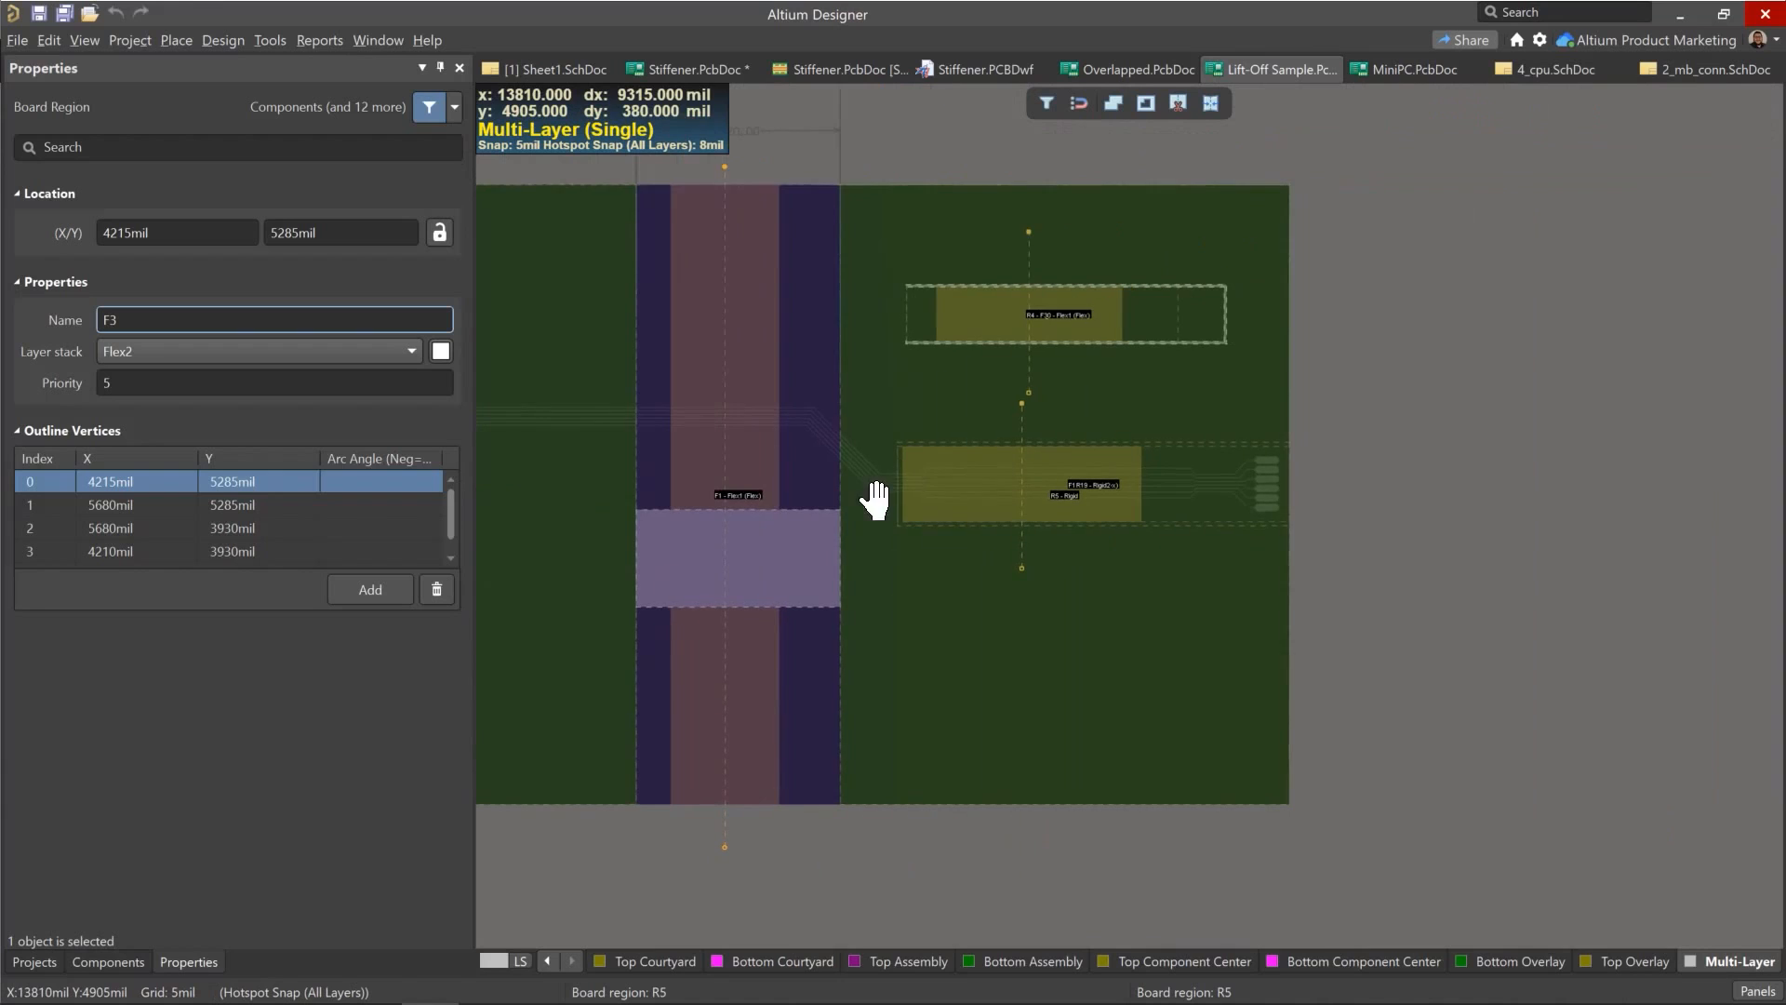
click(1102, 321)
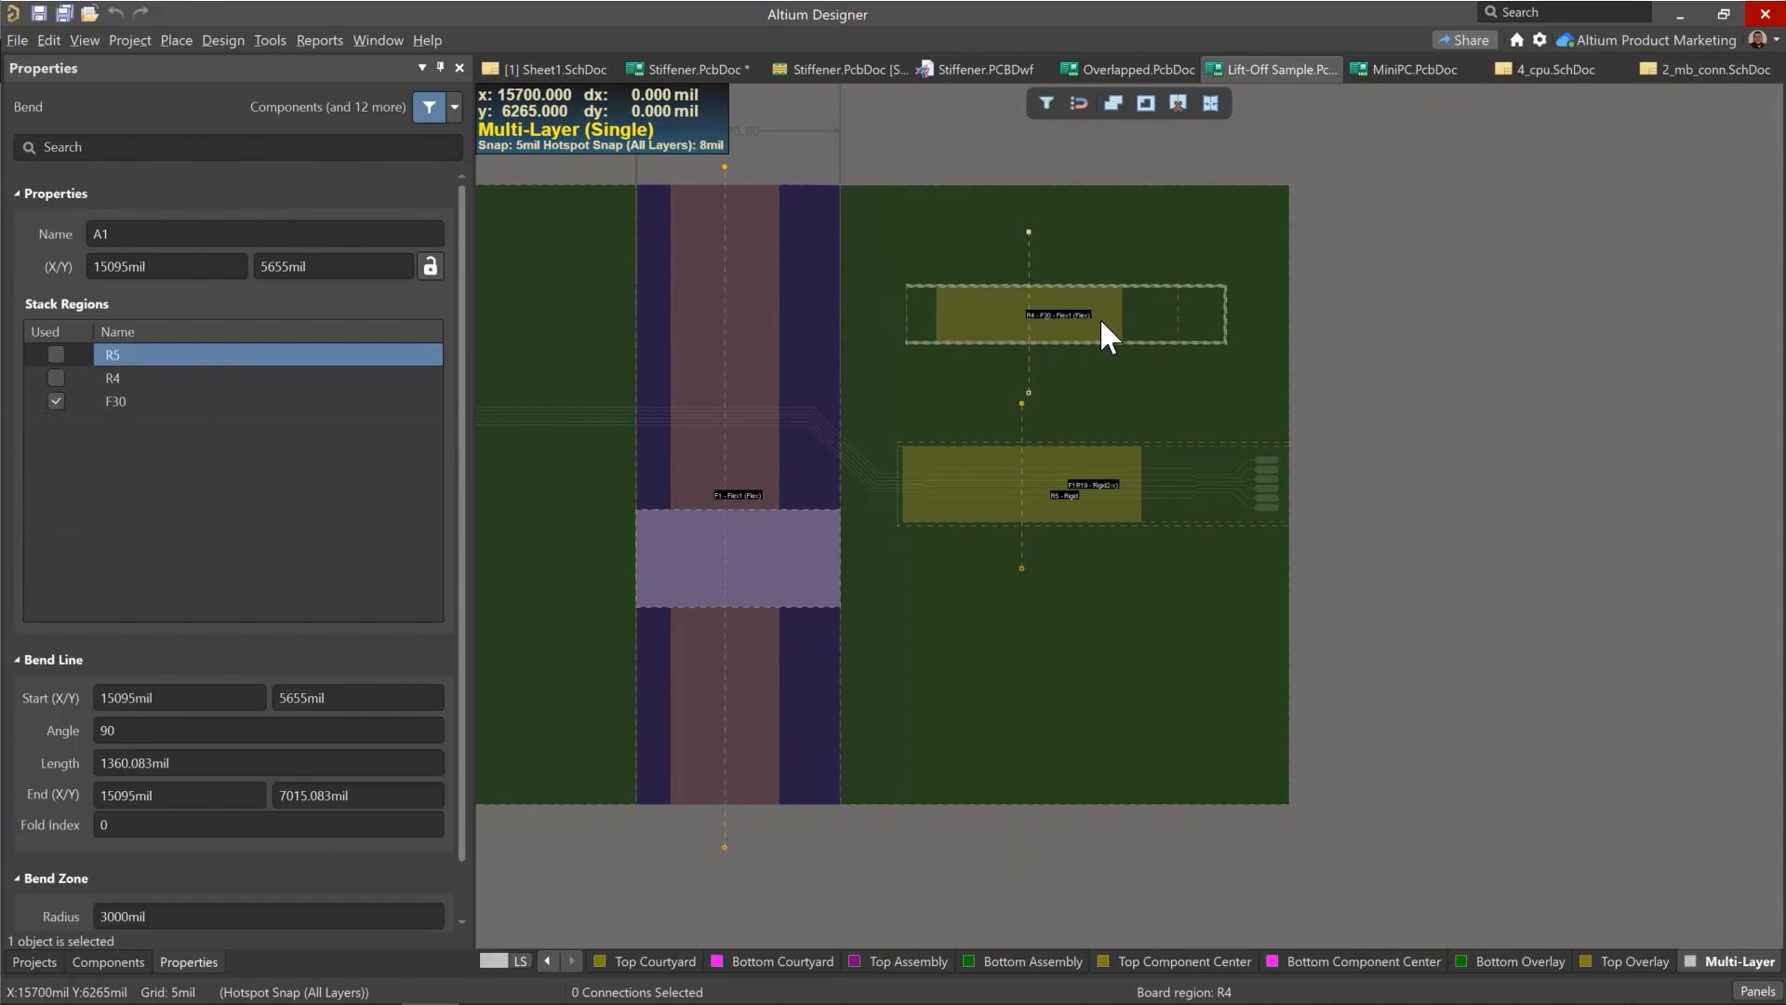
click(1101, 321)
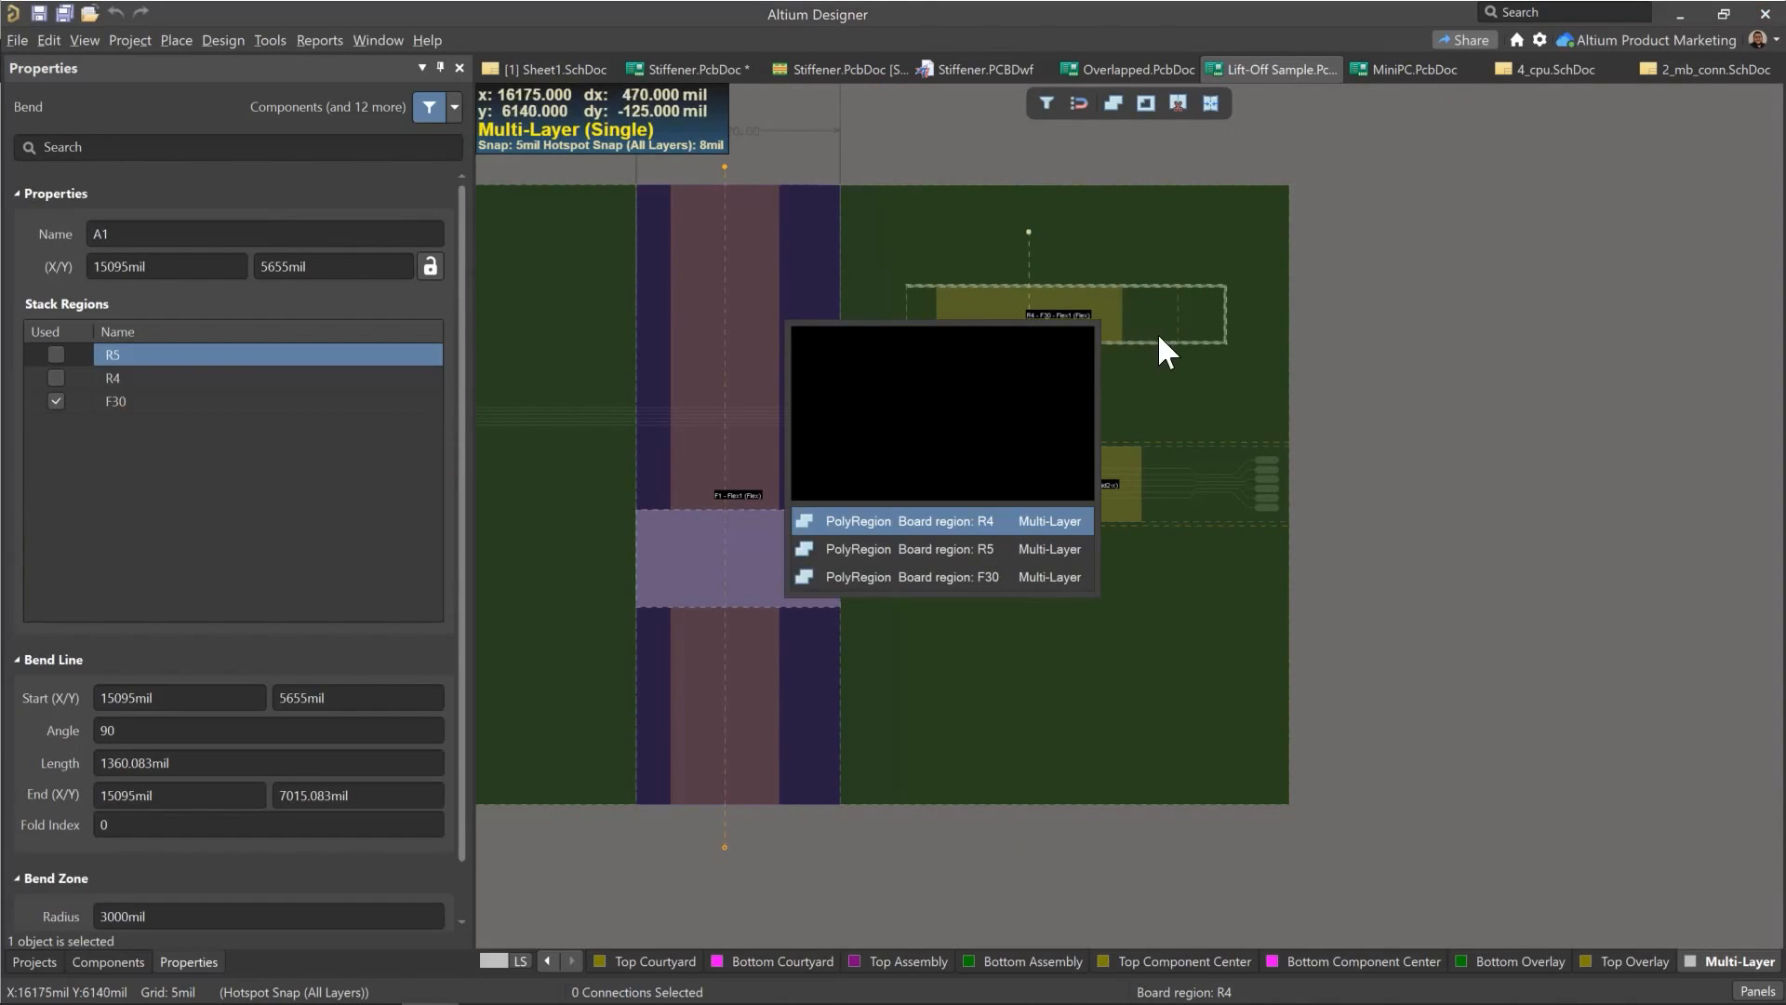
click(1014, 547)
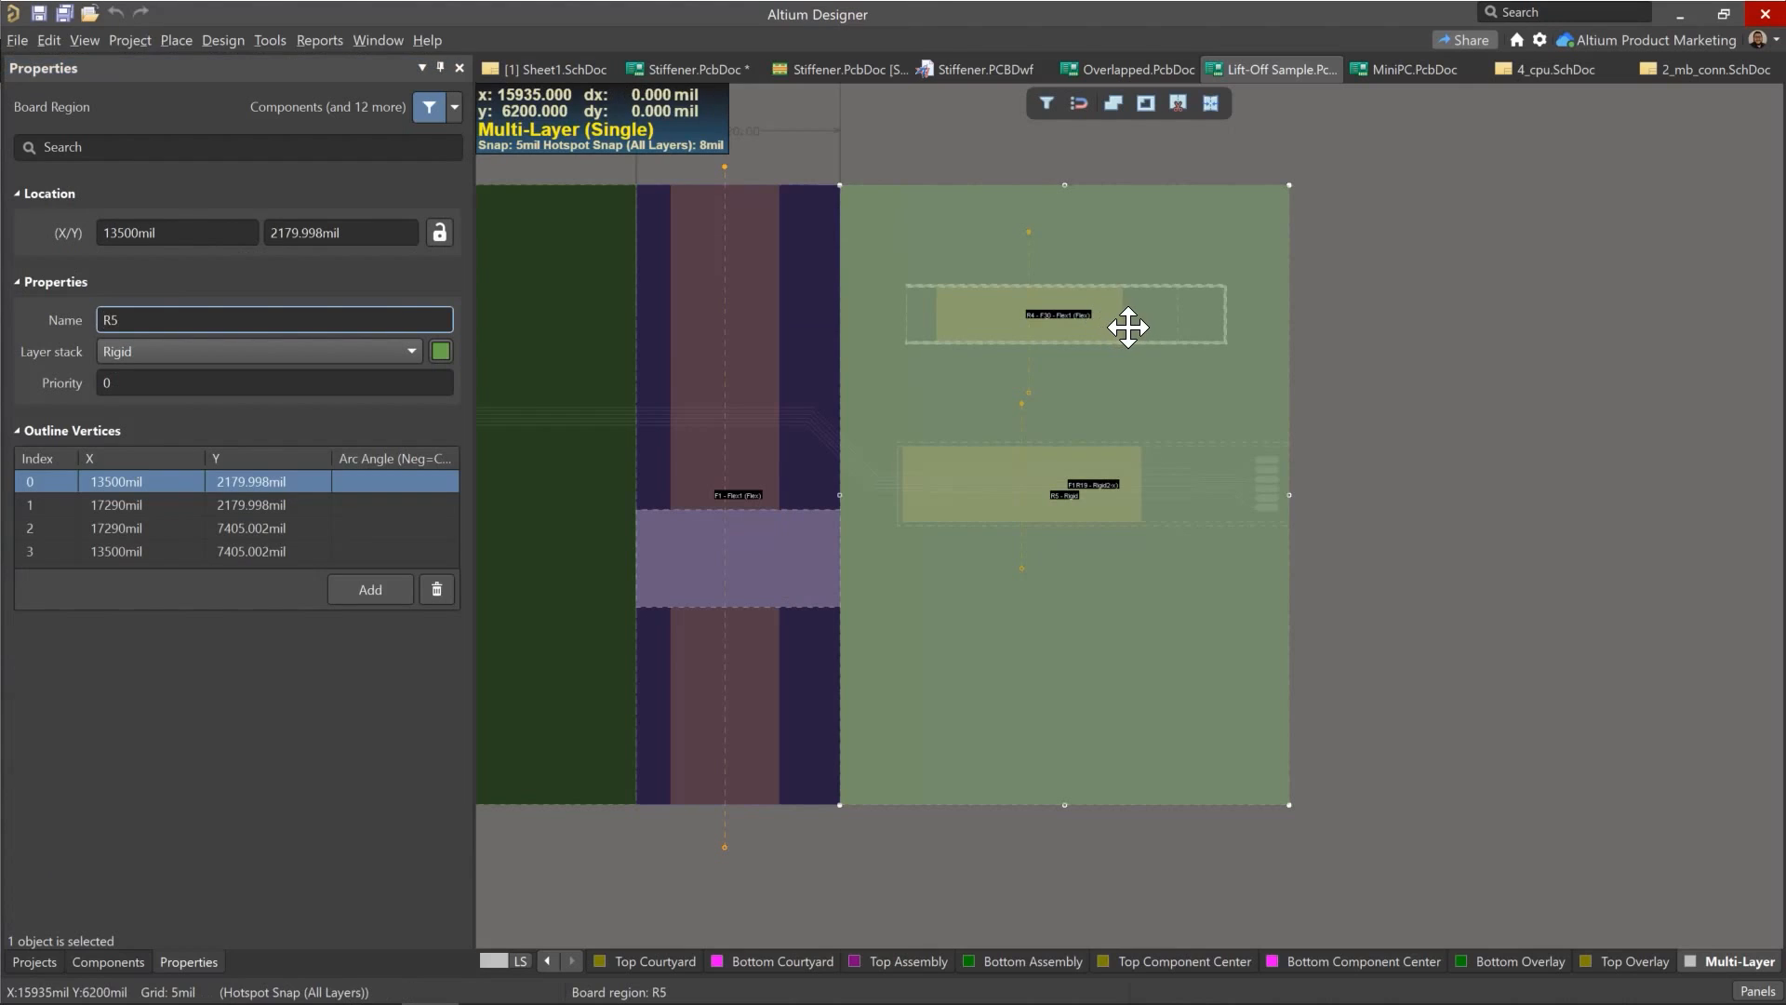
click(1383, 298)
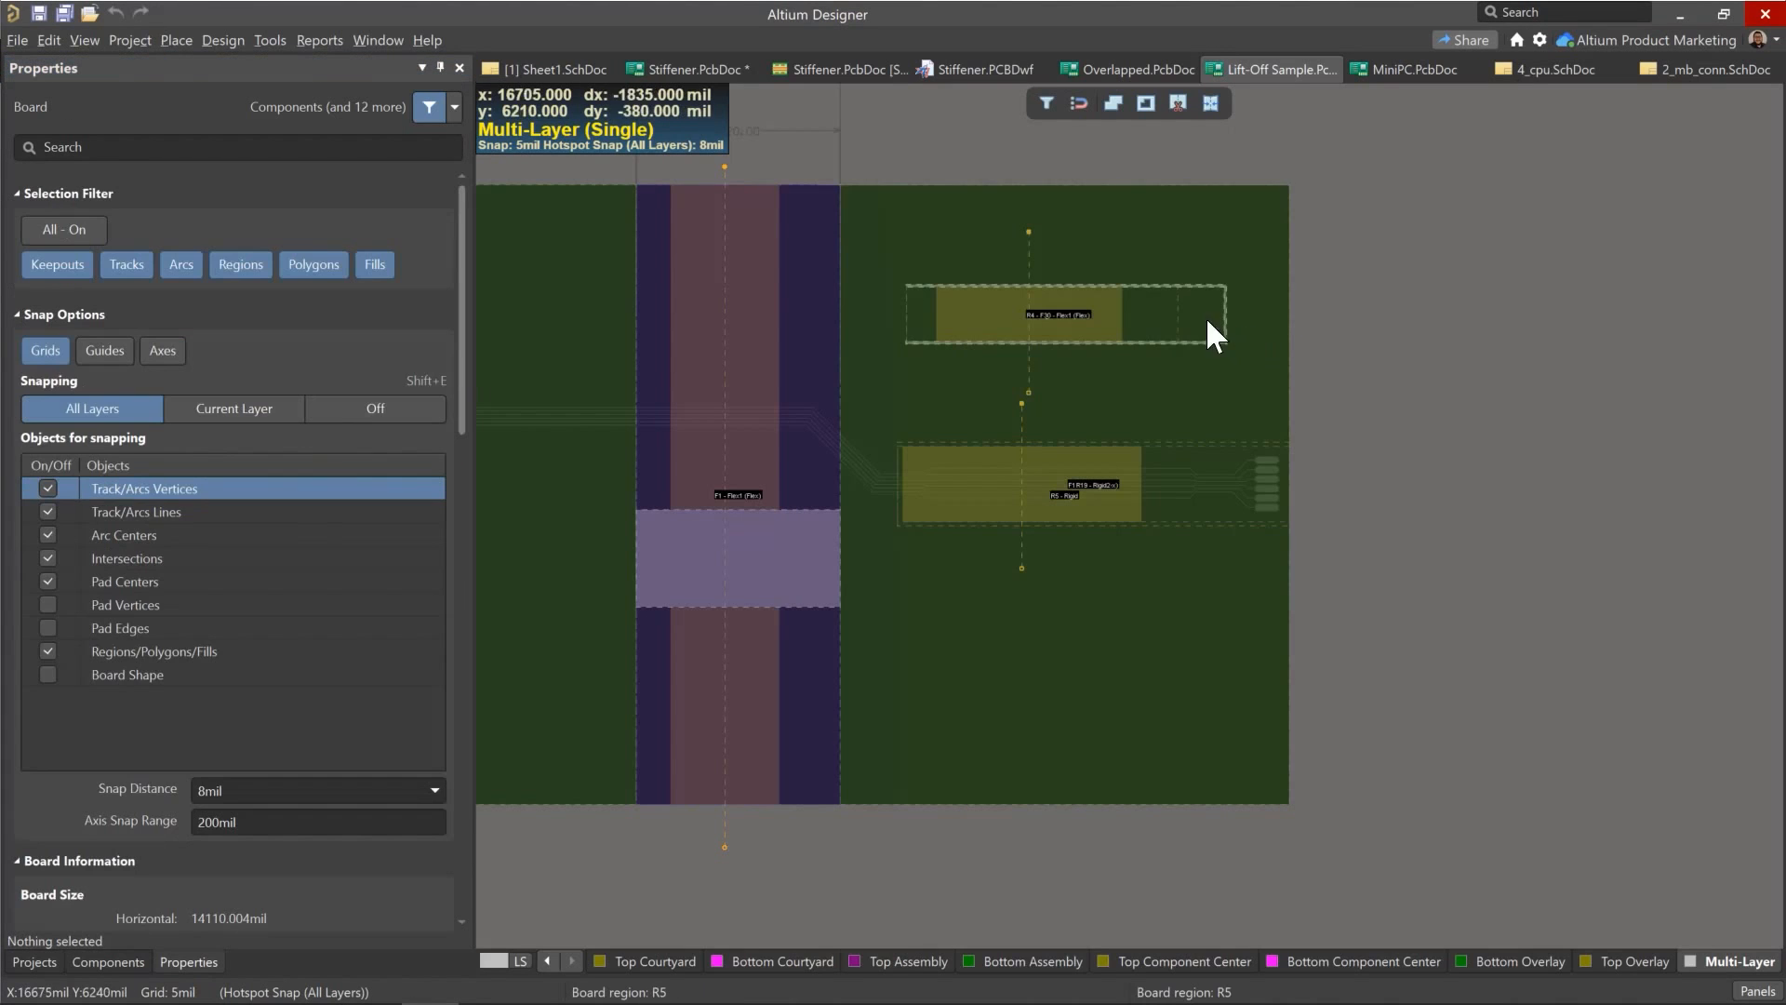
click(1132, 313)
click(998, 533)
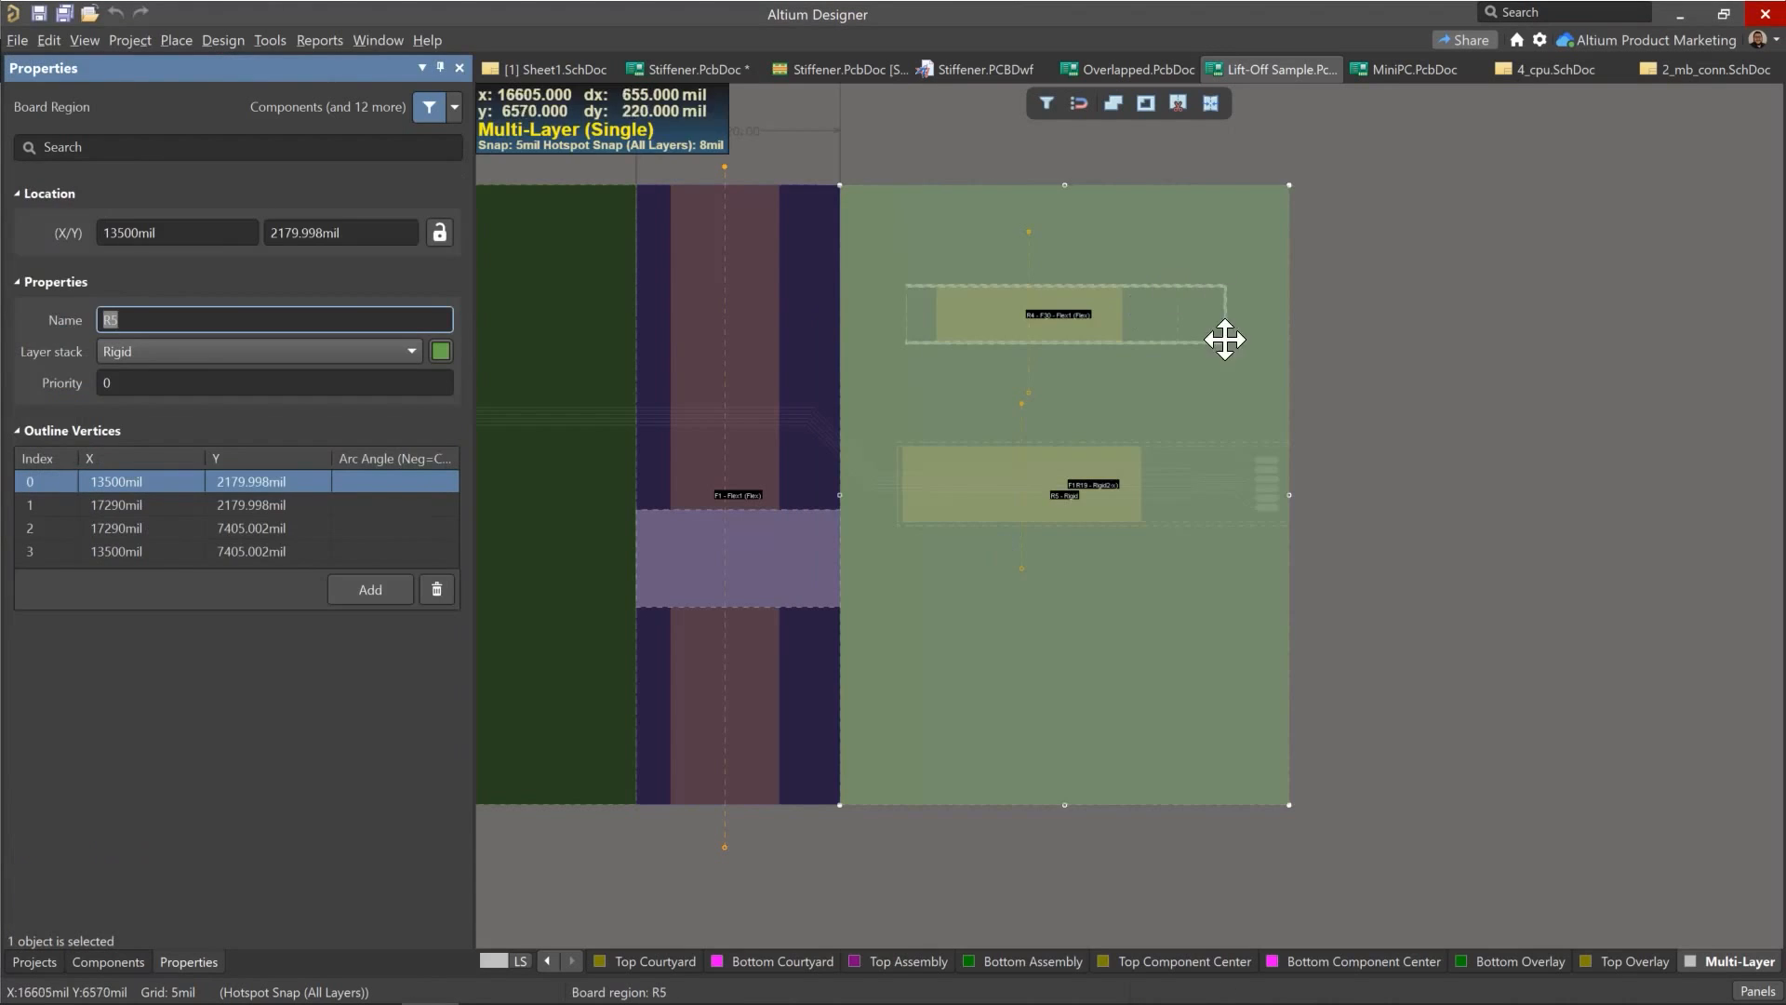
Step: Try extending the edge of flex region F15 beyond the board outline to about X 18440 mil, and undo the change
click(1435, 415)
click(1180, 495)
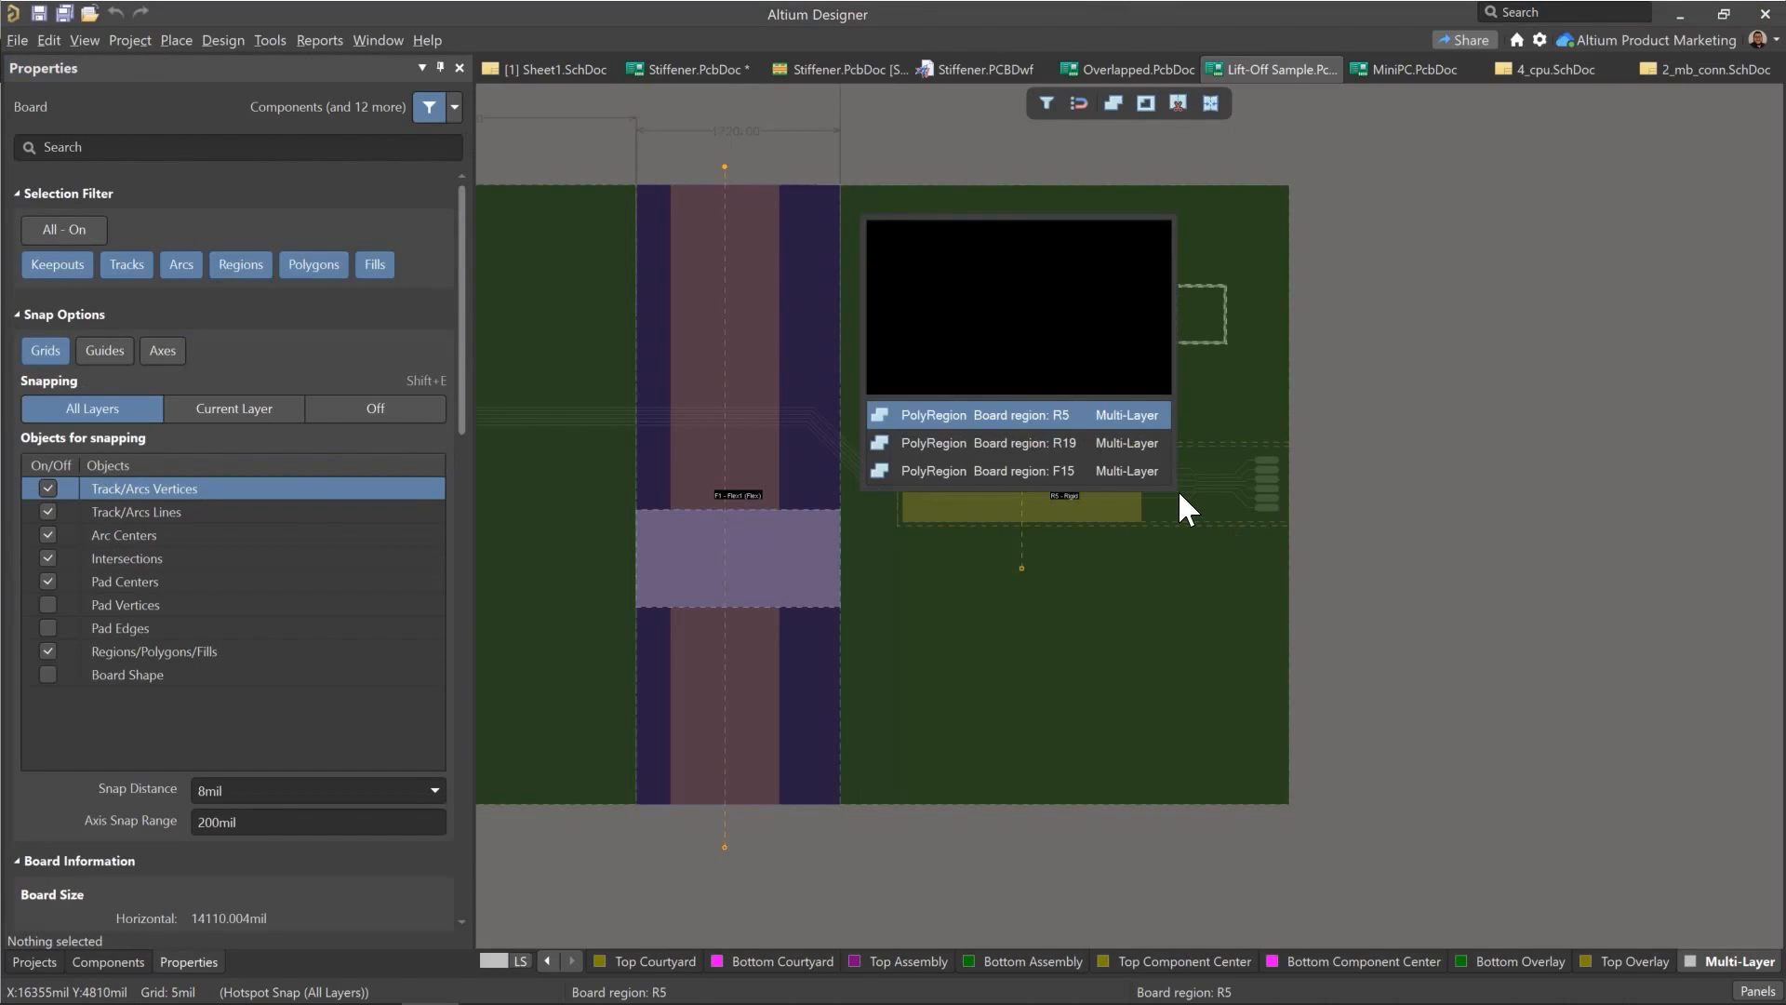
click(1126, 468)
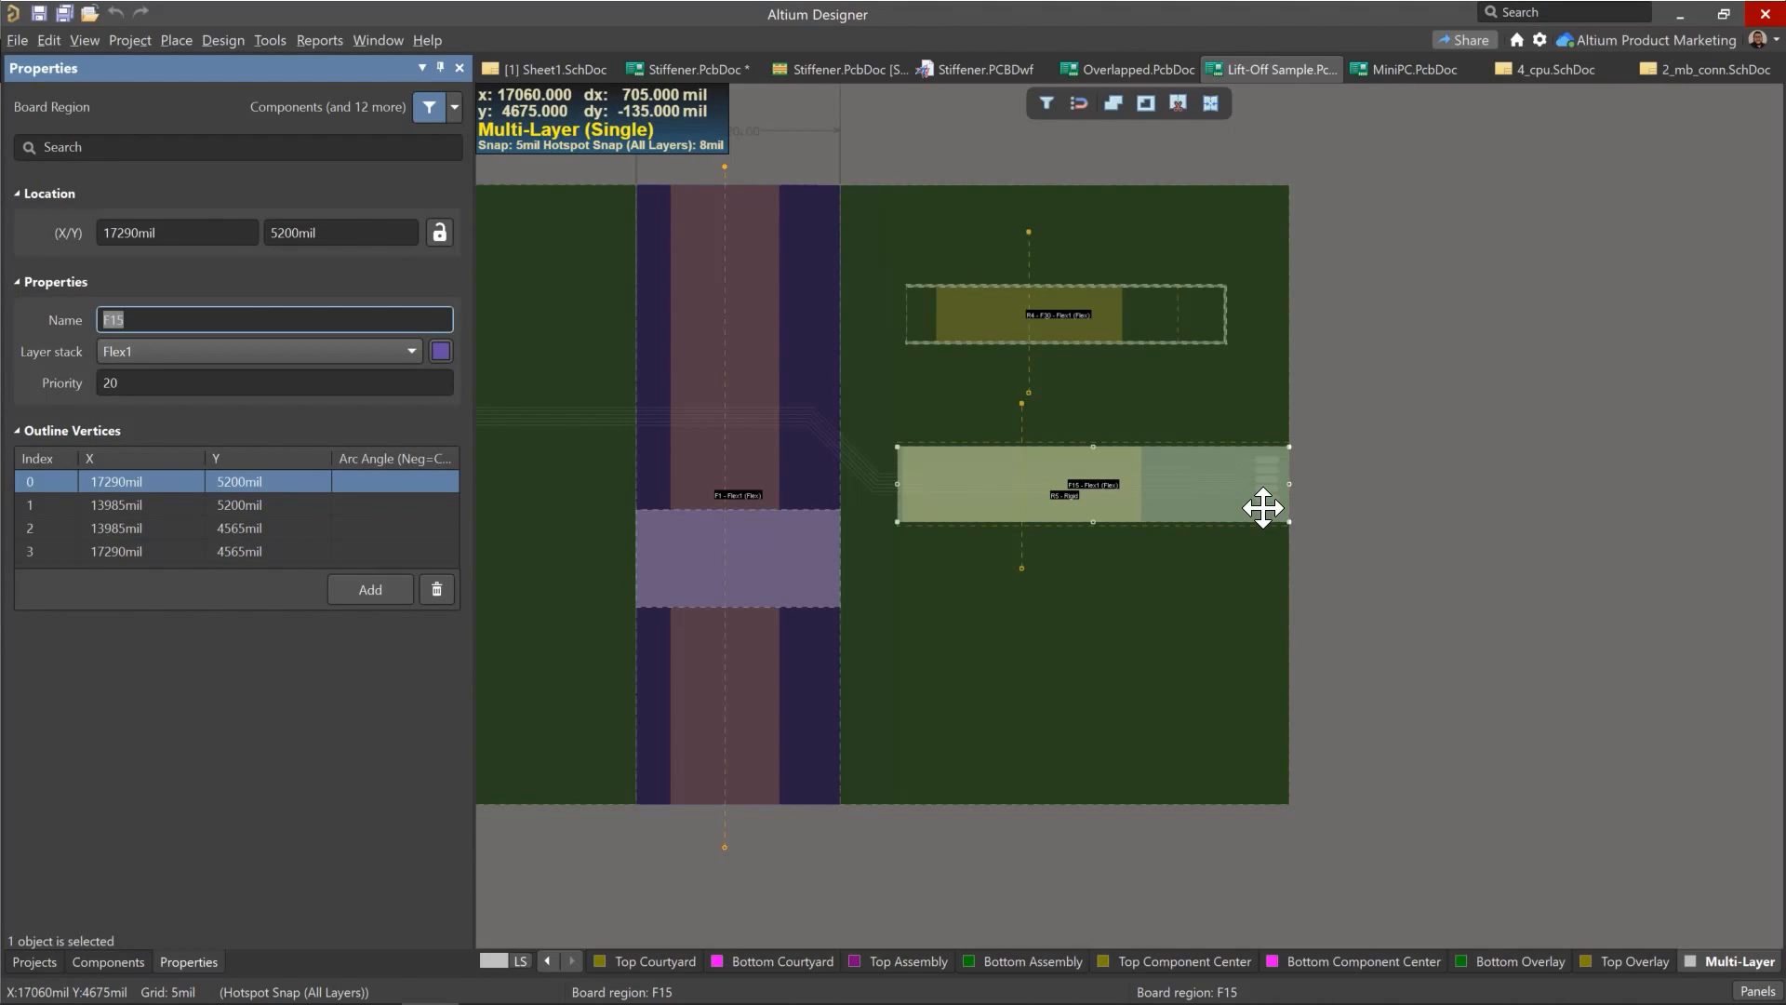
drag(1286, 485, 1425, 493)
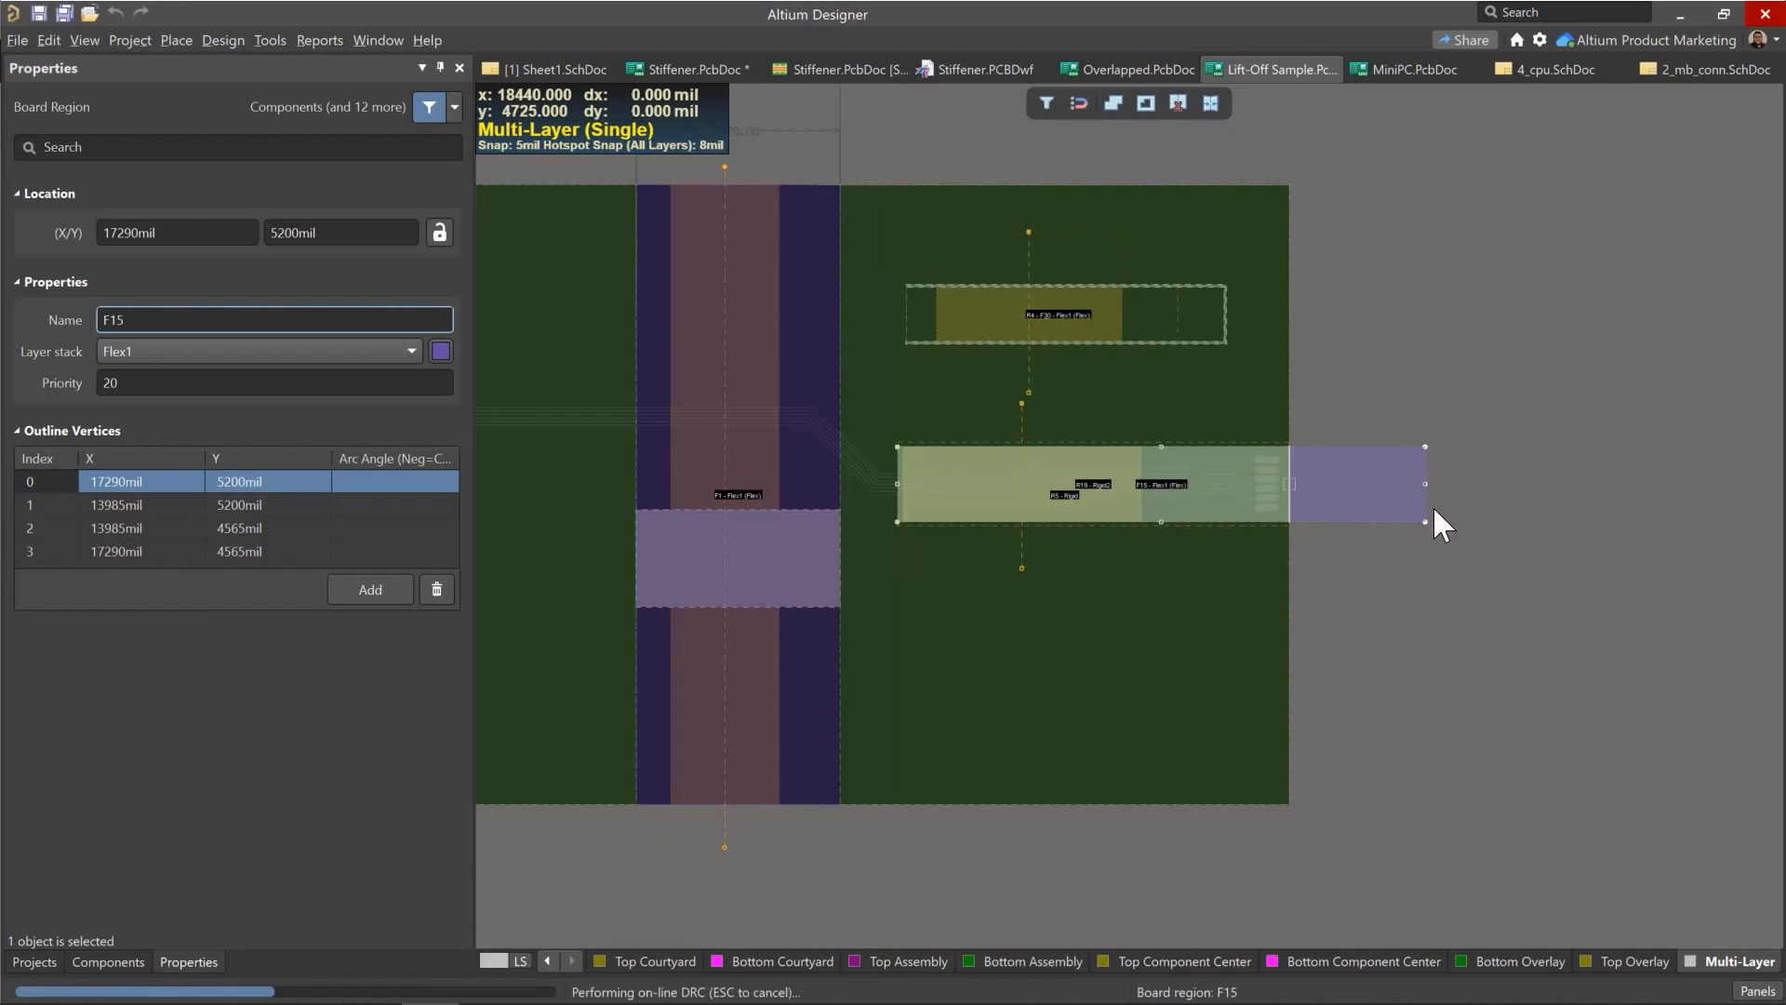
key(ctrl+z)
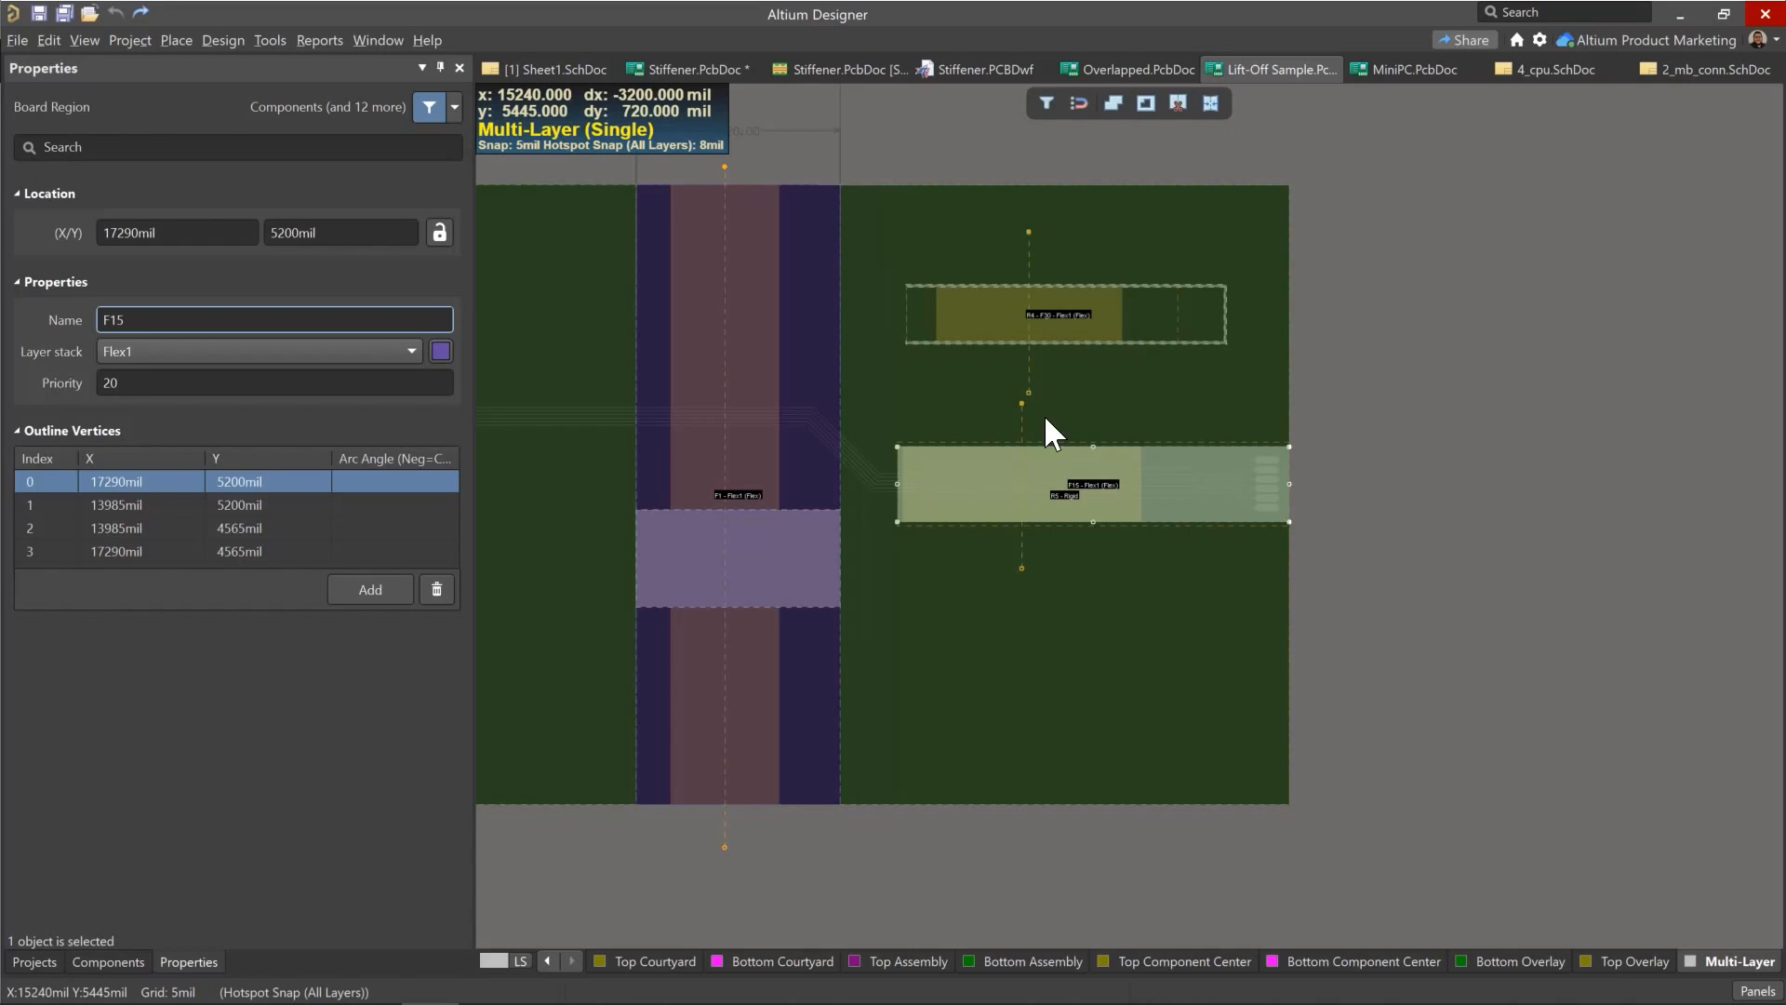
Step: Show the Lift-Off Sample board in 3D and fold it to examine its bent flex sections along the full length
key(2)
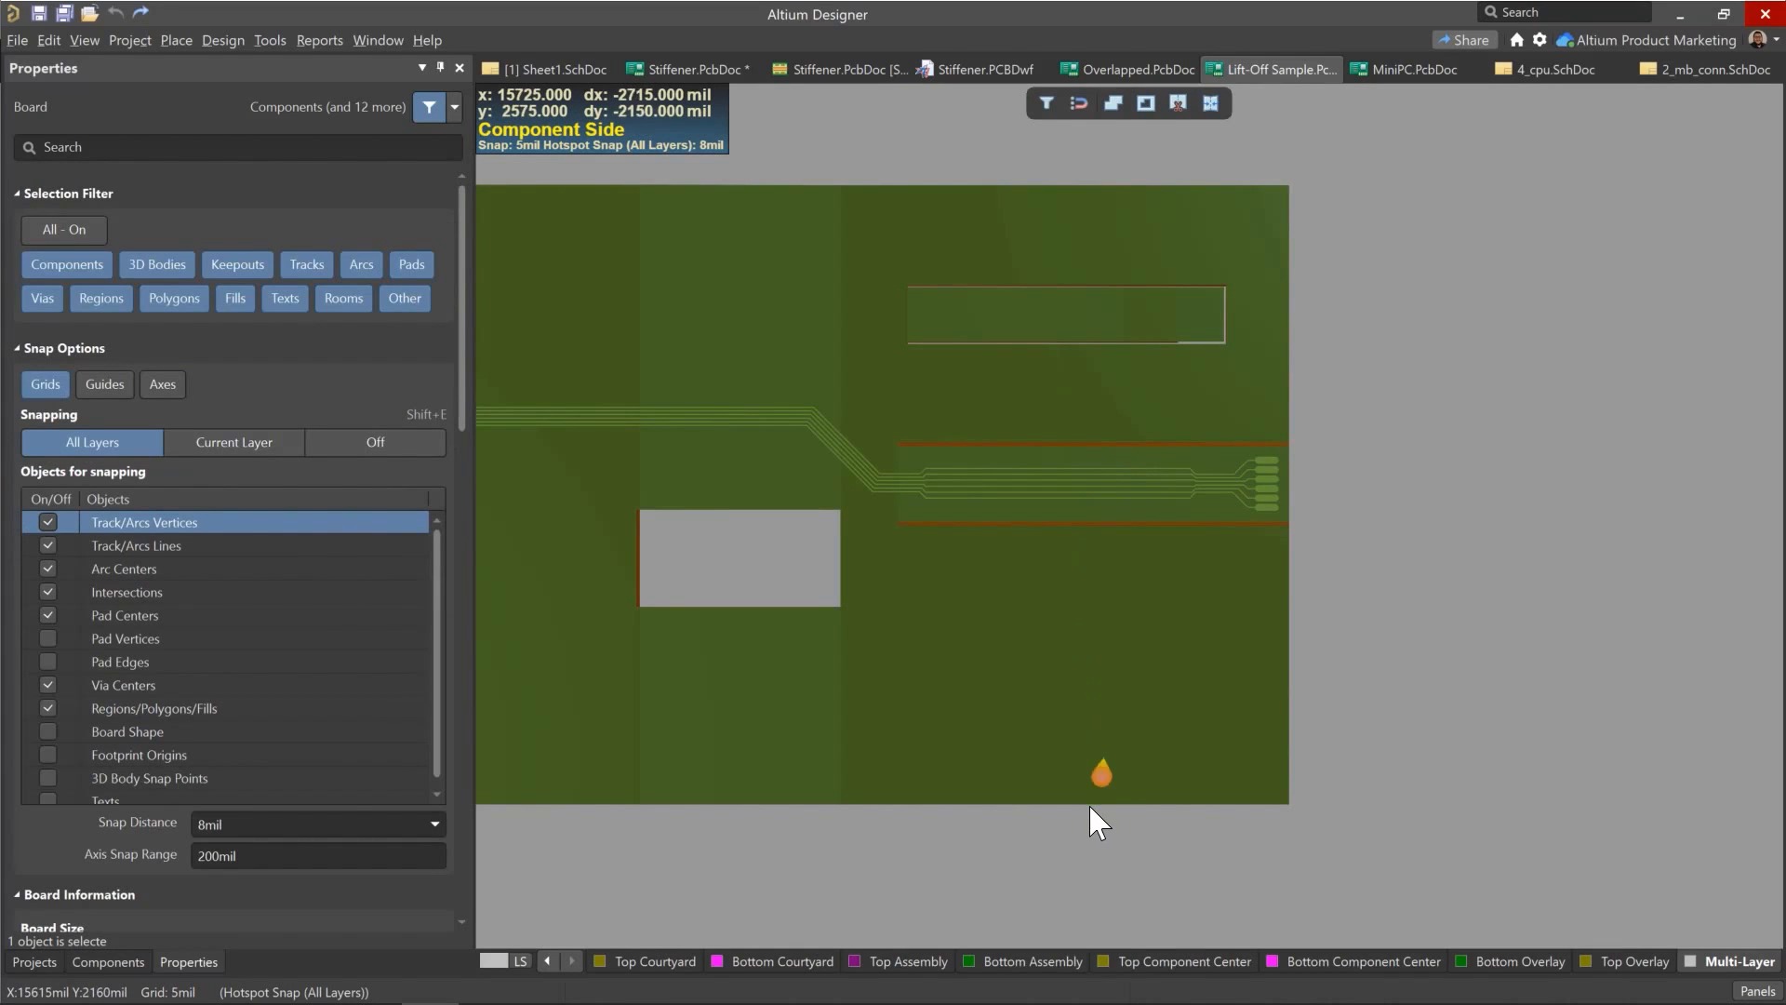
key(5)
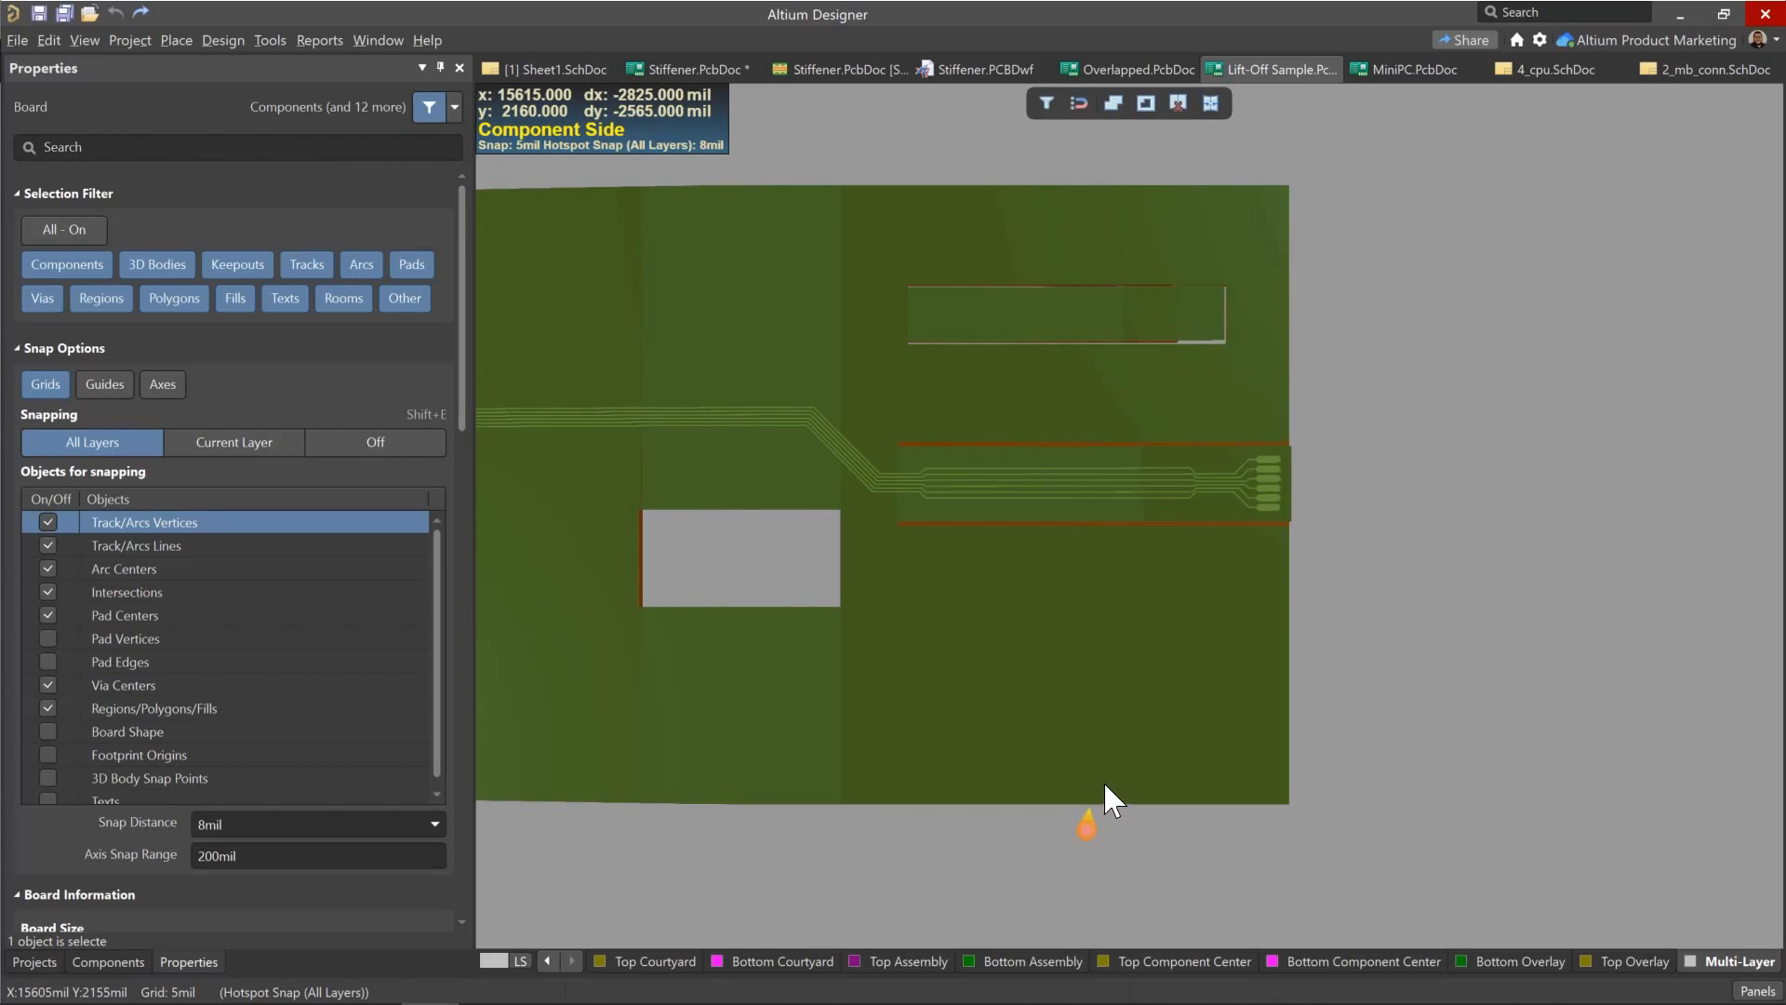
right_drag(925, 666, 1503, 662)
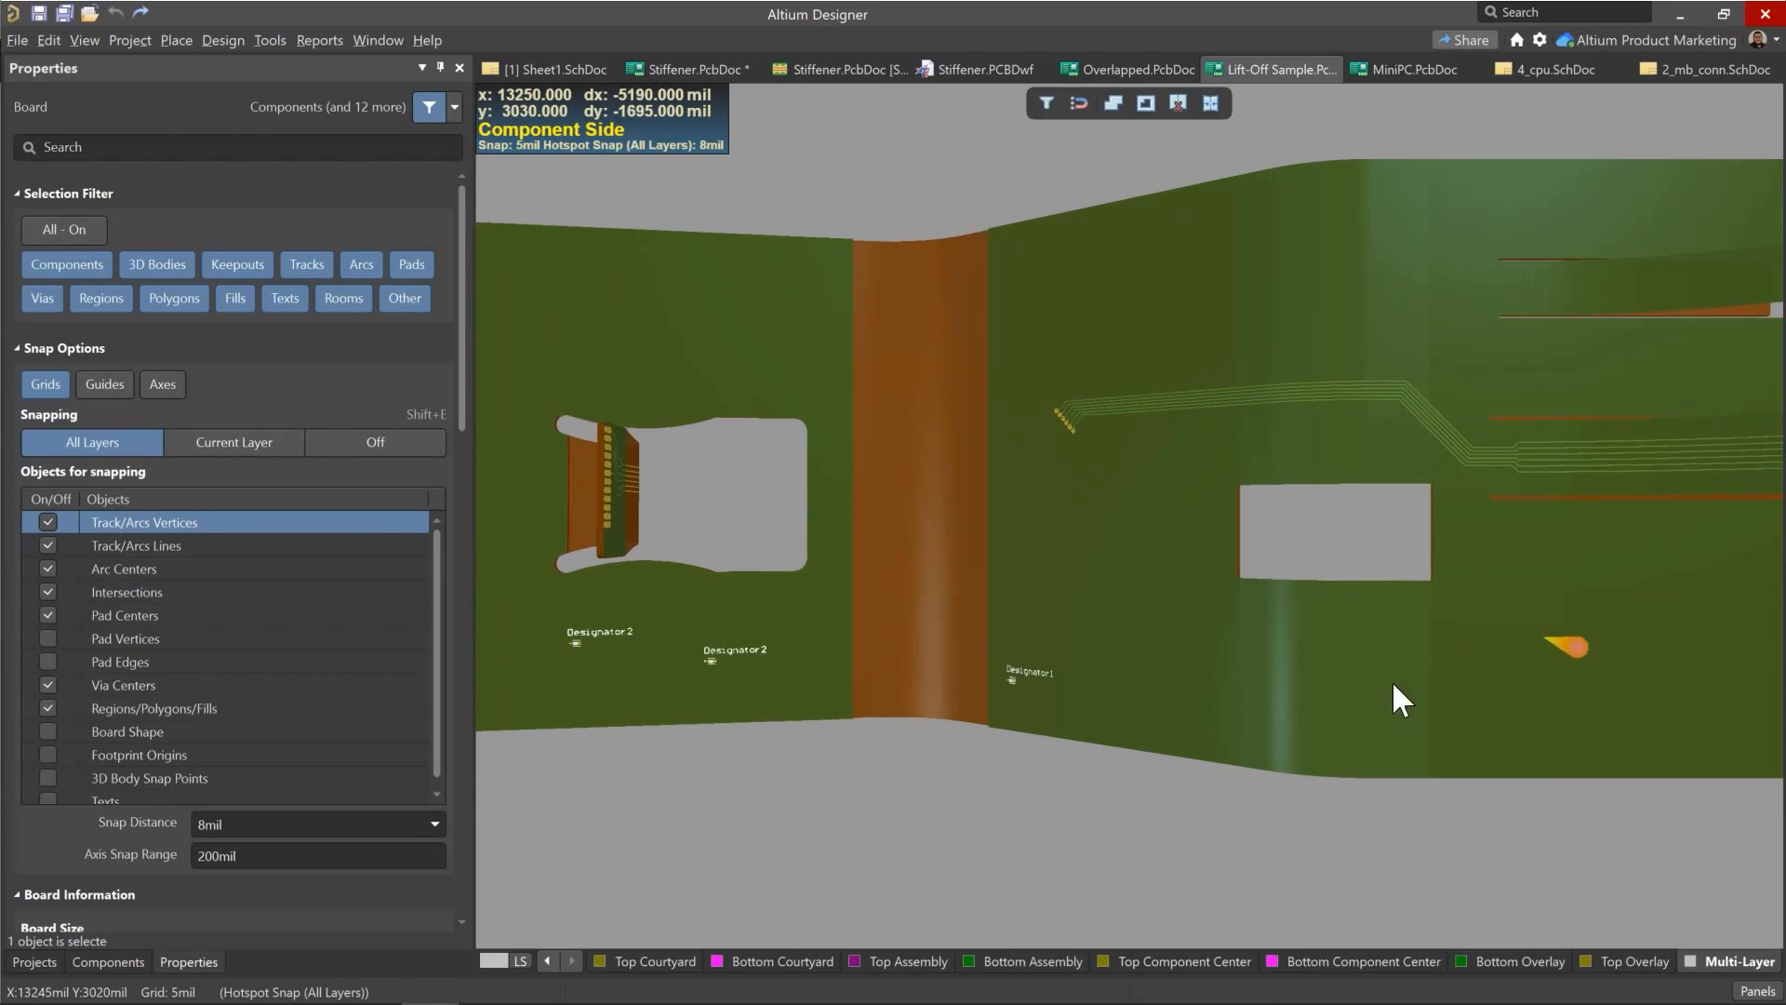
ctrl+scroll(1360, 694, down, 3)
right_drag(1310, 712, 1246, 696)
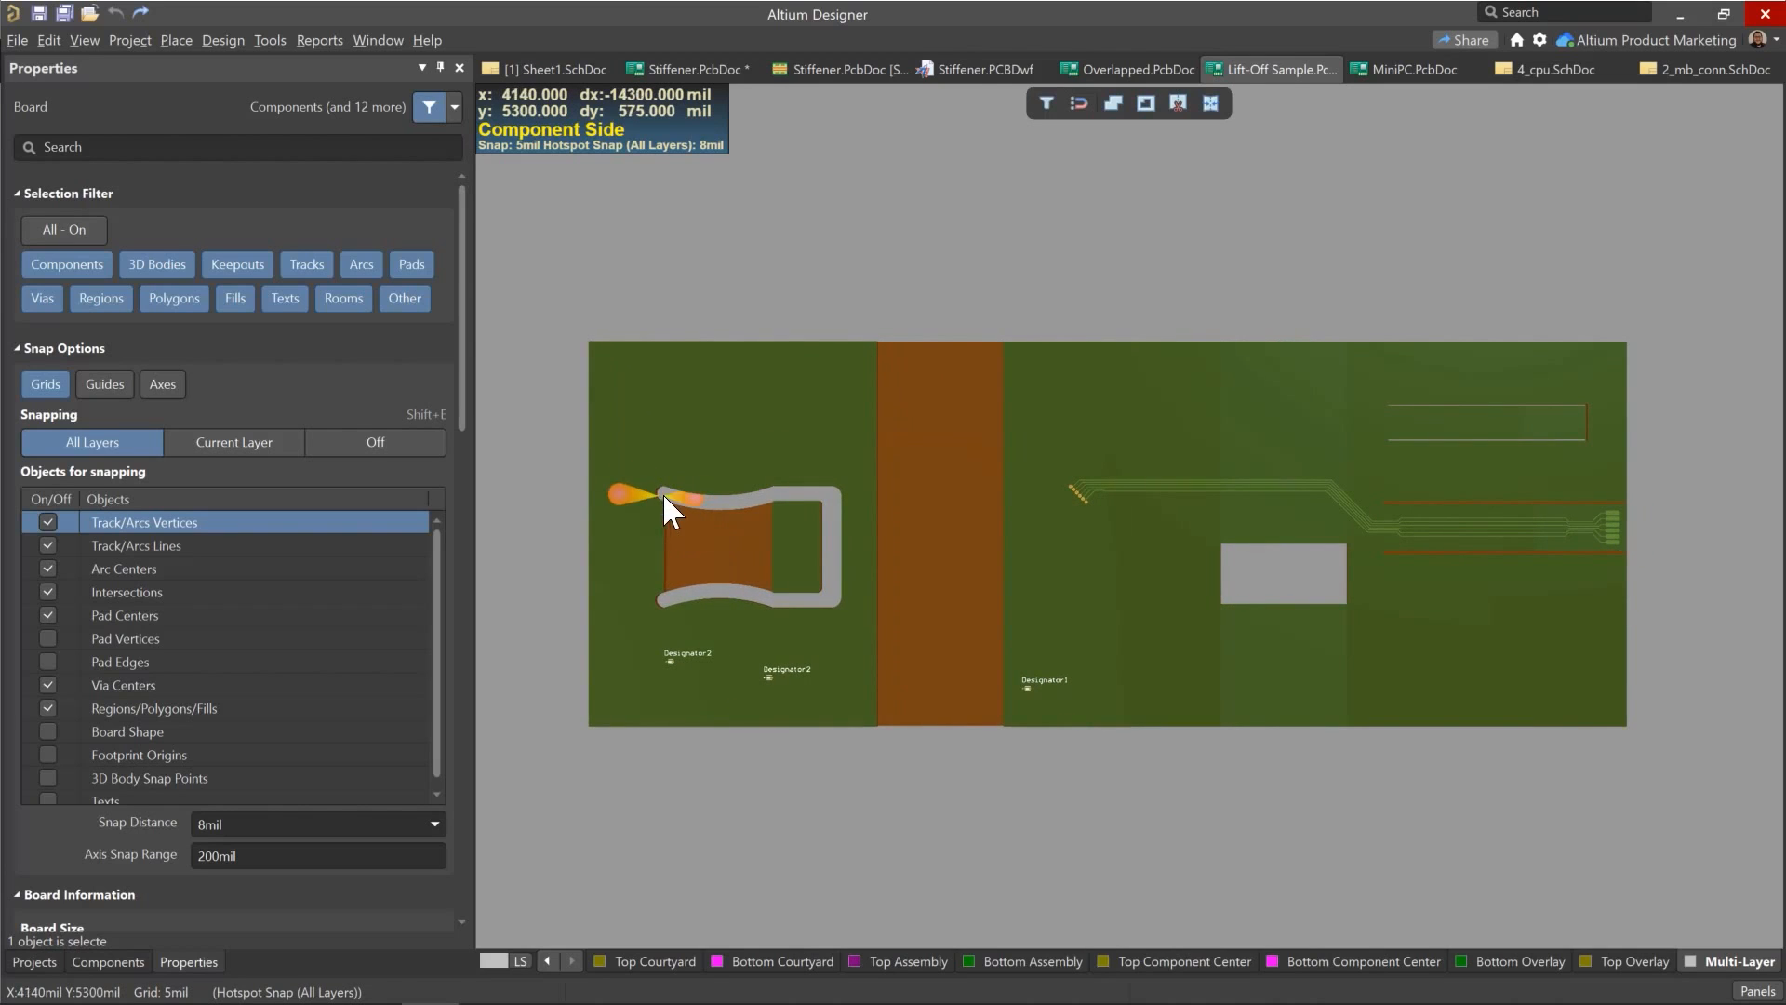
Step: Fold the board in 3D and examine from the side the lift-off flex tail carrying the traces at the board's end
key(2)
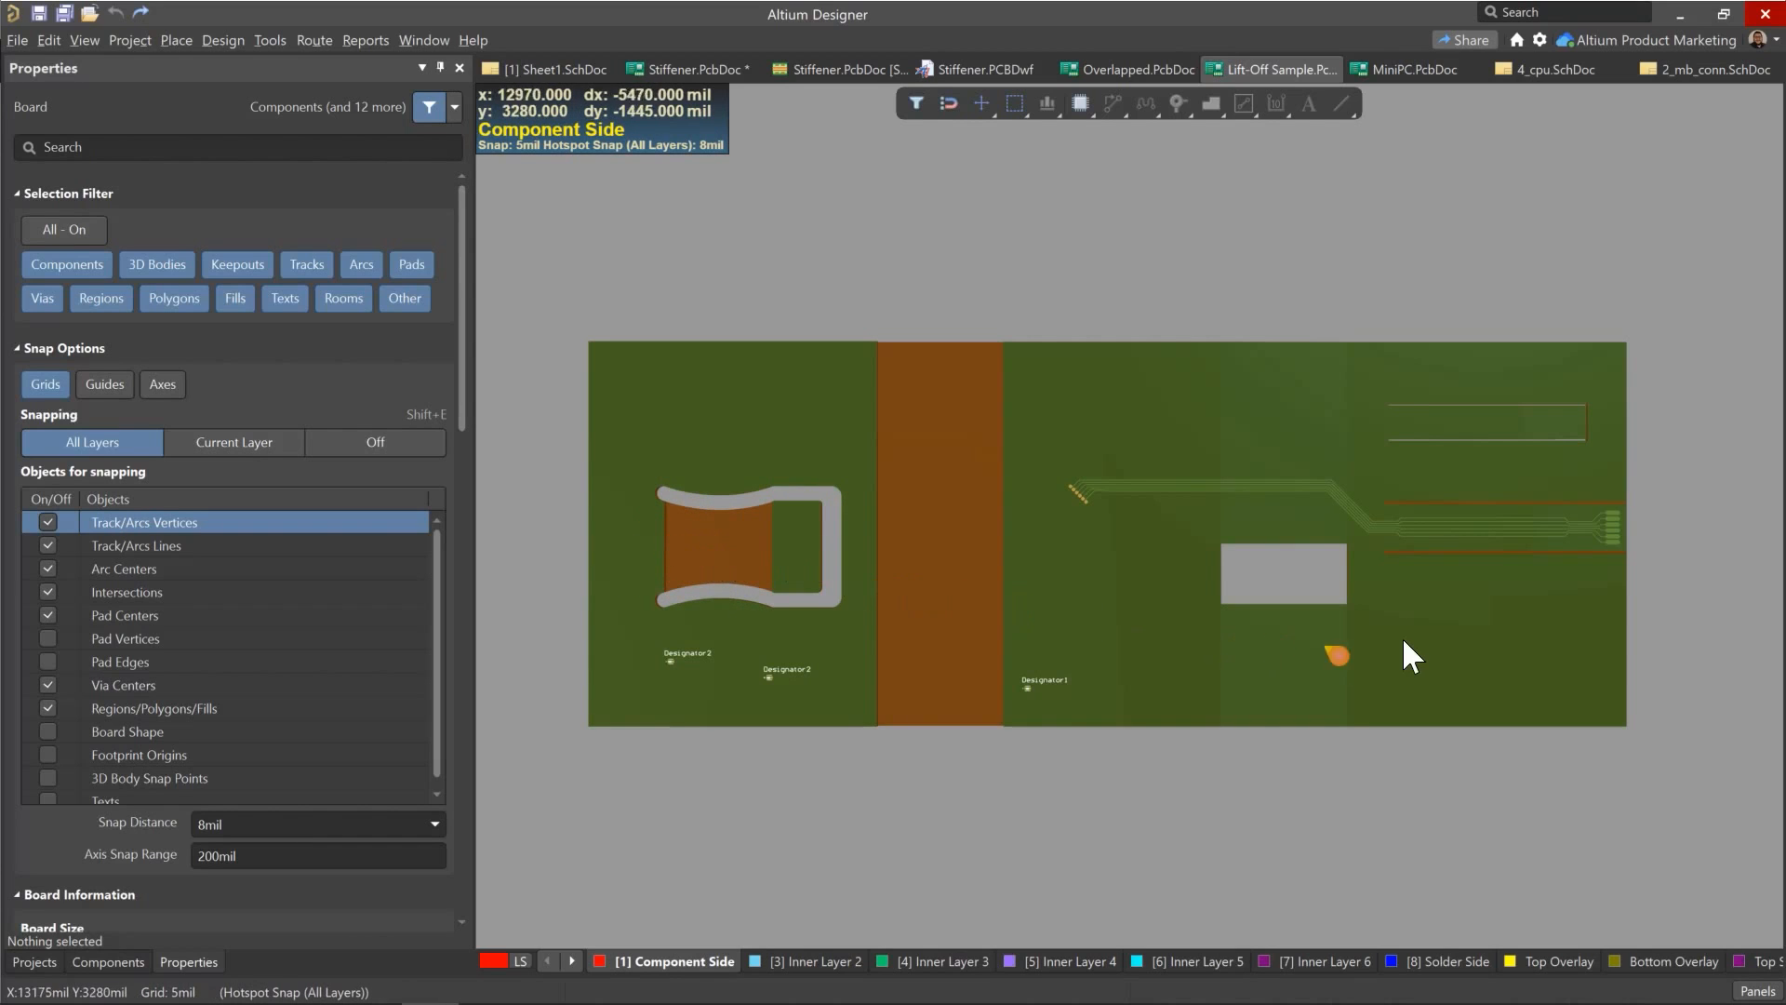
key(5)
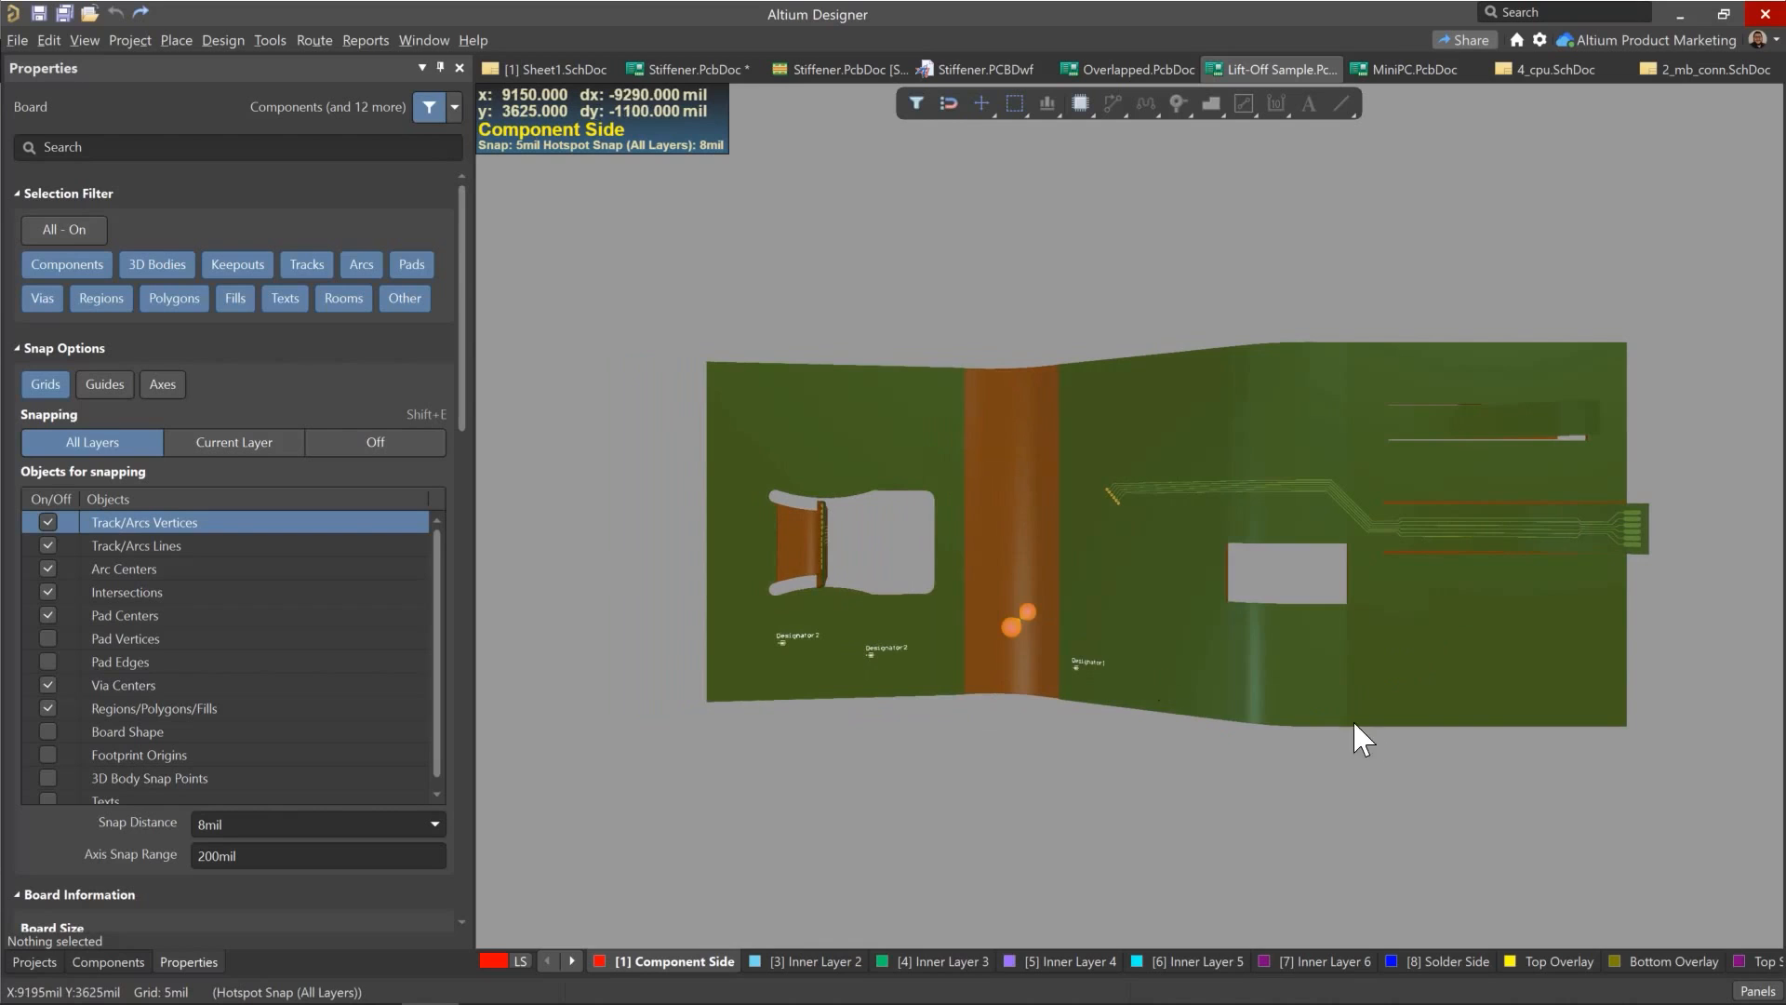
right_drag(1211, 689, 1349, 653)
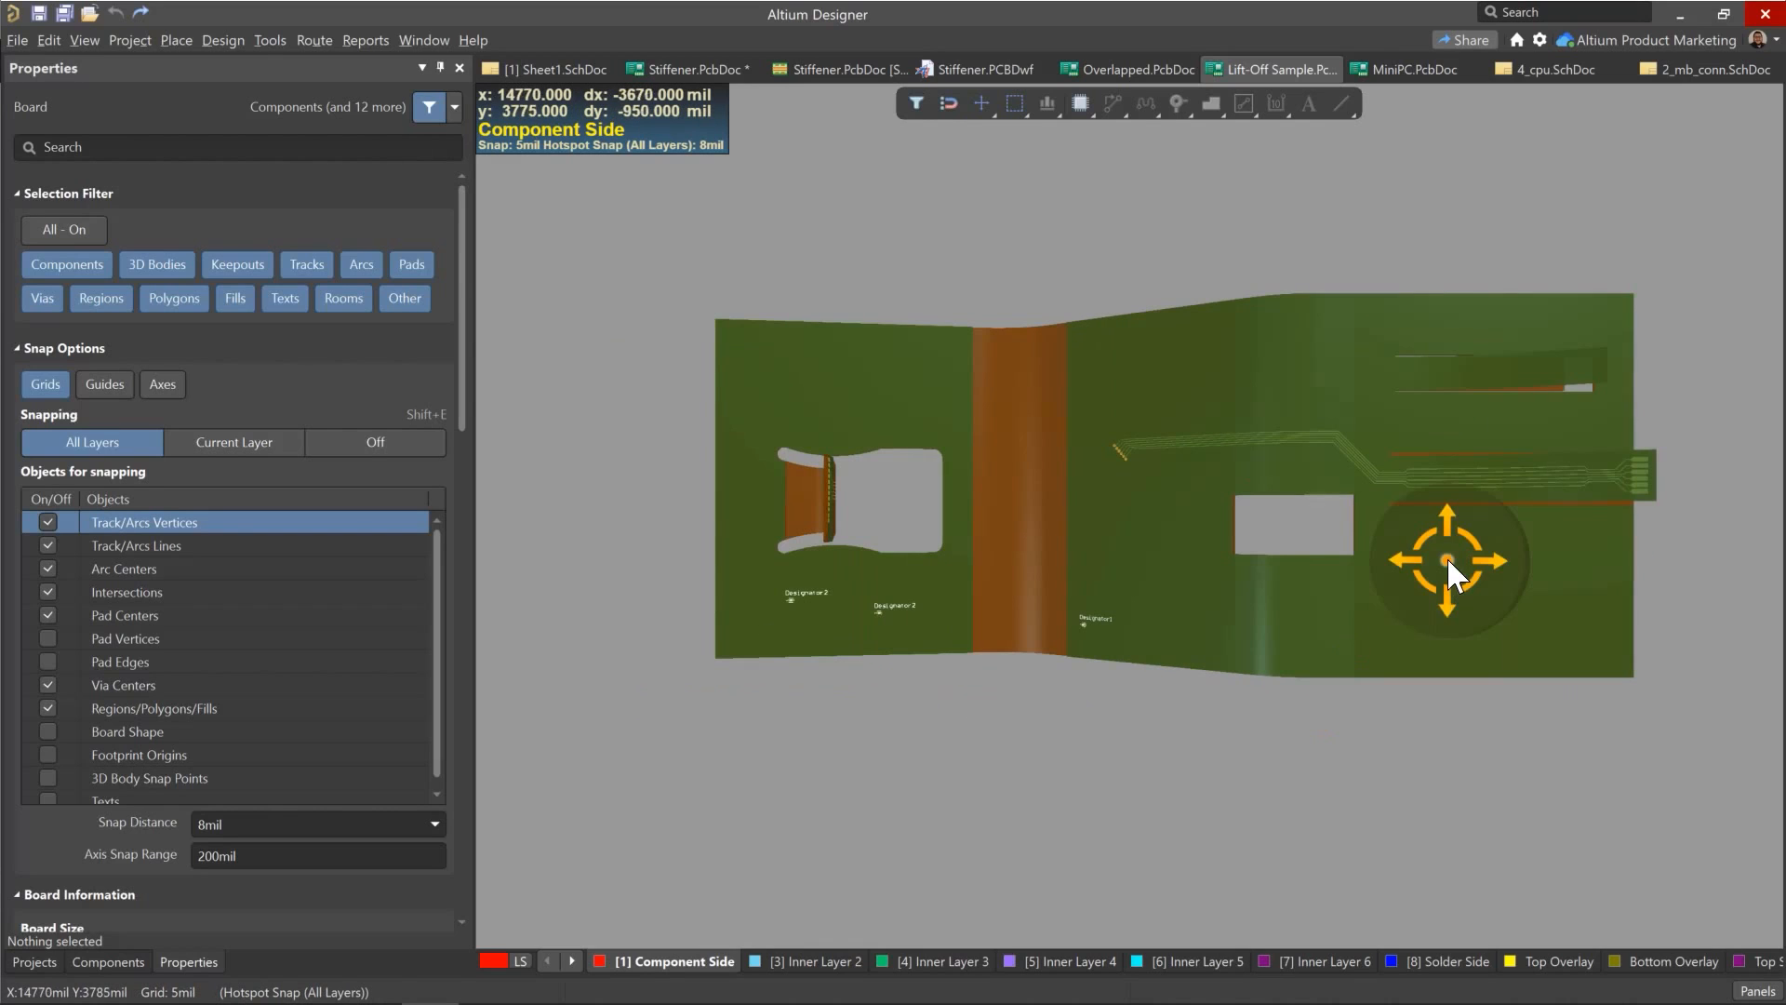
shift+right_drag(1446, 558, 902, 650)
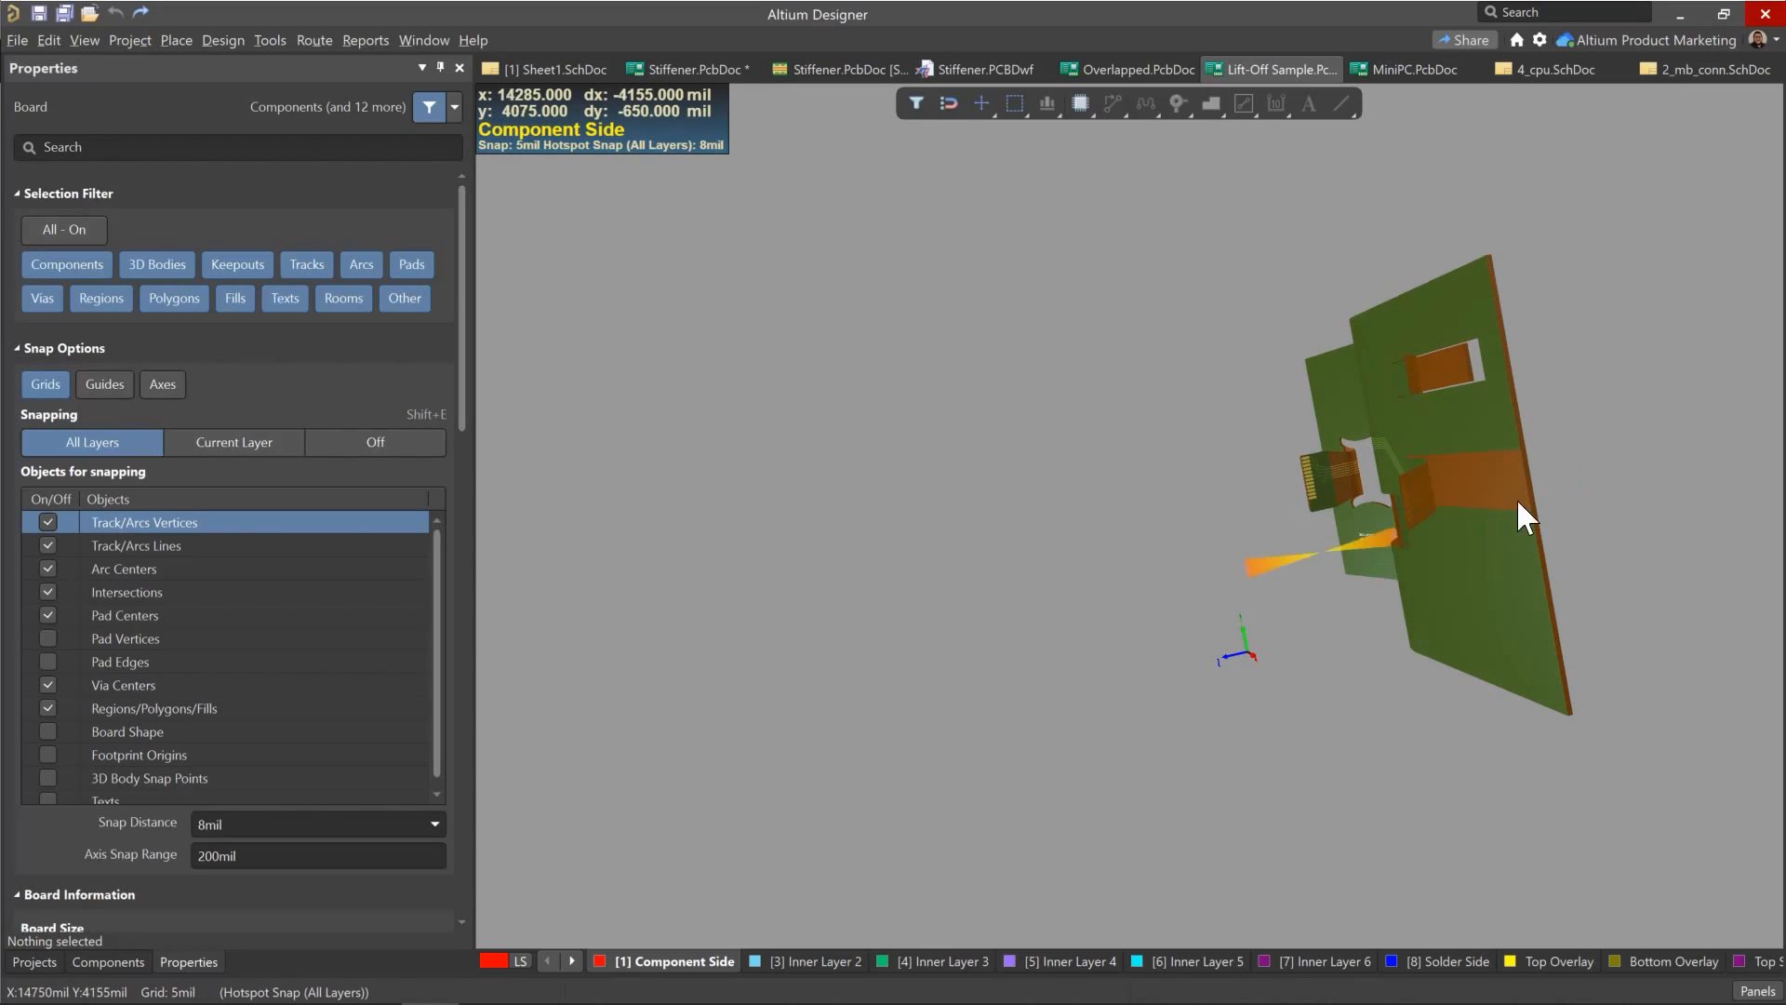
right_drag(1442, 547, 1307, 571)
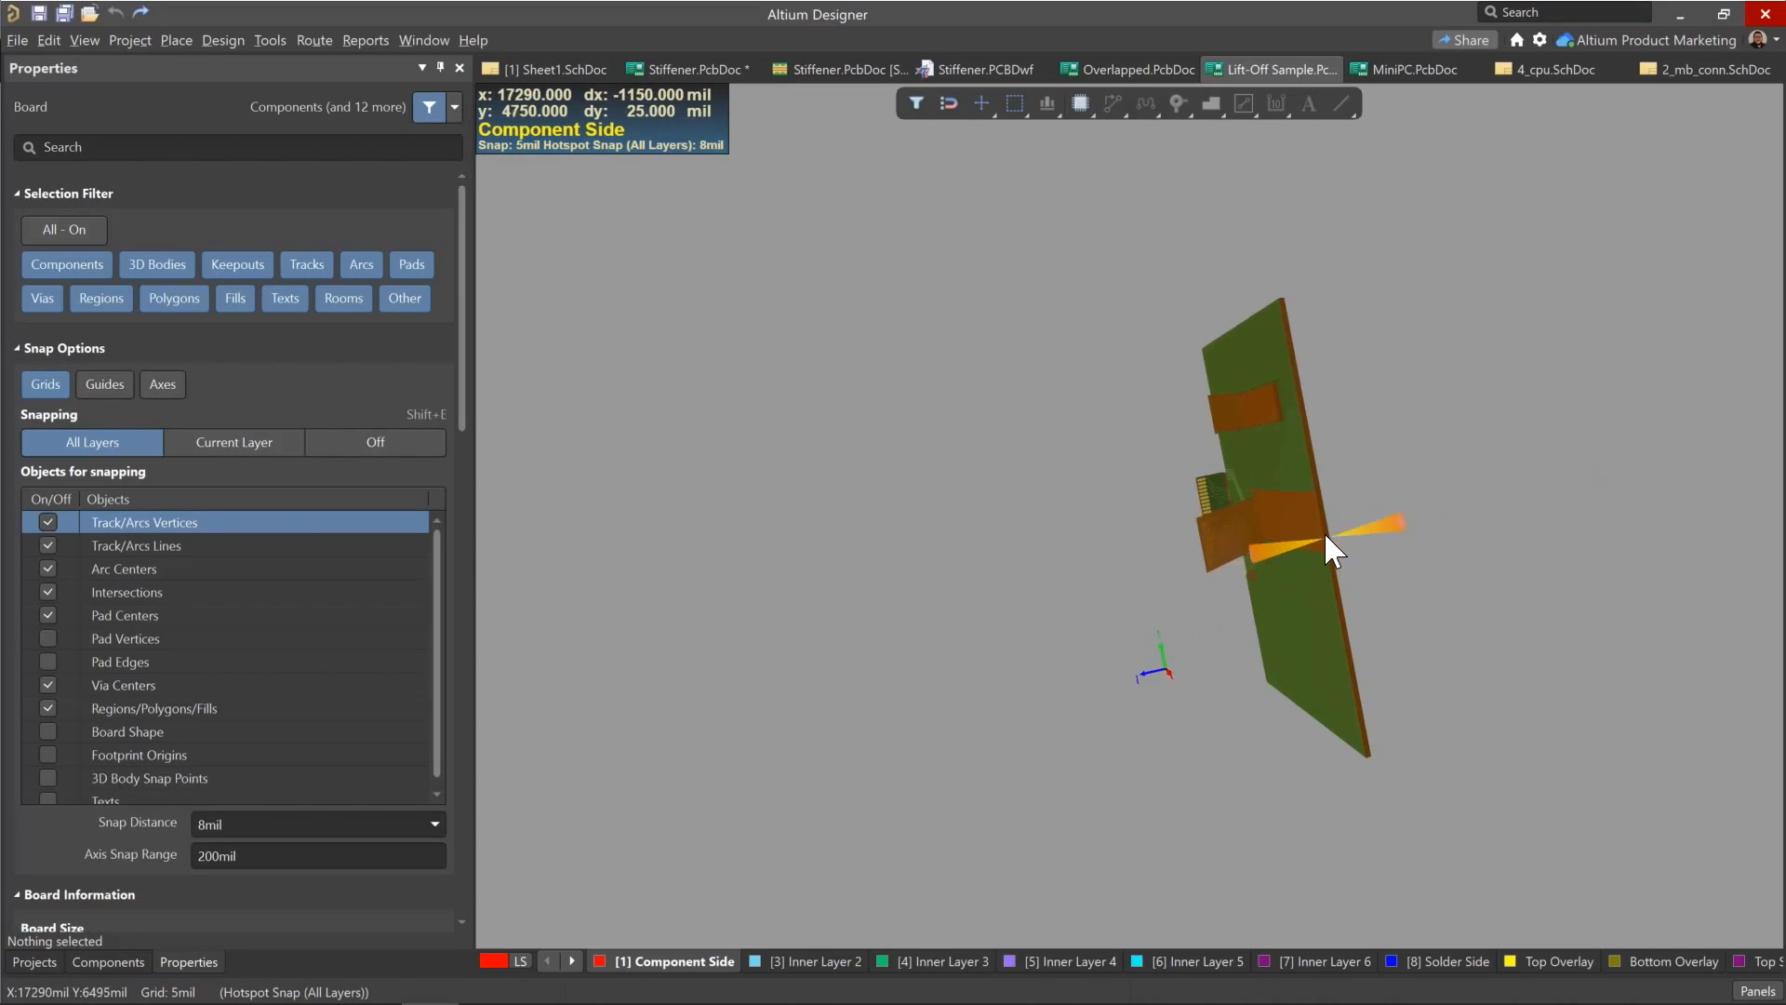
scroll(1325, 532, up, 3)
scroll(1320, 688, down, 2)
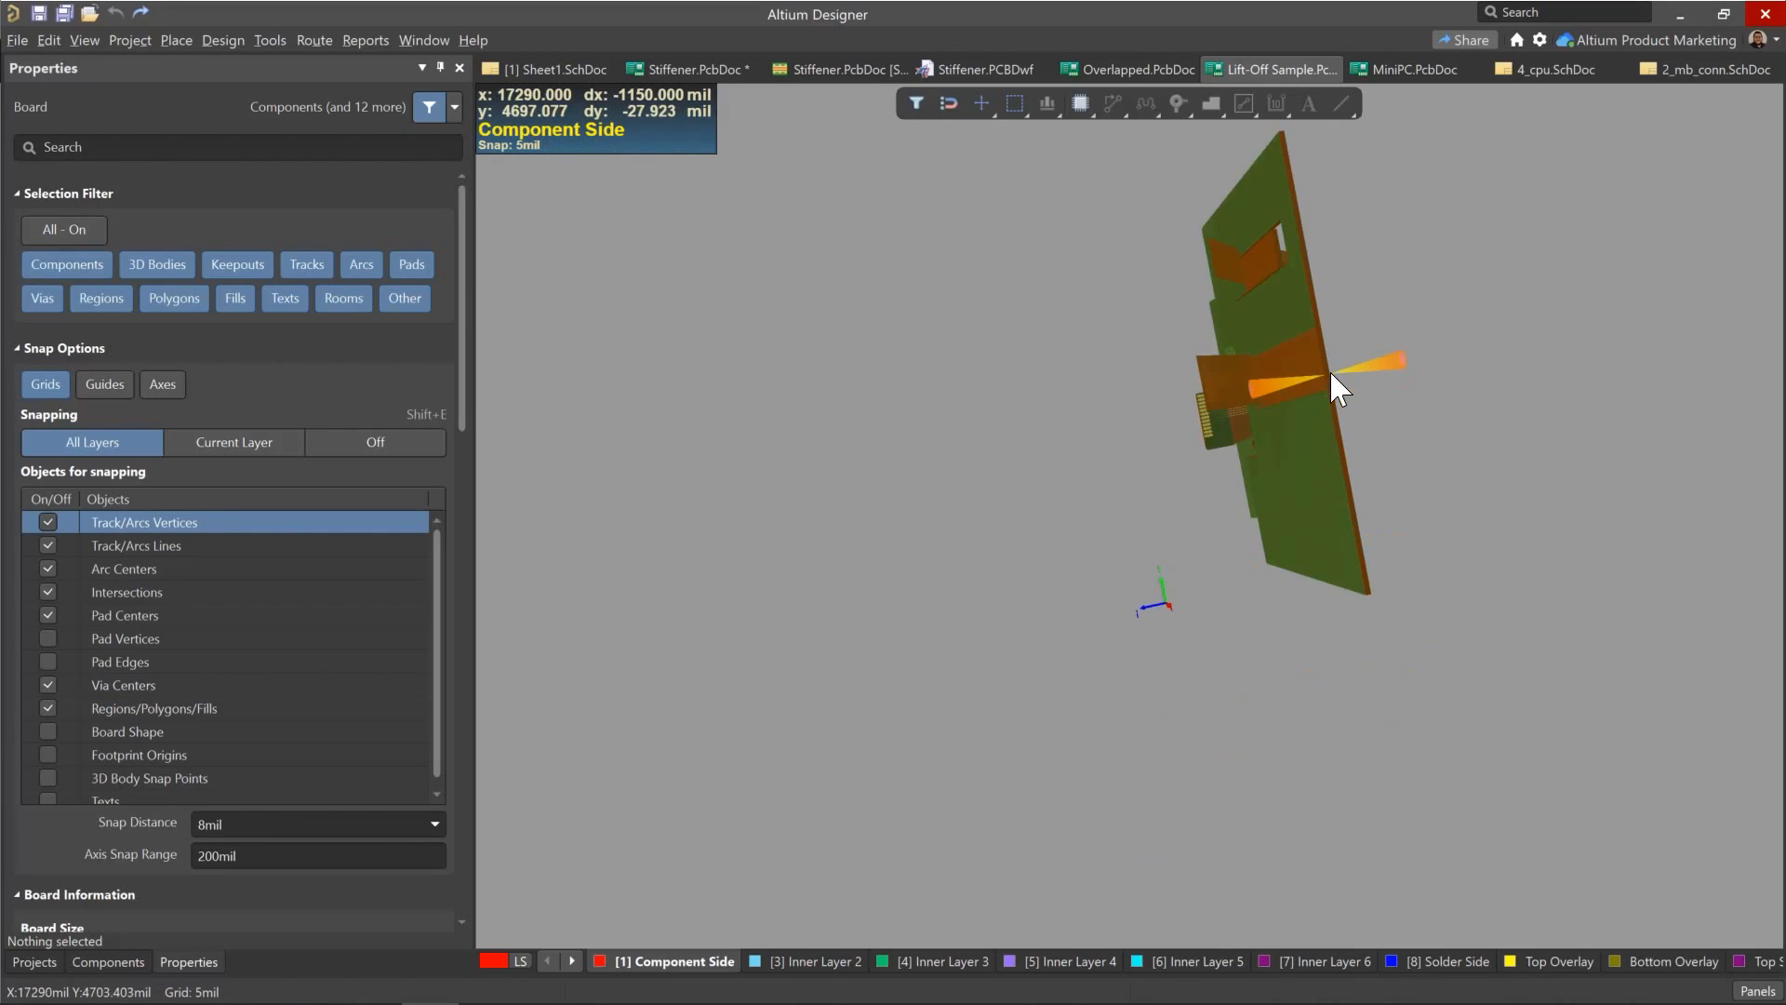
ctrl+scroll(1312, 372, up, 2)
ctrl+scroll(1298, 372, up, 5)
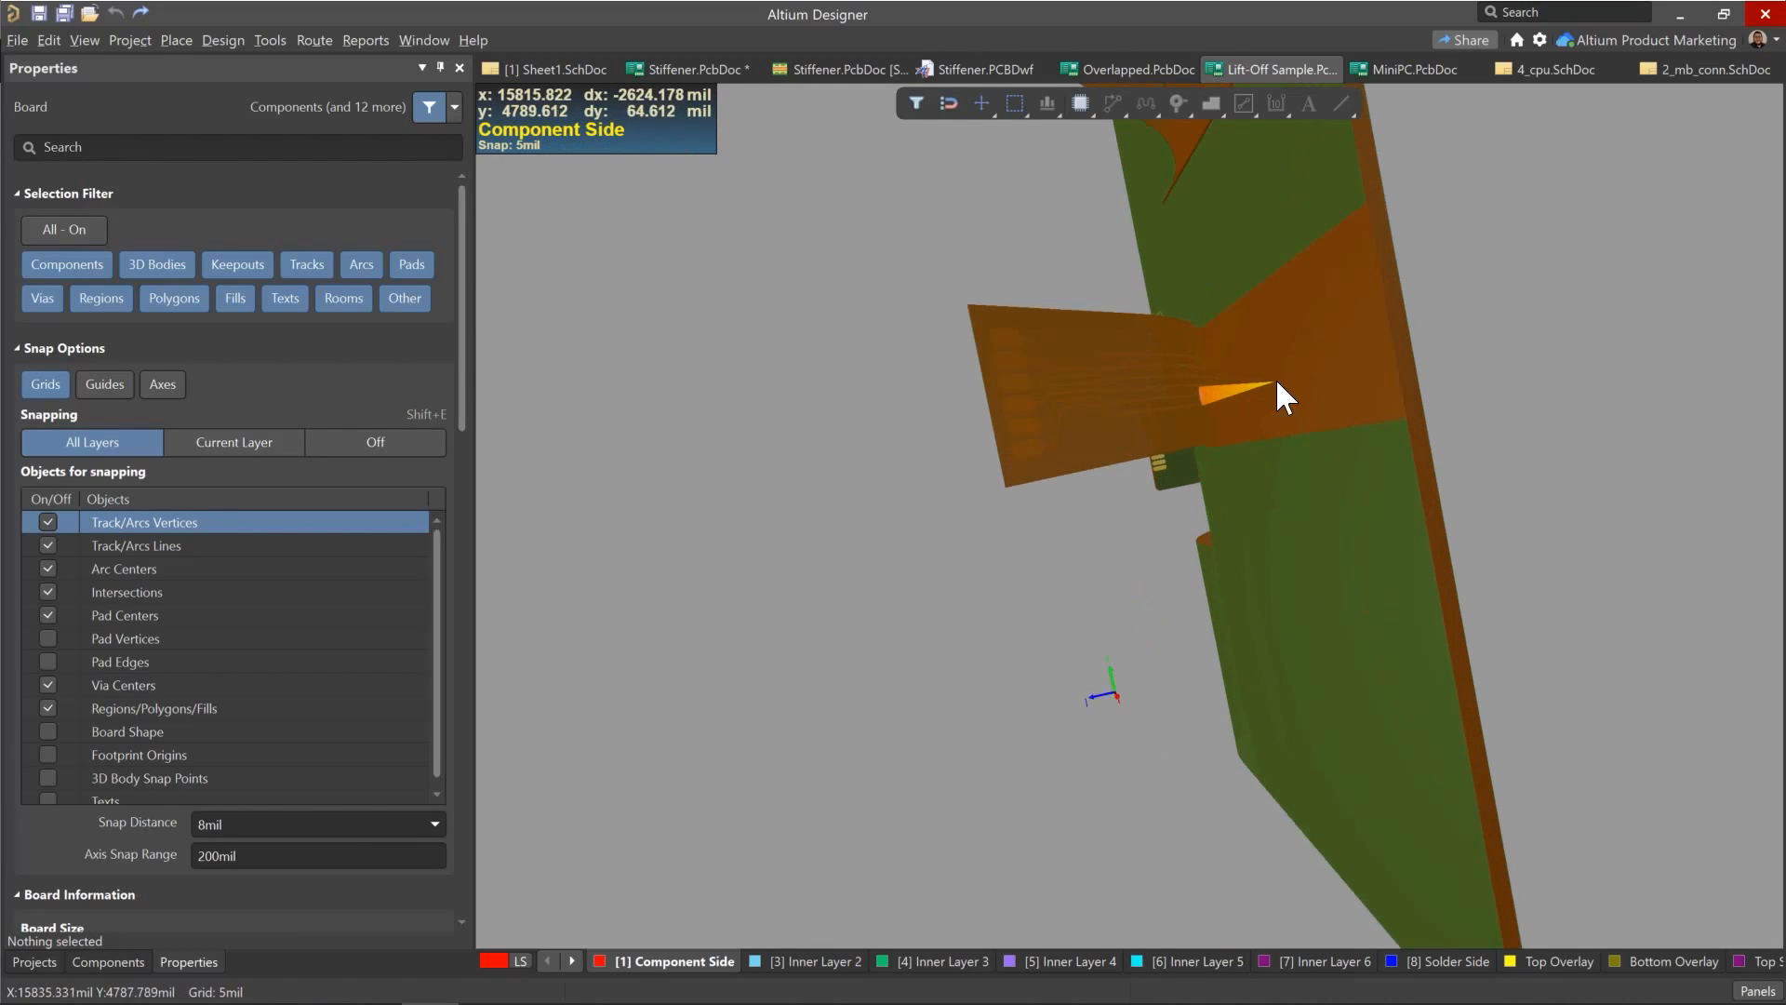
Step: Examine the second lift-off flex region above the tail, unfold the board and inspect that region from the flipped side
right_drag(1308, 280, 1306, 424)
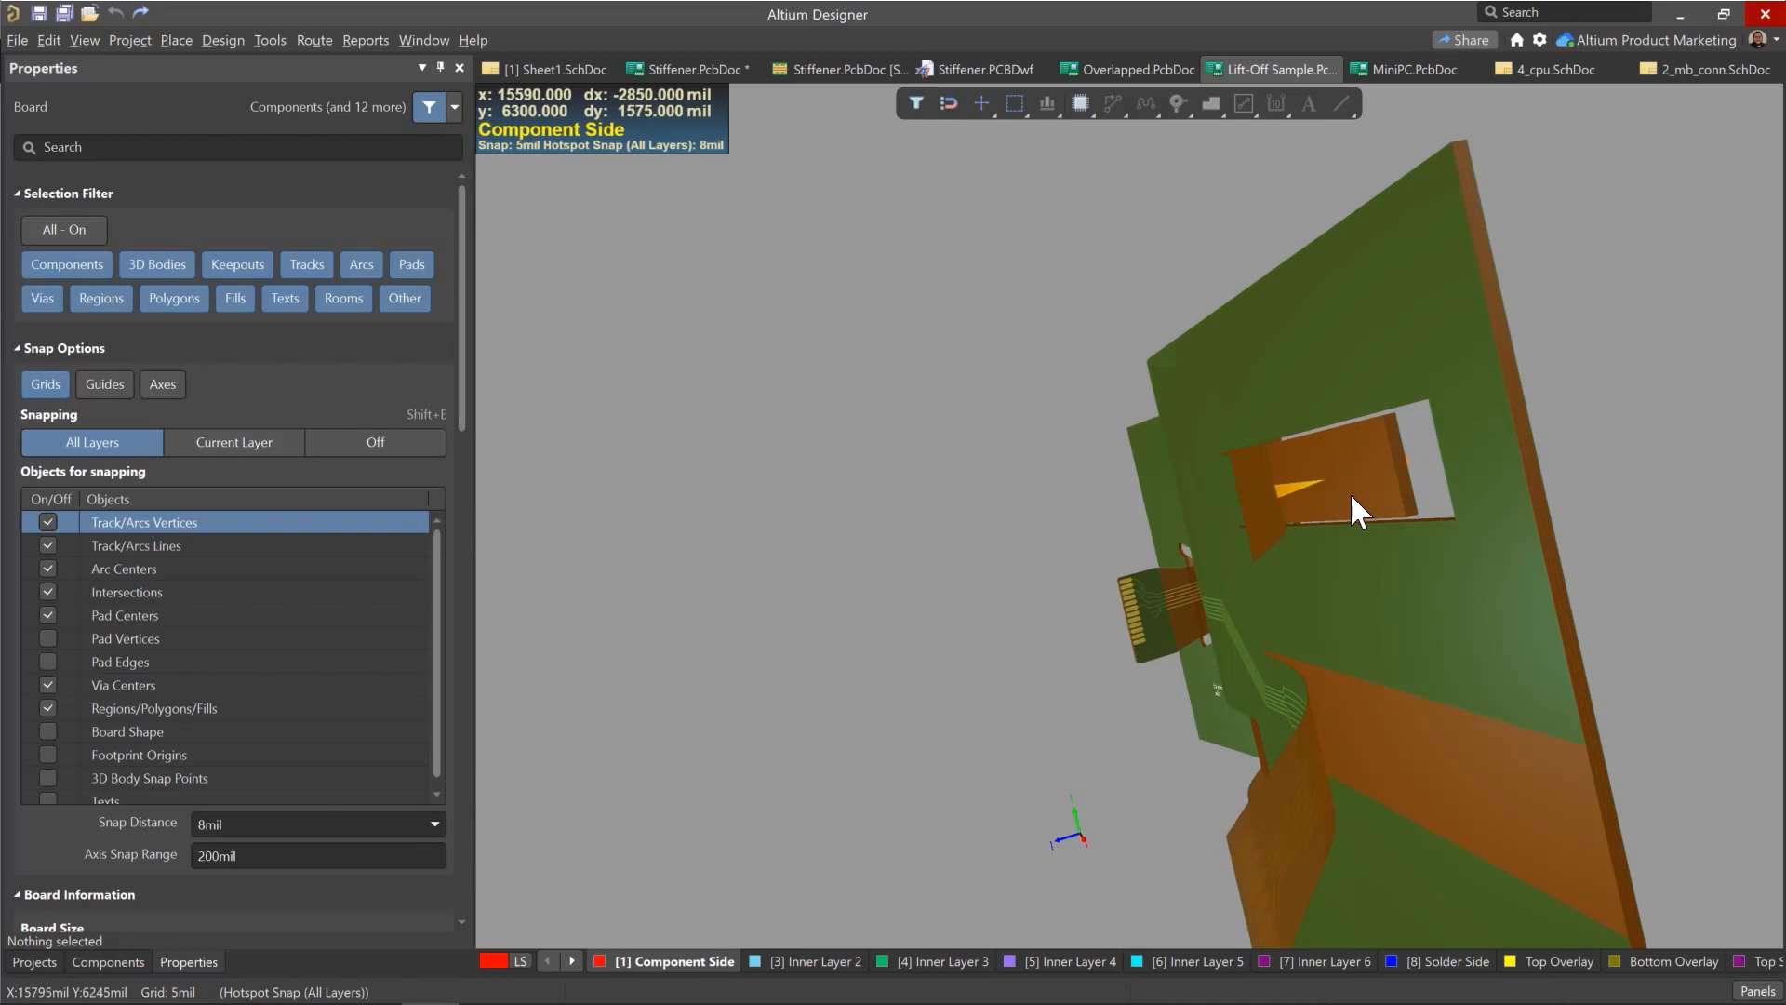
key(5)
shift+right_drag(1531, 543, 1354, 583)
right_drag(1487, 574, 1296, 491)
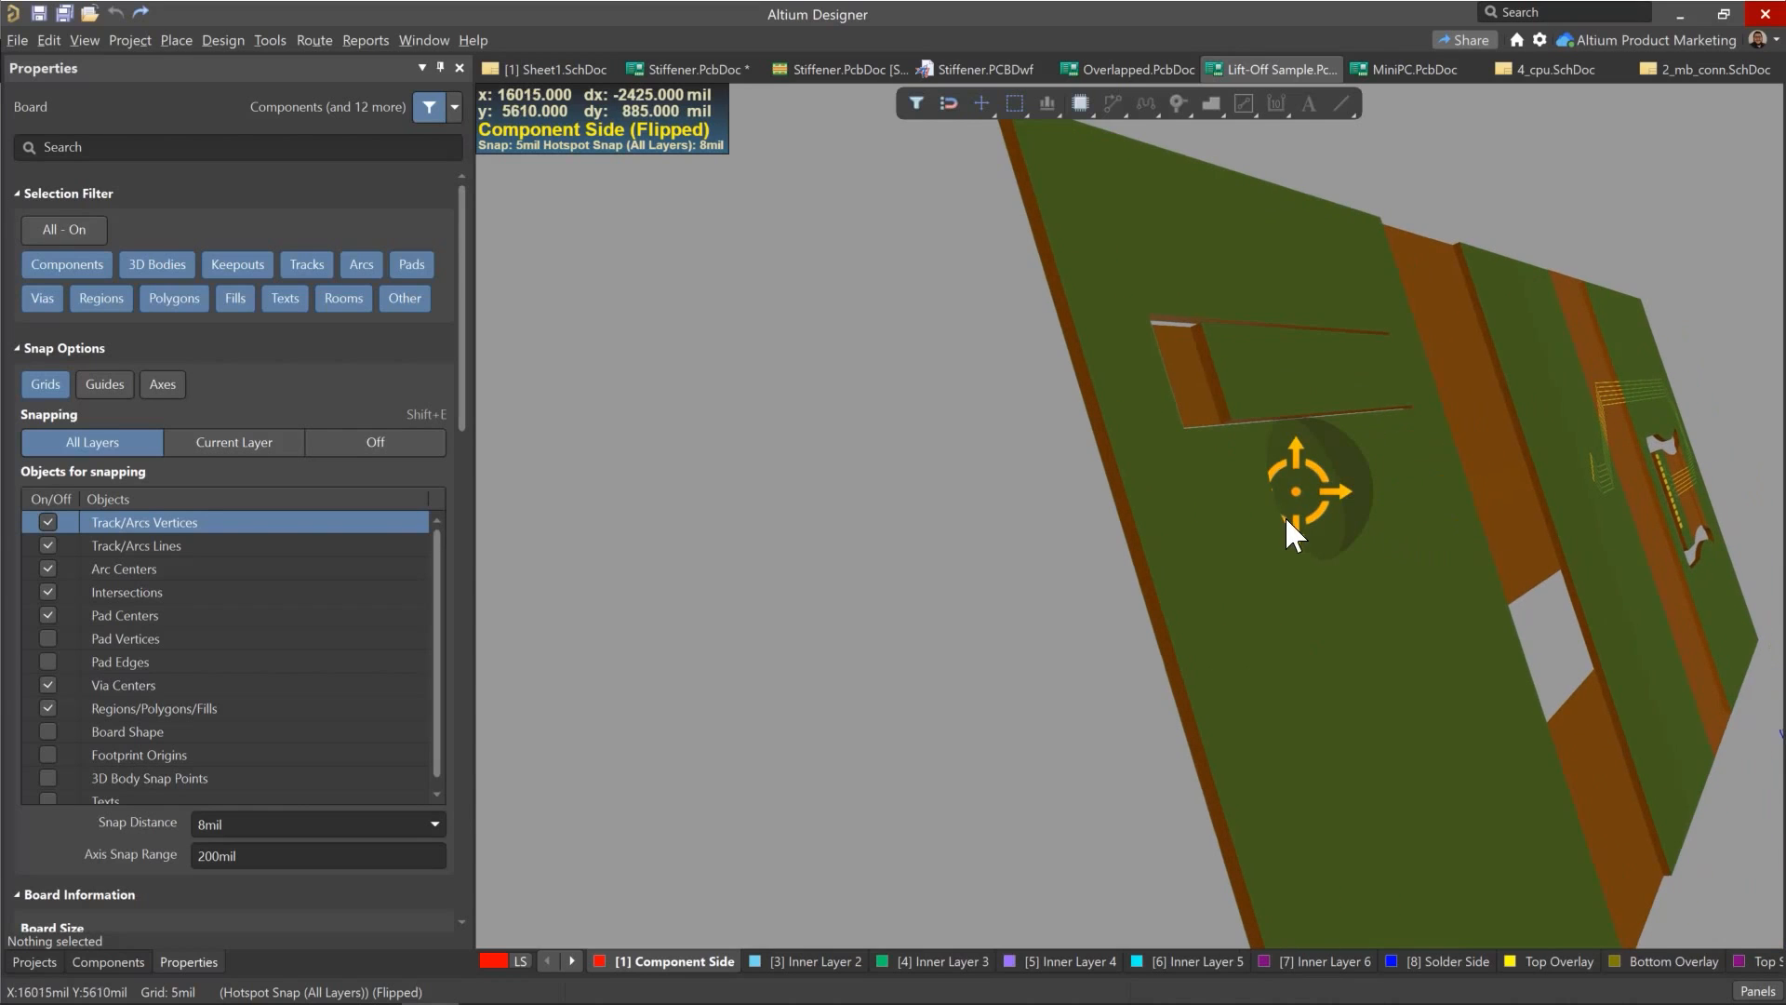
shift+right_drag(1219, 550, 997, 609)
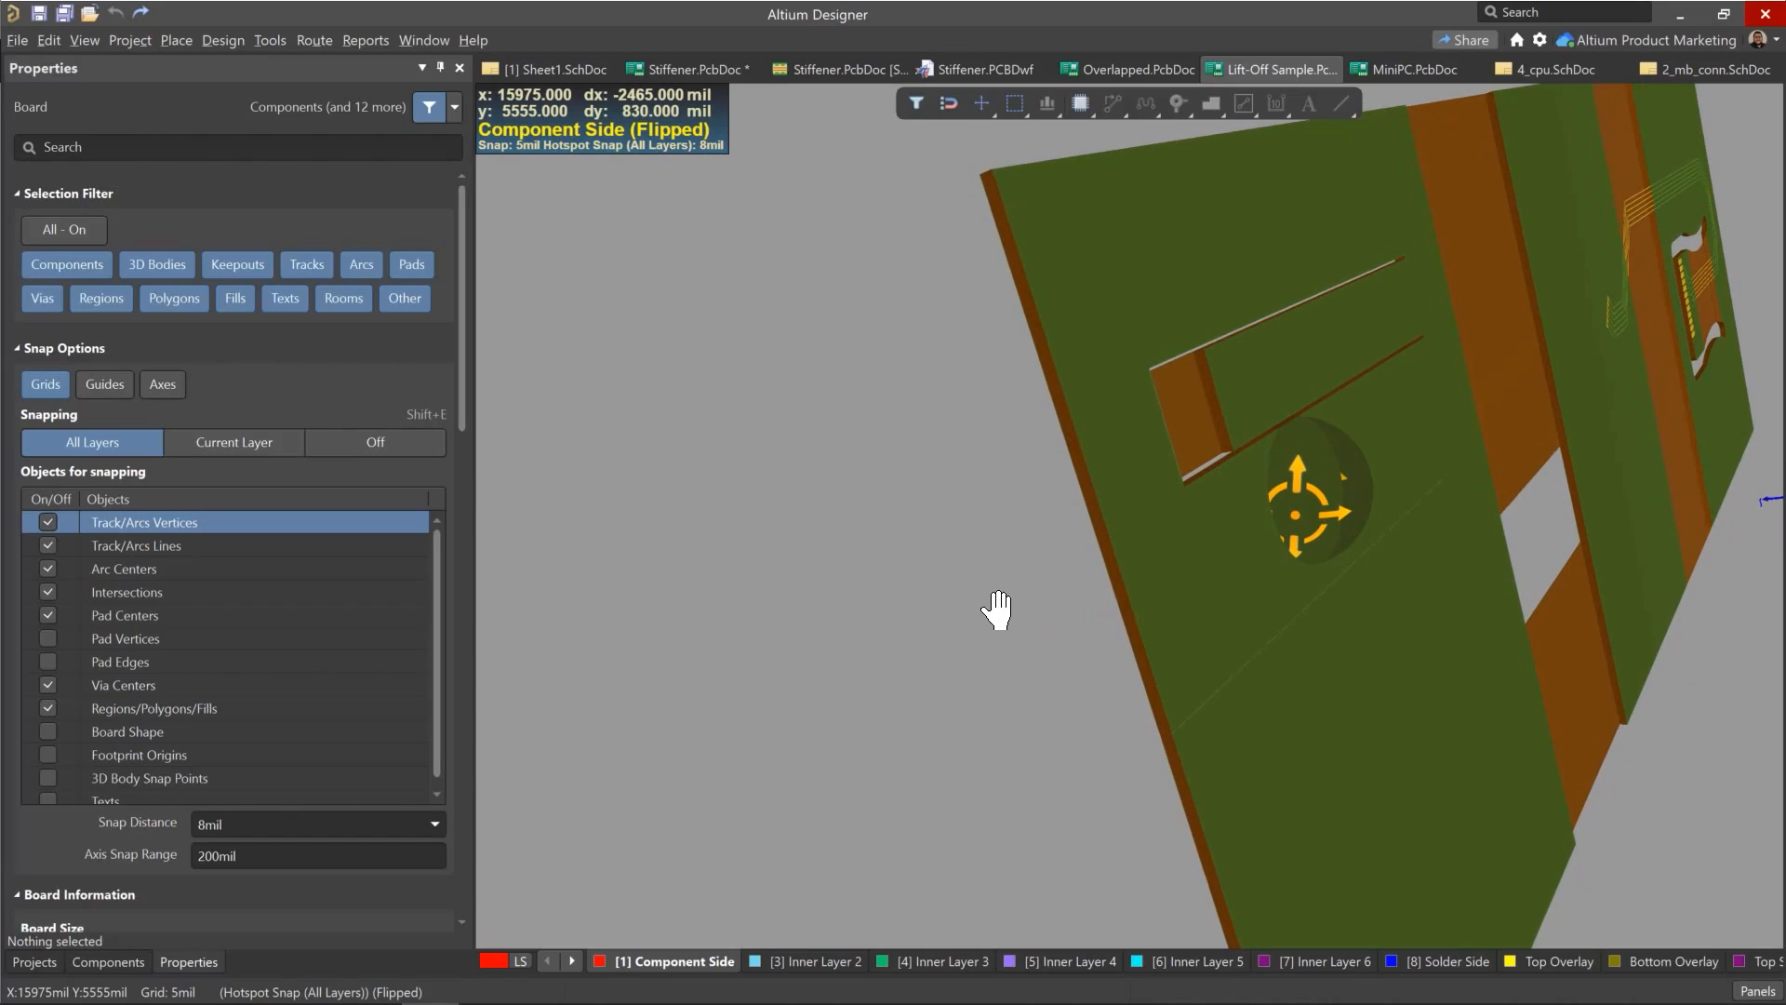
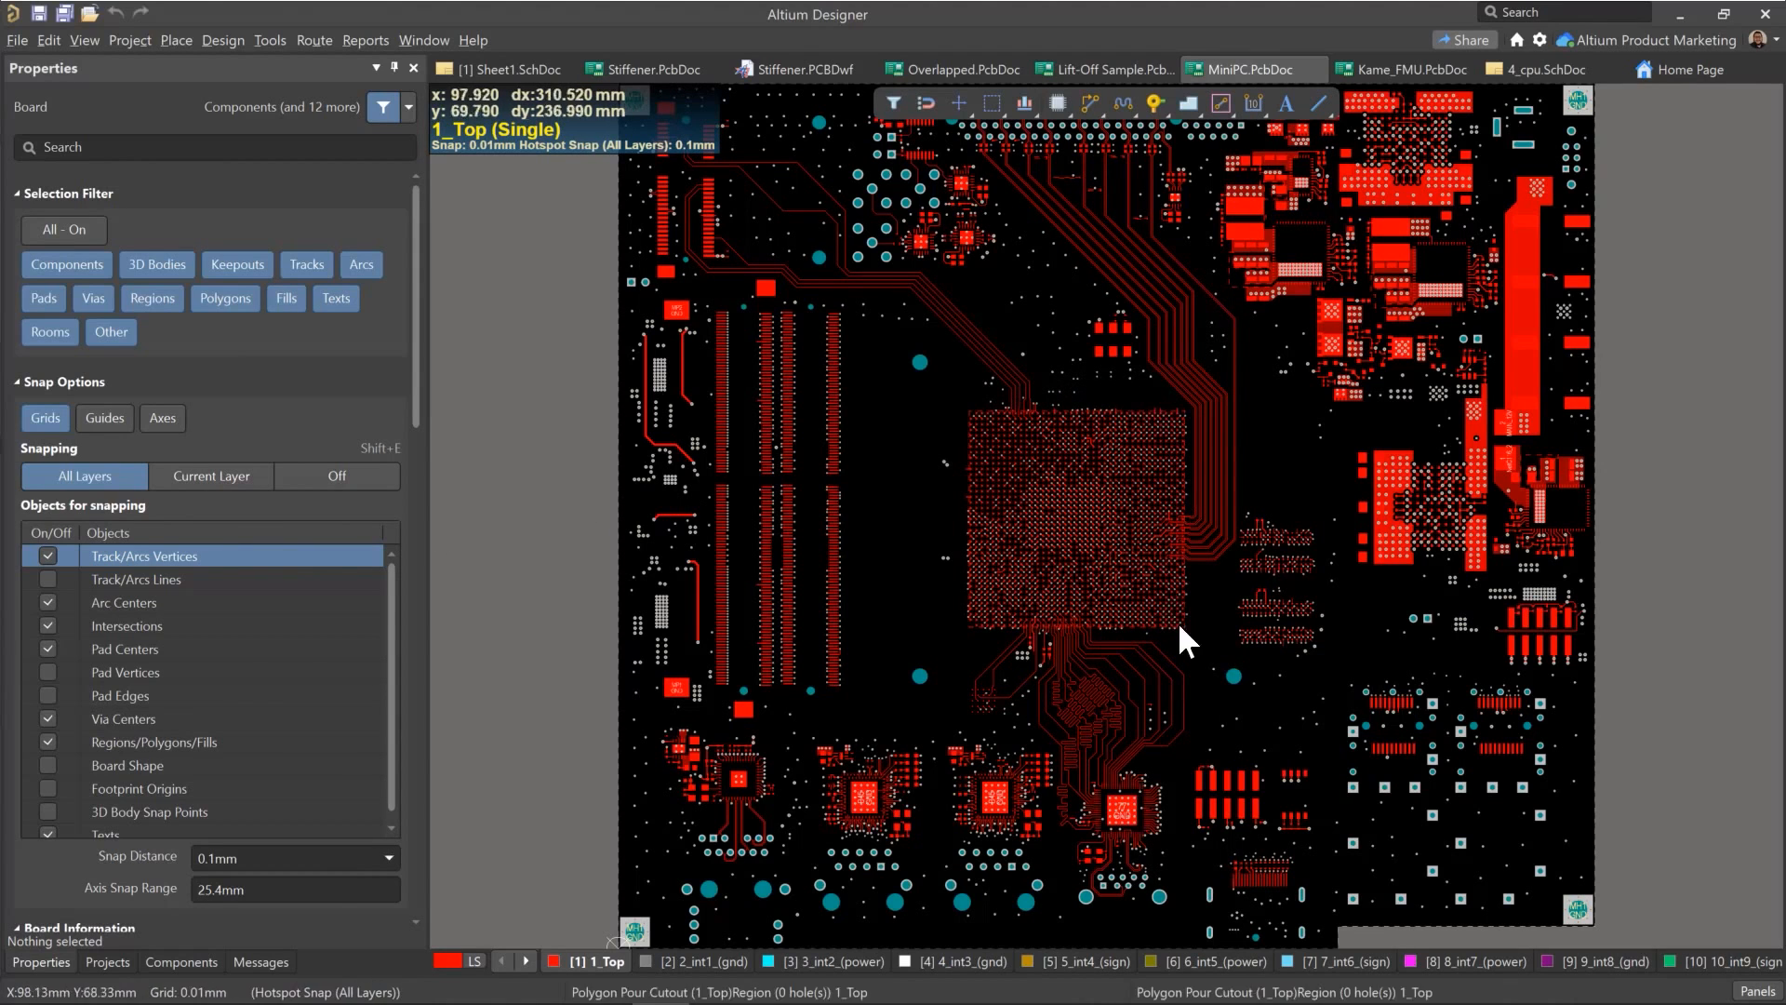
Step: Examine the traces and existing tuning accordions below the central BGA on the 1_Top layer of the MiniPC board
ctrl+scroll(1184, 700, up, 4)
ctrl+scroll(1142, 642, up, 3)
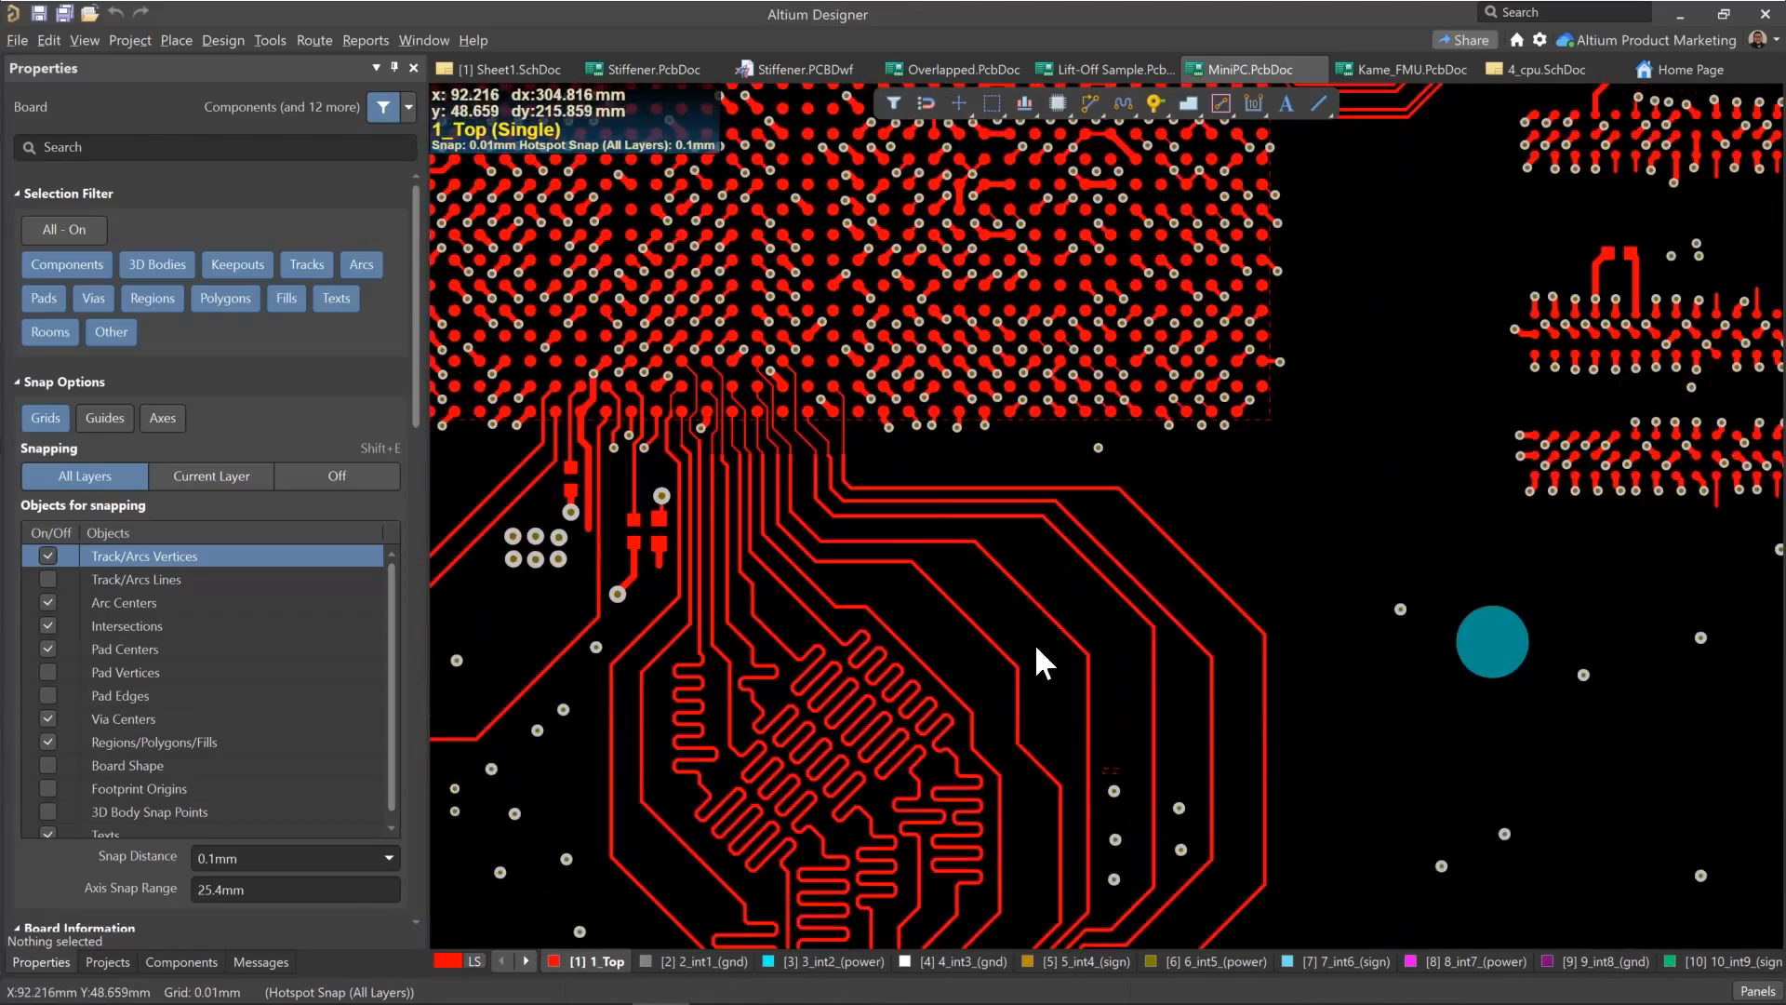
ctrl+scroll(1058, 578, up, 2)
scroll(1123, 605, down, 2)
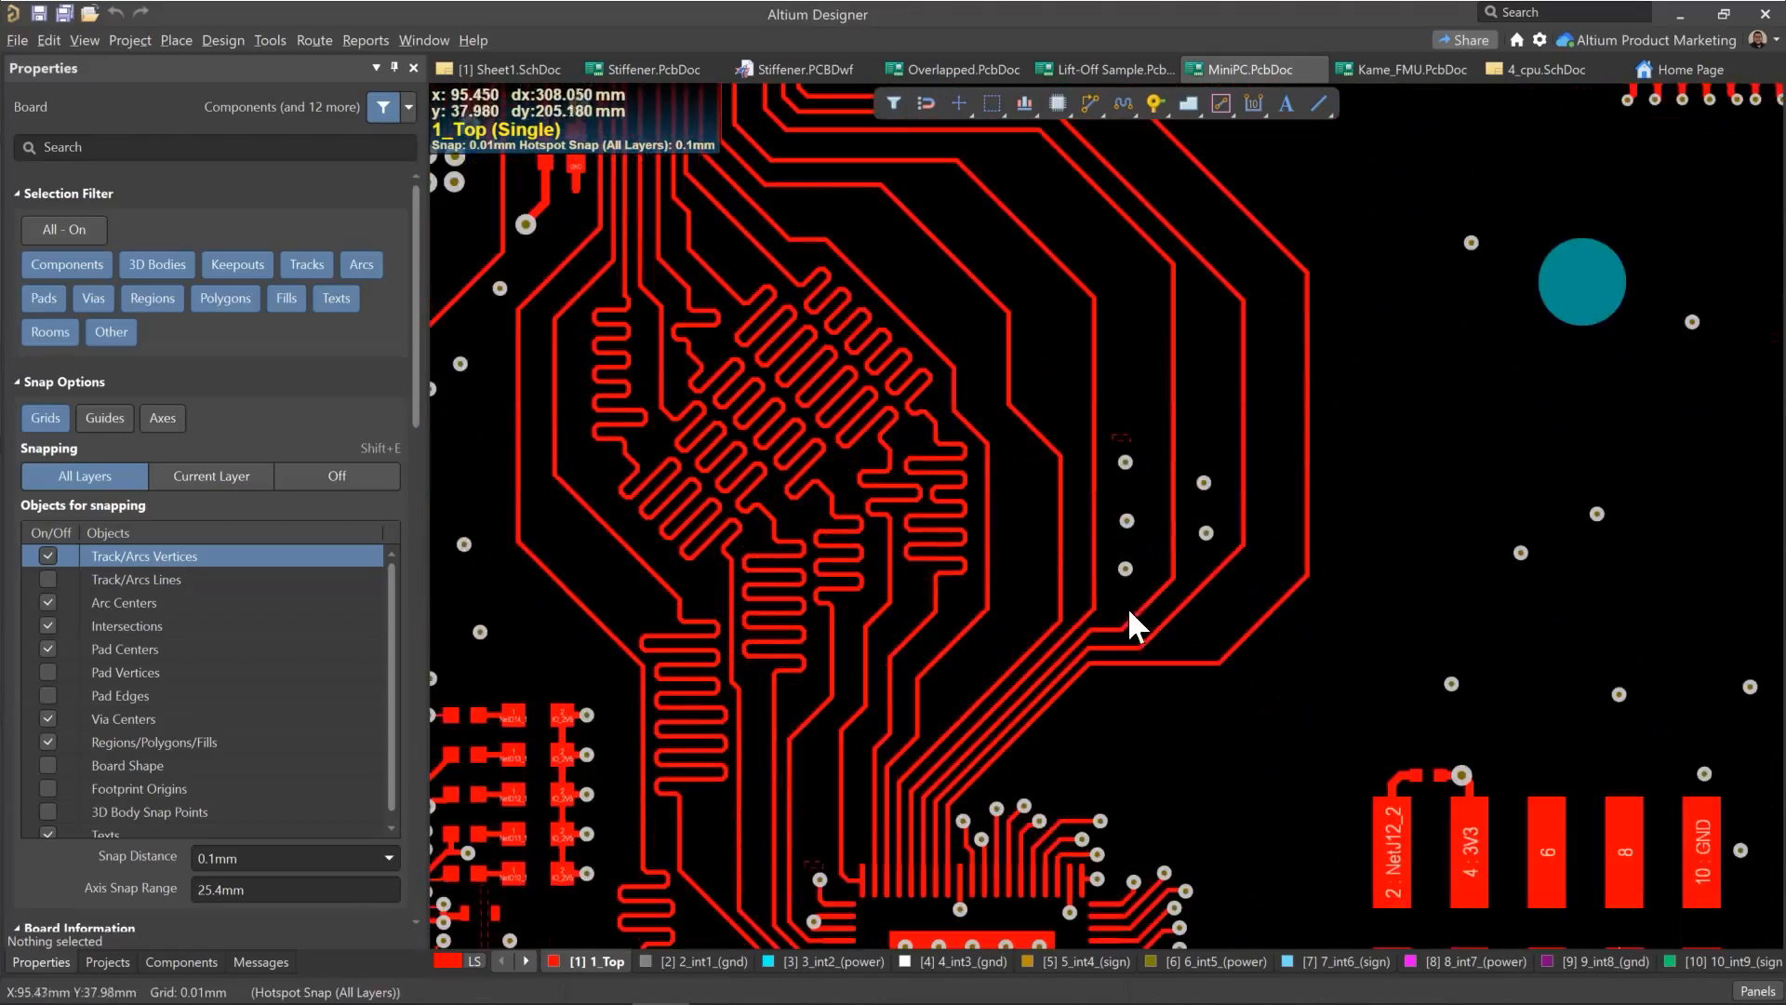
ctrl+scroll(1151, 562, down, 1)
scroll(1139, 411, up, 1)
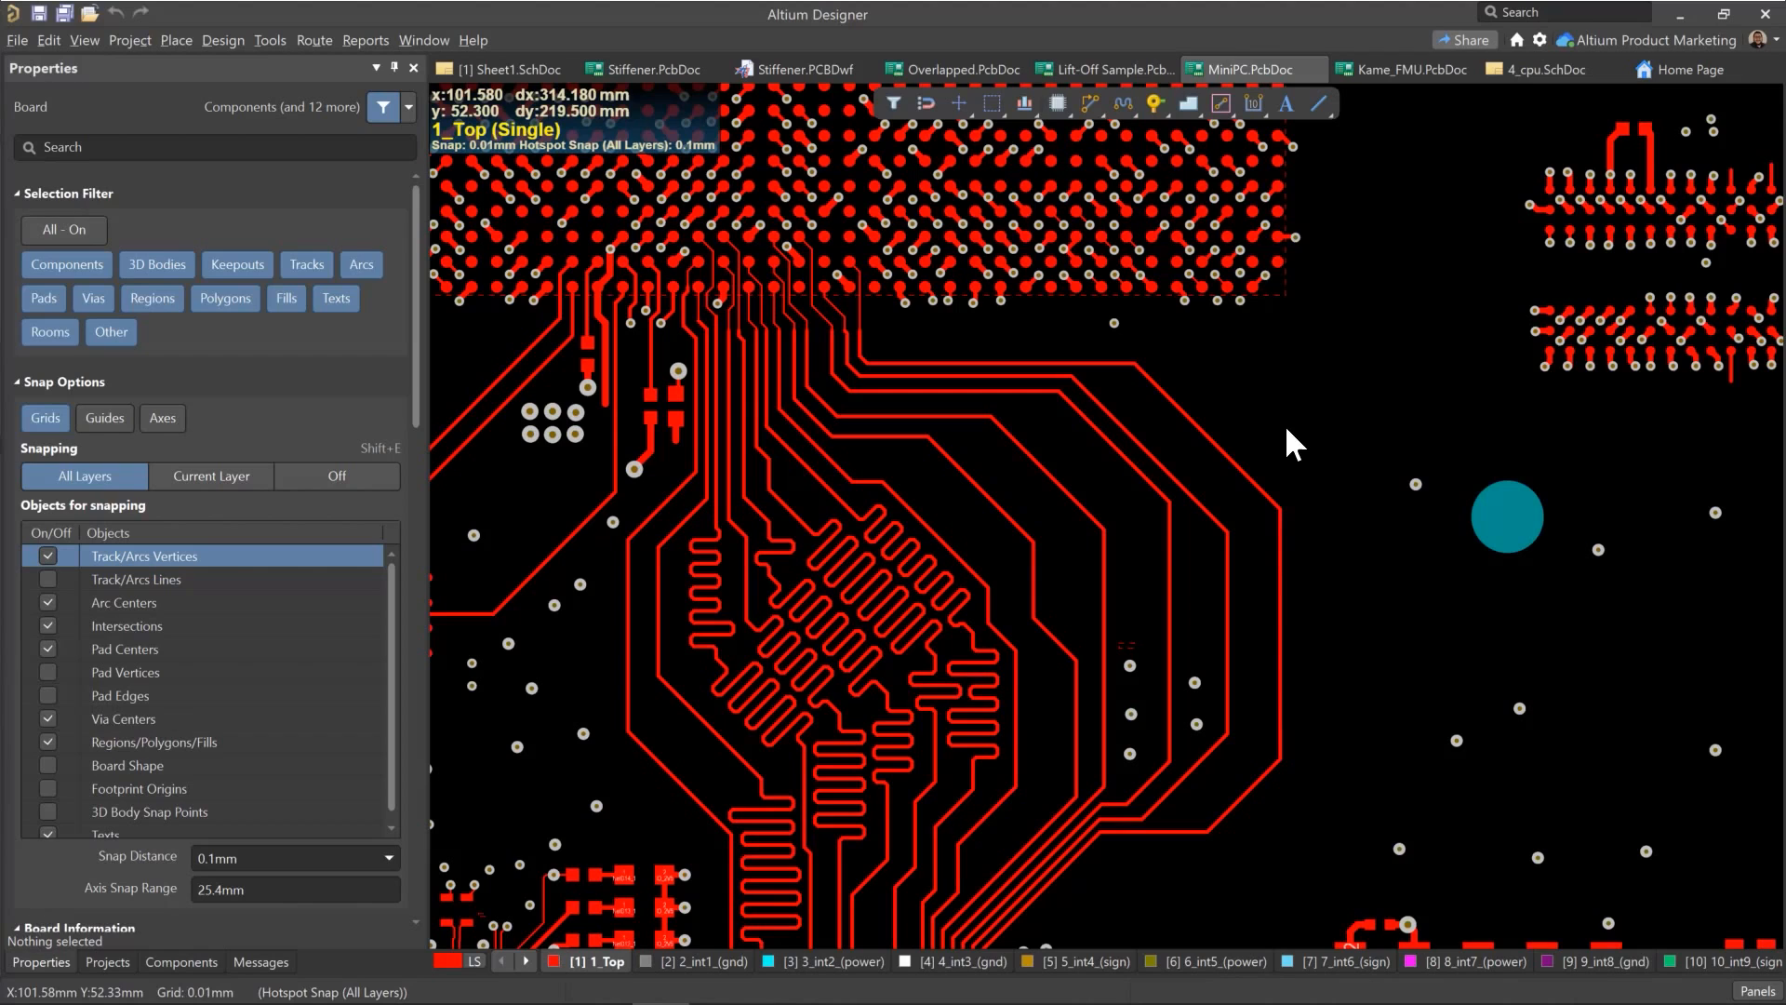
Step: Add an accordion with Interactive Length Tuning to the outermost diagonal trace of net USB3_D24, using the Length_USB3 rule's 90 mm target
click(1086, 104)
right_click(1109, 117)
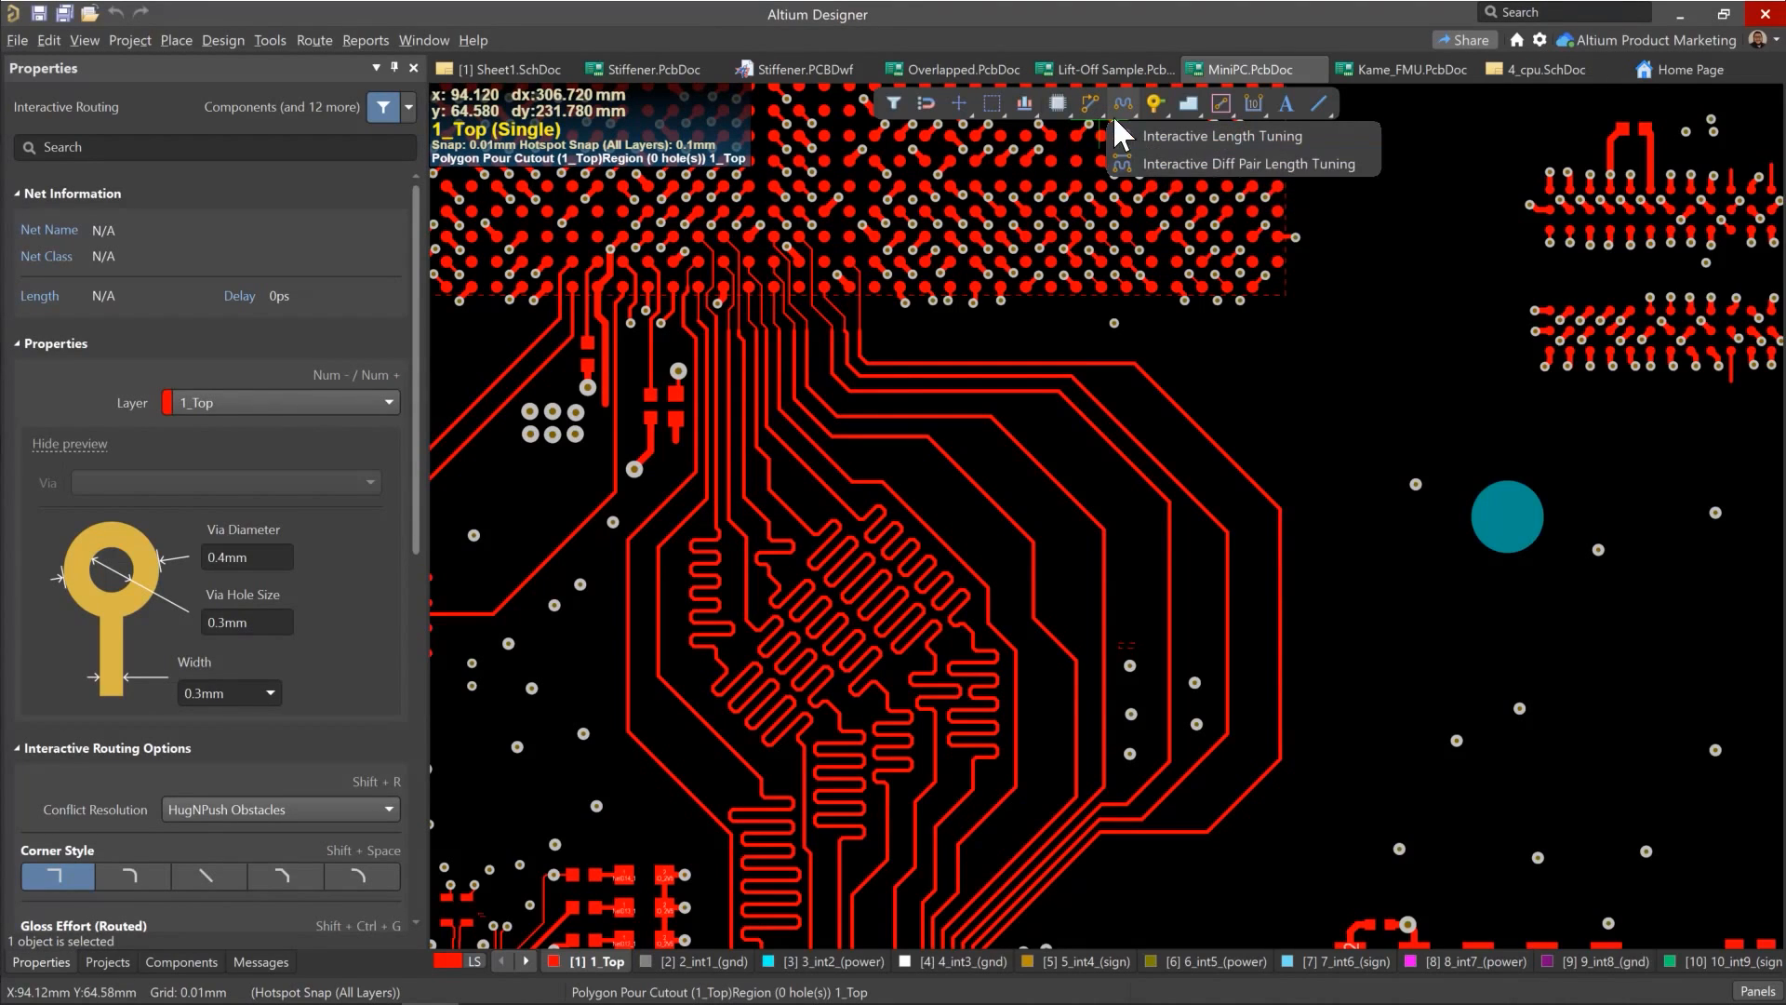
click(1128, 104)
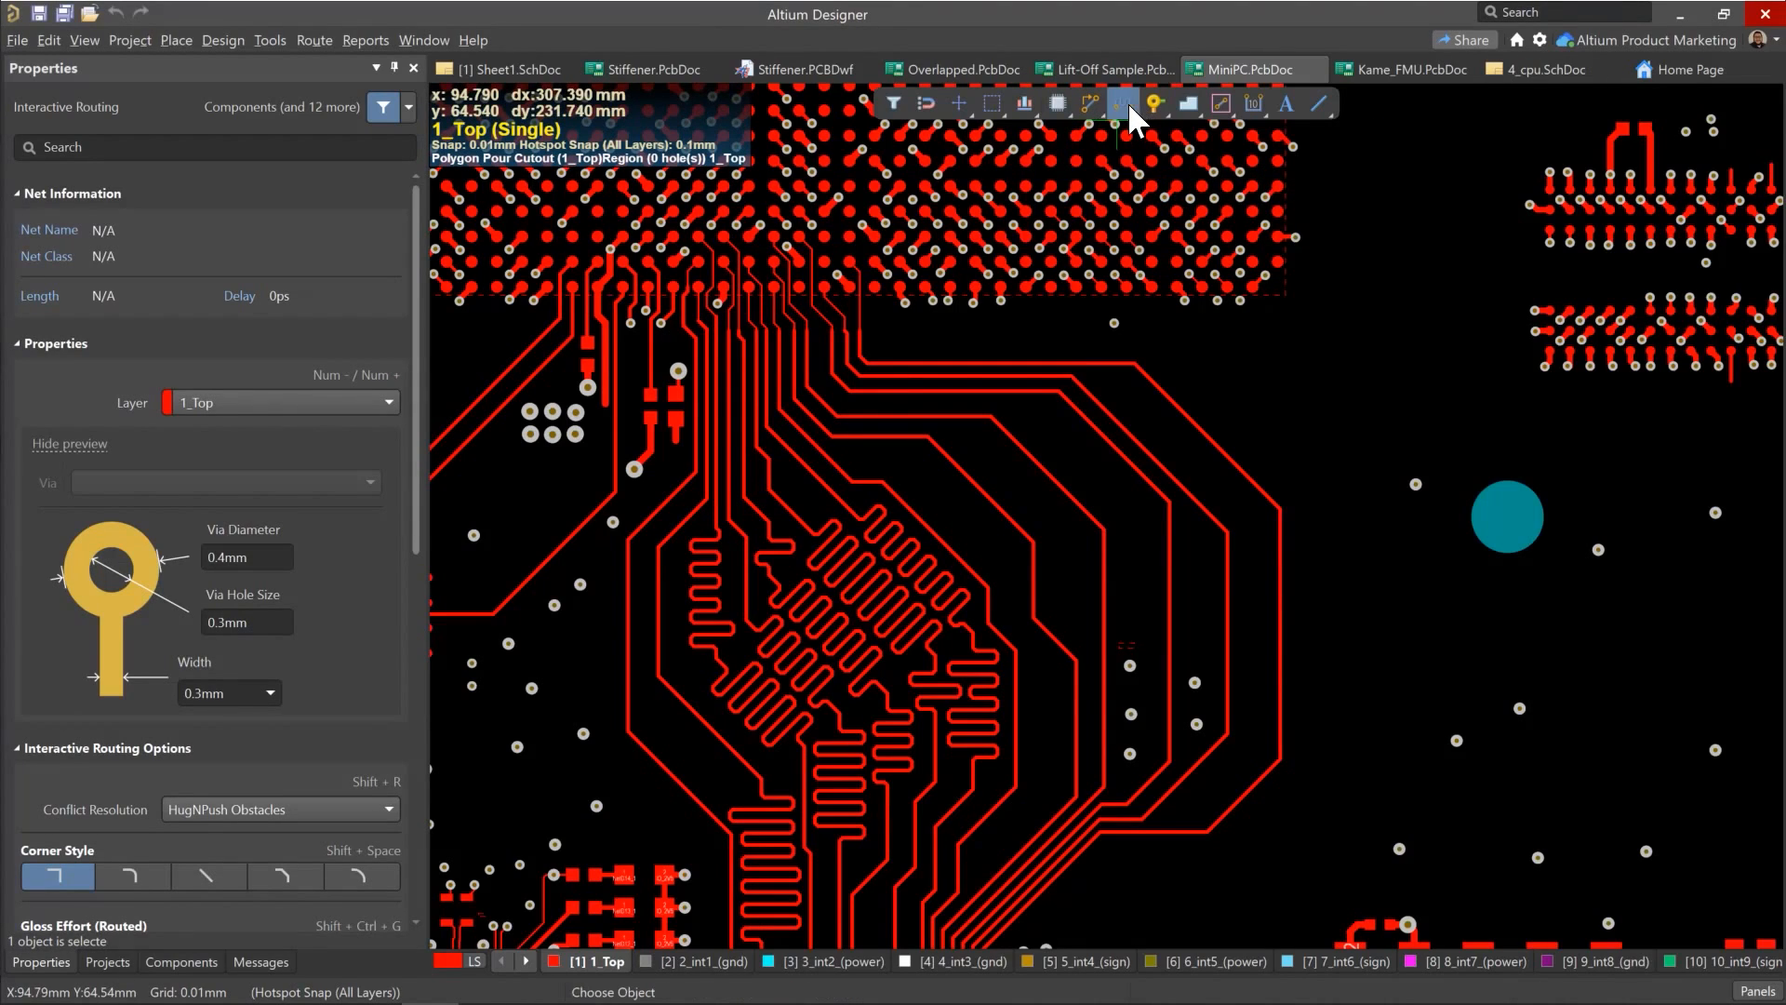
key(Escape)
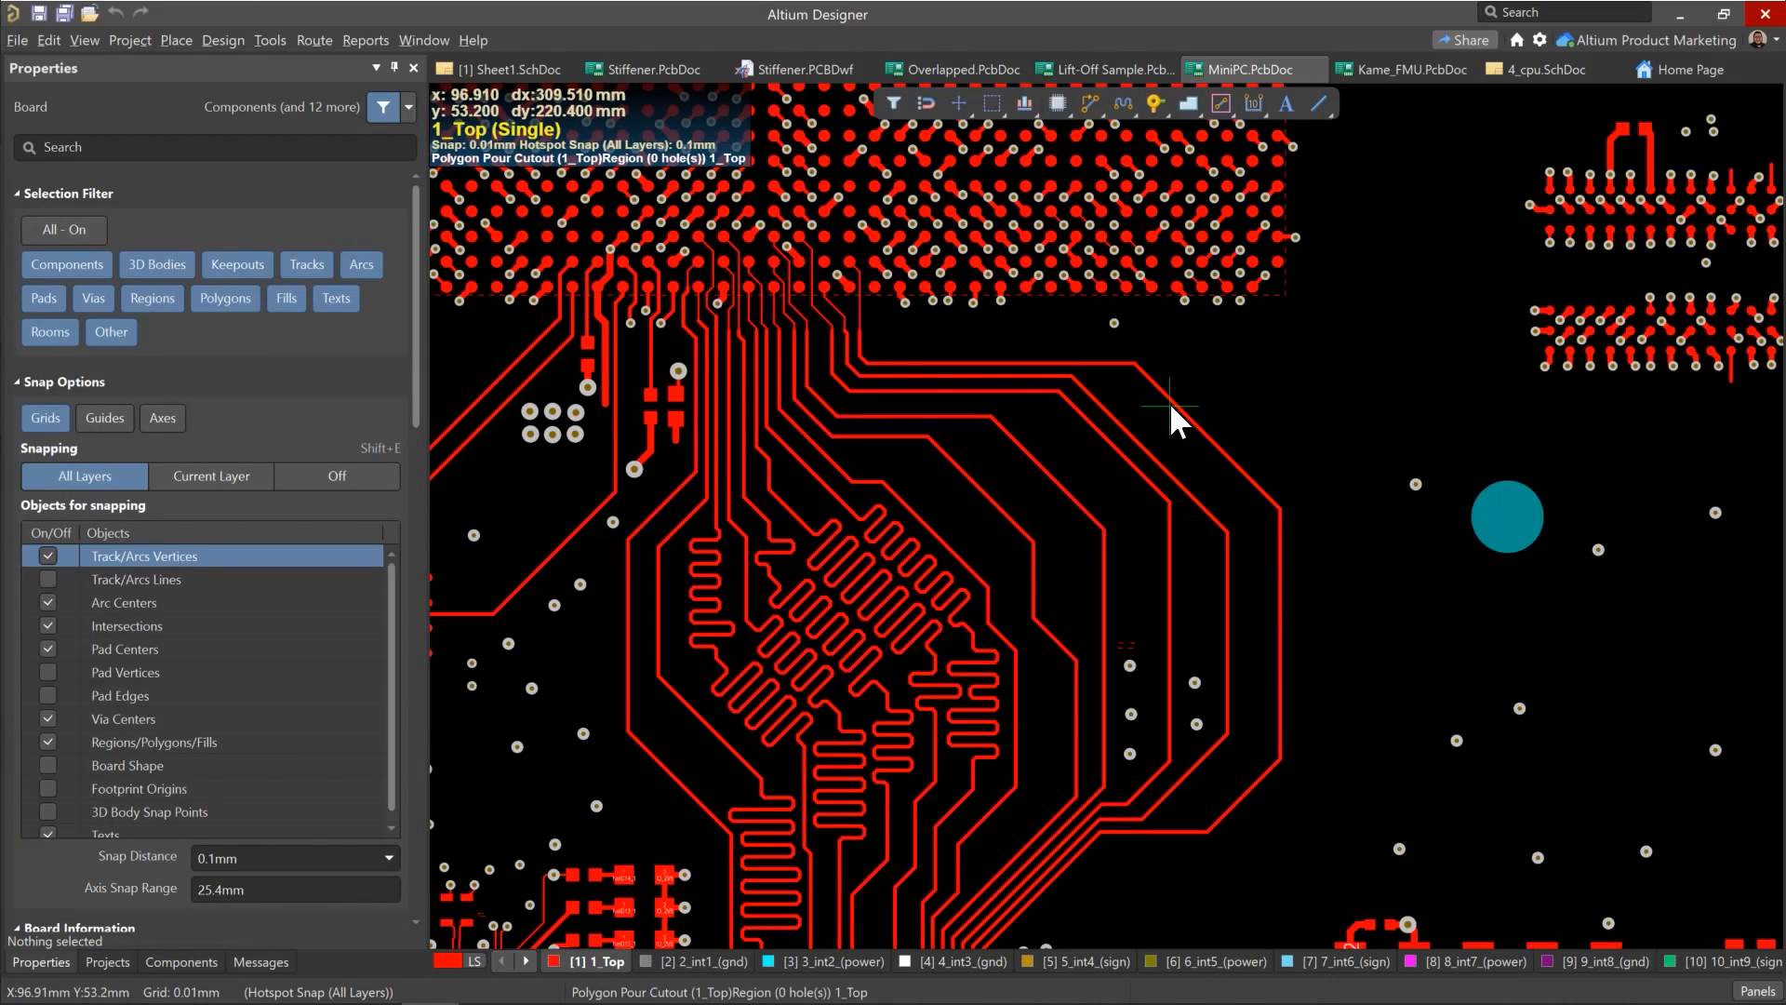
key(t)
key(r)
click(1170, 402)
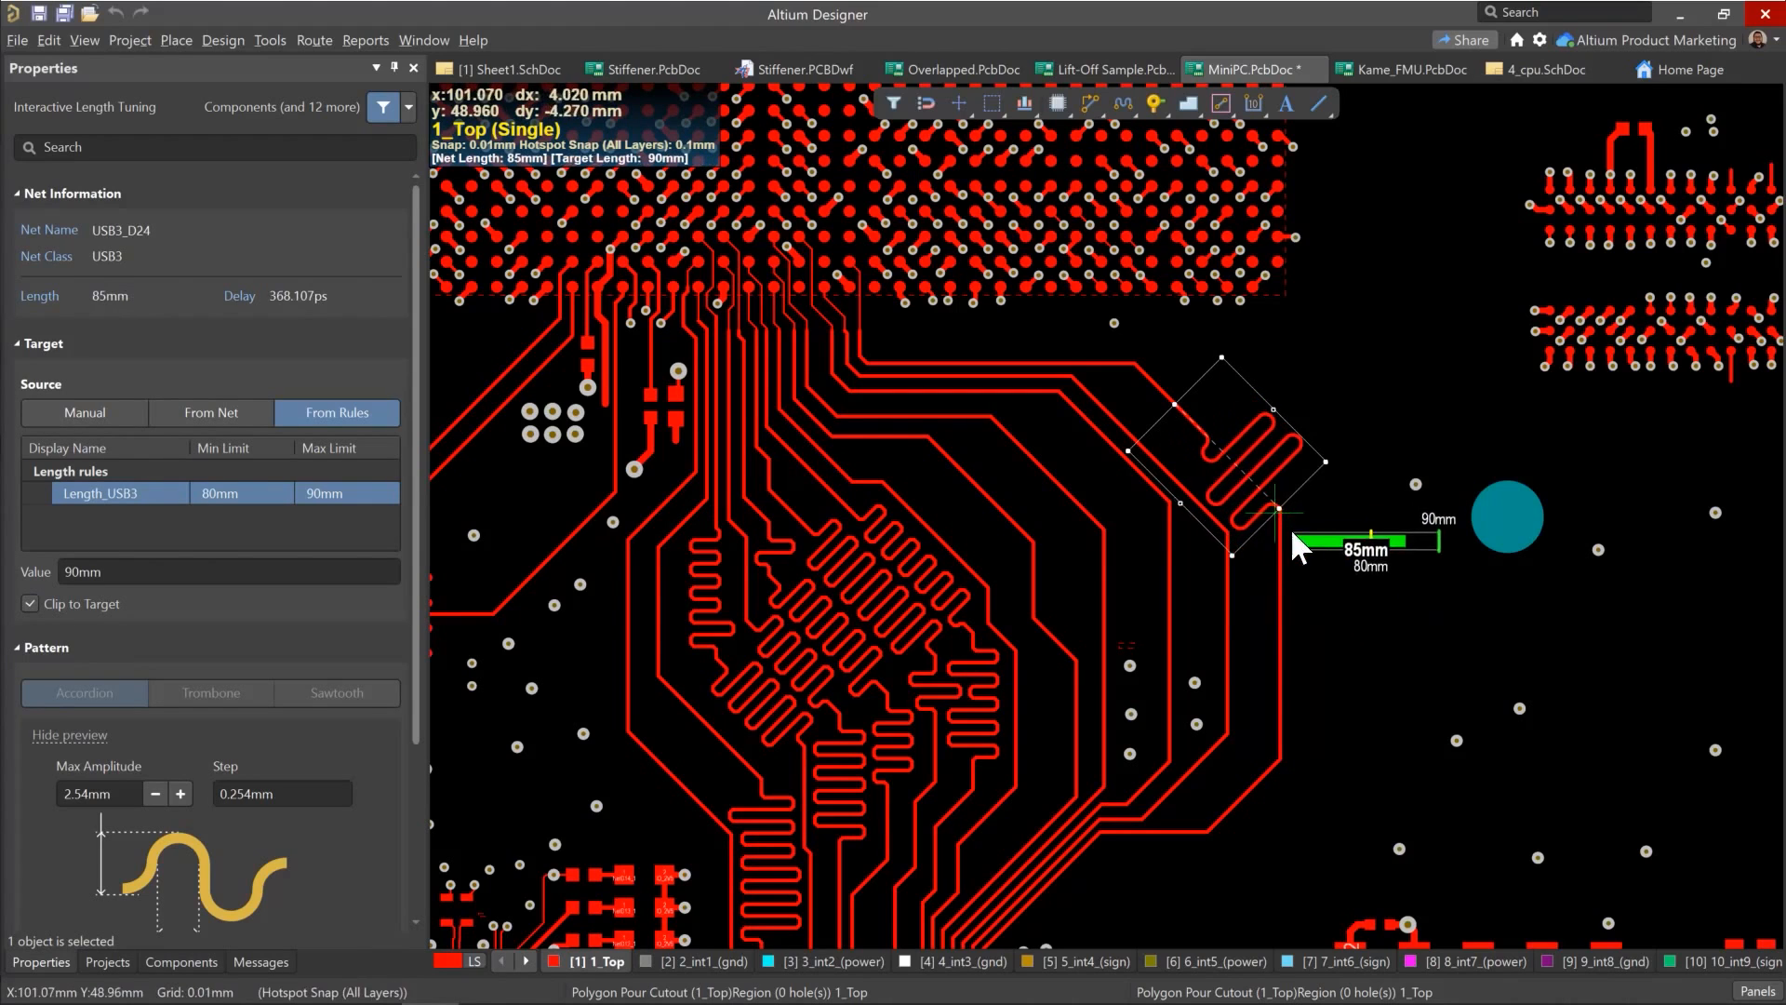
click(1335, 573)
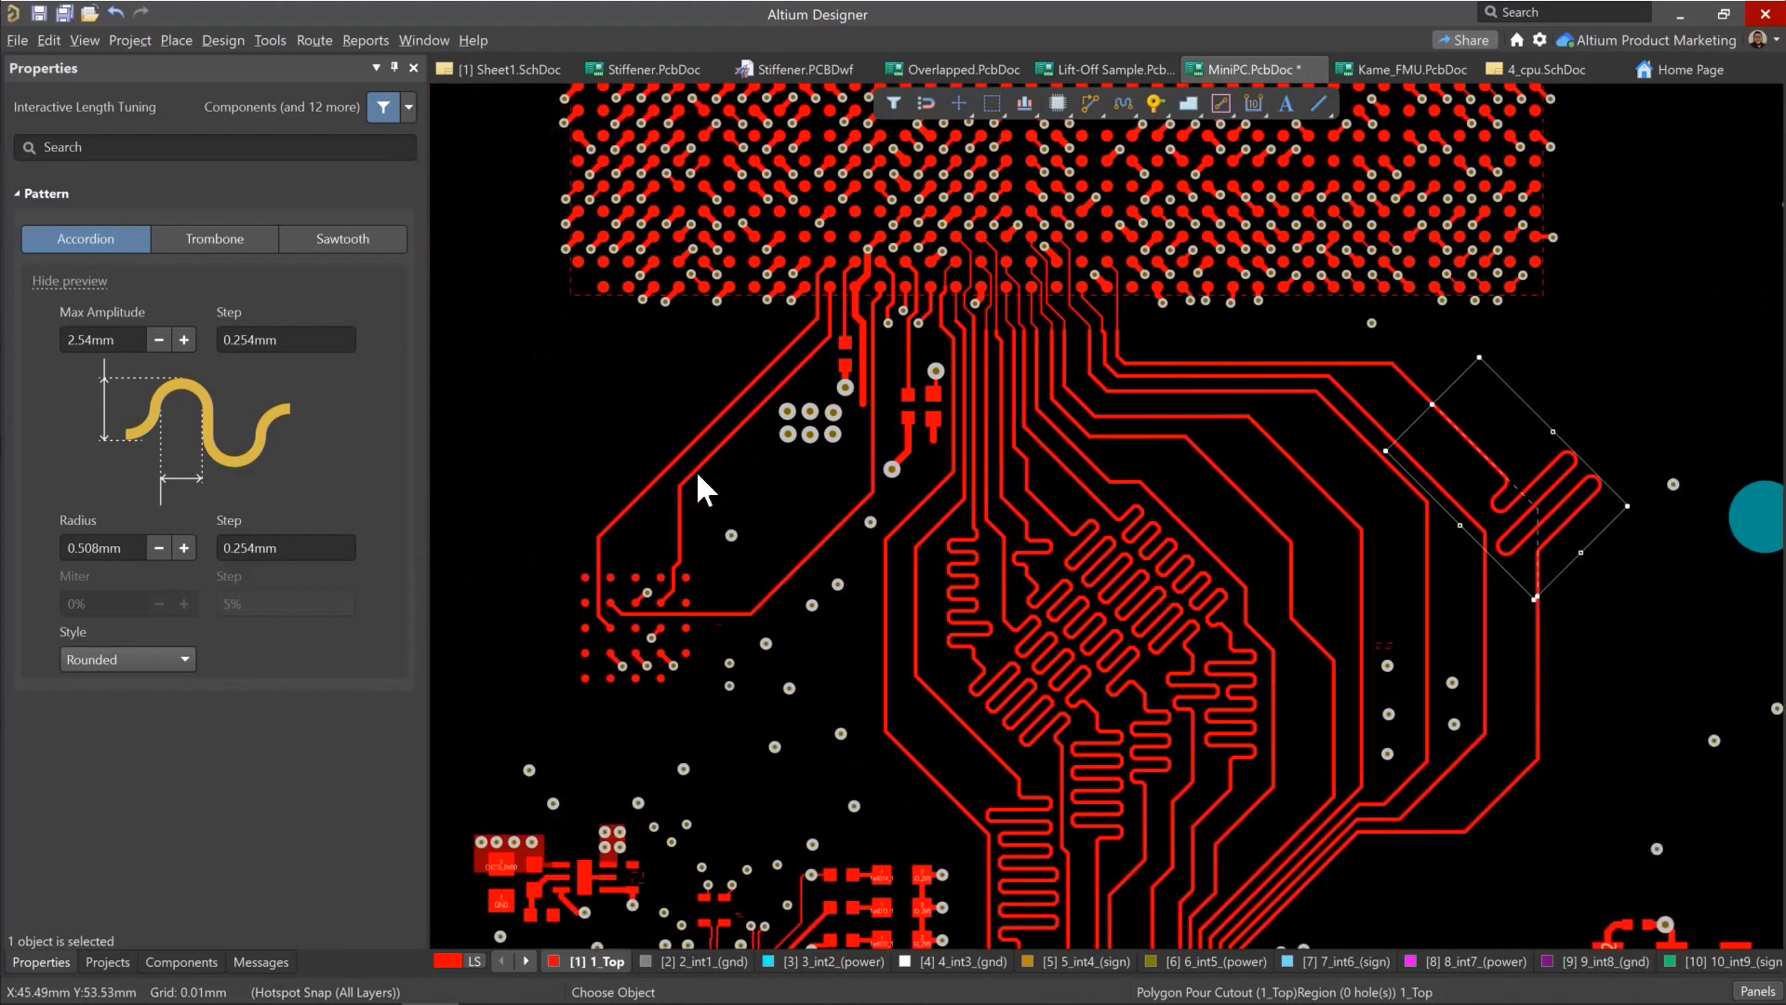
right_click(1676, 592)
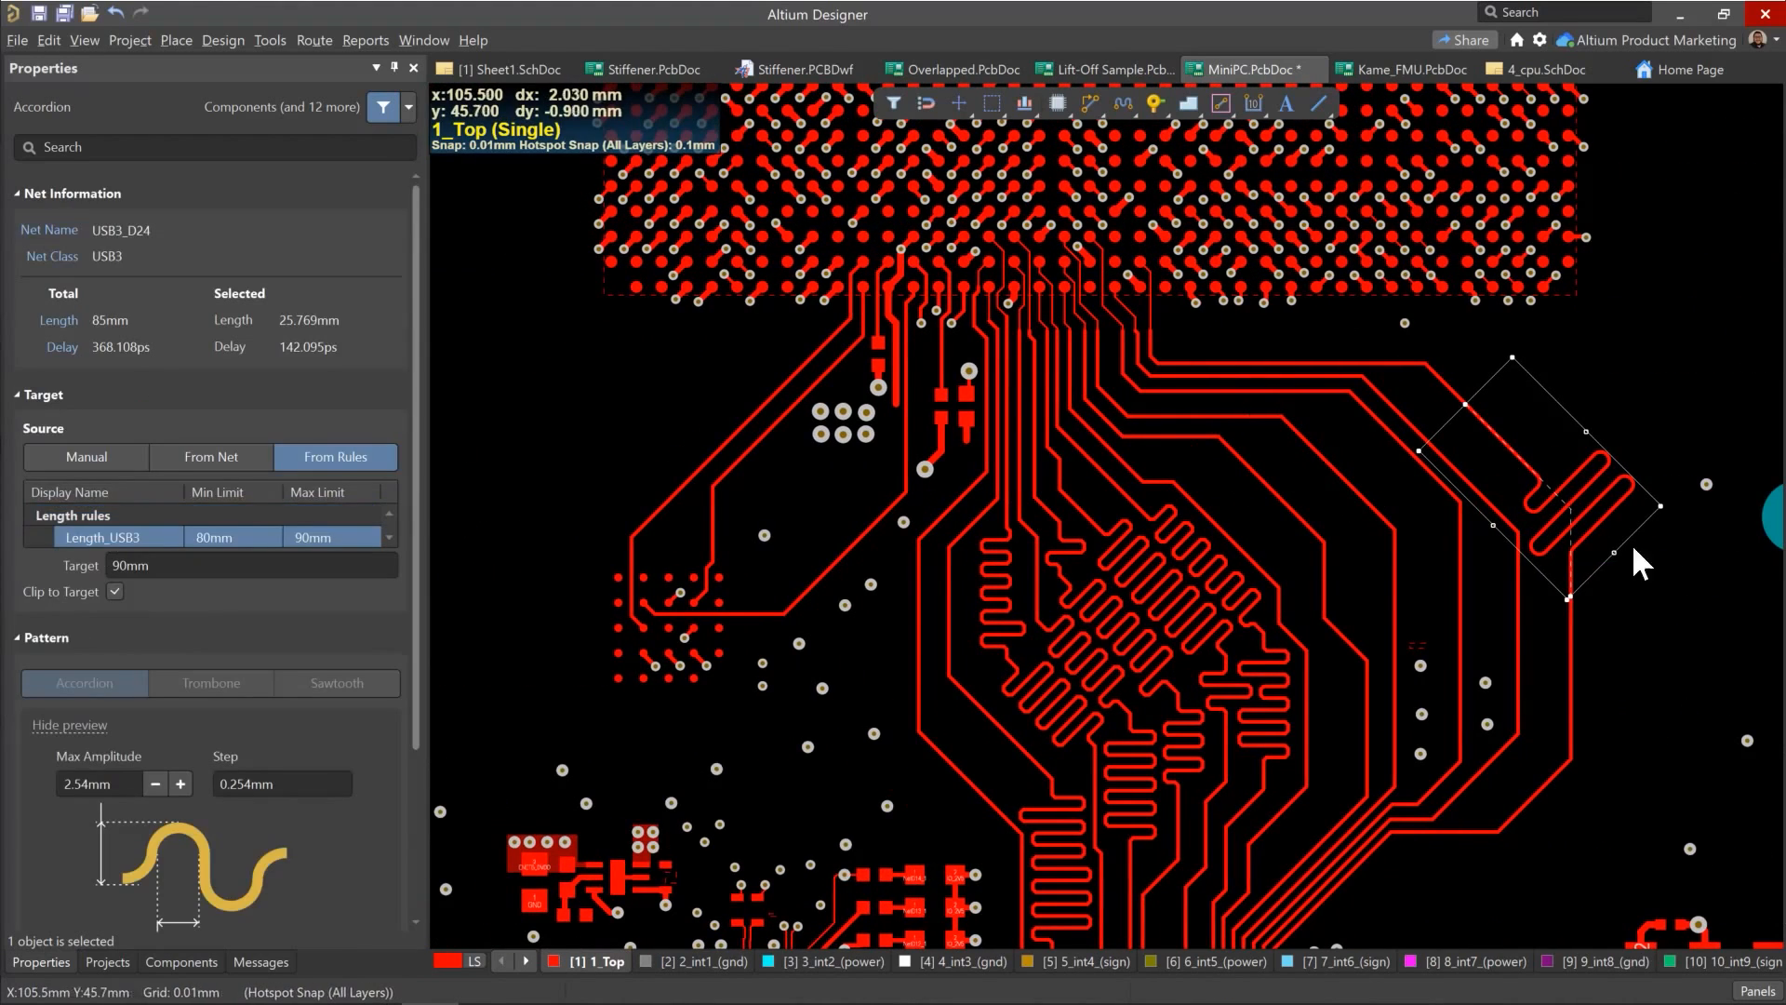
Step: Review the accordion's pattern settings and shorten its tuning region along the diagonal trace segment
scroll(220, 522, down, 3)
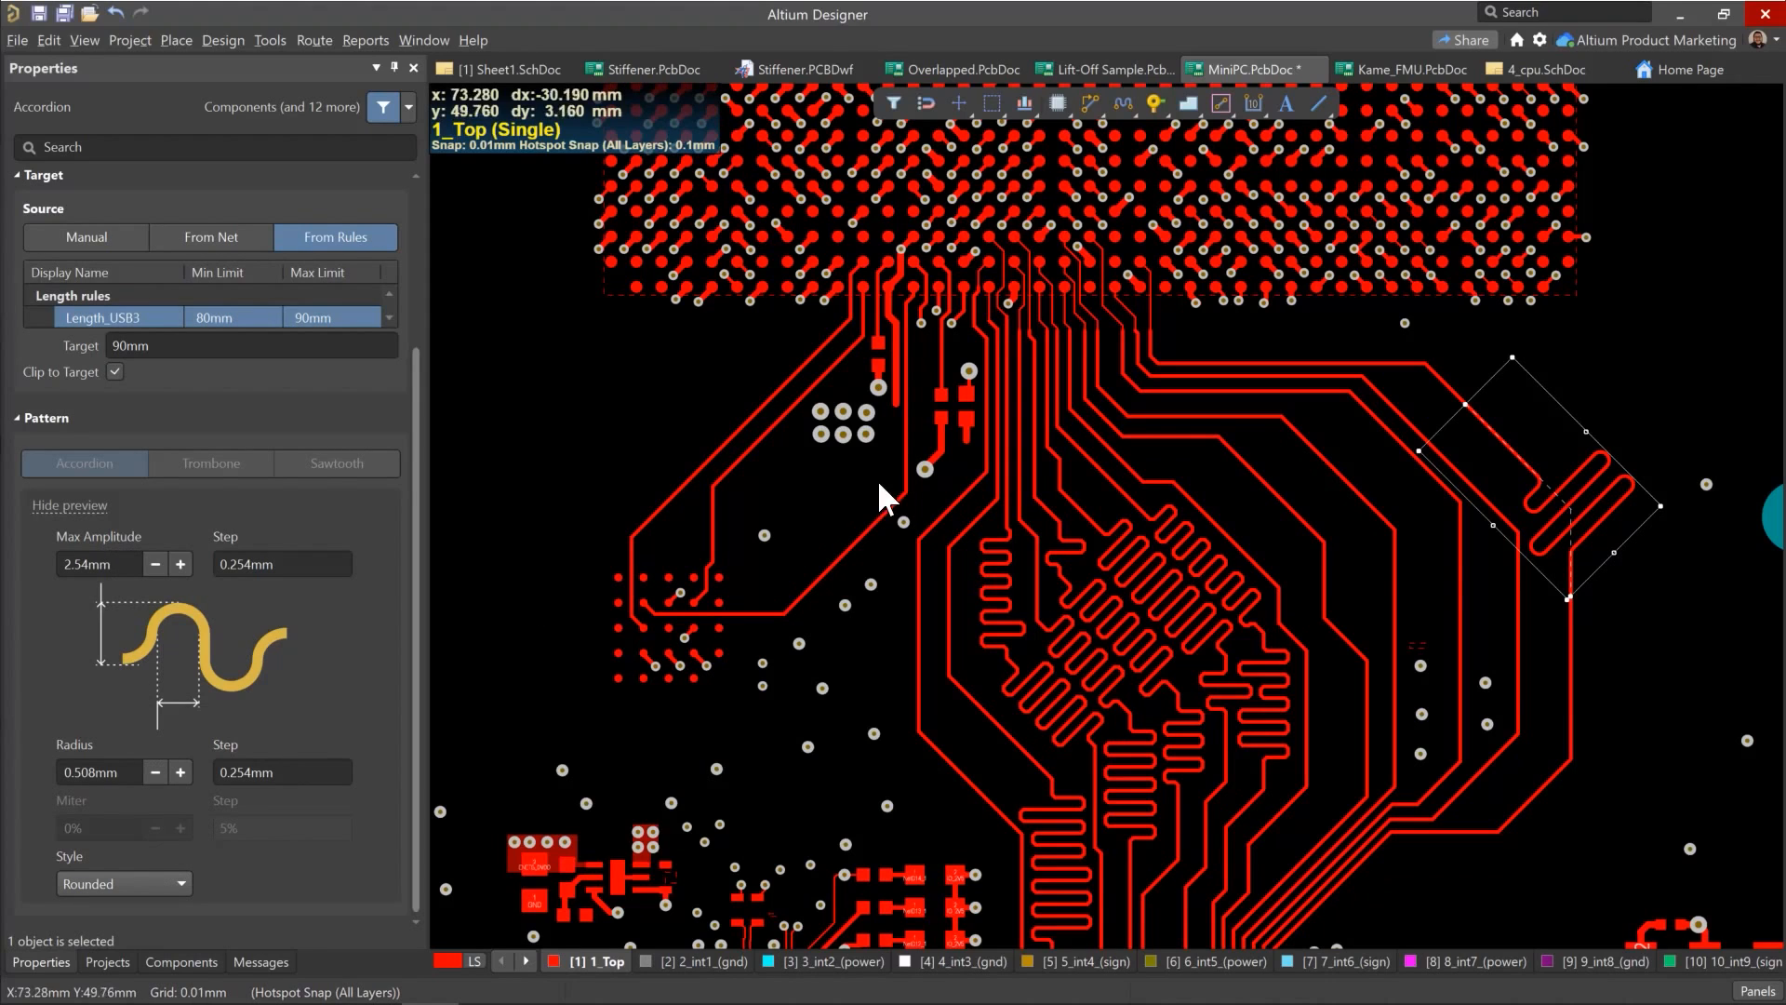
mouse_move(1605, 483)
mouse_down()
mouse_move(1644, 542)
mouse_move(1582, 443)
mouse_move(1443, 351)
mouse_move(1607, 463)
mouse_up()
right_drag(1699, 610, 1402, 634)
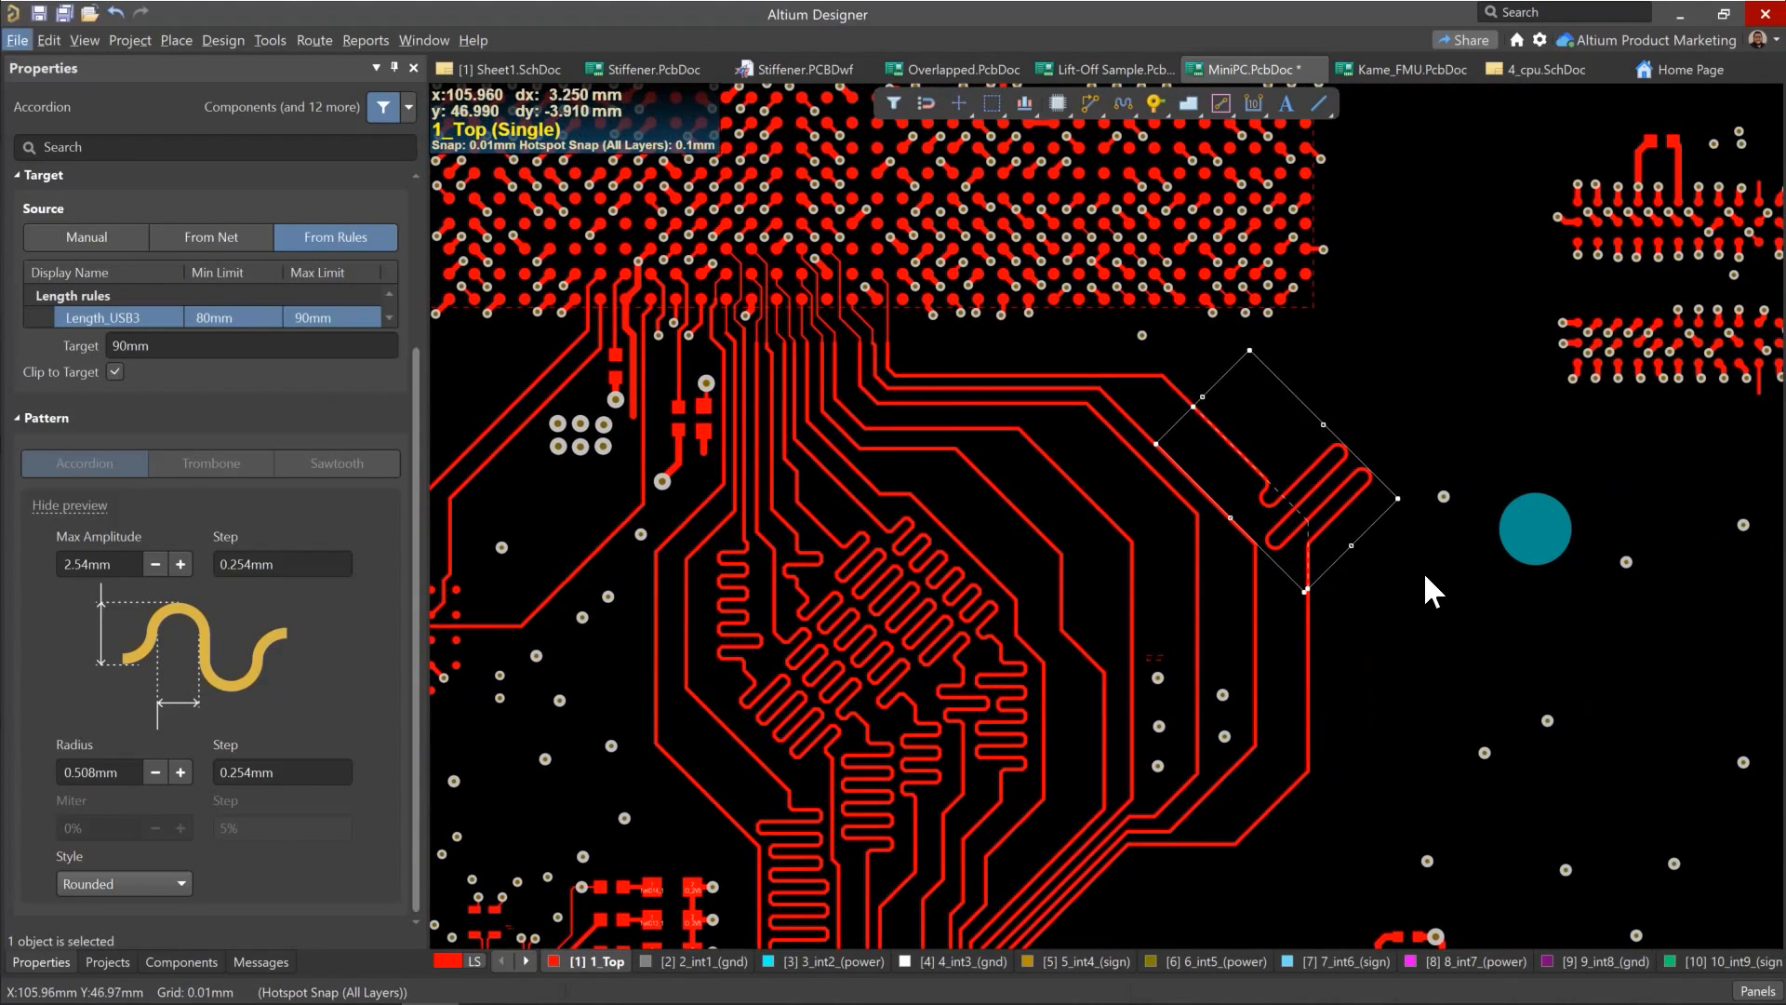
ctrl+scroll(1423, 571, up, 1)
ctrl+scroll(1410, 586, up, 1)
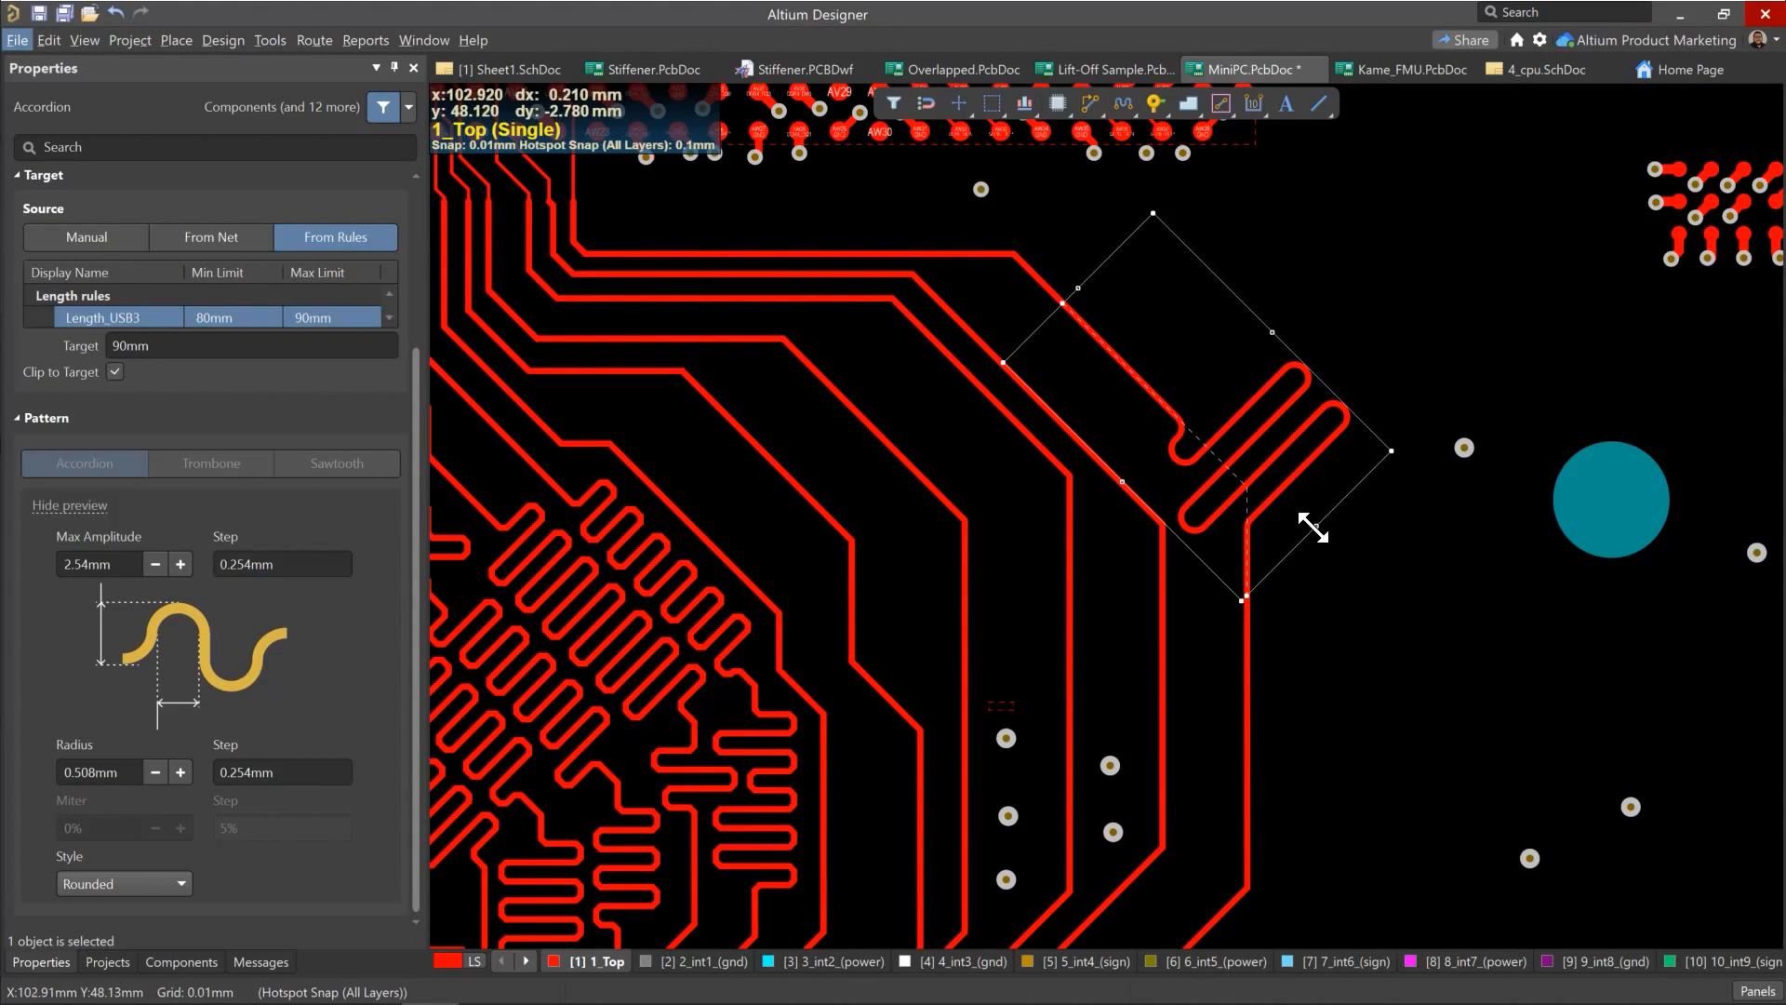
mouse_move(1244, 451)
mouse_down()
mouse_move(1145, 379)
mouse_move(1318, 507)
mouse_move(1244, 451)
mouse_up()
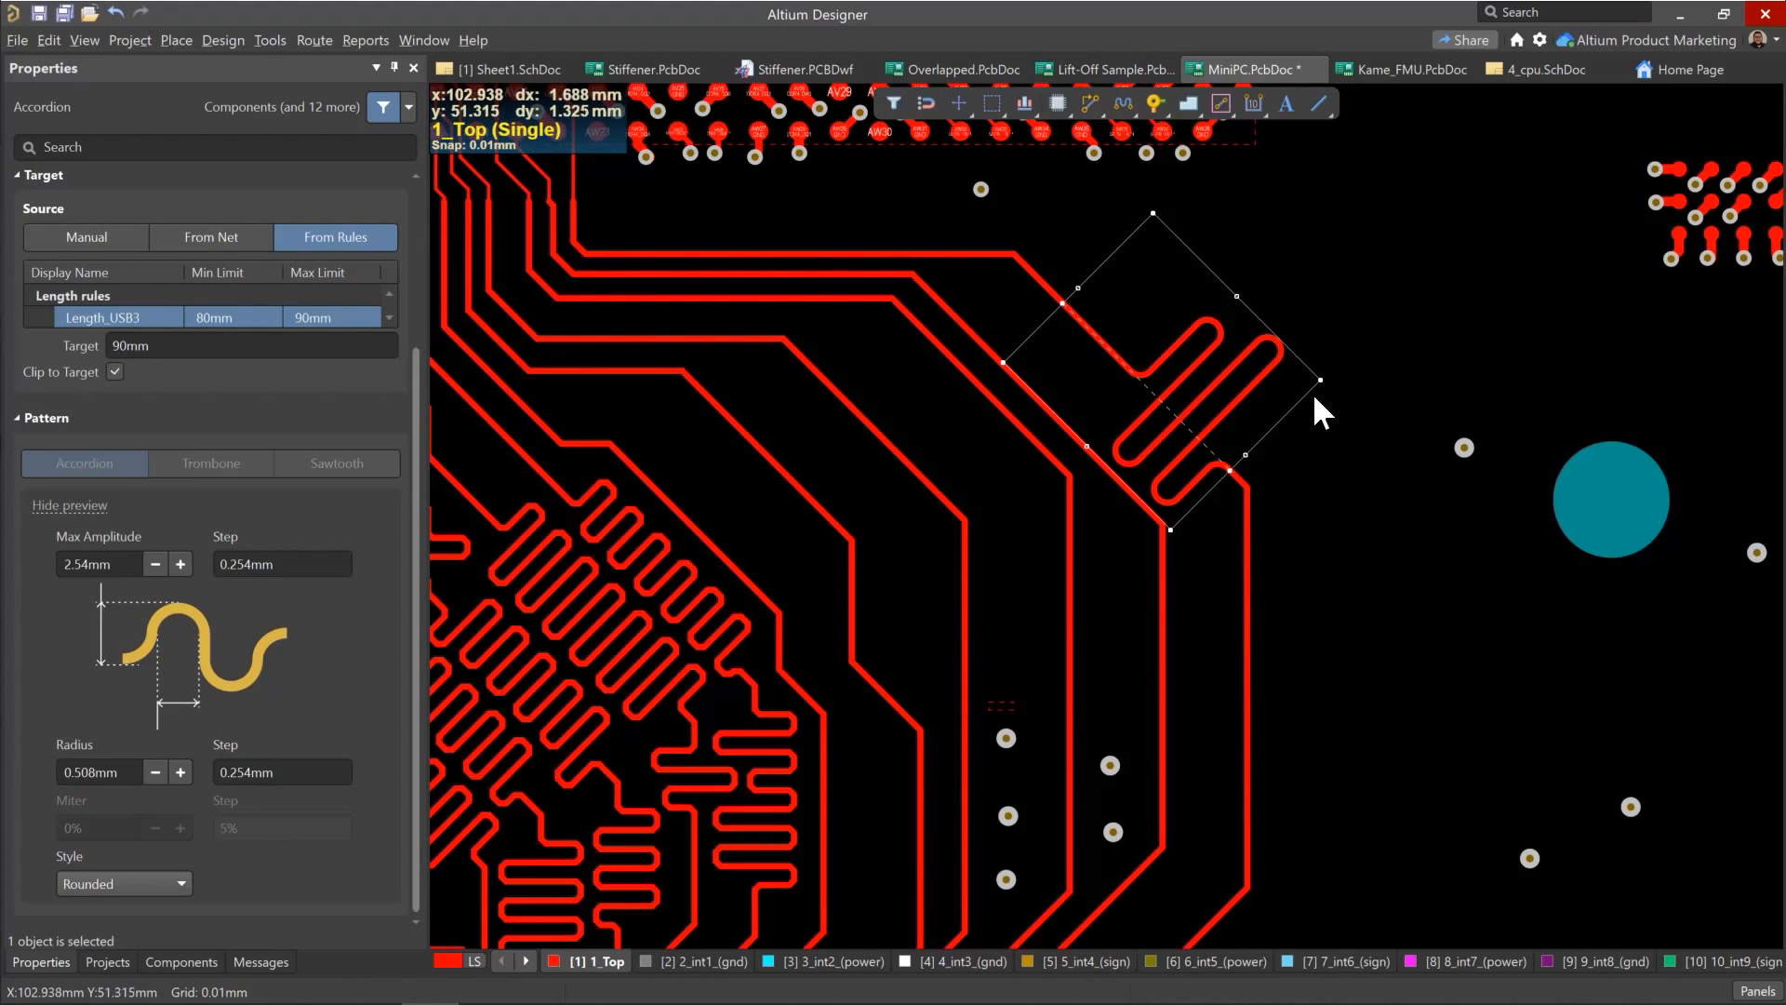
Step: Rotate the accordion's tuning region slightly by its outer corner and shift the pattern along the trace
drag(1318, 376, 1368, 404)
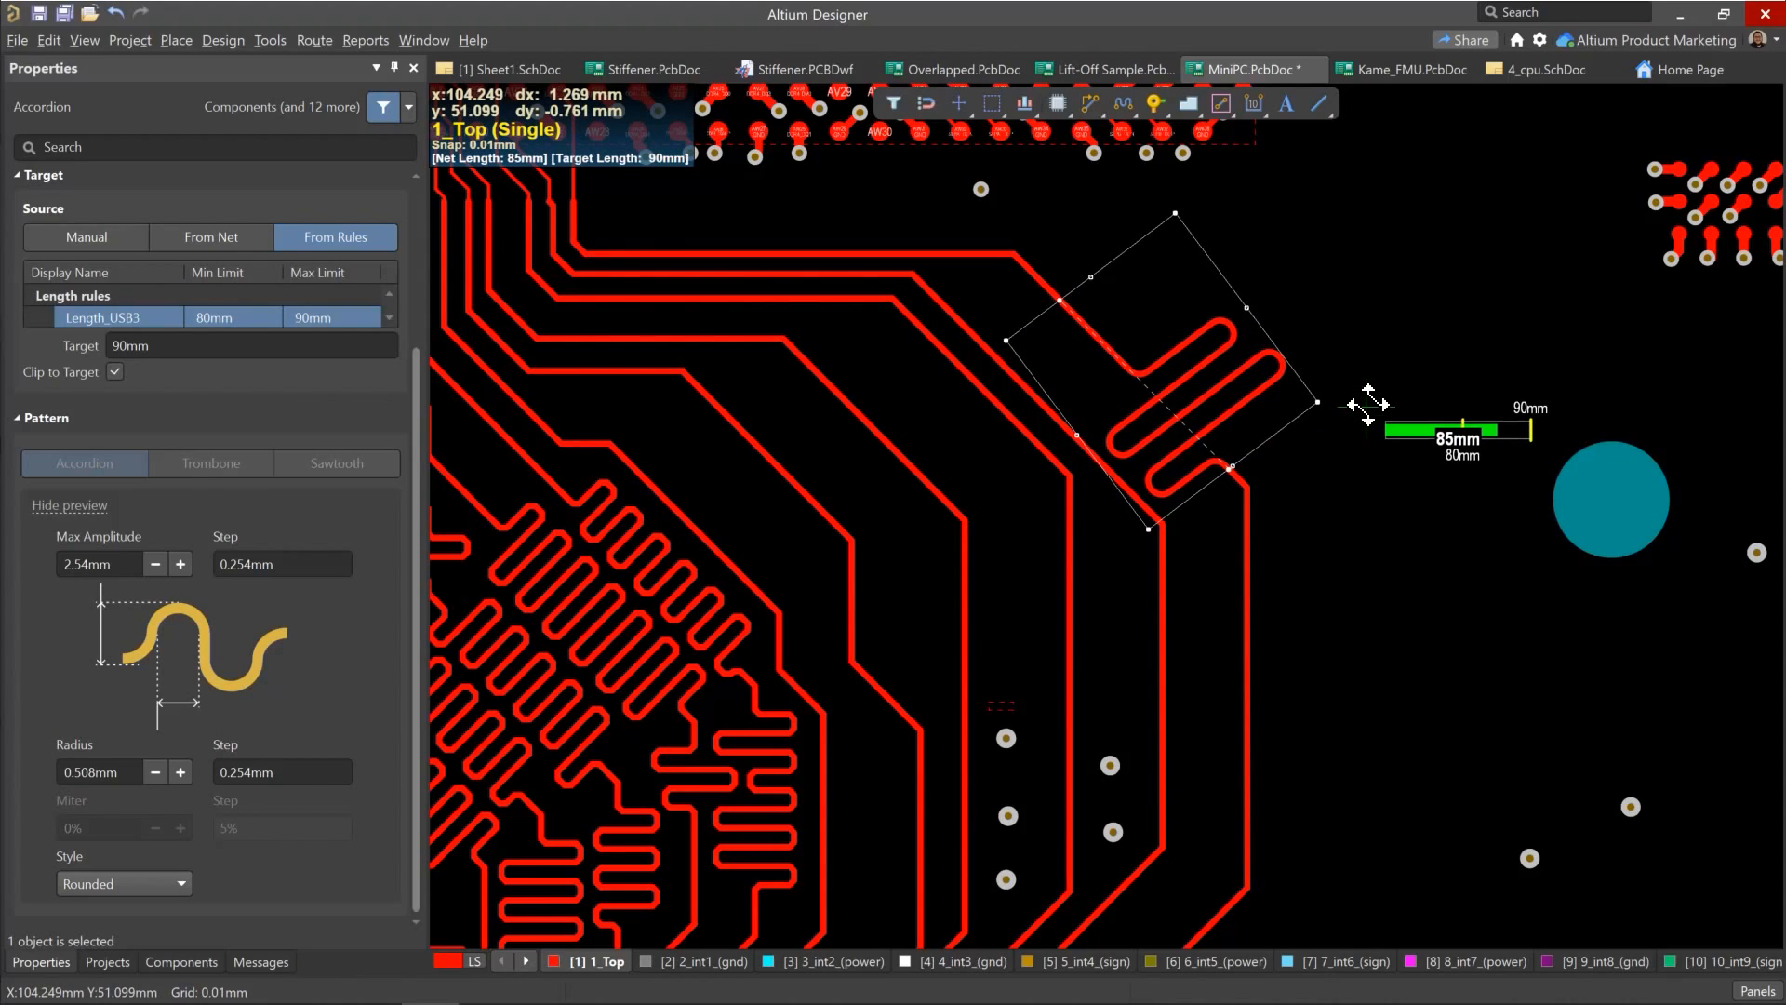
drag(1372, 403, 1371, 400)
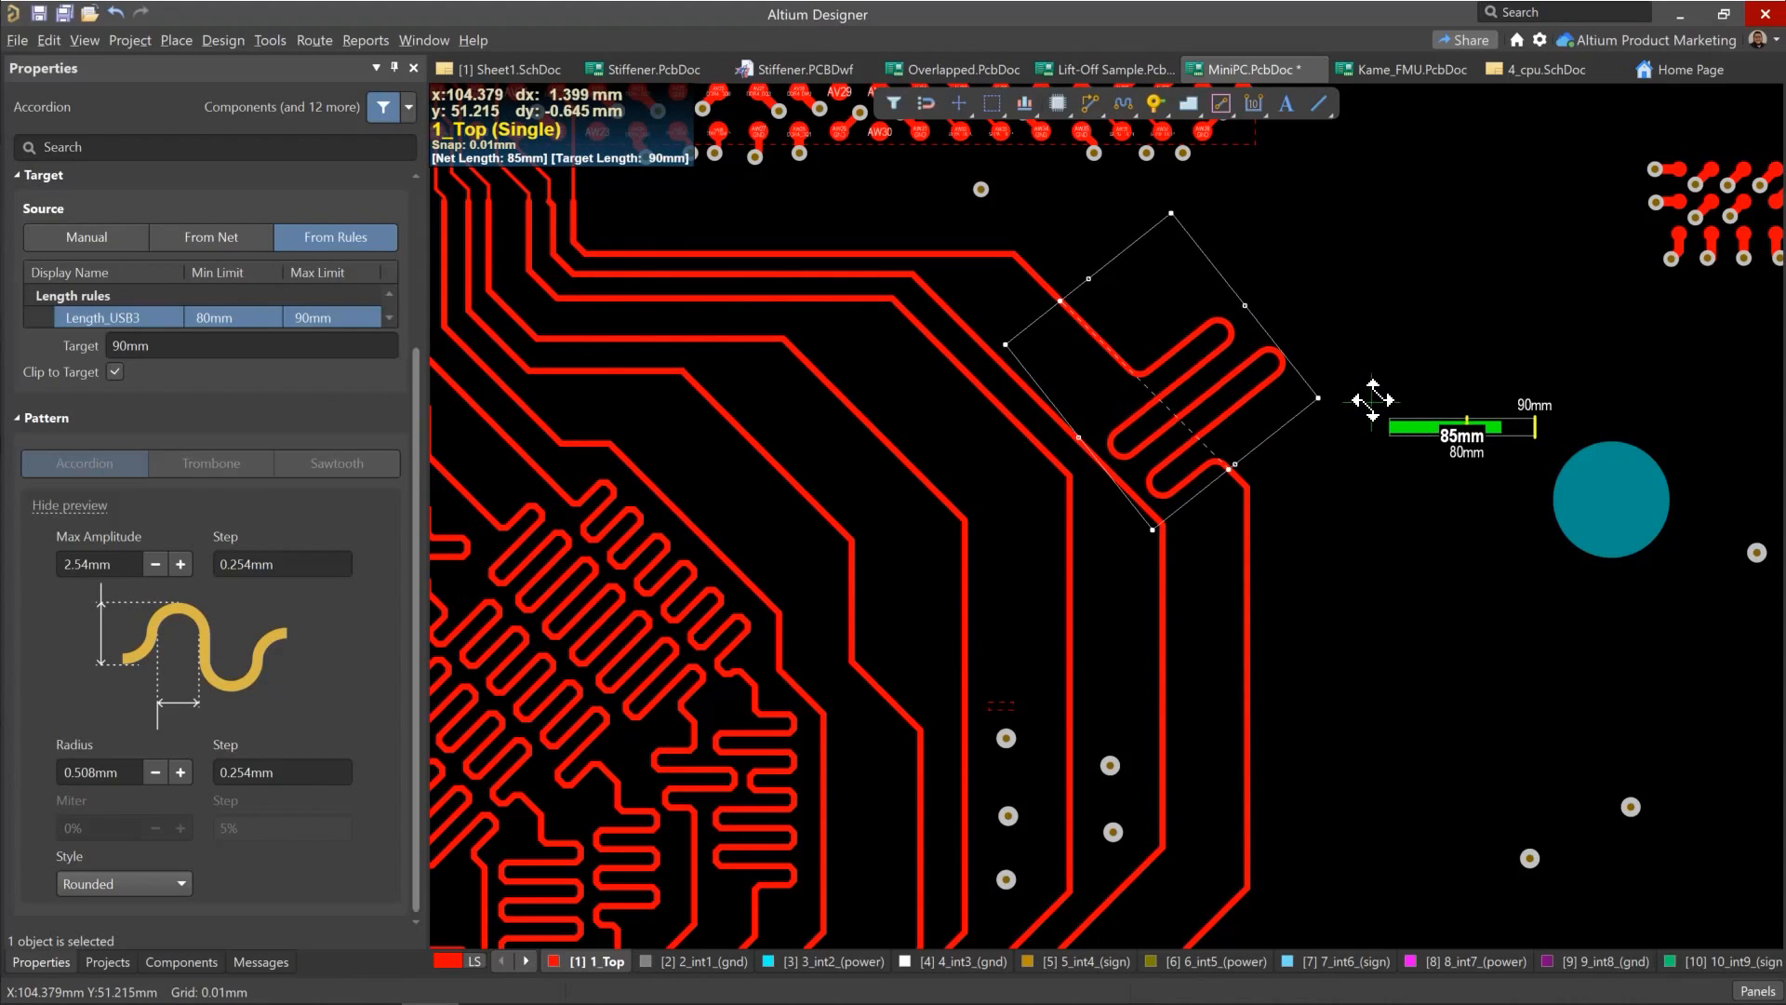
mouse_move(1259, 399)
mouse_down()
mouse_move(1218, 365)
mouse_move(1254, 389)
mouse_up()
Step: Try tighter accordion bends by reducing the pattern's radius to 0.254 mm
key(4)
key(4)
key(4)
key(4)
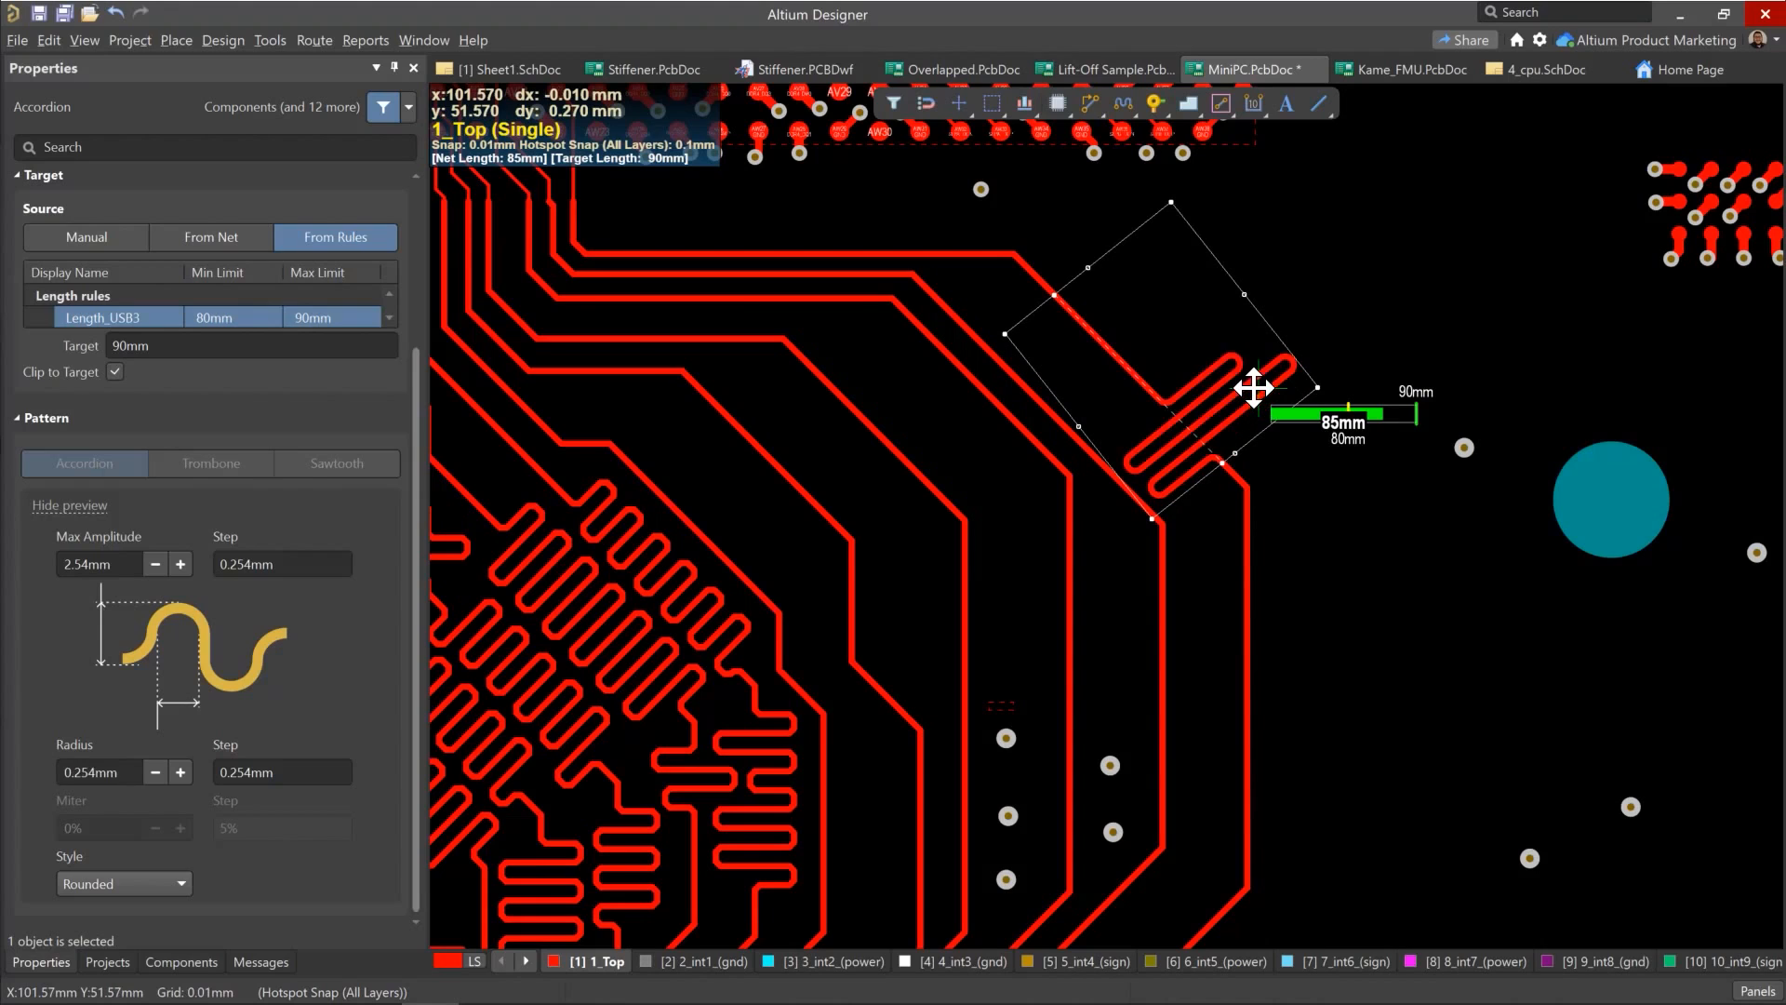
key(3)
key(4)
key(3)
drag(1254, 388, 1256, 388)
key(3)
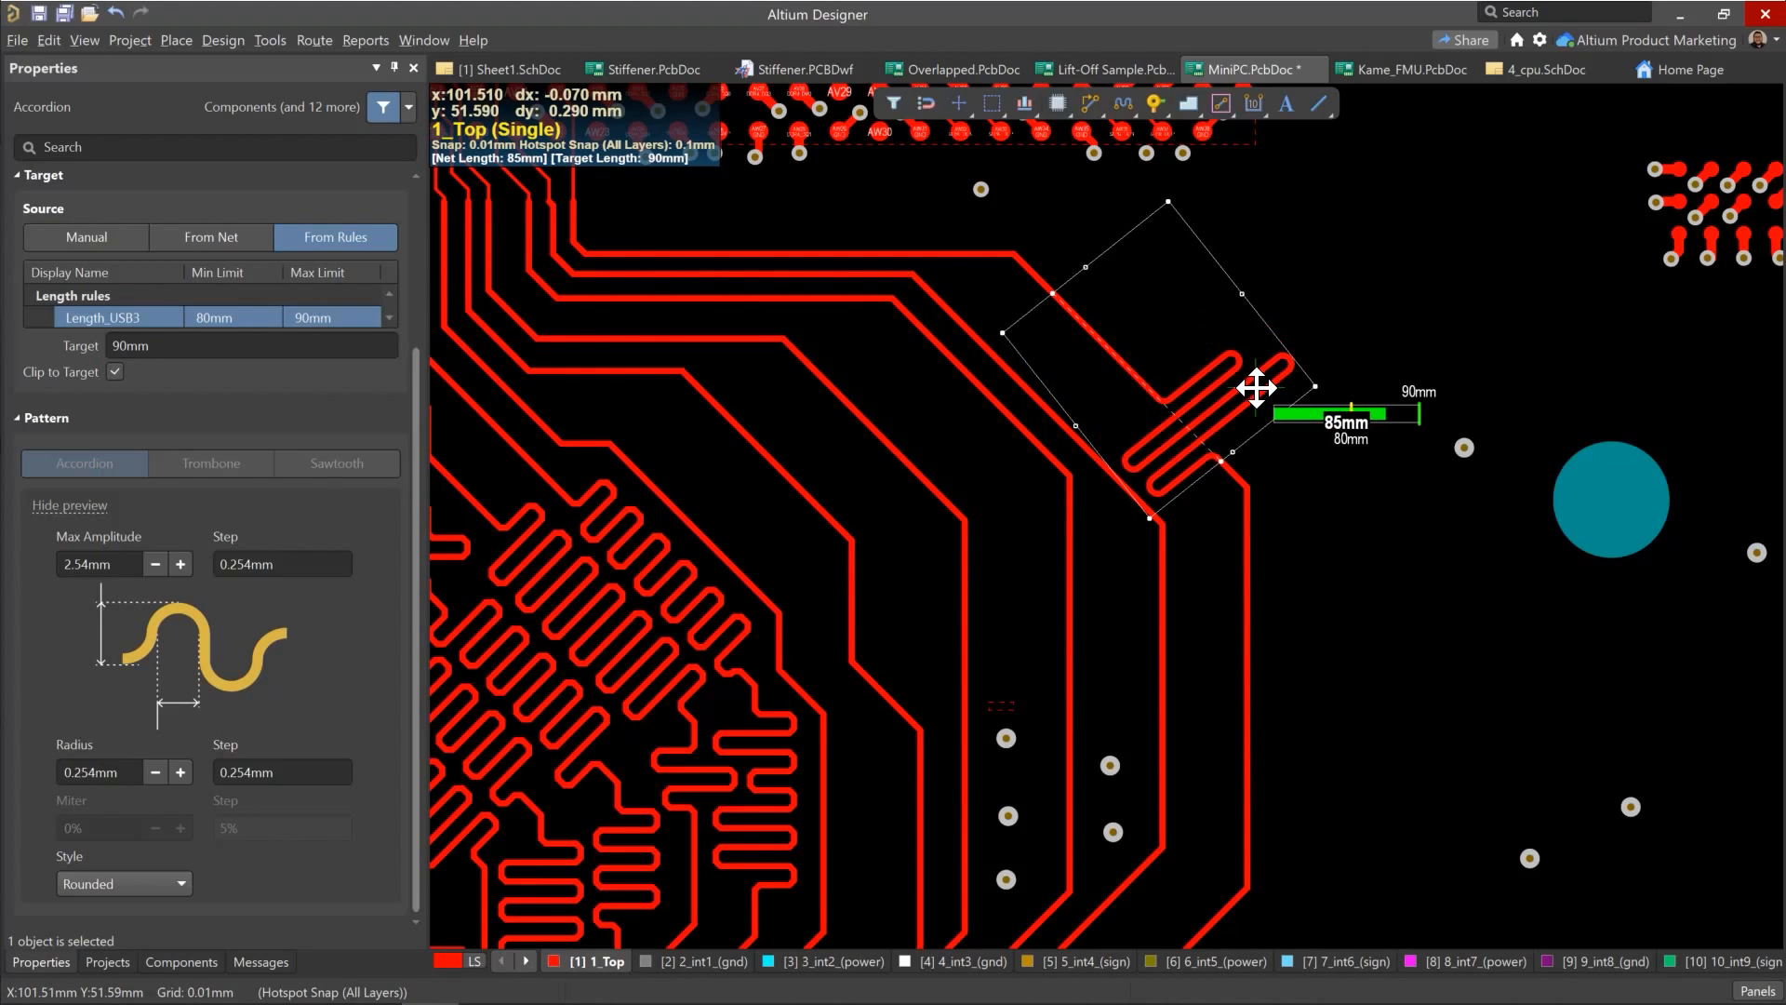
Step: Set the accordion's radius to 0.762 mm and change its corner style to Mitered Lines
key(4)
key(4)
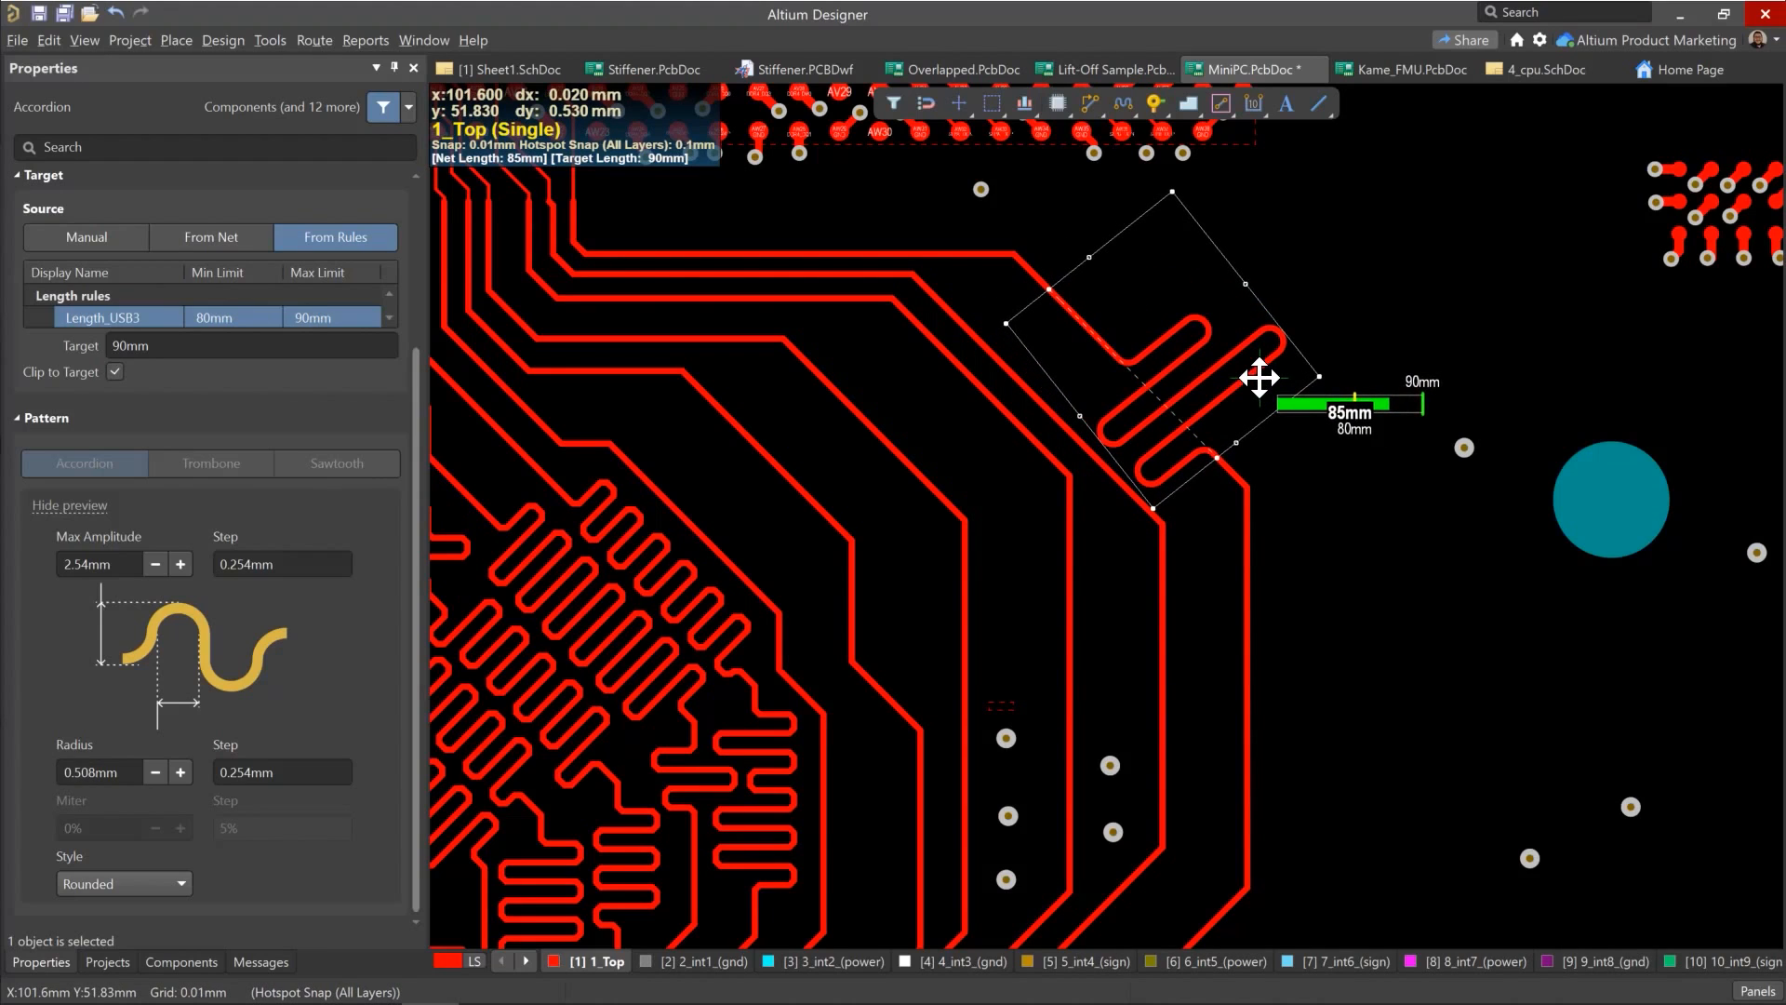
key(3)
key(3)
key(4)
key(4)
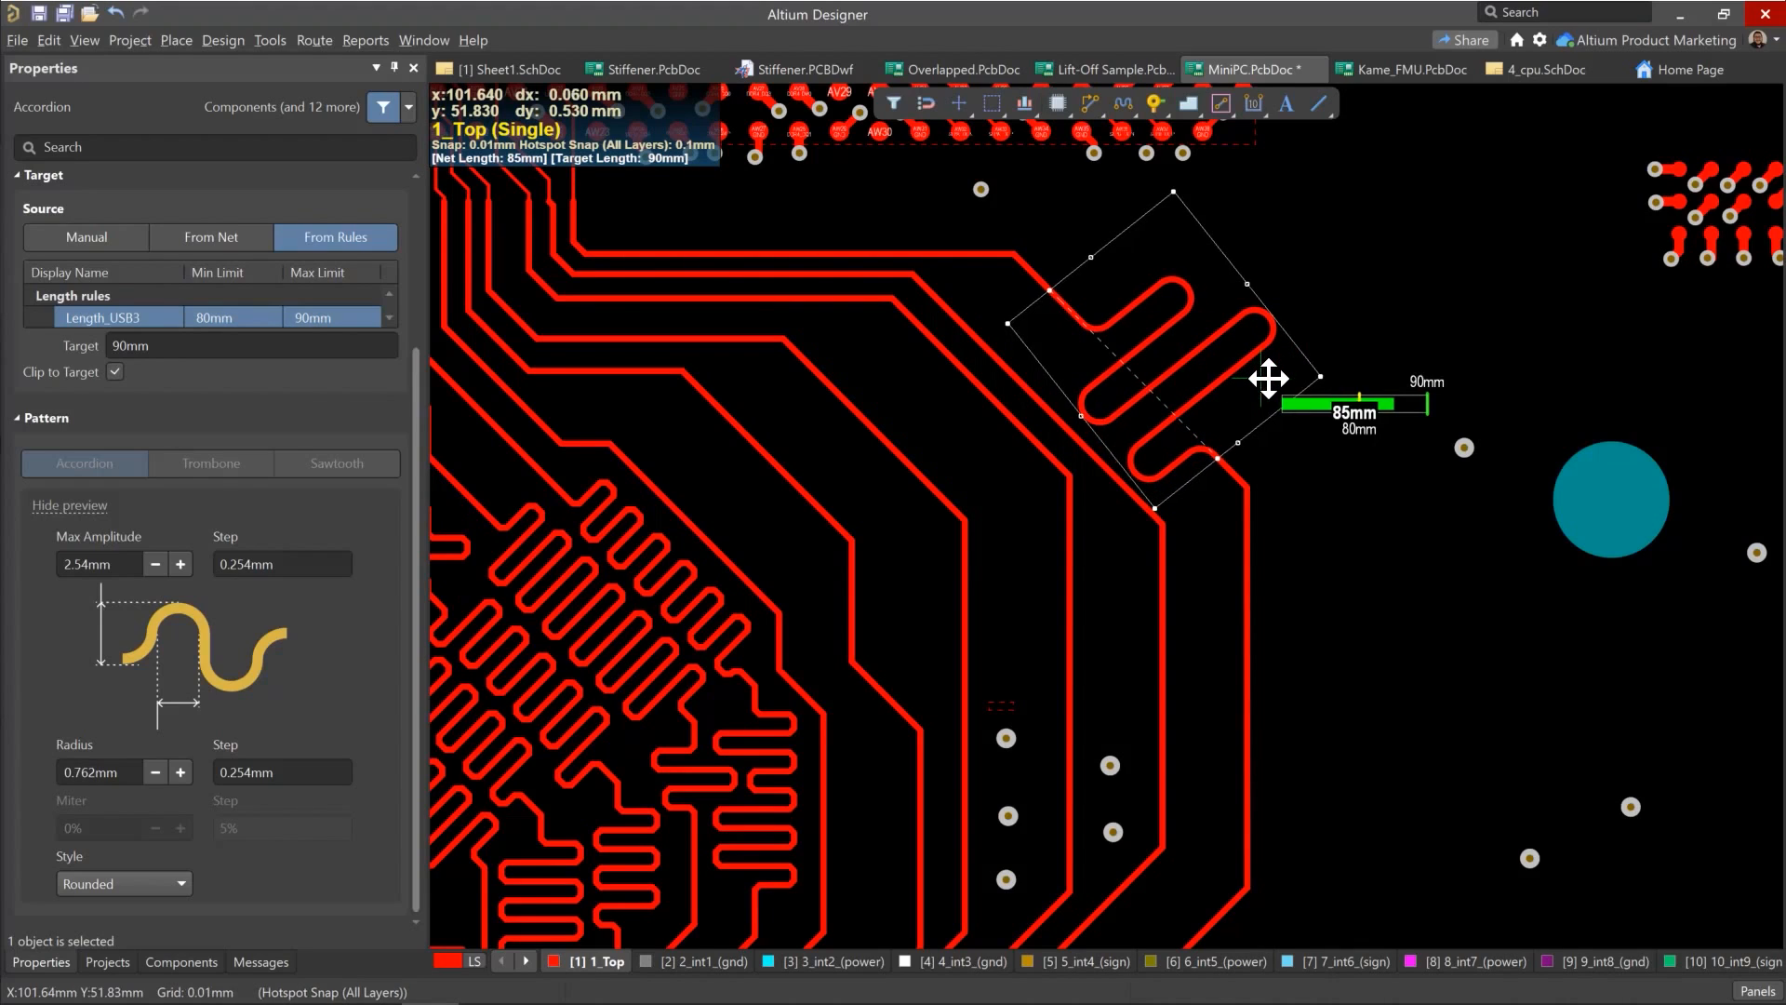
key(space)
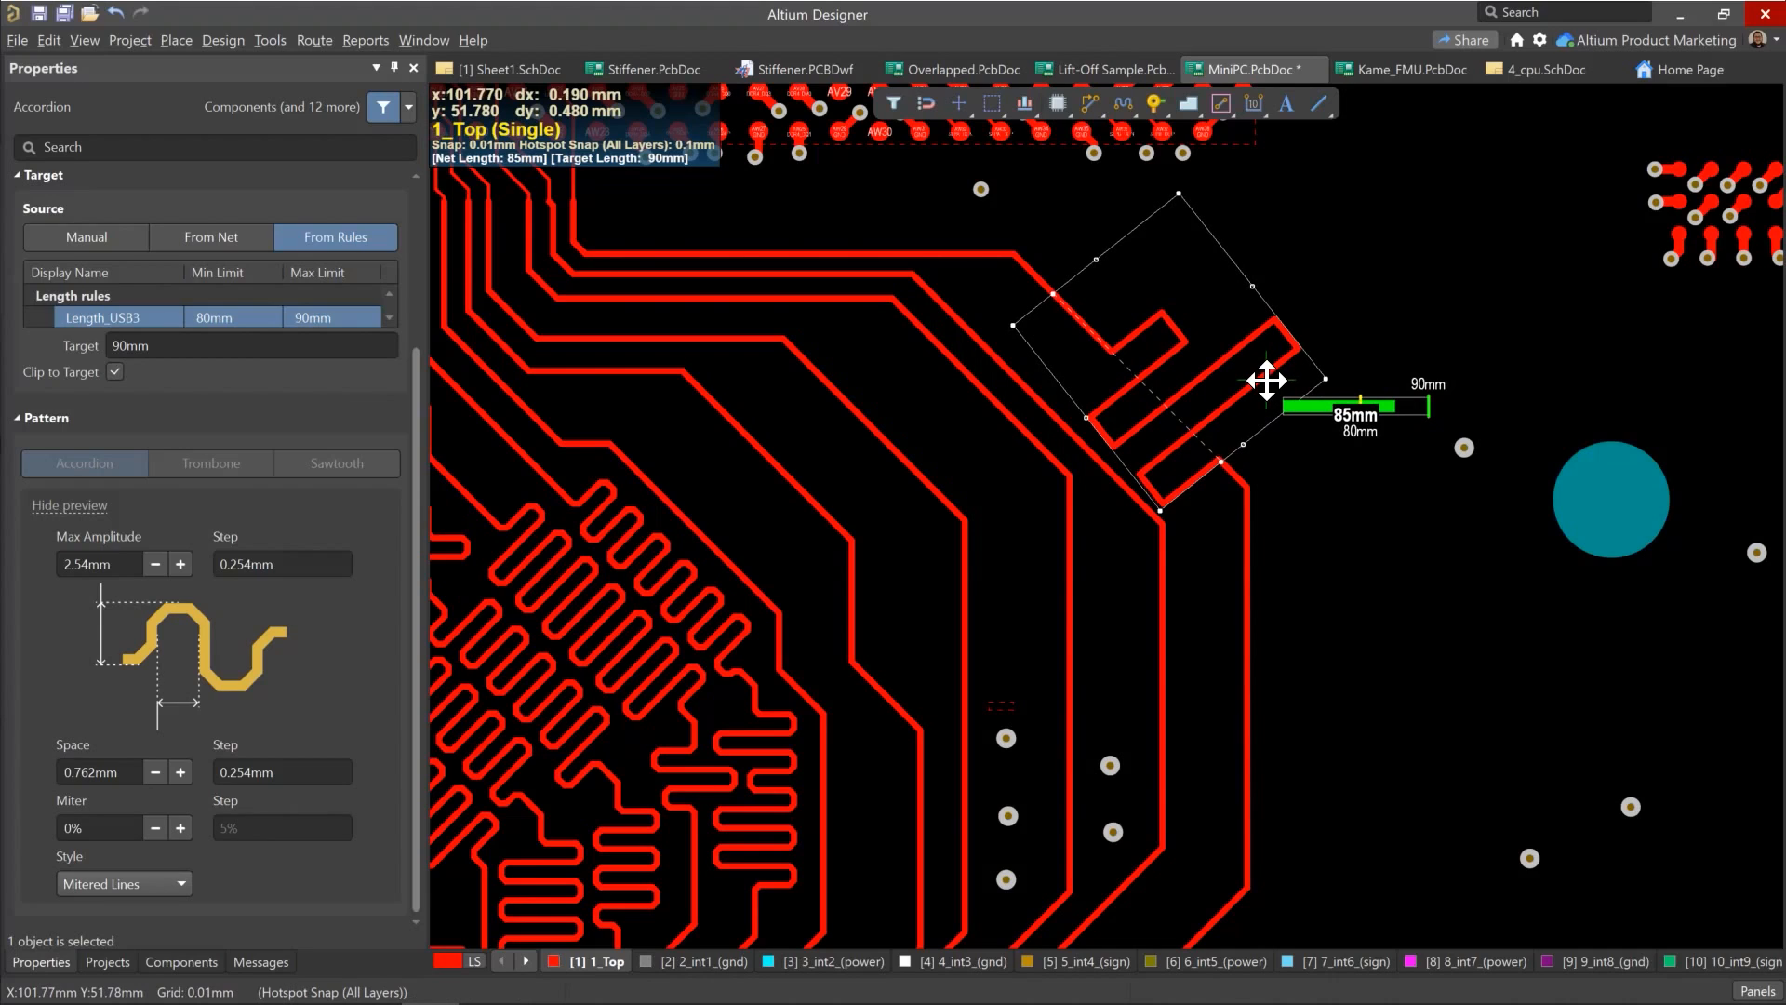
Step: Try the Mitered Arcs corner style on the accordion and settle on the Rounded style
click(1267, 379)
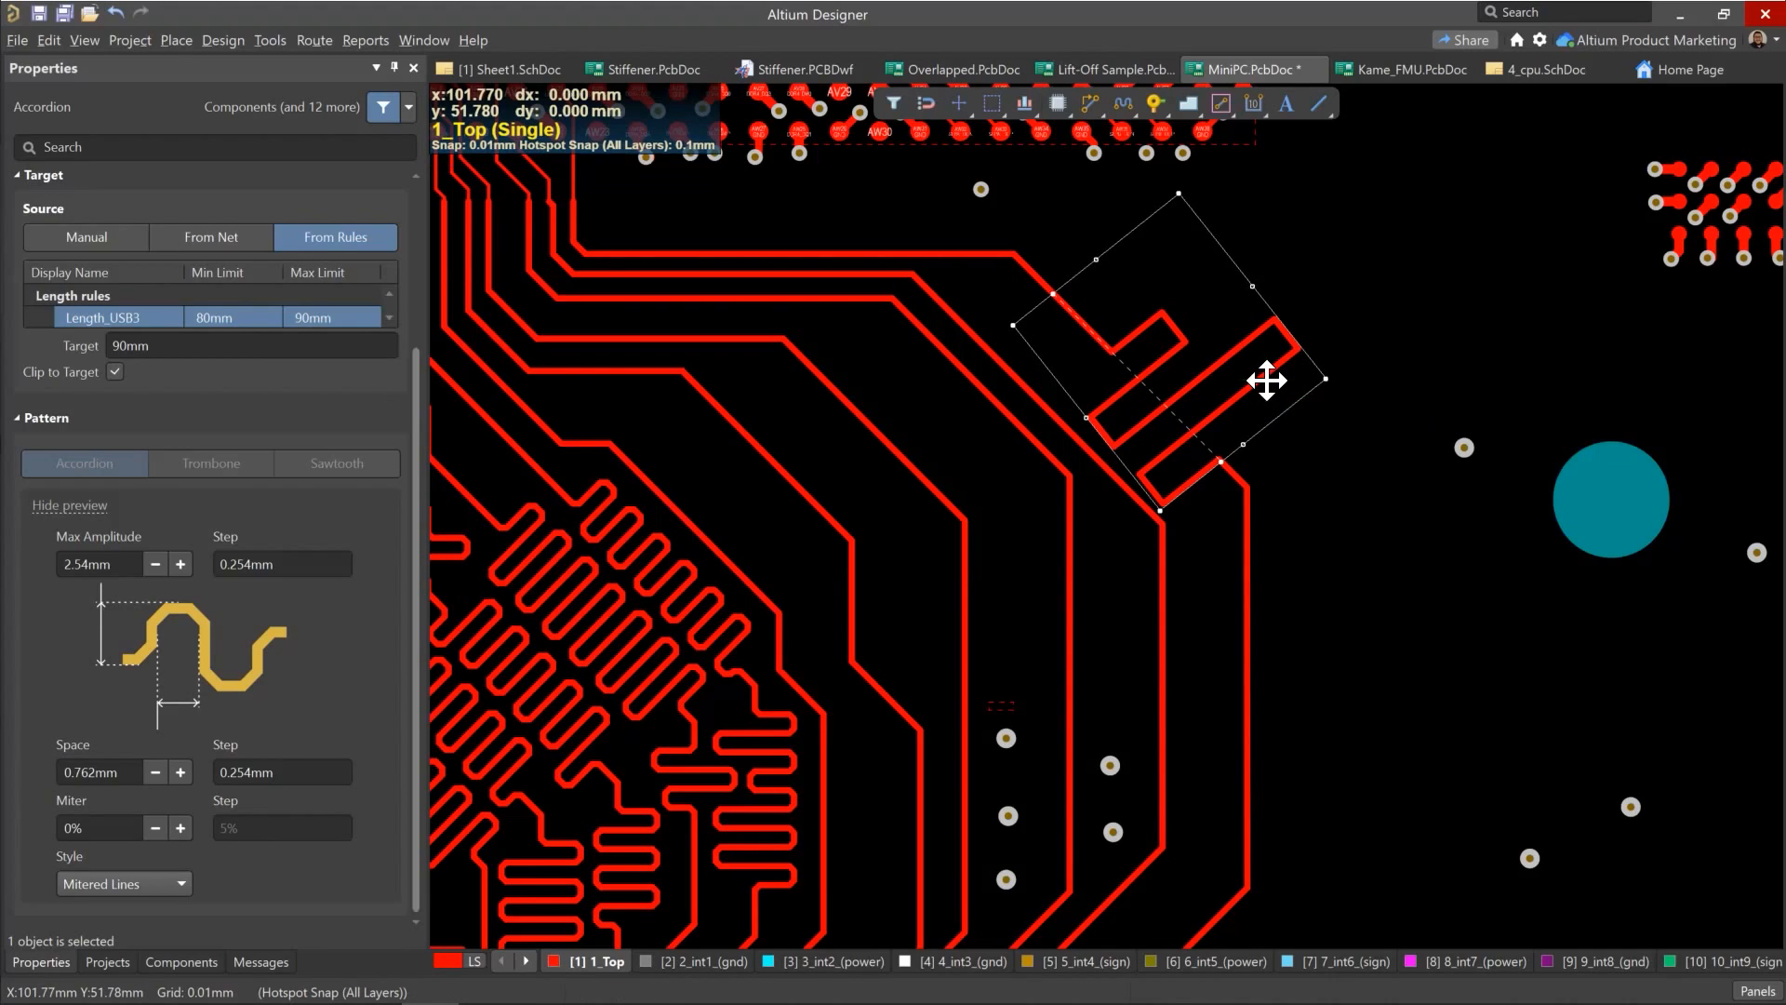
click(163, 874)
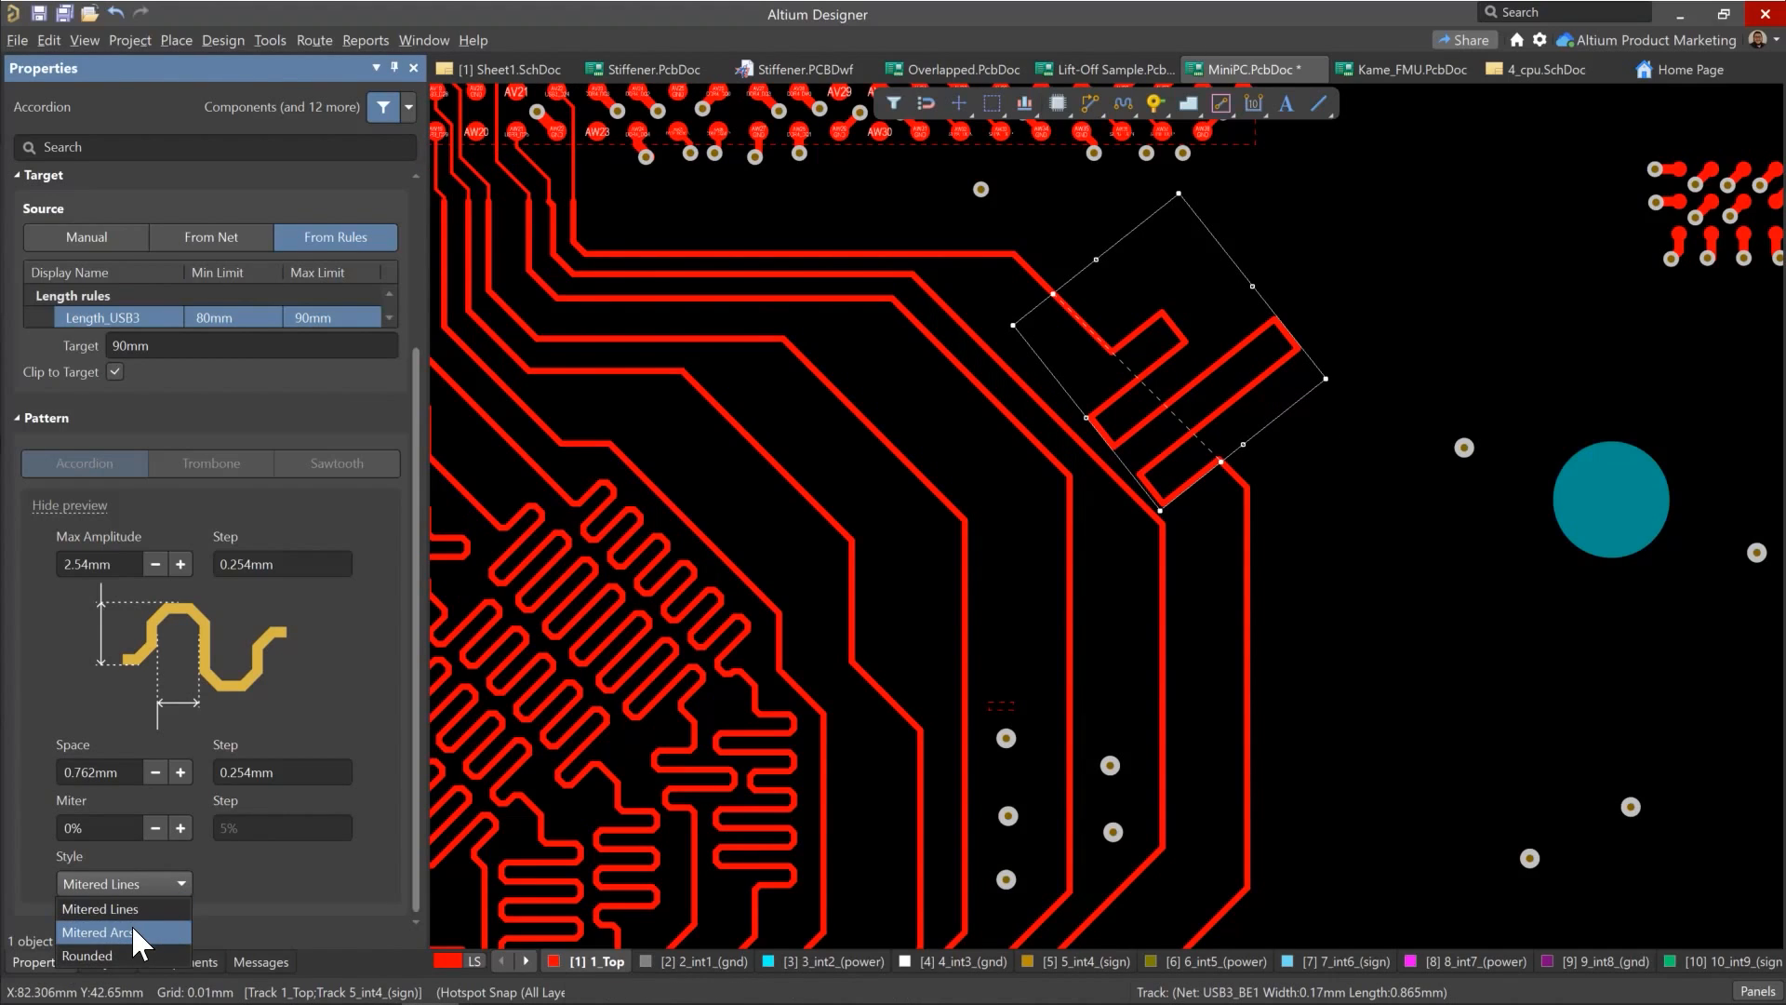
click(134, 930)
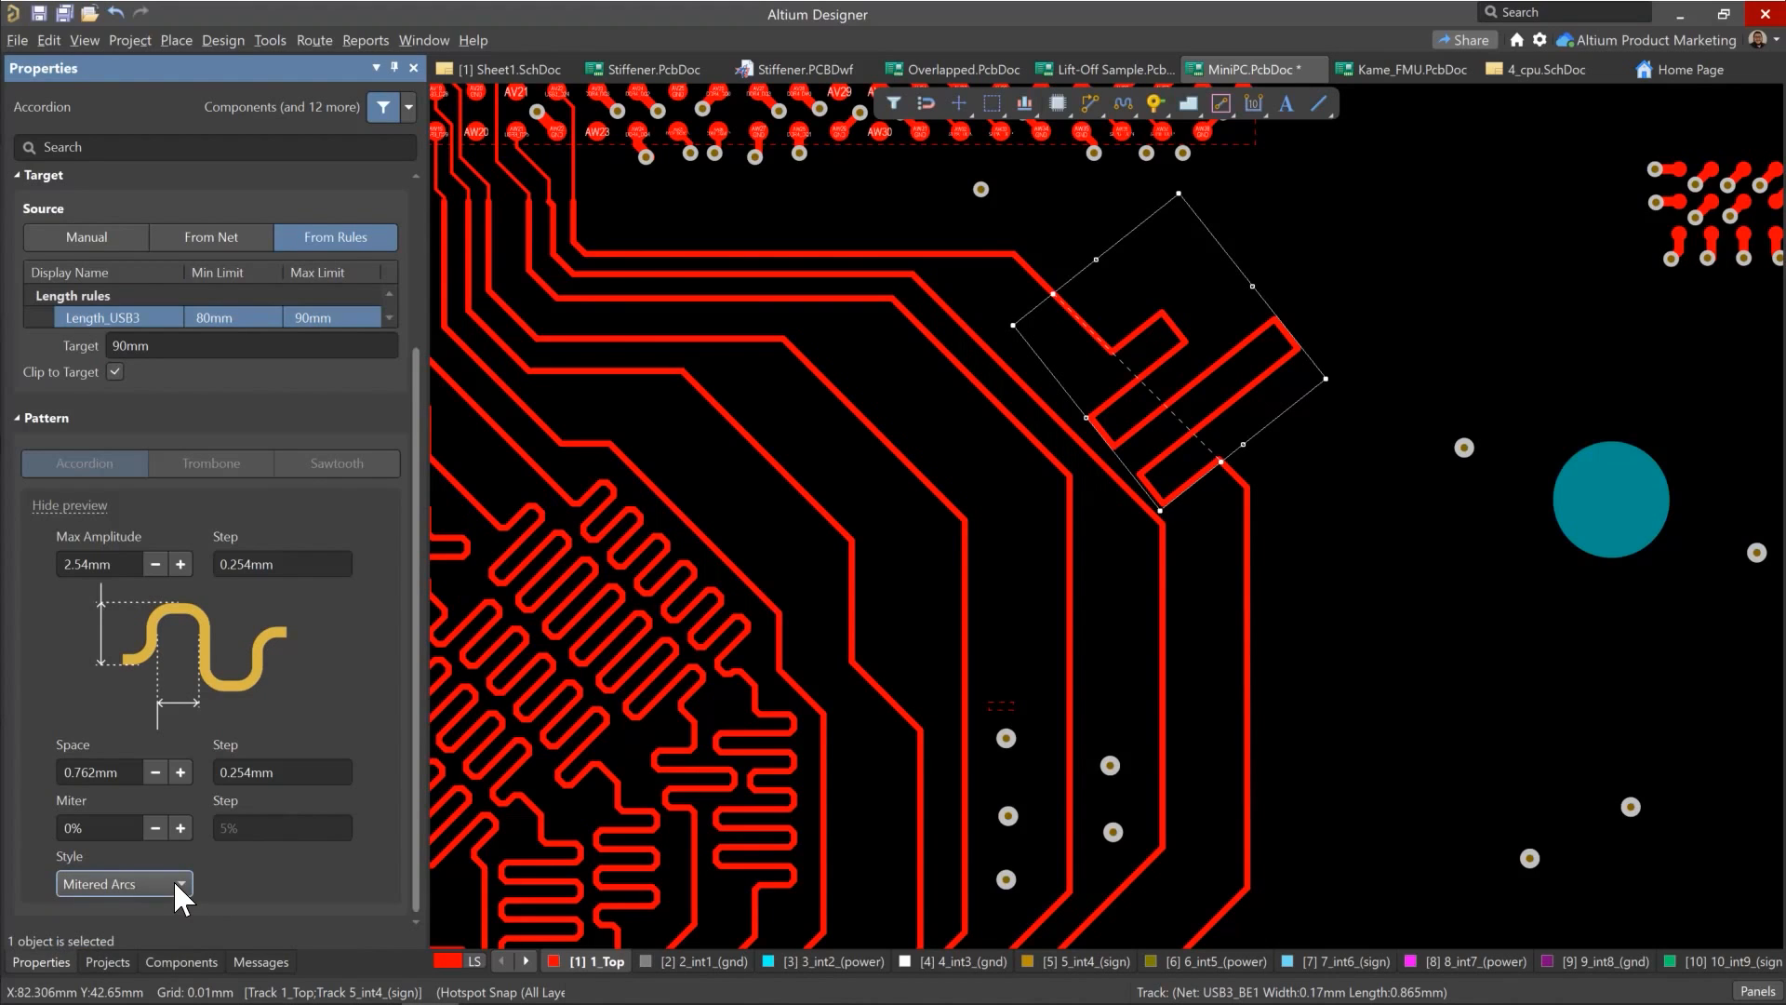
click(173, 879)
click(164, 949)
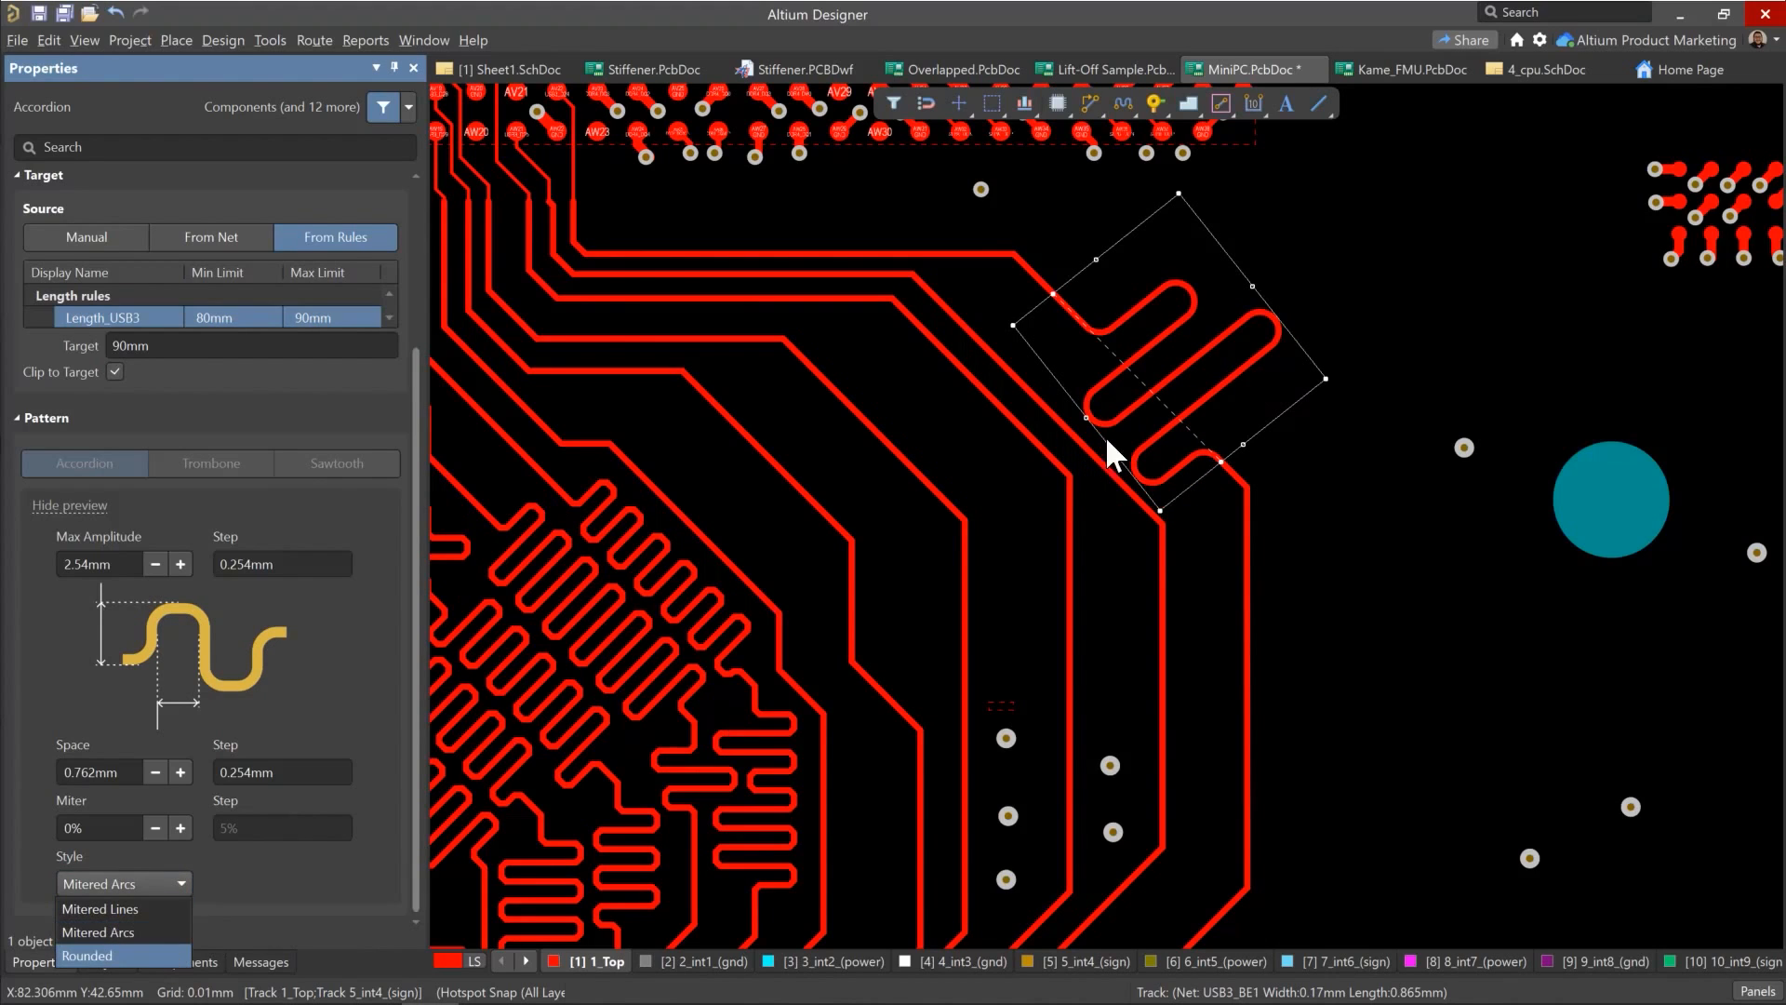
Step: Shift the accordion pattern up by about 0.4 mm along the diagonal trace segment
mouse_move(1217, 375)
mouse_down()
mouse_move(1240, 391)
mouse_move(1189, 359)
mouse_move(1215, 359)
mouse_up()
key(space)
key(space)
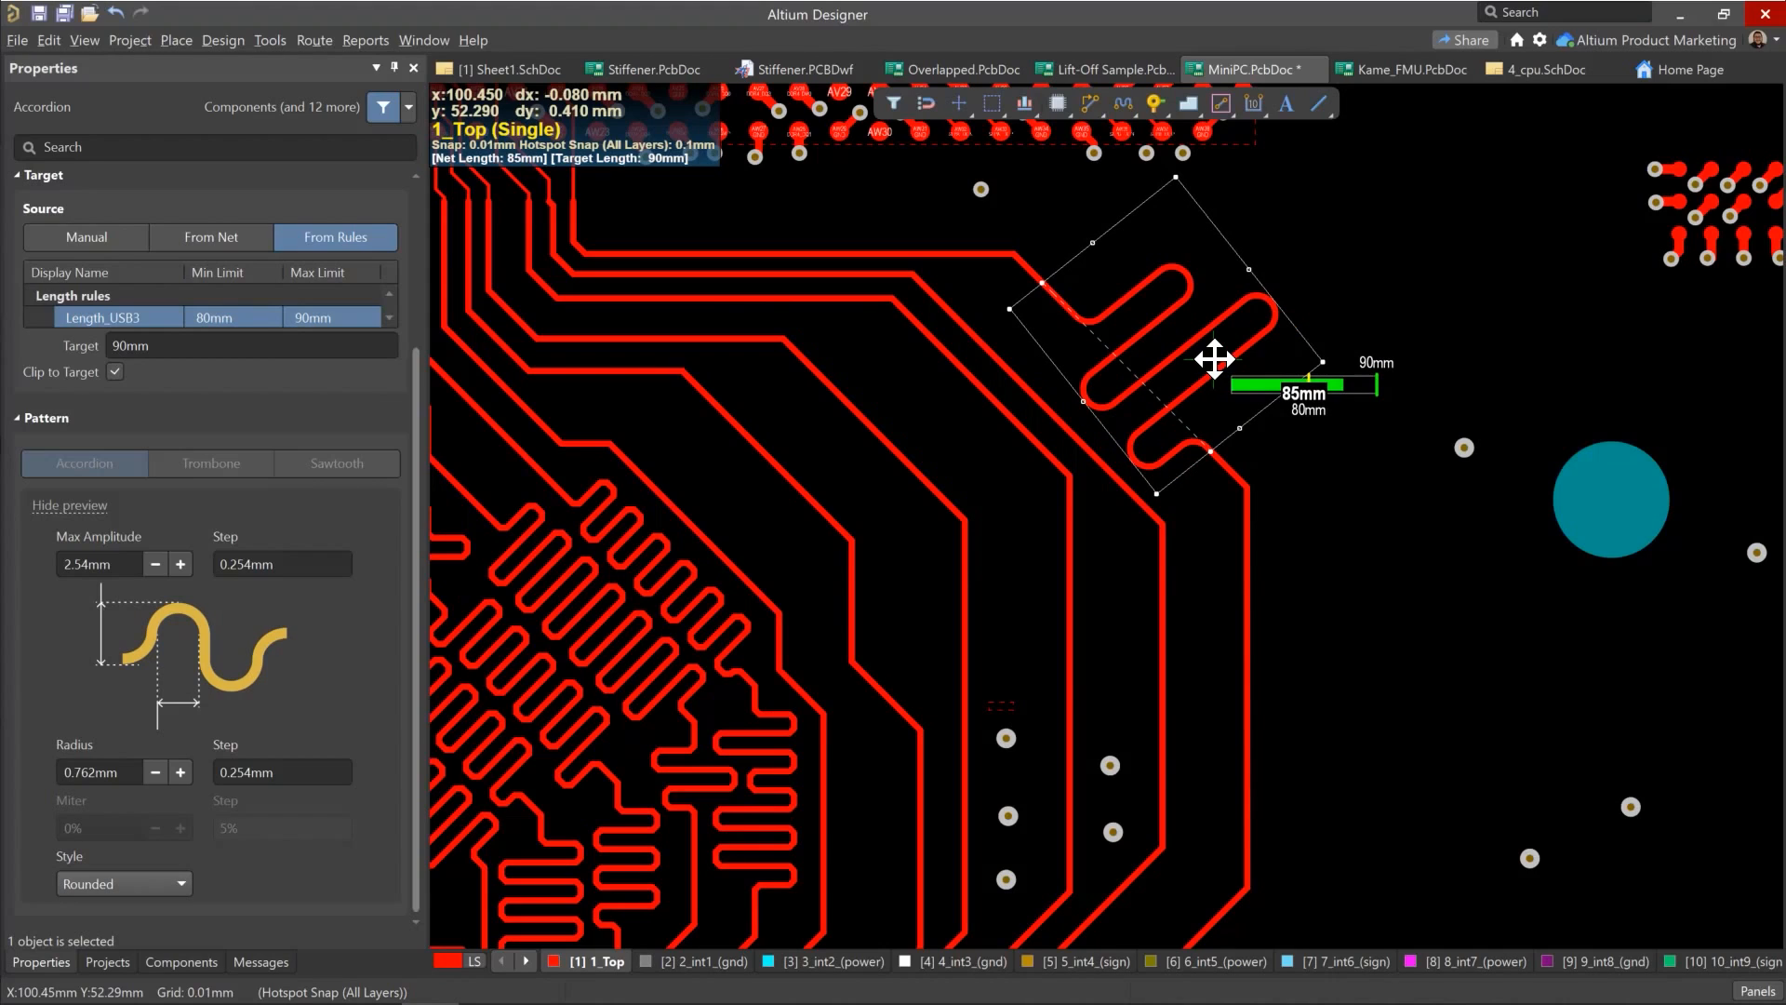
drag(1215, 359, 1215, 359)
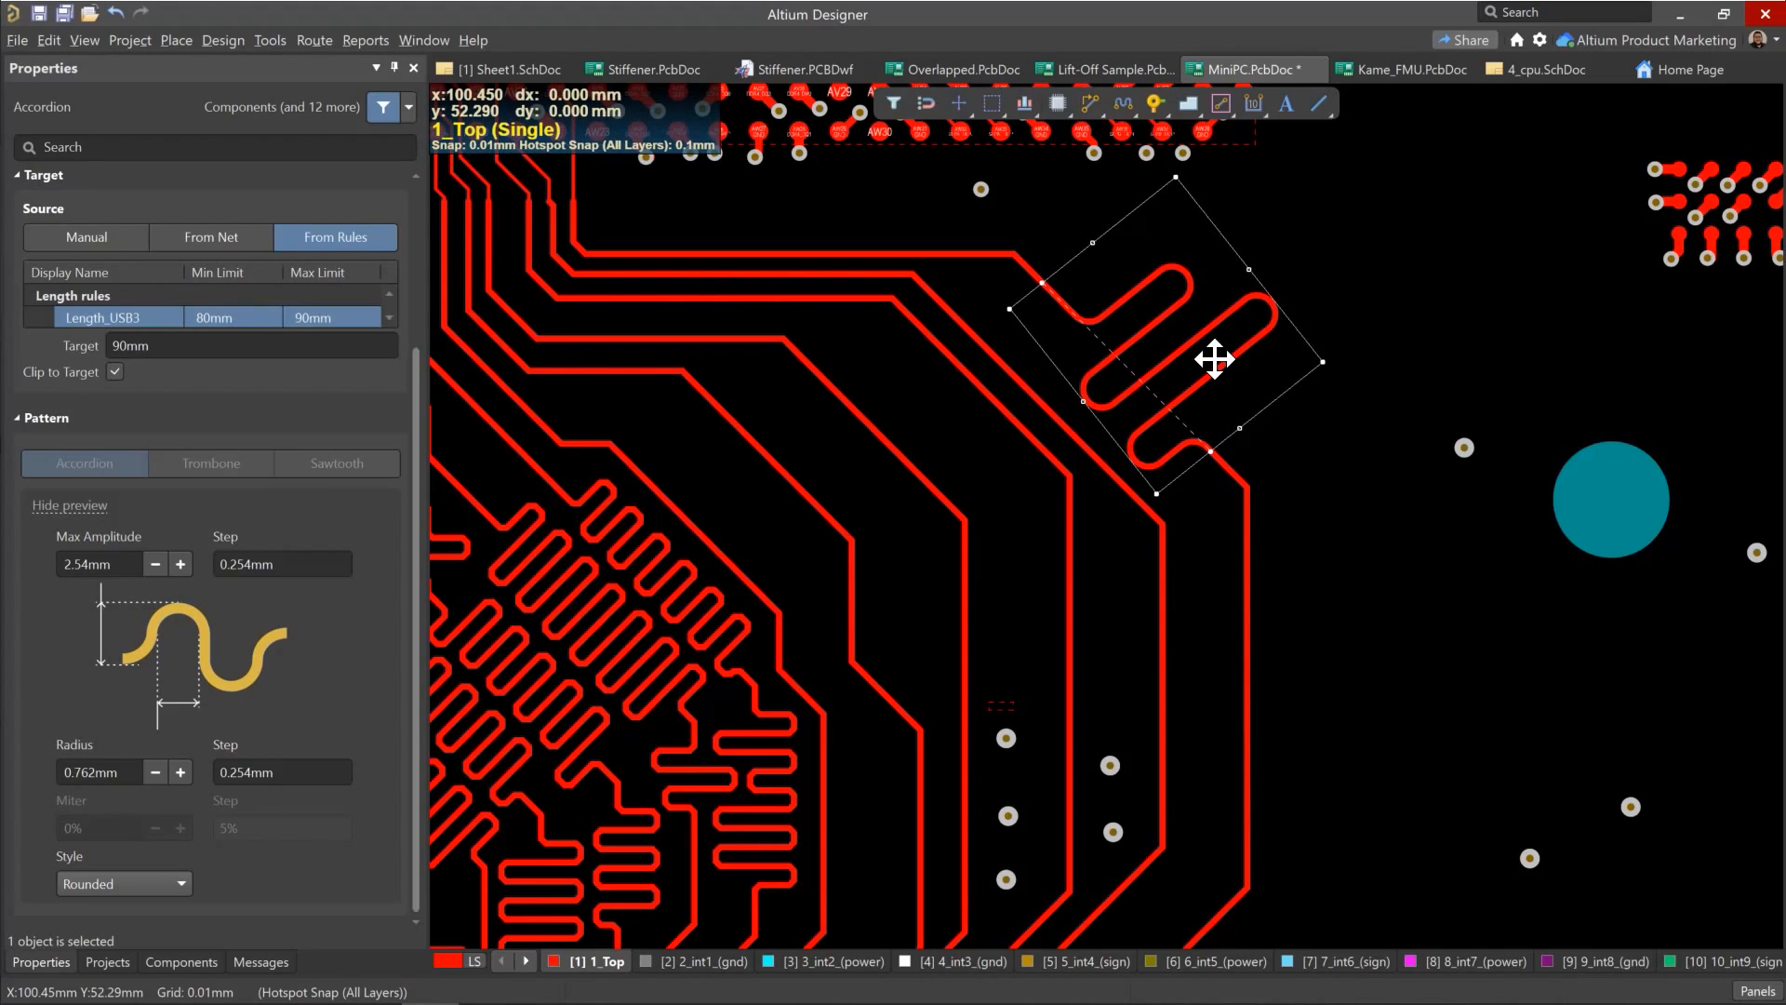
Step: Delete the accordion from the outermost trace and restart interactive length tuning
key(Delete)
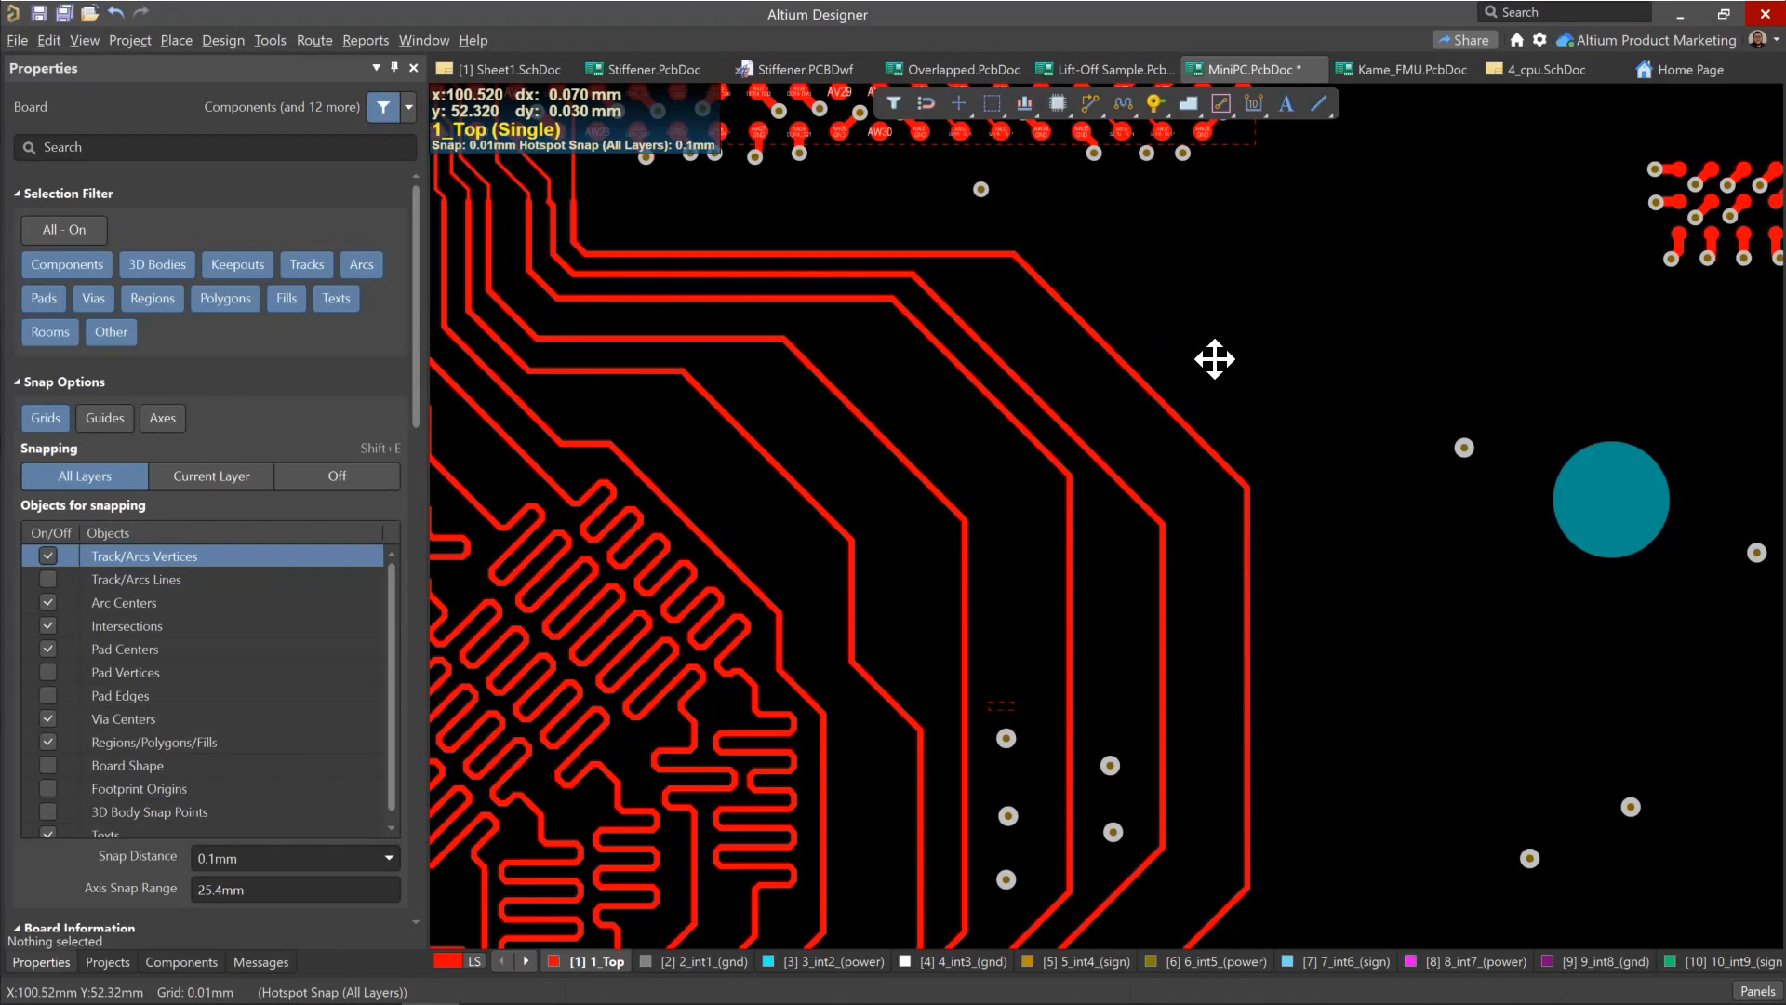
click(1122, 103)
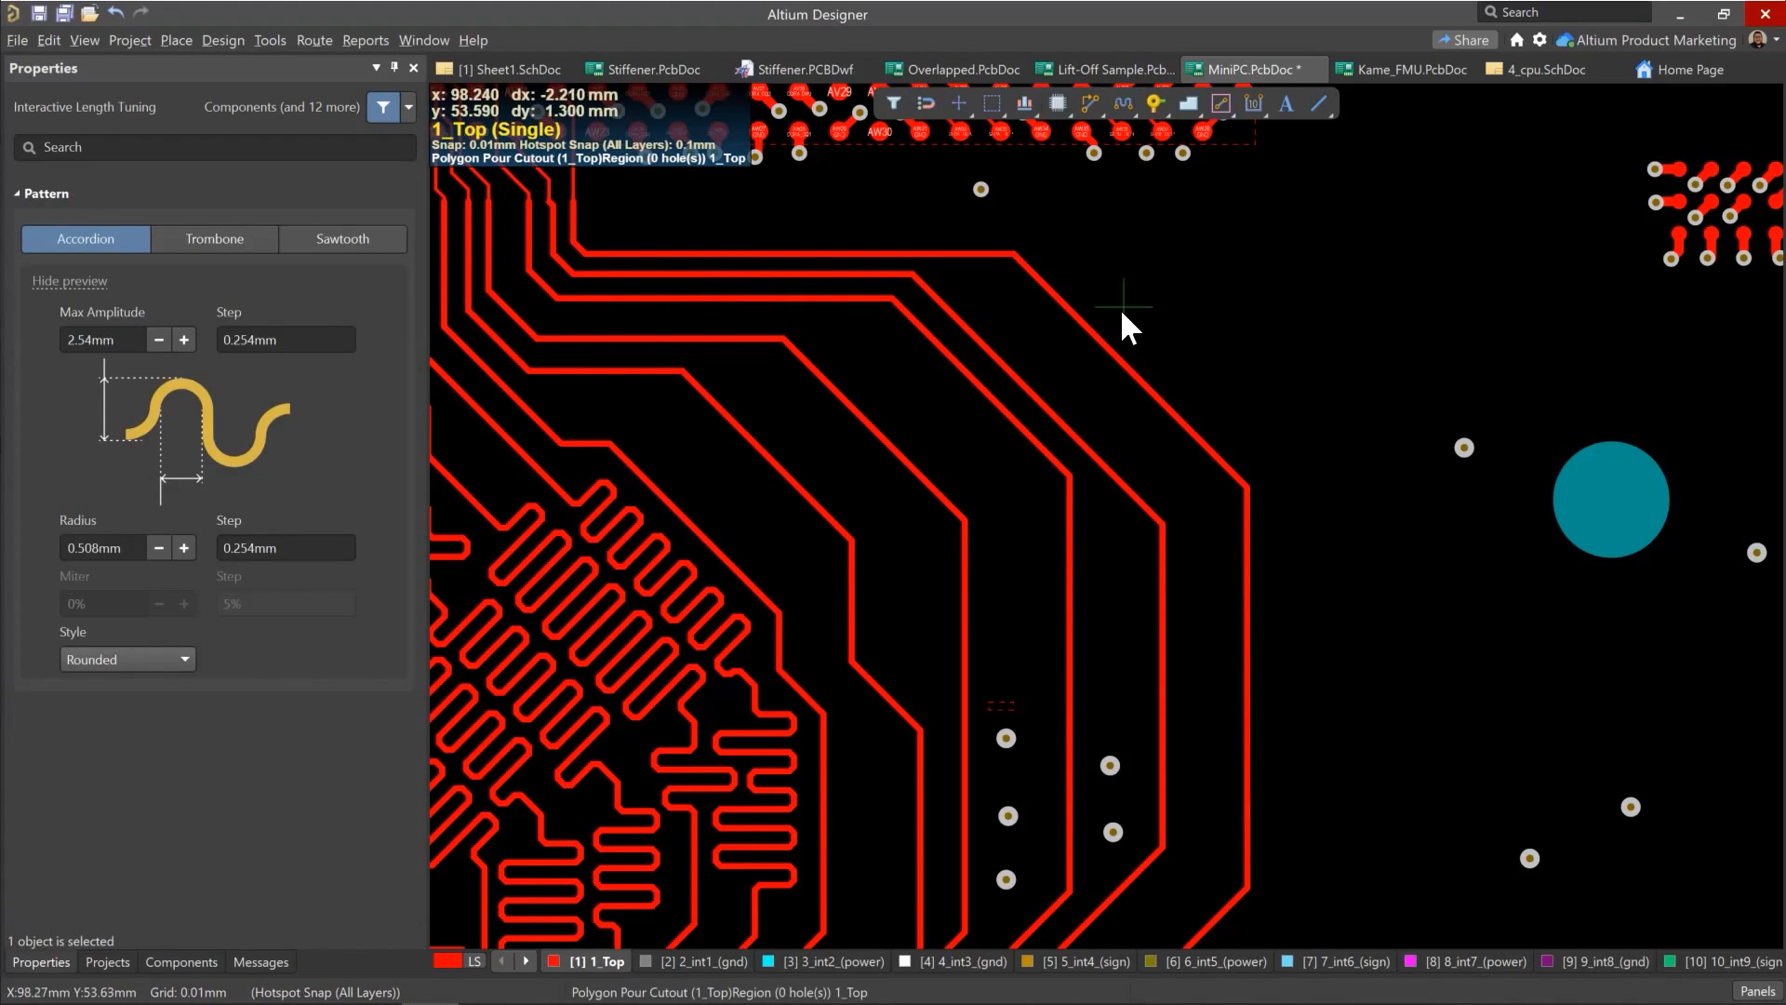
click(1068, 309)
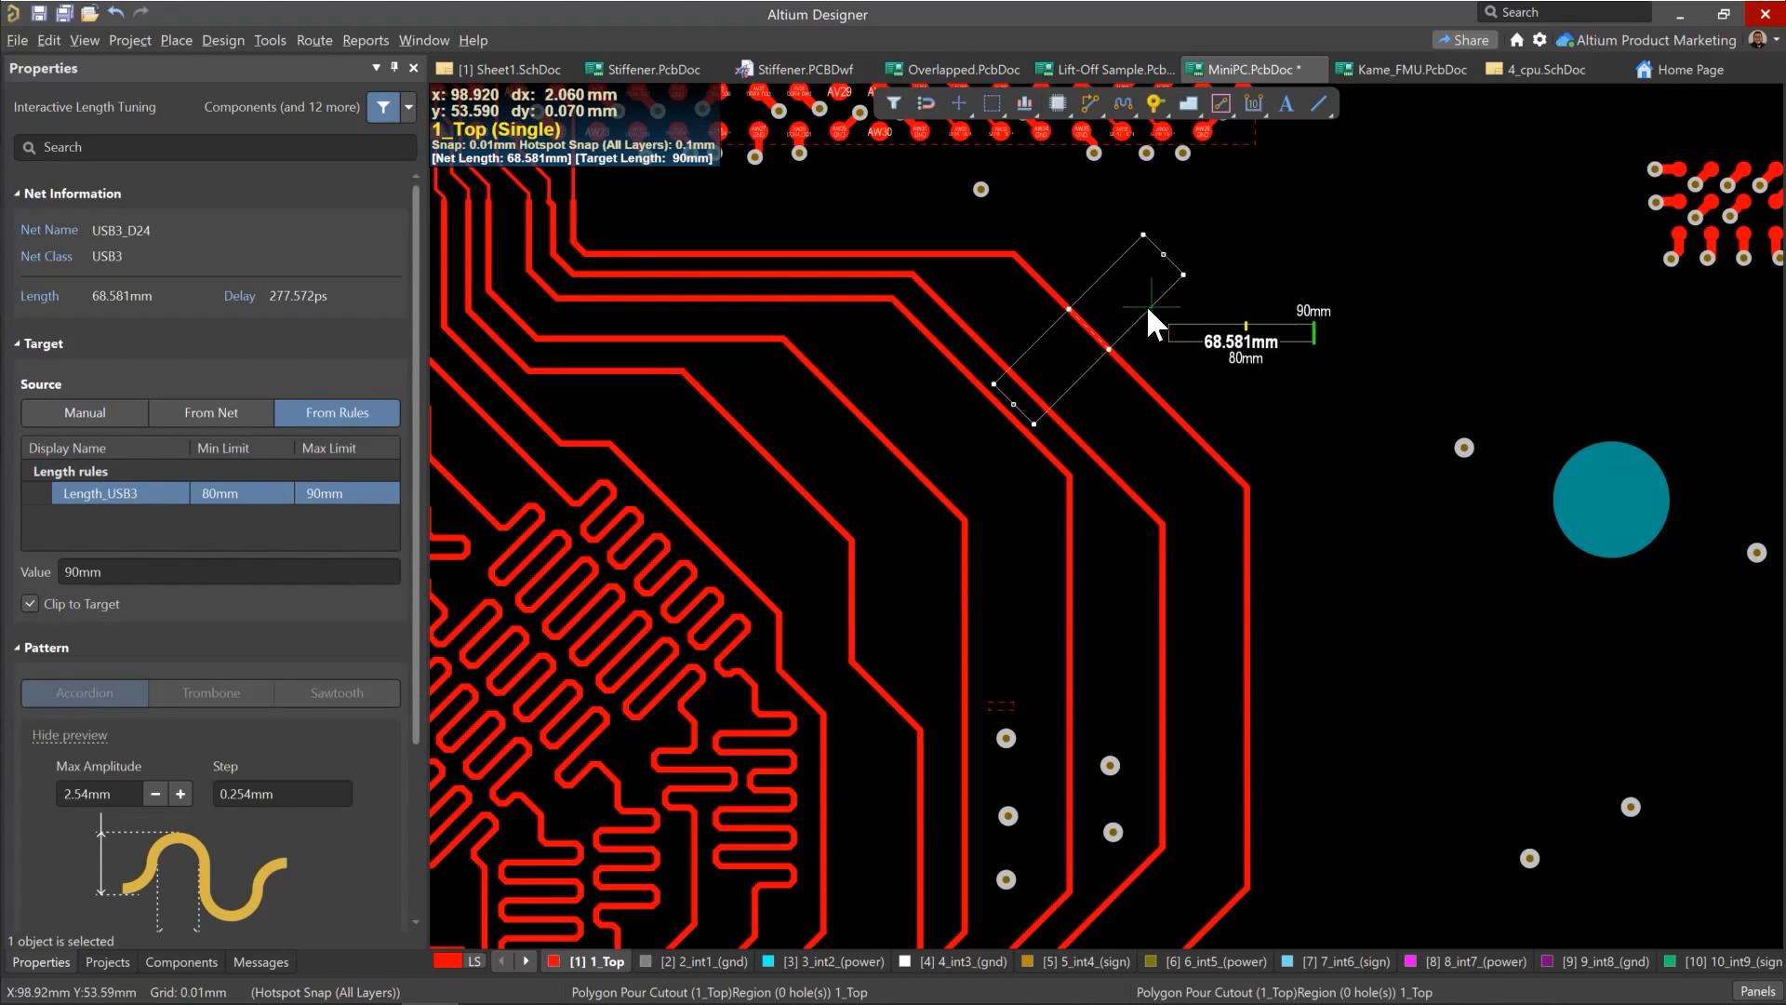
right_click(1131, 311)
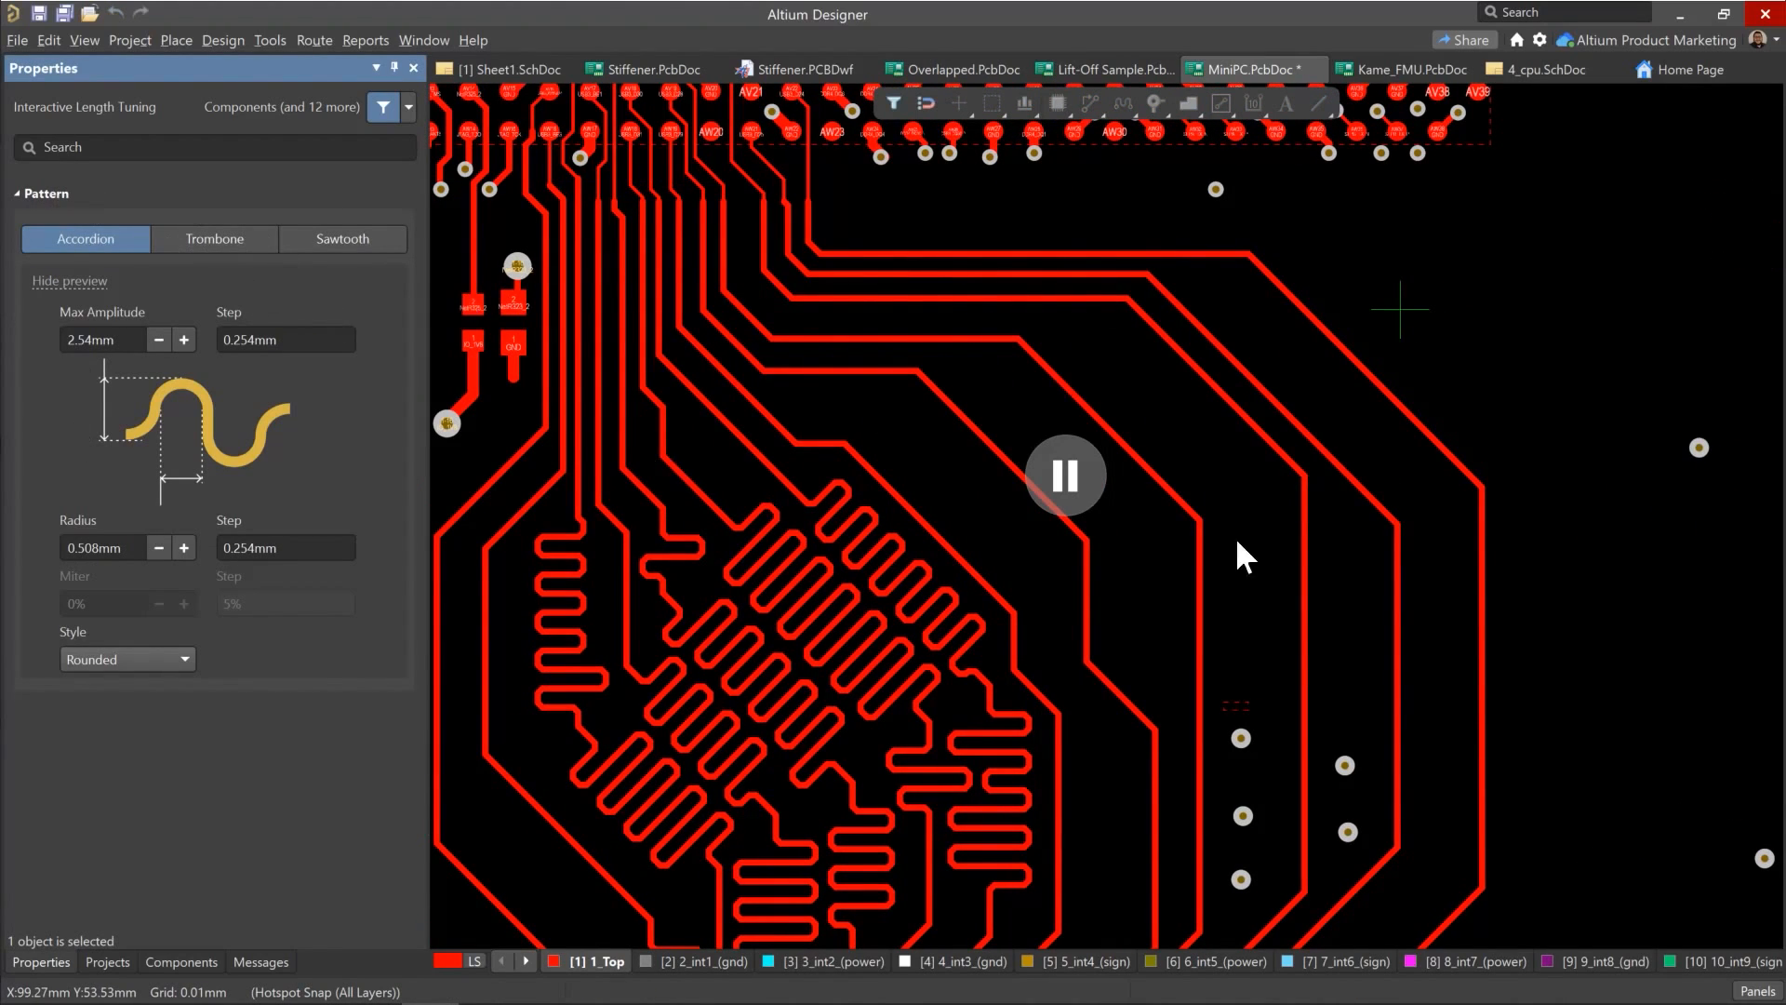
Step: Place a Trombone tuning pattern with rounded corners along the outermost trace, around its bend from the diagonal onto the vertical segment
click(225, 242)
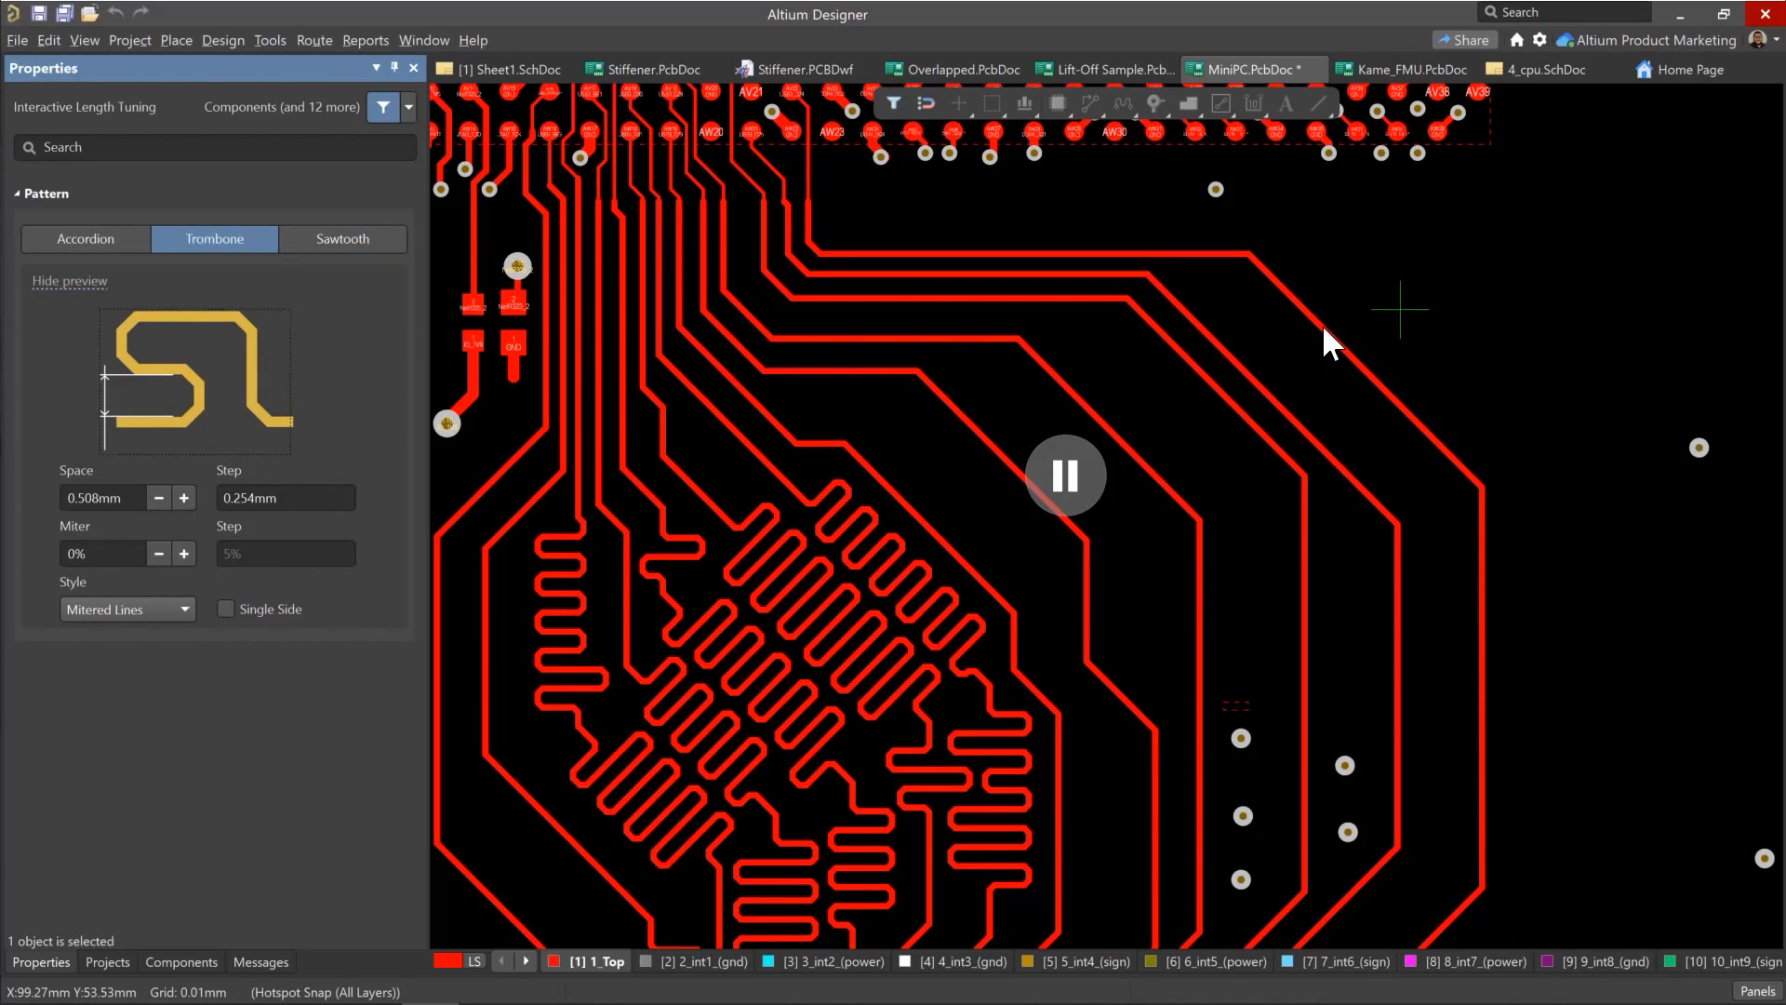
key(Return)
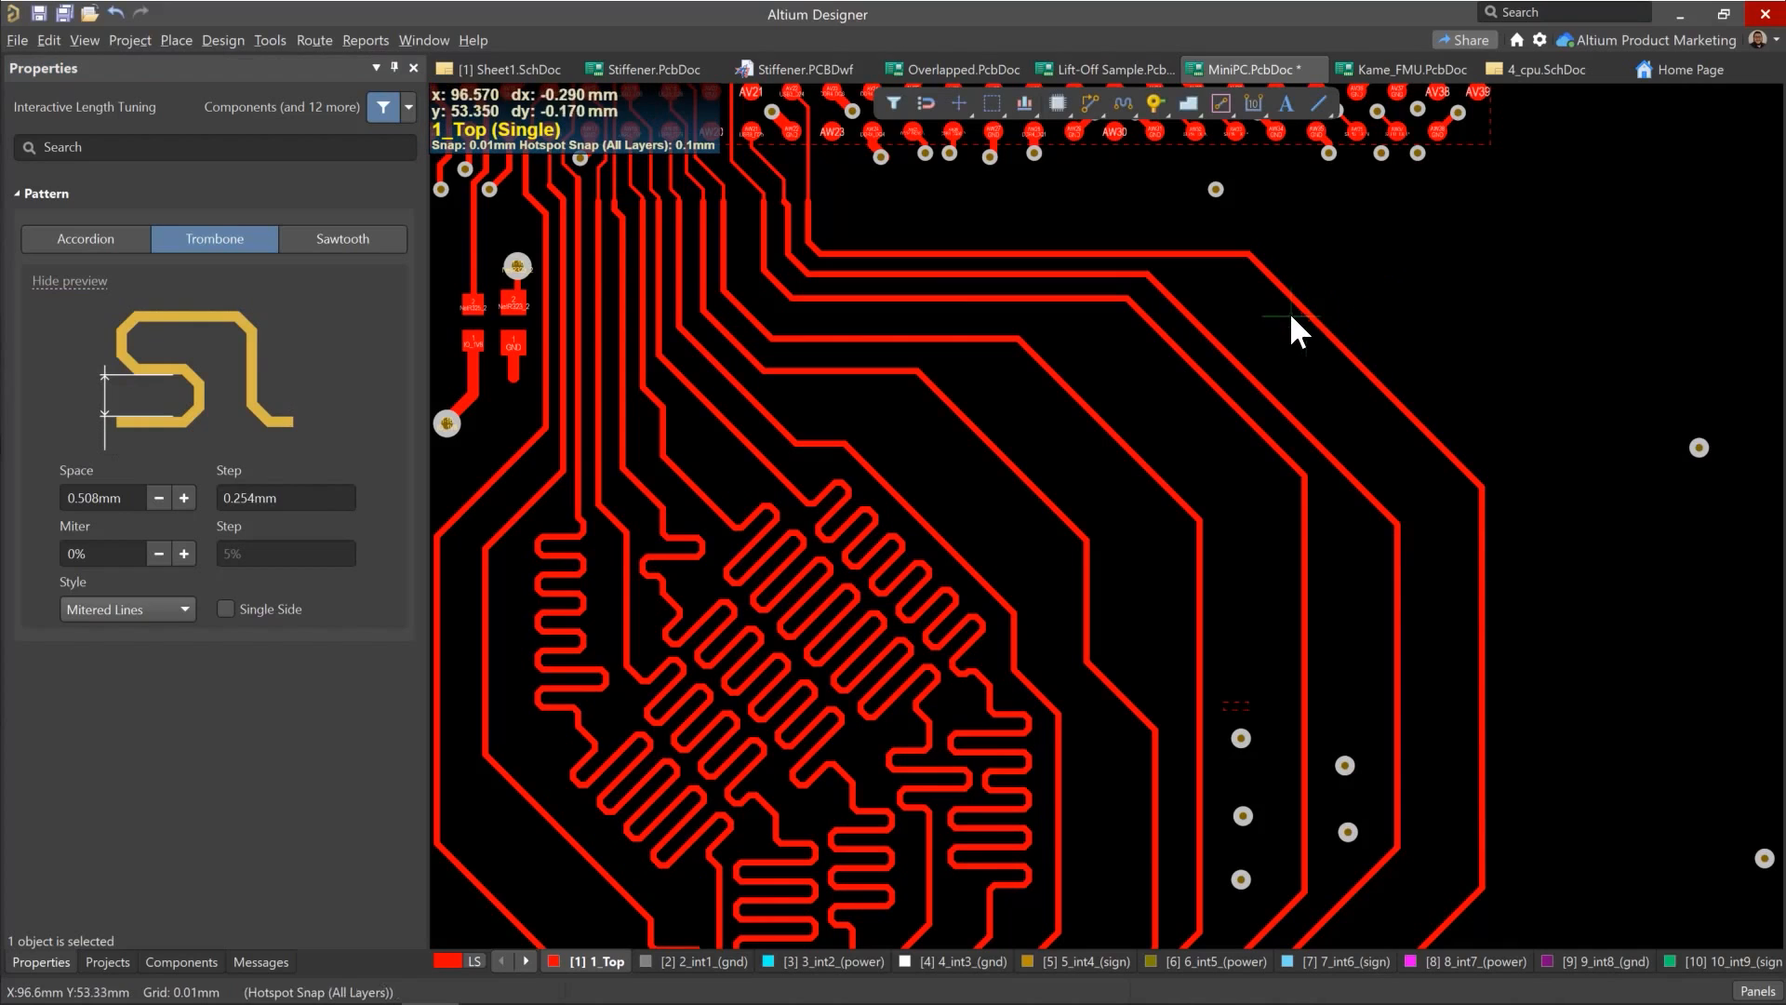
click(1302, 309)
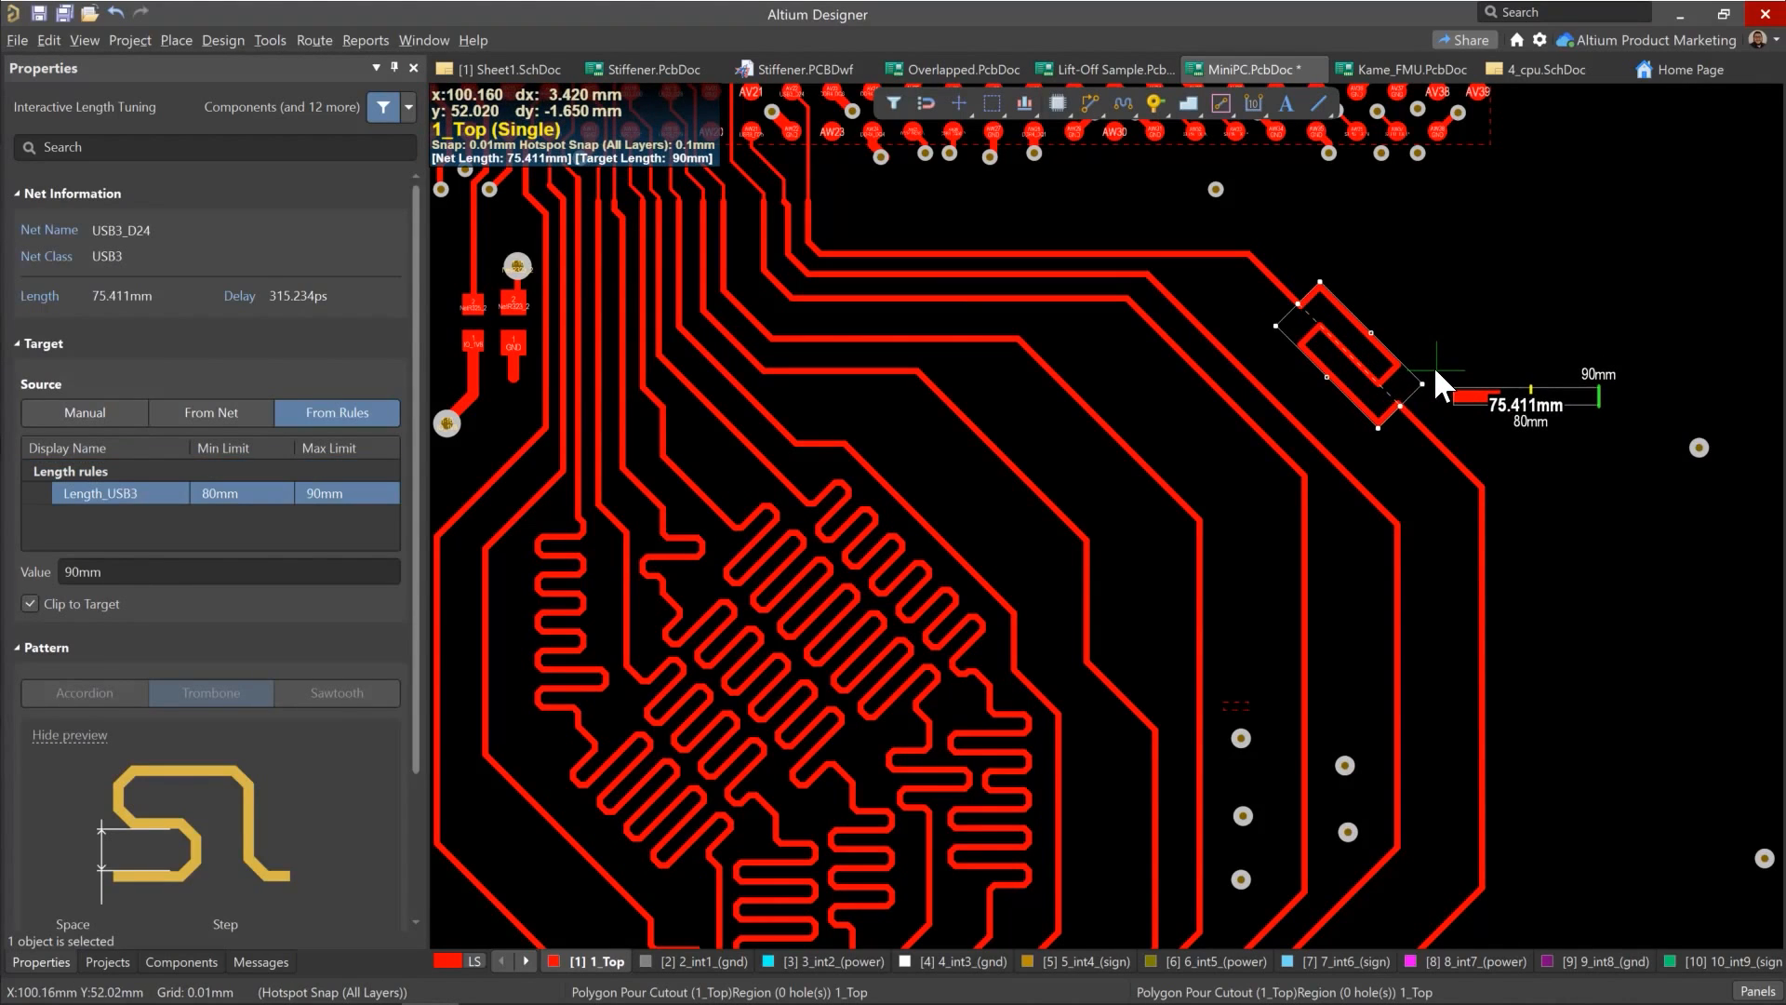
key(space)
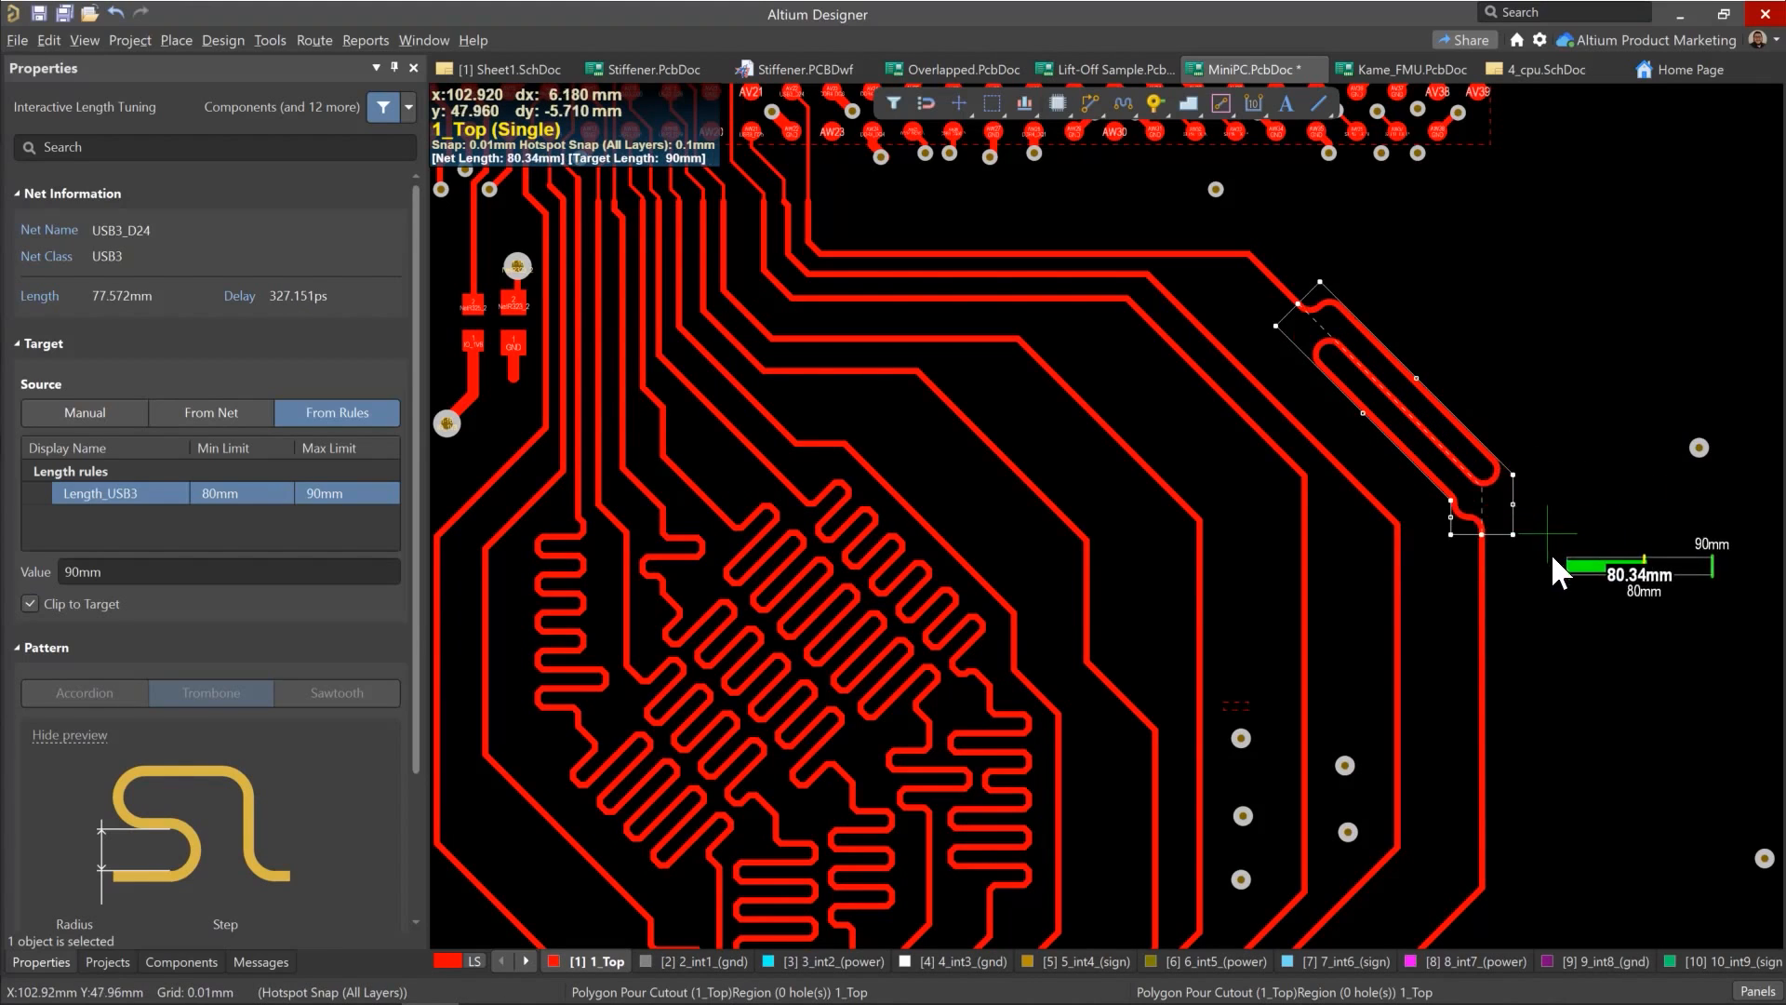
click(1574, 666)
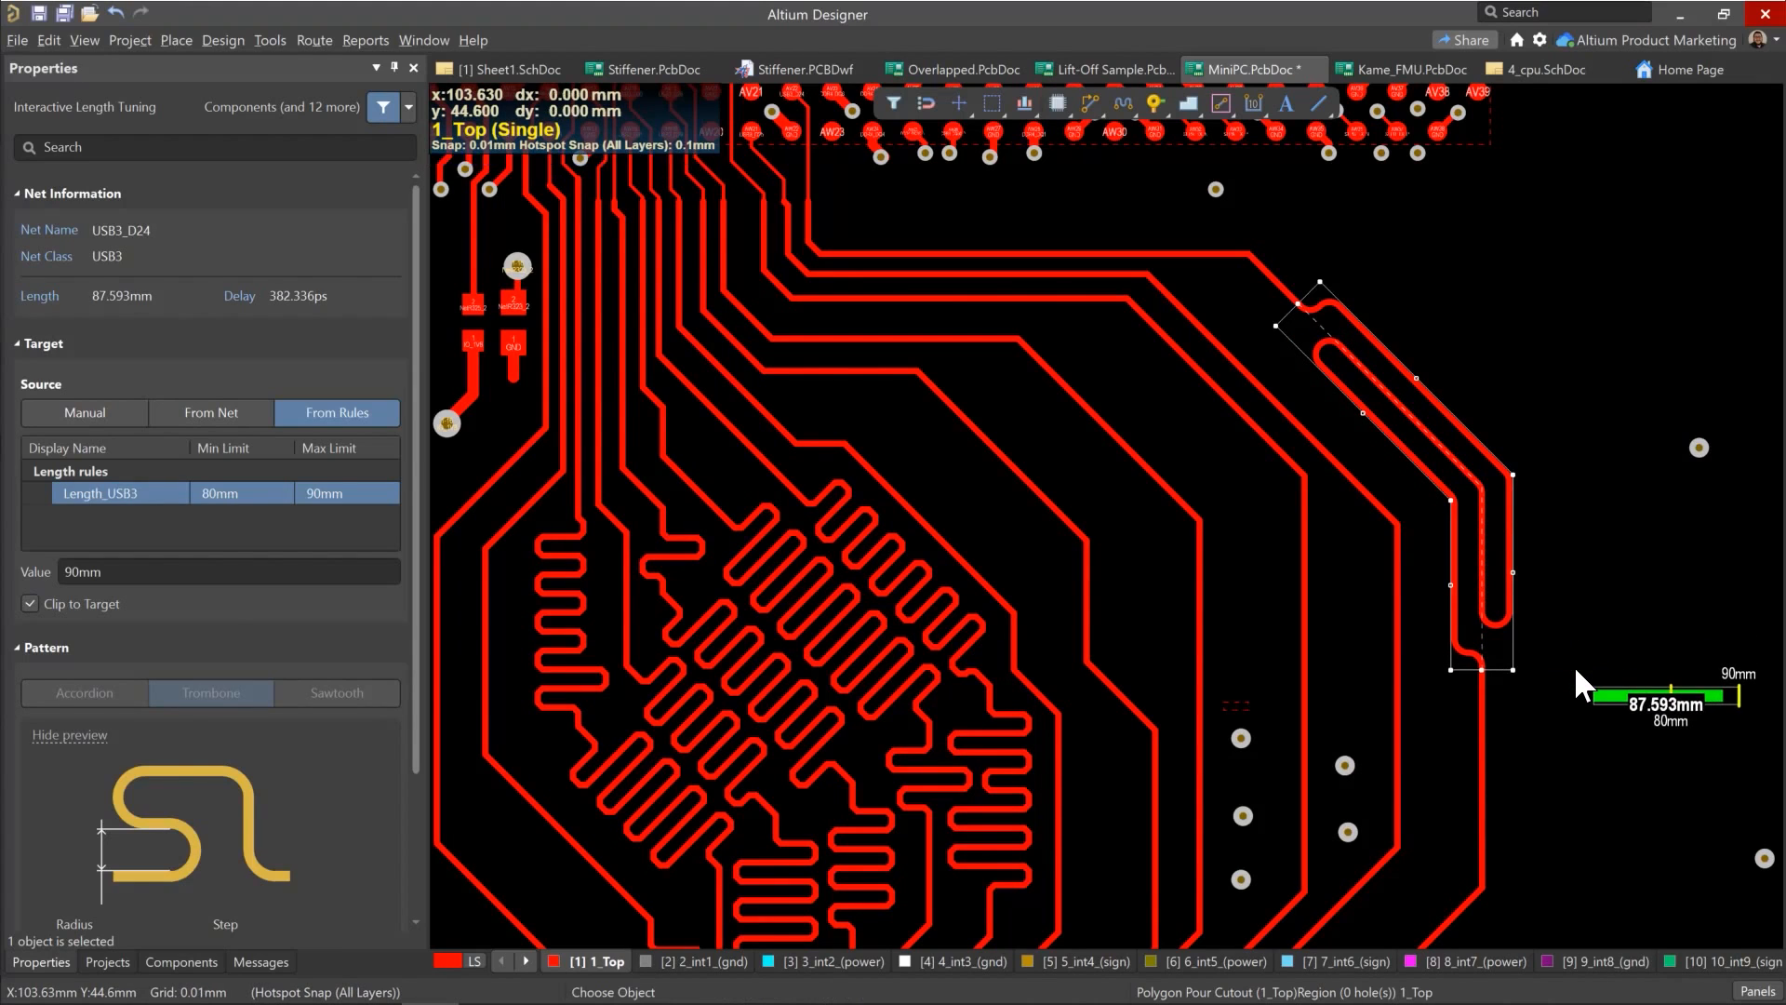
right_click(1552, 581)
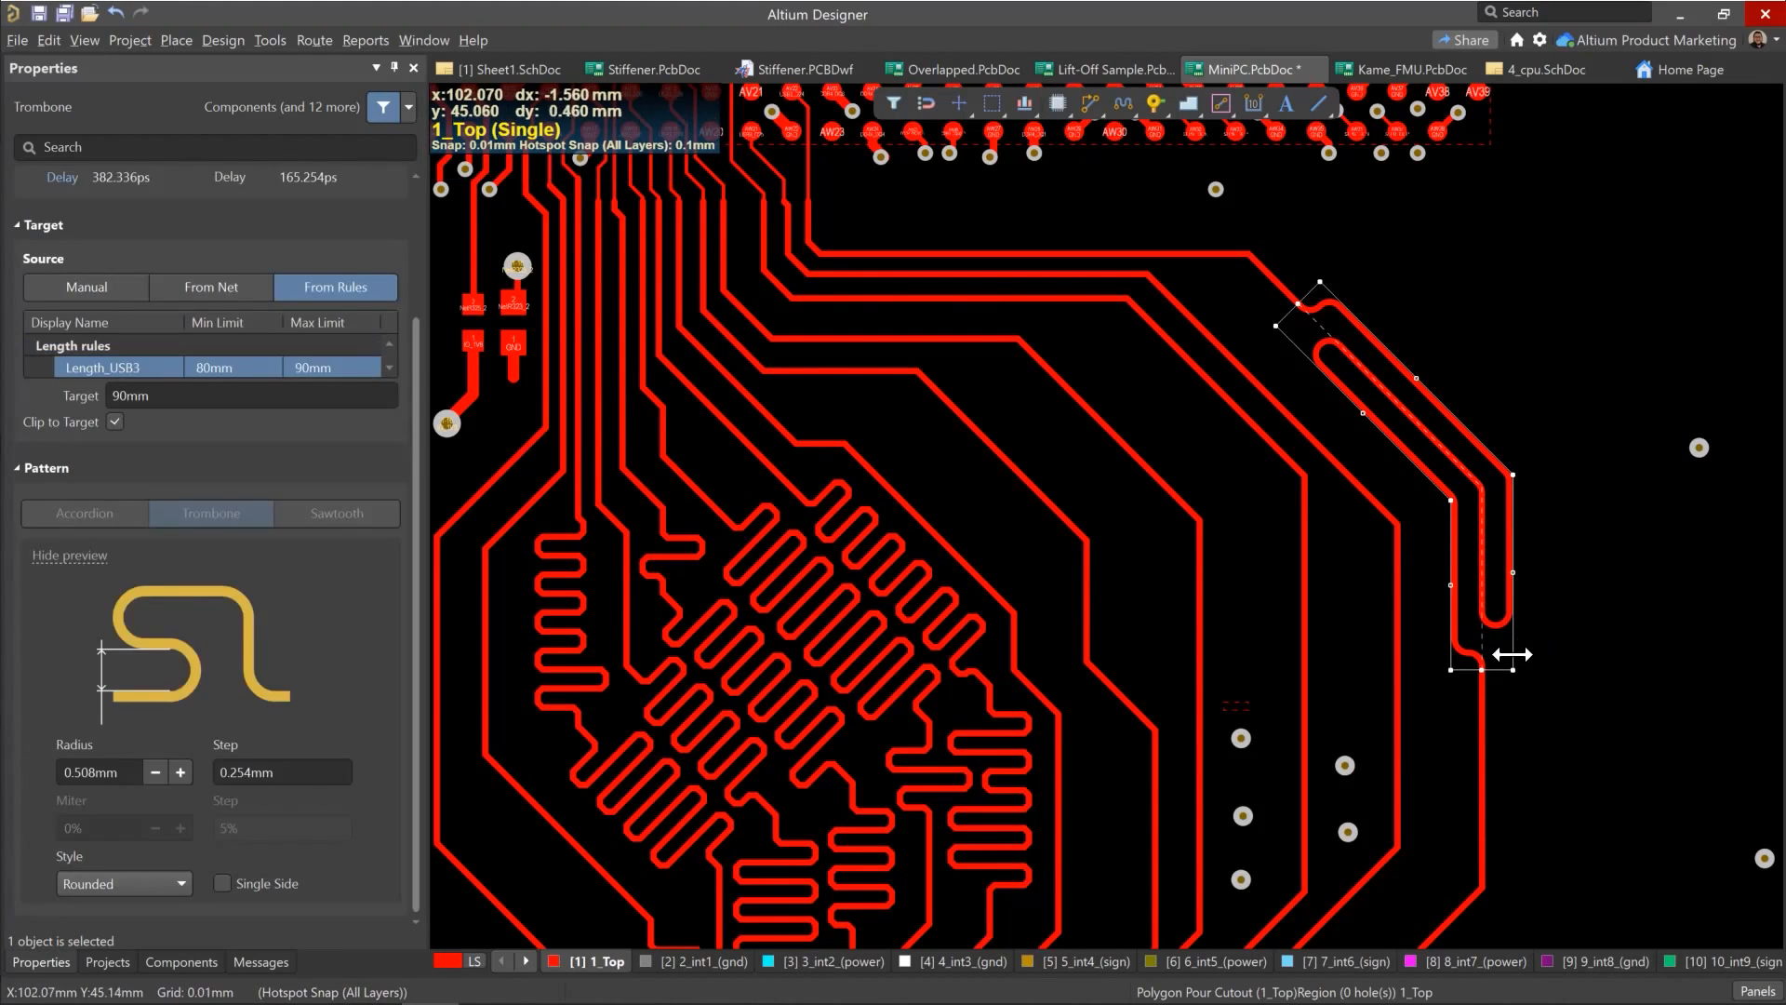
Step: Make the trombone single-sided on the outer side of the trace, resizing its tuning region and shifting it slightly along the route
drag(1534, 666, 1576, 627)
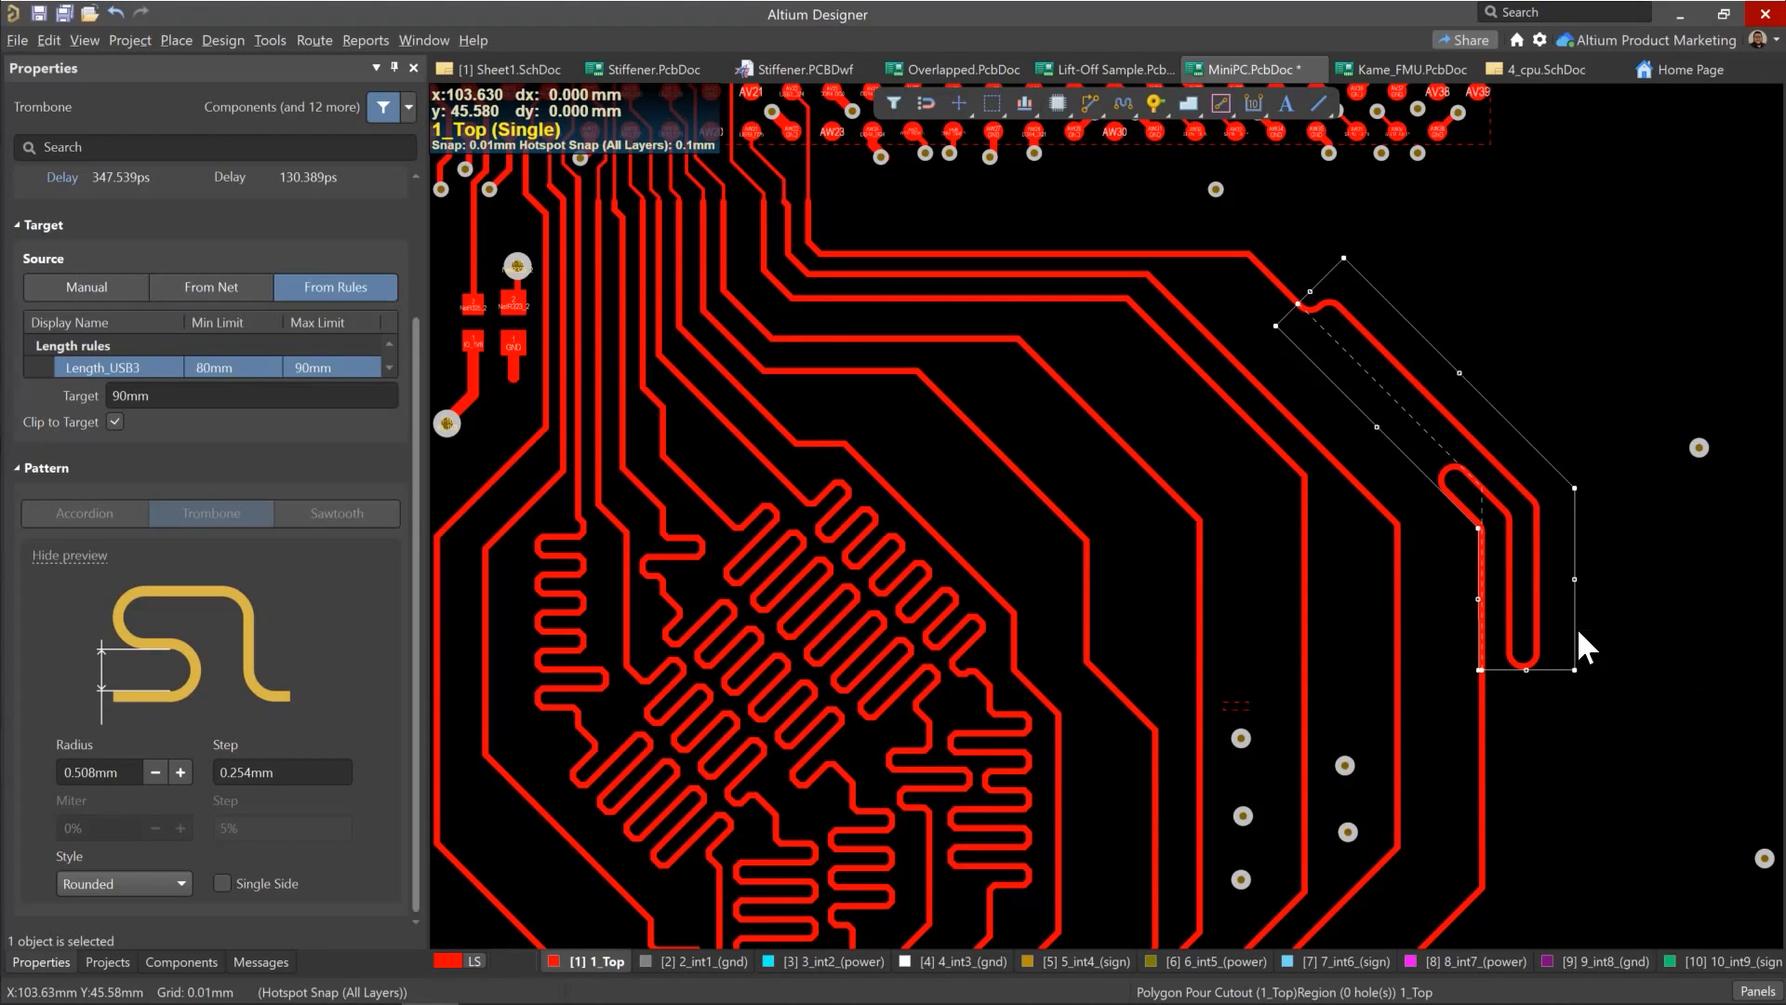
click(222, 883)
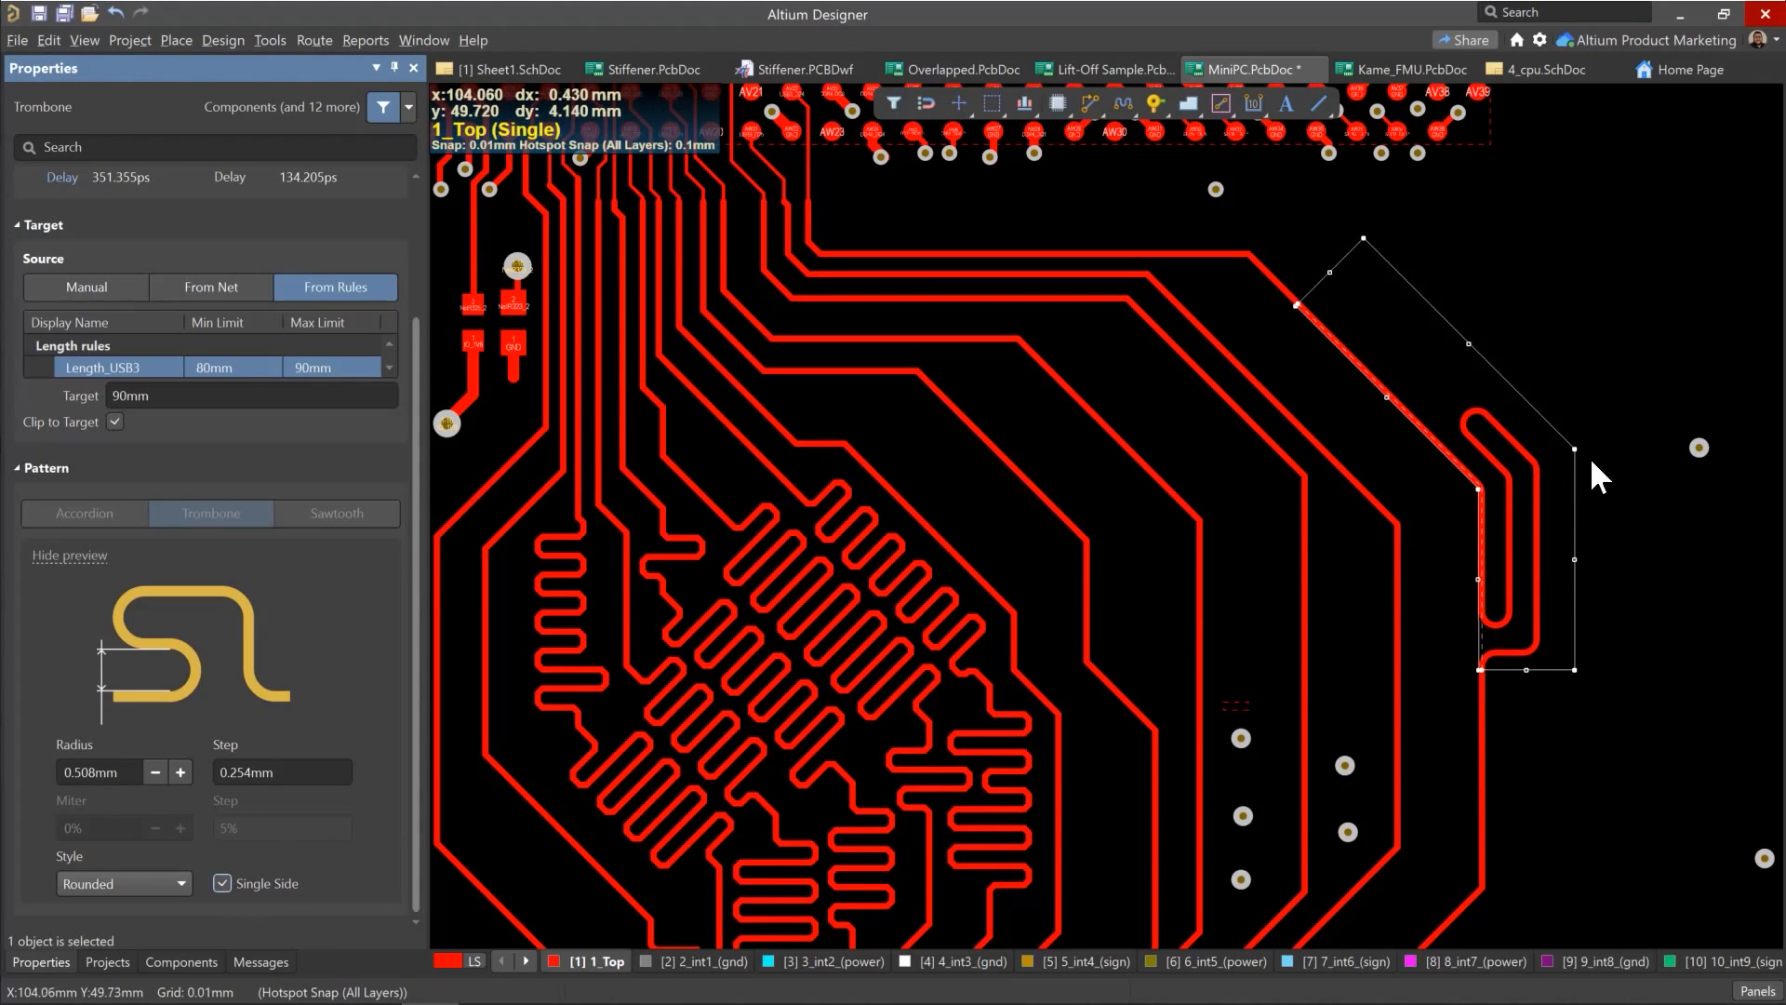
mouse_move(1573, 465)
mouse_down()
mouse_move(1581, 567)
mouse_move(1573, 499)
mouse_up()
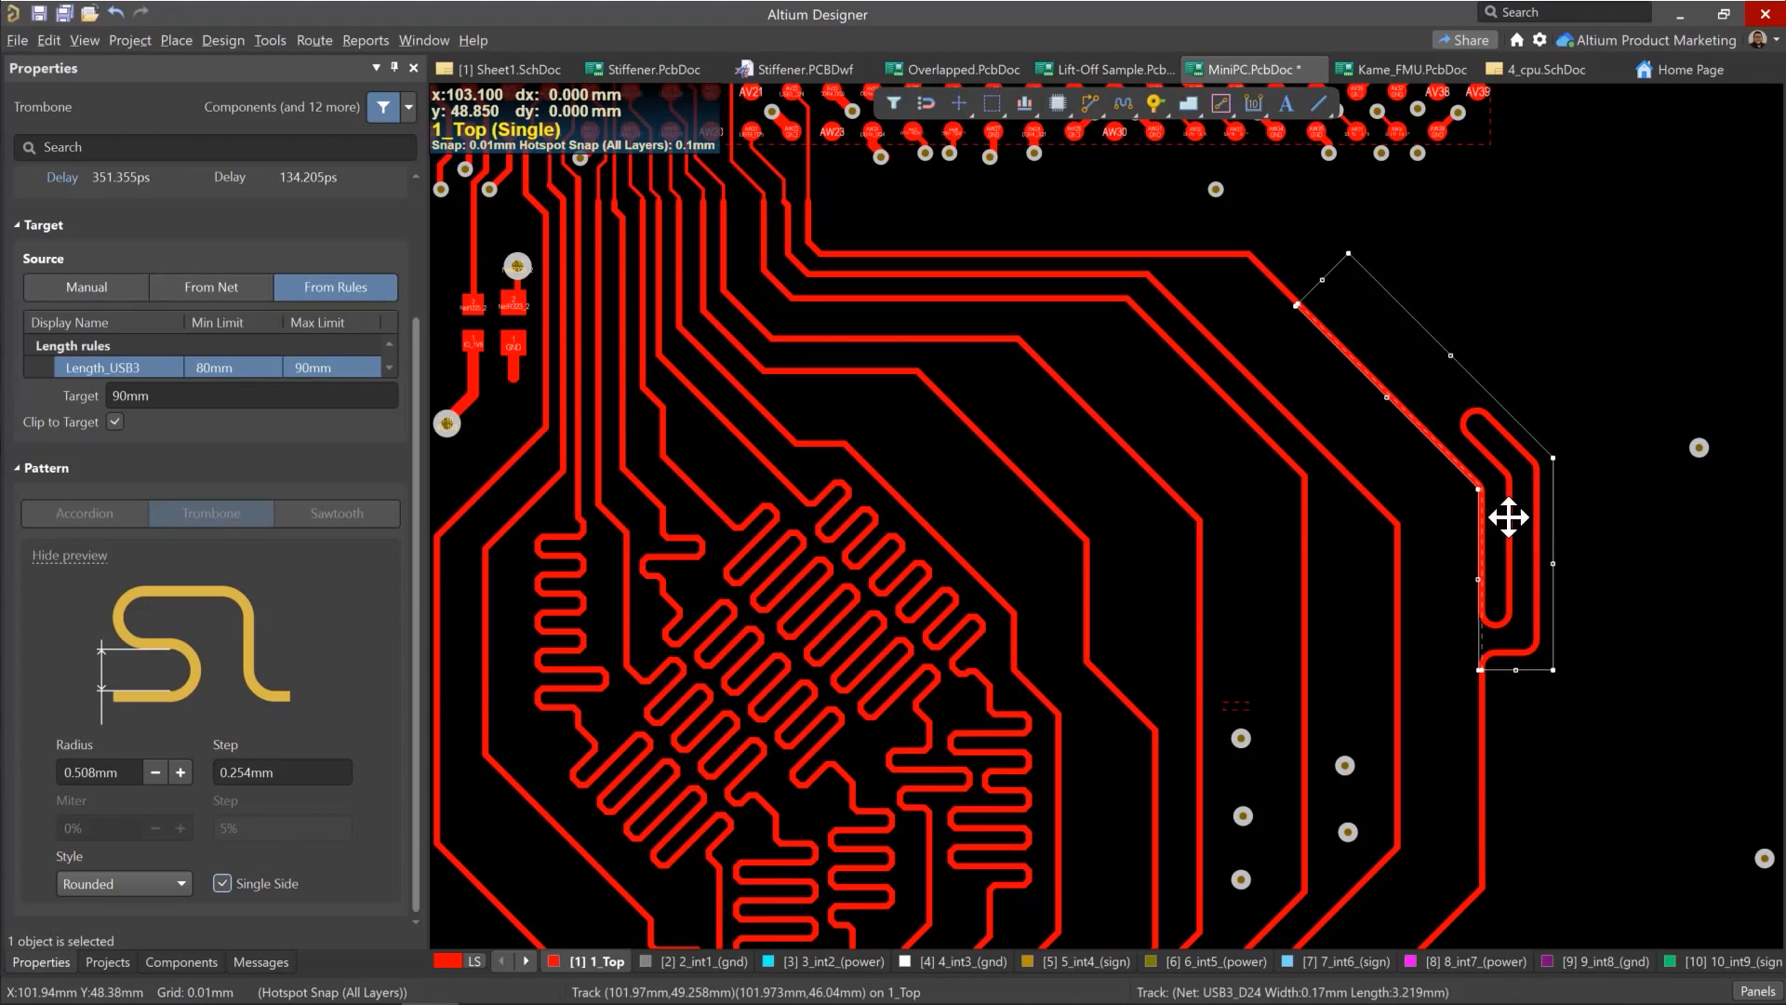
drag(1459, 530, 1484, 371)
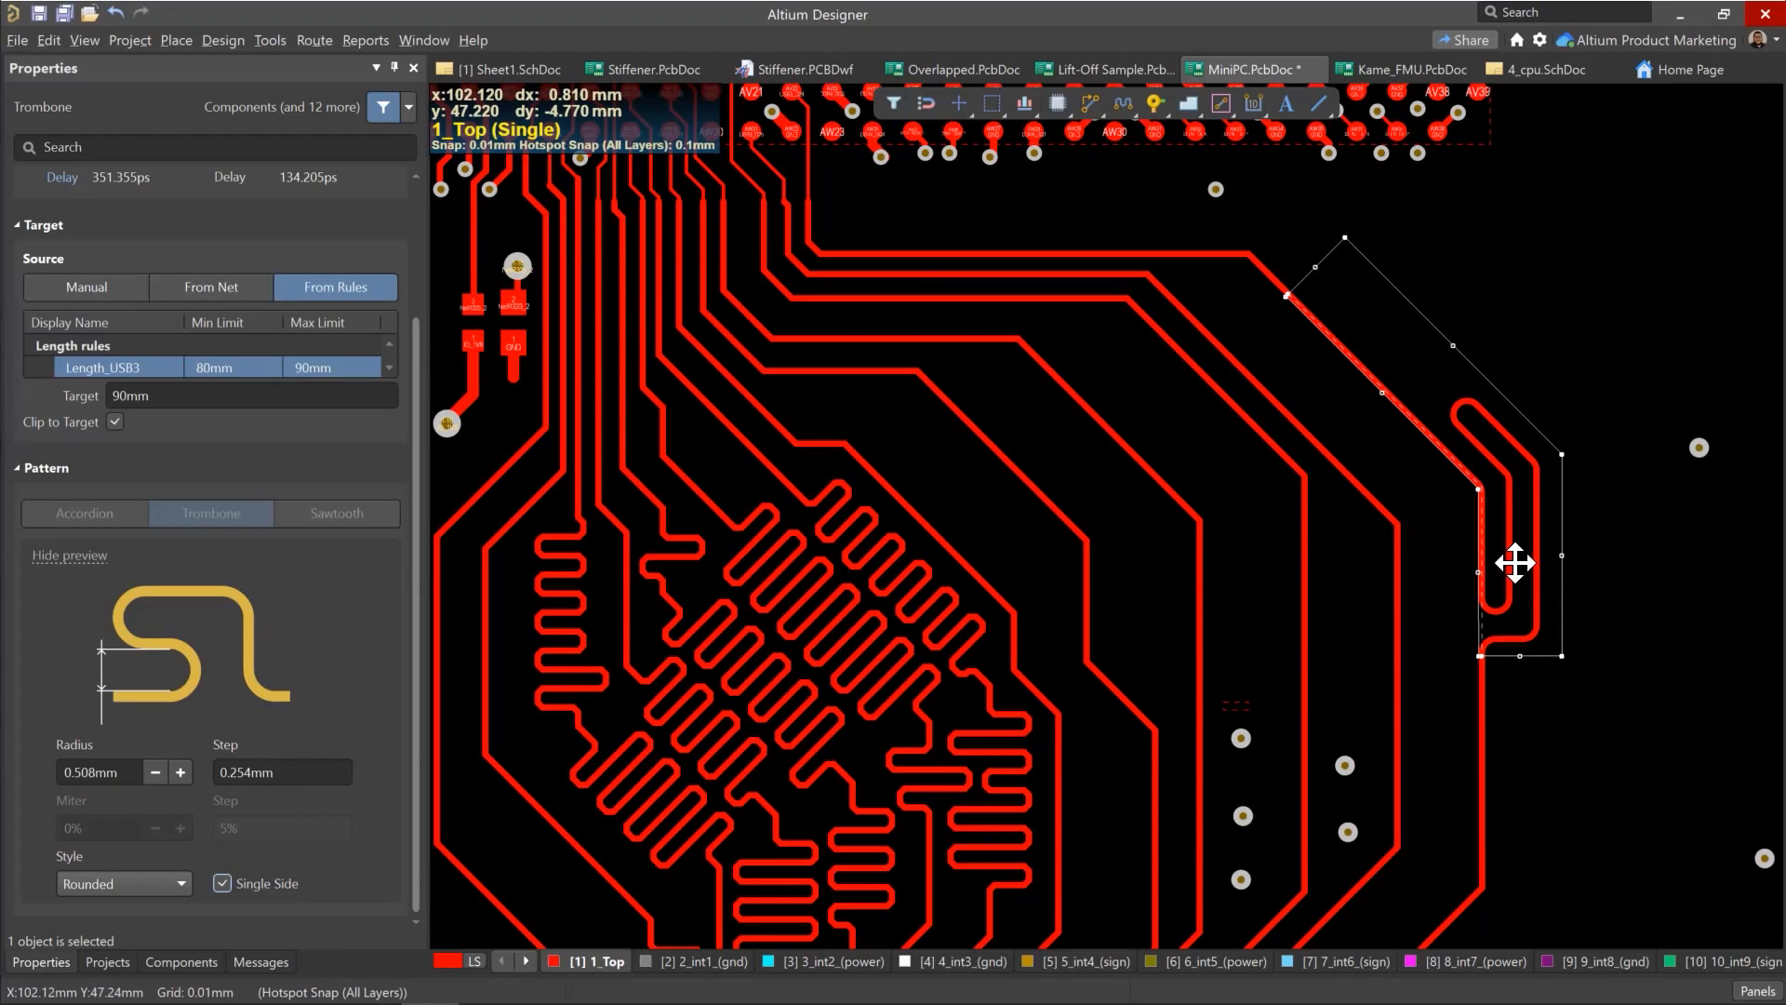
Step: Delete the trombone and configure a new Sawtooth tuning pattern with angle 70, tooth width 0.154 mm and actual height 1 mm
key(Delete)
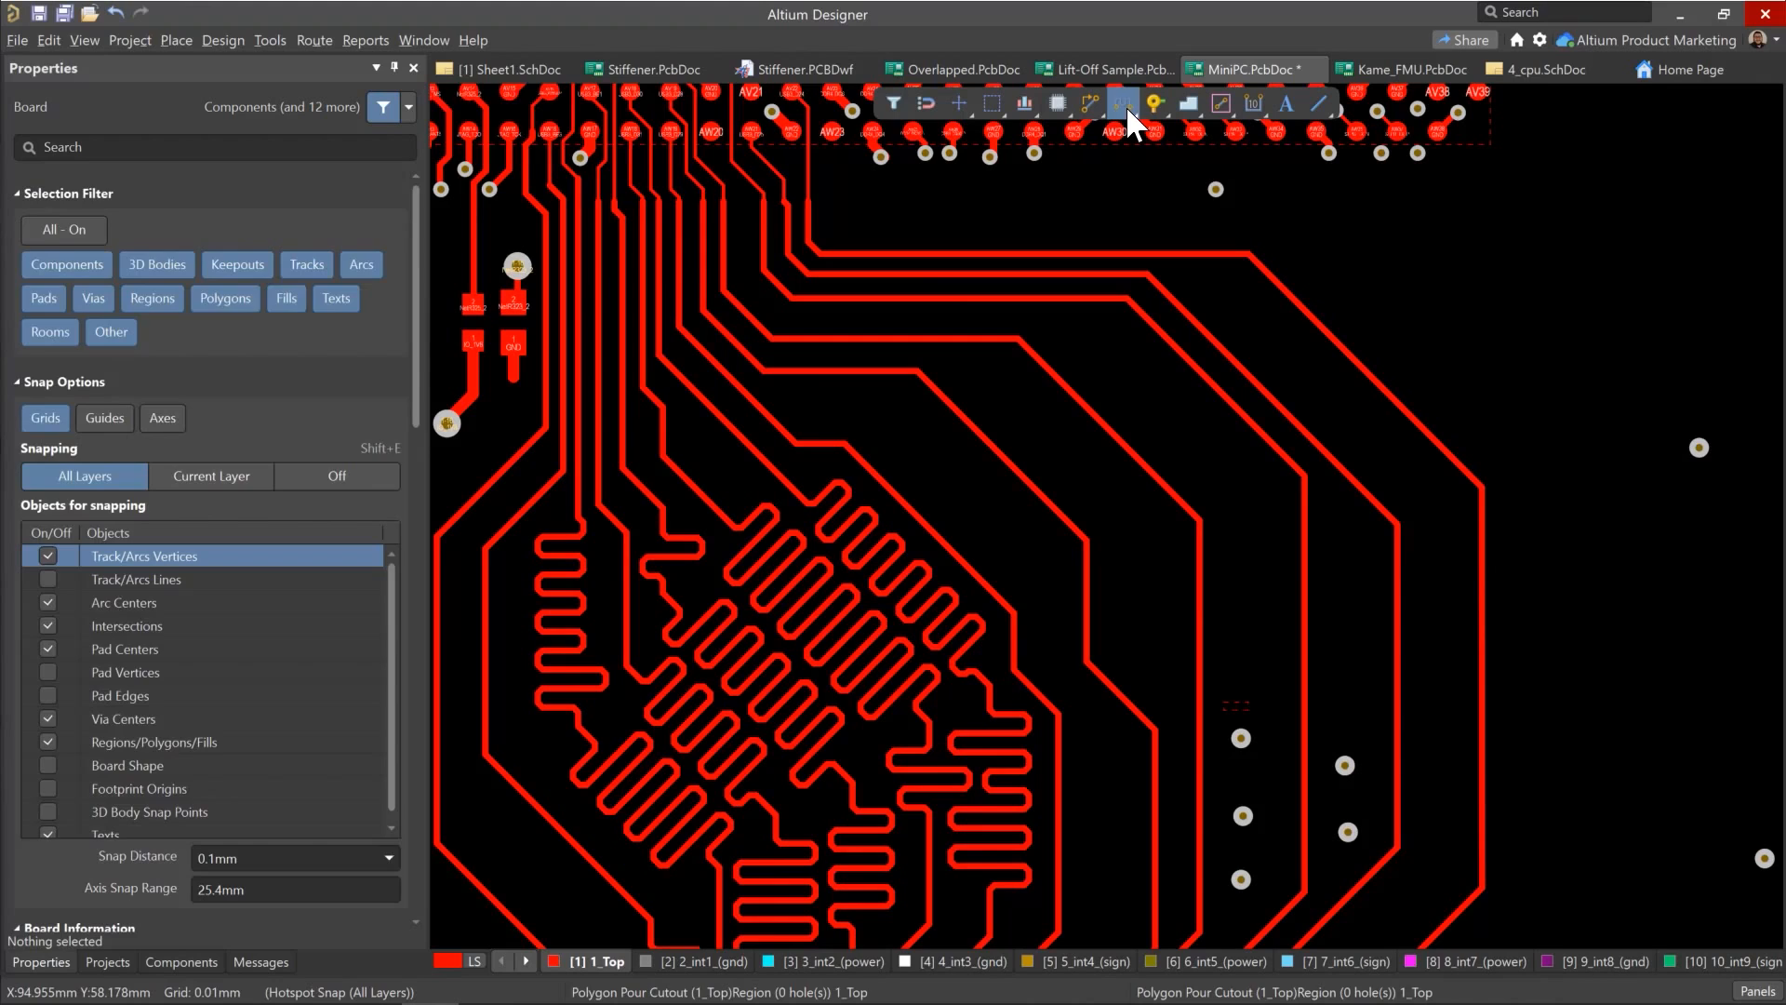
click(1123, 103)
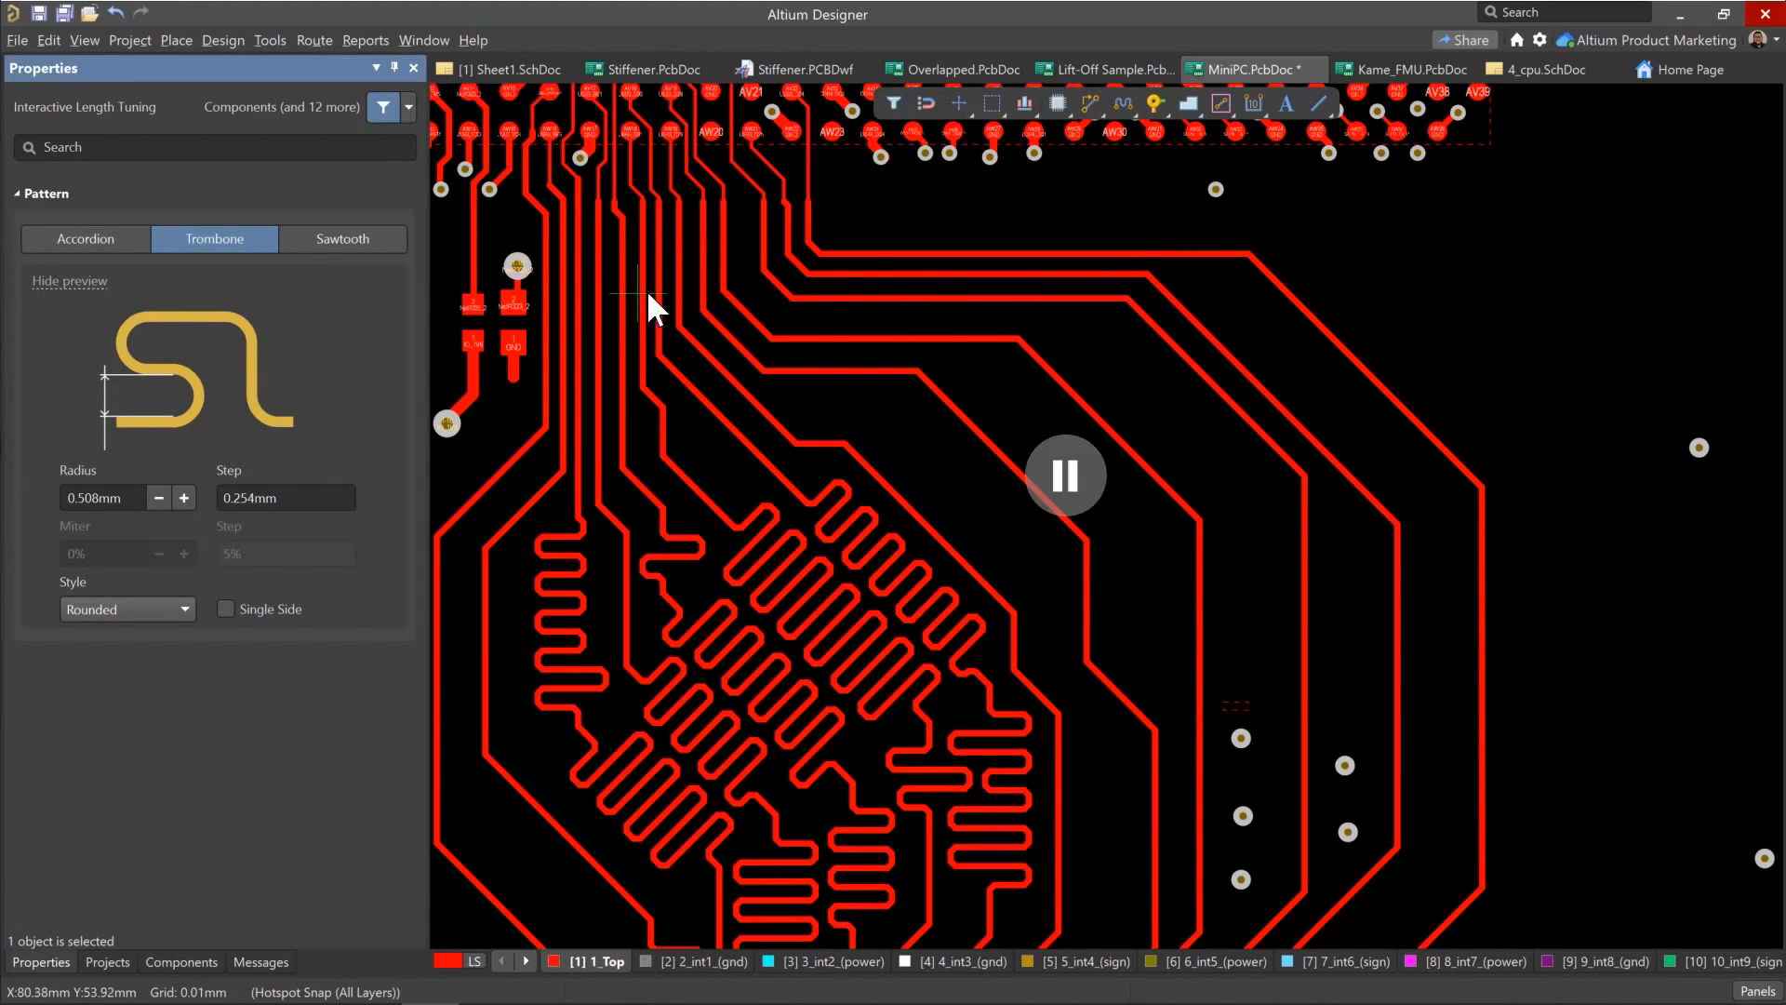
click(345, 234)
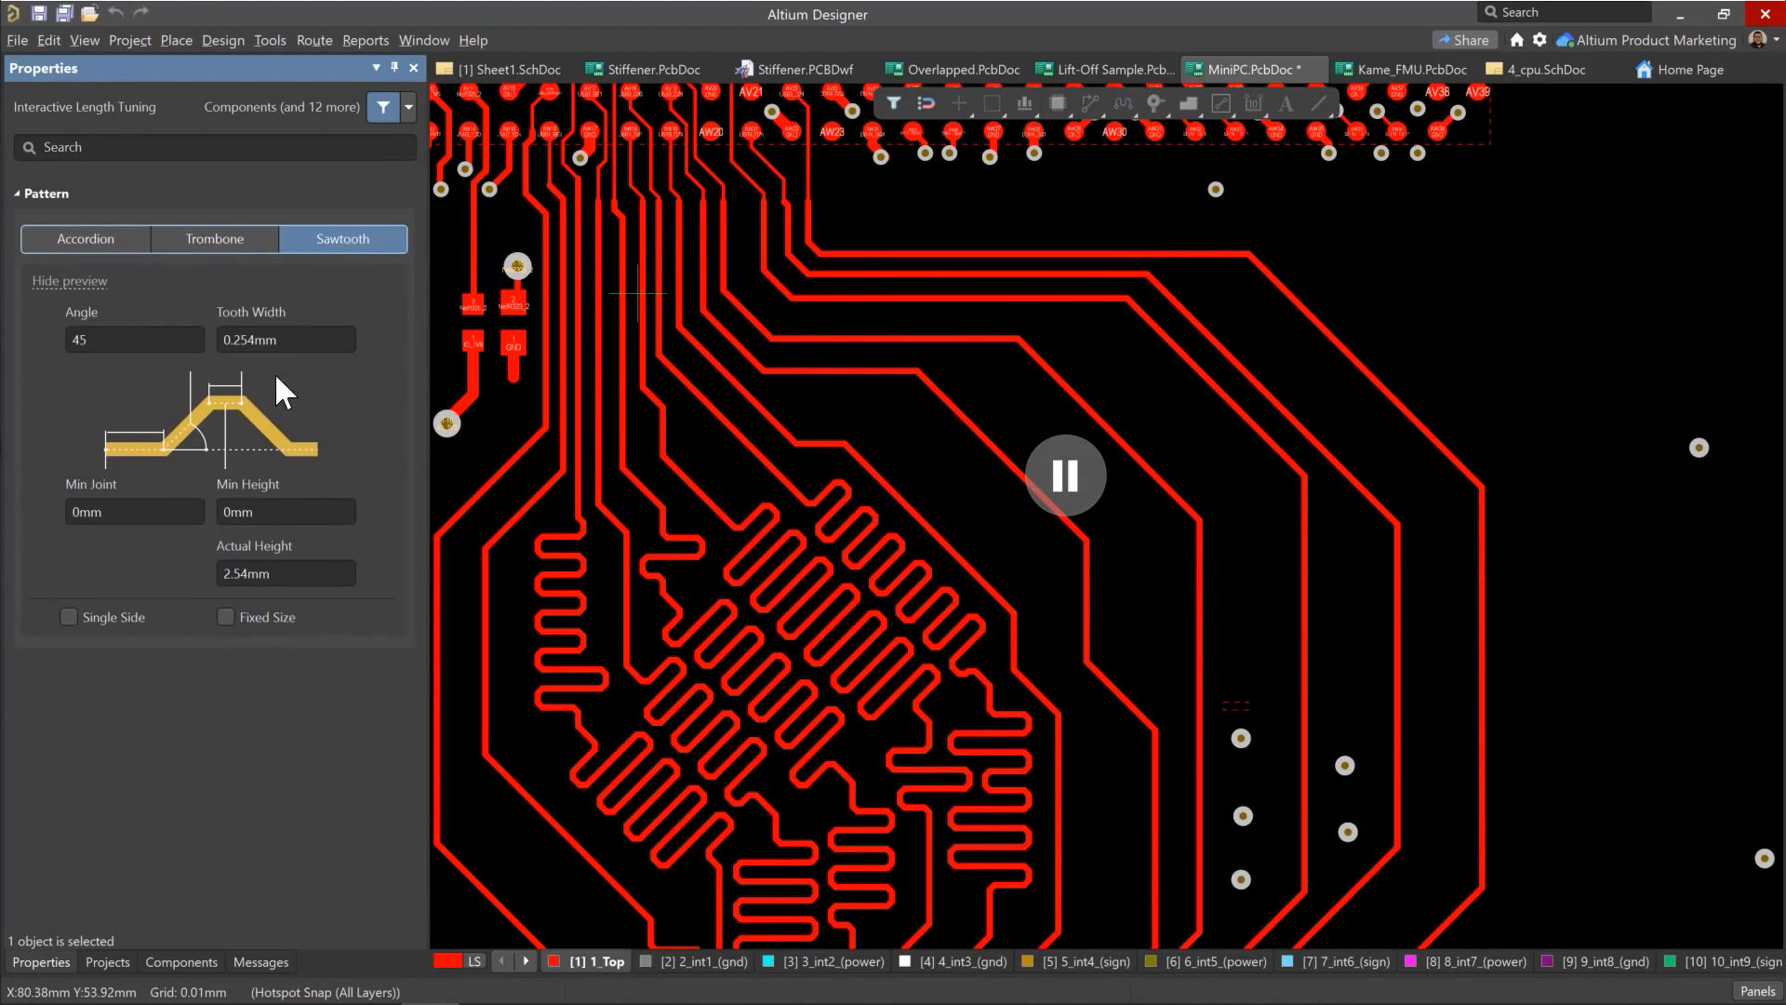
click(102, 343)
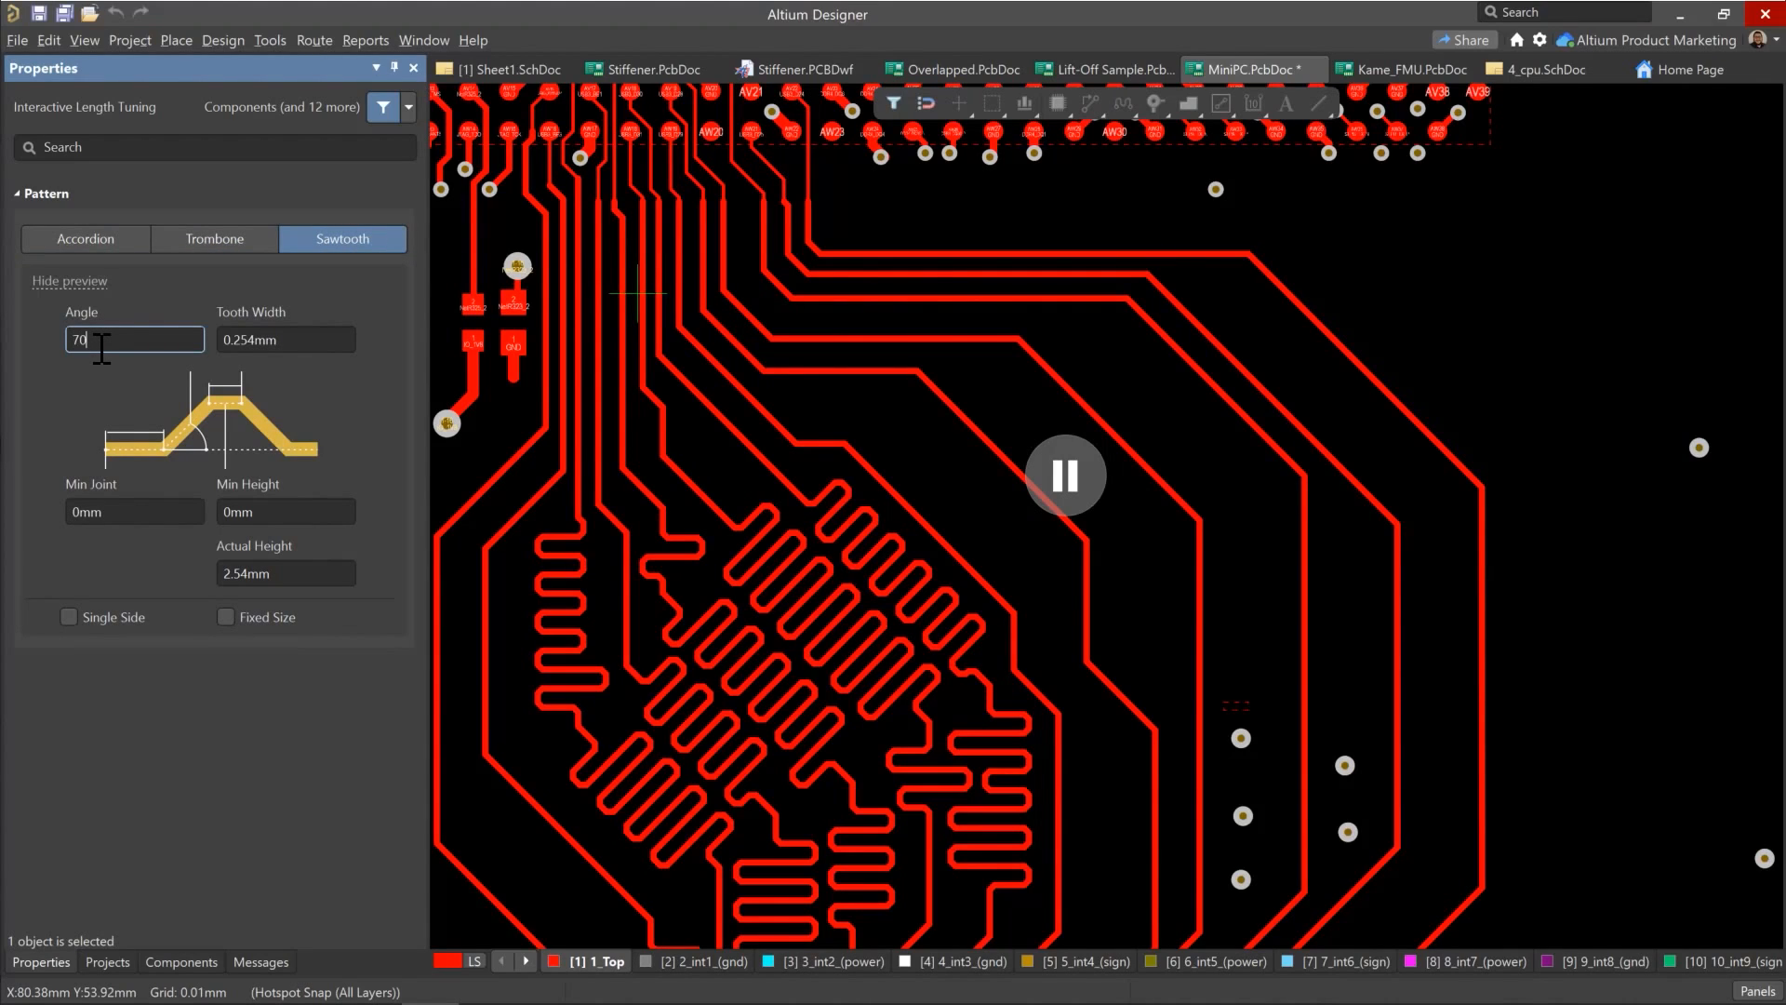
click(241, 341)
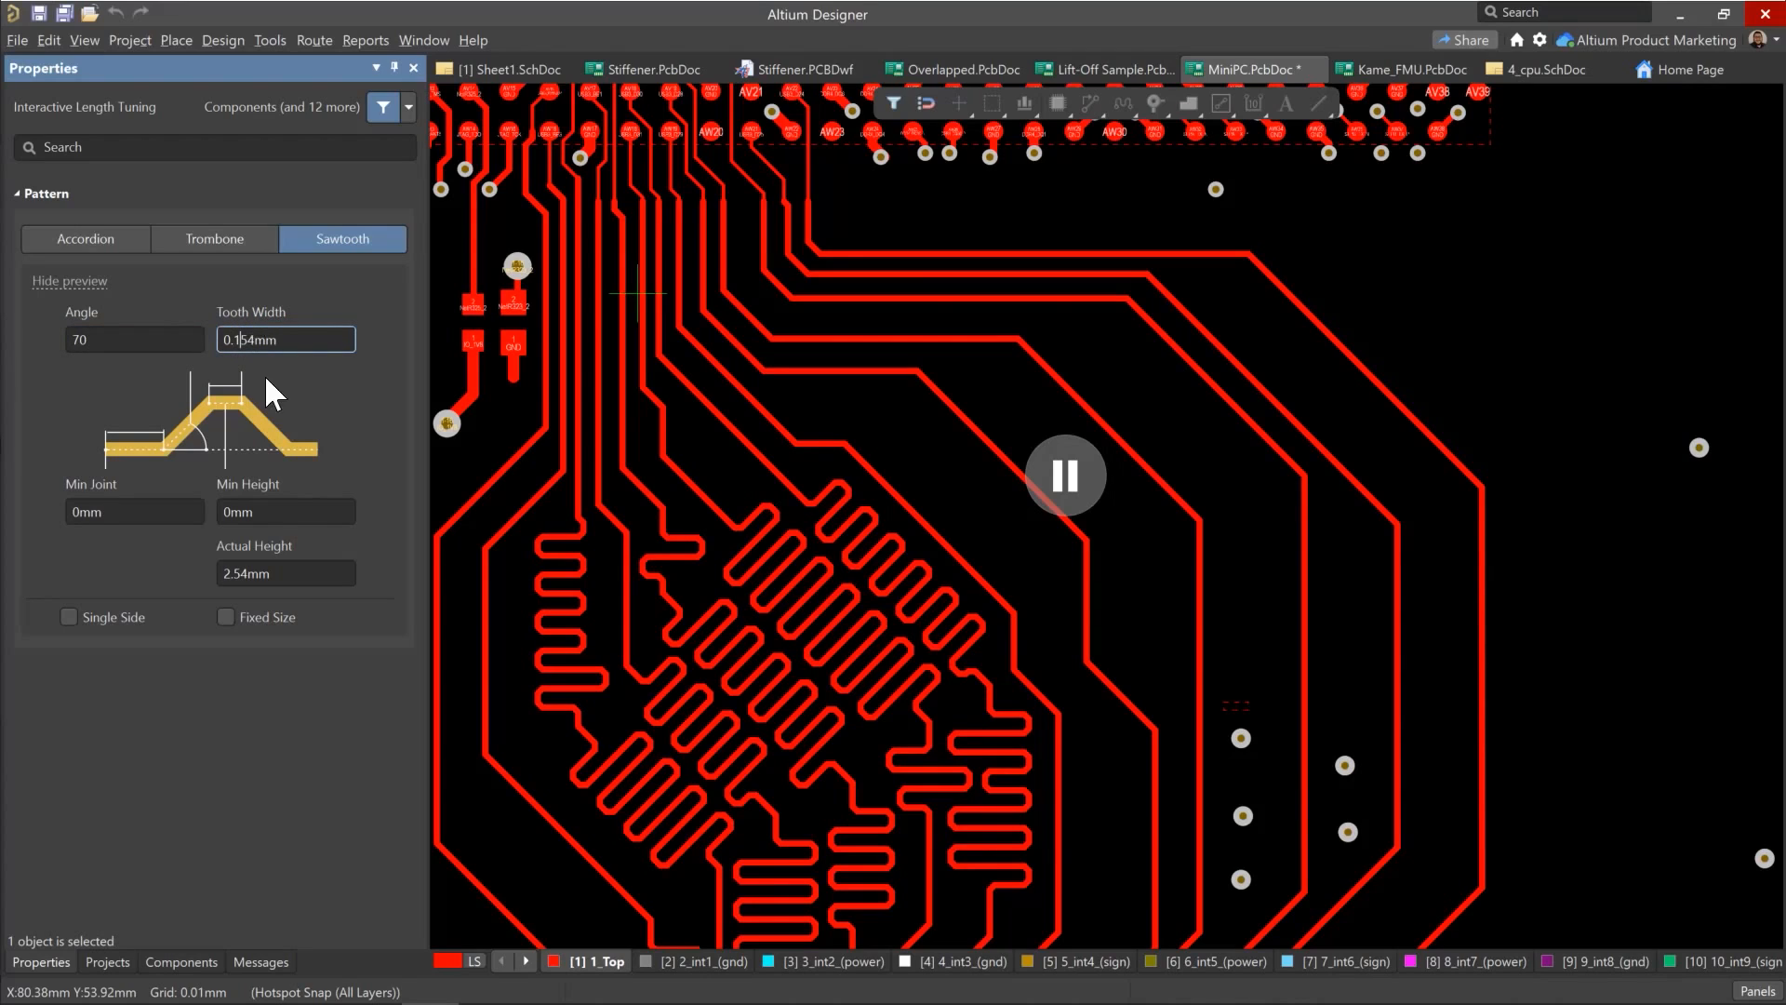
click(283, 574)
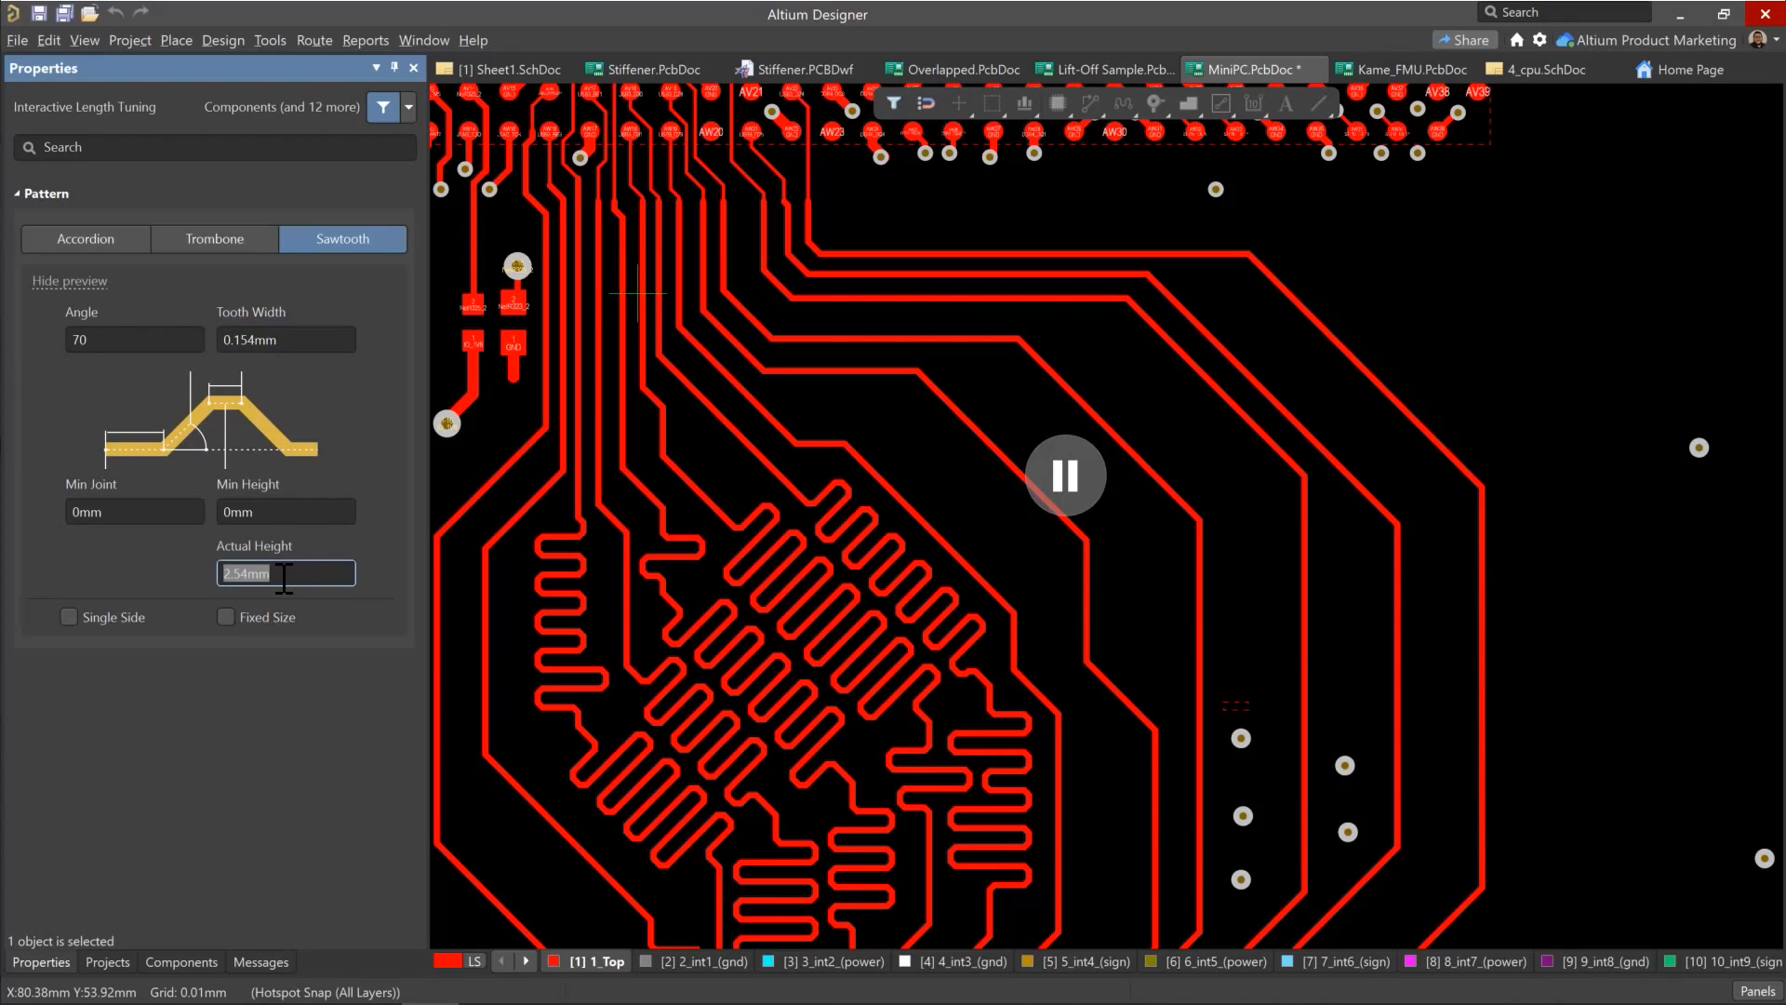
key(Return)
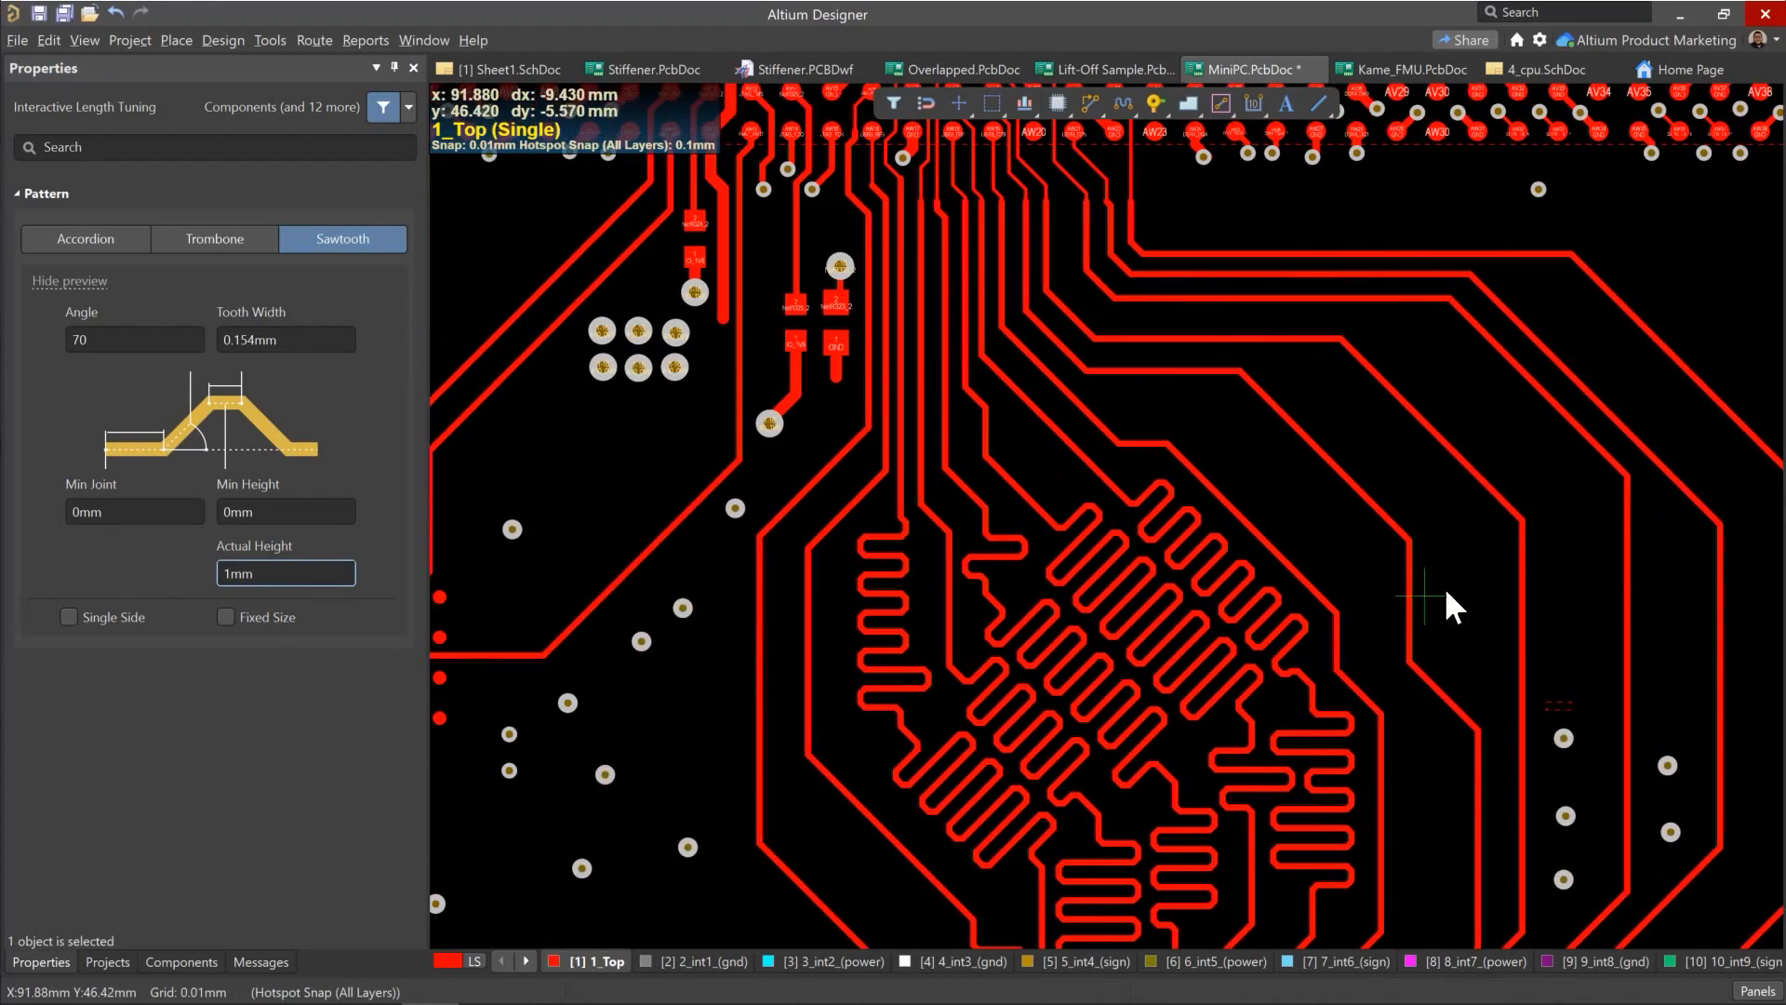
Step: Enable Single Side for the sawtooth and place it along the outermost trace's diagonal and vertical segments
key(Tab)
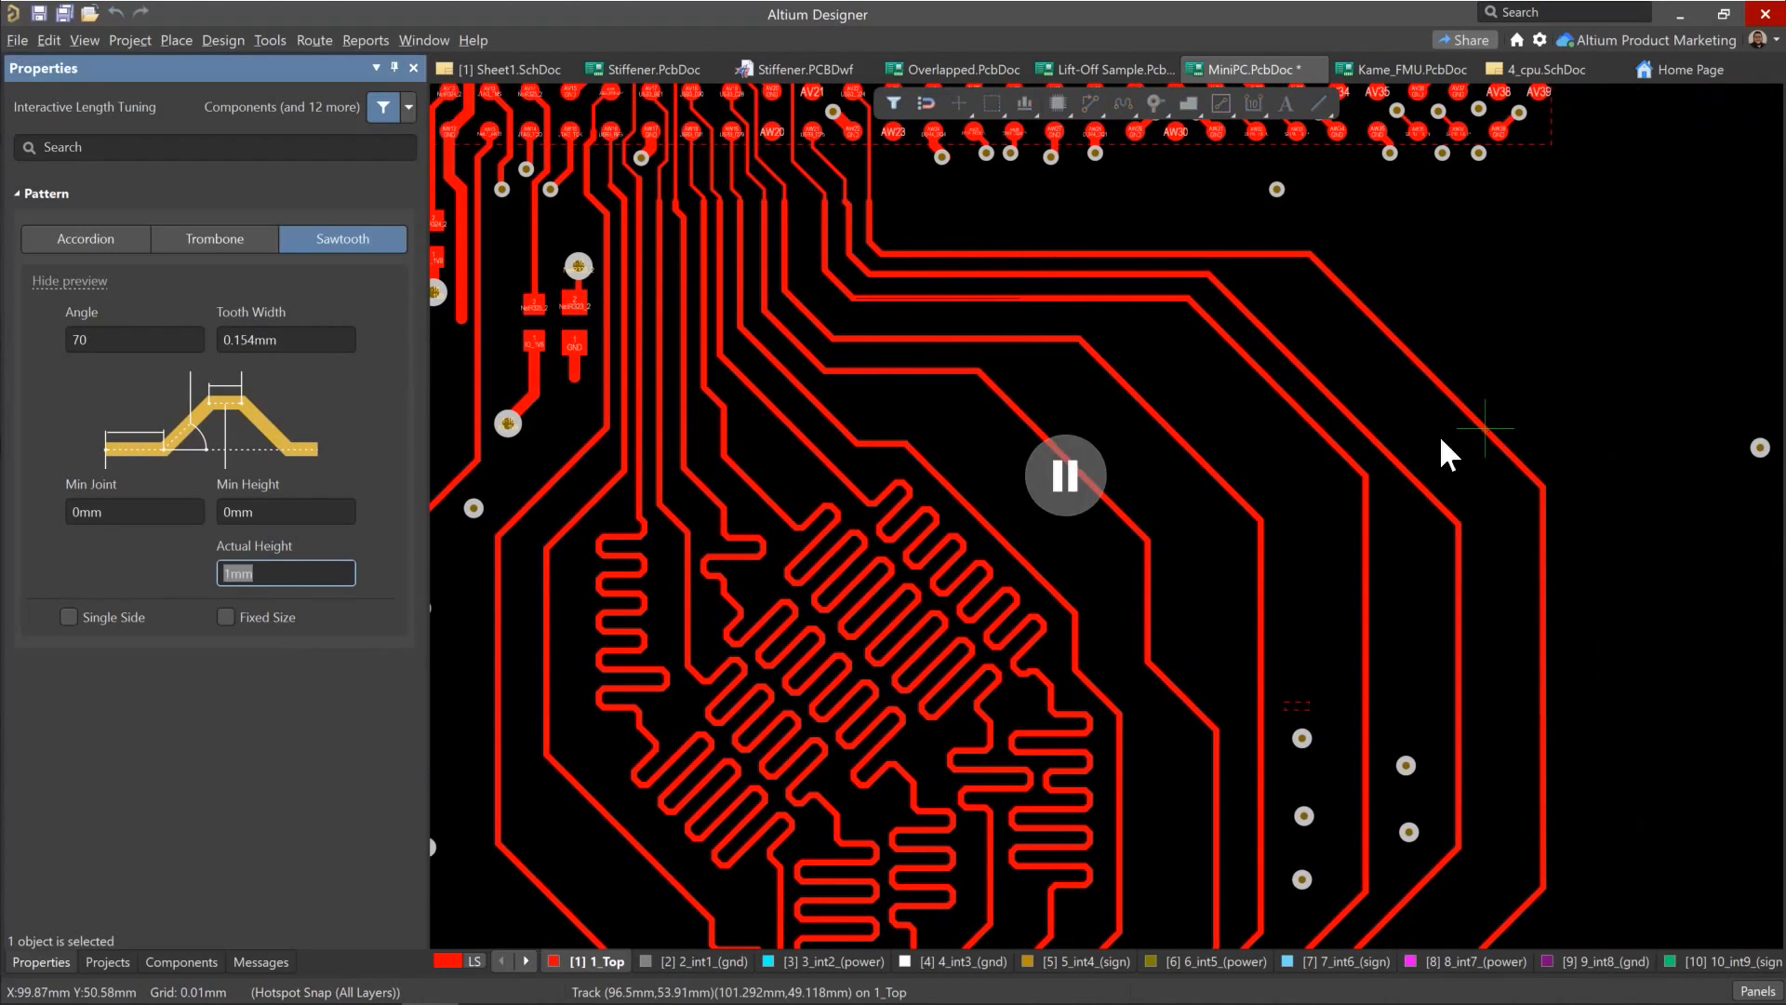
key(Tab)
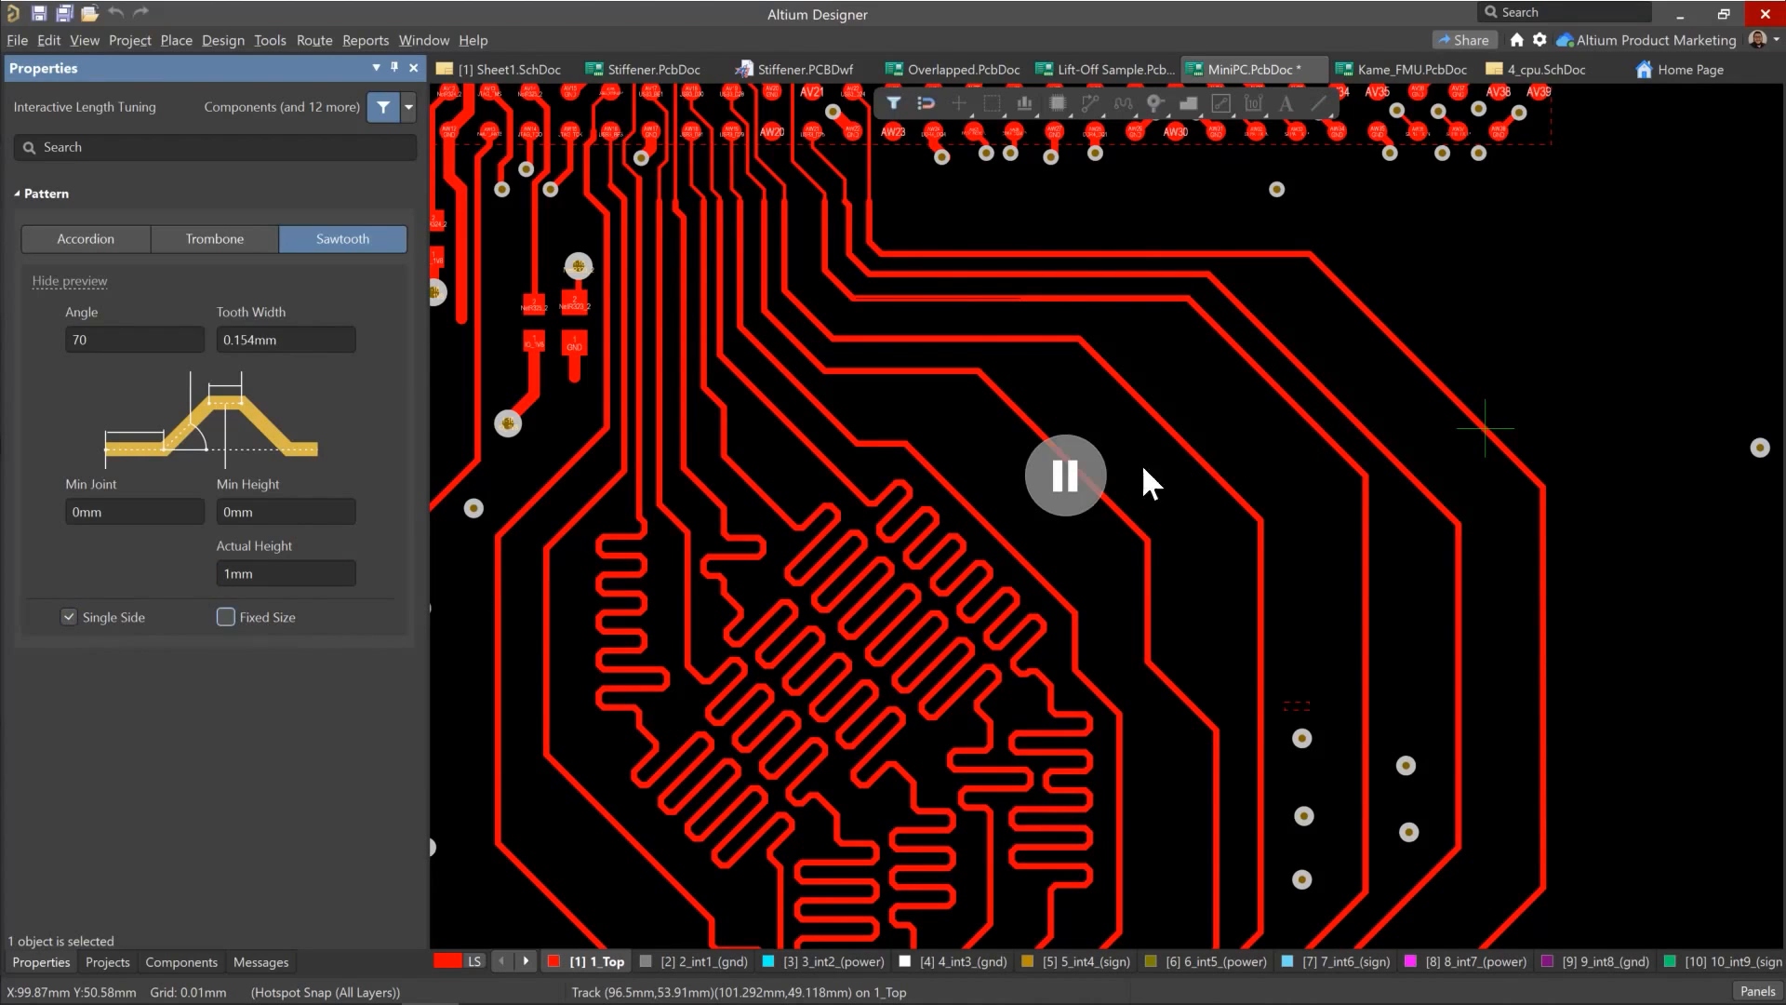
click(1085, 466)
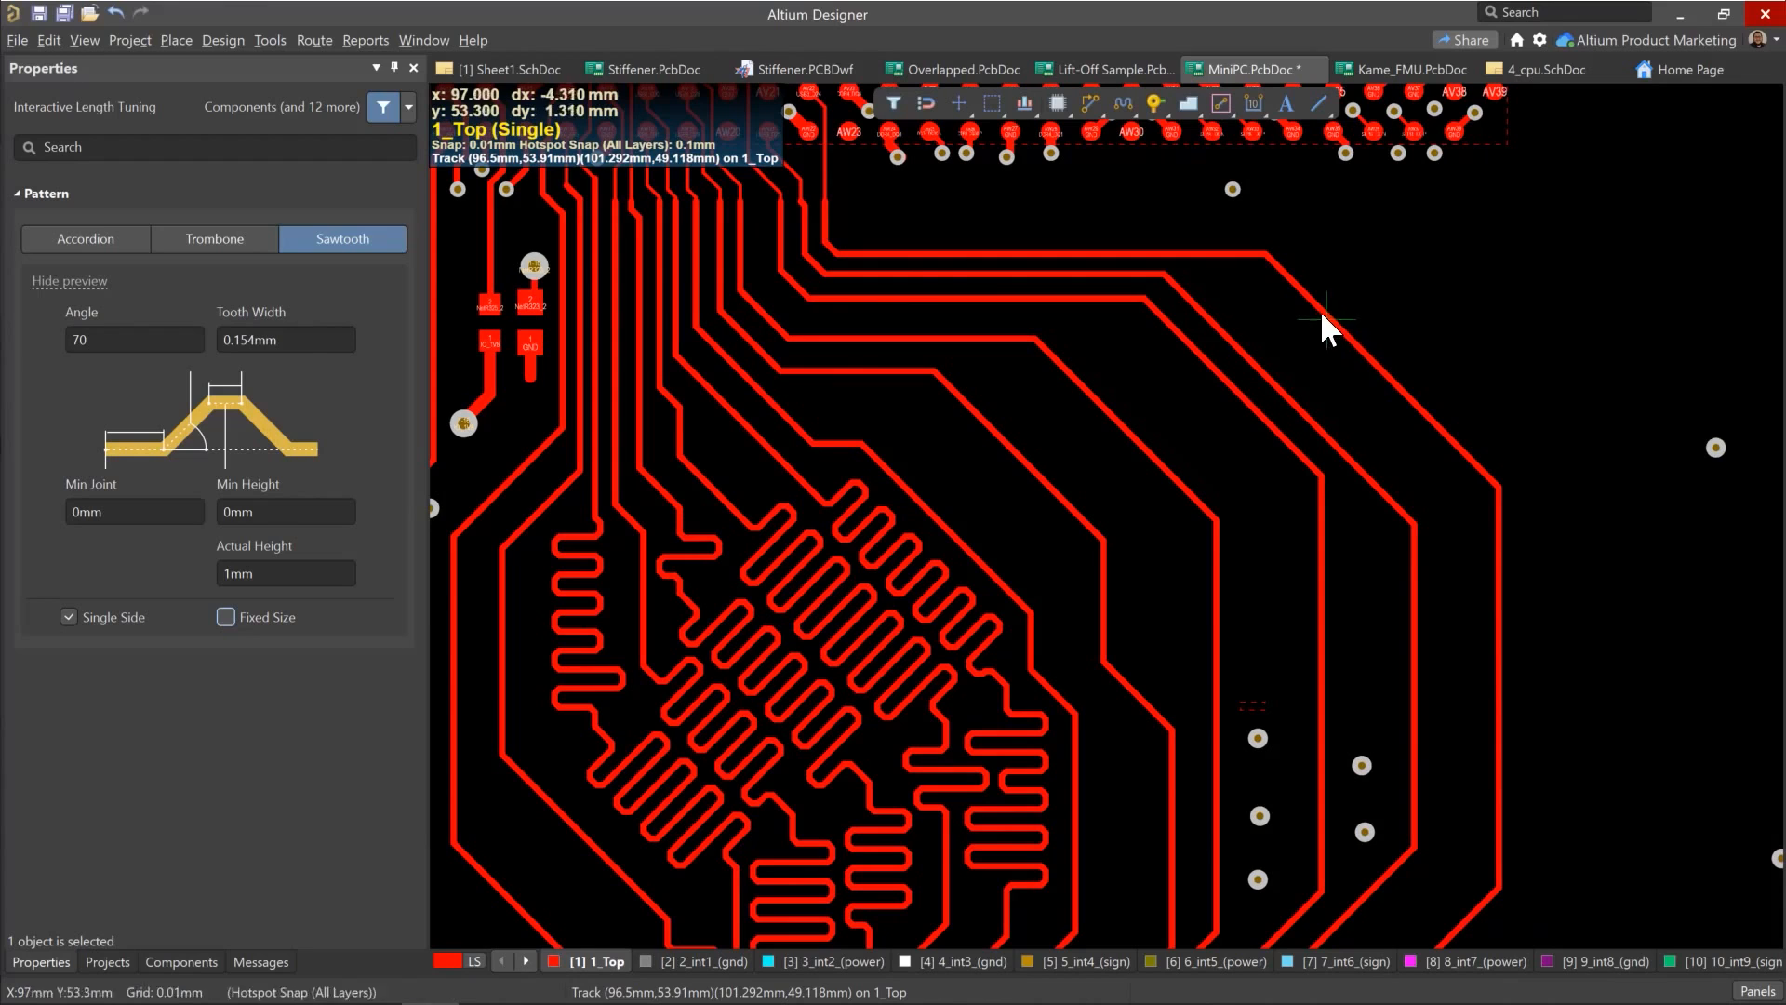
click(1308, 297)
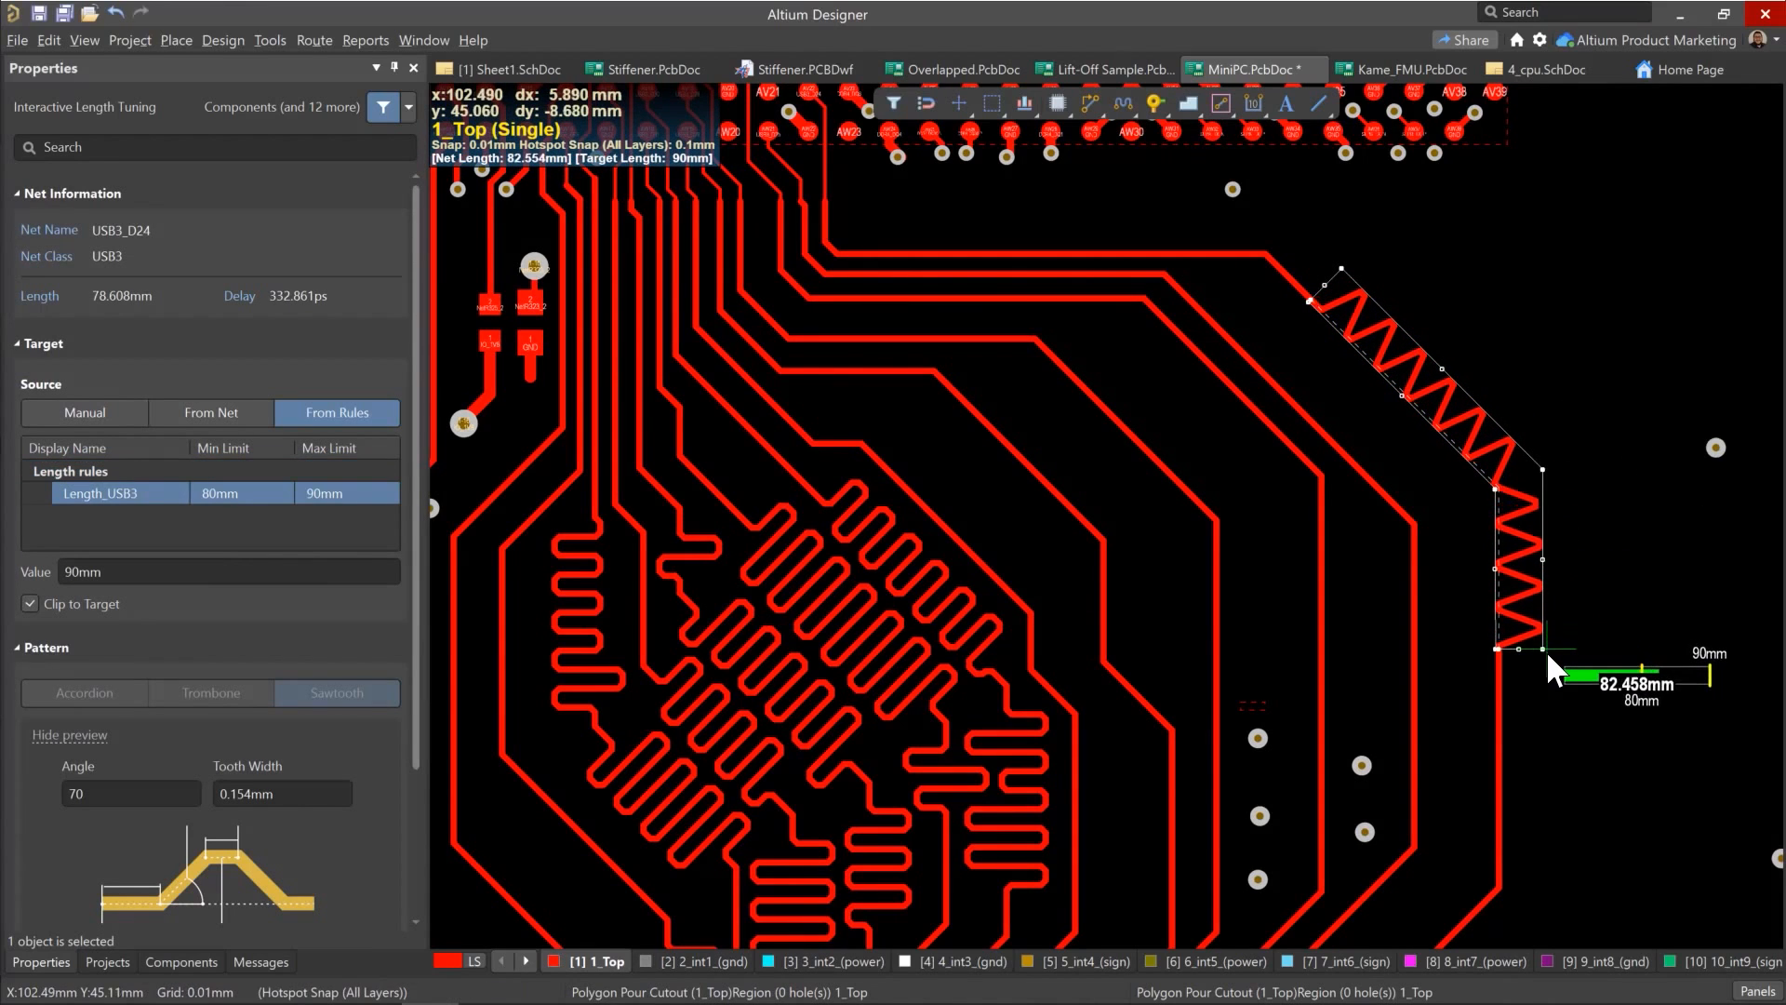
click(1546, 650)
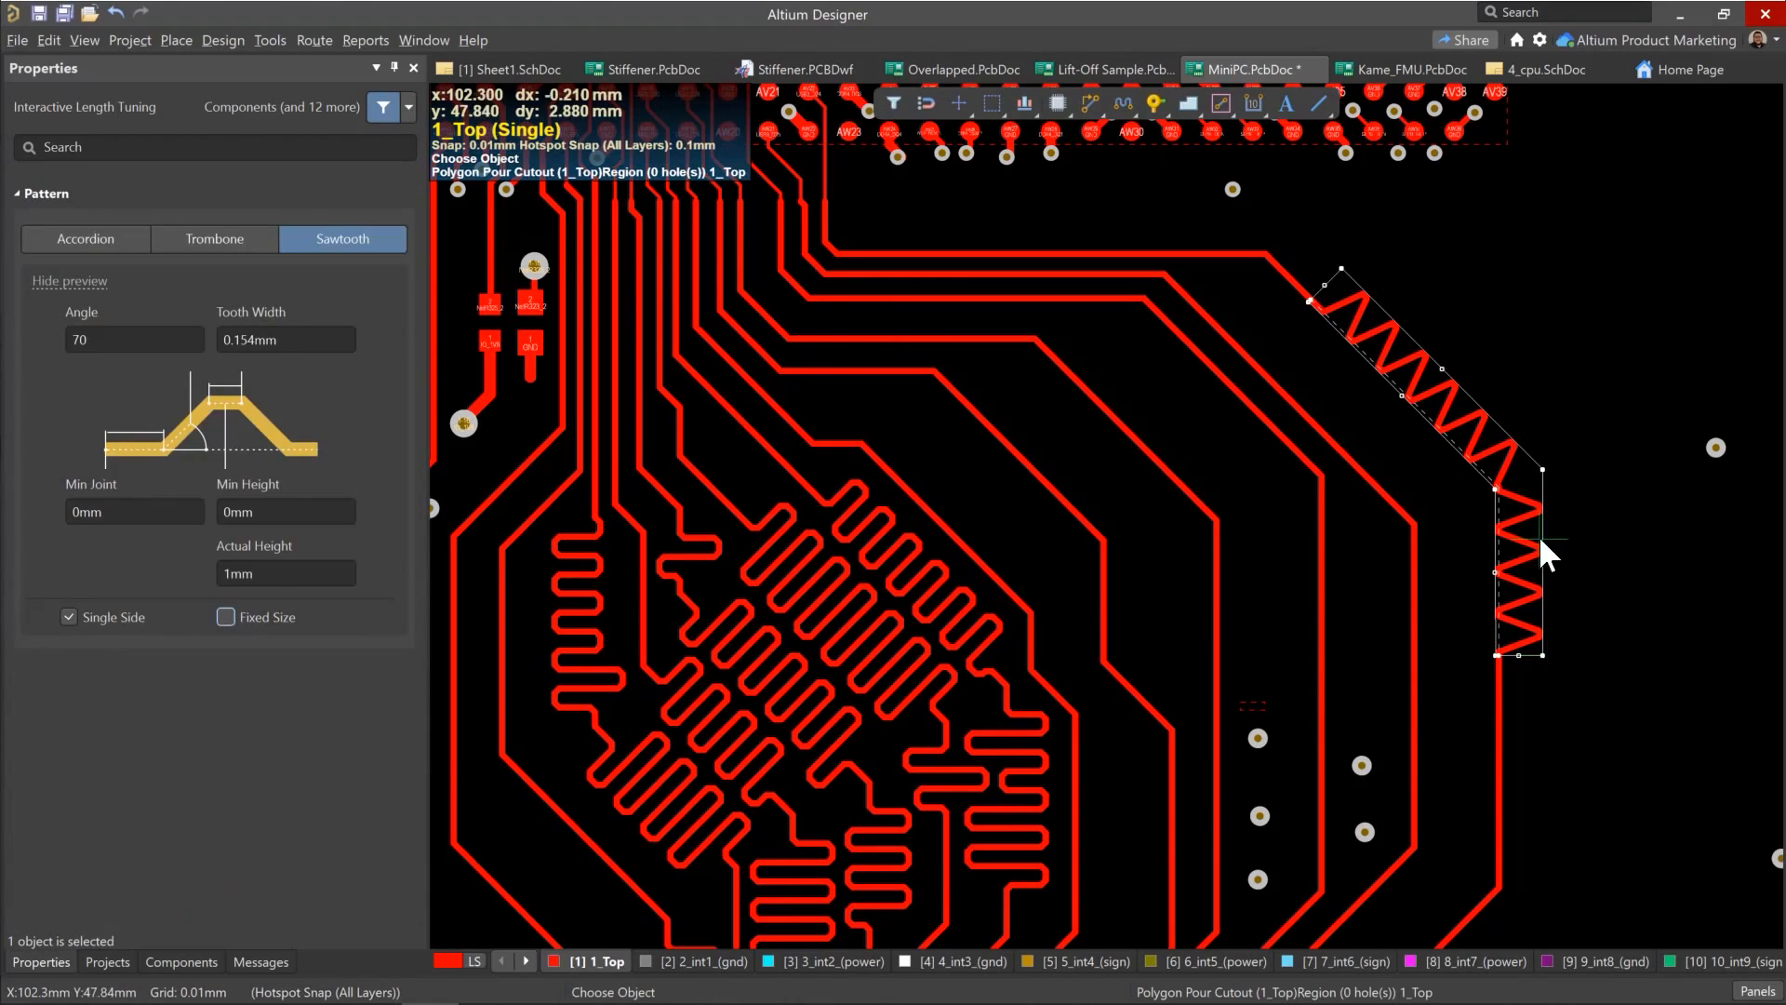
right_click(1589, 580)
Step: Try the sawtooth on the inner side of the trace and return it to the outer side, farther down the route
drag(1531, 546, 1459, 573)
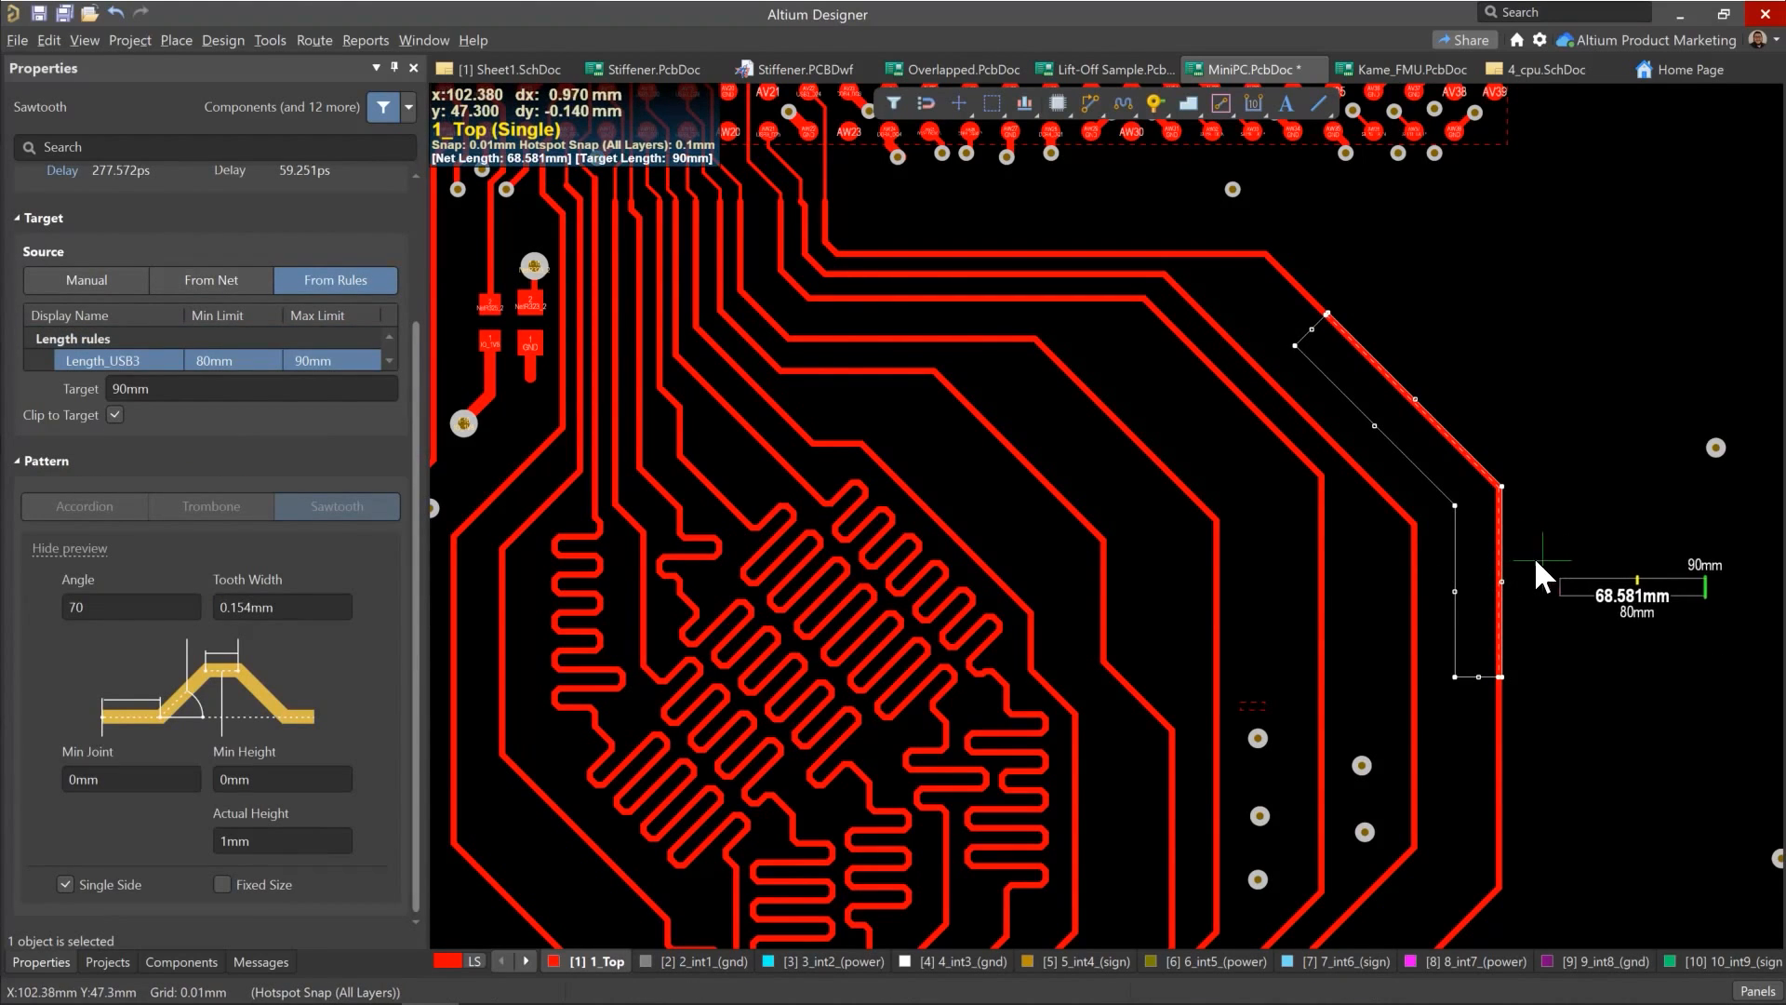
click(1454, 558)
click(1470, 546)
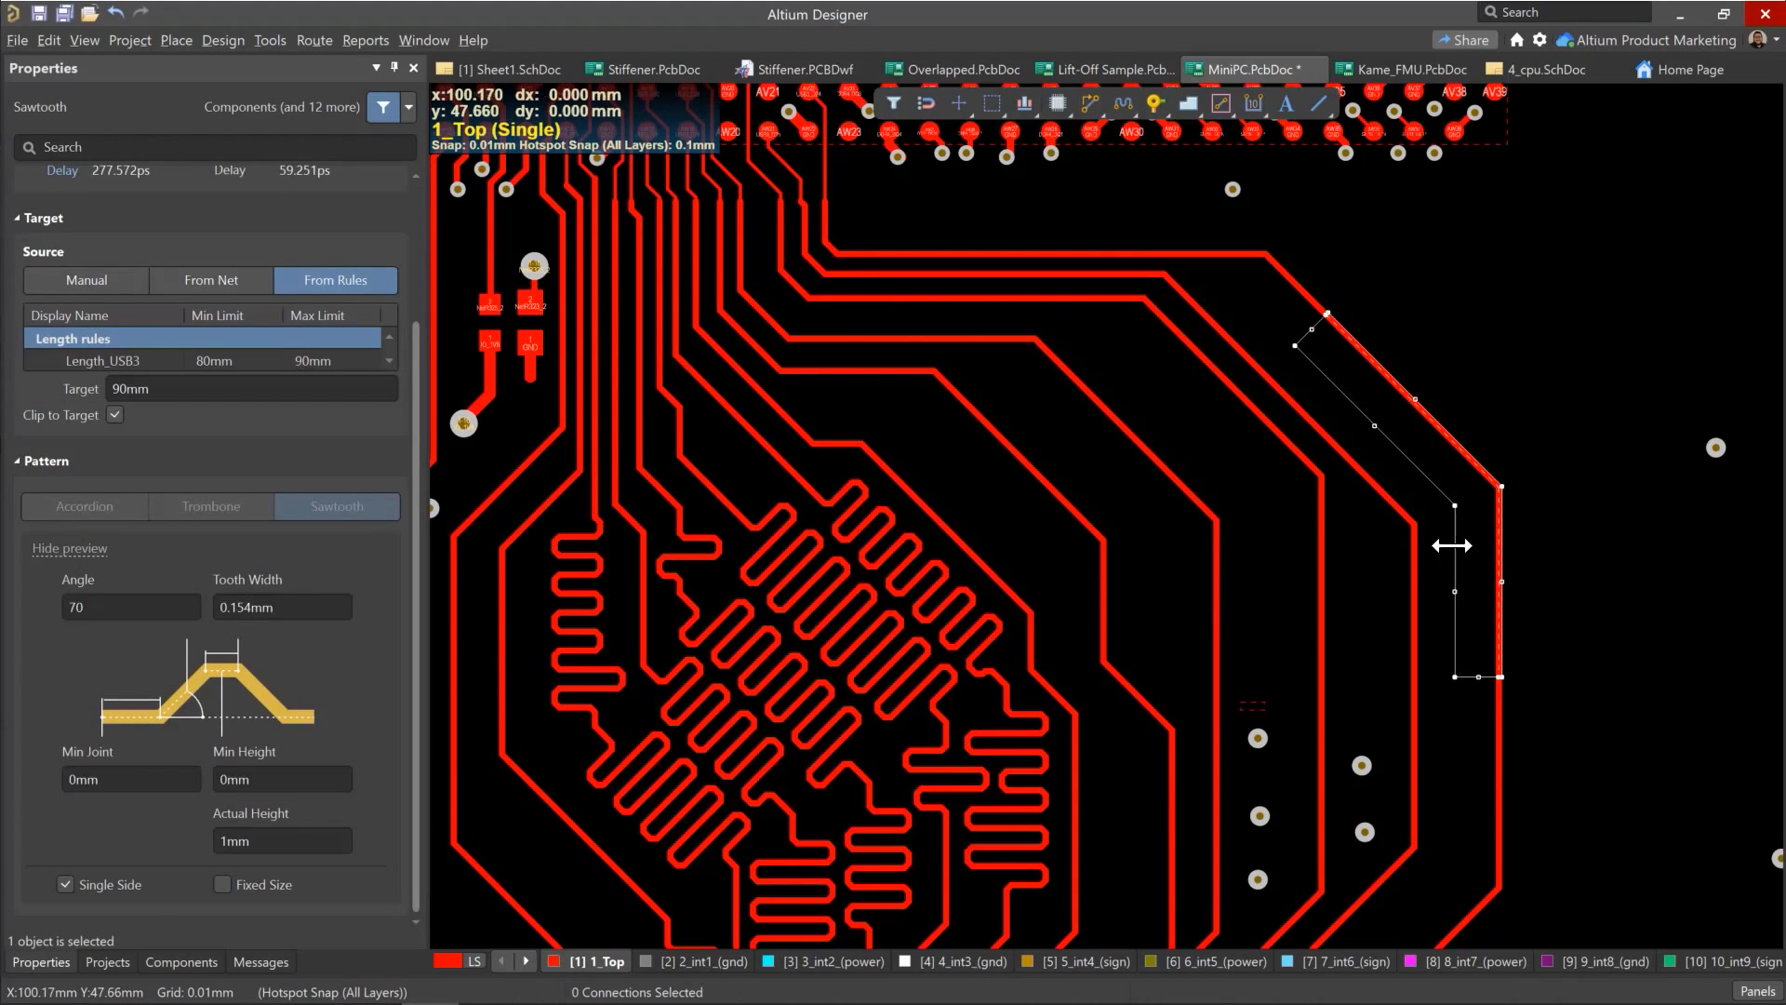
drag(1458, 488, 1498, 476)
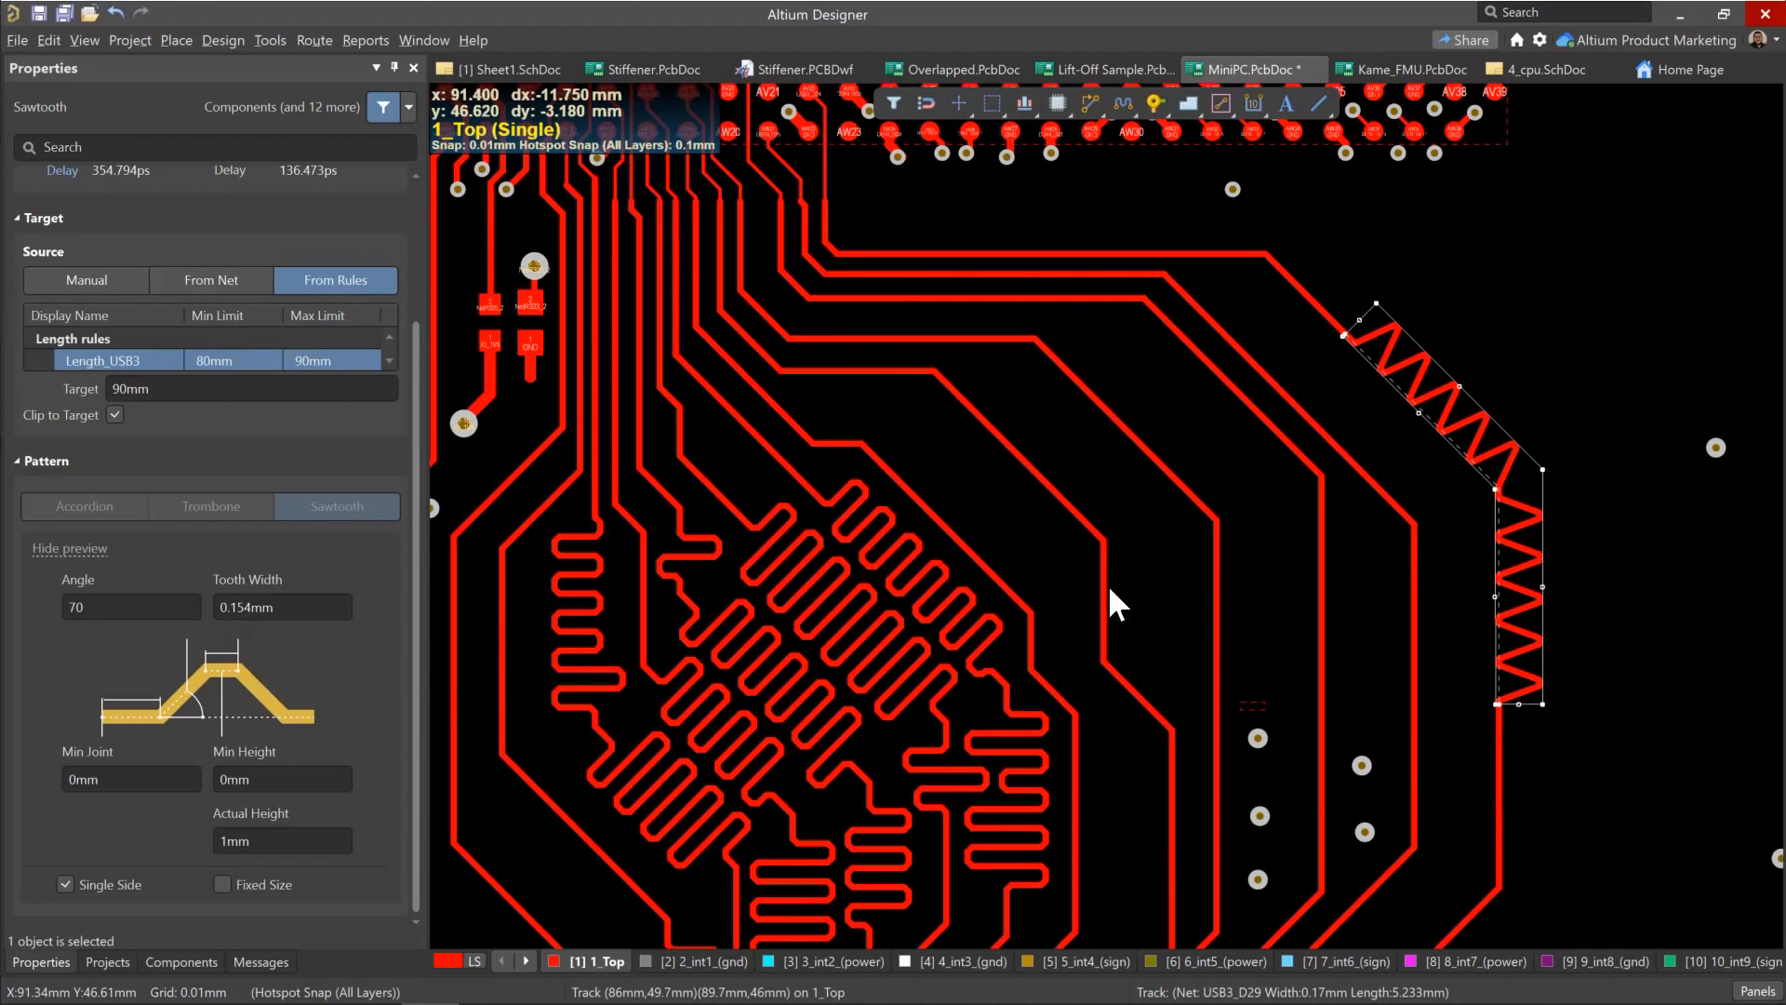
Step: Add a double-sided Trombone tuning pattern along the diagonal and vertical segments of the USB3_D25 trace, just inside the sawtooth-tuned one
click(1123, 110)
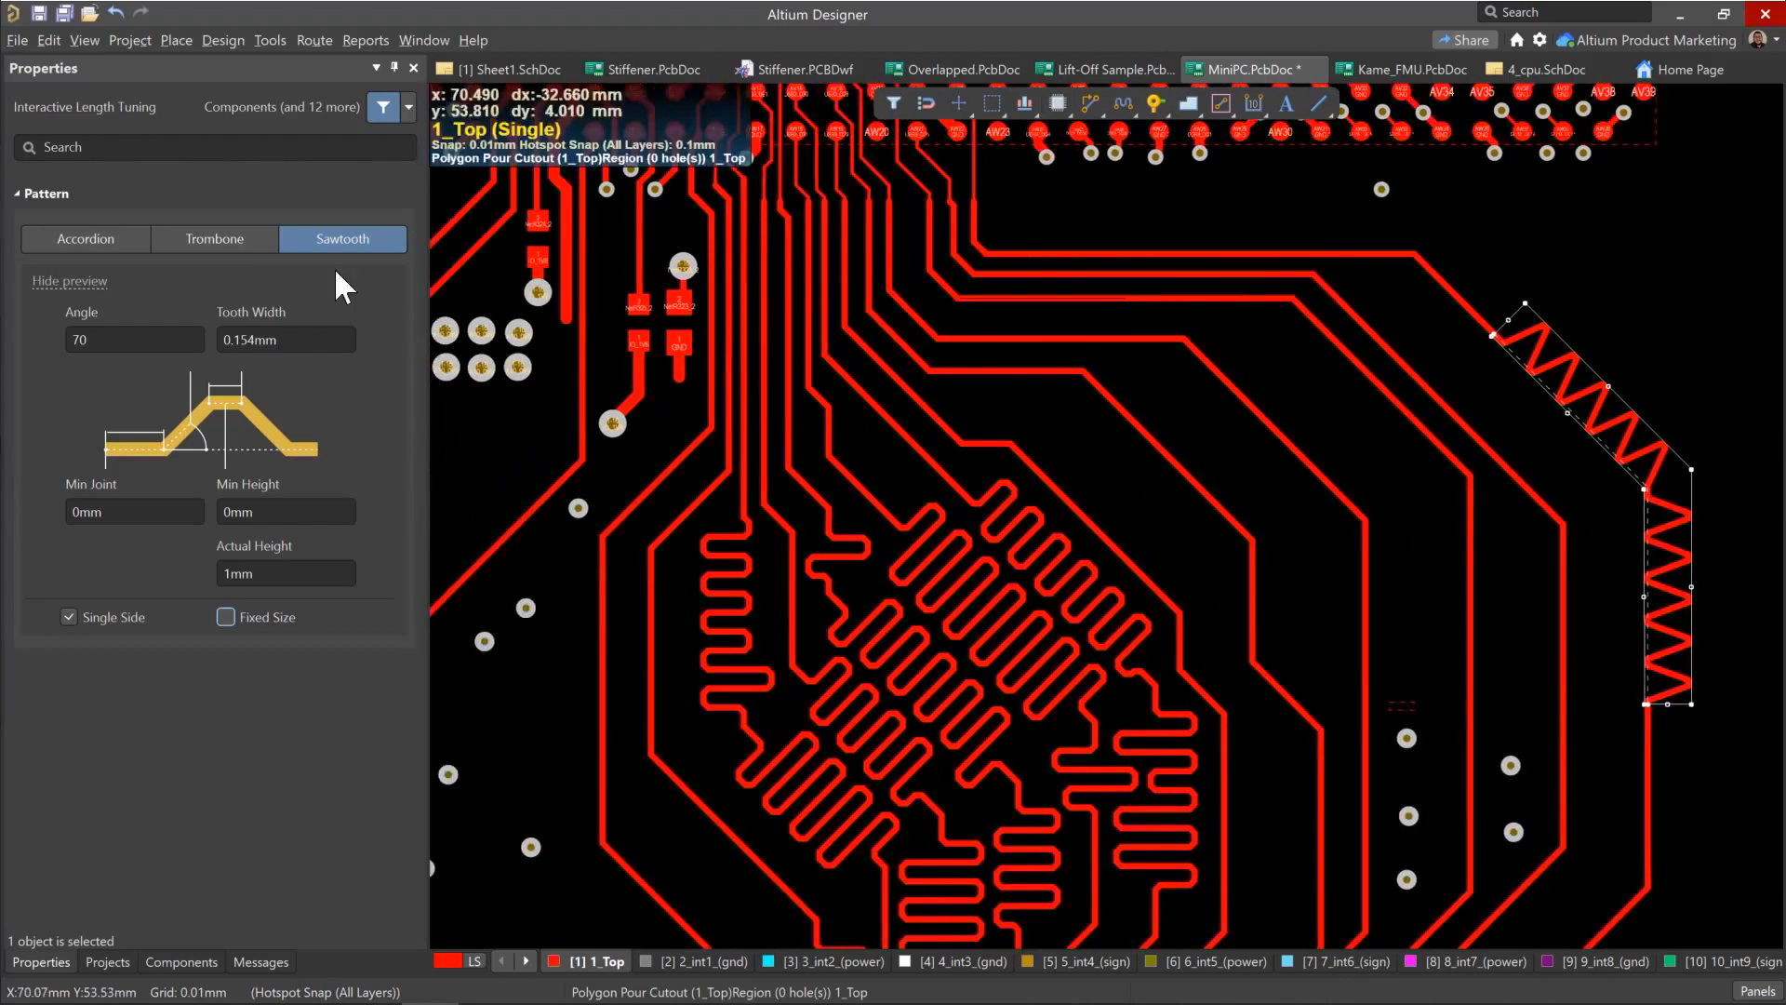
click(224, 242)
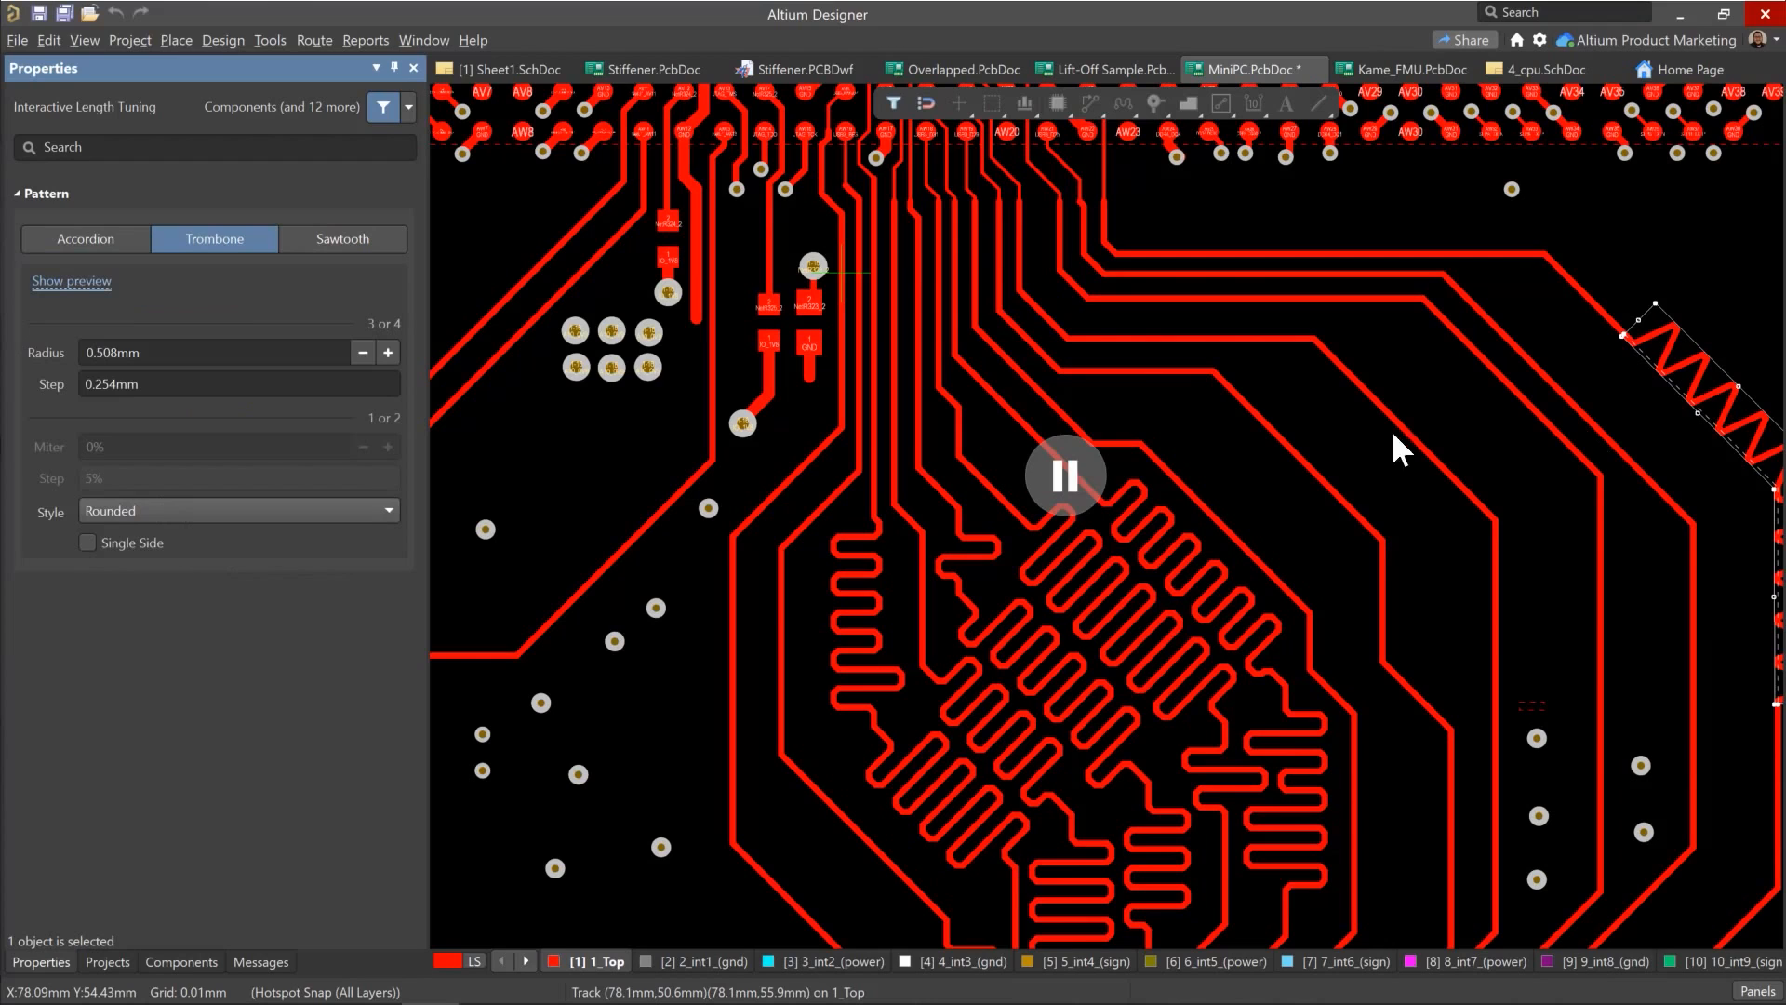
click(1072, 506)
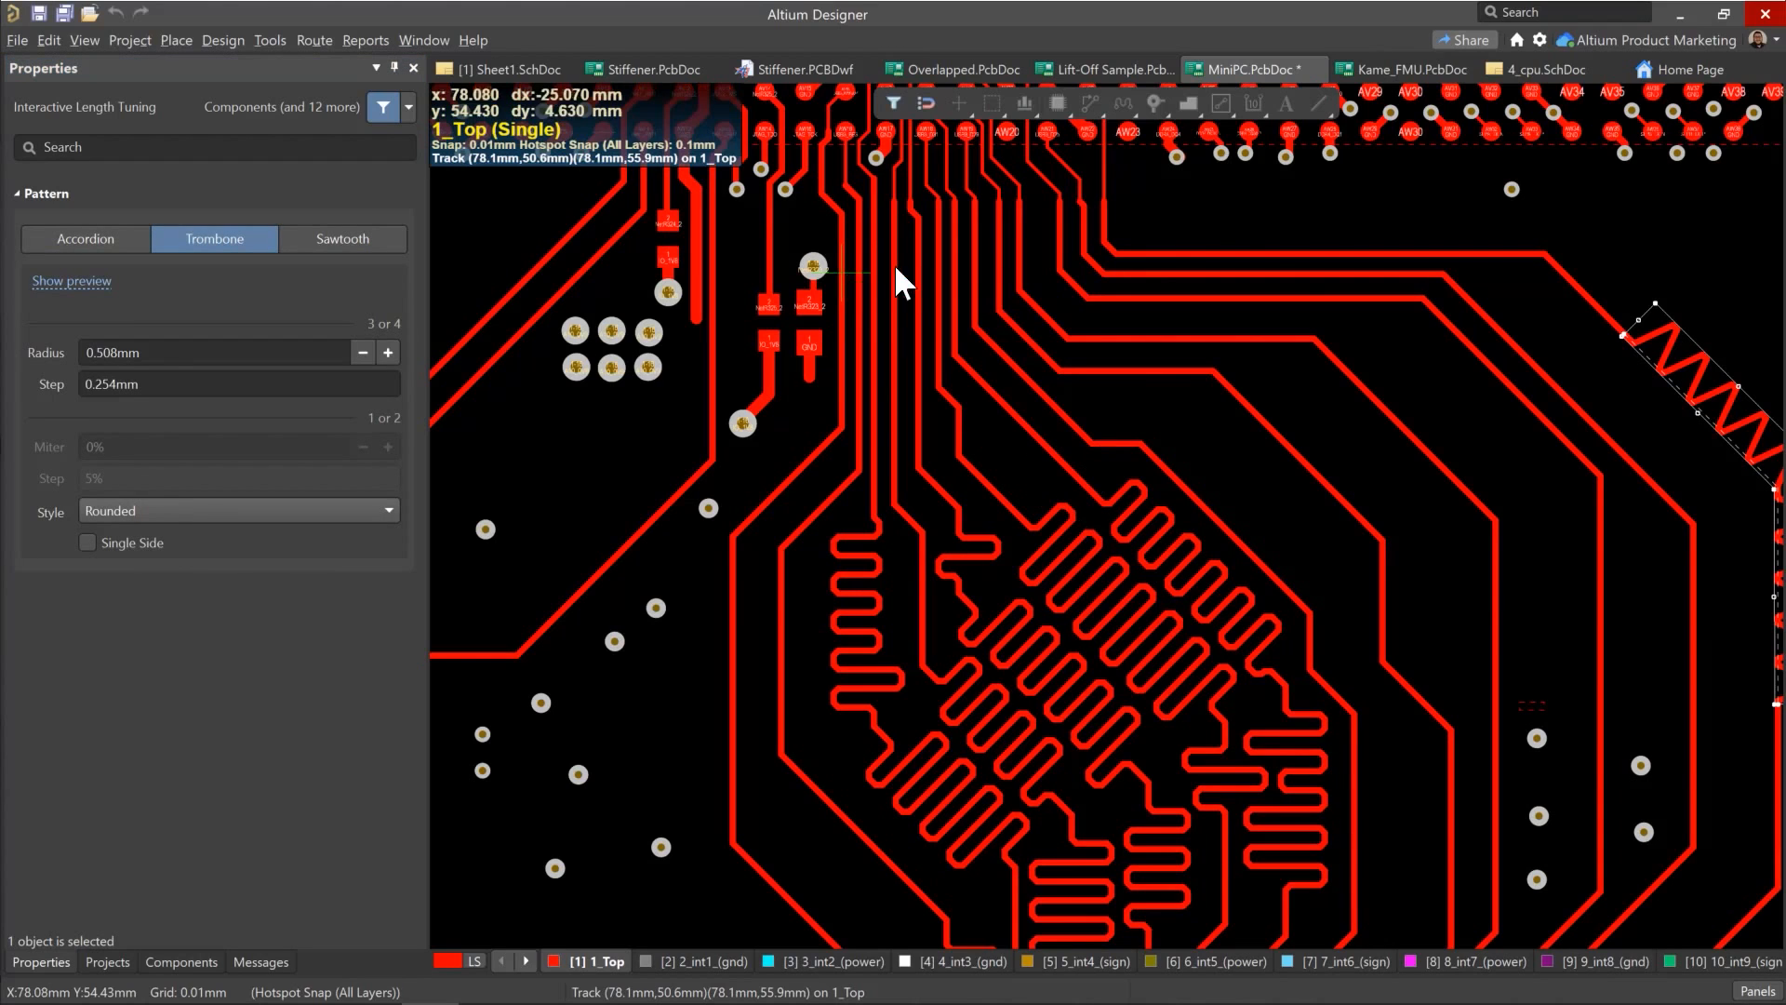
click(1535, 365)
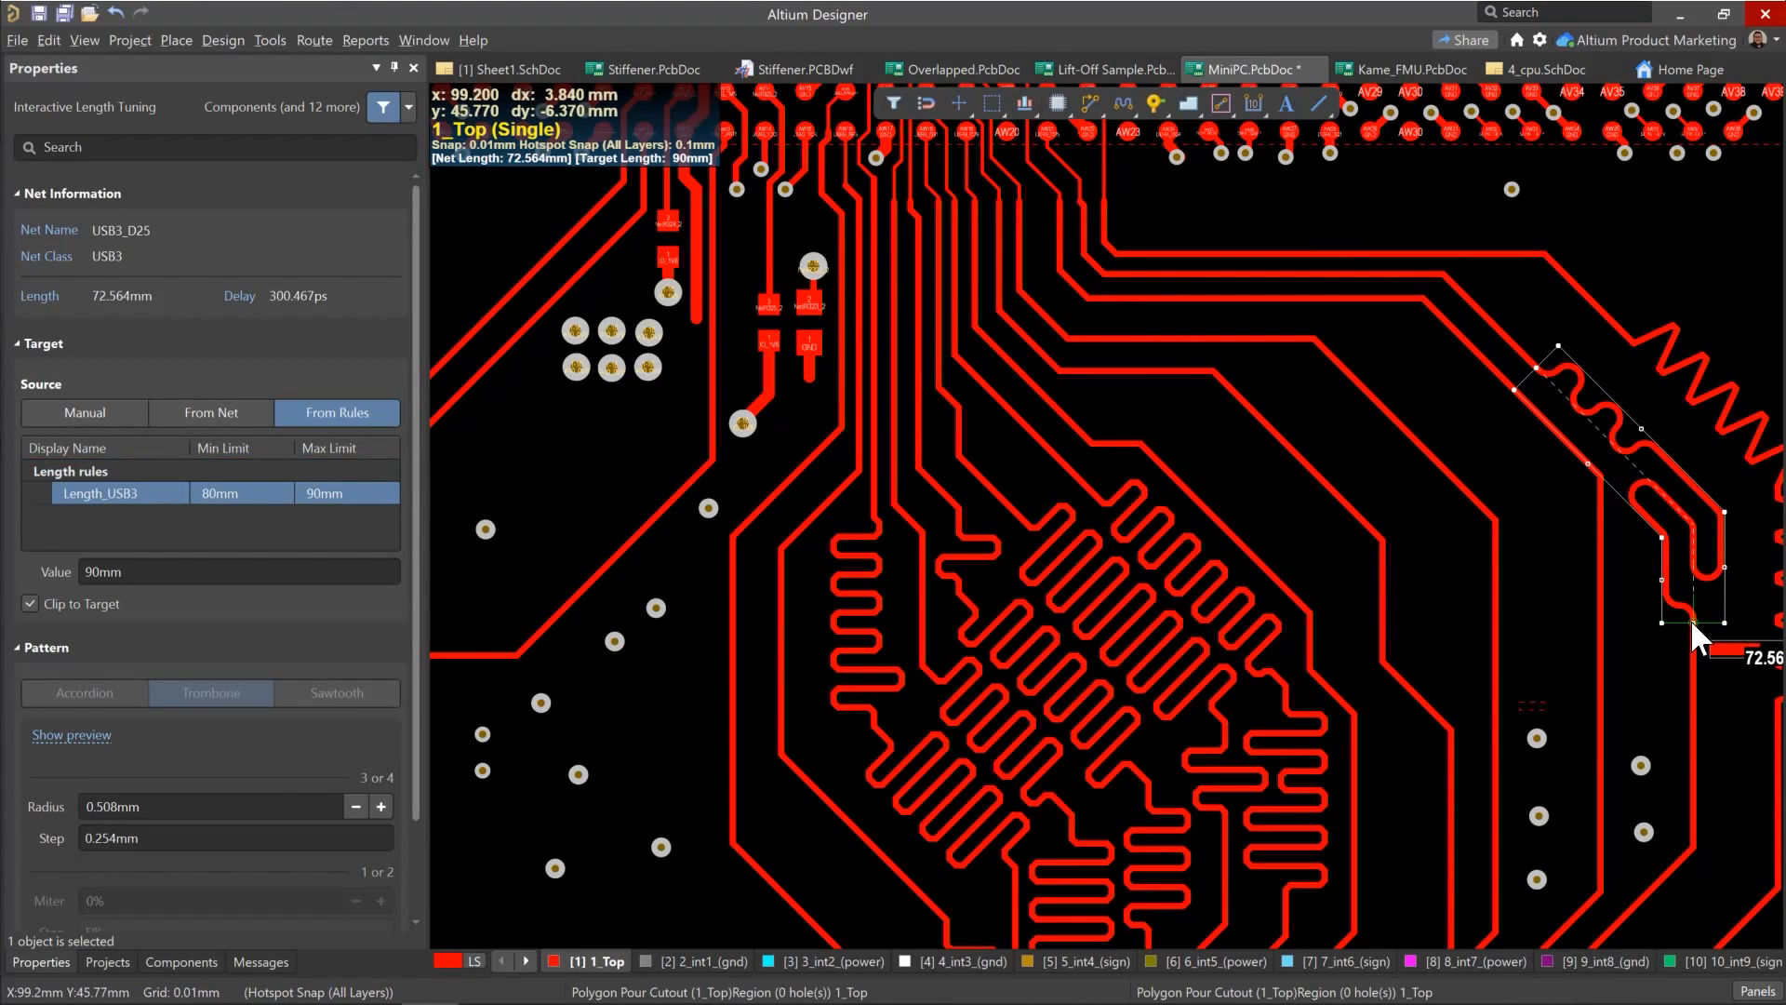
click(1686, 625)
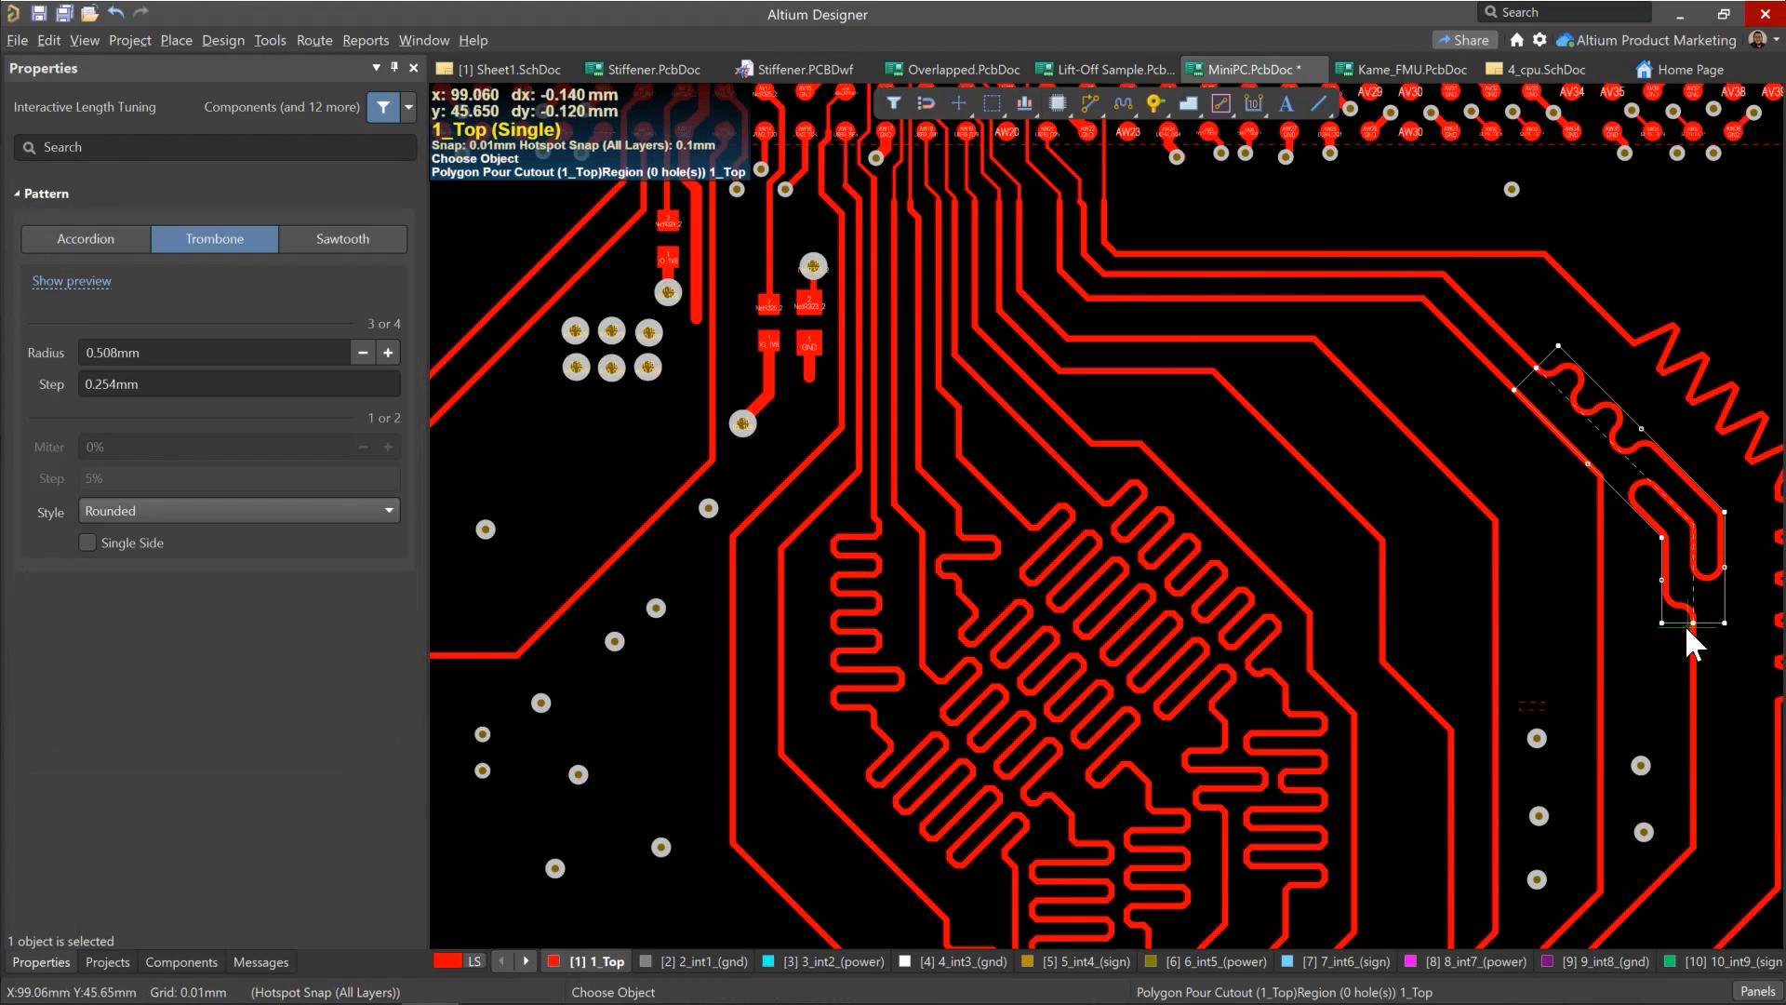
click(1599, 601)
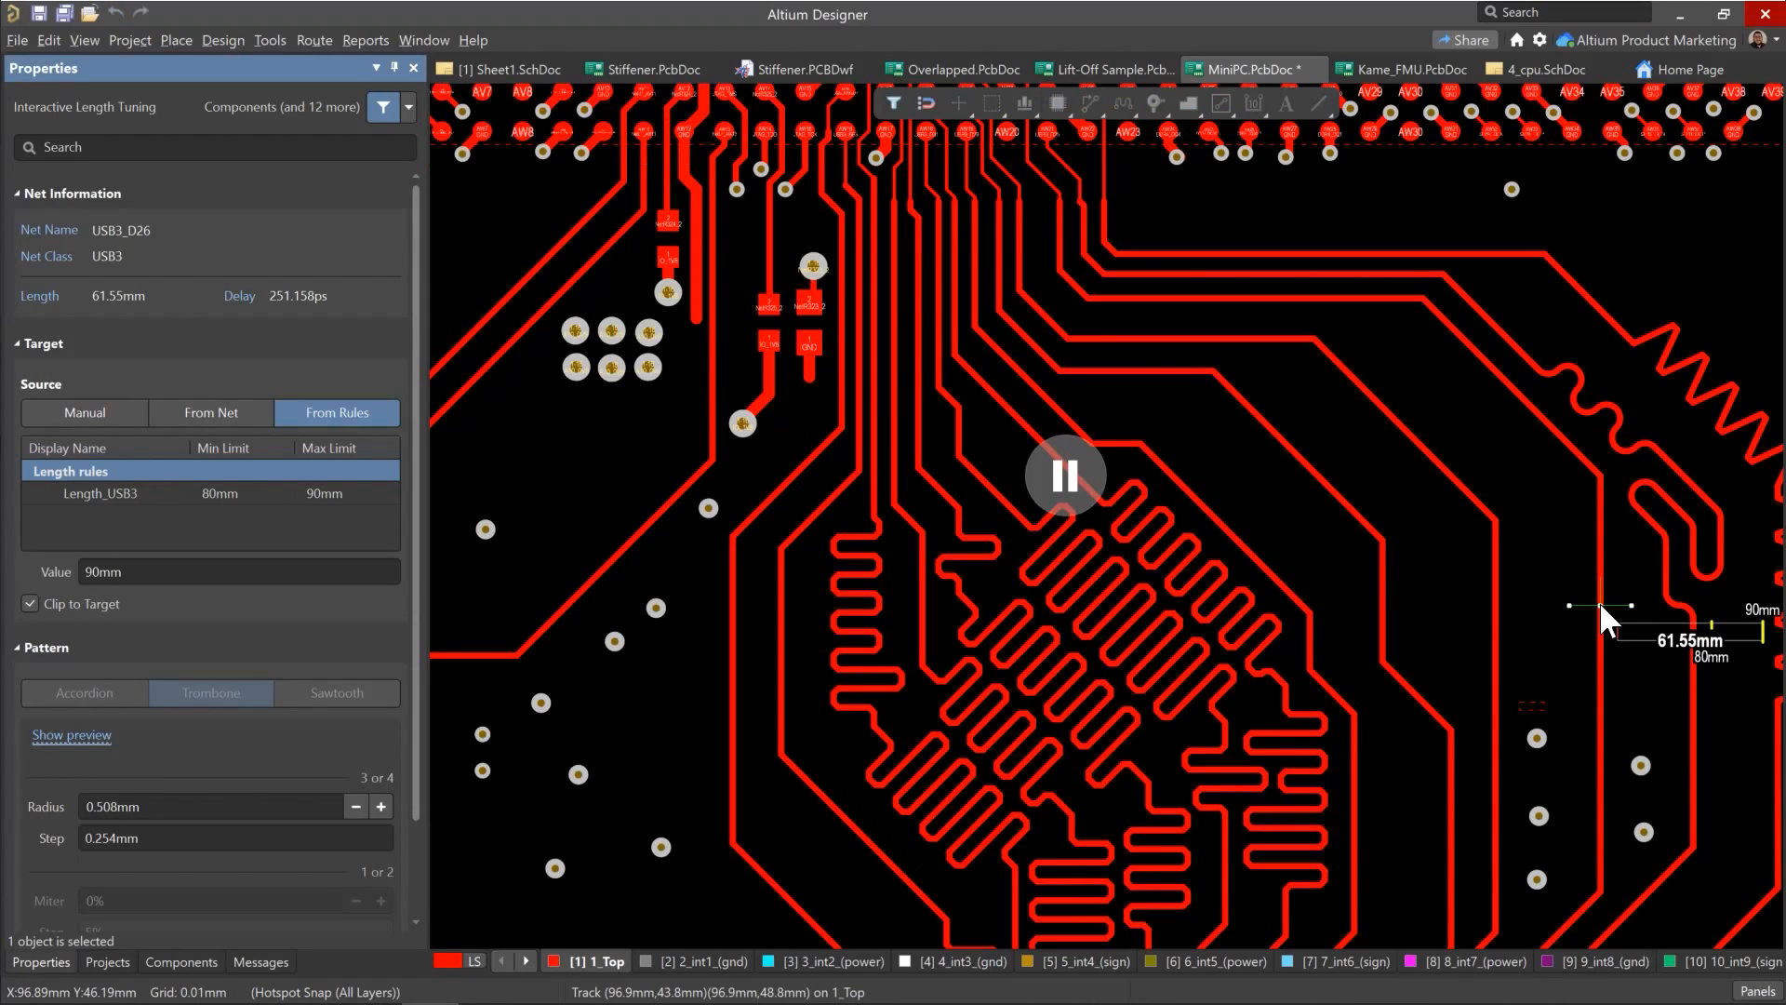
key(Return)
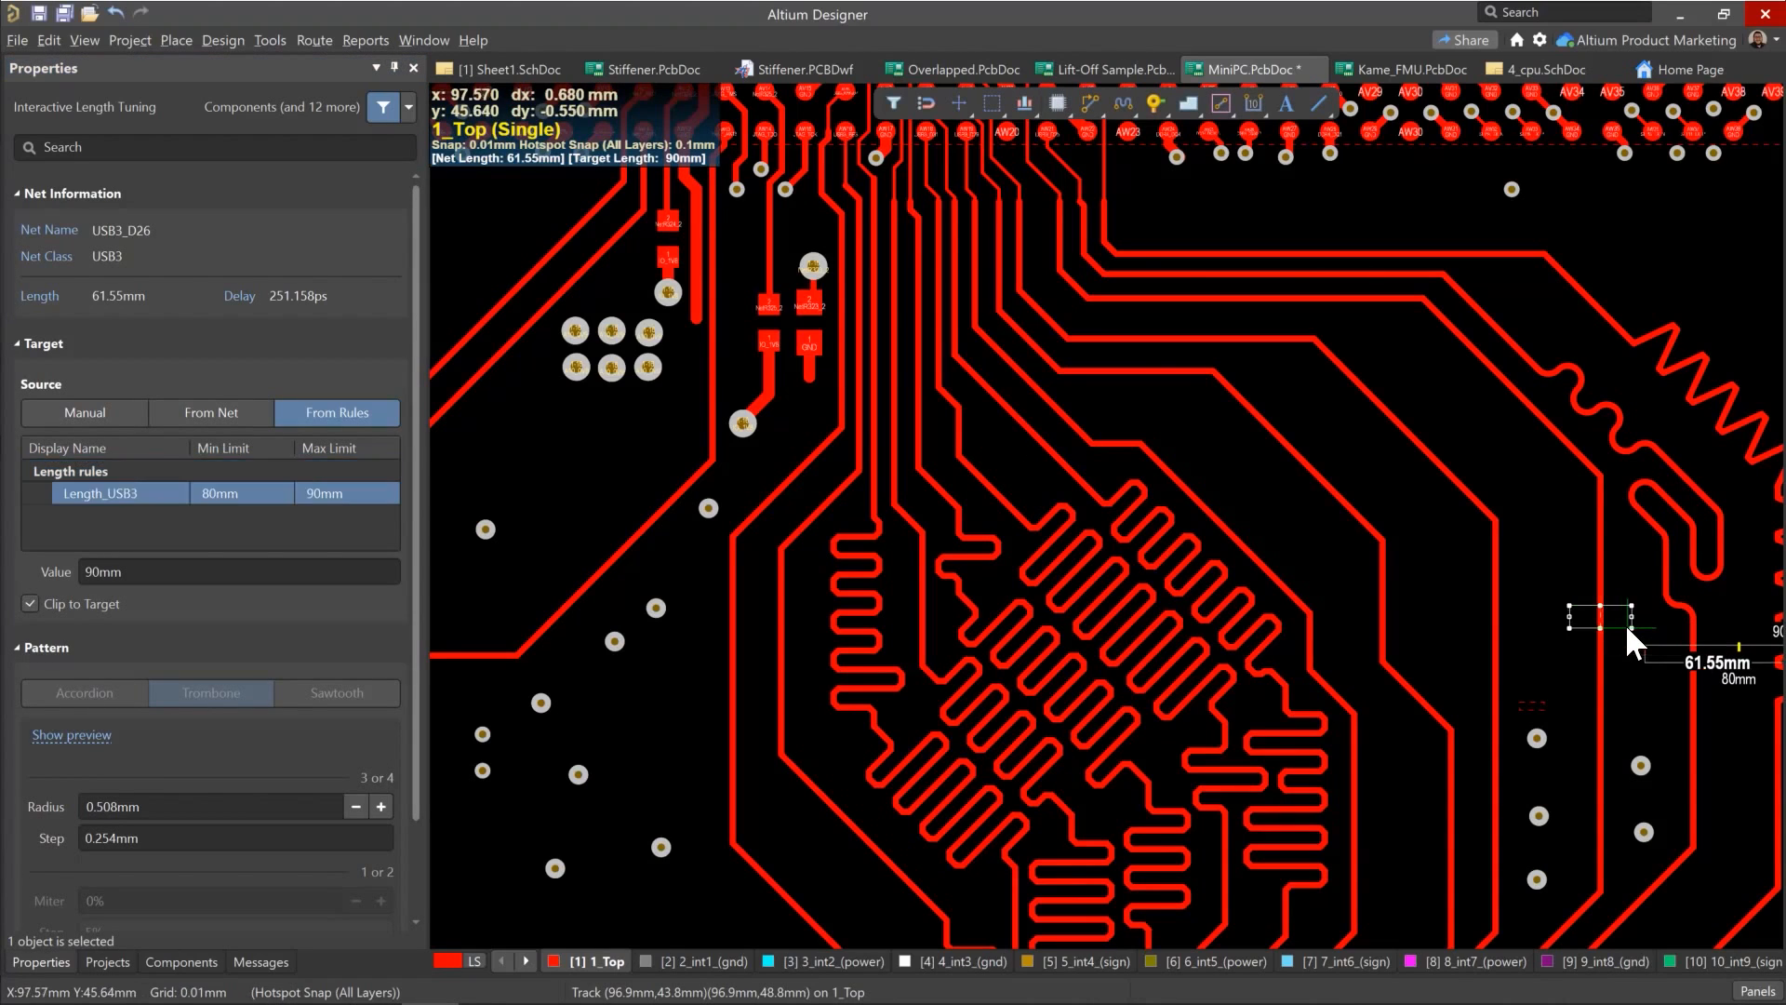
right_click(1627, 626)
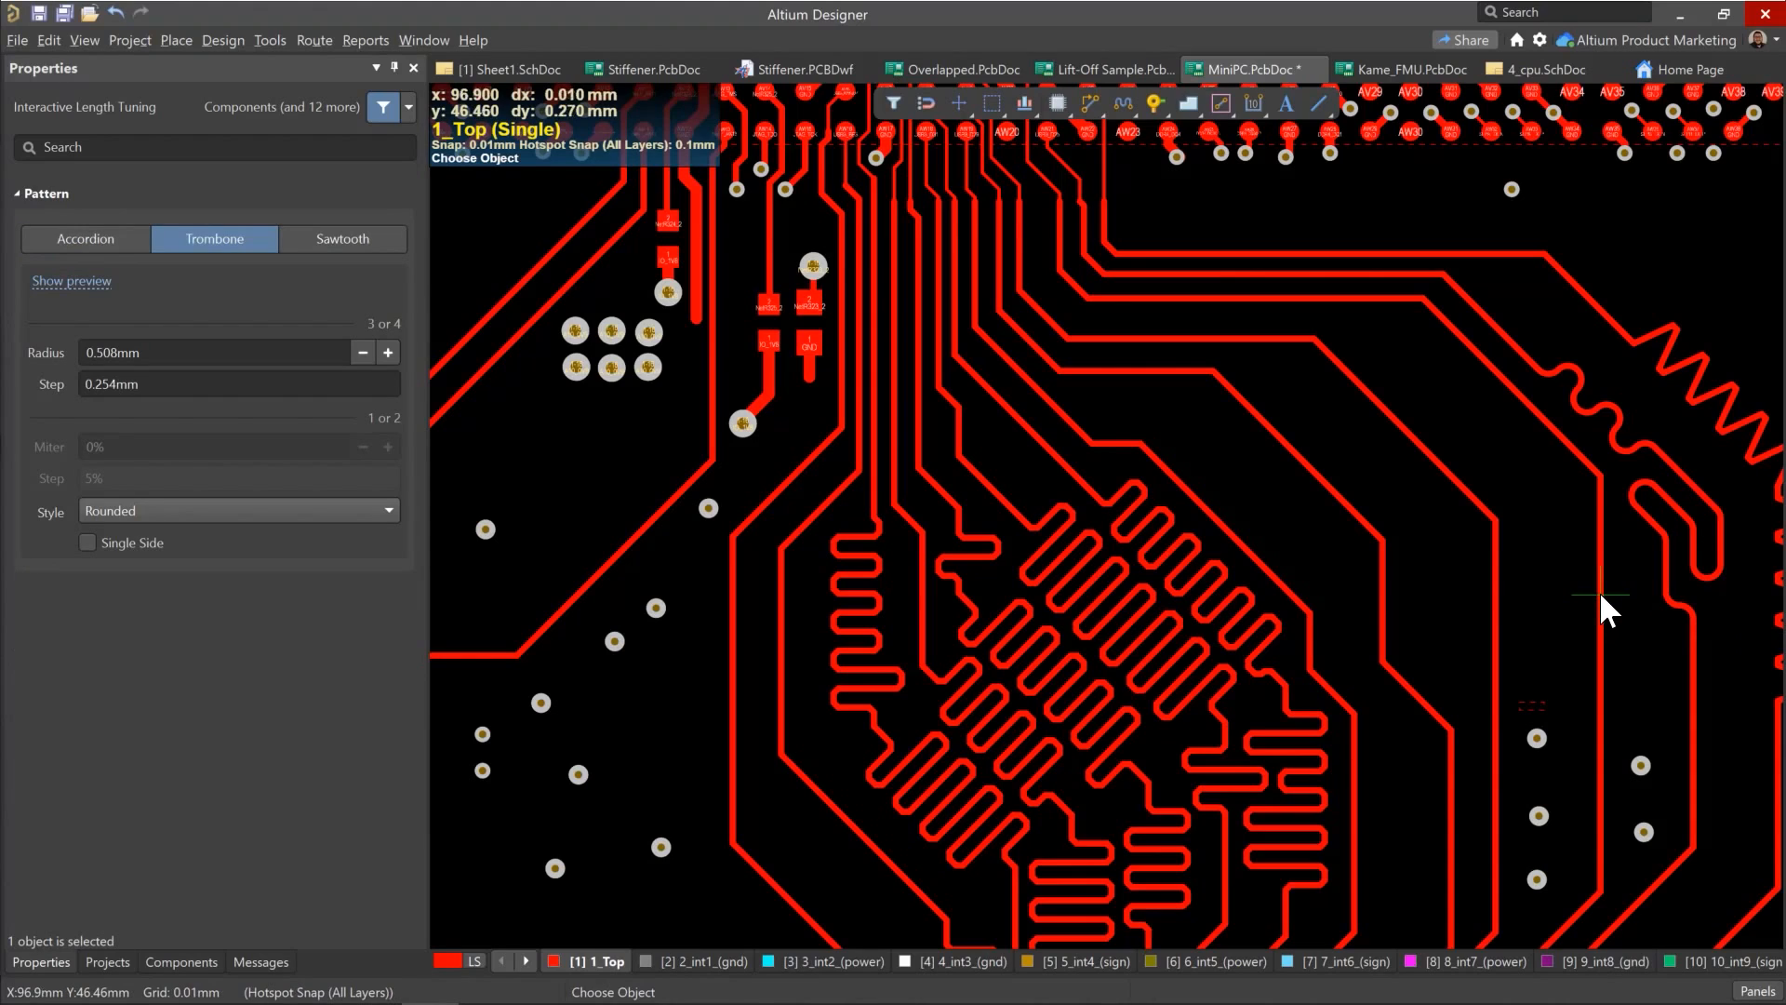
Step: Add an Accordion tuning pattern to the USB3_D26 trace, running from its vertical segment up onto the diagonal
click(85, 239)
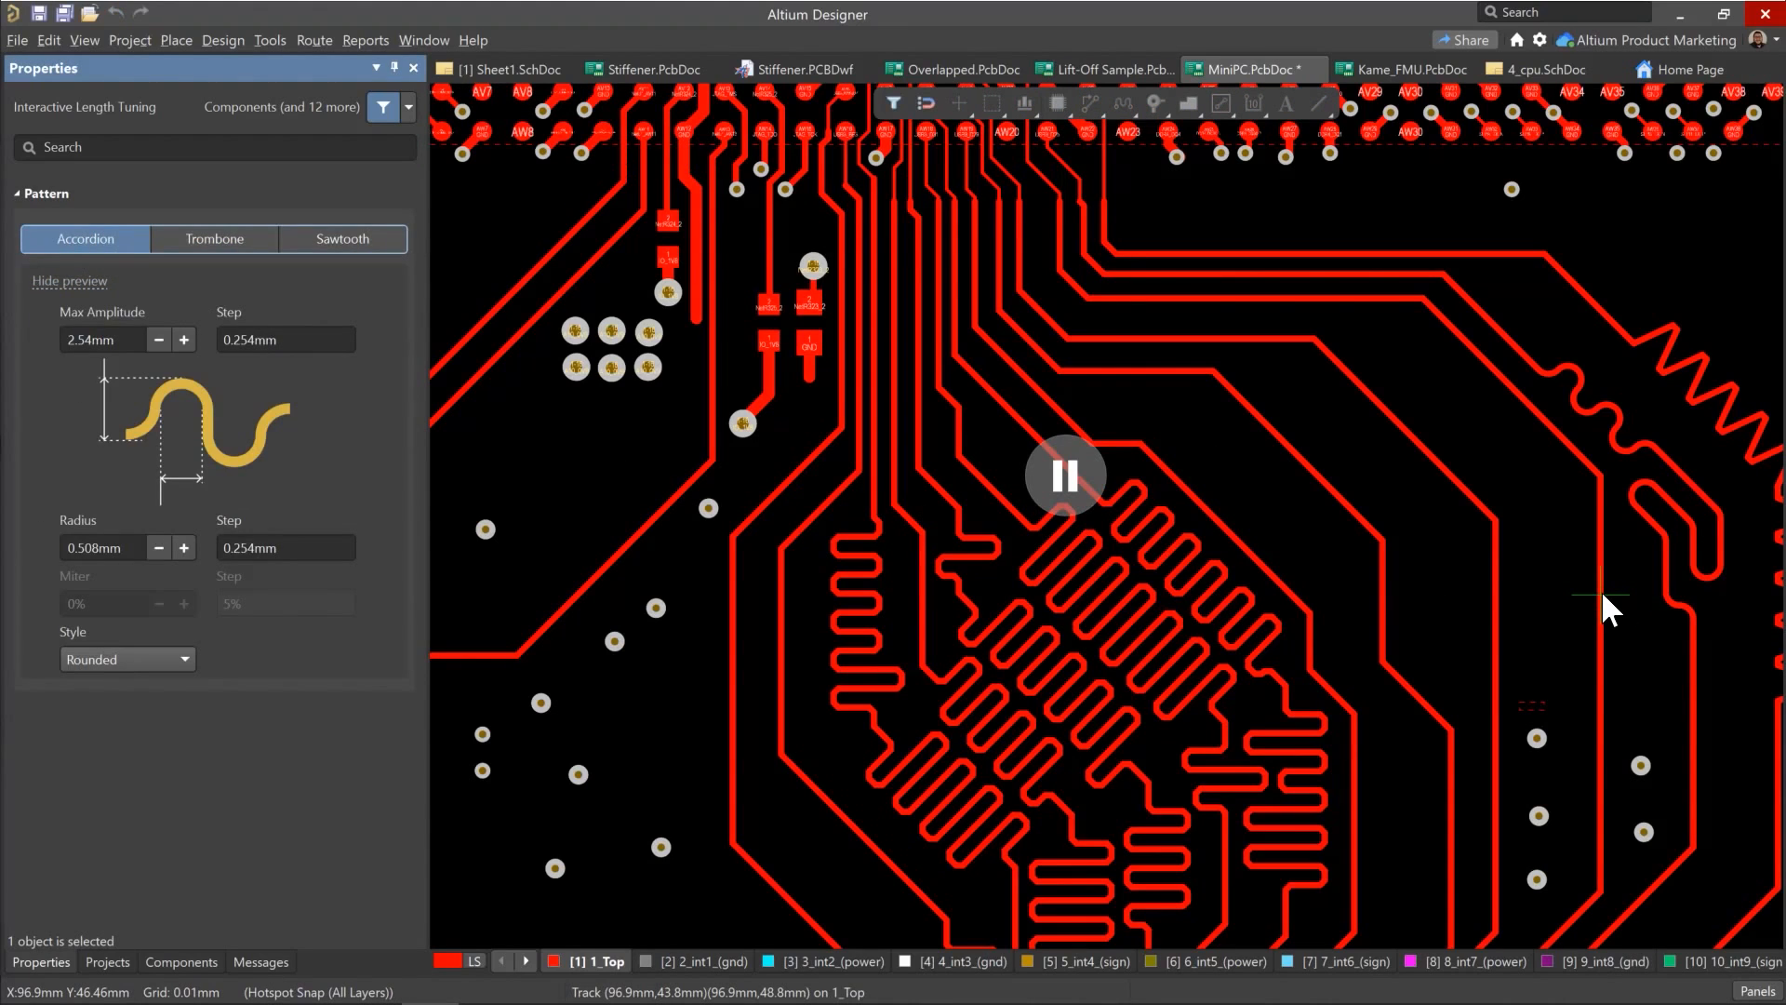
click(1600, 591)
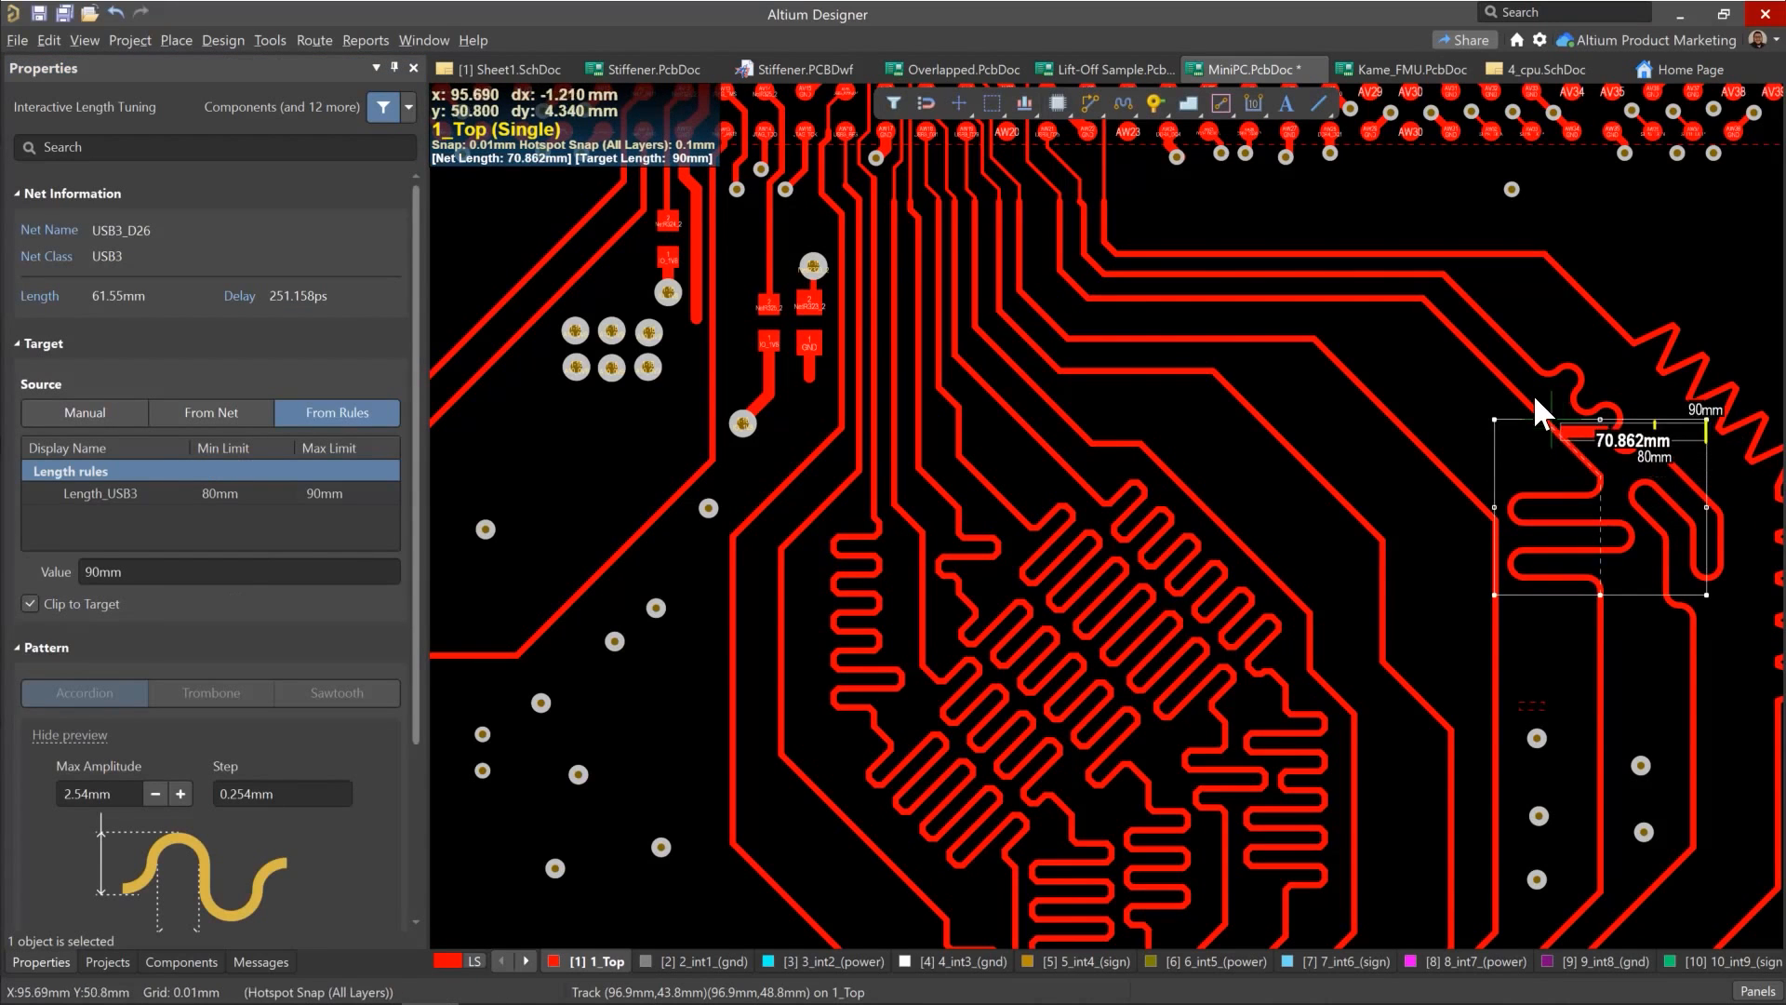
click(1492, 355)
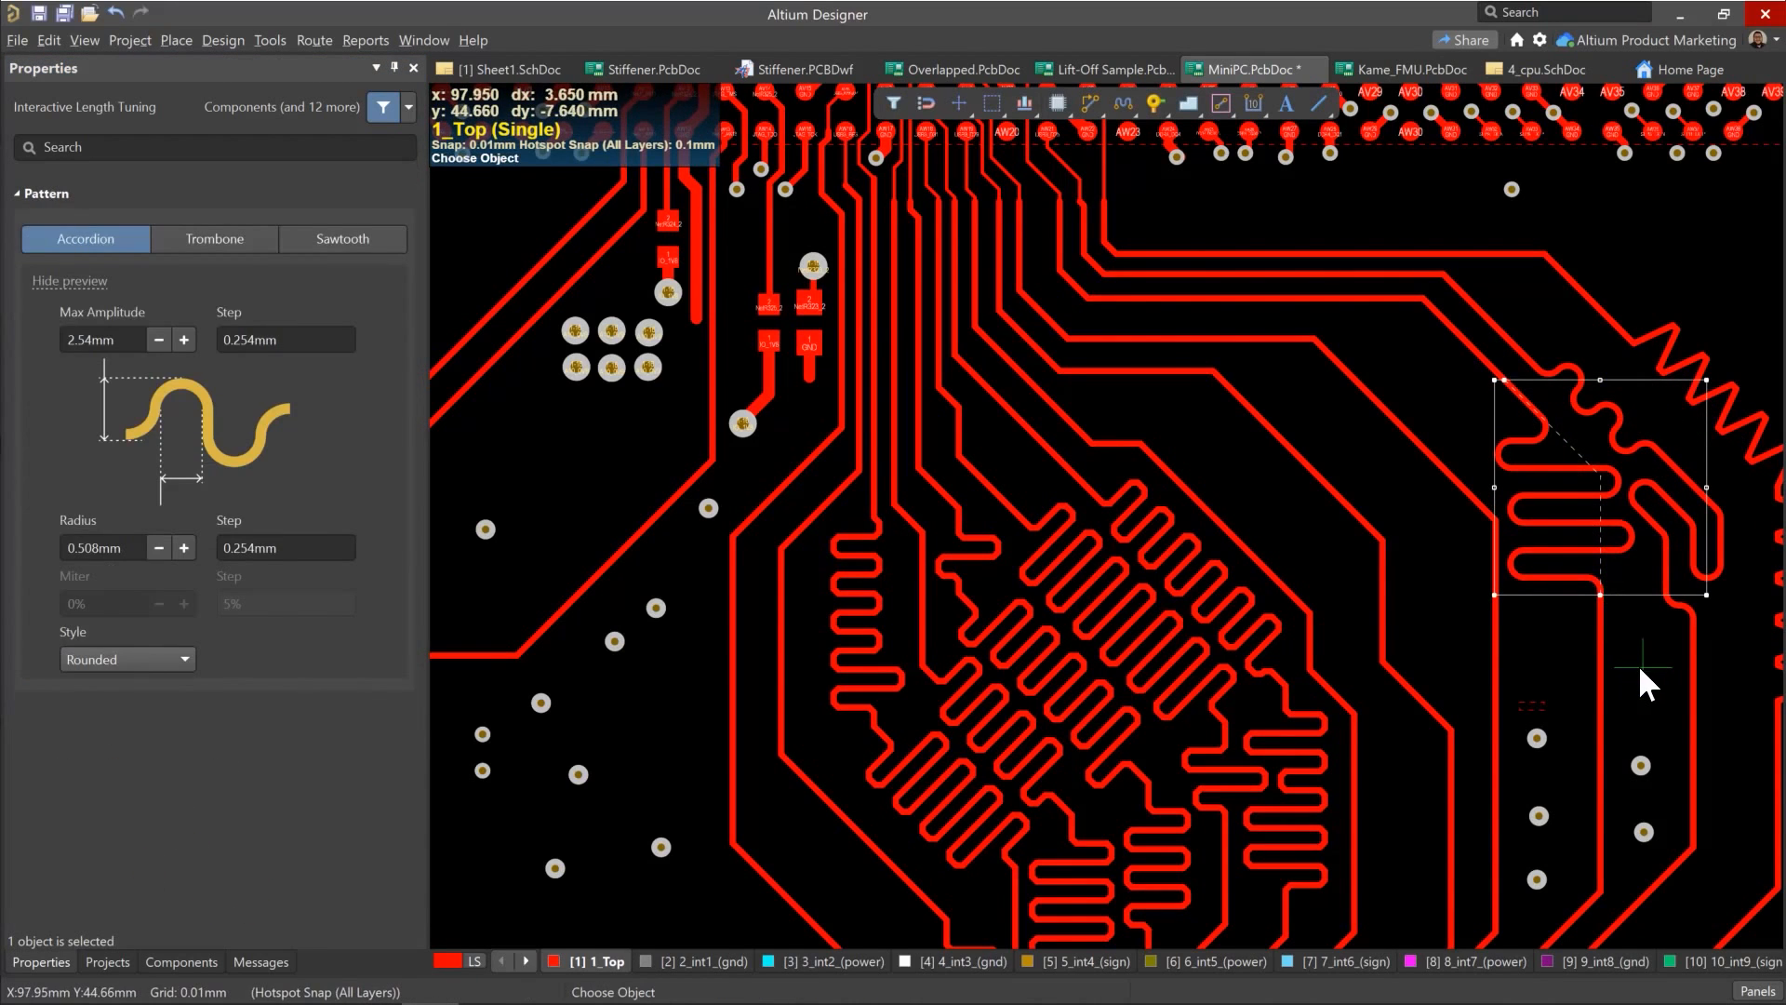
right_drag(1732, 667, 1350, 605)
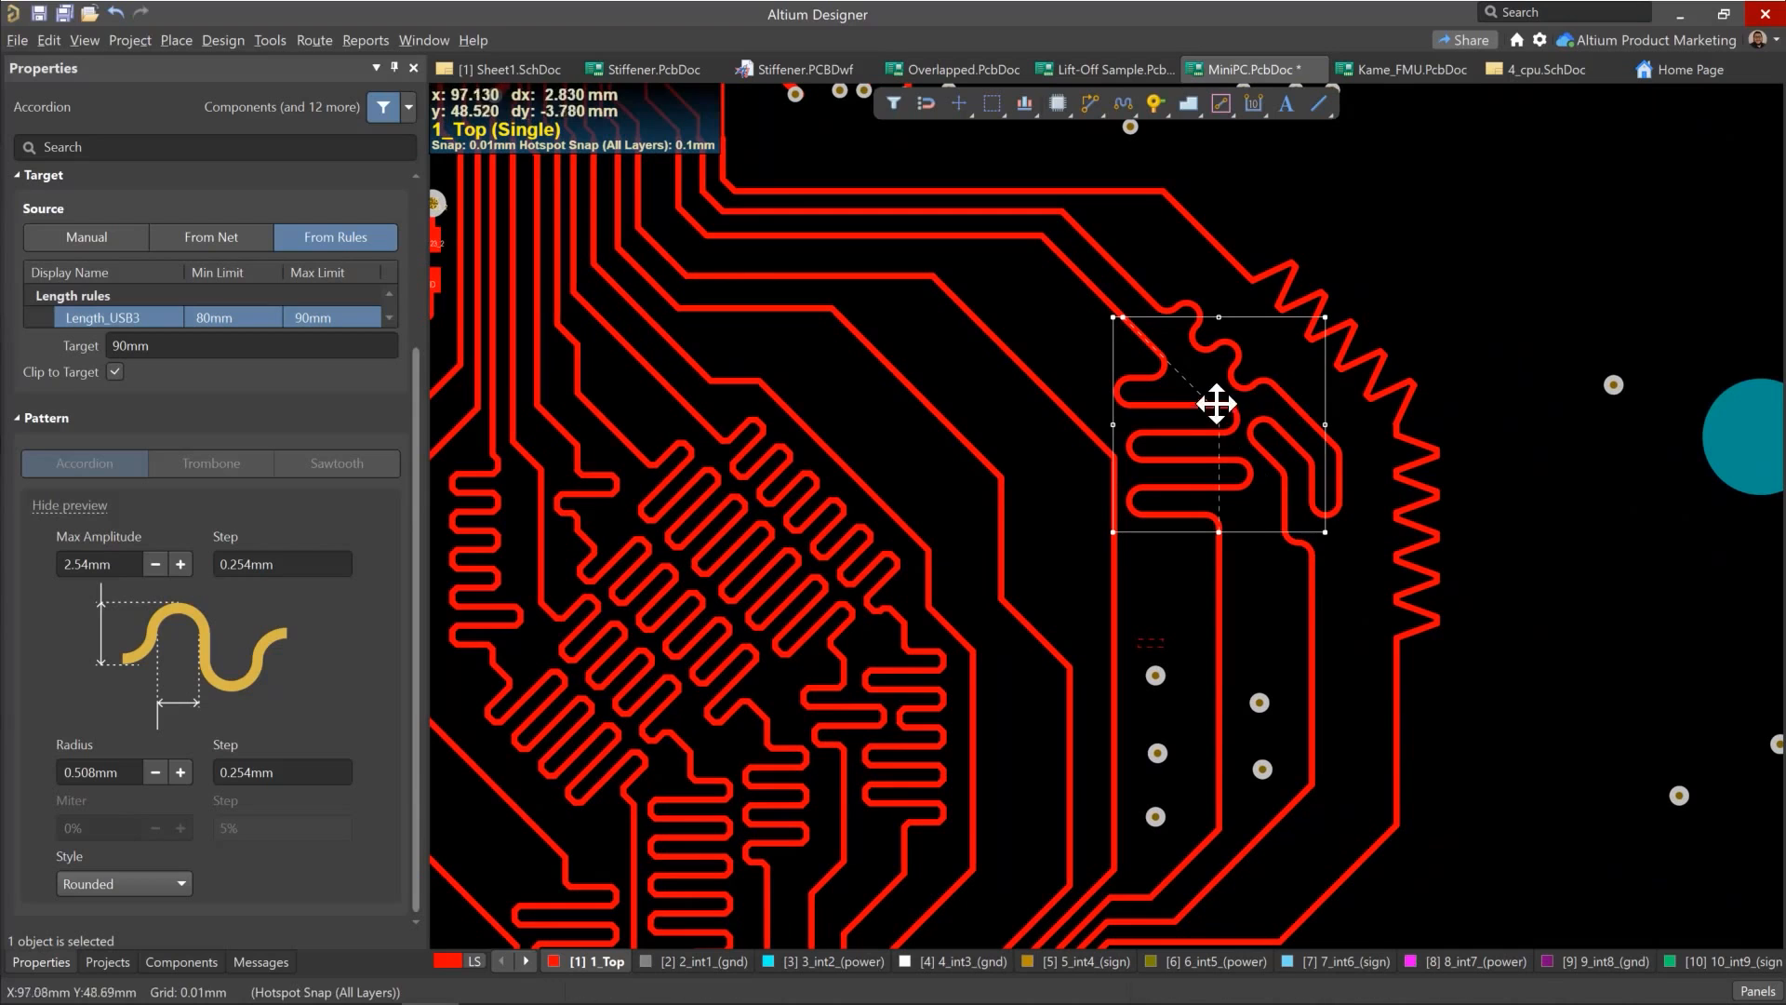
Step: Move the USB3_D26 accordion down its trace, and shift the neighbouring trombone down along the vertical segment of its own trace
drag(1200, 430, 1228, 507)
click(1305, 471)
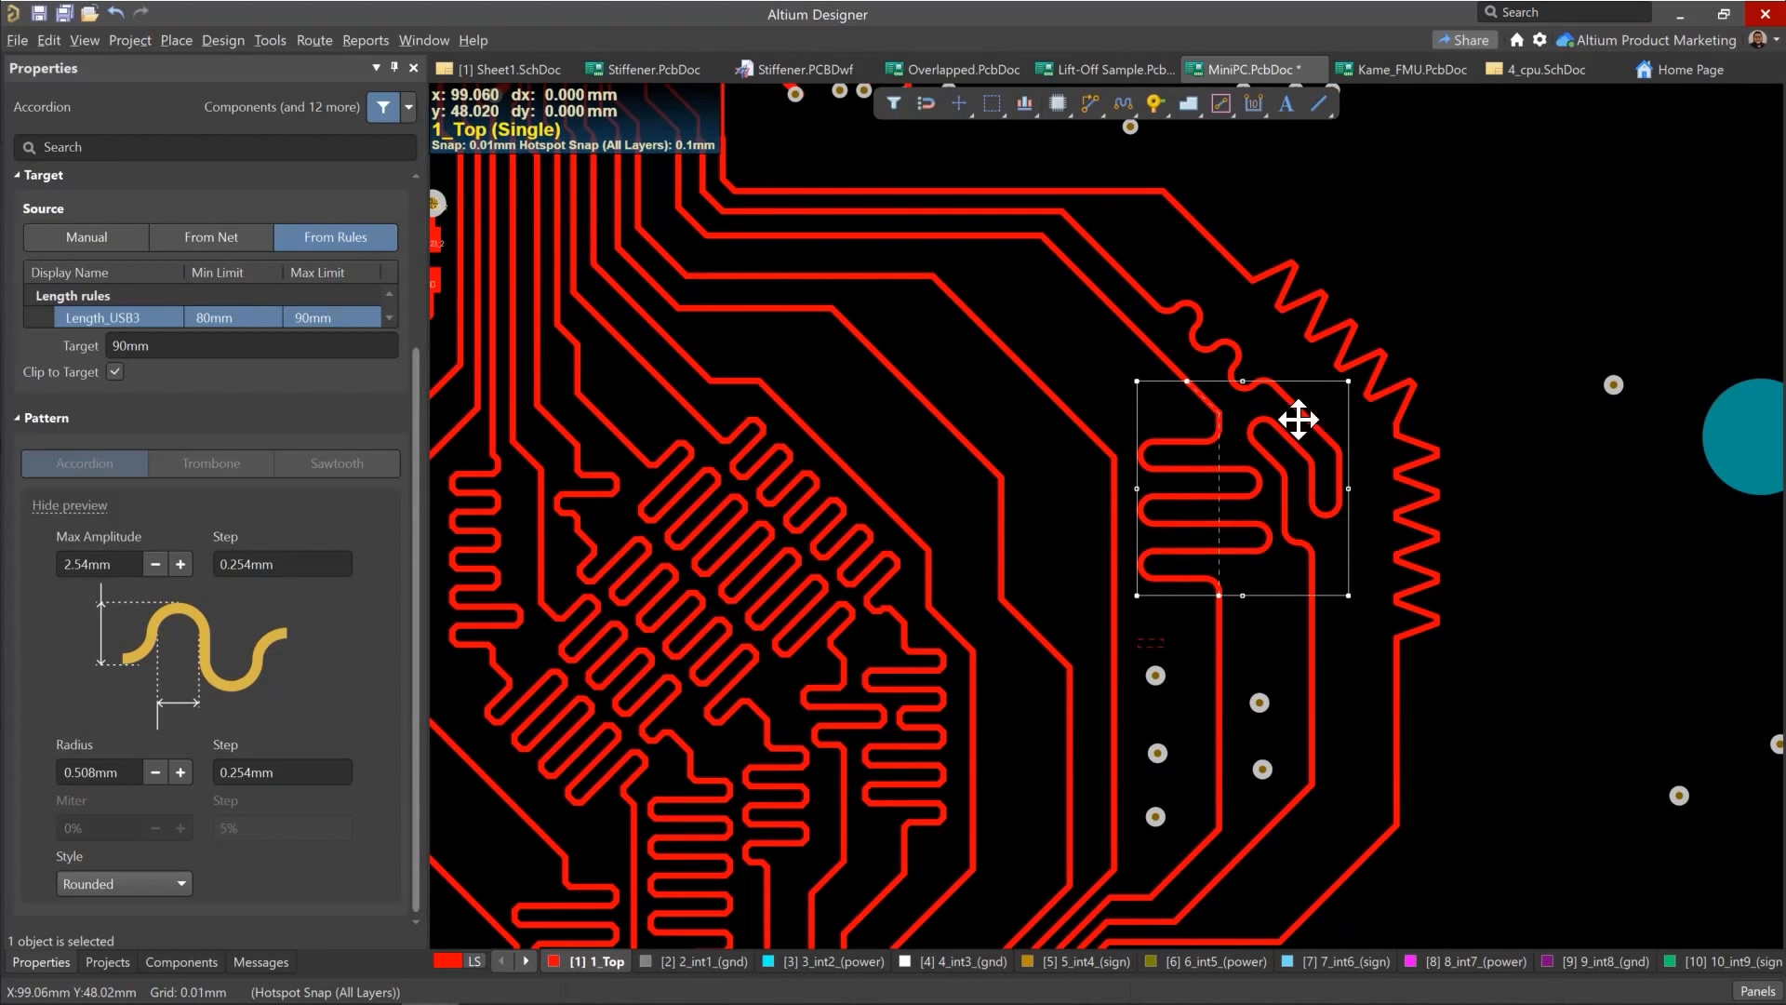
click(1229, 335)
click(1267, 398)
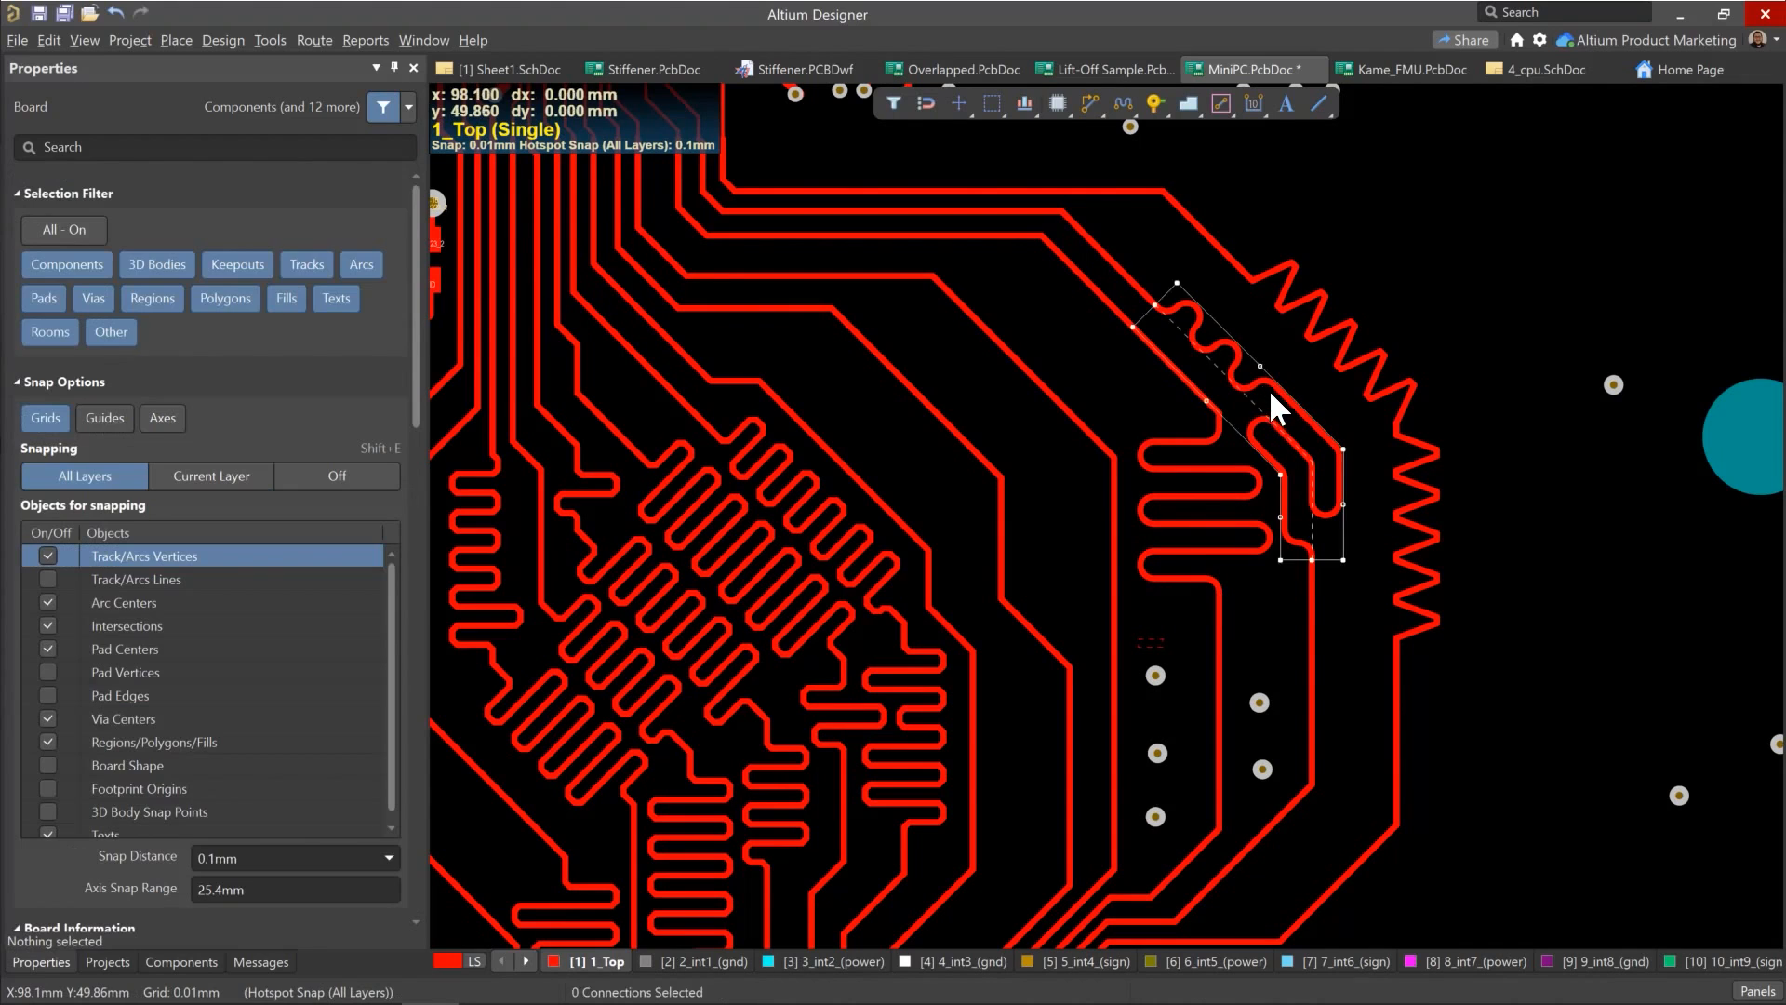
drag(1268, 411, 1296, 571)
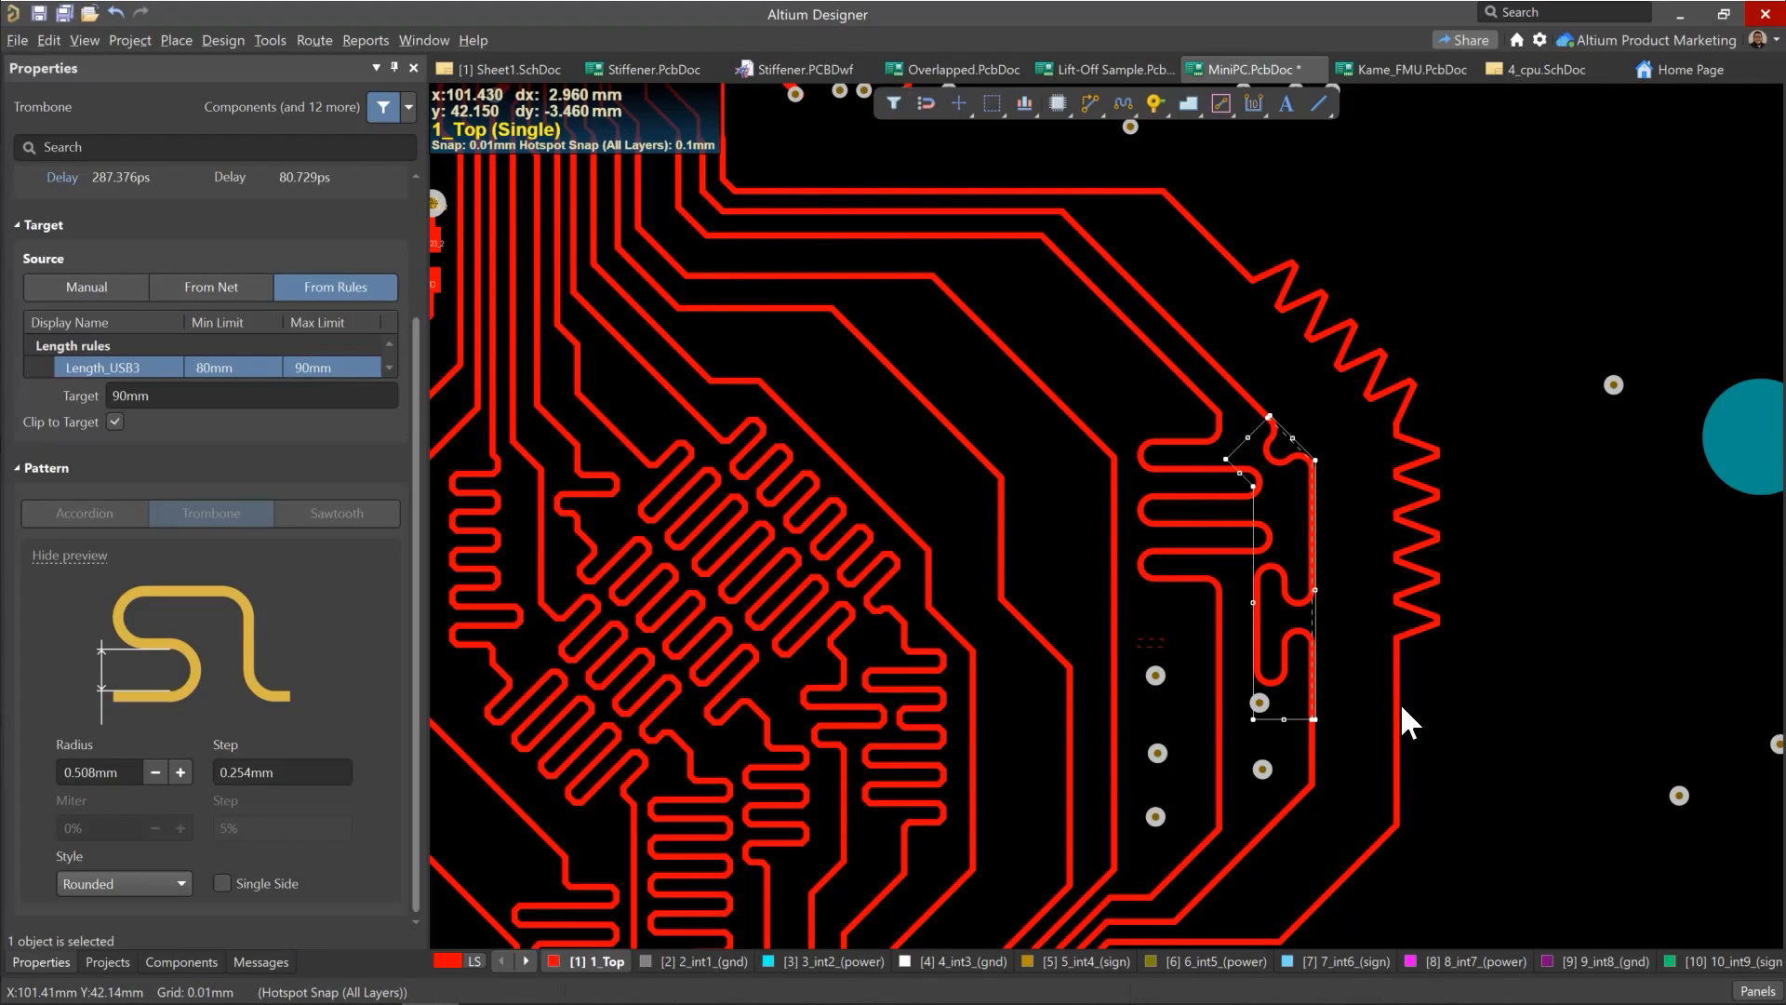
Step: Slide the outermost trace's vertical segment below the sawtooth inward and flip the sawtooth to the inner side of the trace
drag(1388, 701, 1340, 697)
click(1418, 514)
drag(1376, 507, 1337, 507)
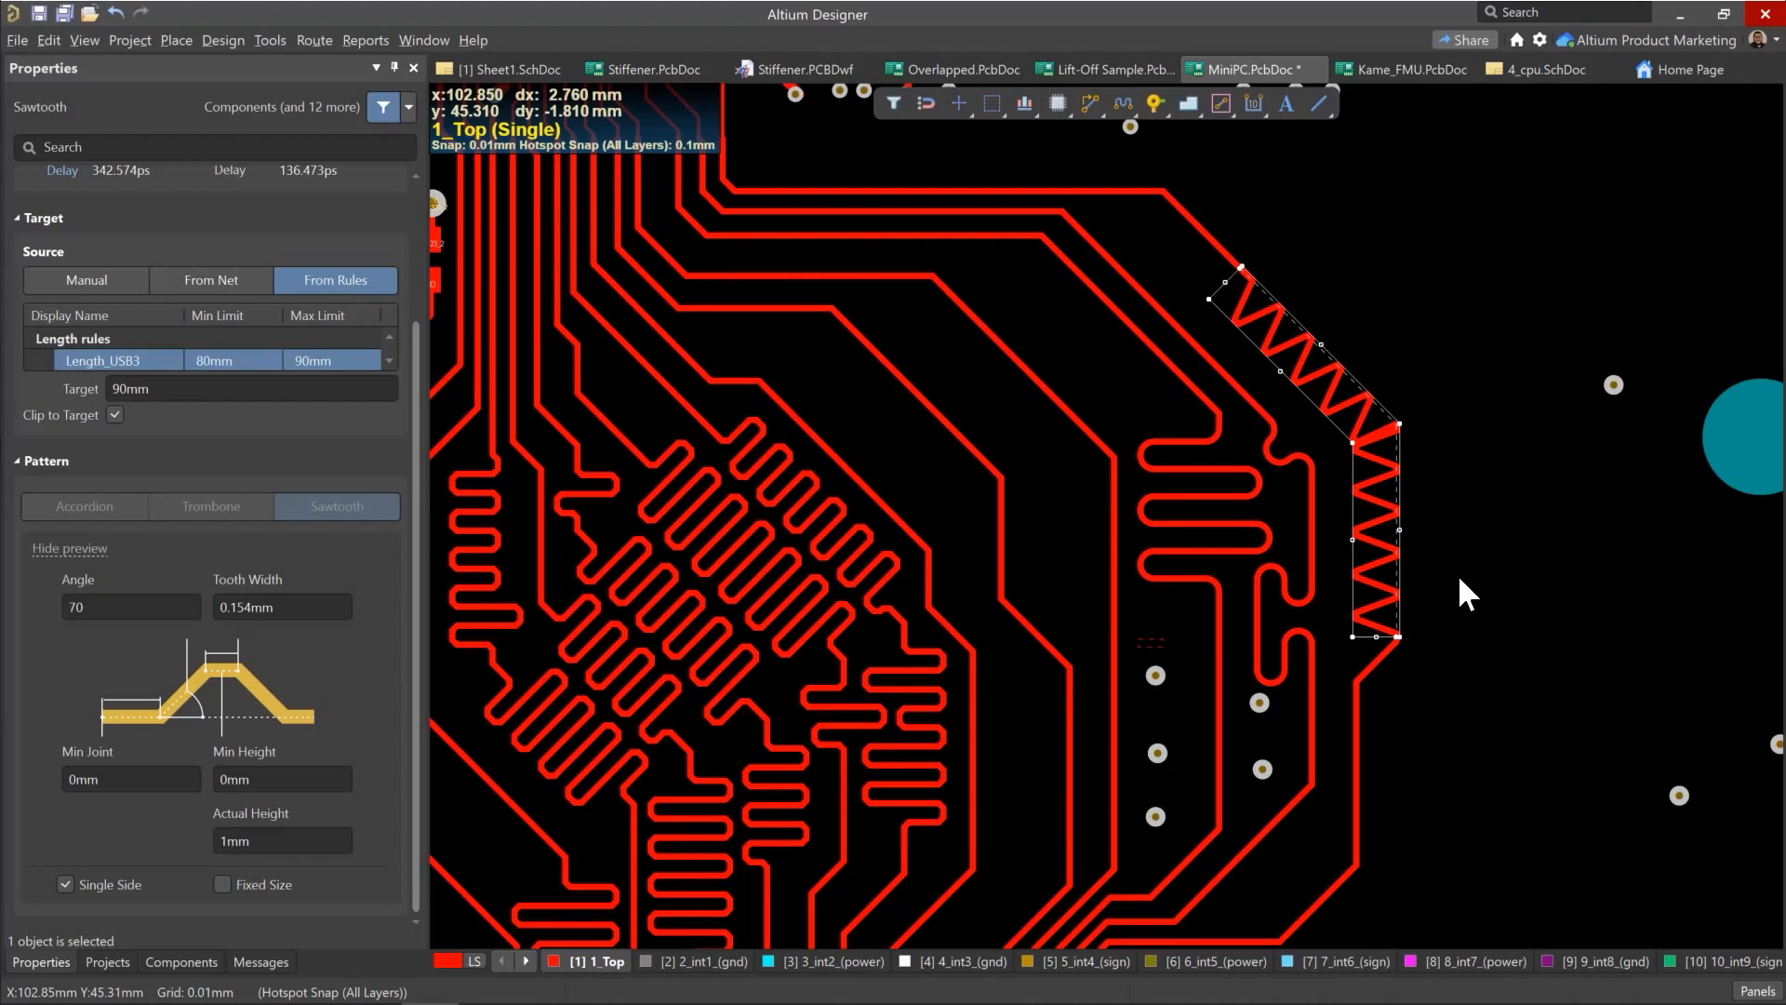
Step: Begin sliding the diagonal segment of the outermost PCIE_TX0 differential pair with Keep Coupled turned off
ctrl+scroll(1433, 507, down, 3)
right_drag(1503, 350, 1093, 796)
right_drag(1286, 270, 1270, 614)
right_drag(1224, 287, 1192, 593)
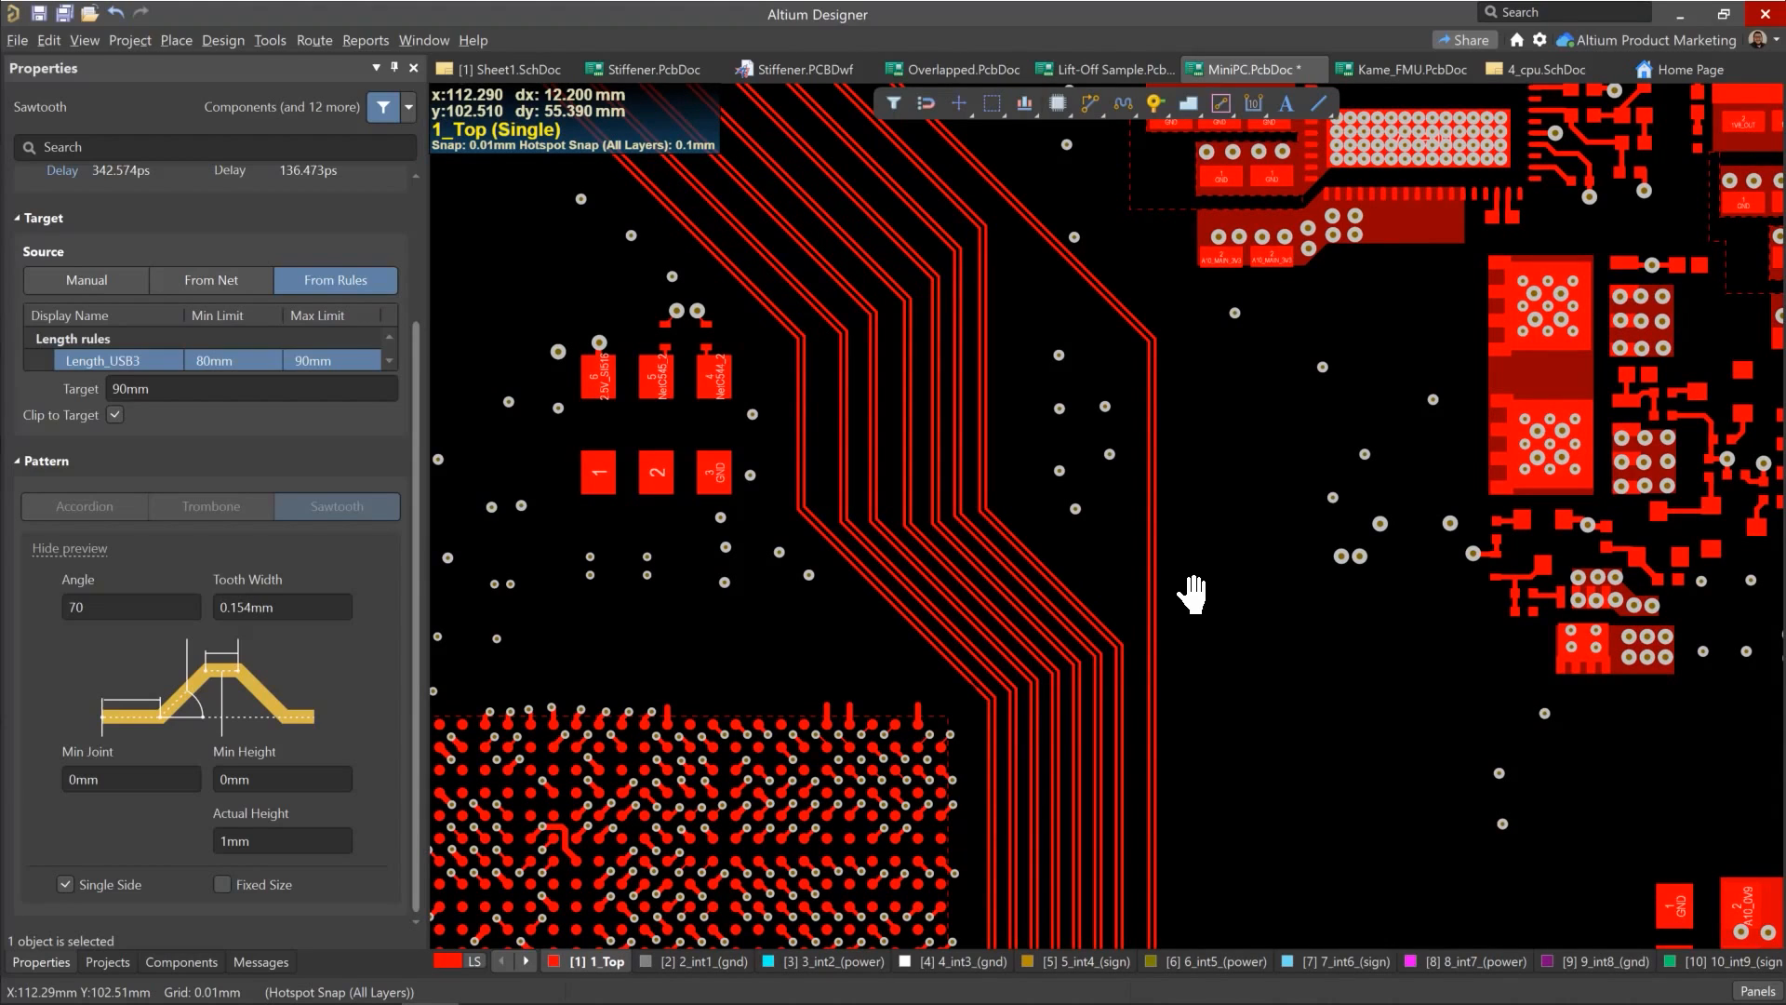
click(1119, 316)
click(1097, 337)
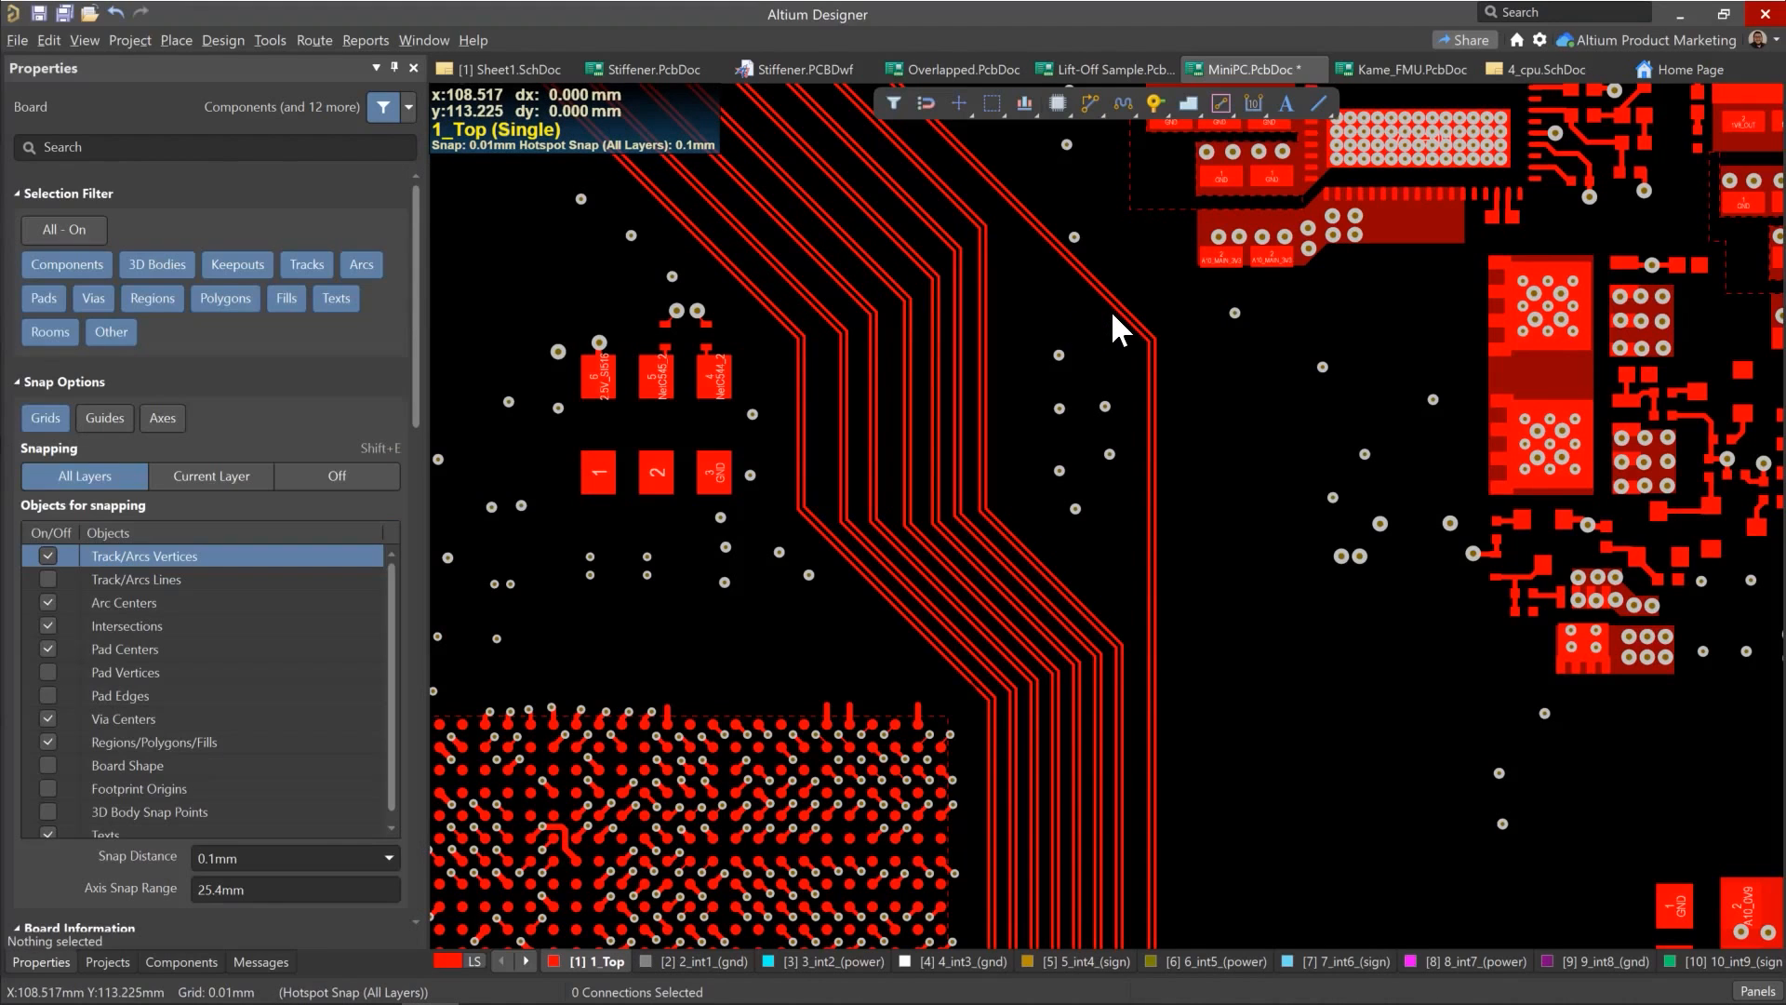
click(1113, 305)
drag(1114, 309, 1152, 396)
key(Tab)
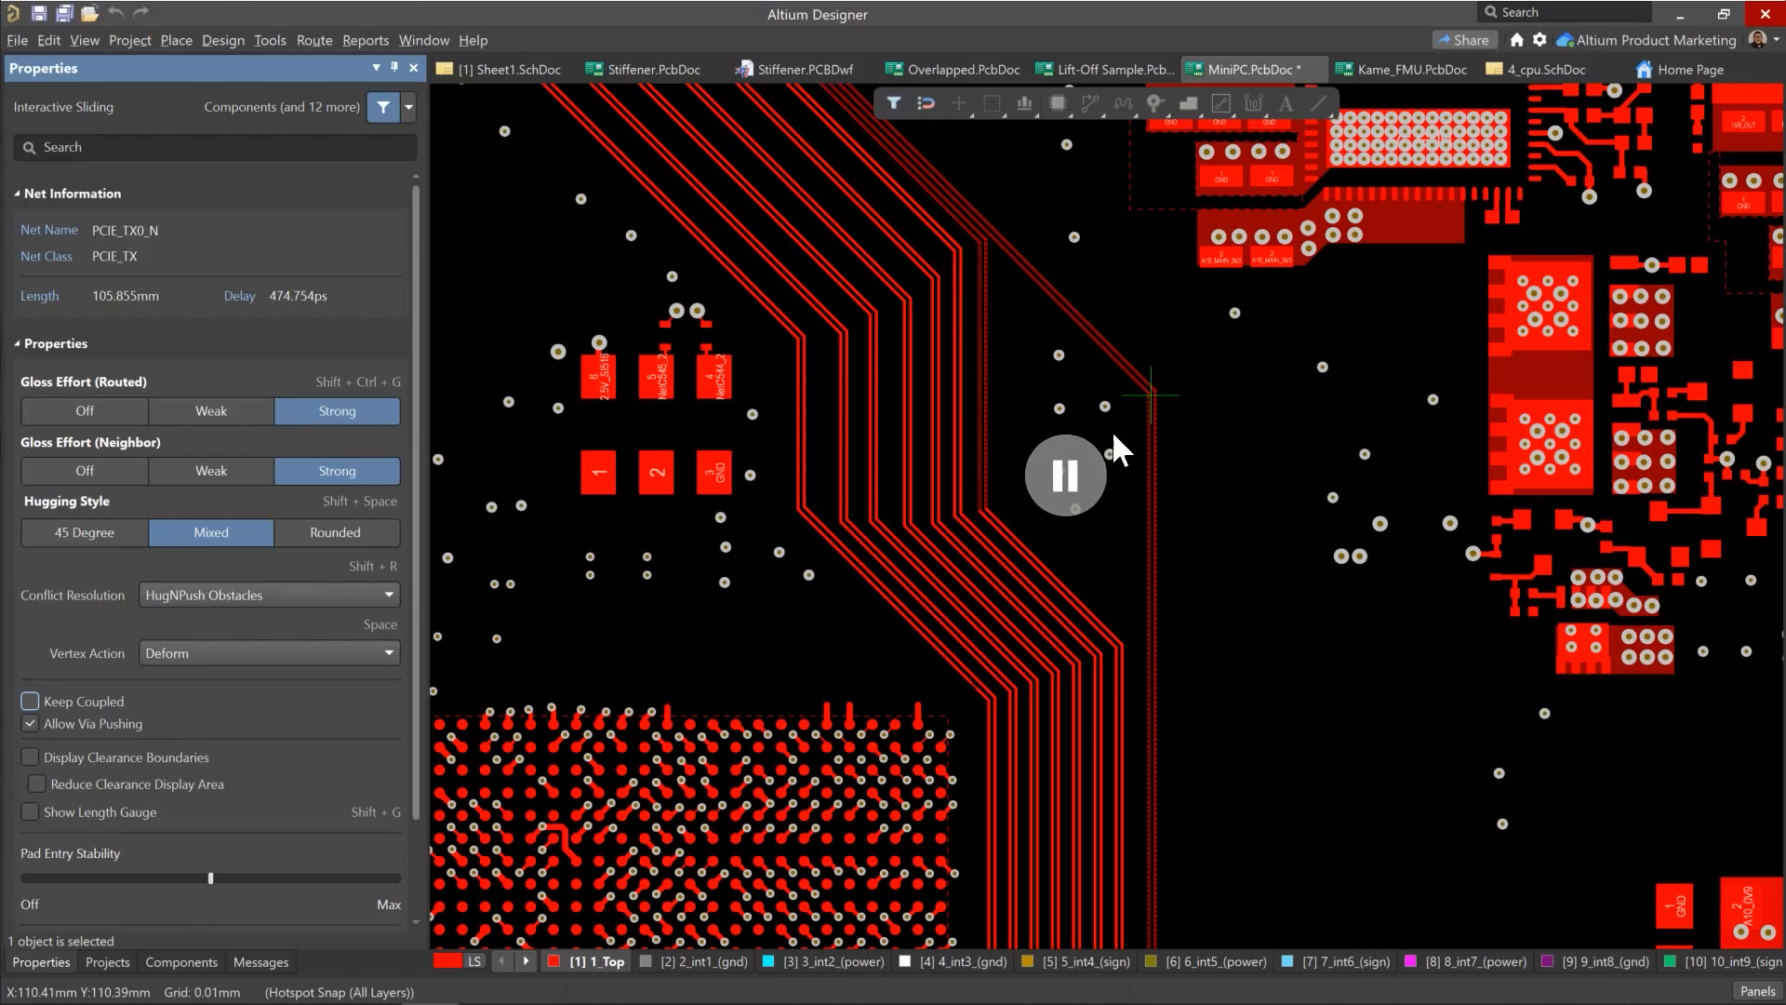
Step: Slide the traces of the PCIE_TX0 pair individually near the bend, leaving the corner slightly lower
click(1151, 396)
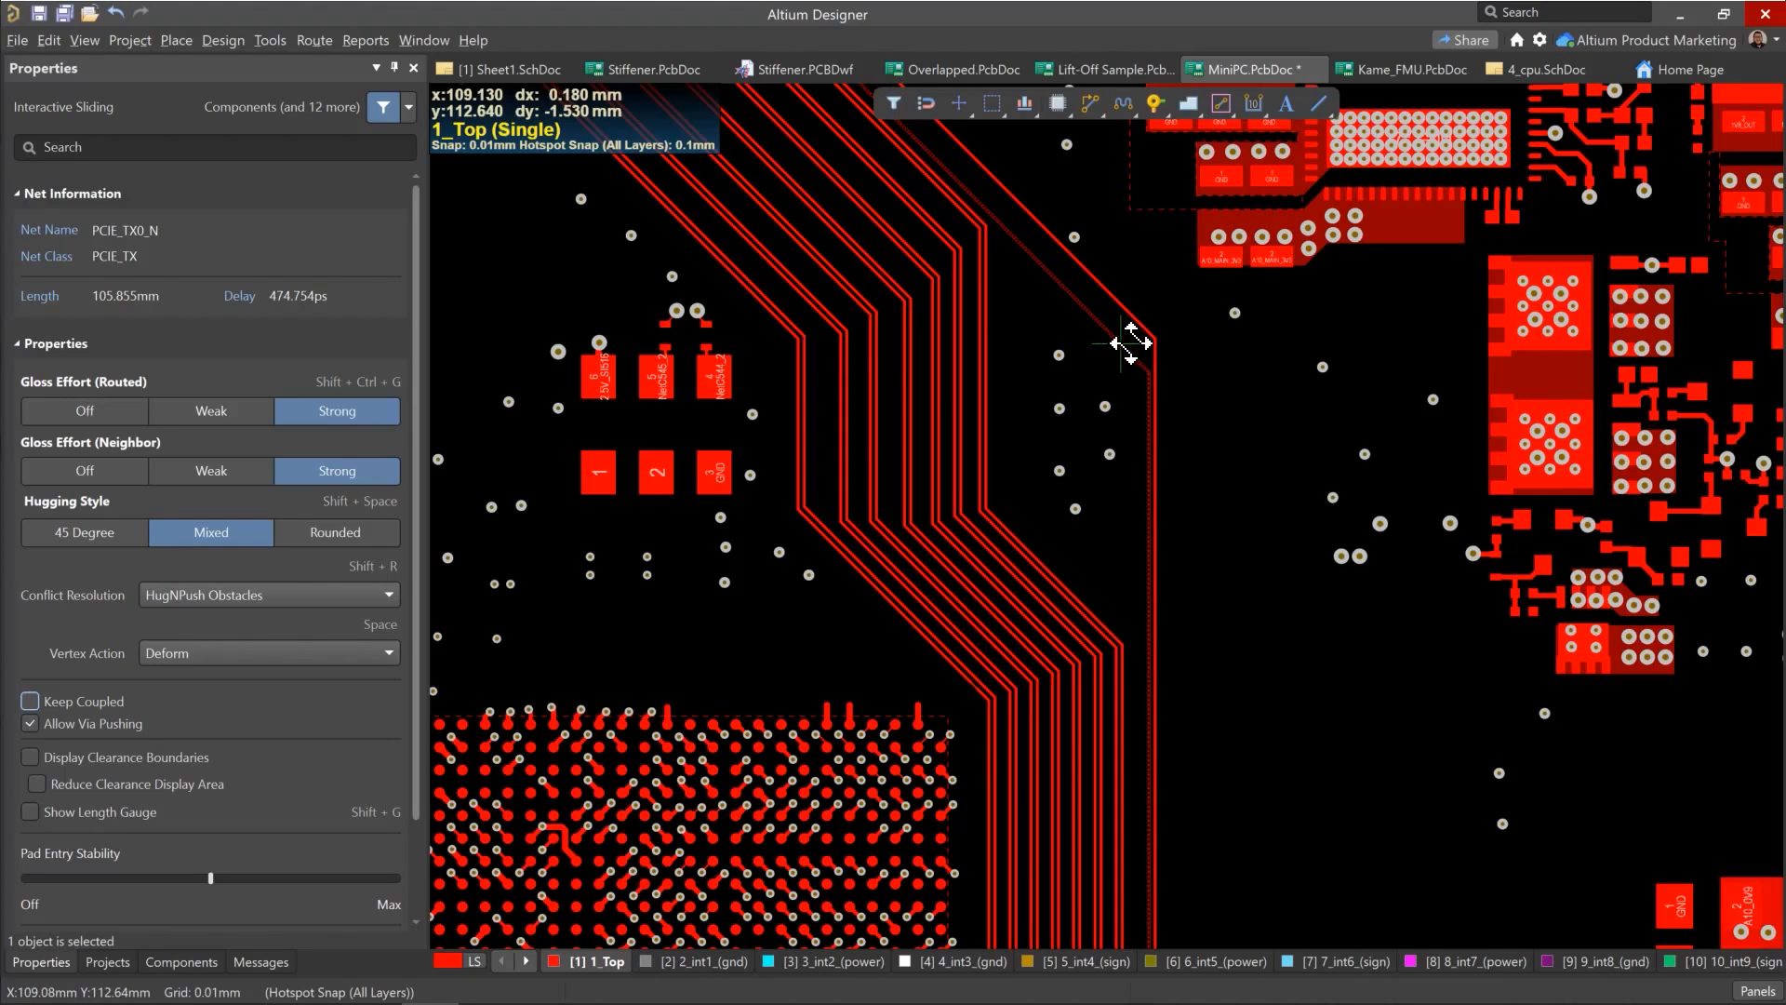
click(1151, 335)
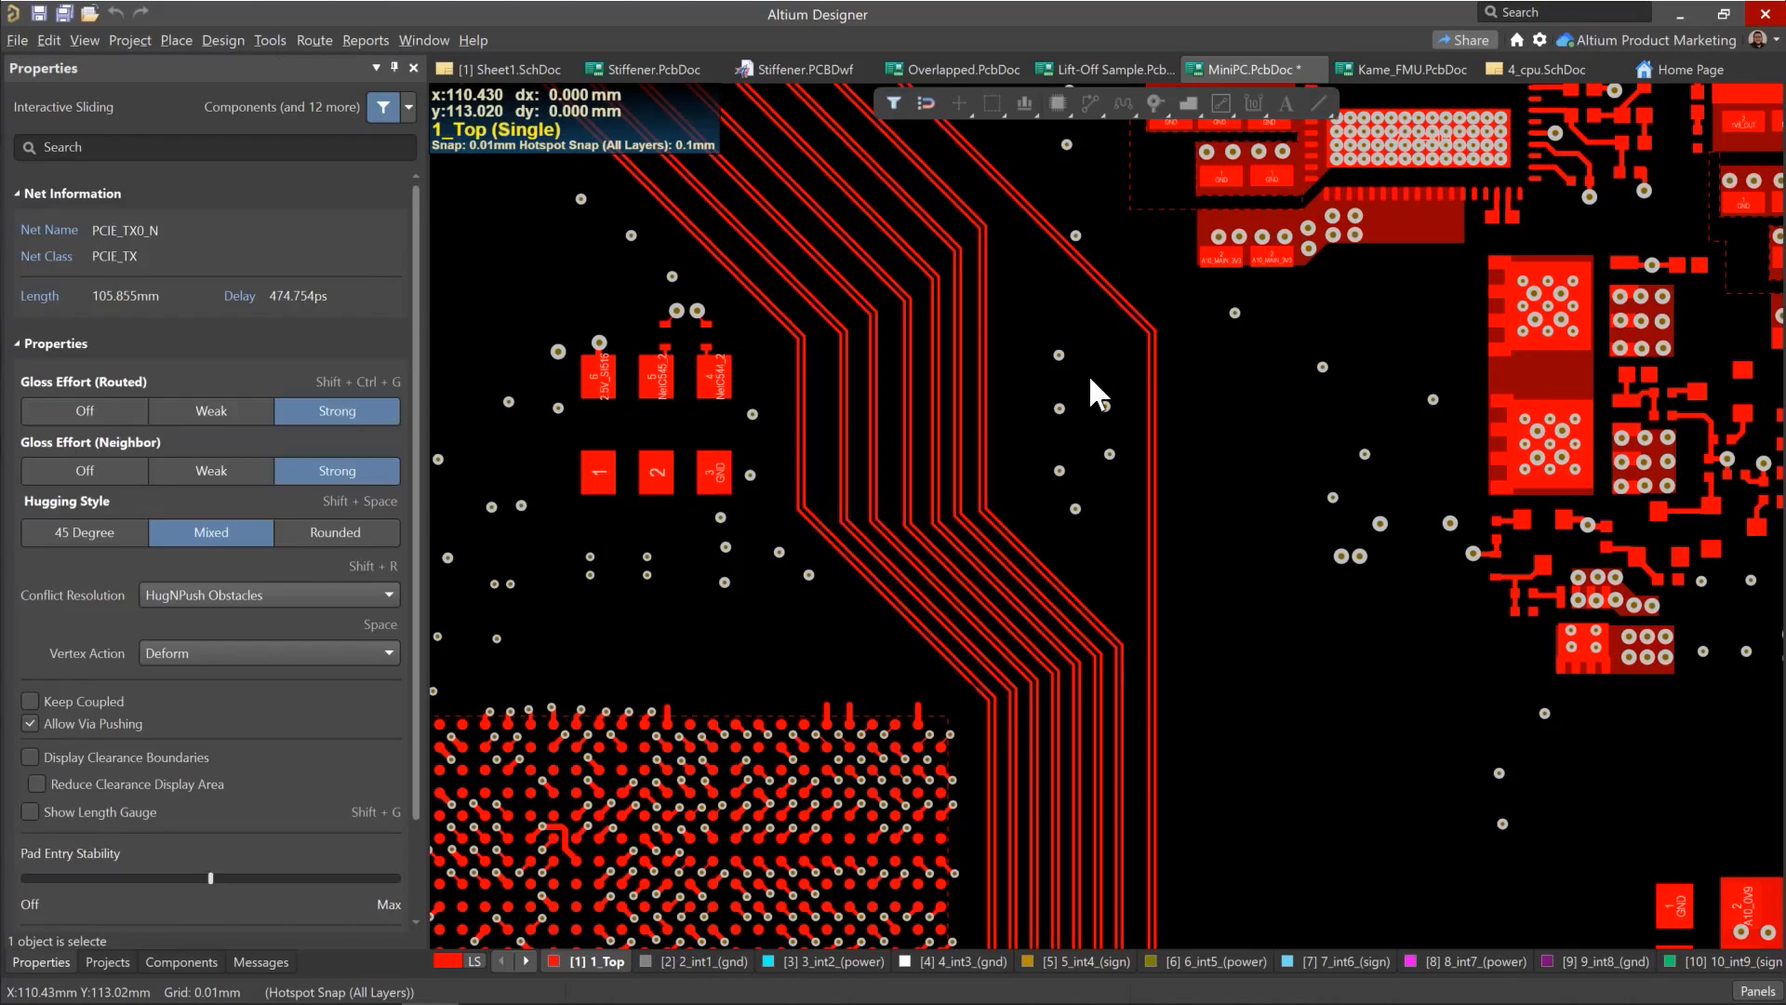
mouse_move(1139, 312)
mouse_down()
mouse_move(1109, 353)
mouse_move(1137, 350)
mouse_move(1123, 376)
mouse_move(1163, 326)
mouse_move(1138, 361)
mouse_move(1142, 344)
mouse_up()
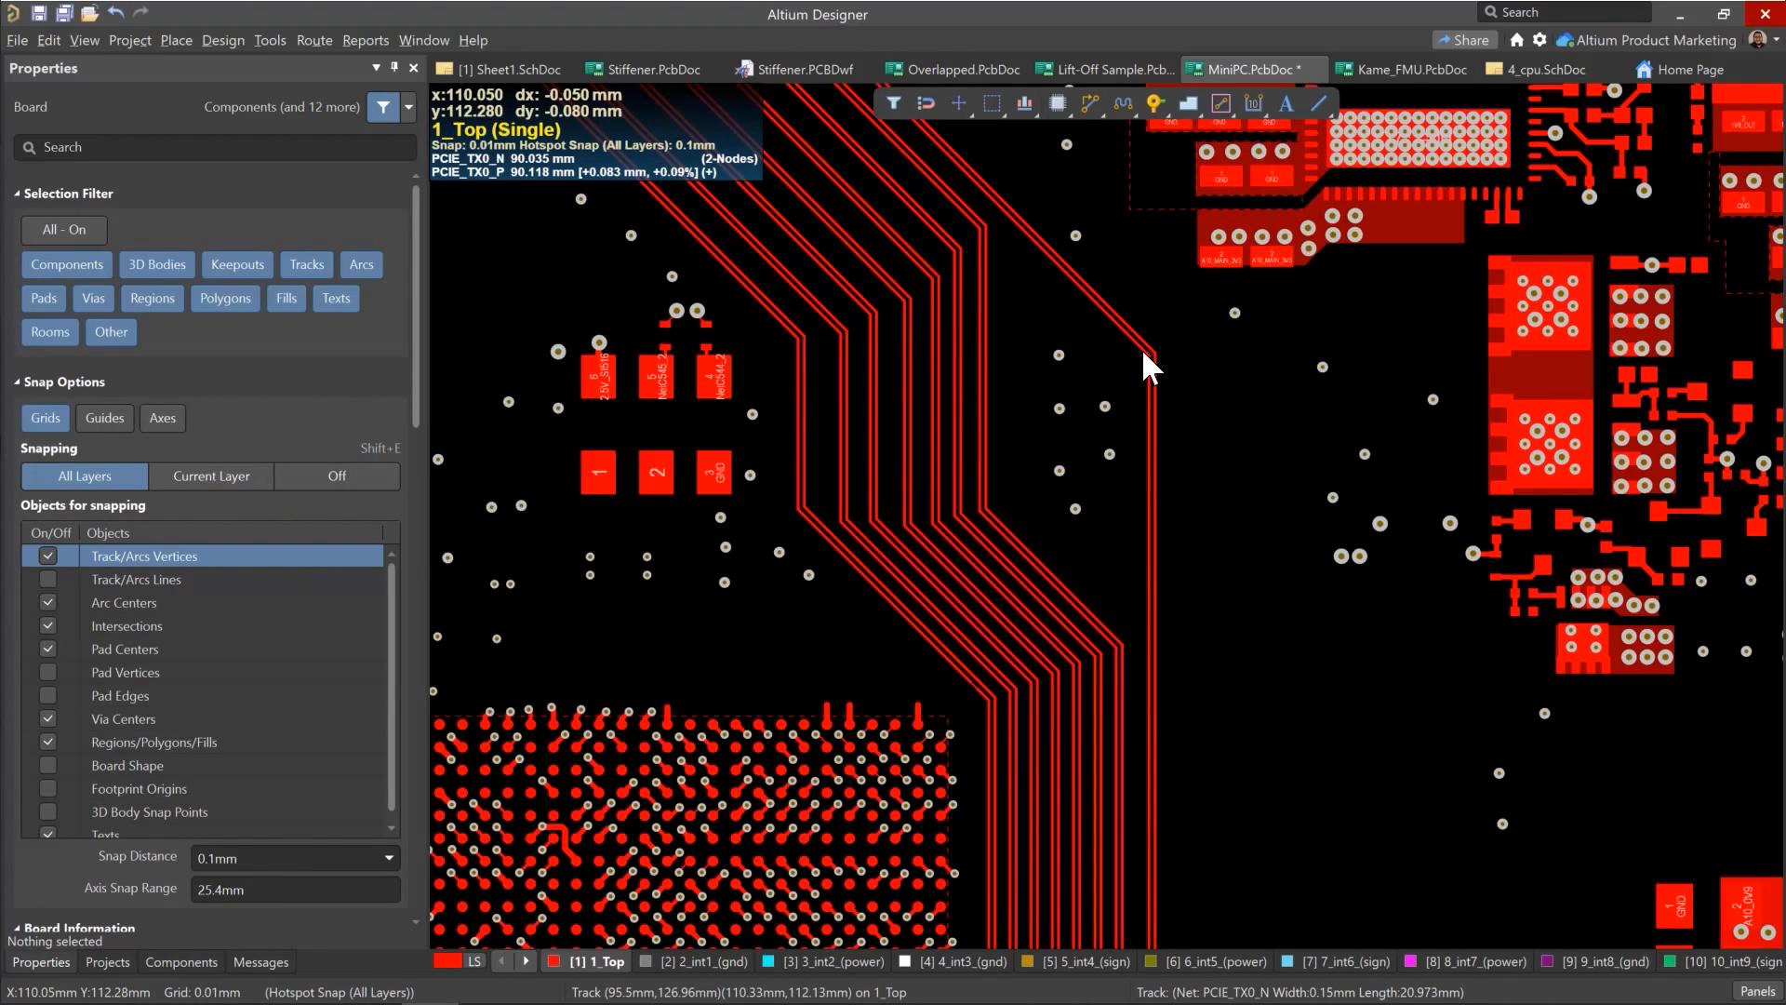
Step: Add an Accordion pattern across the bend of the PCIE_TX0 pair with Interactive Diff Pair Length Tuning
key(u)
key(p)
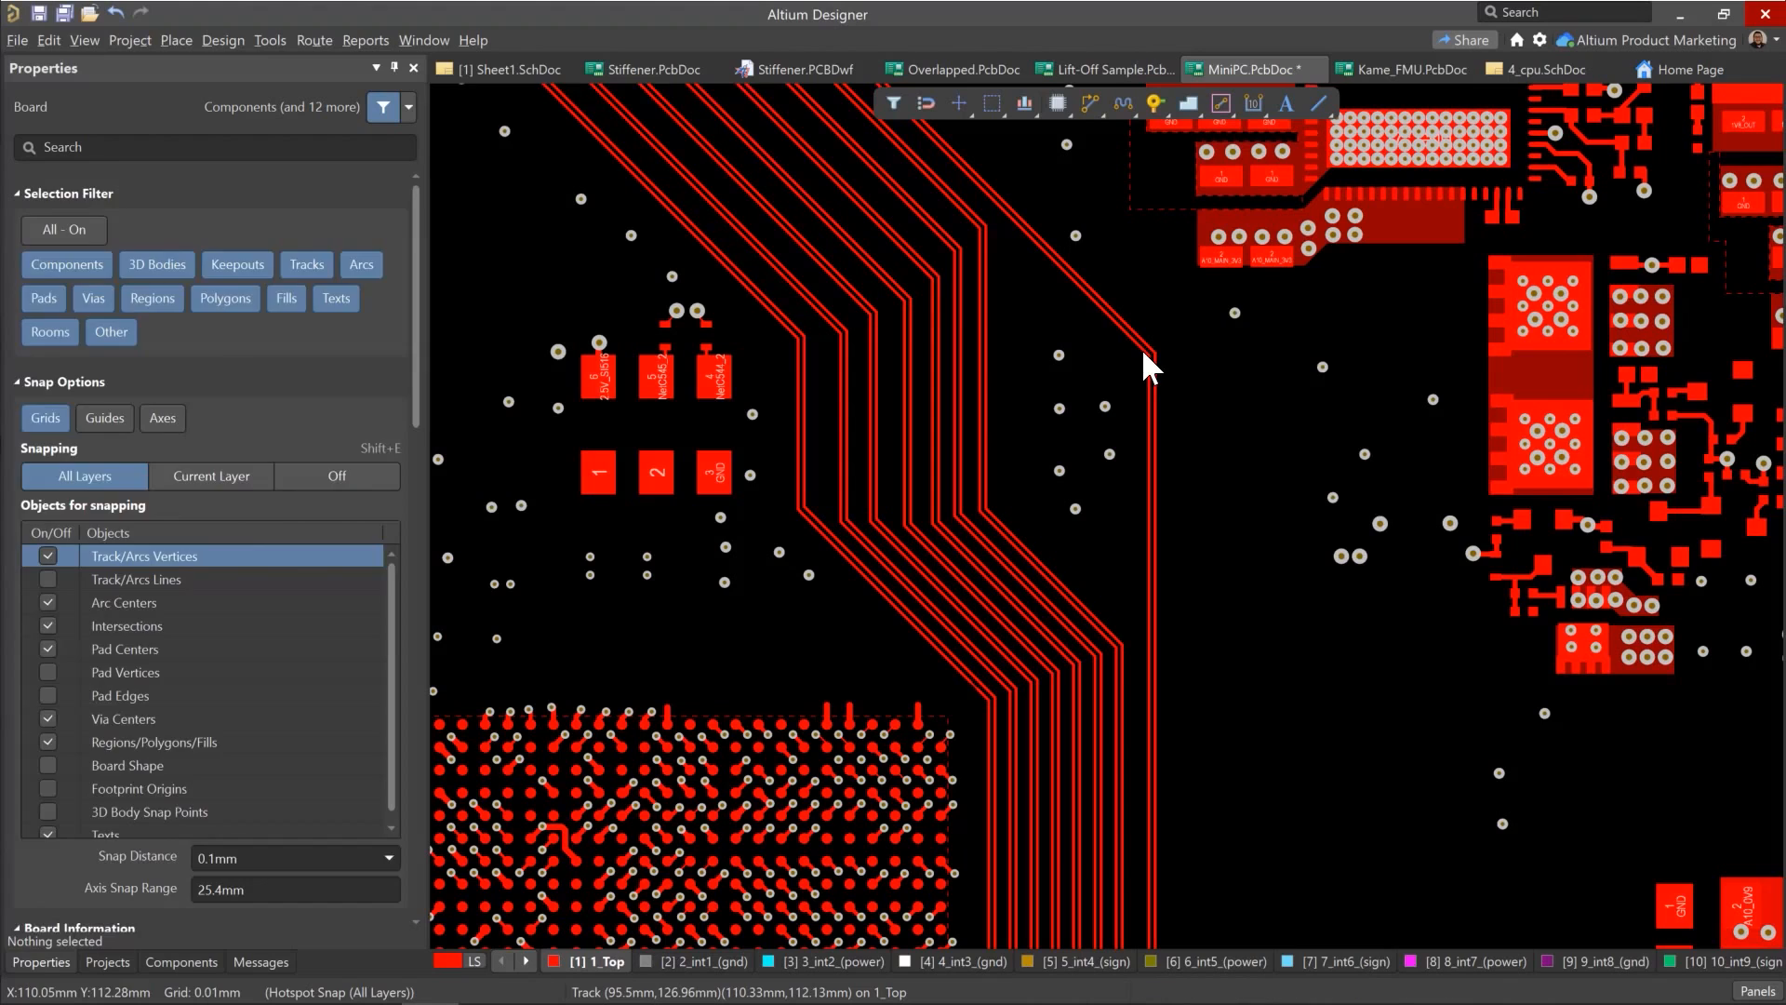
key(Escape)
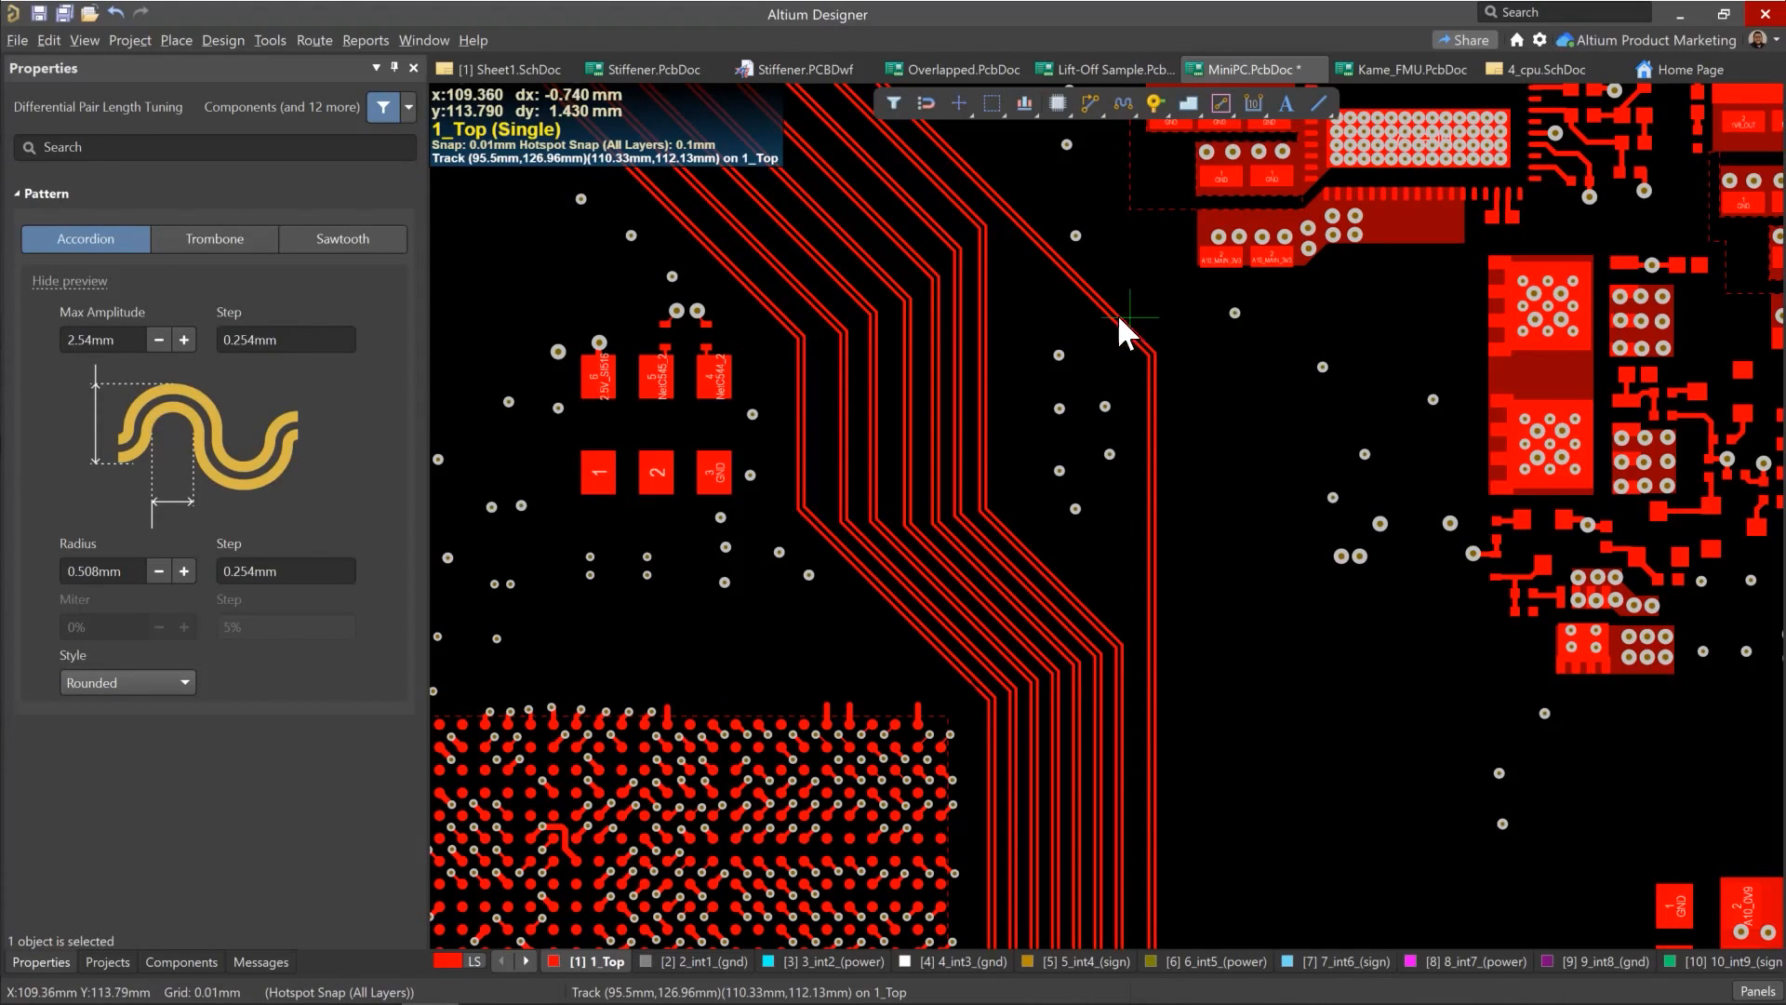
click(1091, 290)
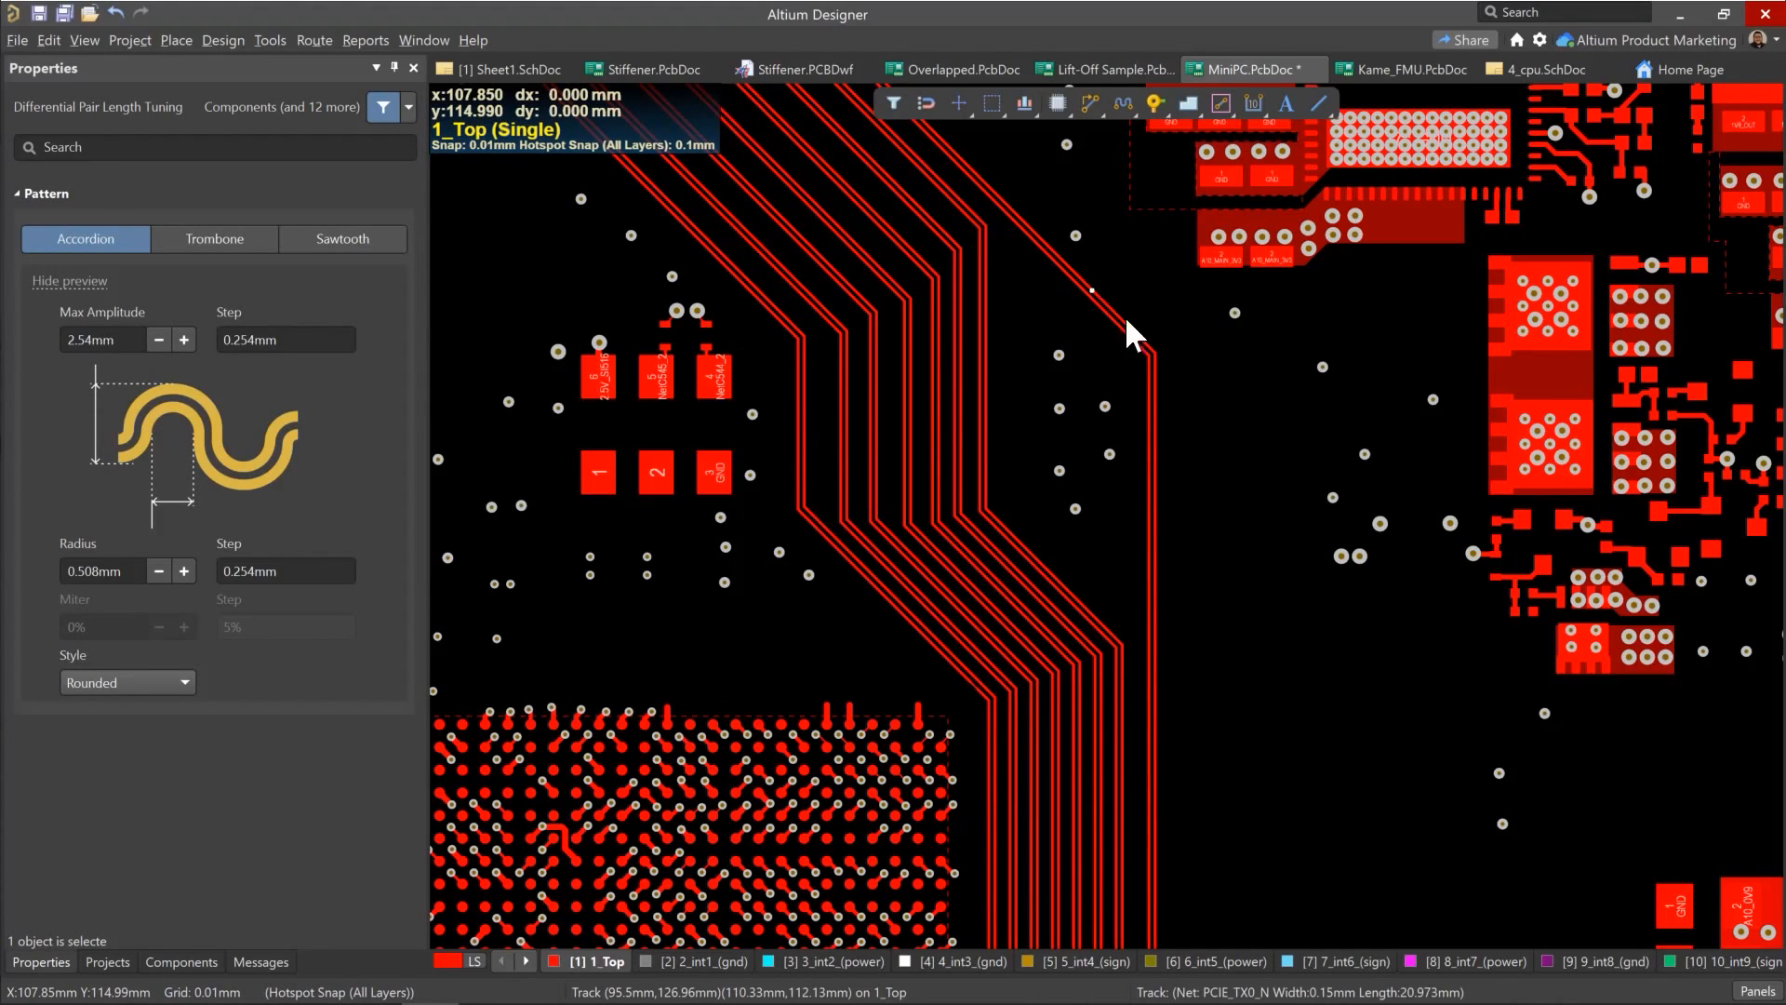
click(1179, 452)
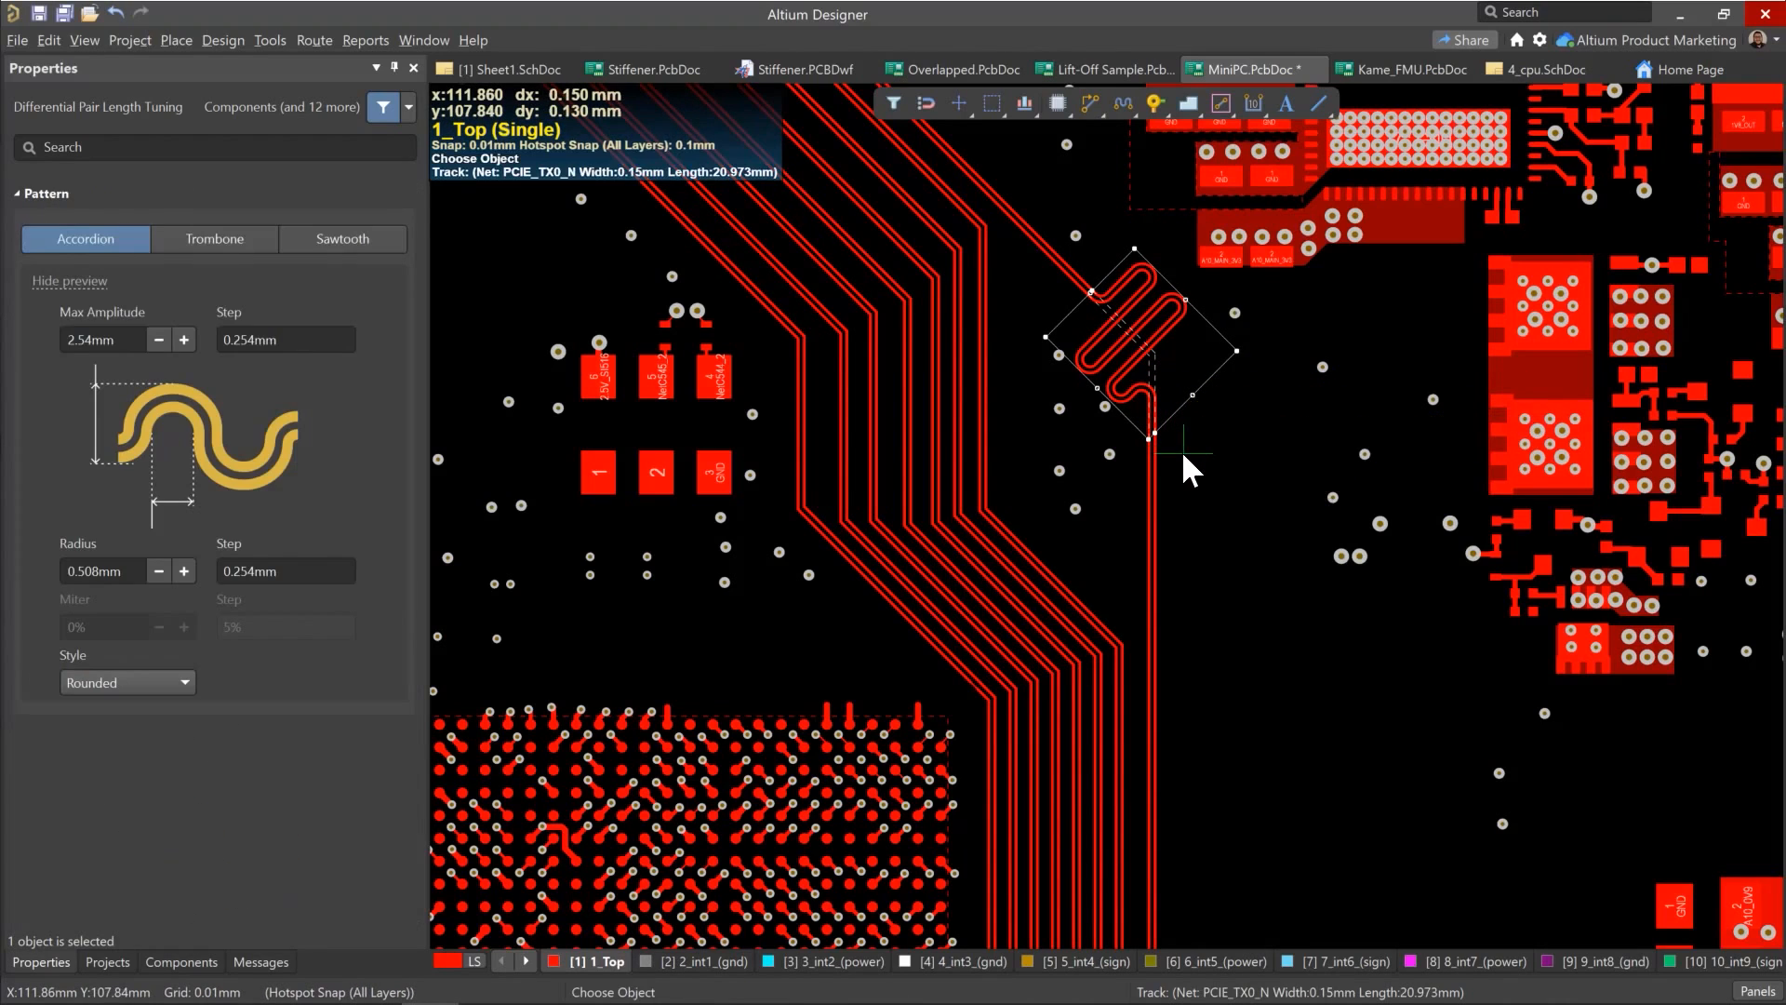
right_click(1181, 450)
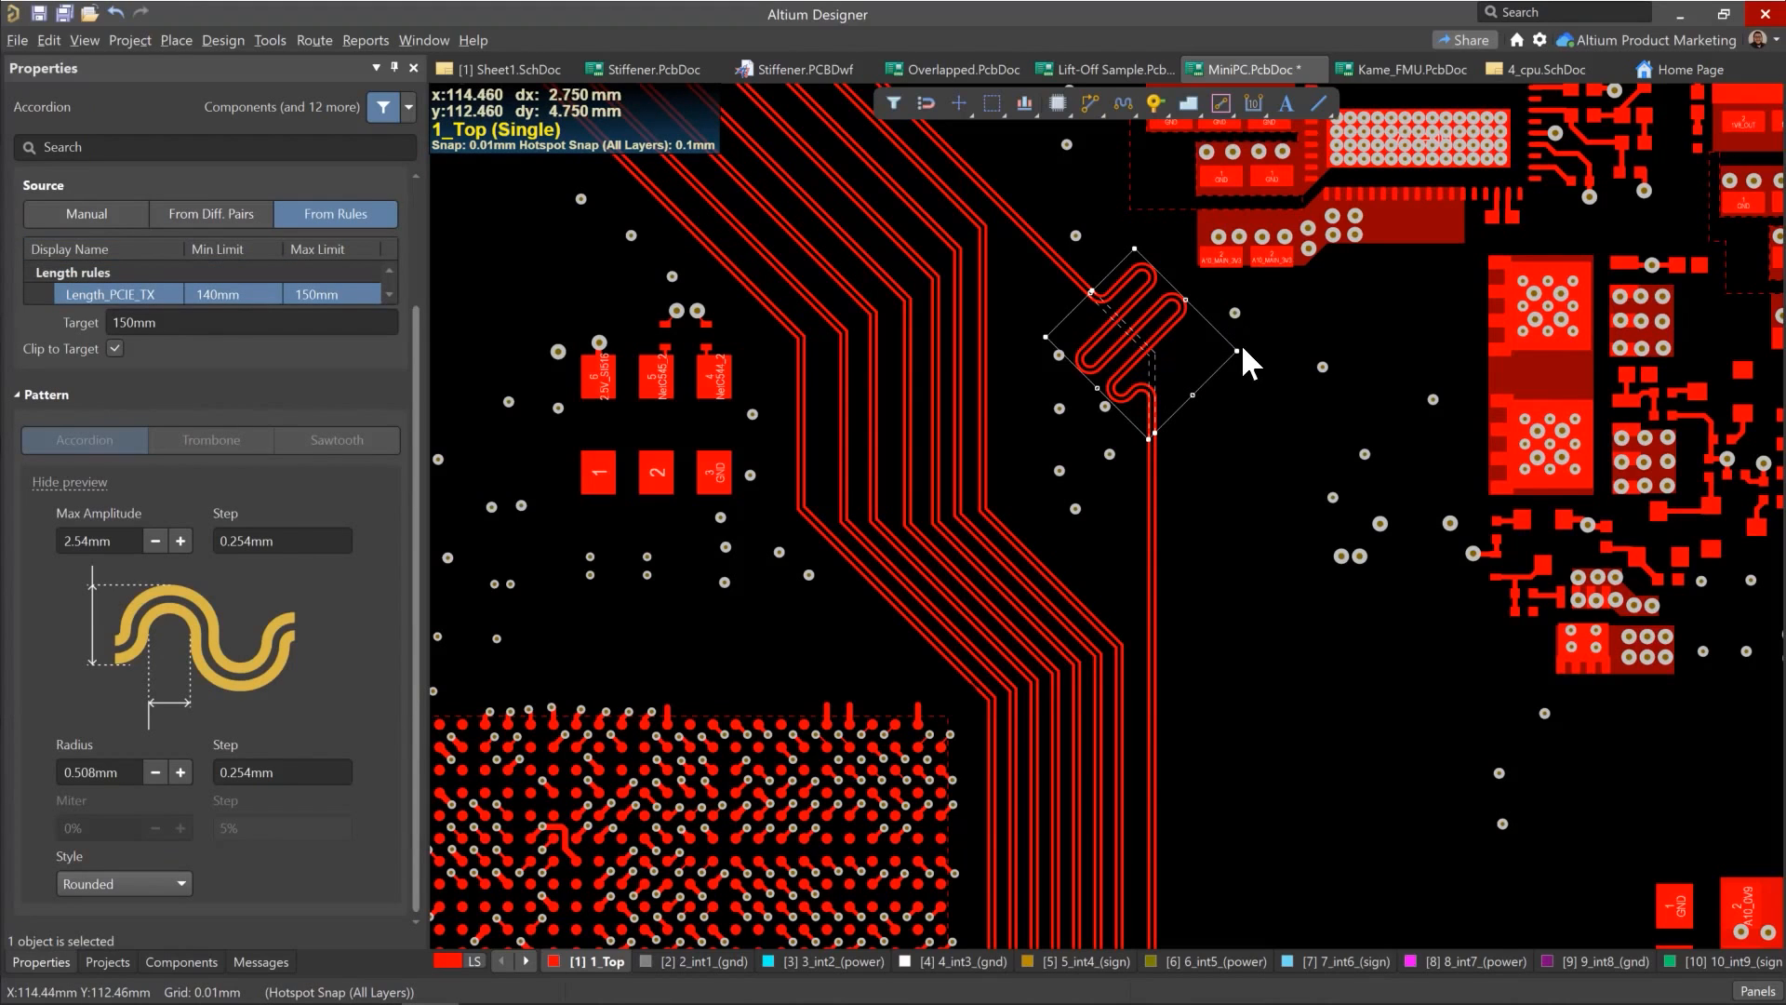
Step: Move the differential pair accordion down to the vertical segment, straighten its orientation, and move it back over the bend
drag(1236, 350, 1146, 472)
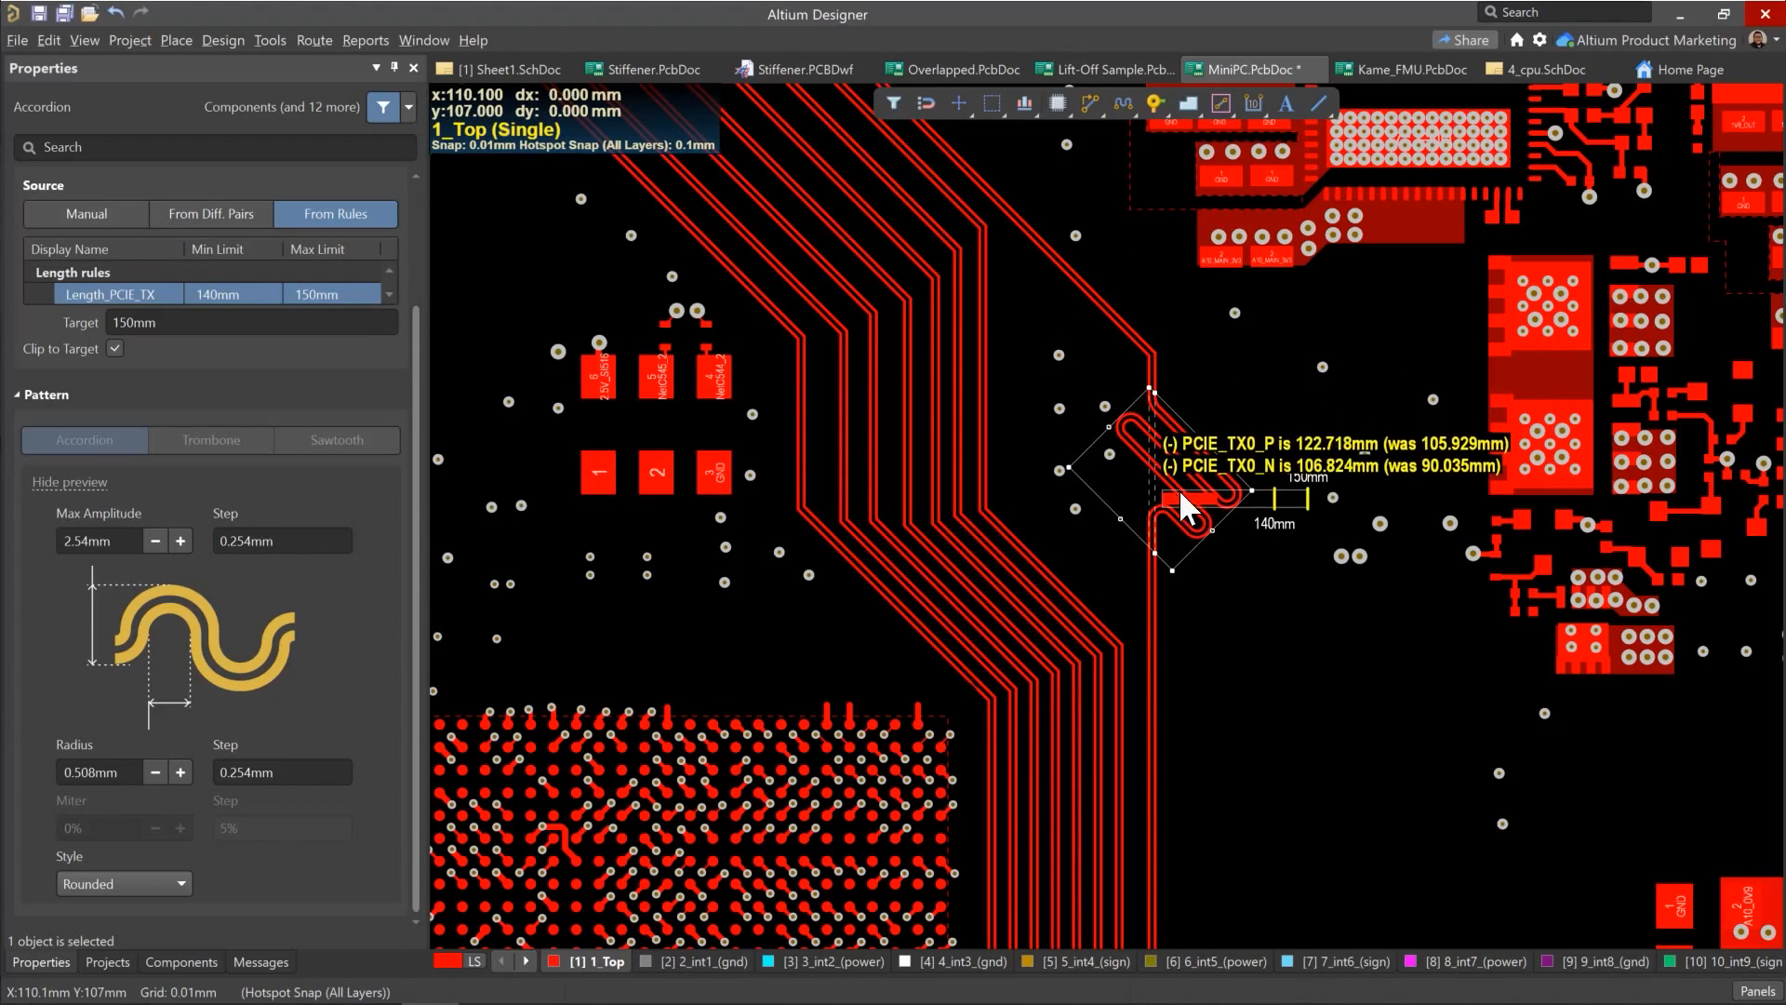
drag(1212, 530, 1179, 569)
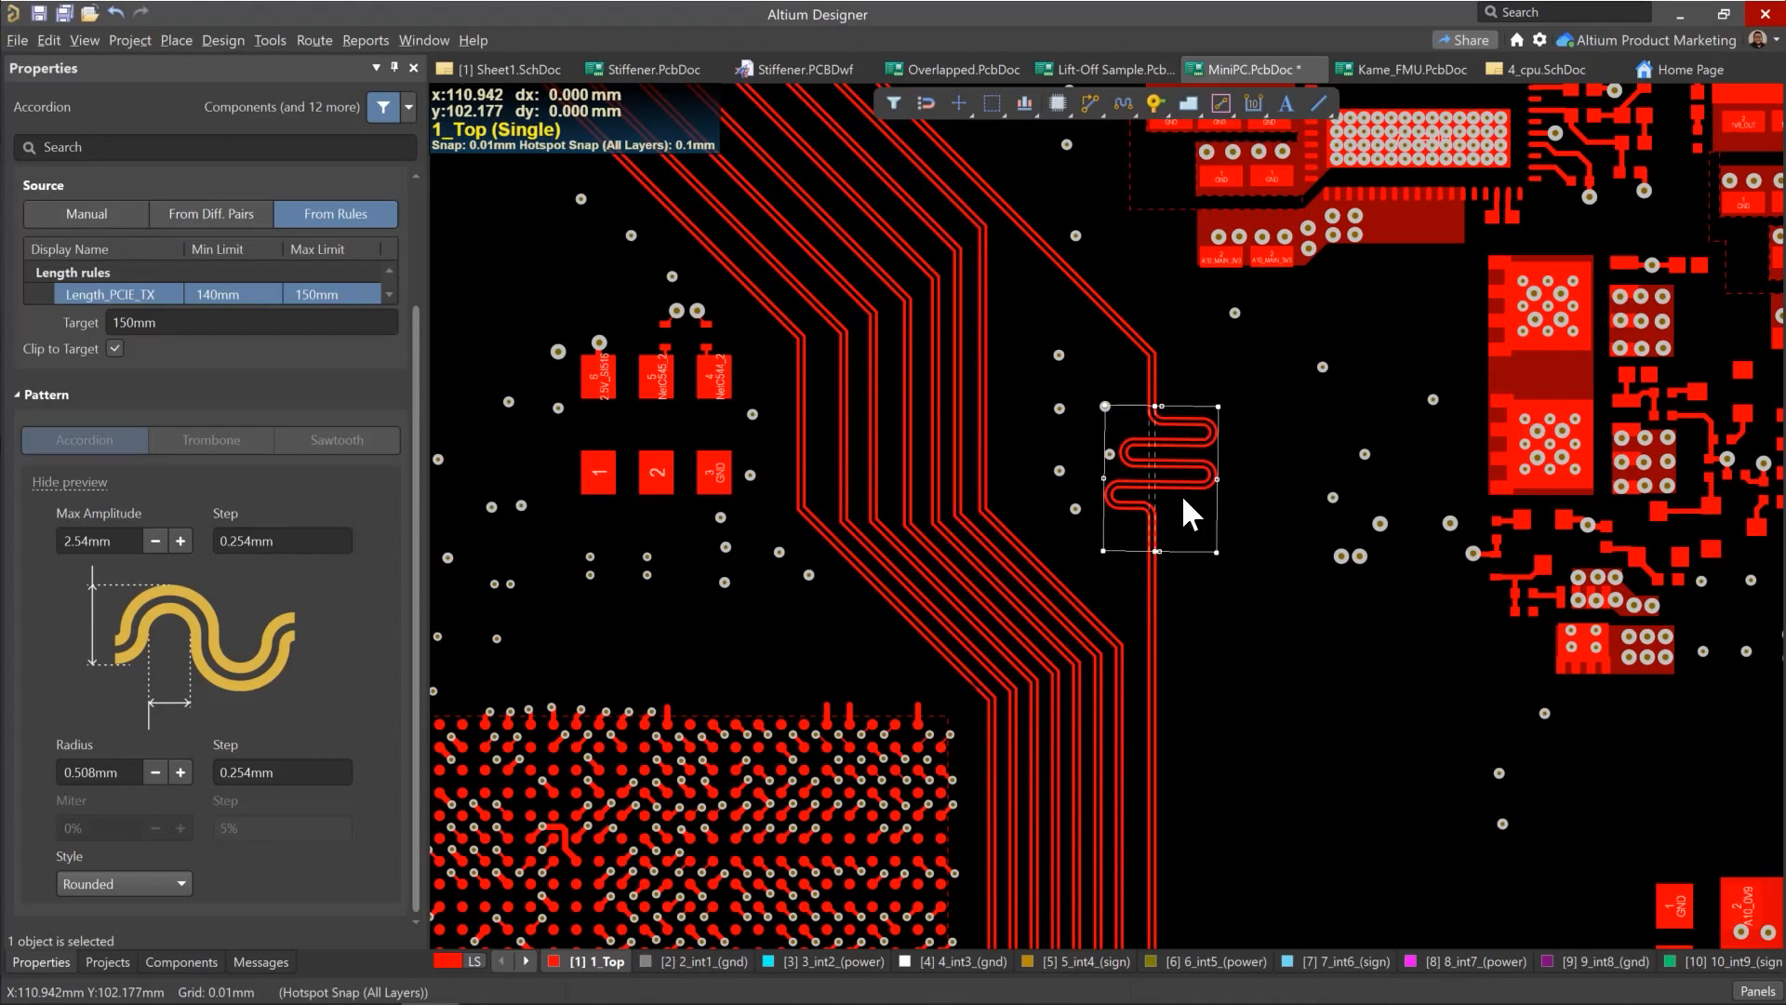
drag(1184, 482, 1154, 359)
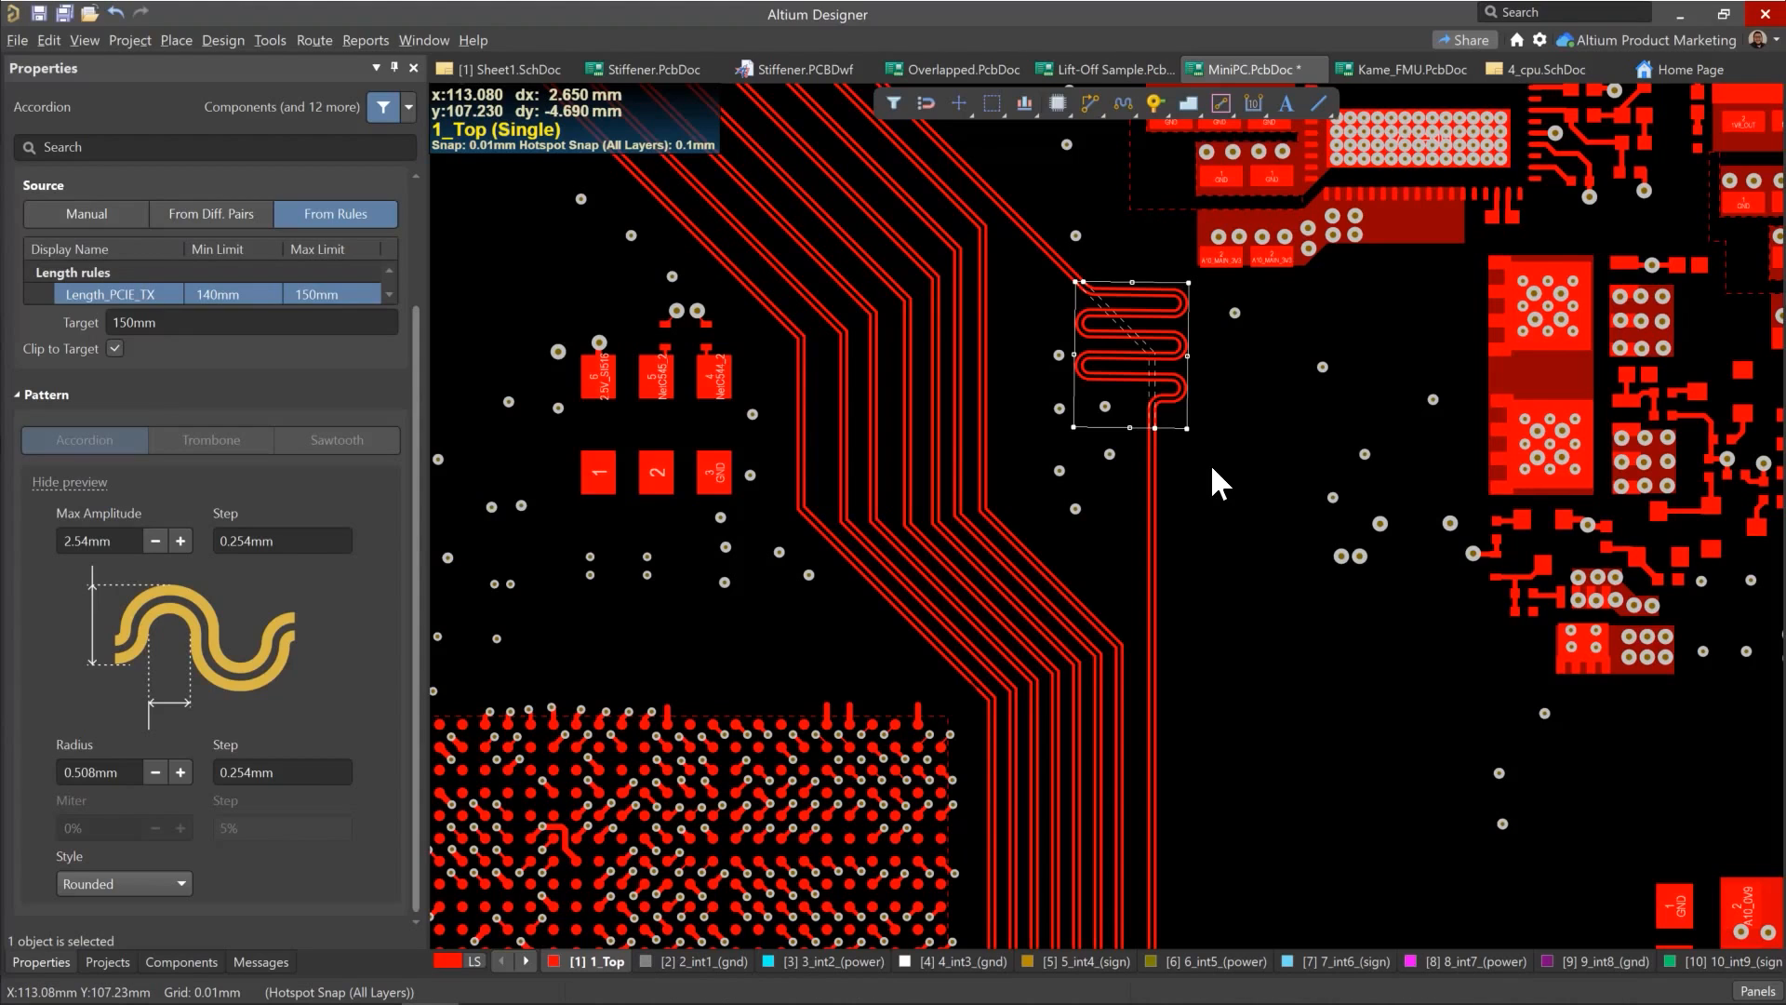
Step: Delete the accordion tuning pattern from the PCIE_TX0 differential pair
click(1168, 387)
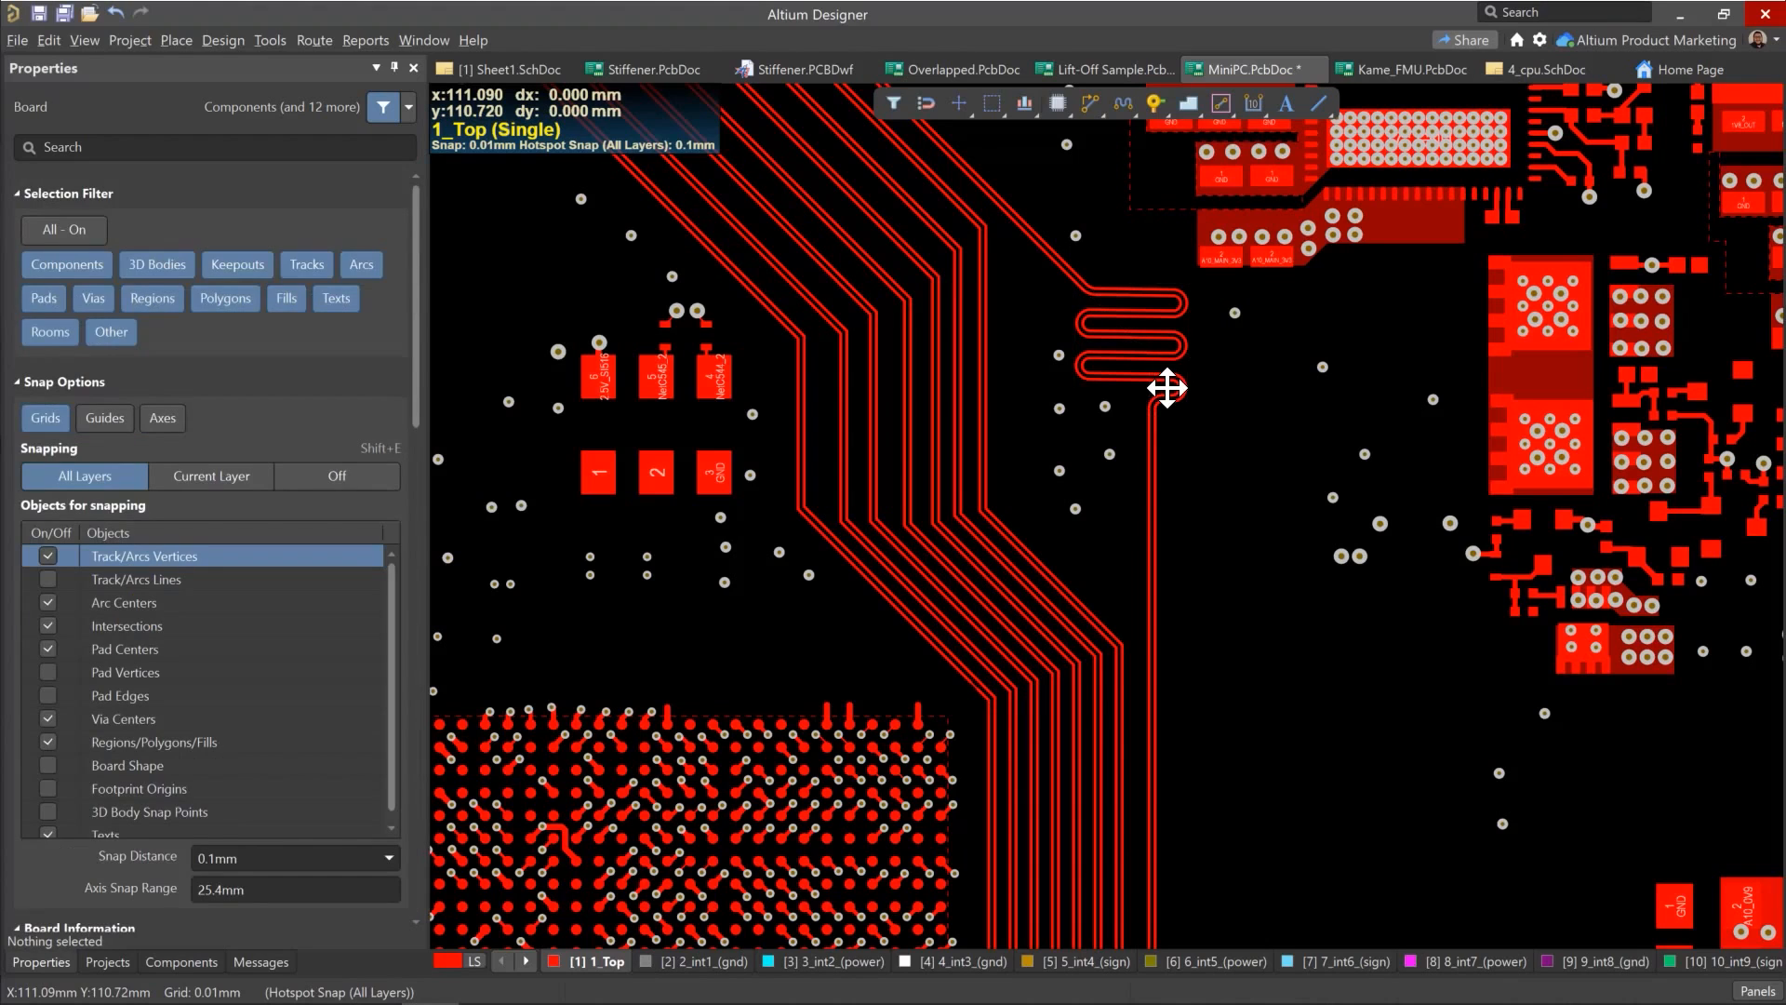
click(1166, 385)
key(Delete)
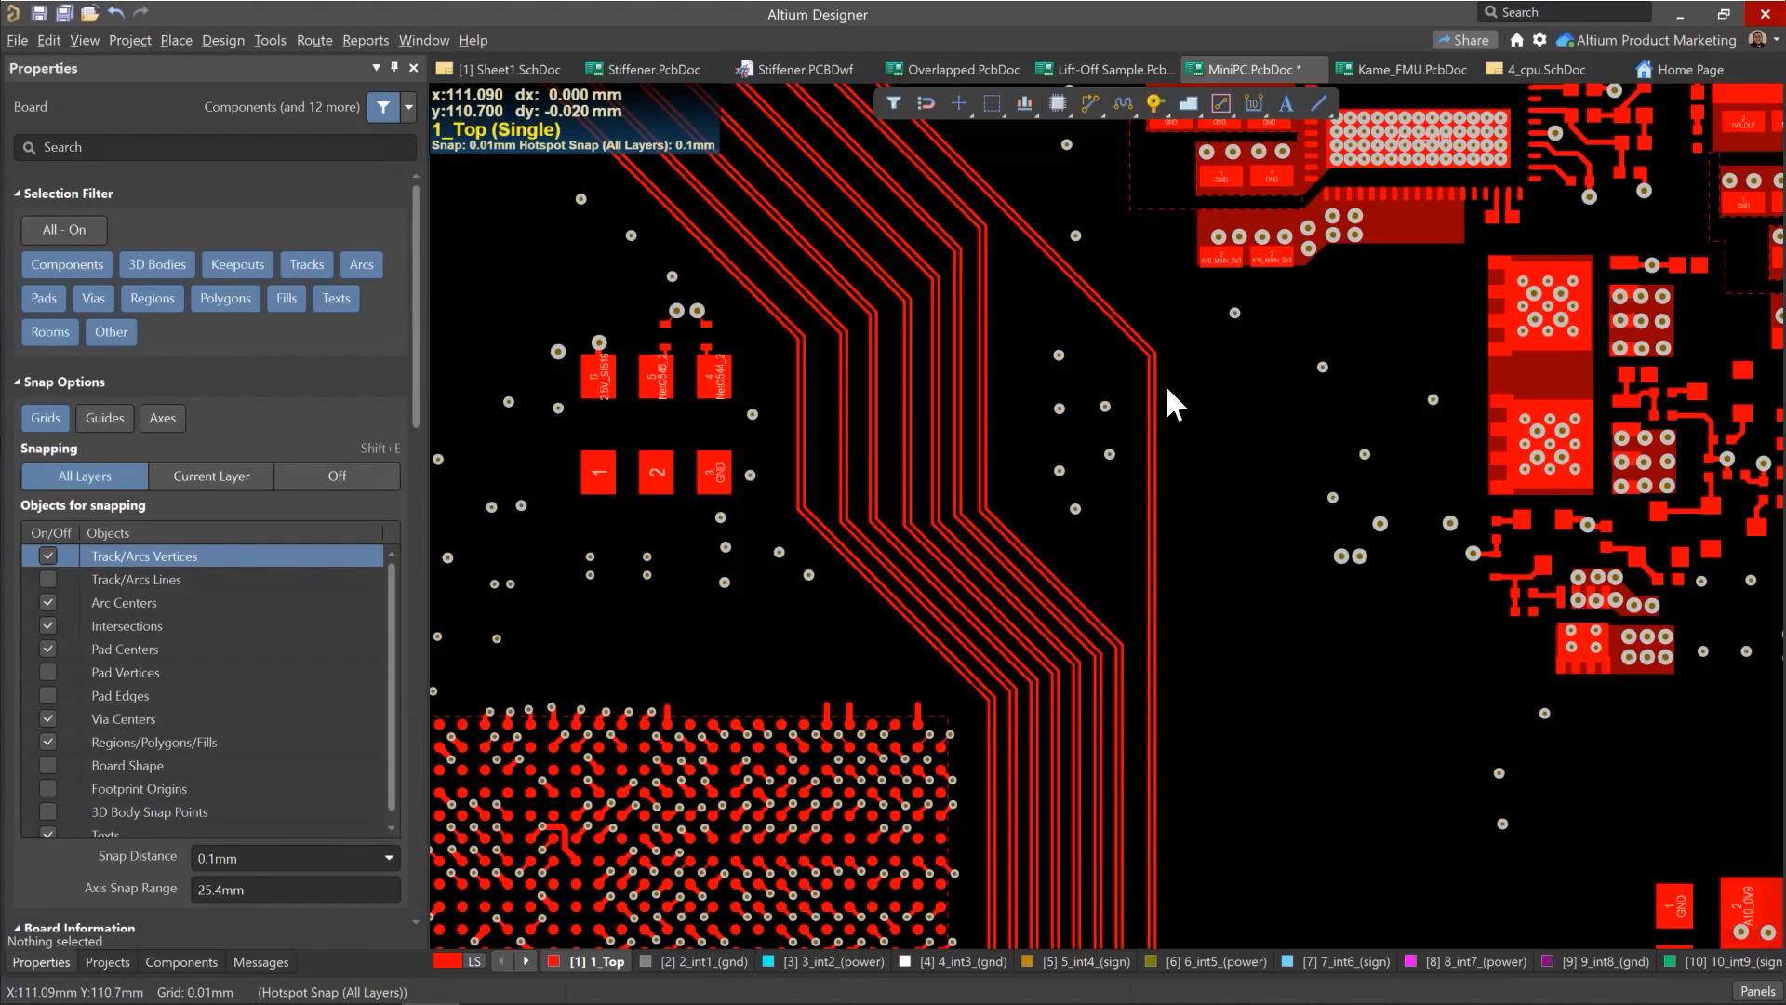
Step: Add a Trombone pattern across the bend of the PCIE_TX0 pair with Interactive Diff Pair Length Tuning
key(u)
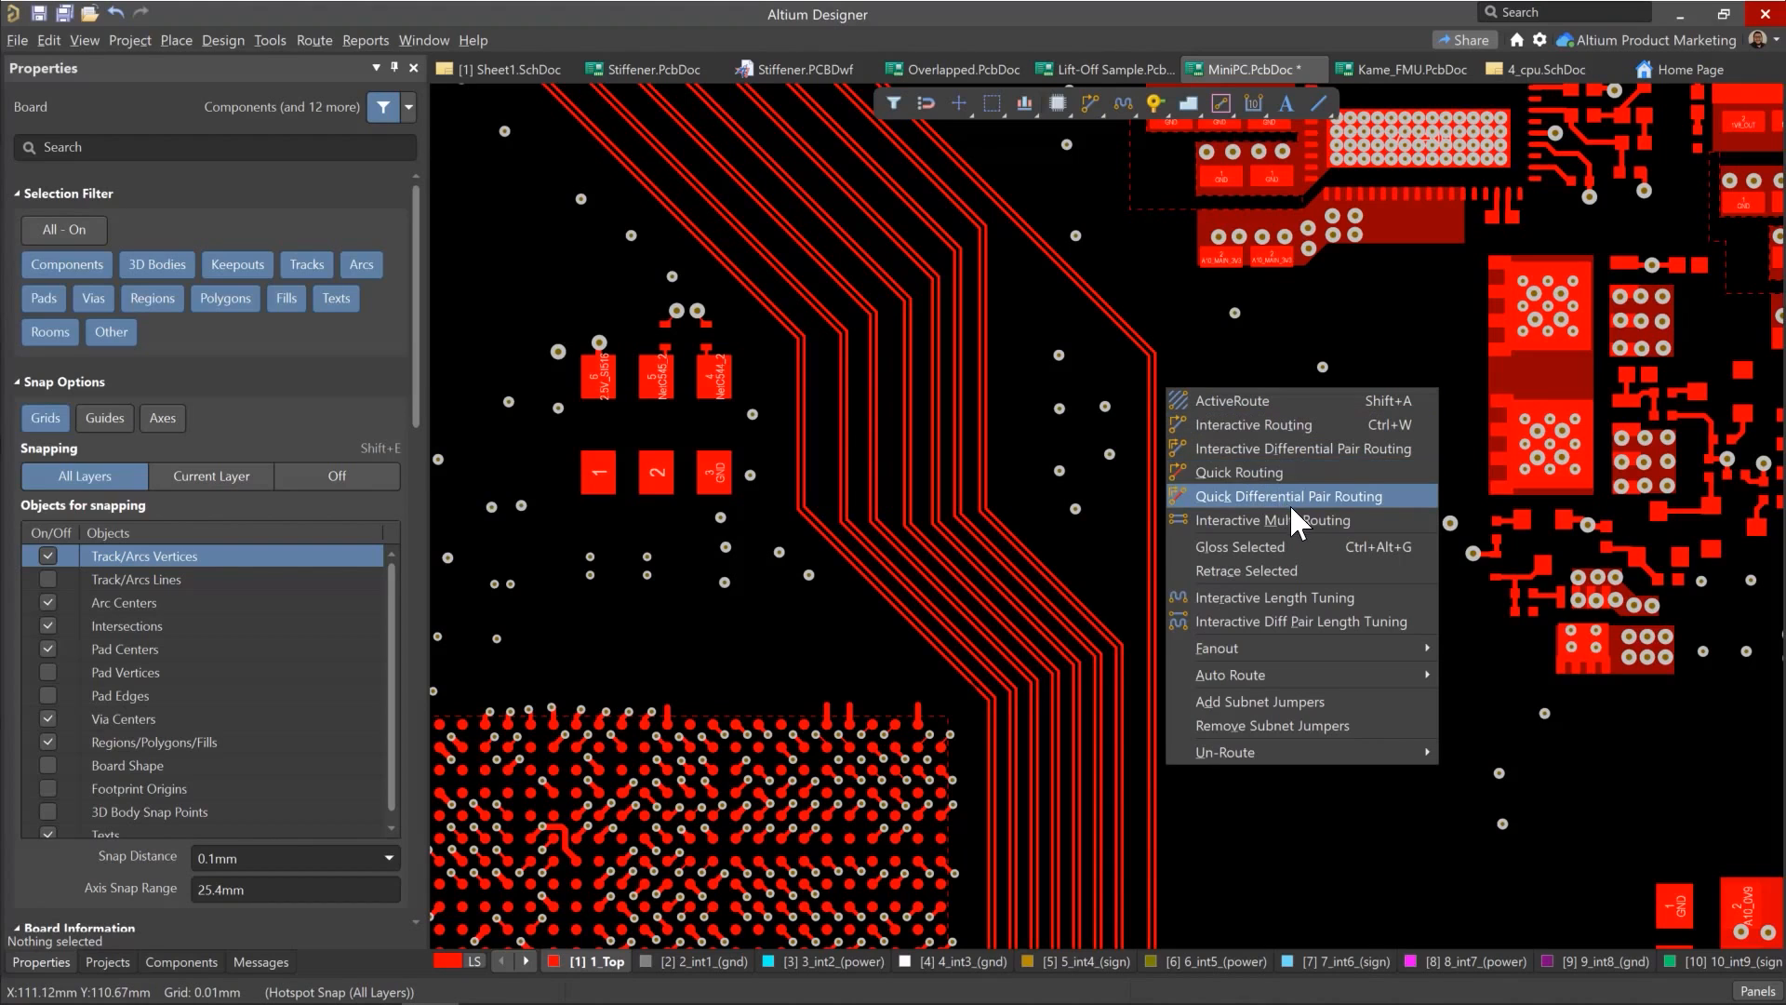
key(p)
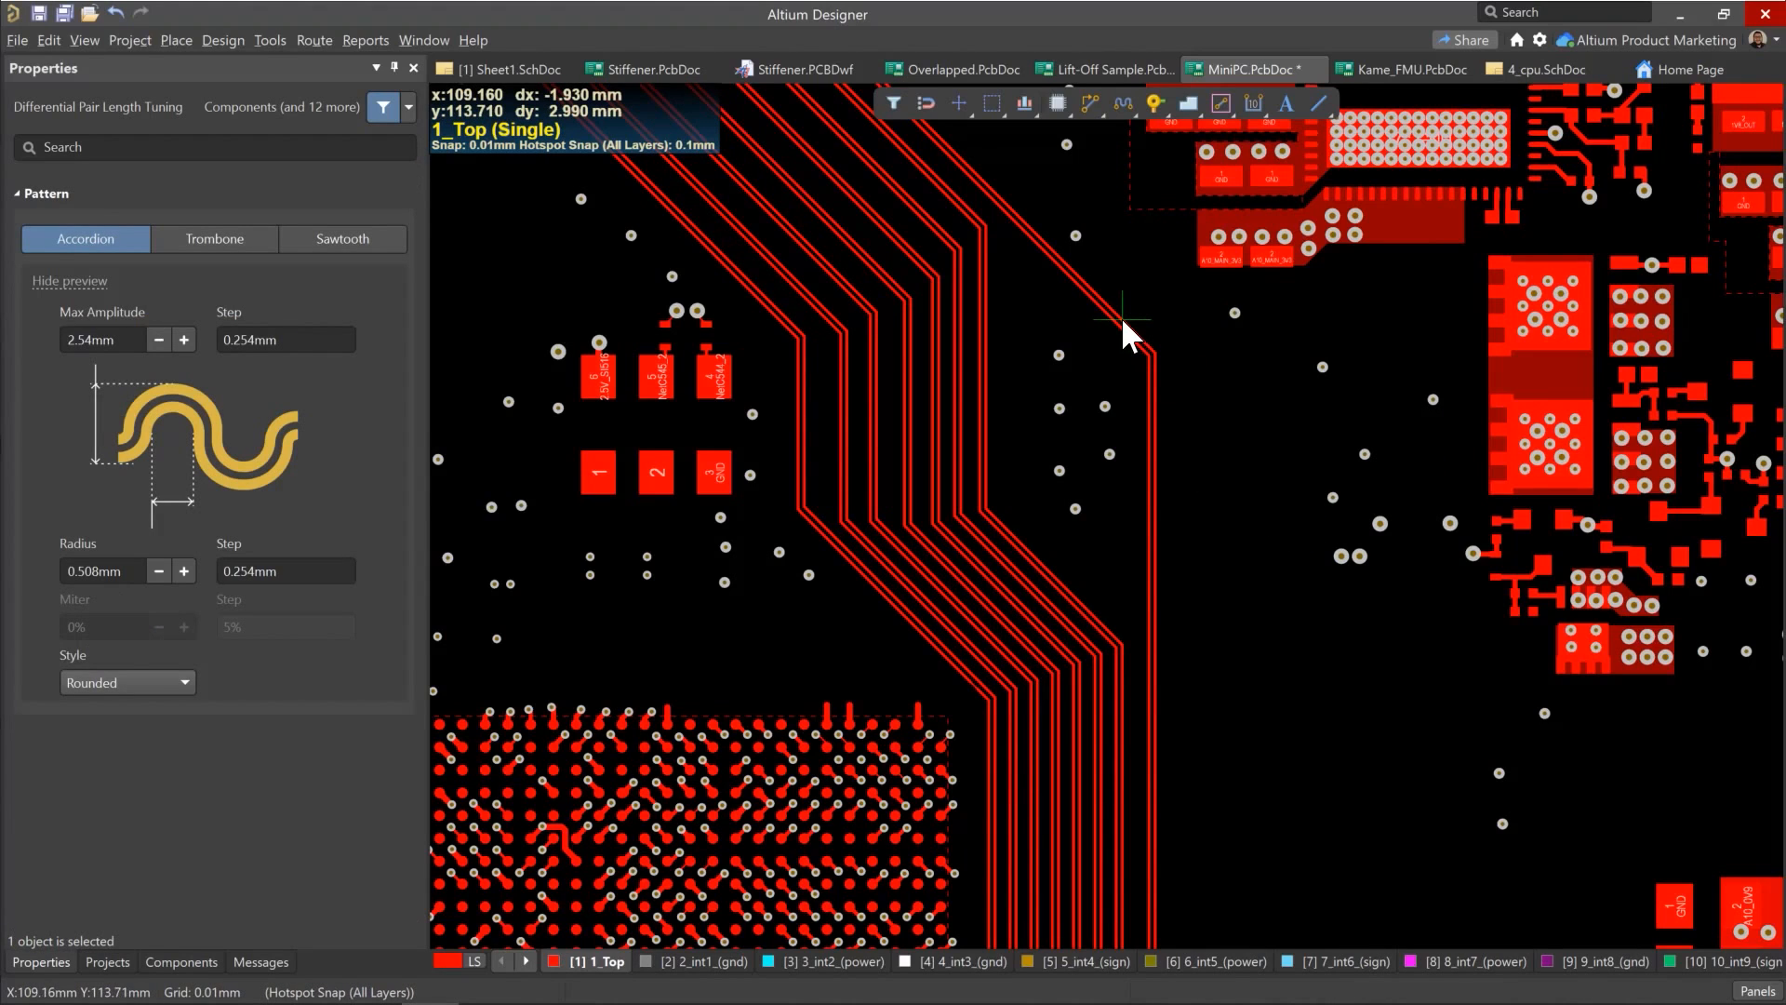
key(Tab)
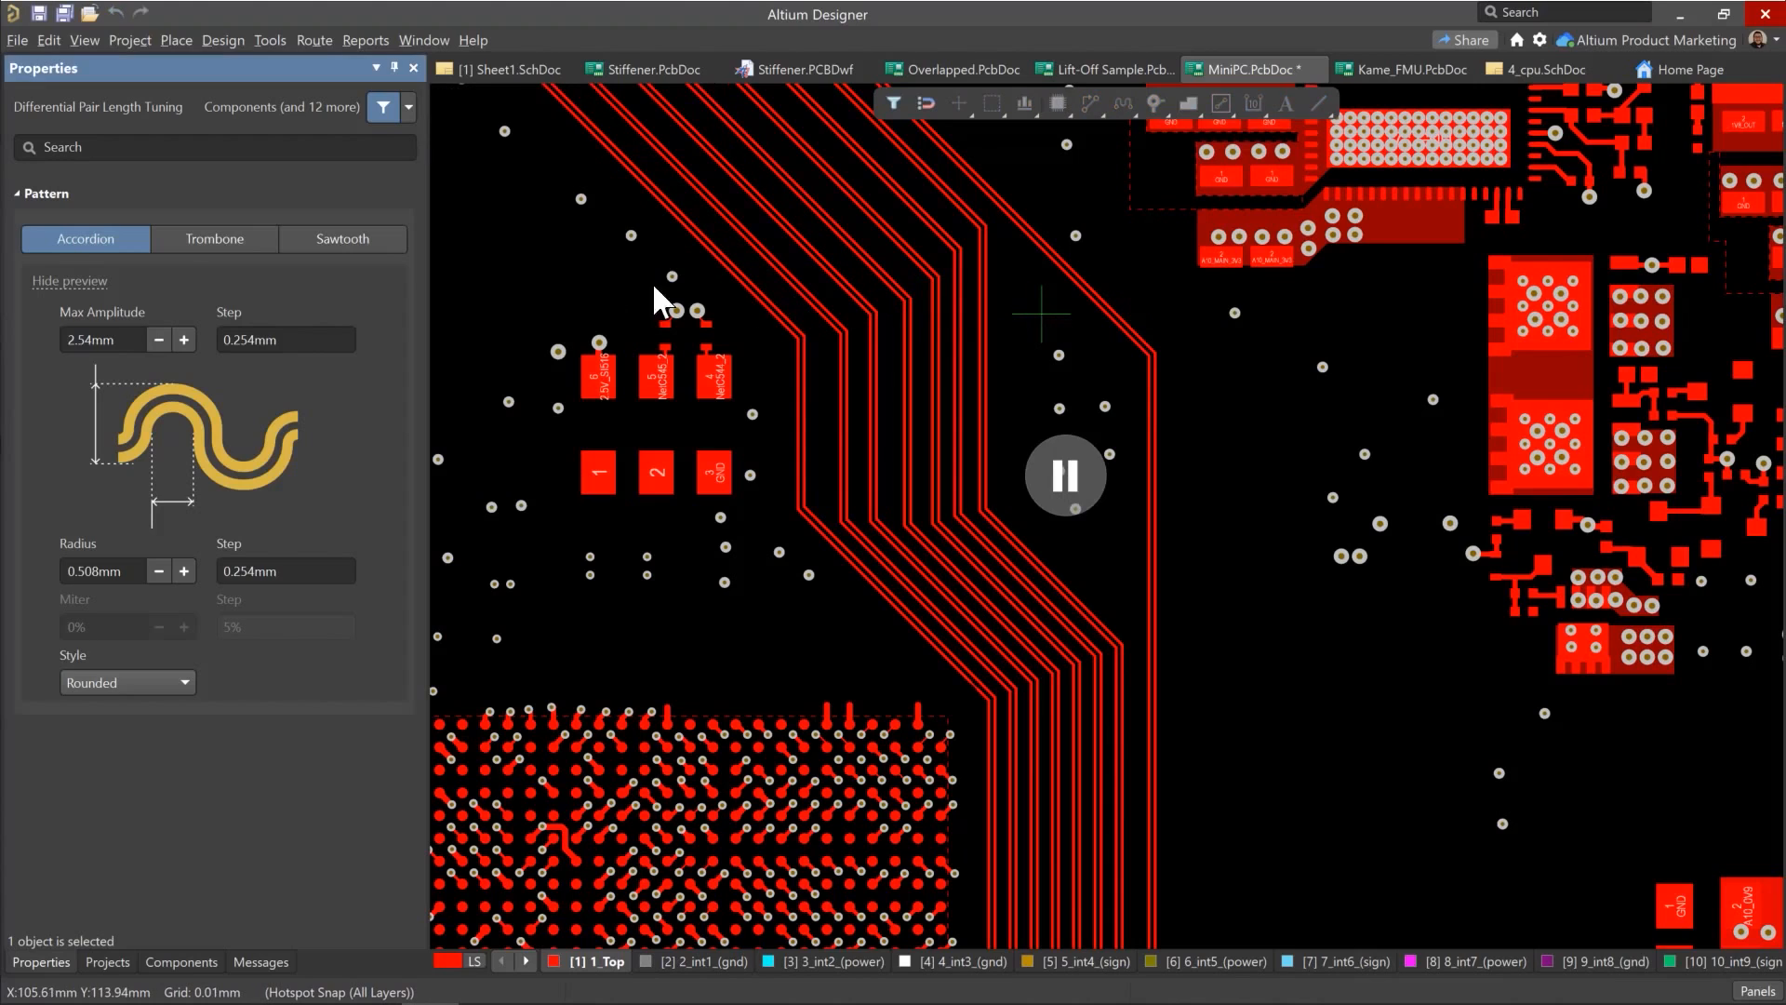
click(181, 244)
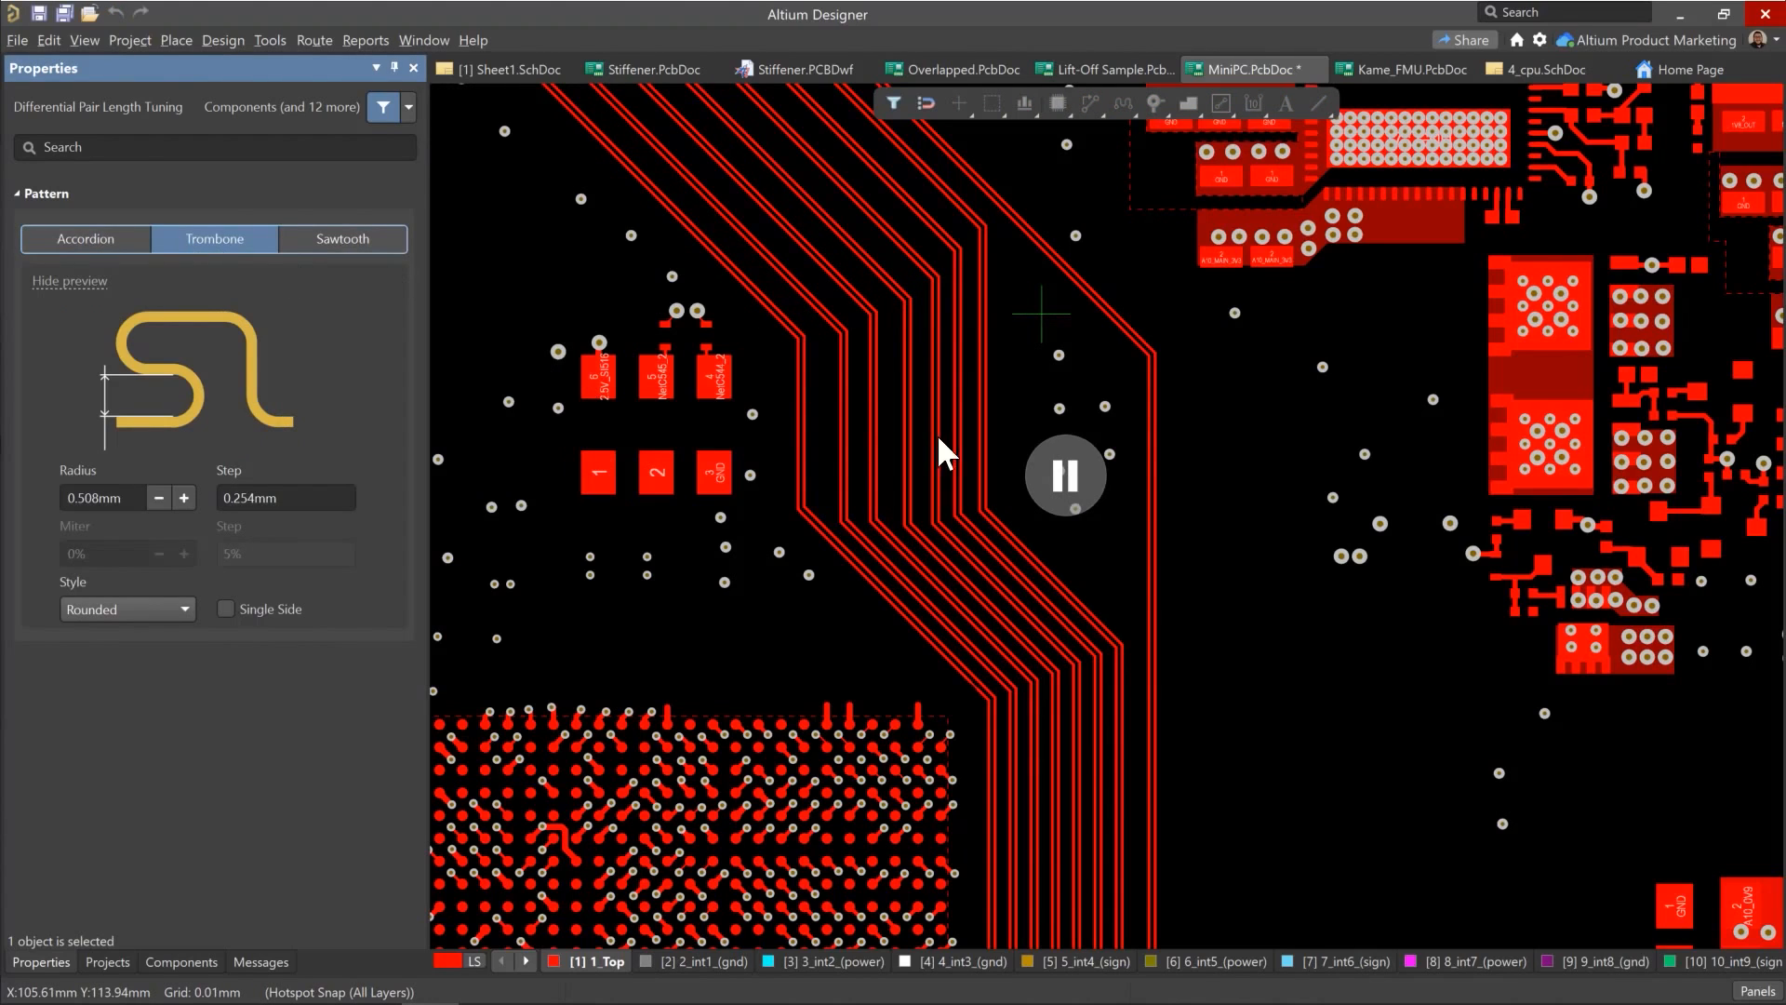
click(1068, 471)
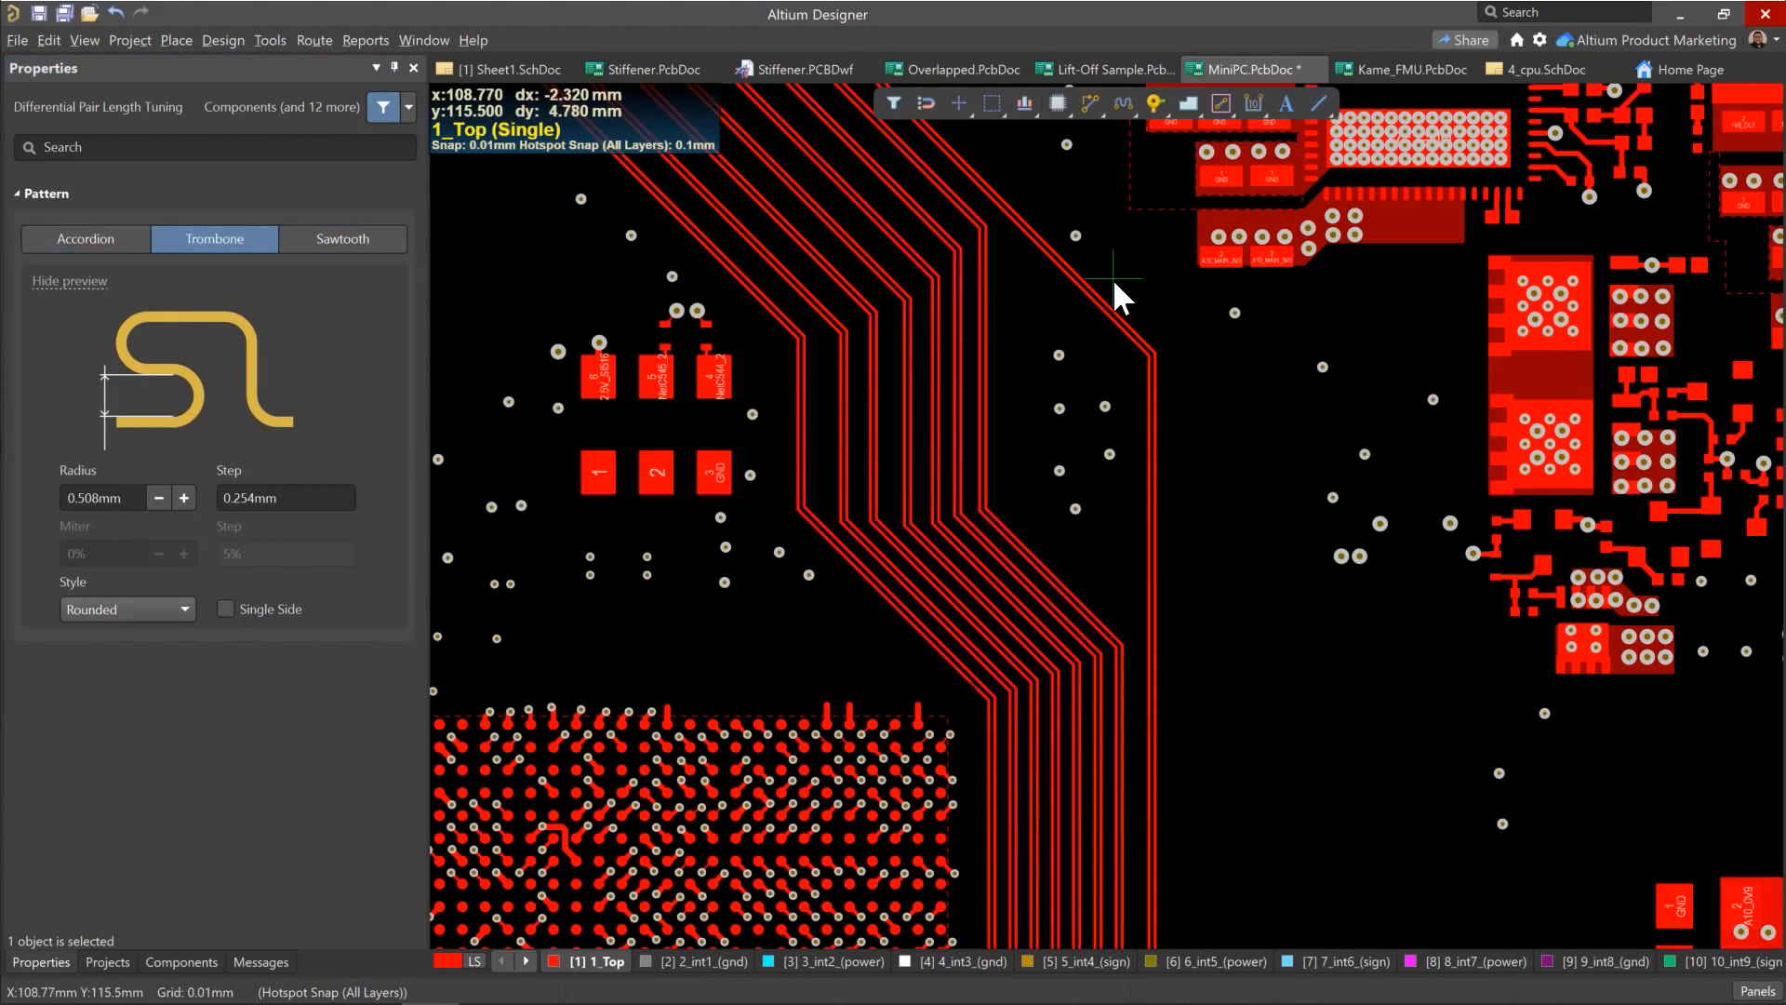
click(1110, 313)
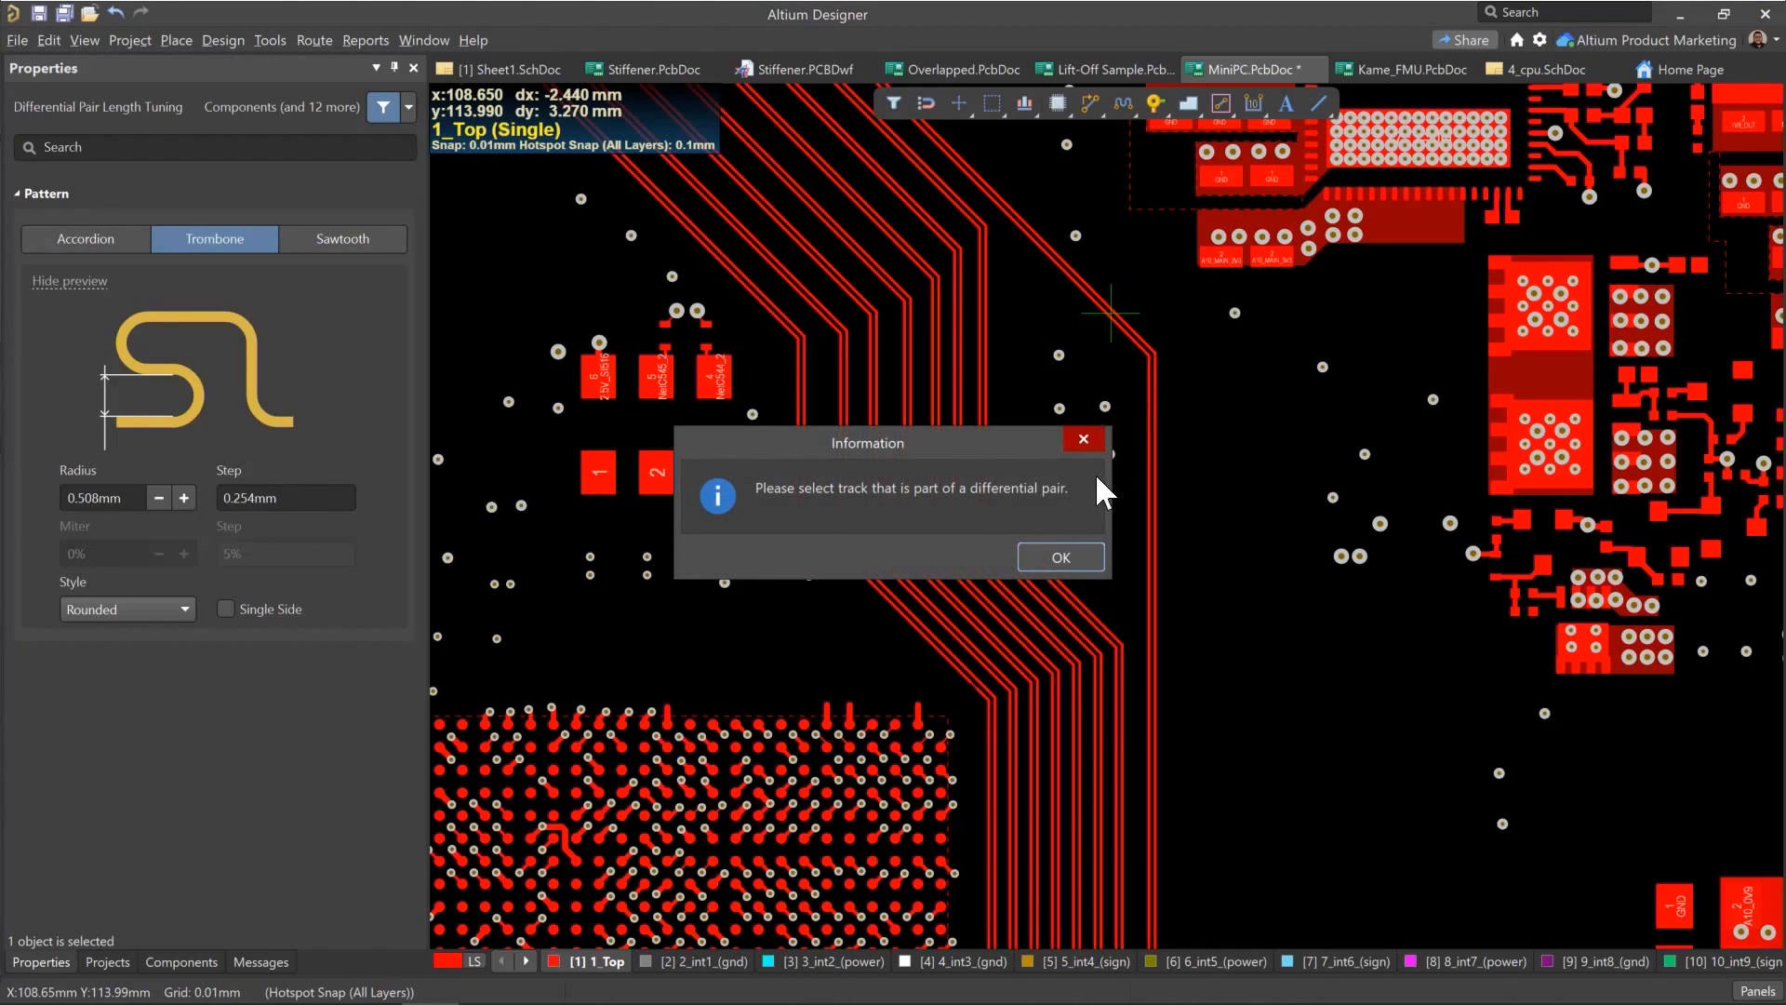
click(1060, 557)
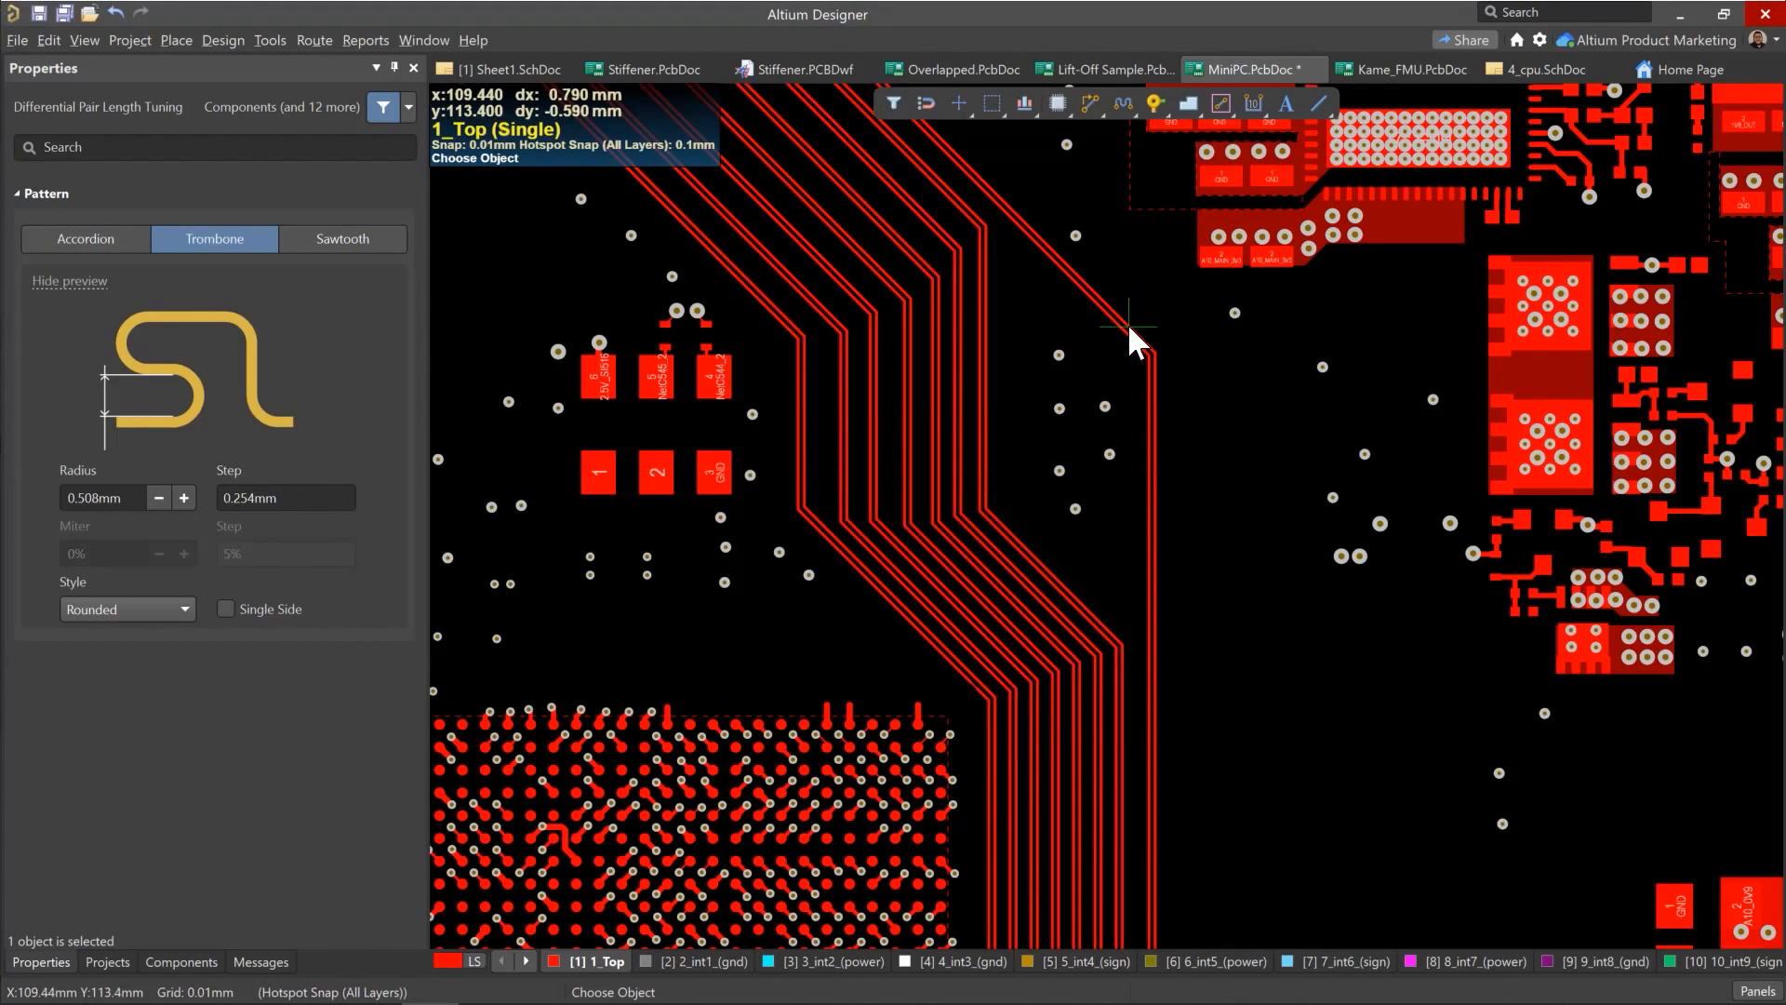
ctrl+scroll(1130, 316, up, 2)
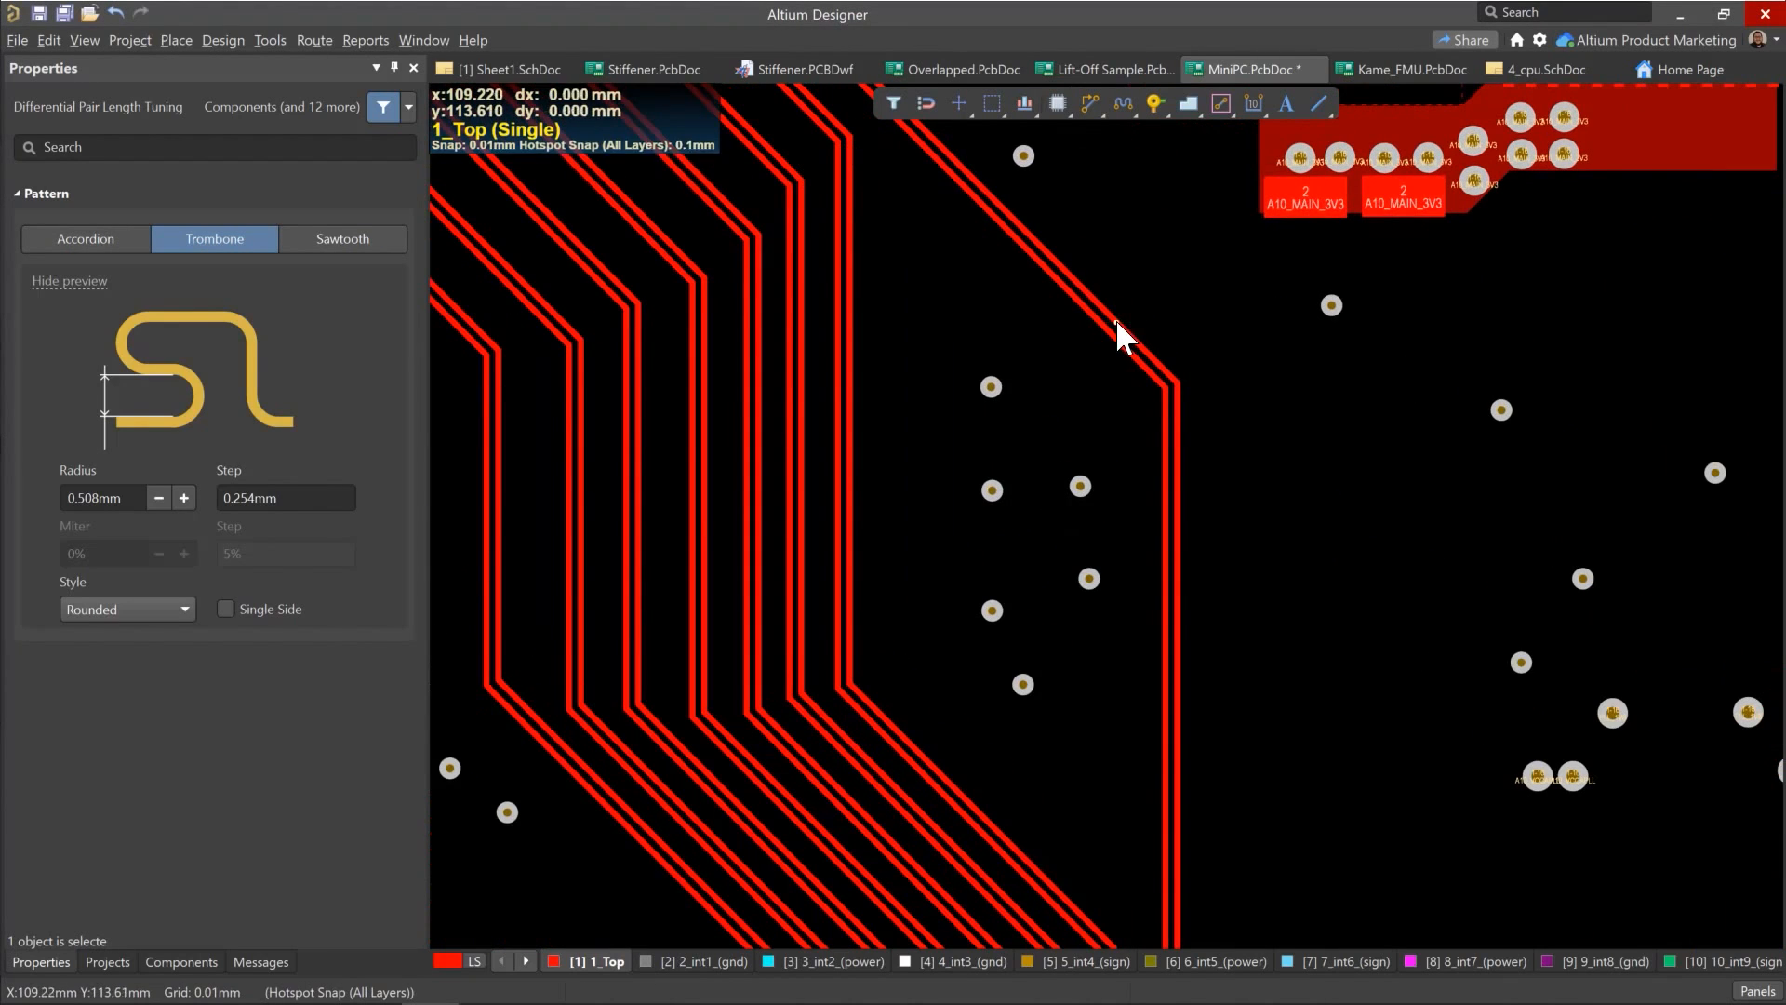
click(1114, 318)
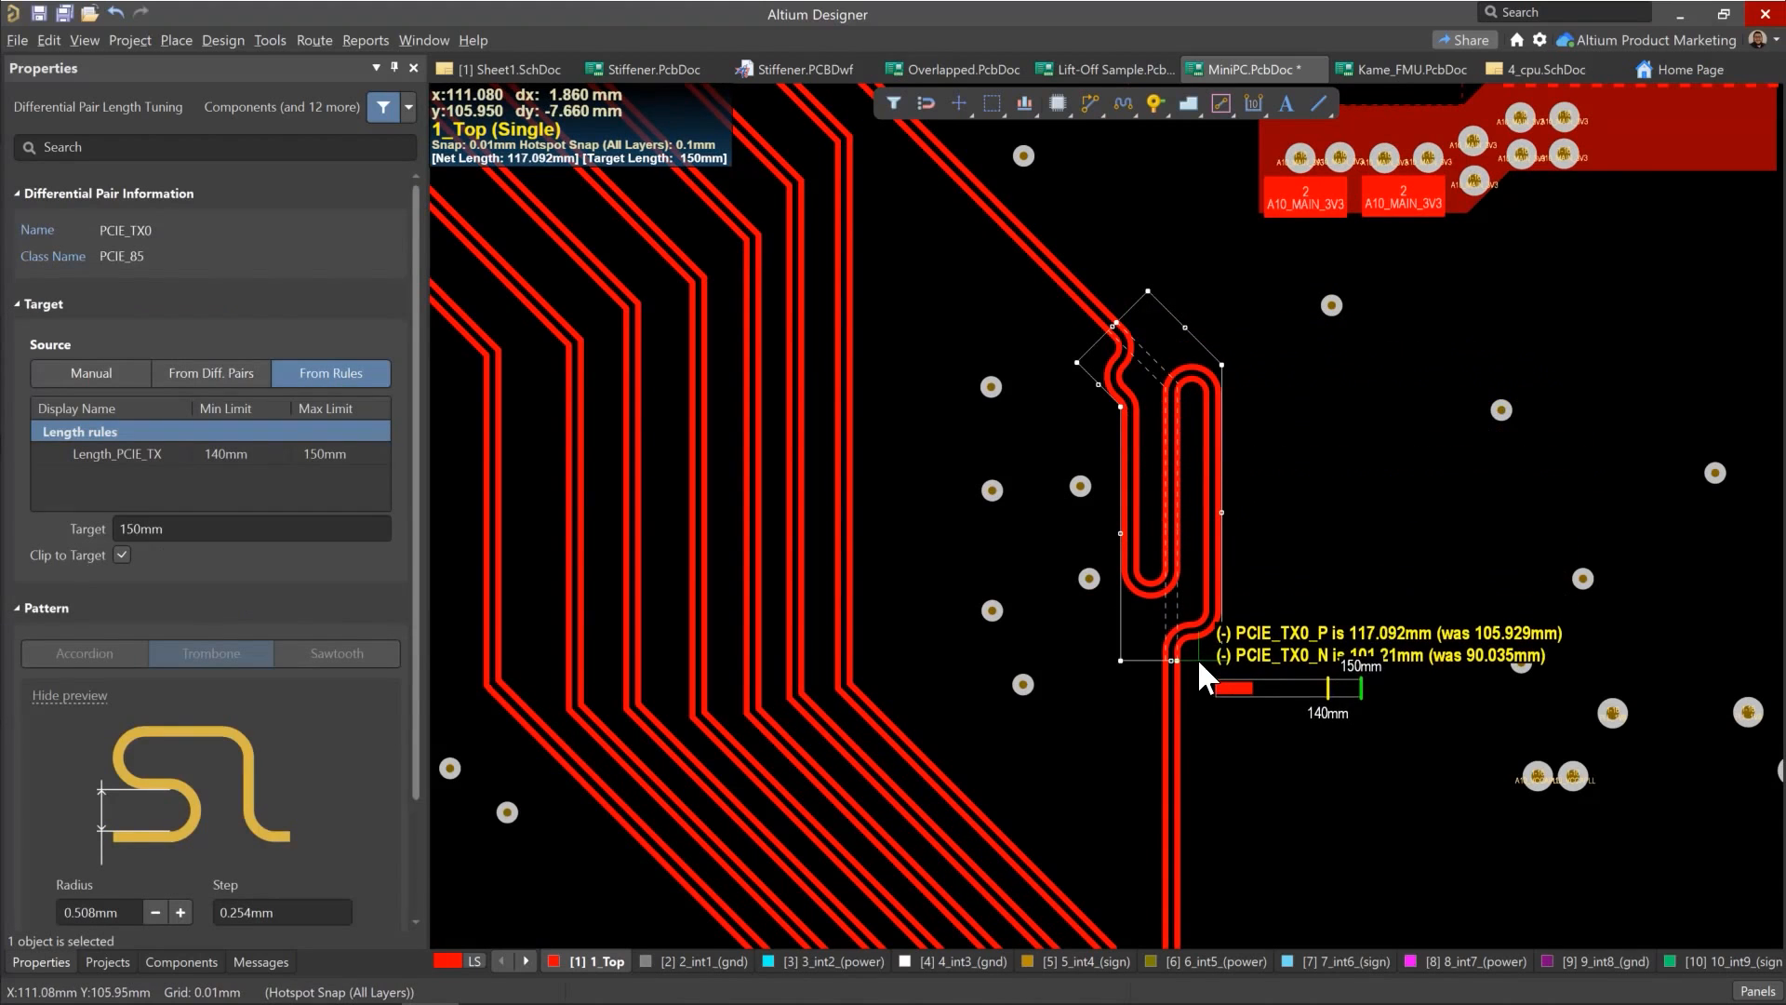
click(1197, 657)
Step: Add a Sawtooth tuning pattern on the vertical PCIE_TX0 segment below the trombone and extend its upper end upward
ctrl+scroll(1224, 633, down, 3)
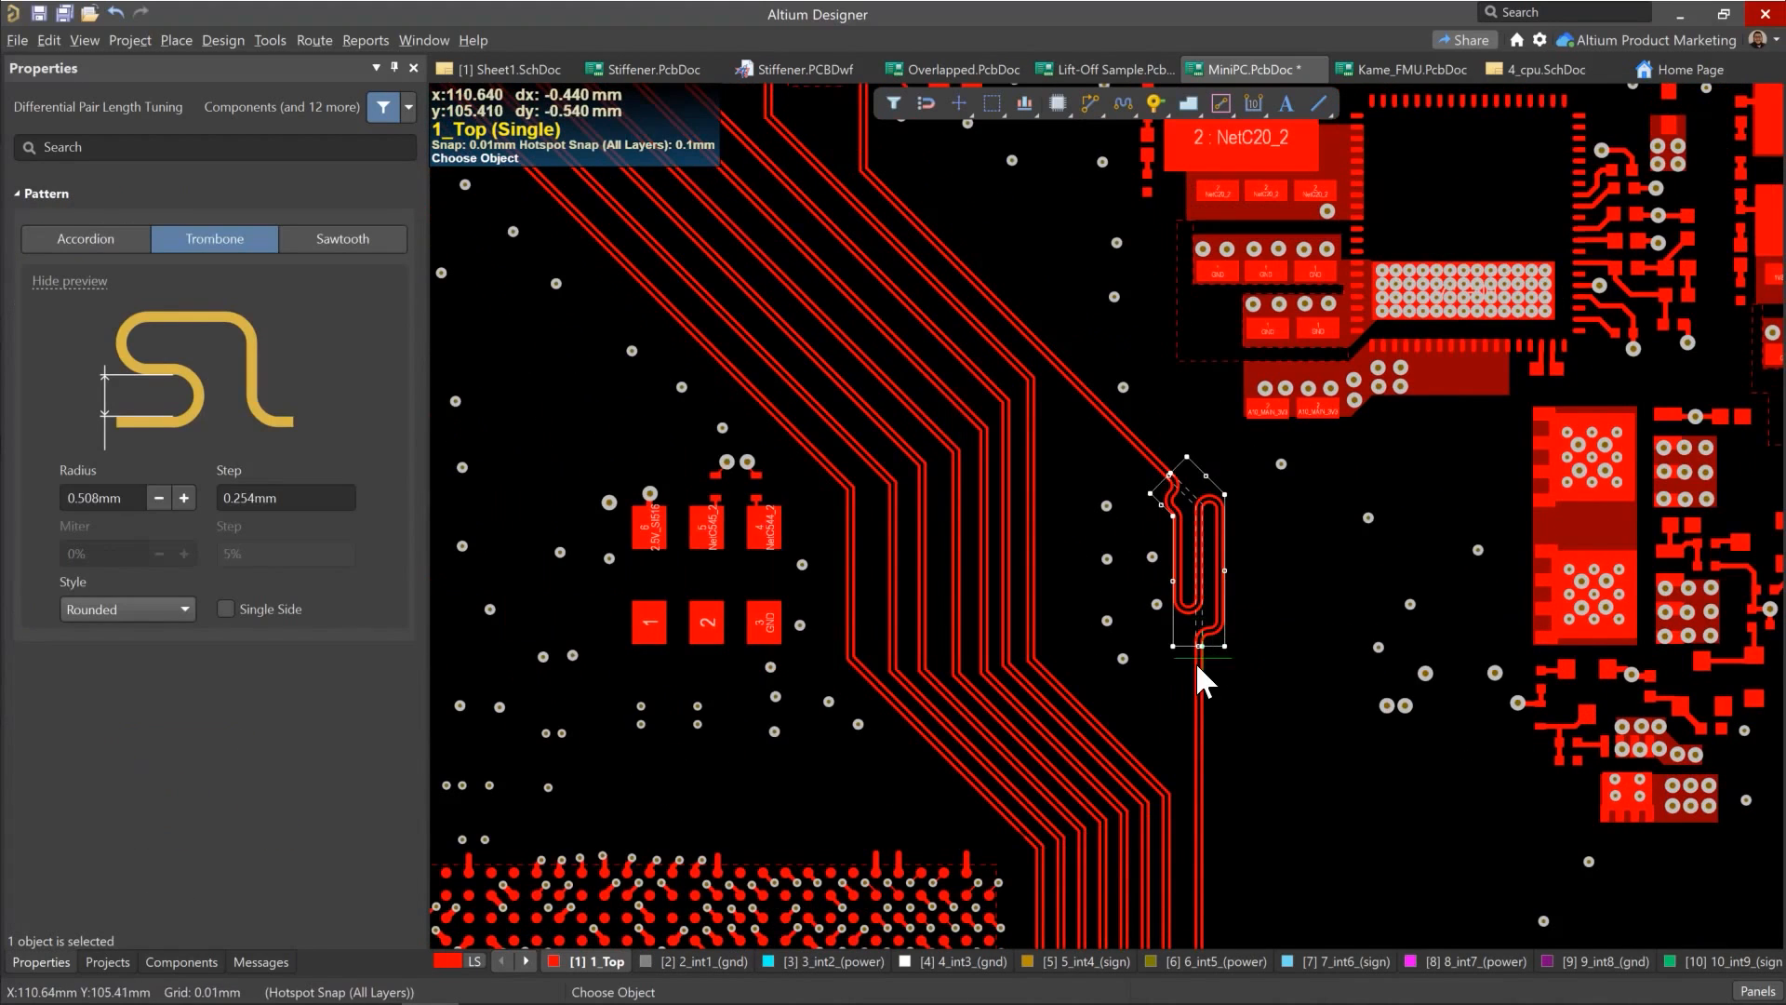
click(327, 236)
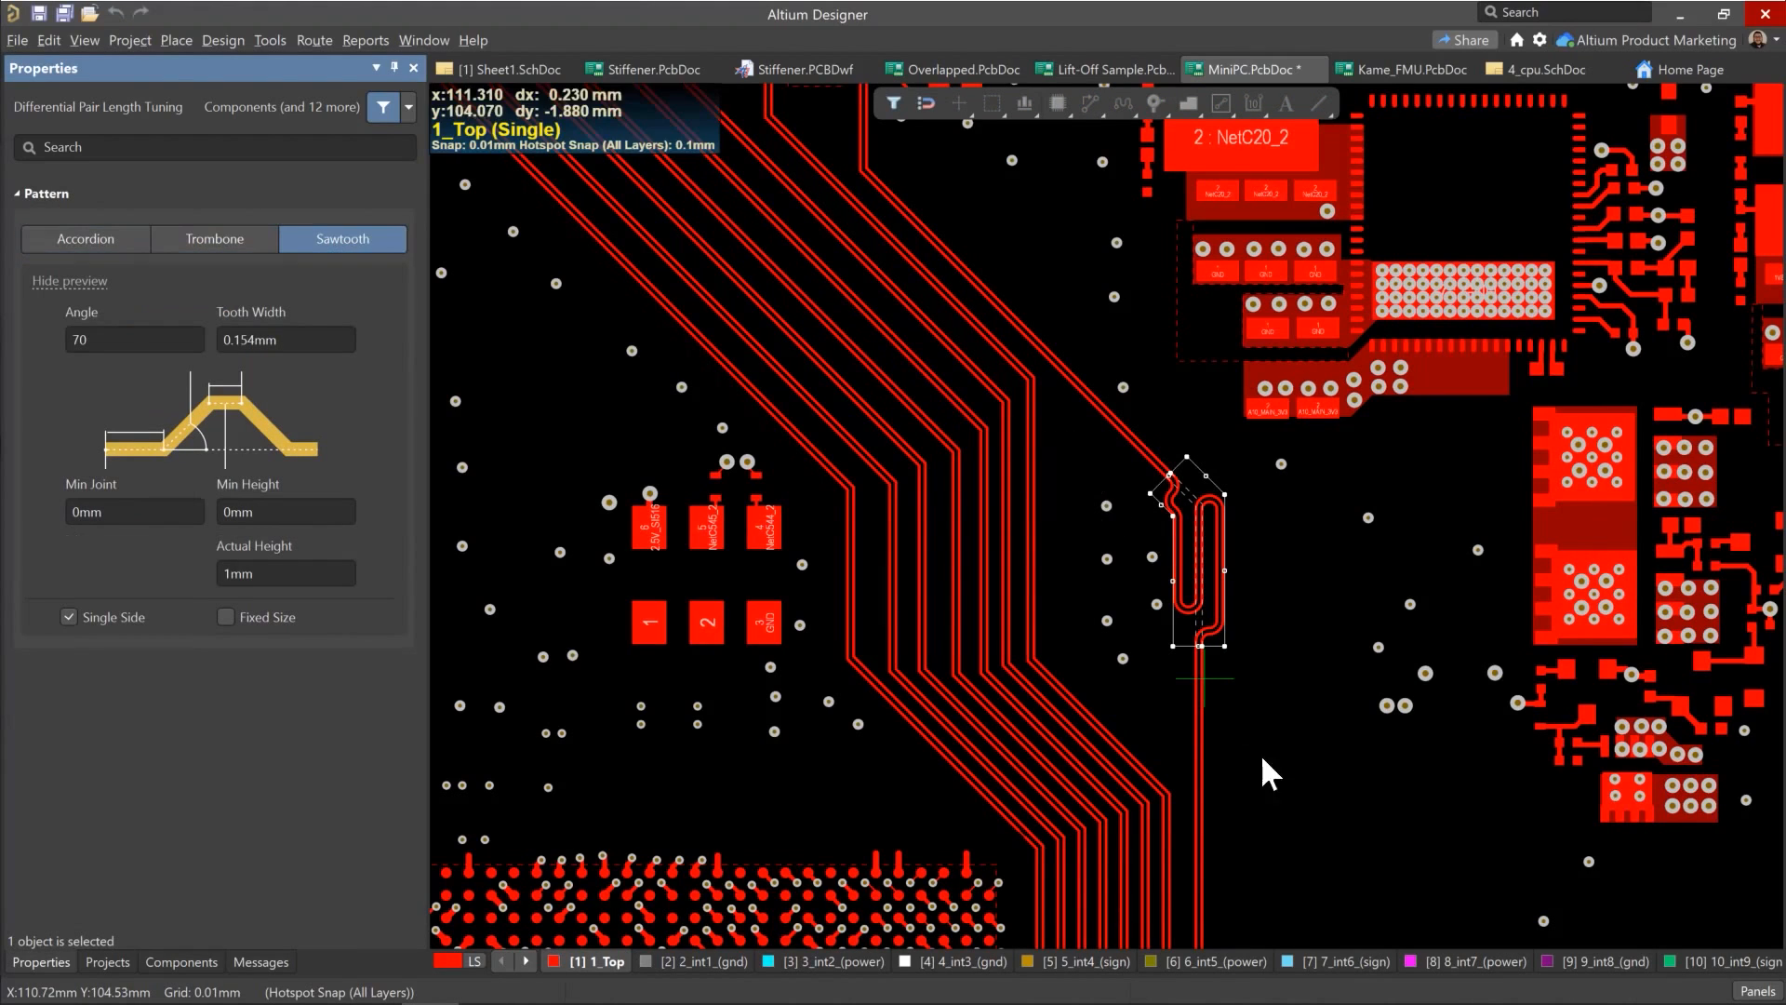
click(1195, 704)
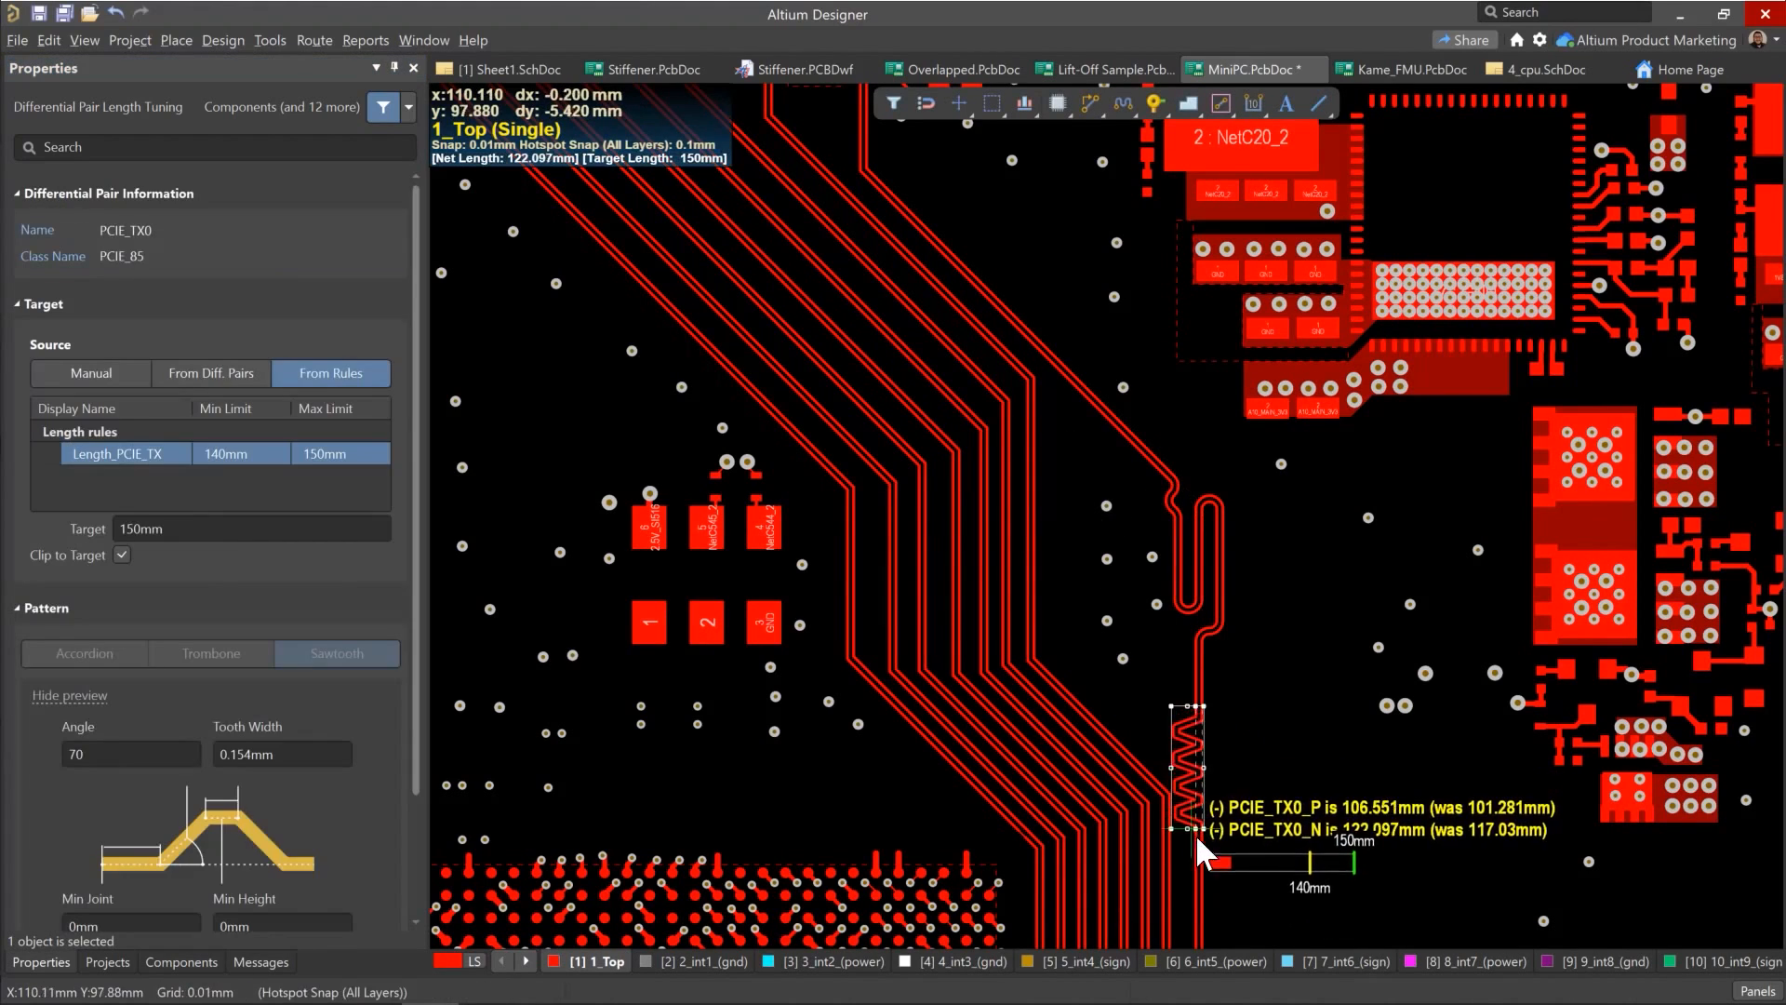
click(1231, 835)
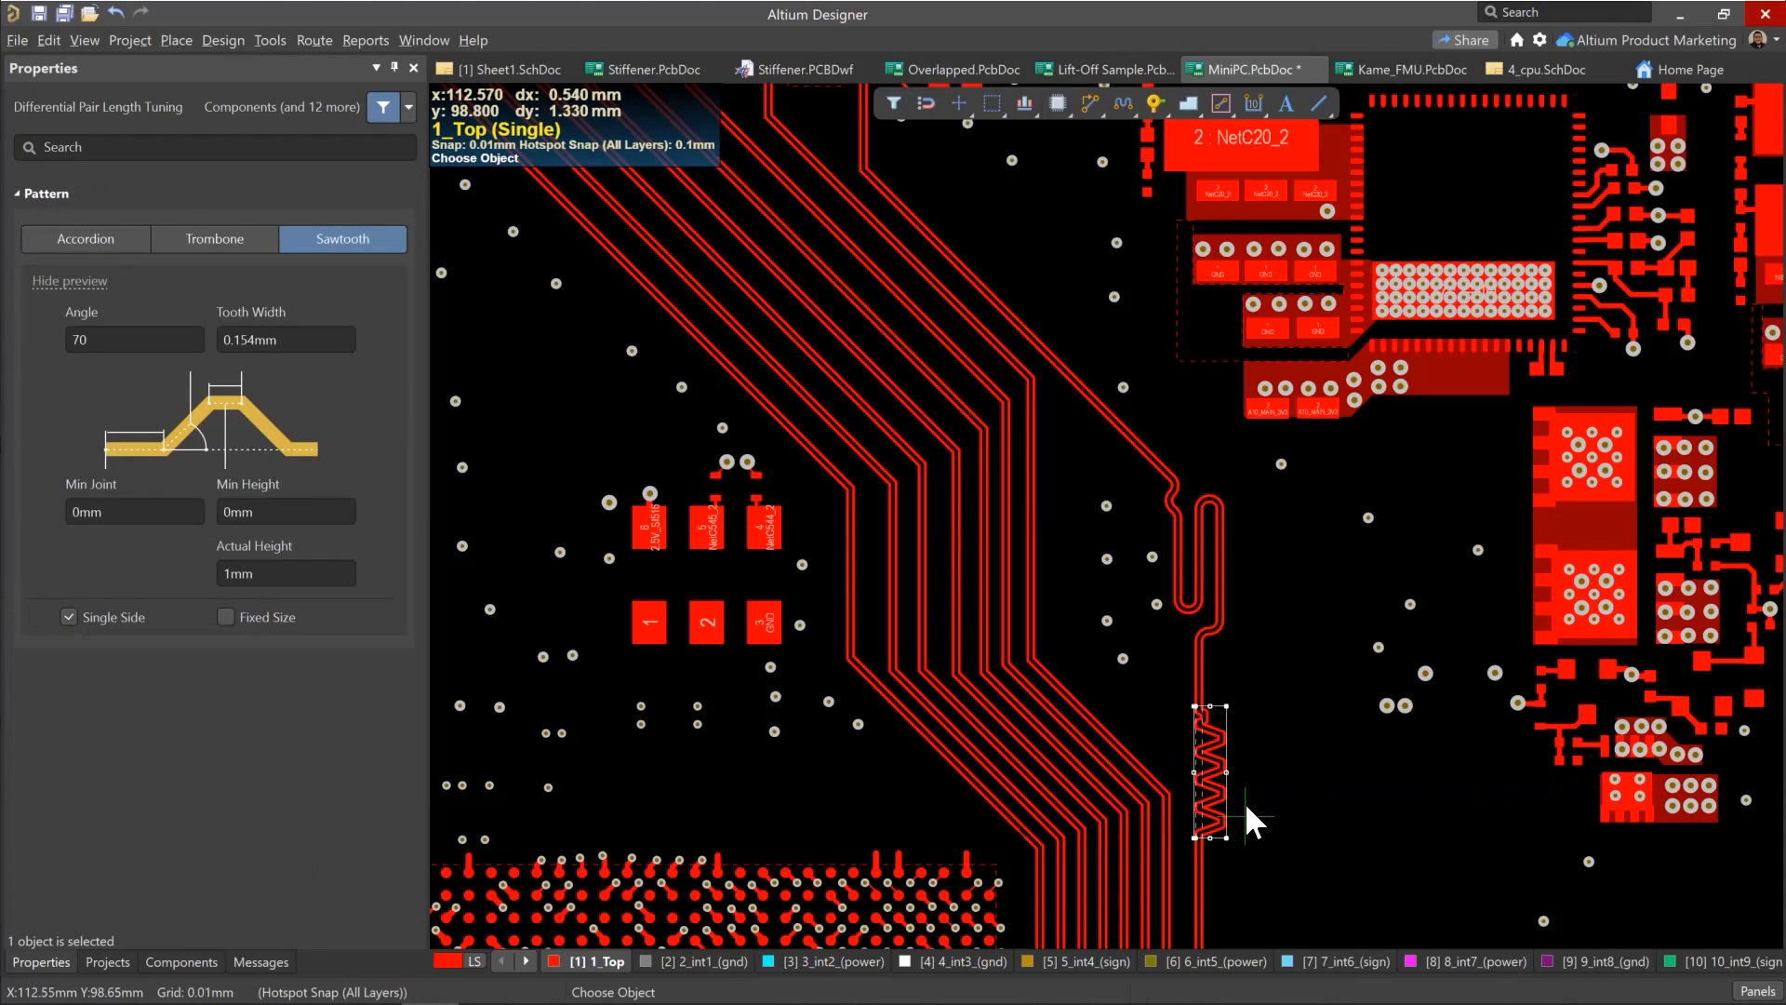
ctrl+scroll(1245, 801, up, 5)
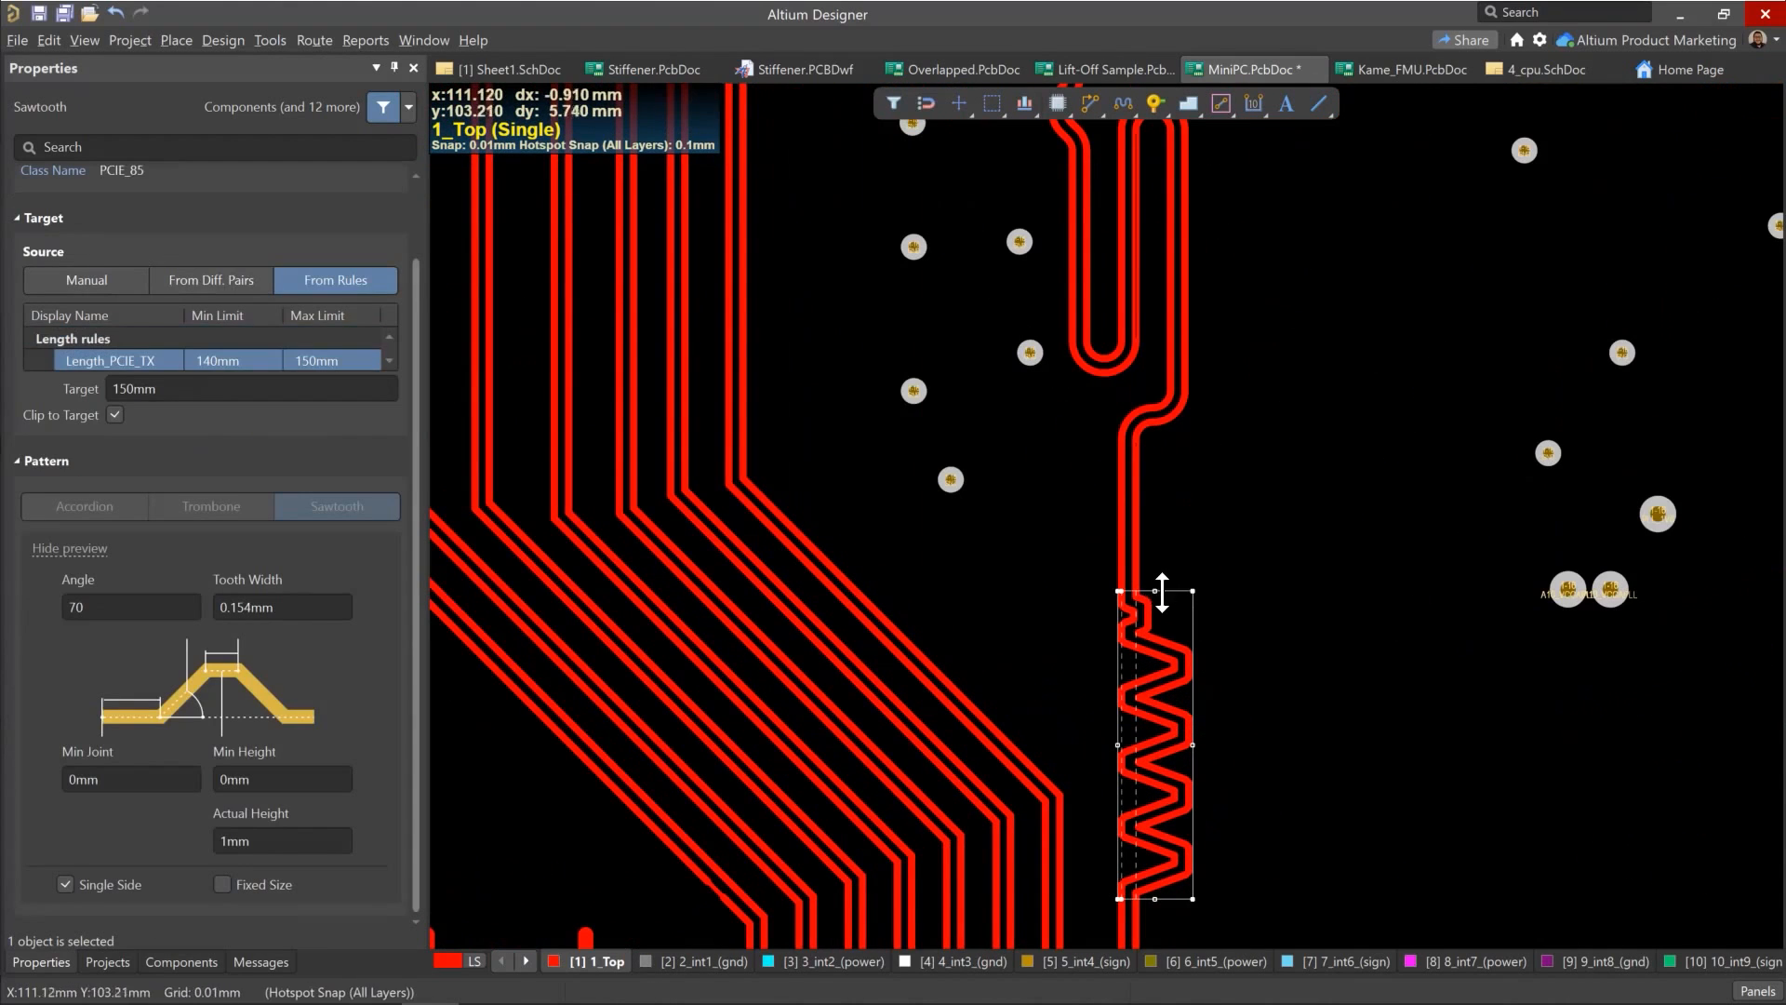
drag(1155, 591, 1169, 536)
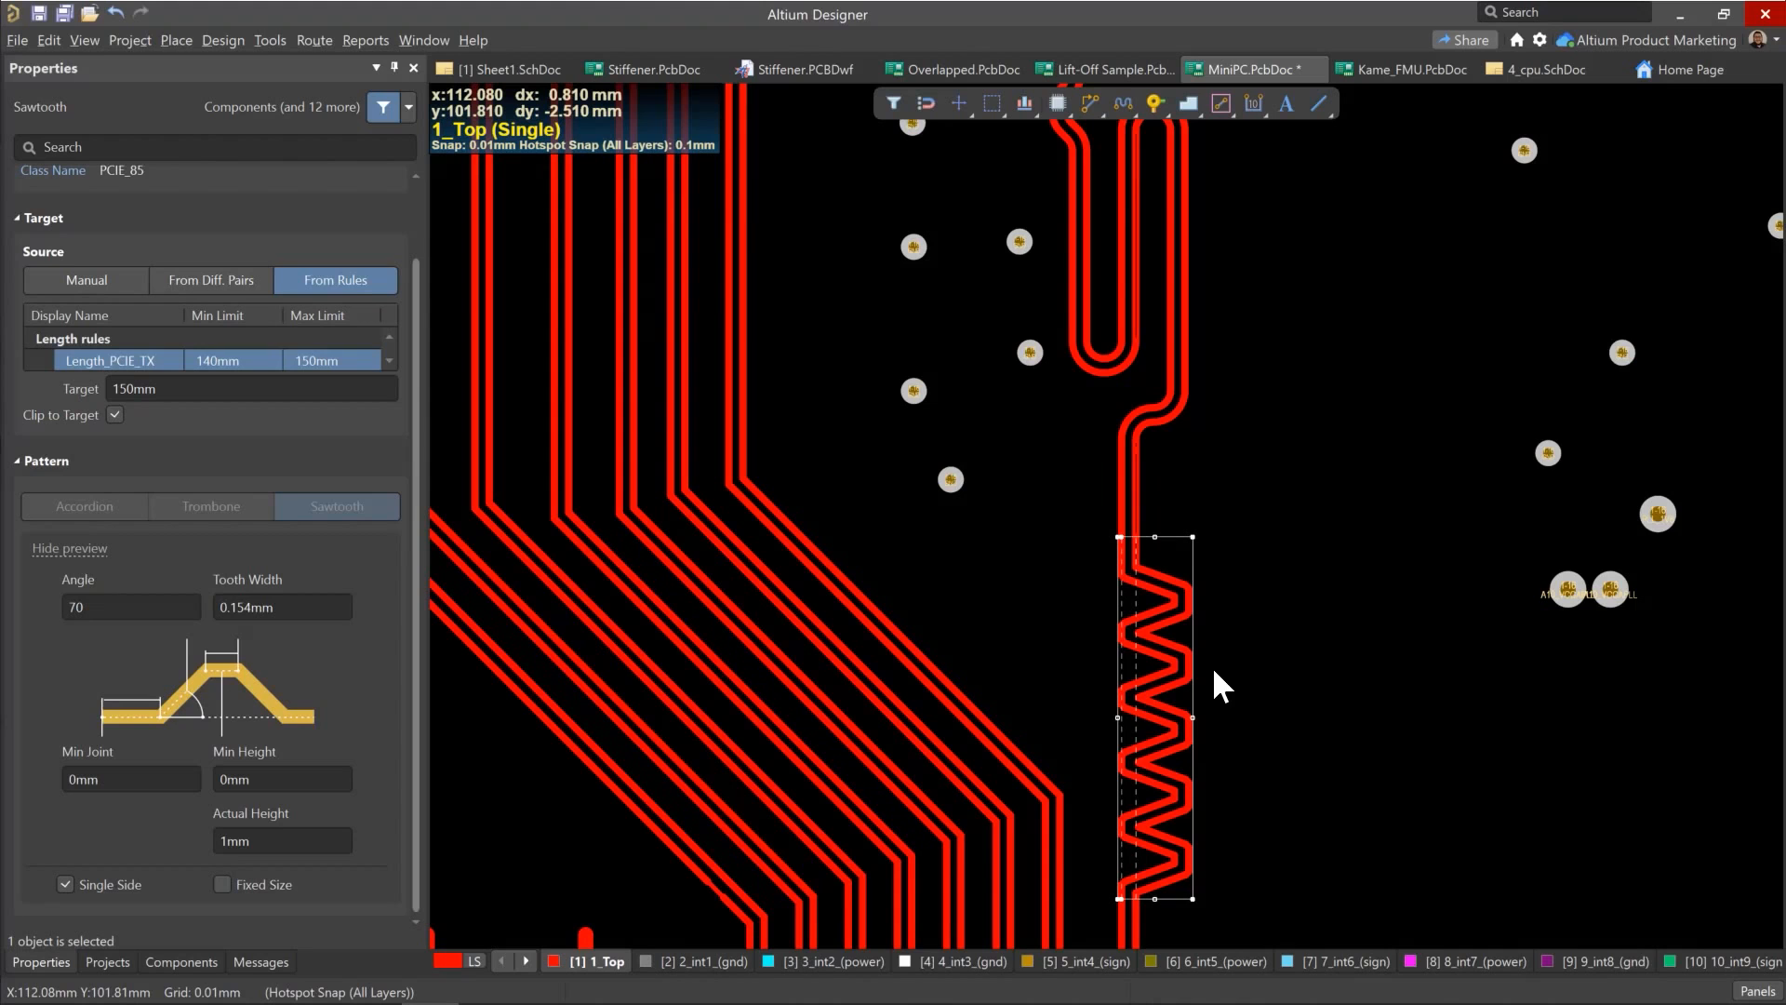
Step: Move the sawtooth up the PCIE_TX0 pair to meet the trombone, and reshape the trombone so it extends to the right
scroll(1213, 667, up, 6)
ctrl+scroll(962, 579, down, 2)
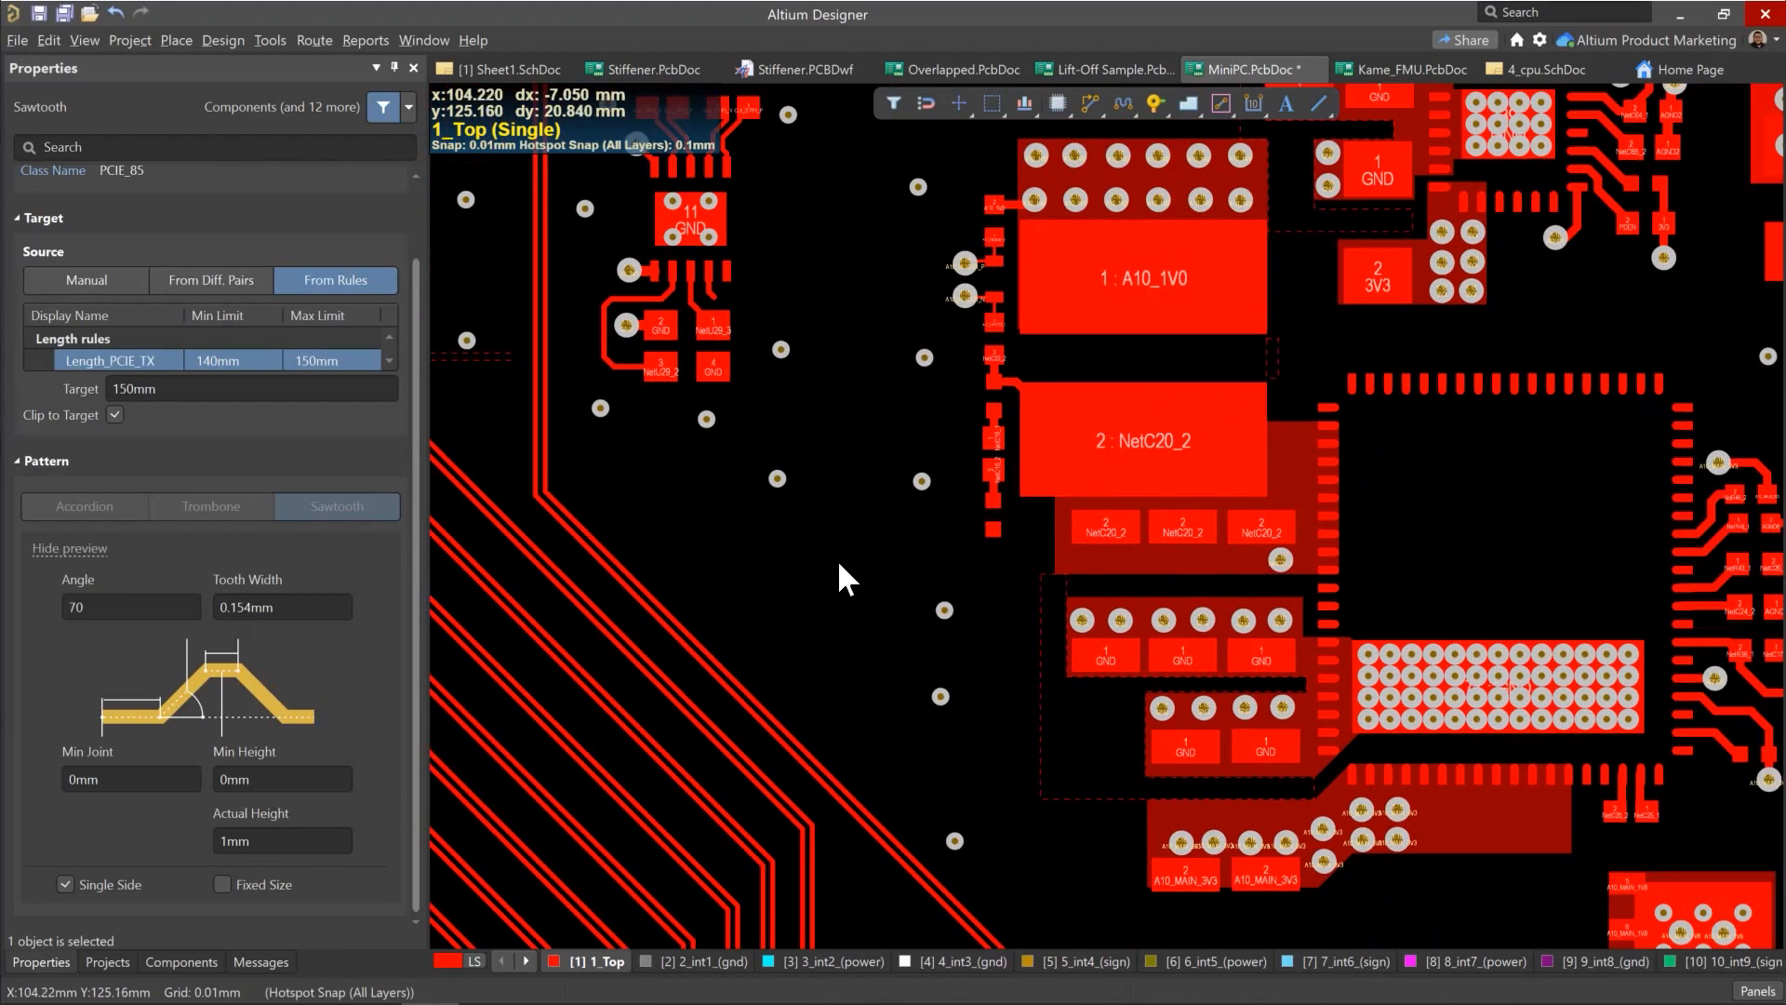
right_drag(853, 626, 798, 358)
right_drag(1071, 763, 1029, 598)
right_drag(1019, 791, 1058, 602)
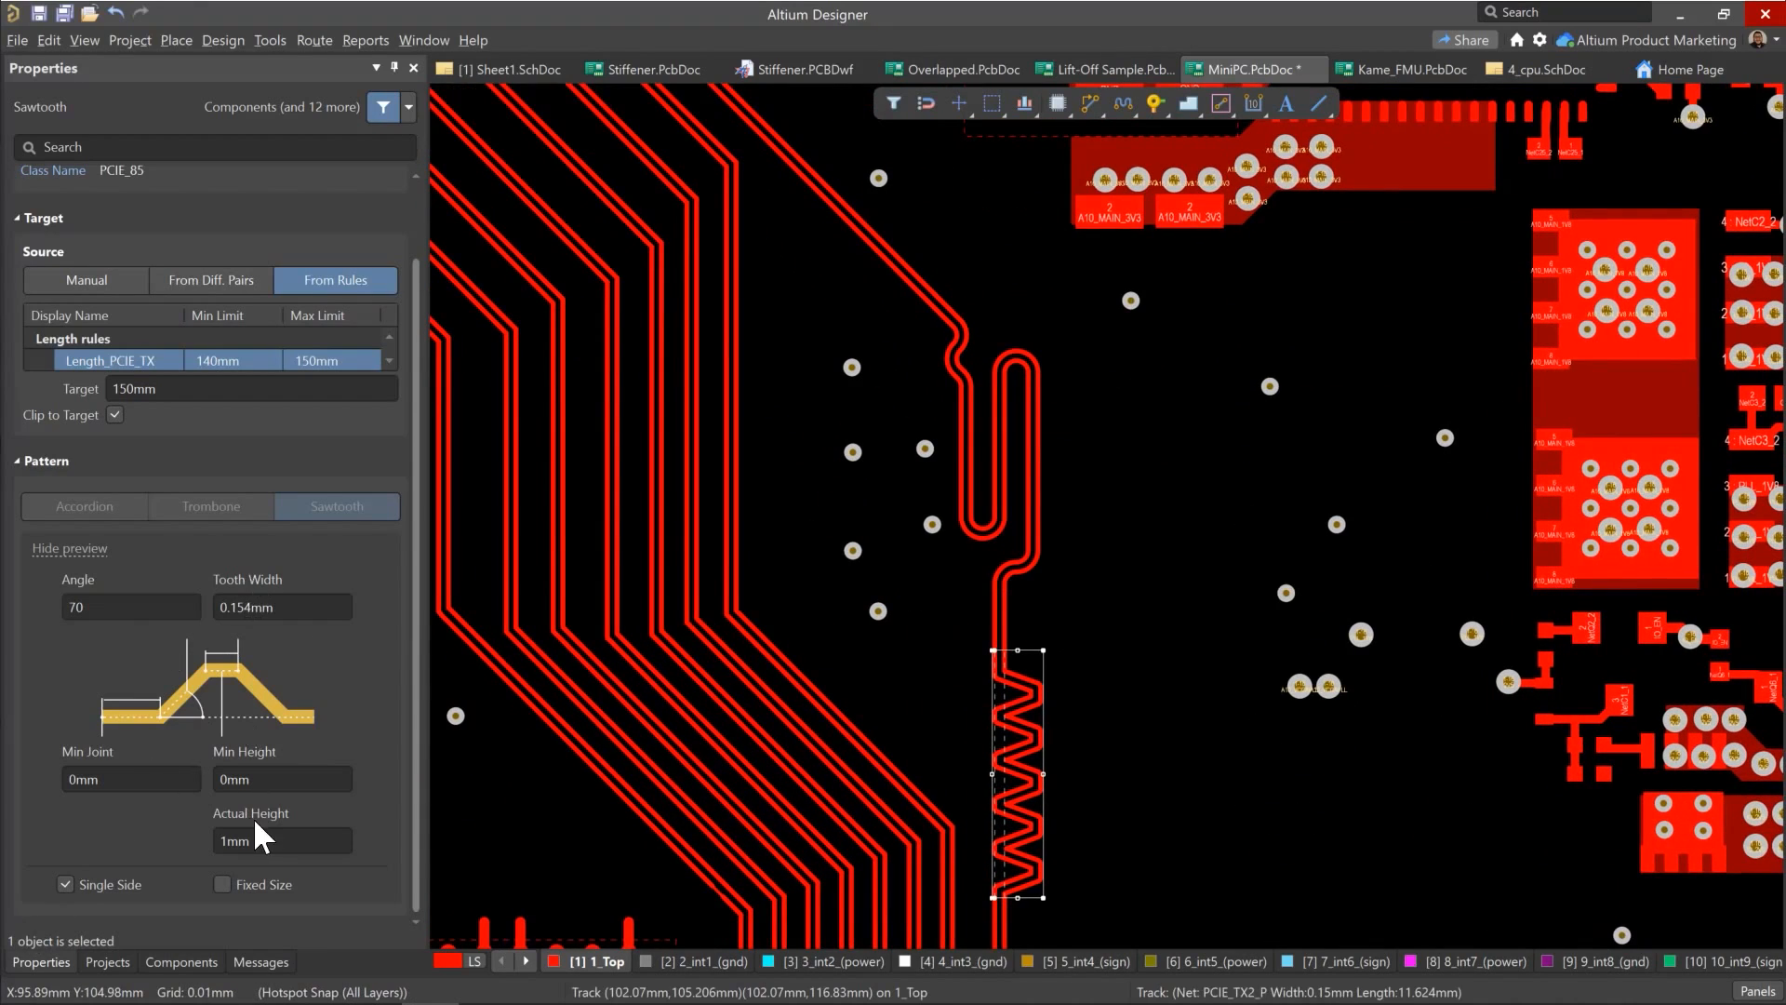
drag(1025, 784, 1015, 636)
click(1024, 506)
drag(1028, 546, 1057, 582)
click(1032, 644)
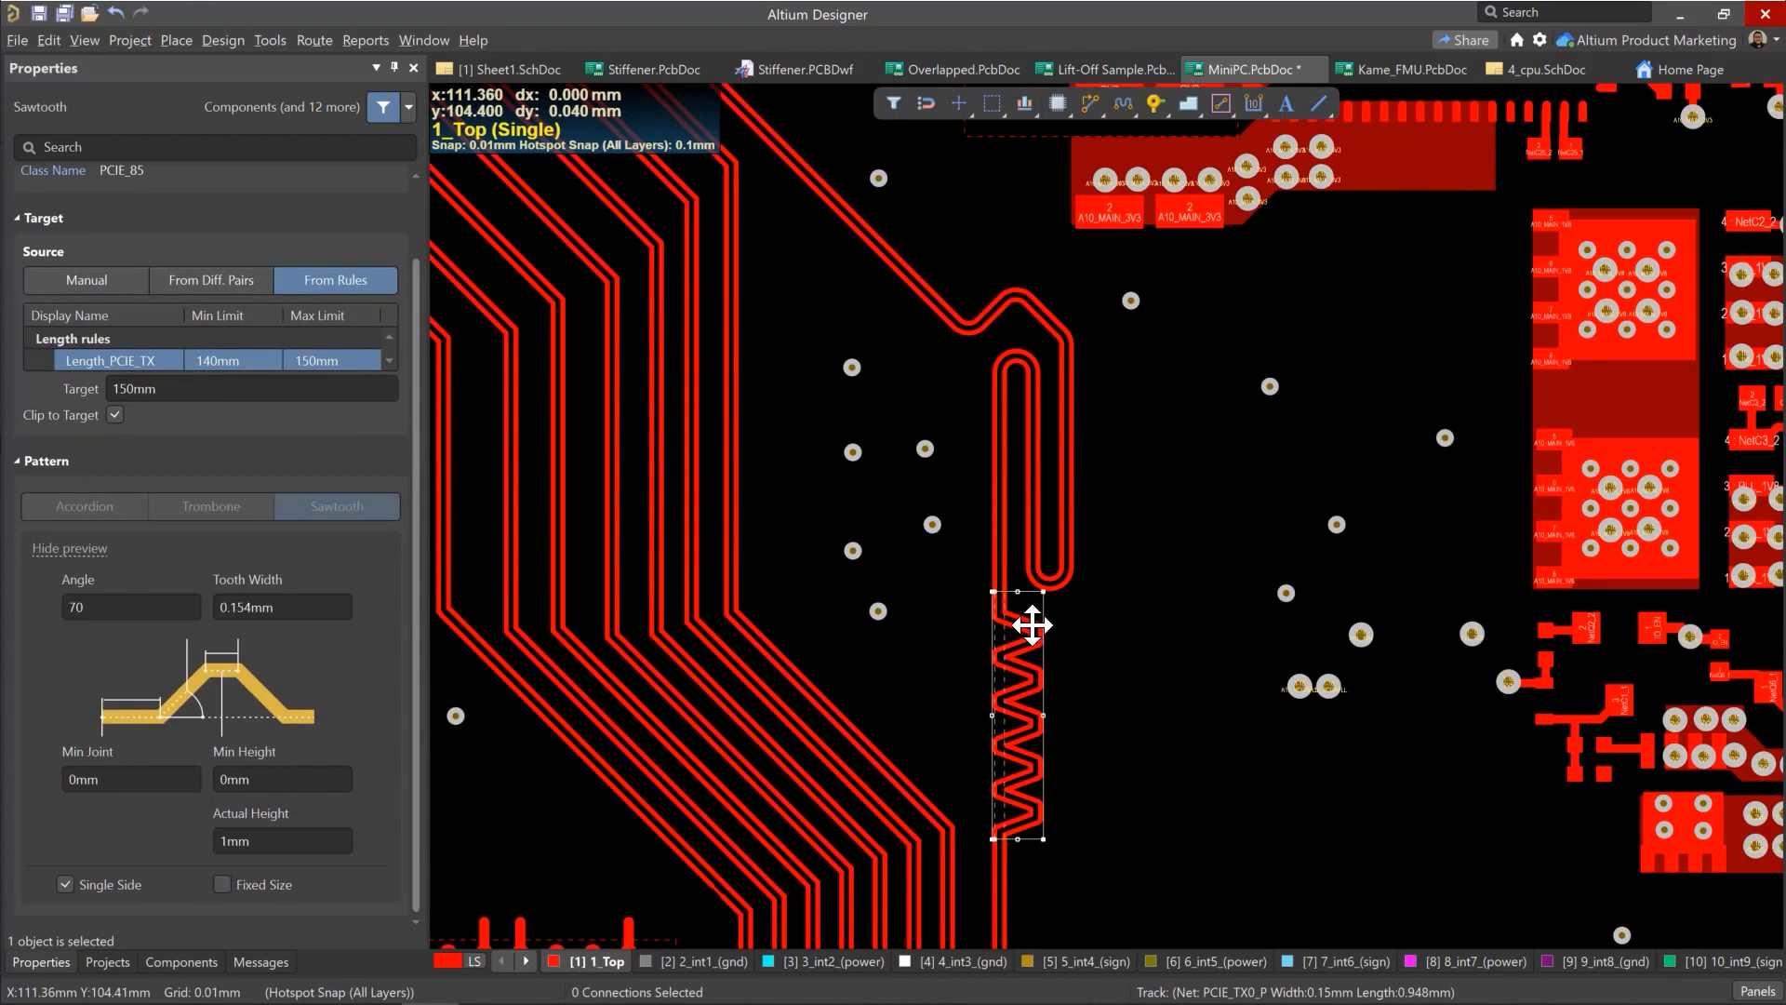
Step: Select the trombone and the sawtooth tuning patterns of the PCIE_TX0 pair together
click(1046, 562)
click(1028, 649)
click(1035, 556)
shift+click(1025, 627)
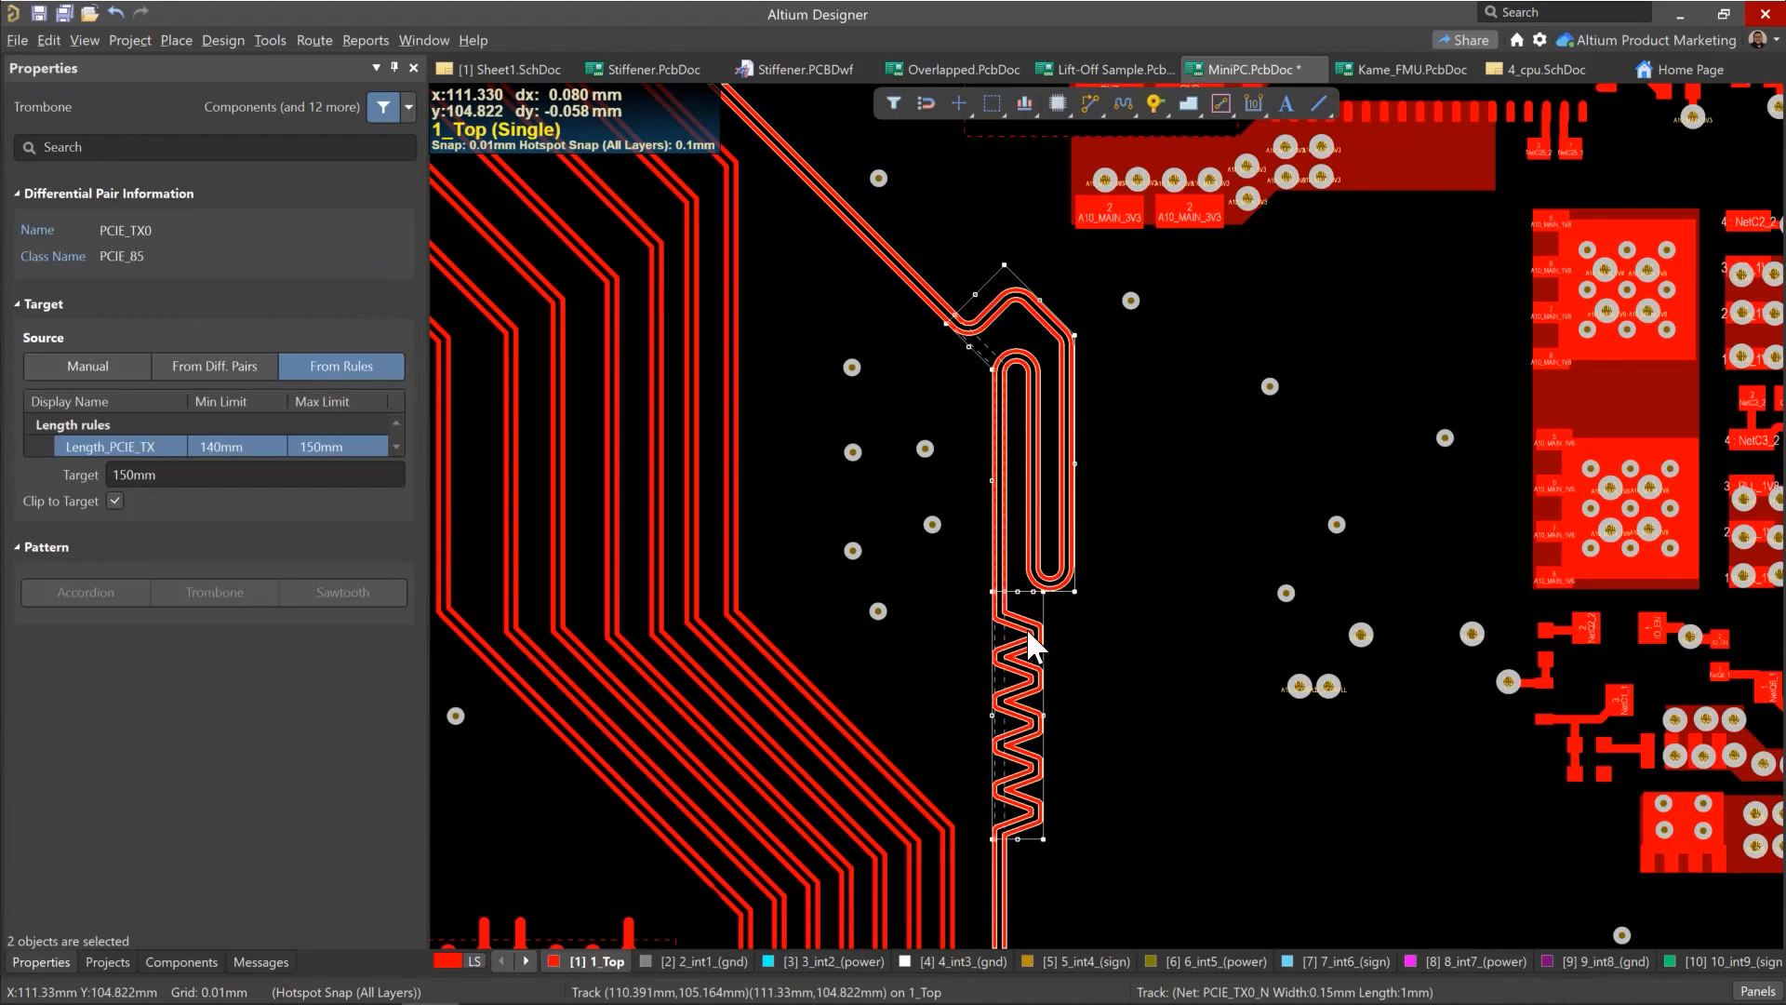
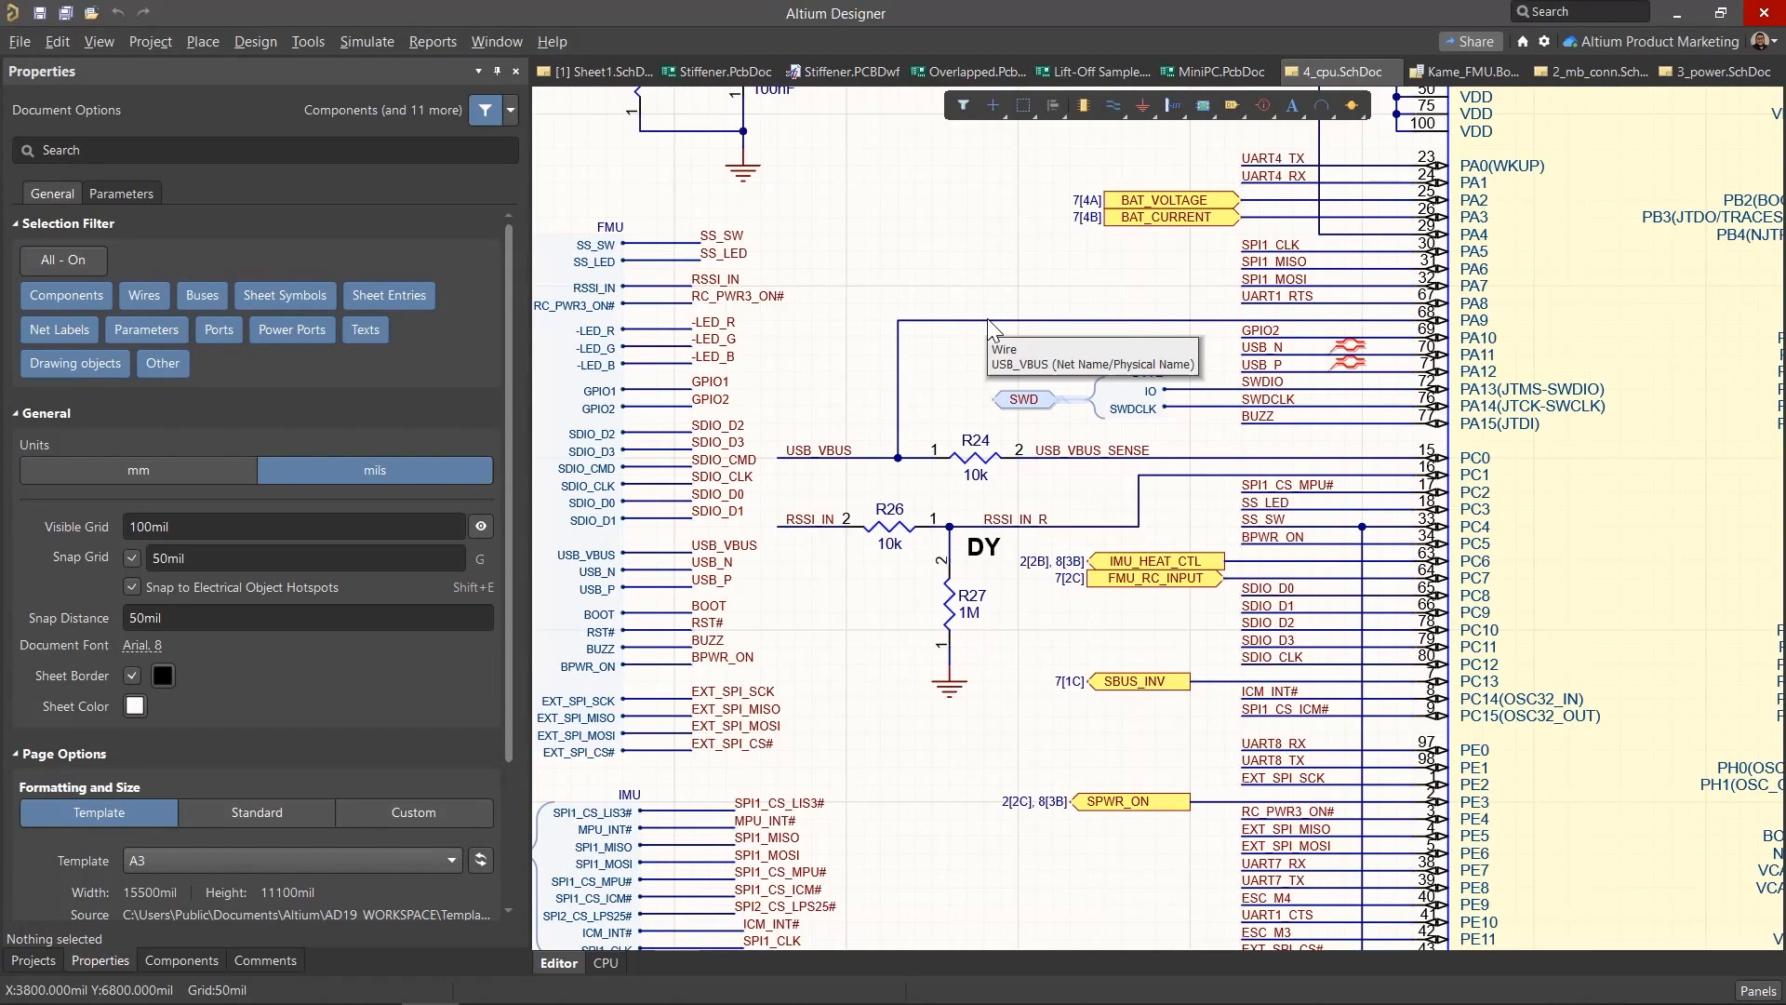
Step: Examine the net properties of the USB_VBUS wire on the 4_cpu.SchDoc sheet and open its net color palette
click(986, 319)
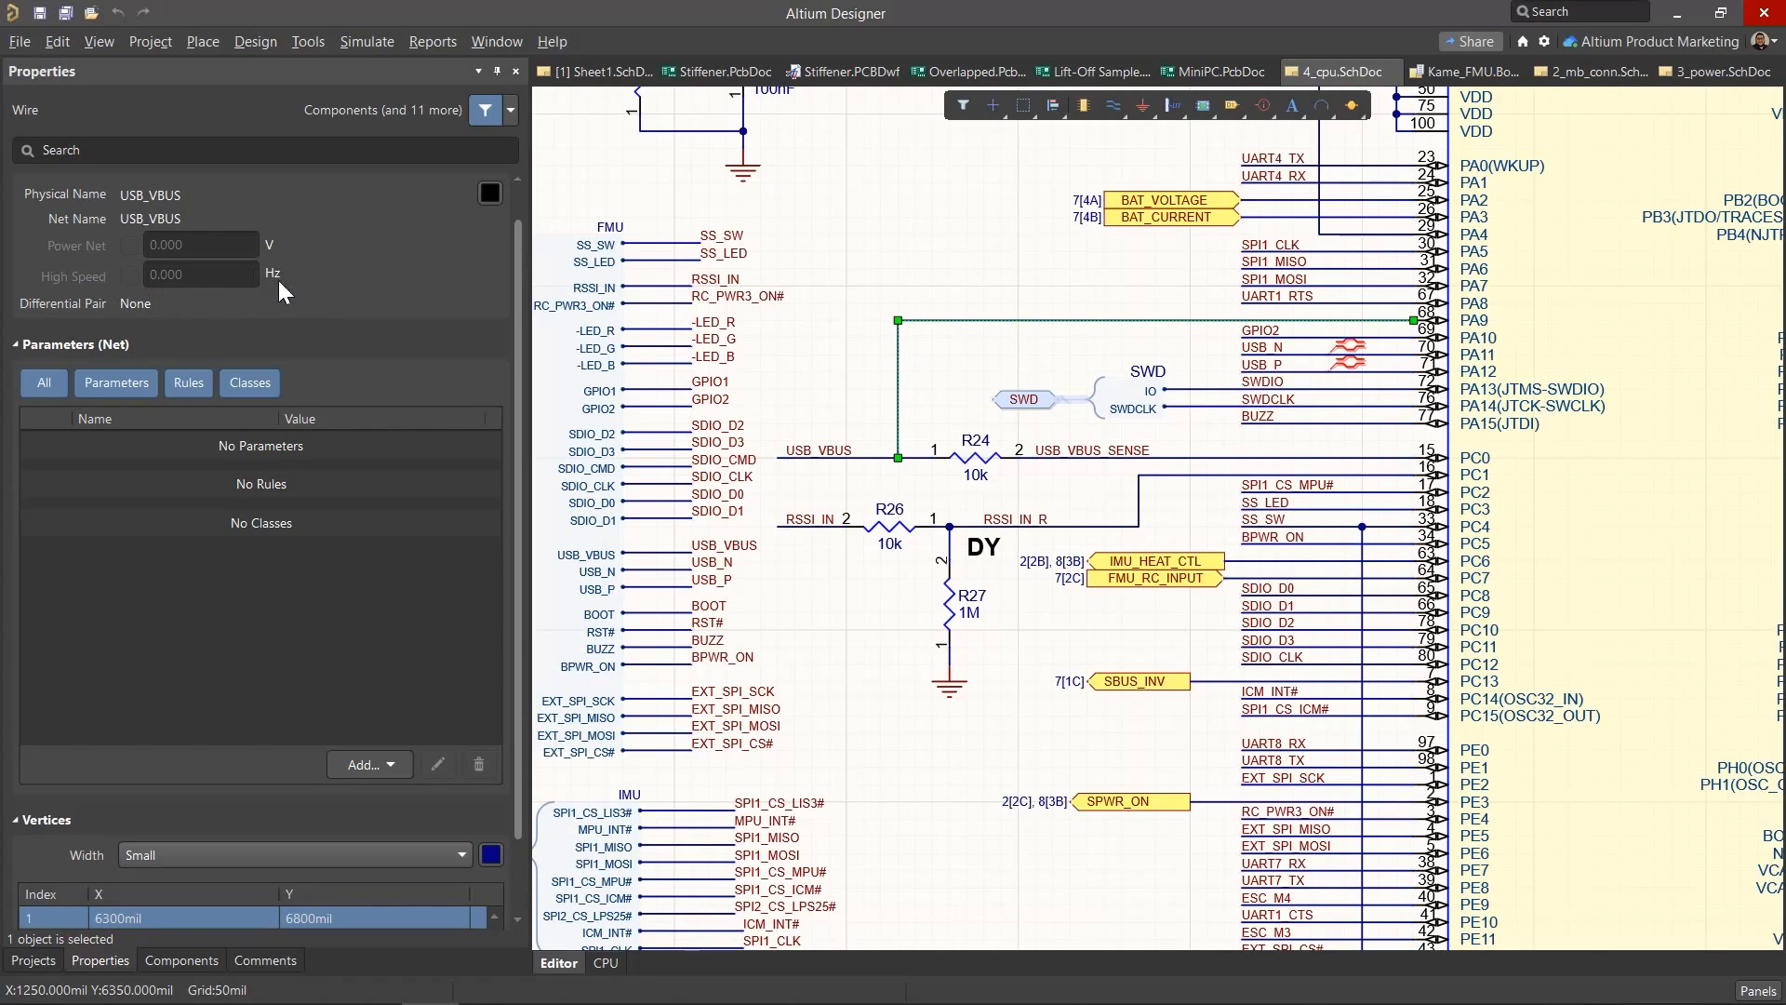
click(489, 192)
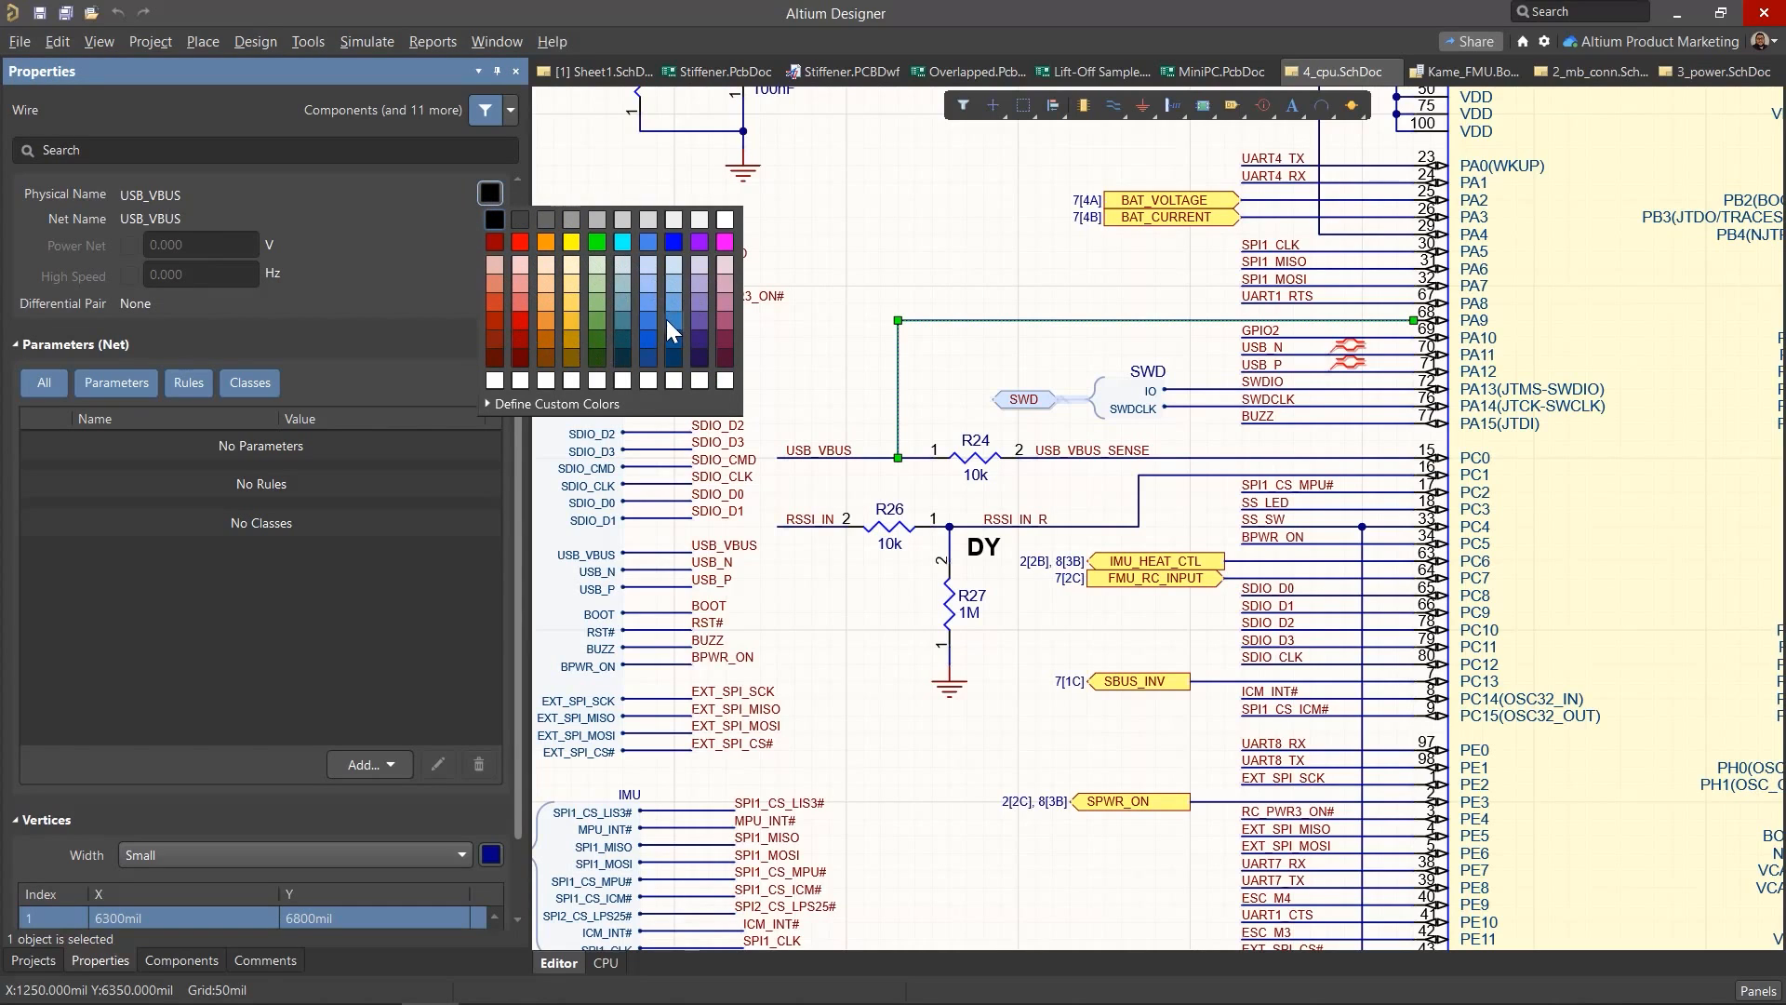
click(861, 276)
right_drag(838, 333, 1052, 252)
key(alt)
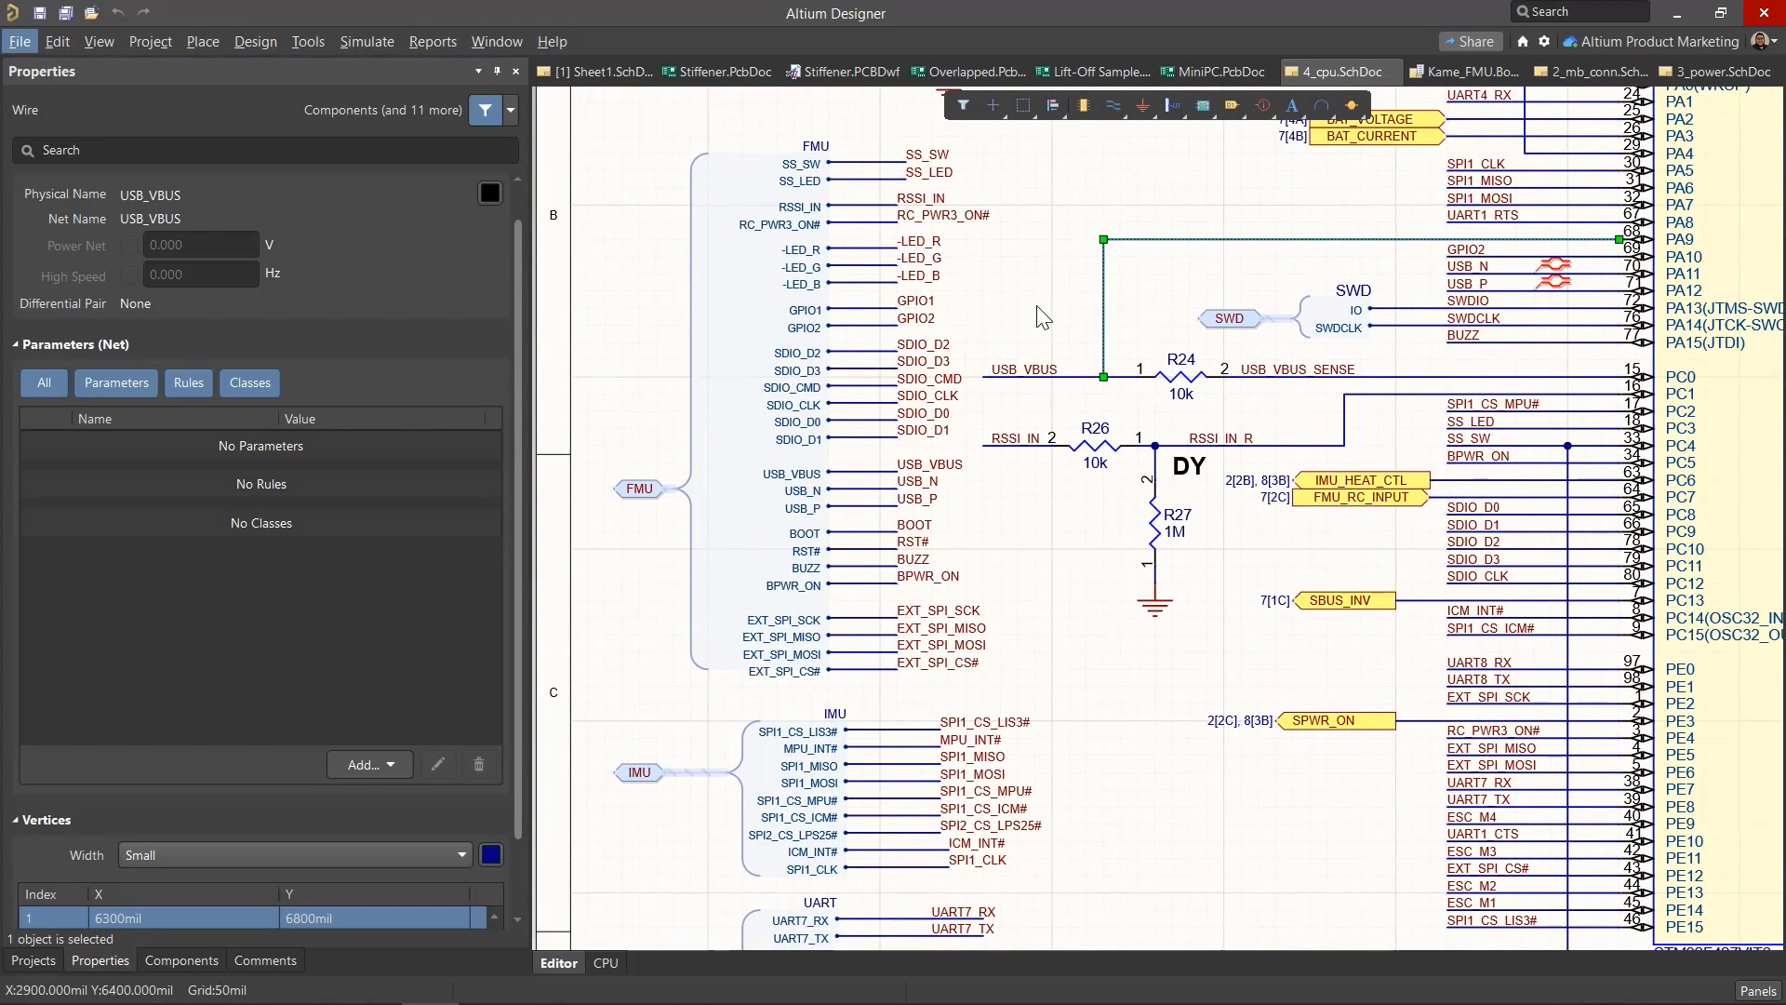
click(609, 449)
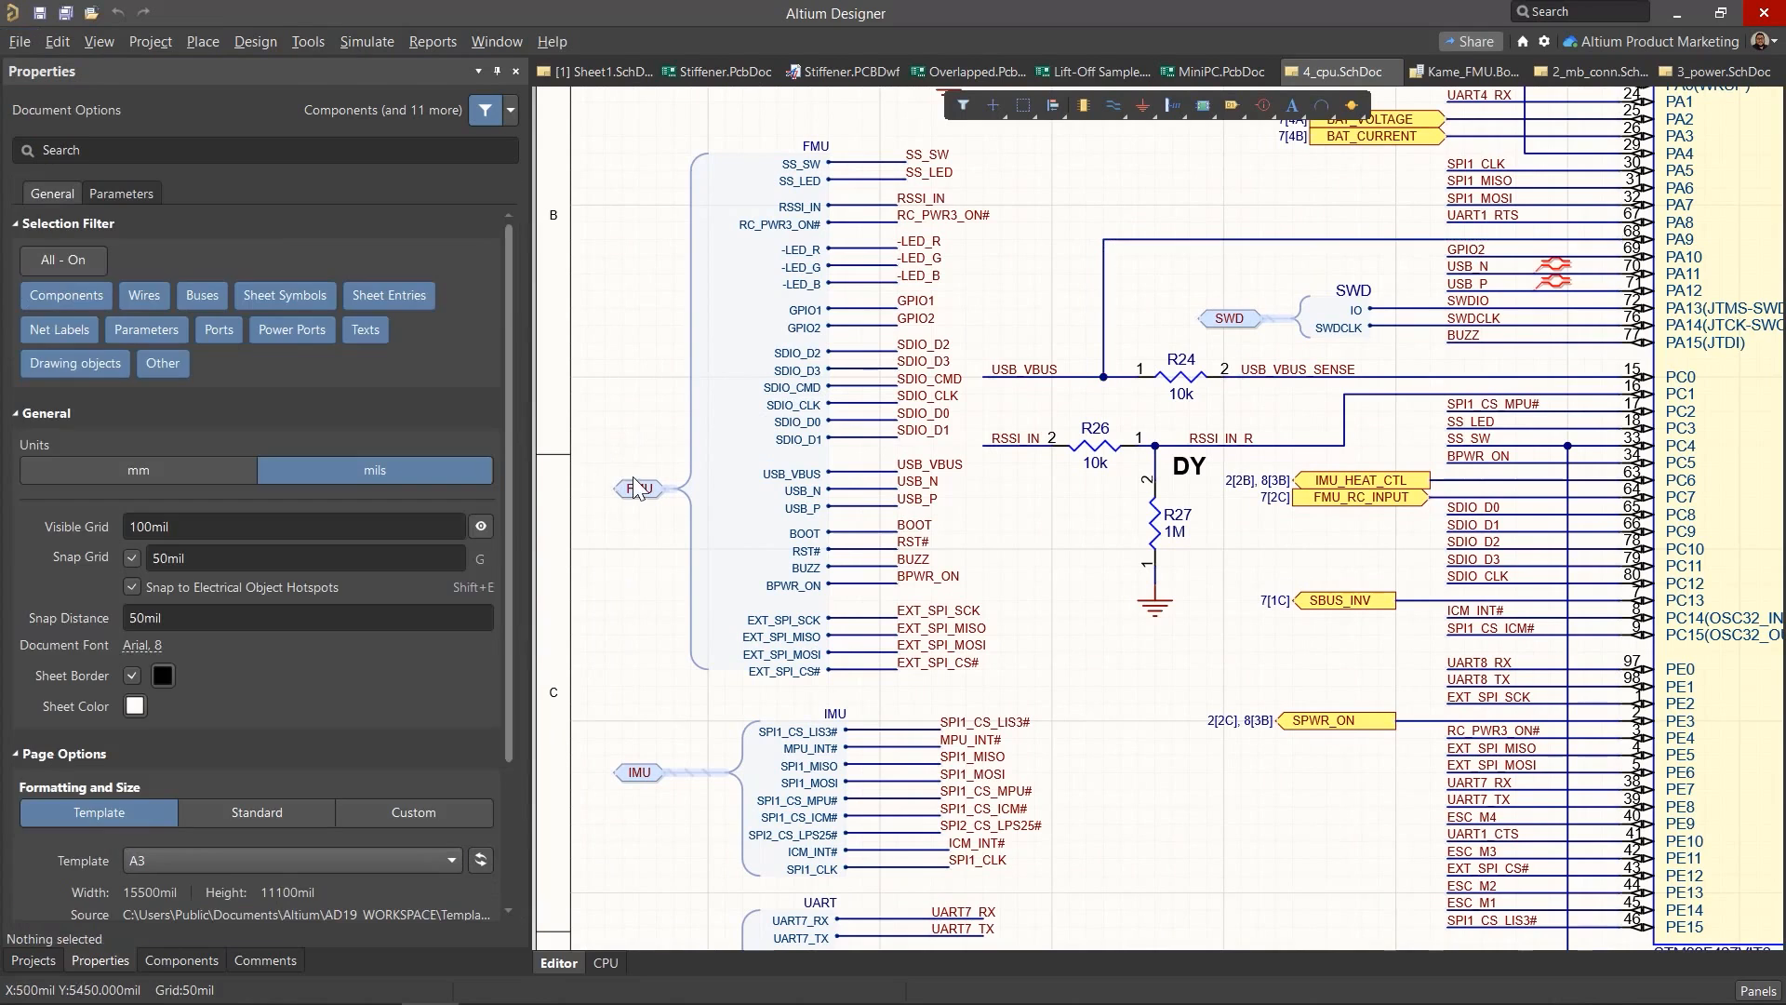
Step: Highlight all connections of the FMU harness port on the CPU sheet, clear them, and highlight them again
click(640, 489)
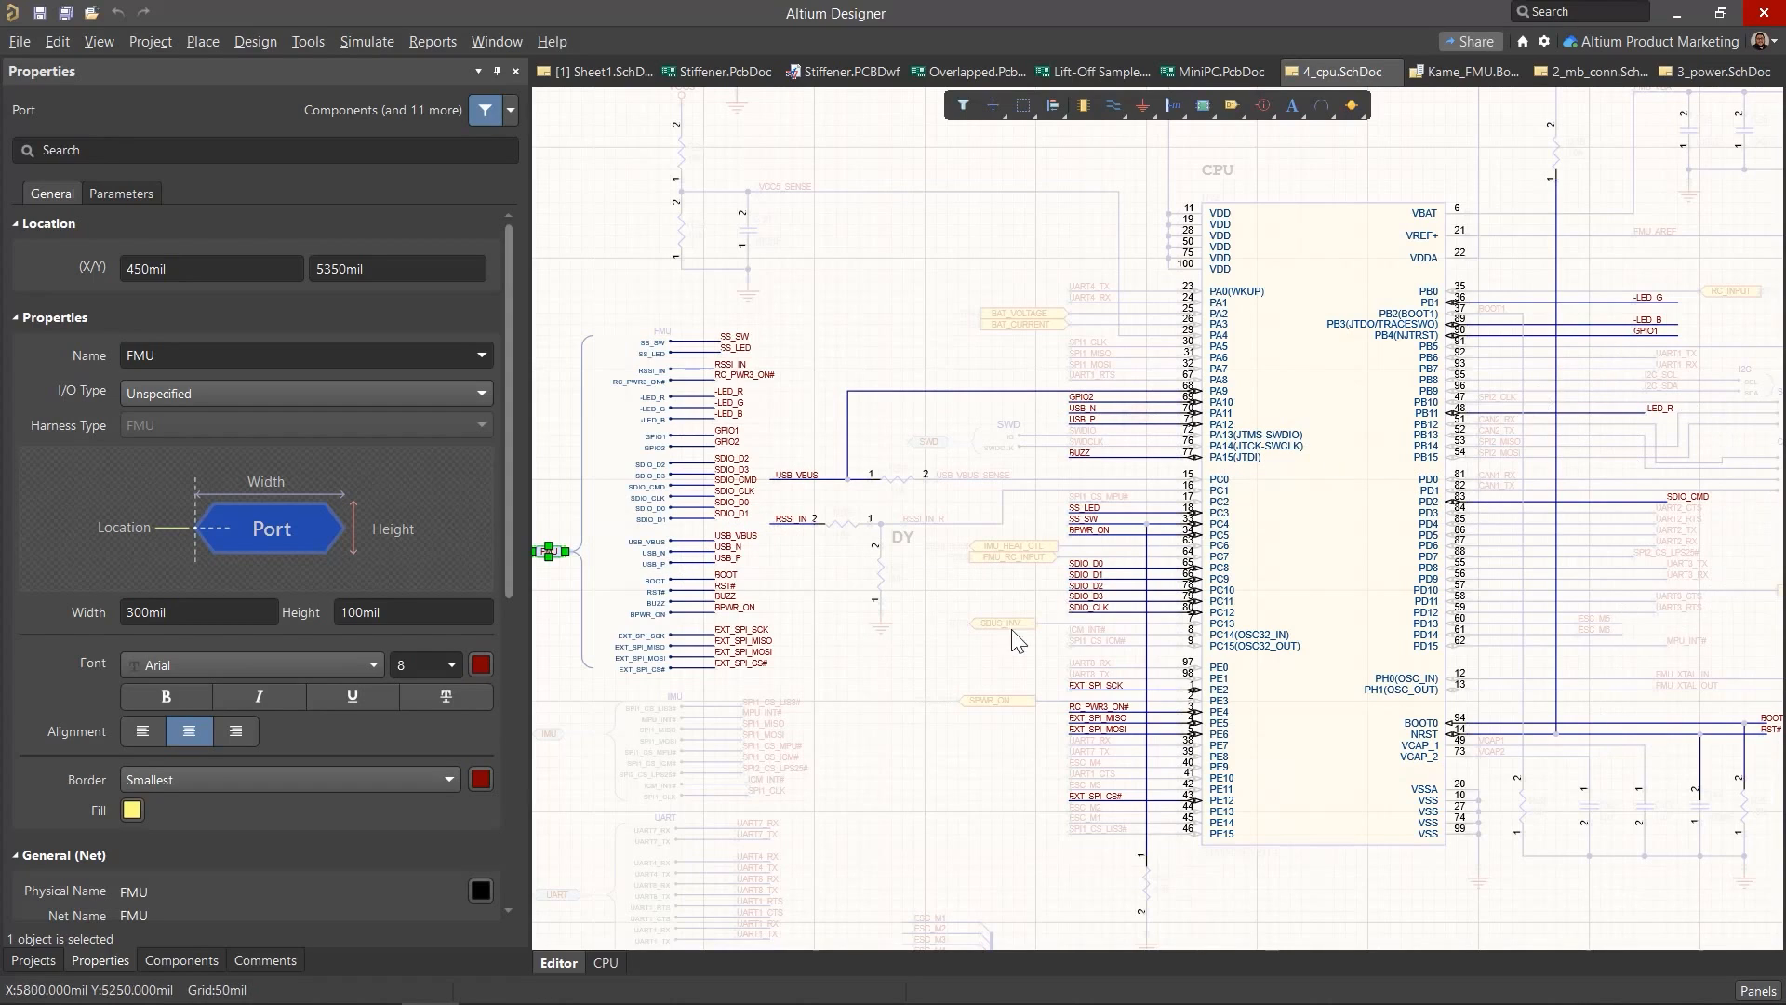
right_drag(844, 734, 1088, 537)
right_drag(794, 428, 789, 371)
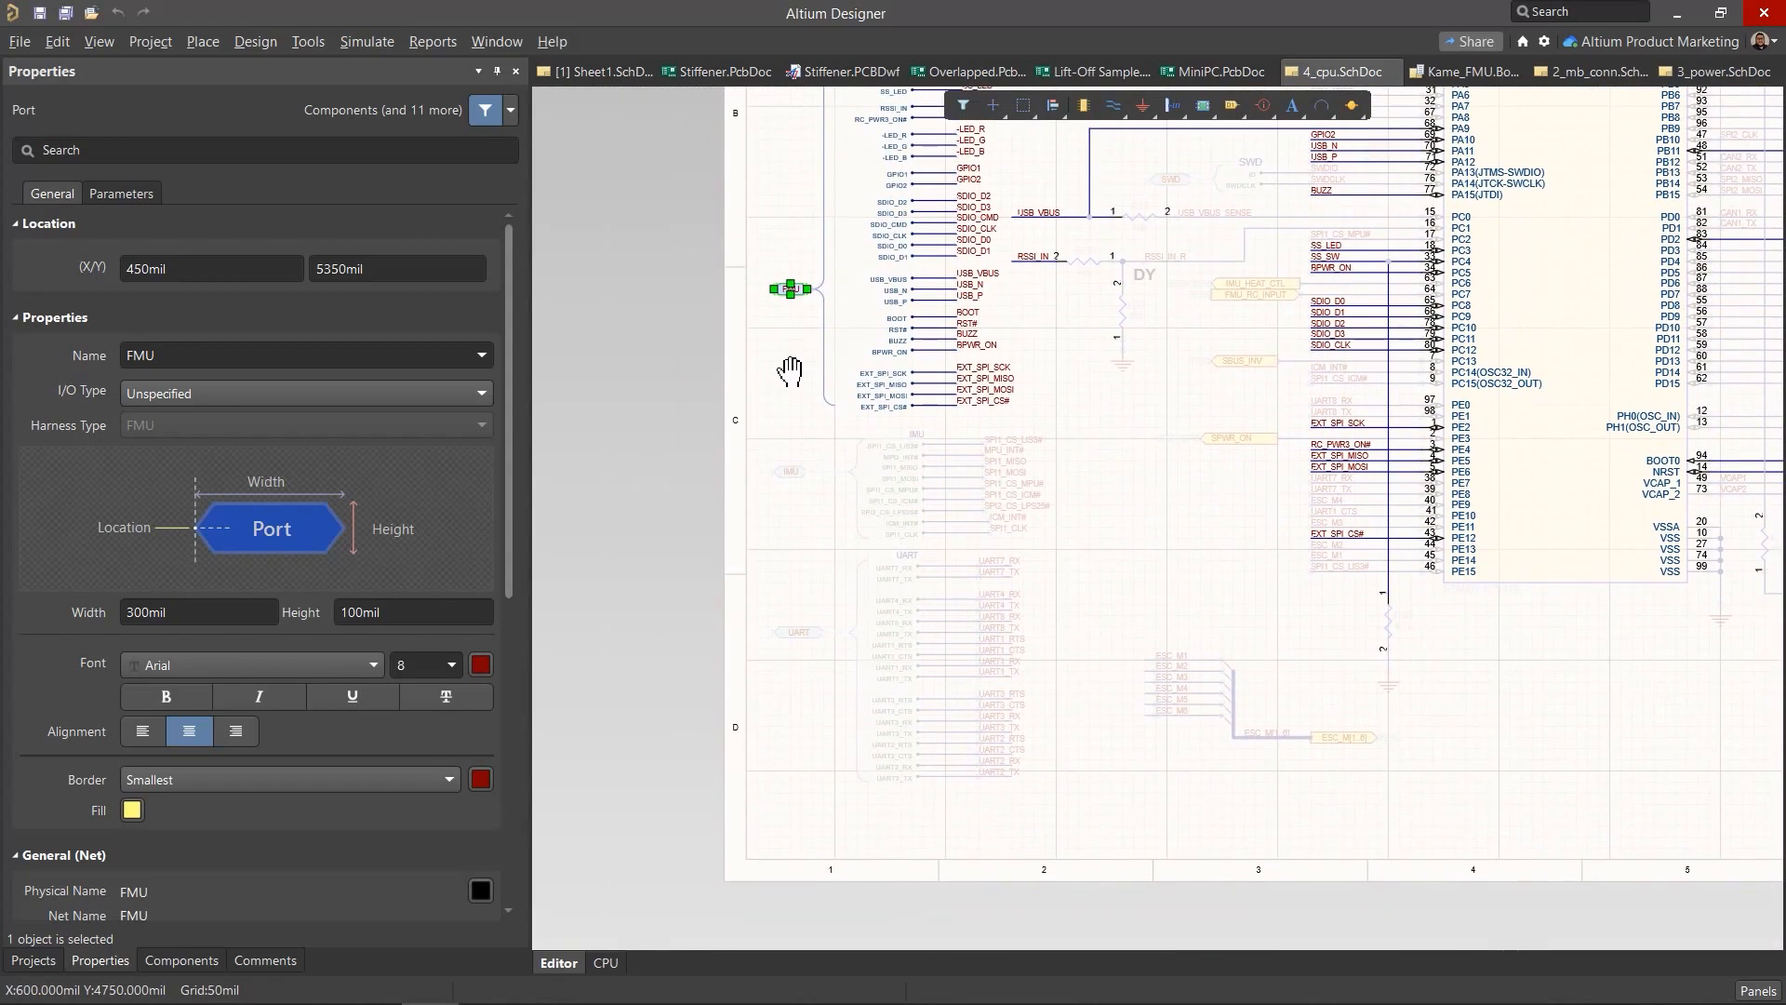
click(798, 328)
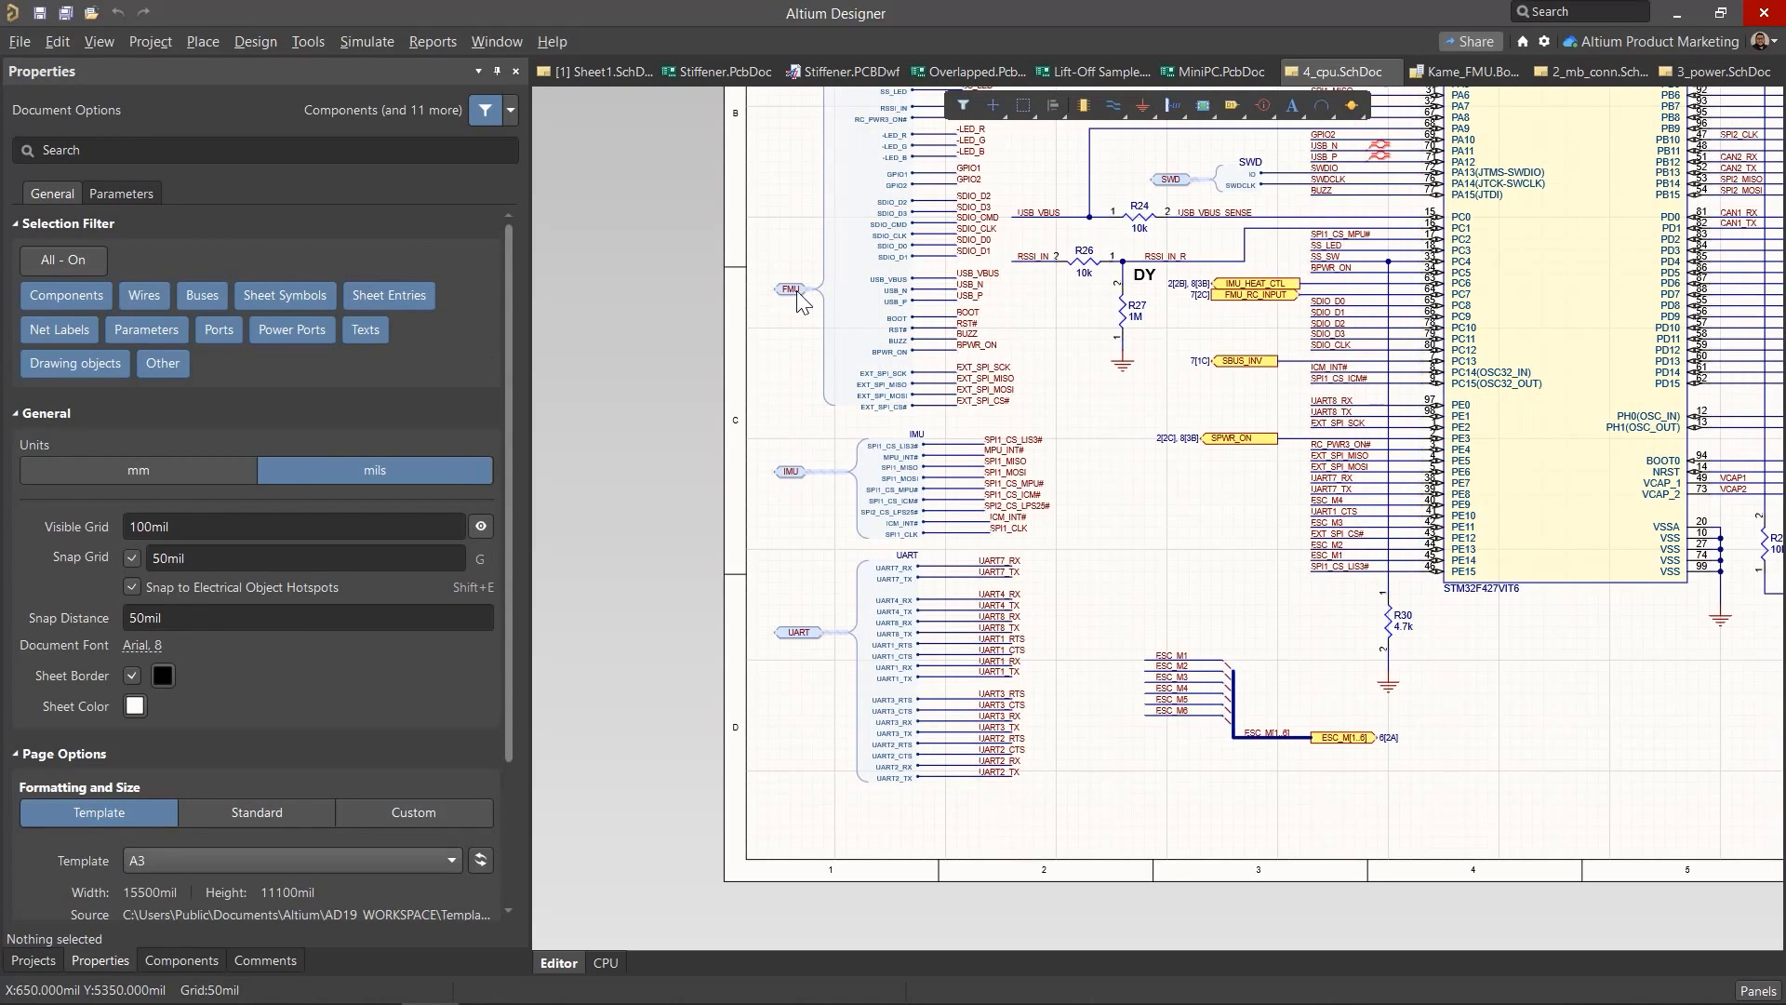
alt+click(797, 291)
right_drag(560, 565, 789, 293)
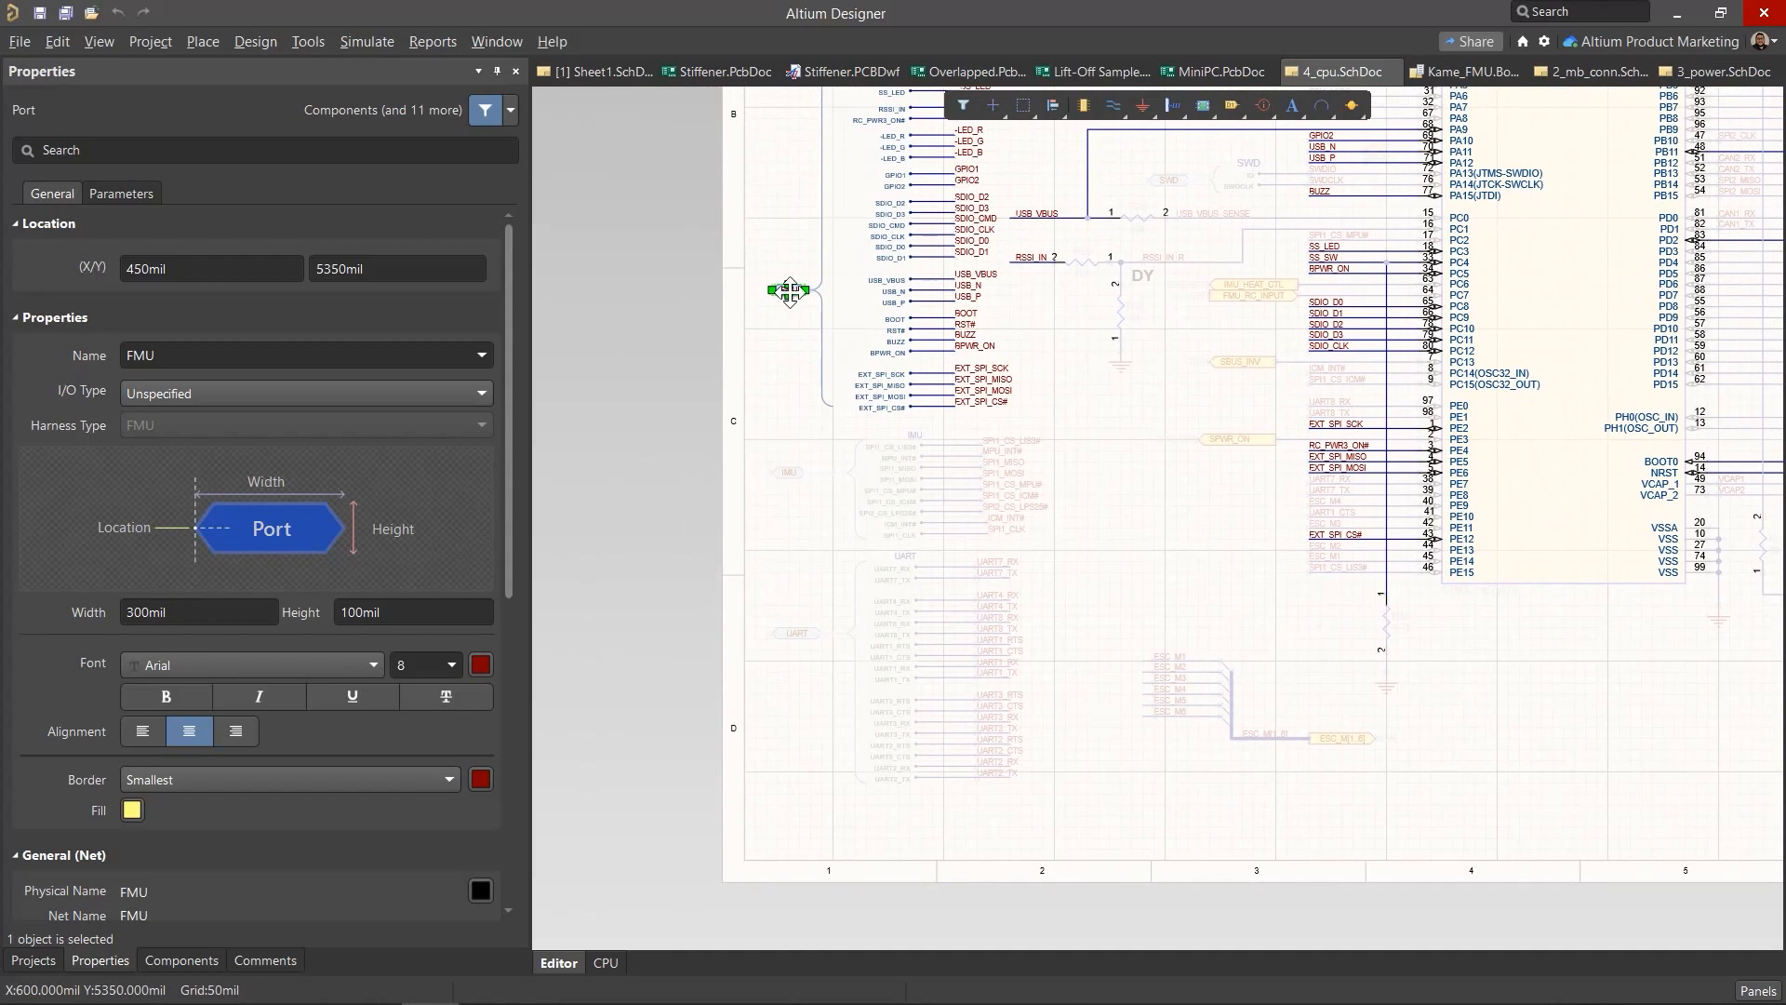
Step: Jump from the FMU port to its counterpart in 2_mb_conn.SchDoc and list the port's linked sheets from there
ctrl+double_click(789, 291)
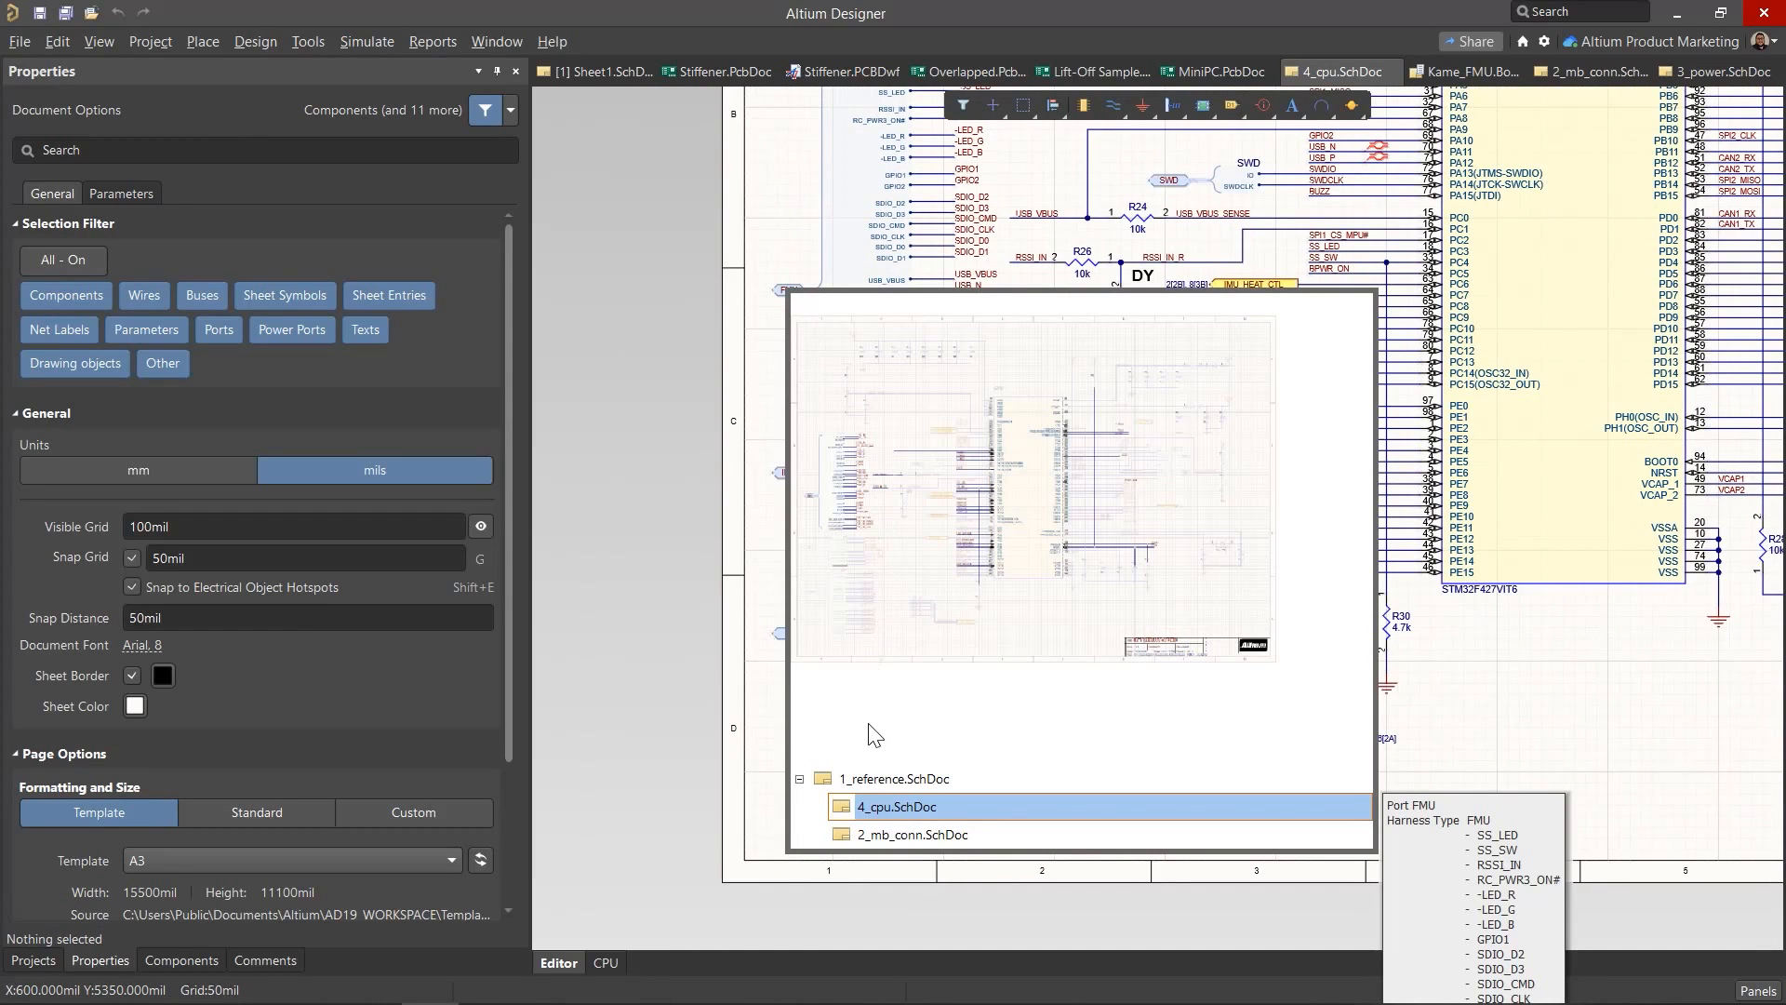
click(947, 834)
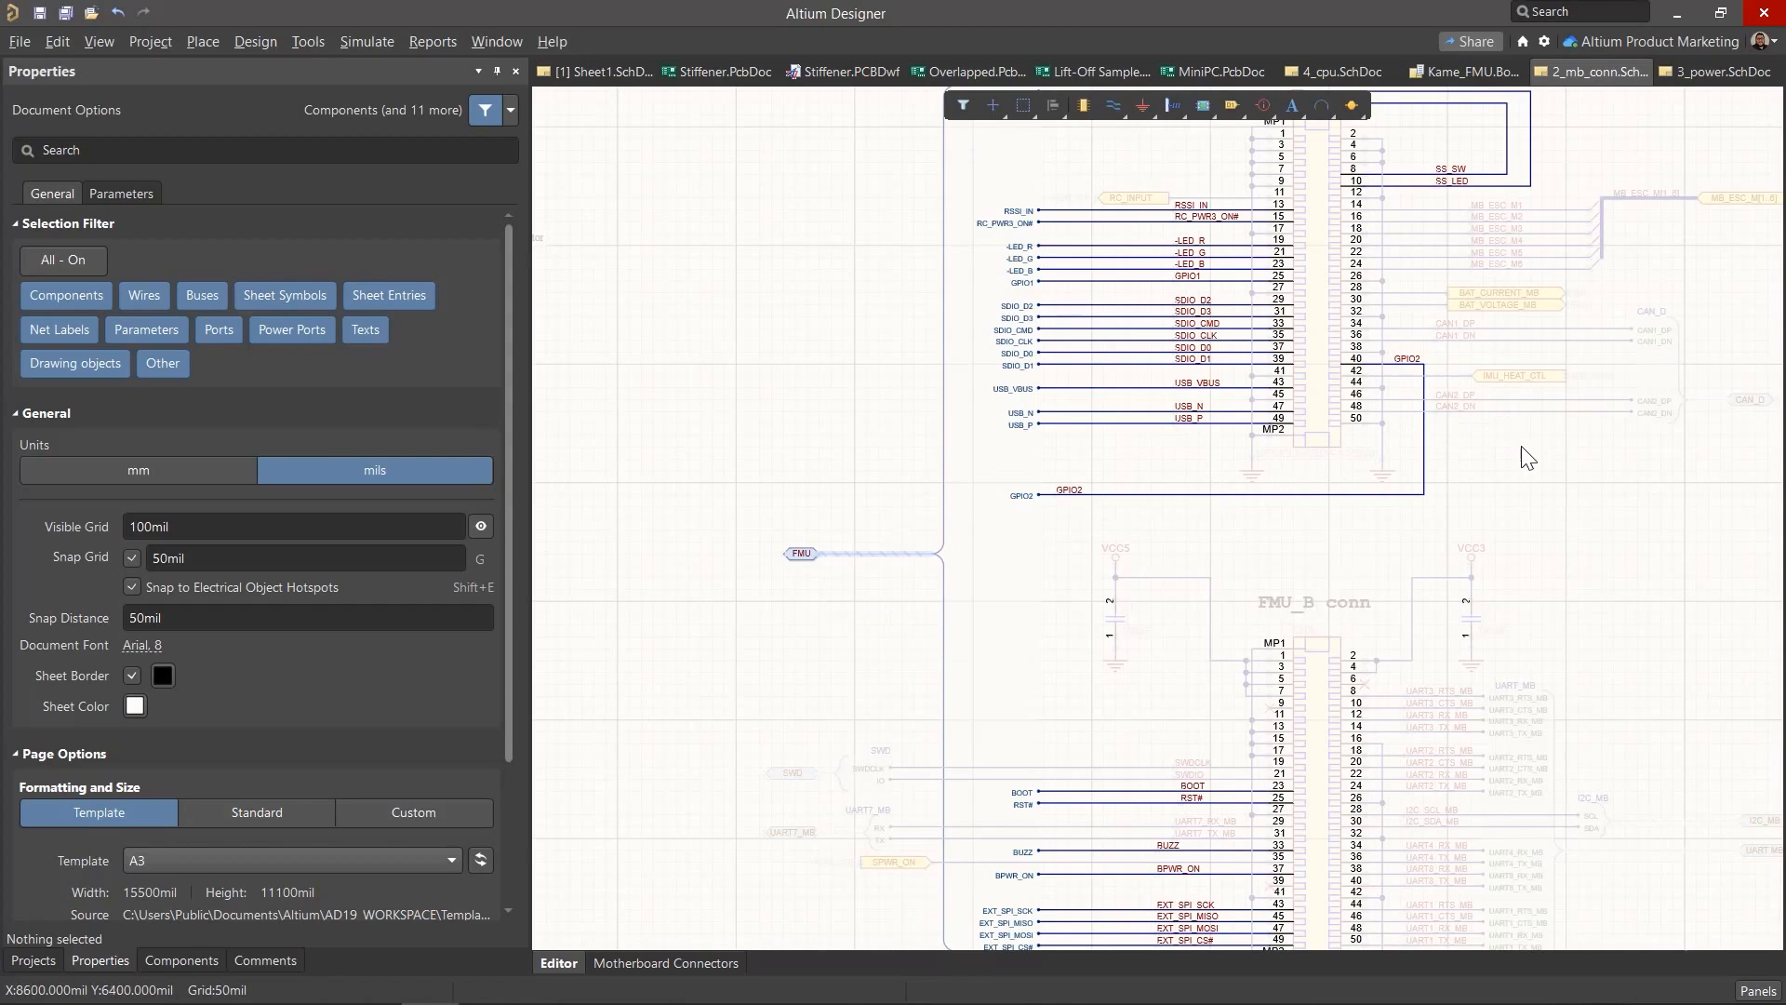
key(alt)
ctrl+double_click(792, 554)
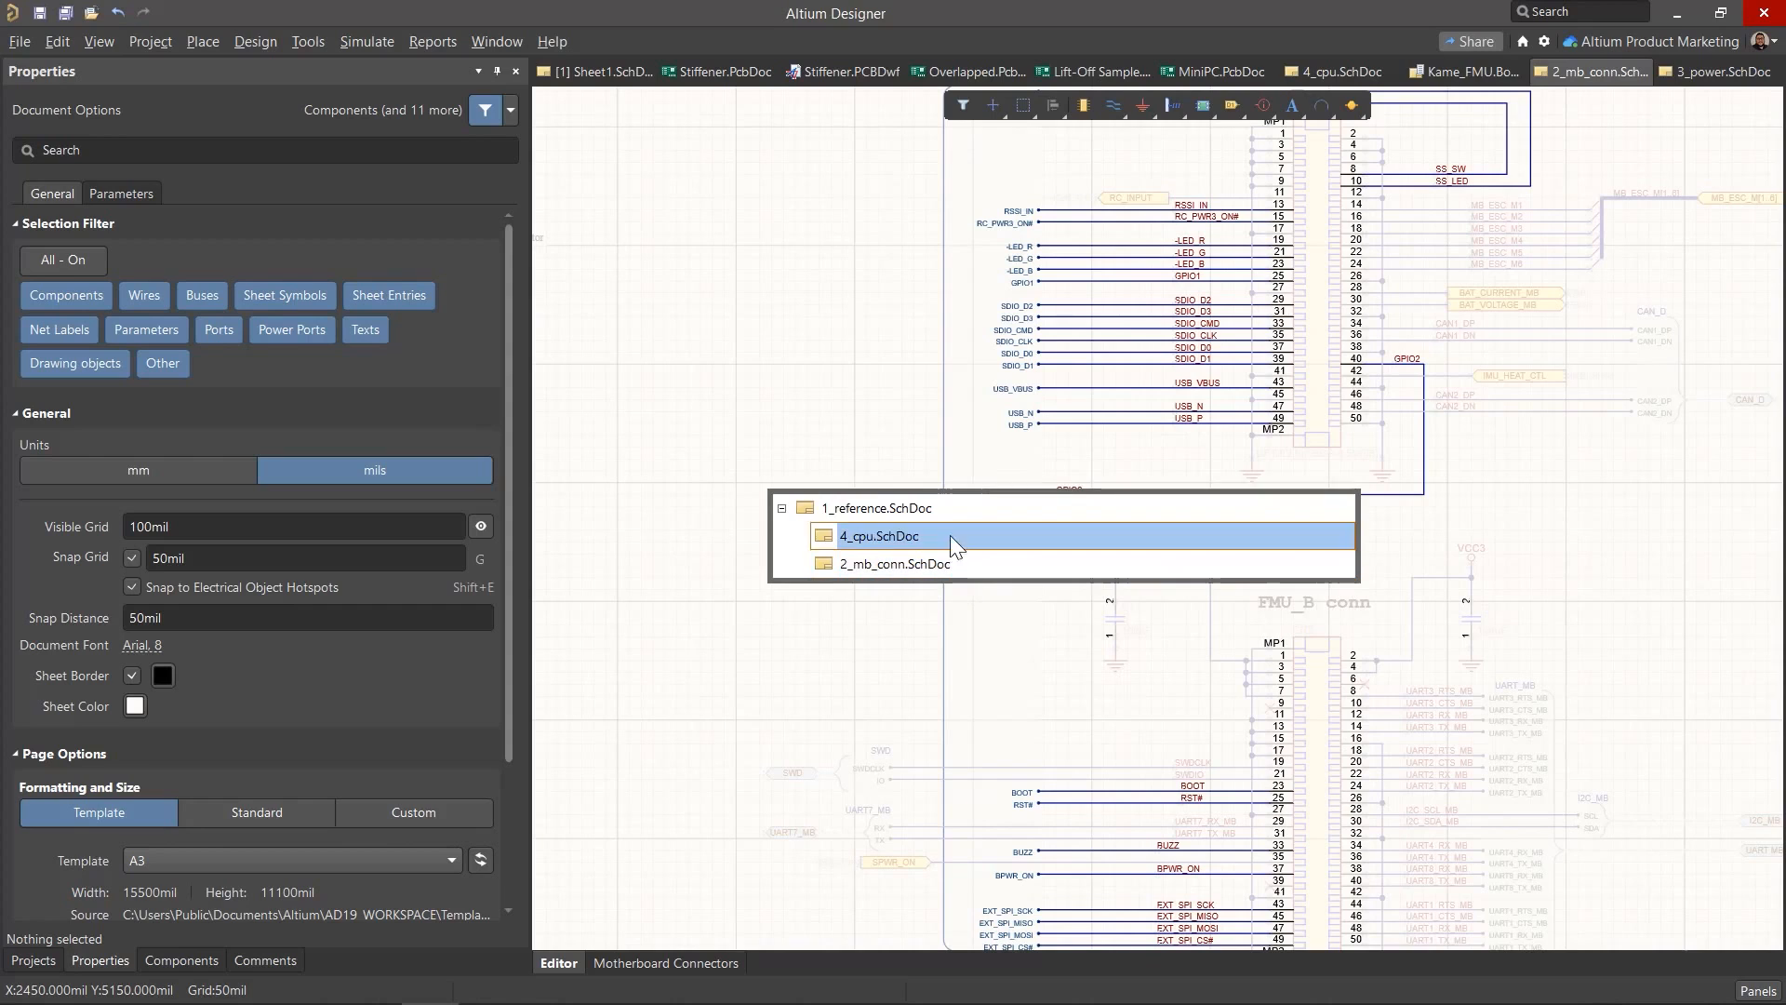
click(796, 344)
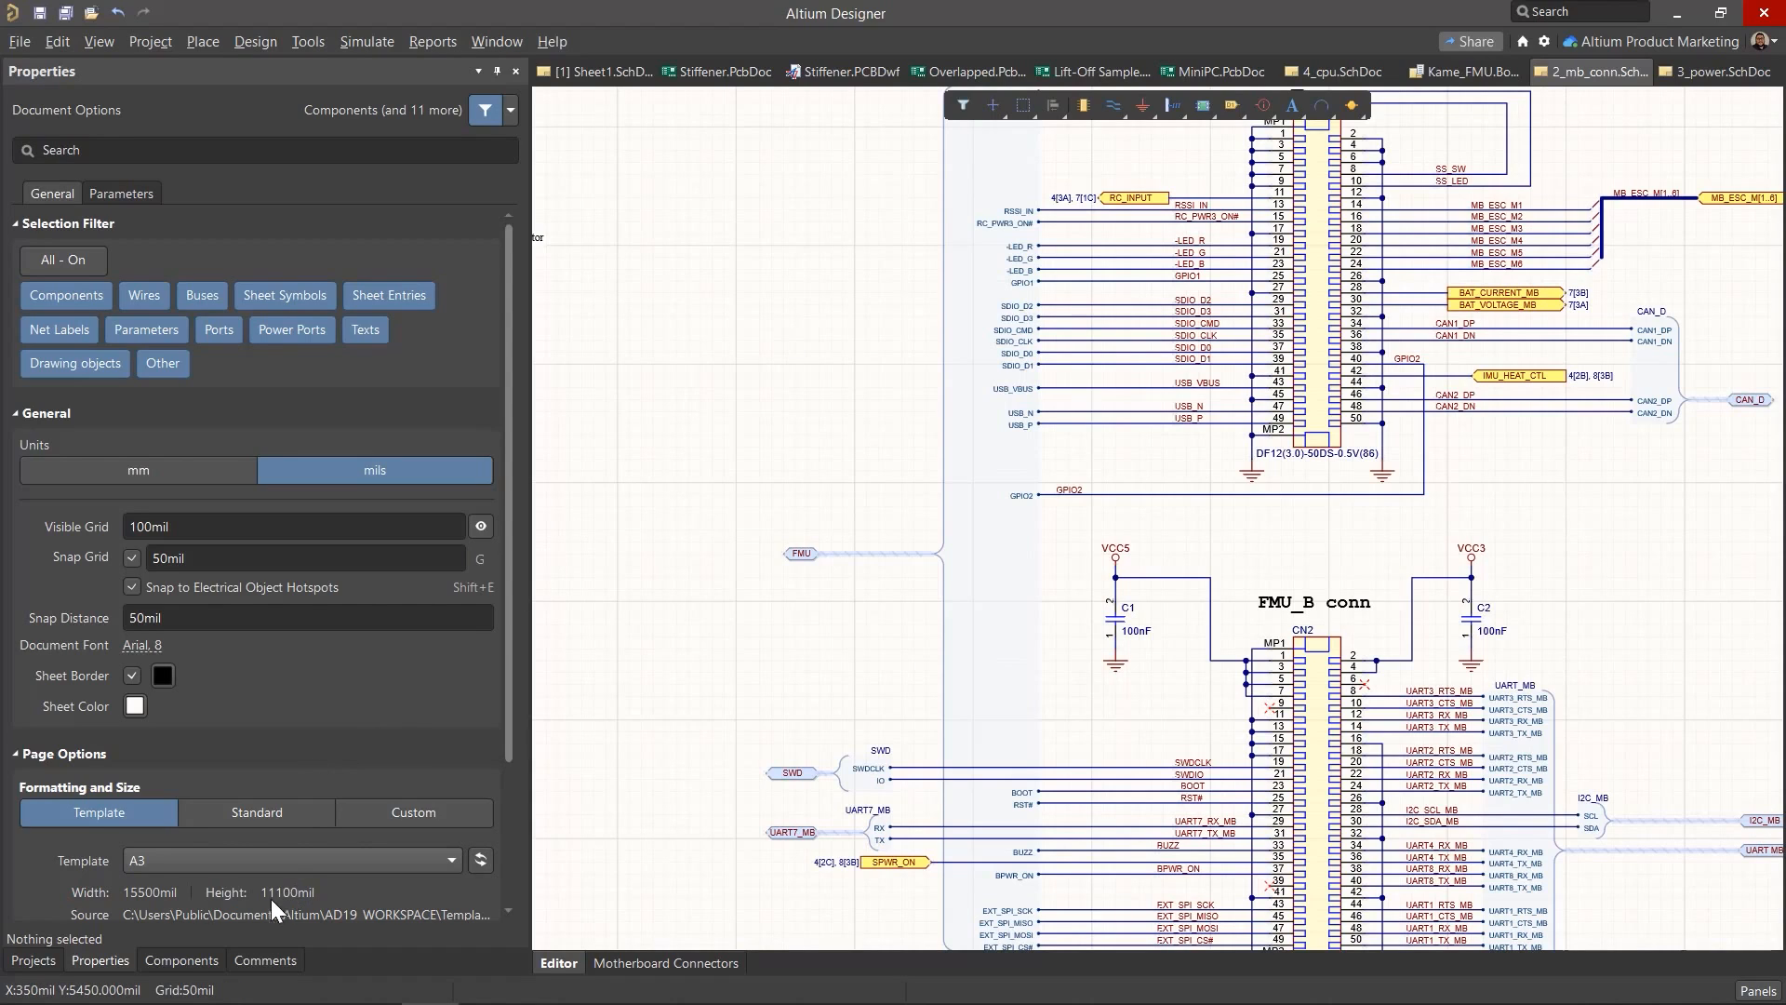
Step: Remove the BAT54 component search filter and place a generic resistor in the empty area above the FMU port
click(183, 964)
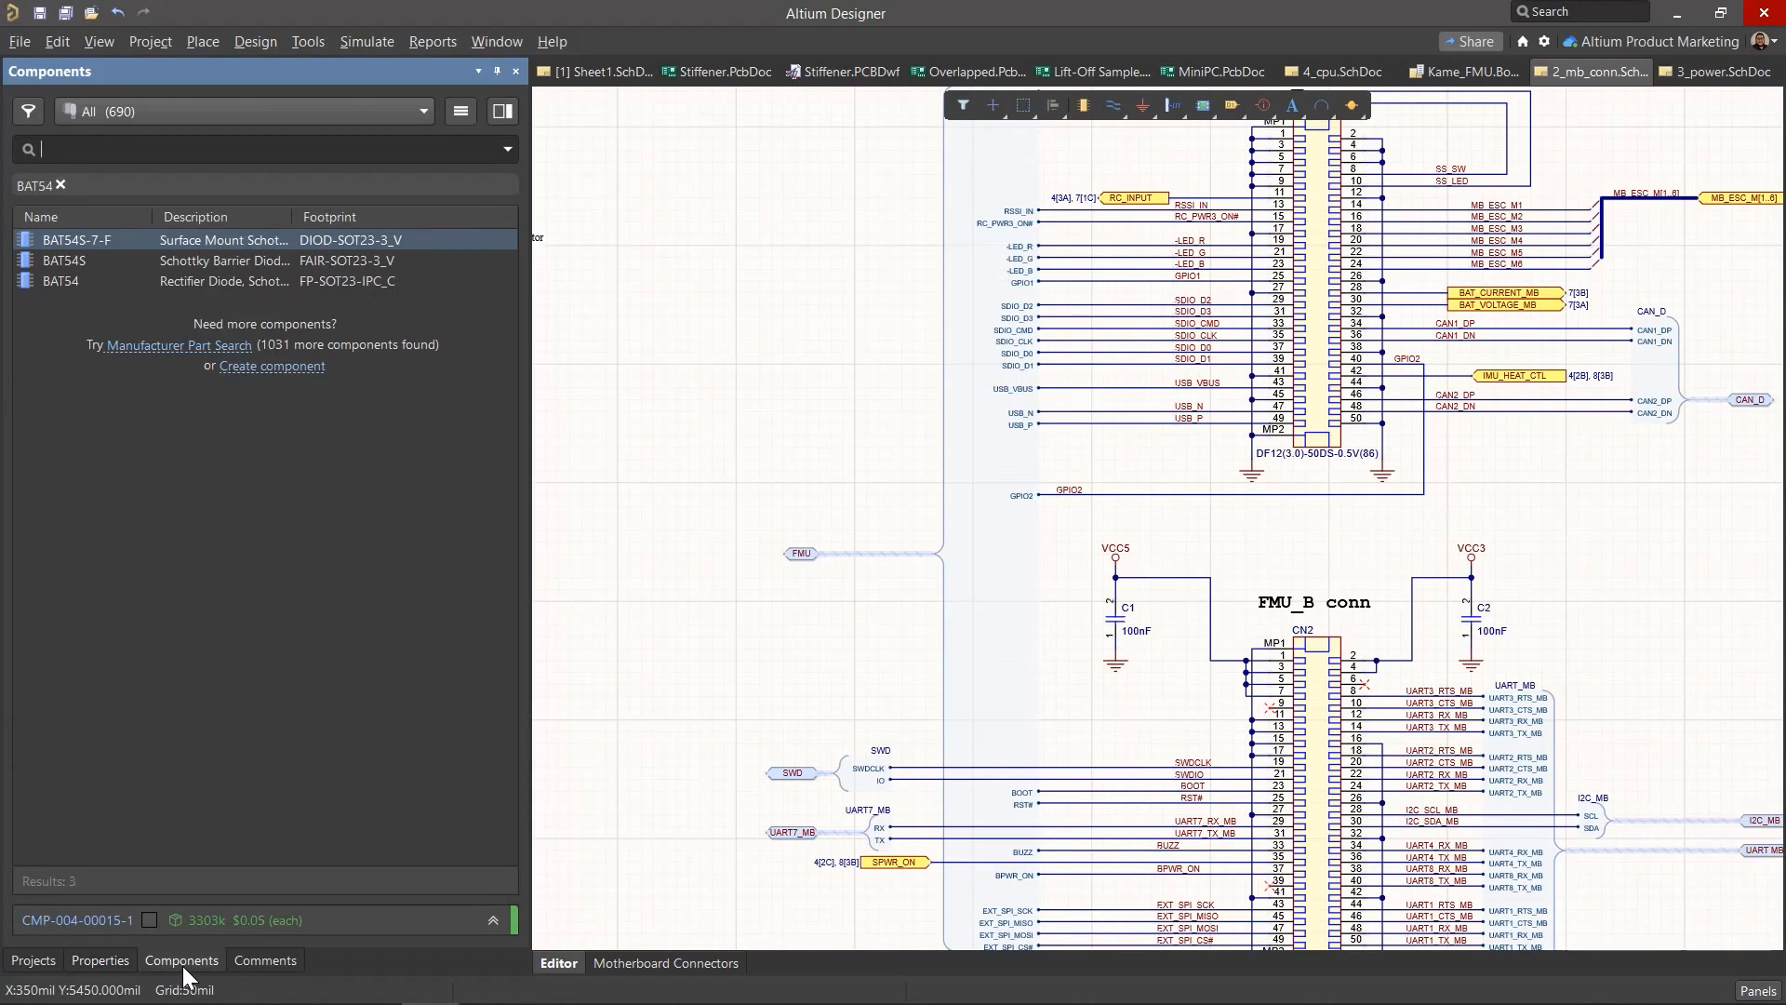
click(60, 185)
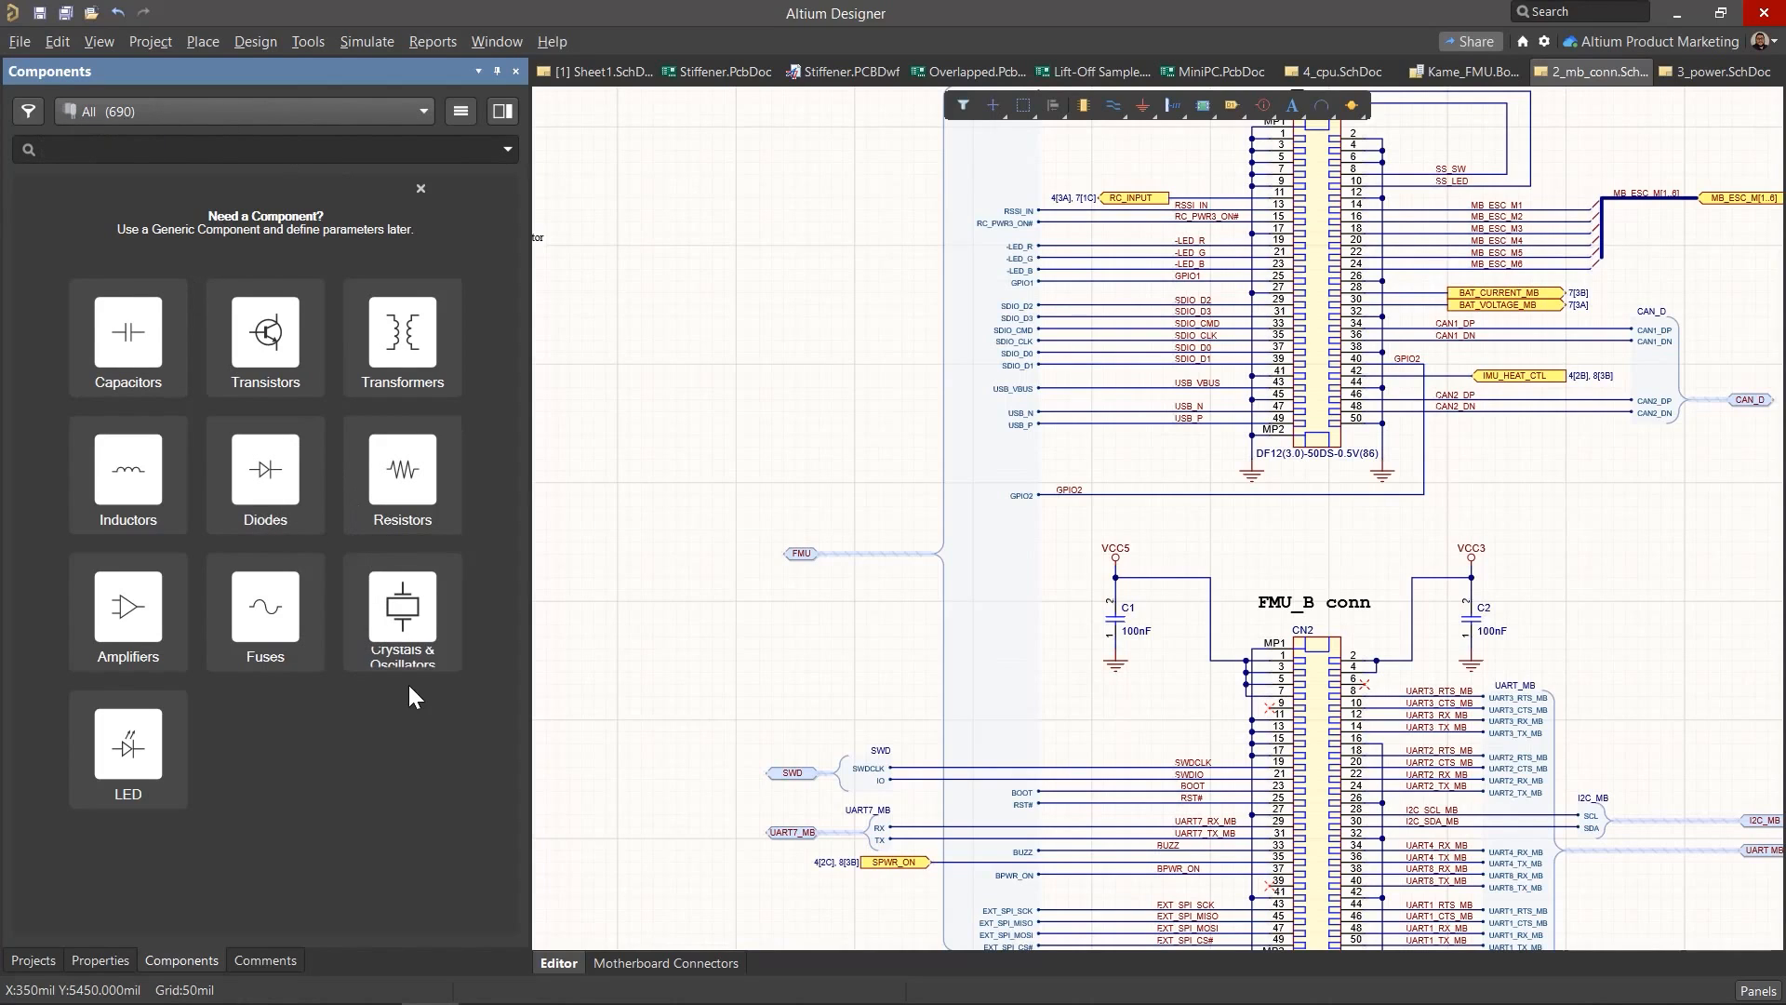
drag(384, 528, 701, 402)
right_click(699, 444)
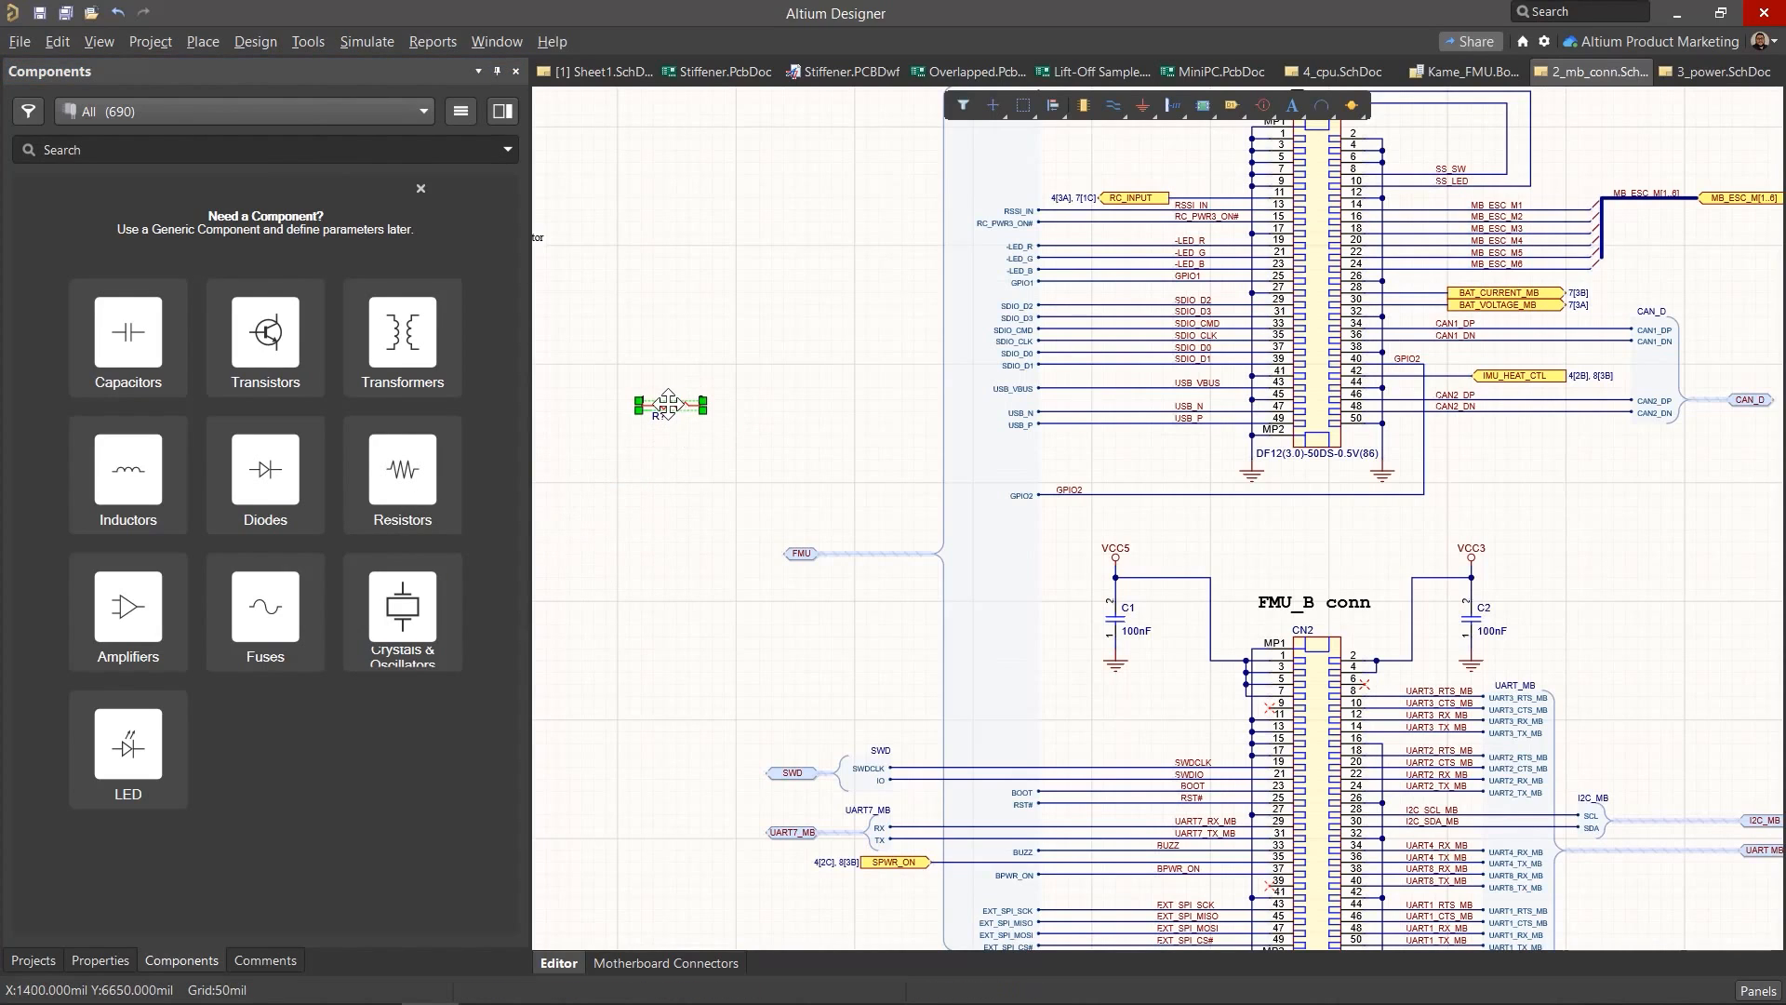
Step: Set the Value parameter of the placed generic resistor to 1kohm
double_click(676, 418)
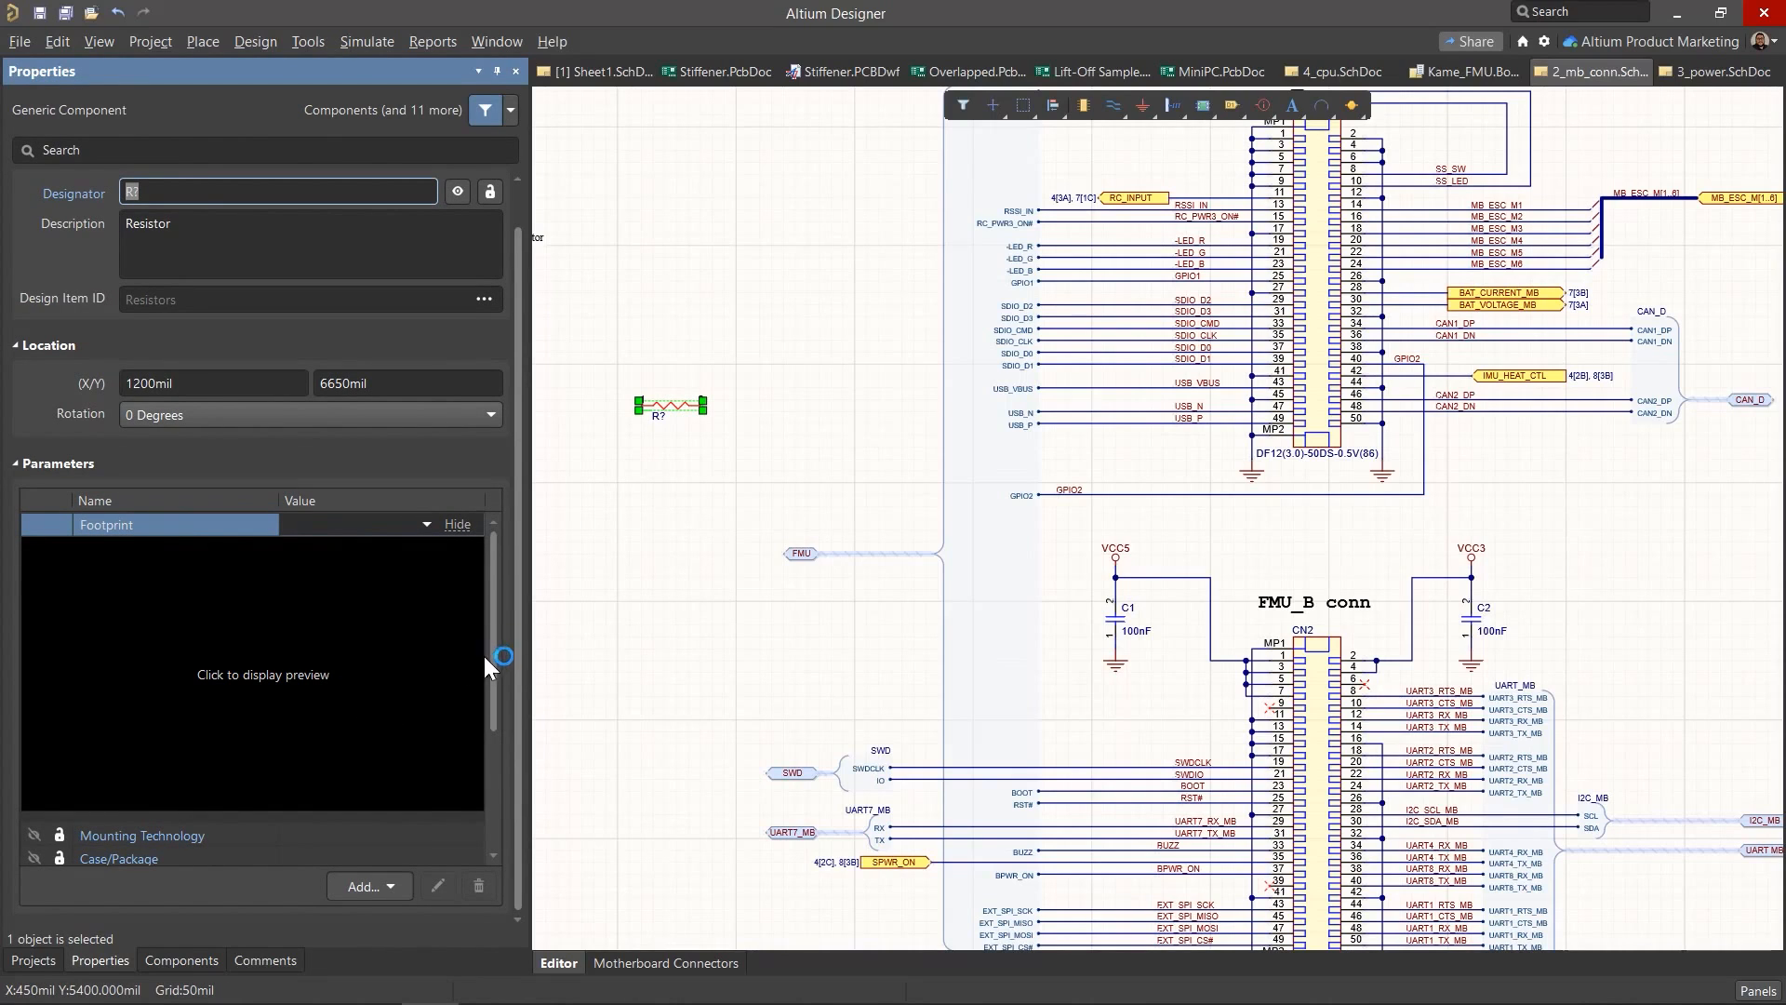
drag(493, 666, 493, 818)
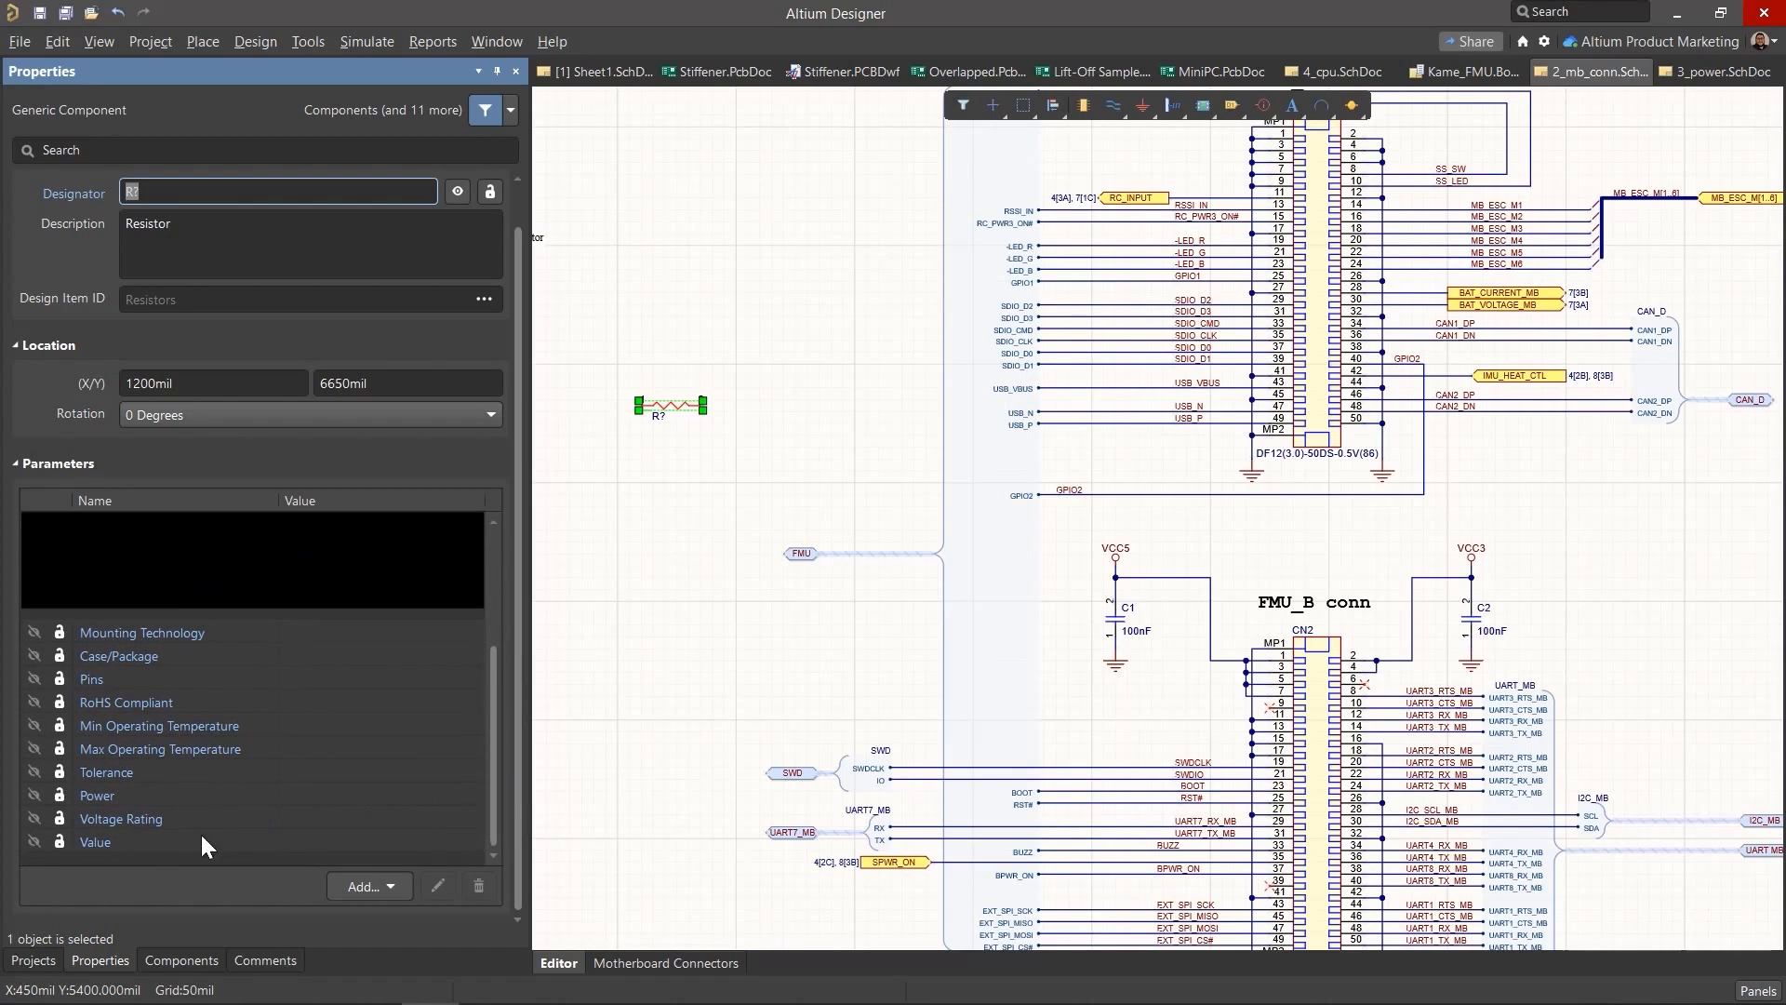
click(322, 845)
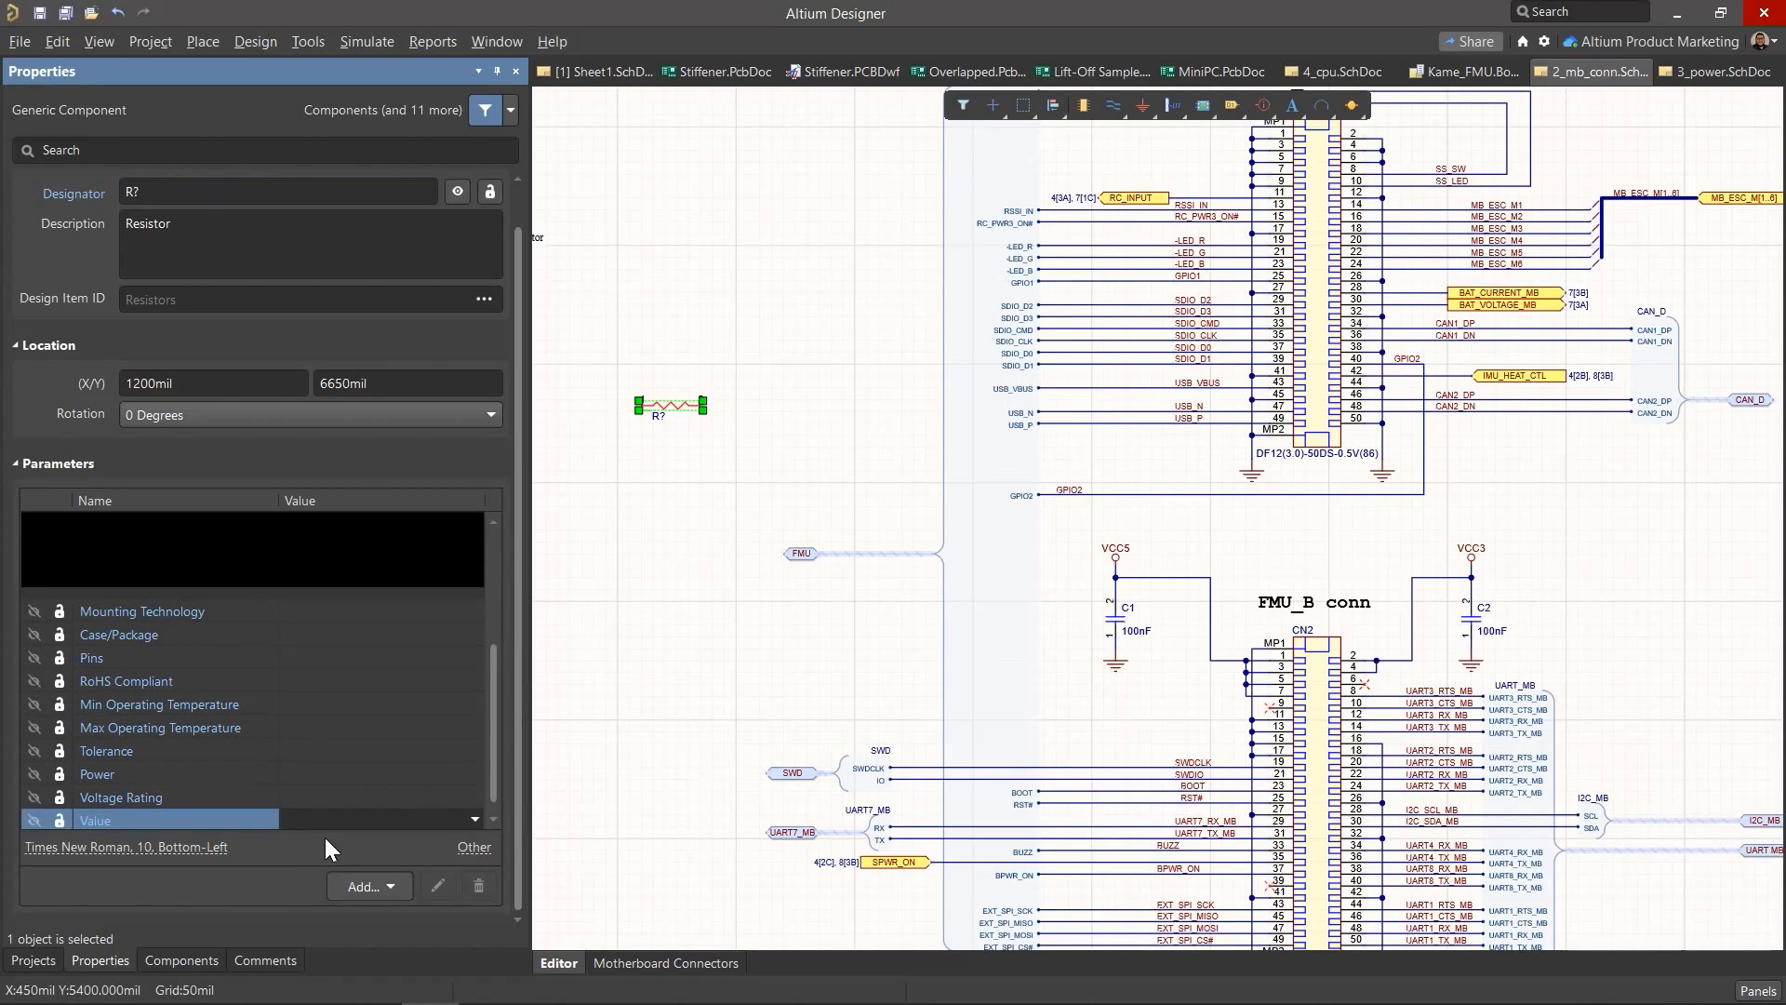
key(Return)
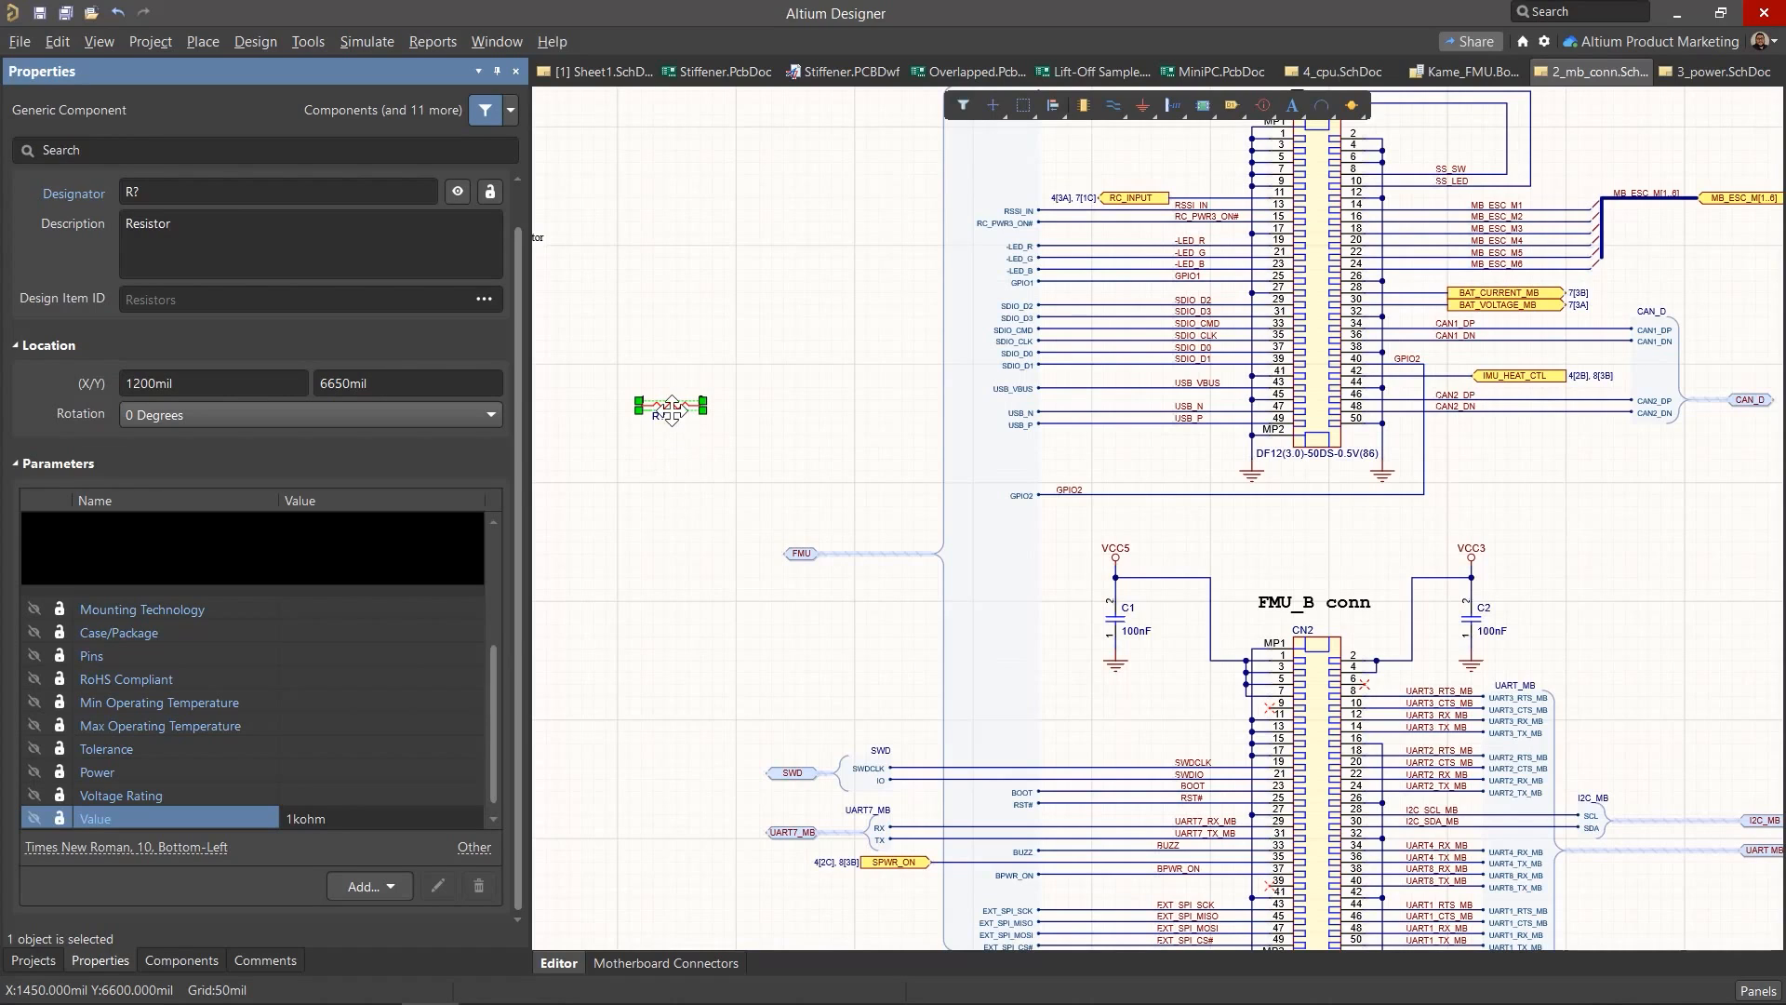
click(676, 435)
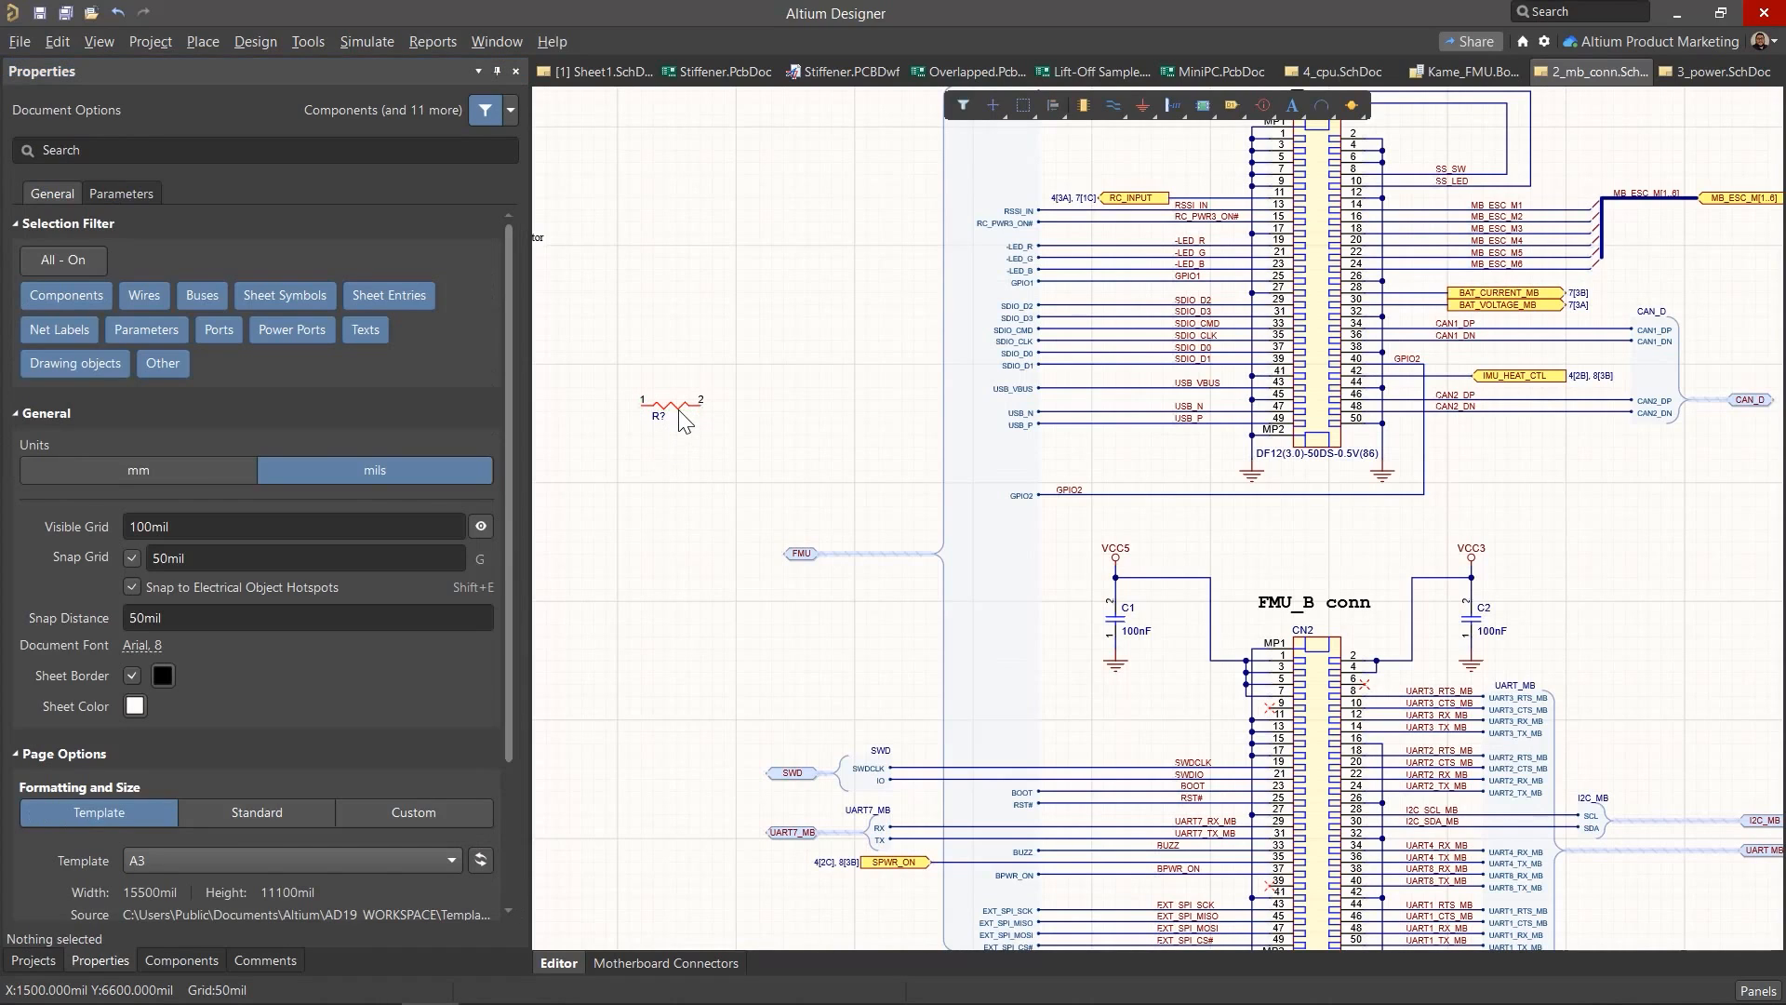
Step: Place three copies of the 1kohm generic resistor in a column below the original
click(676, 409)
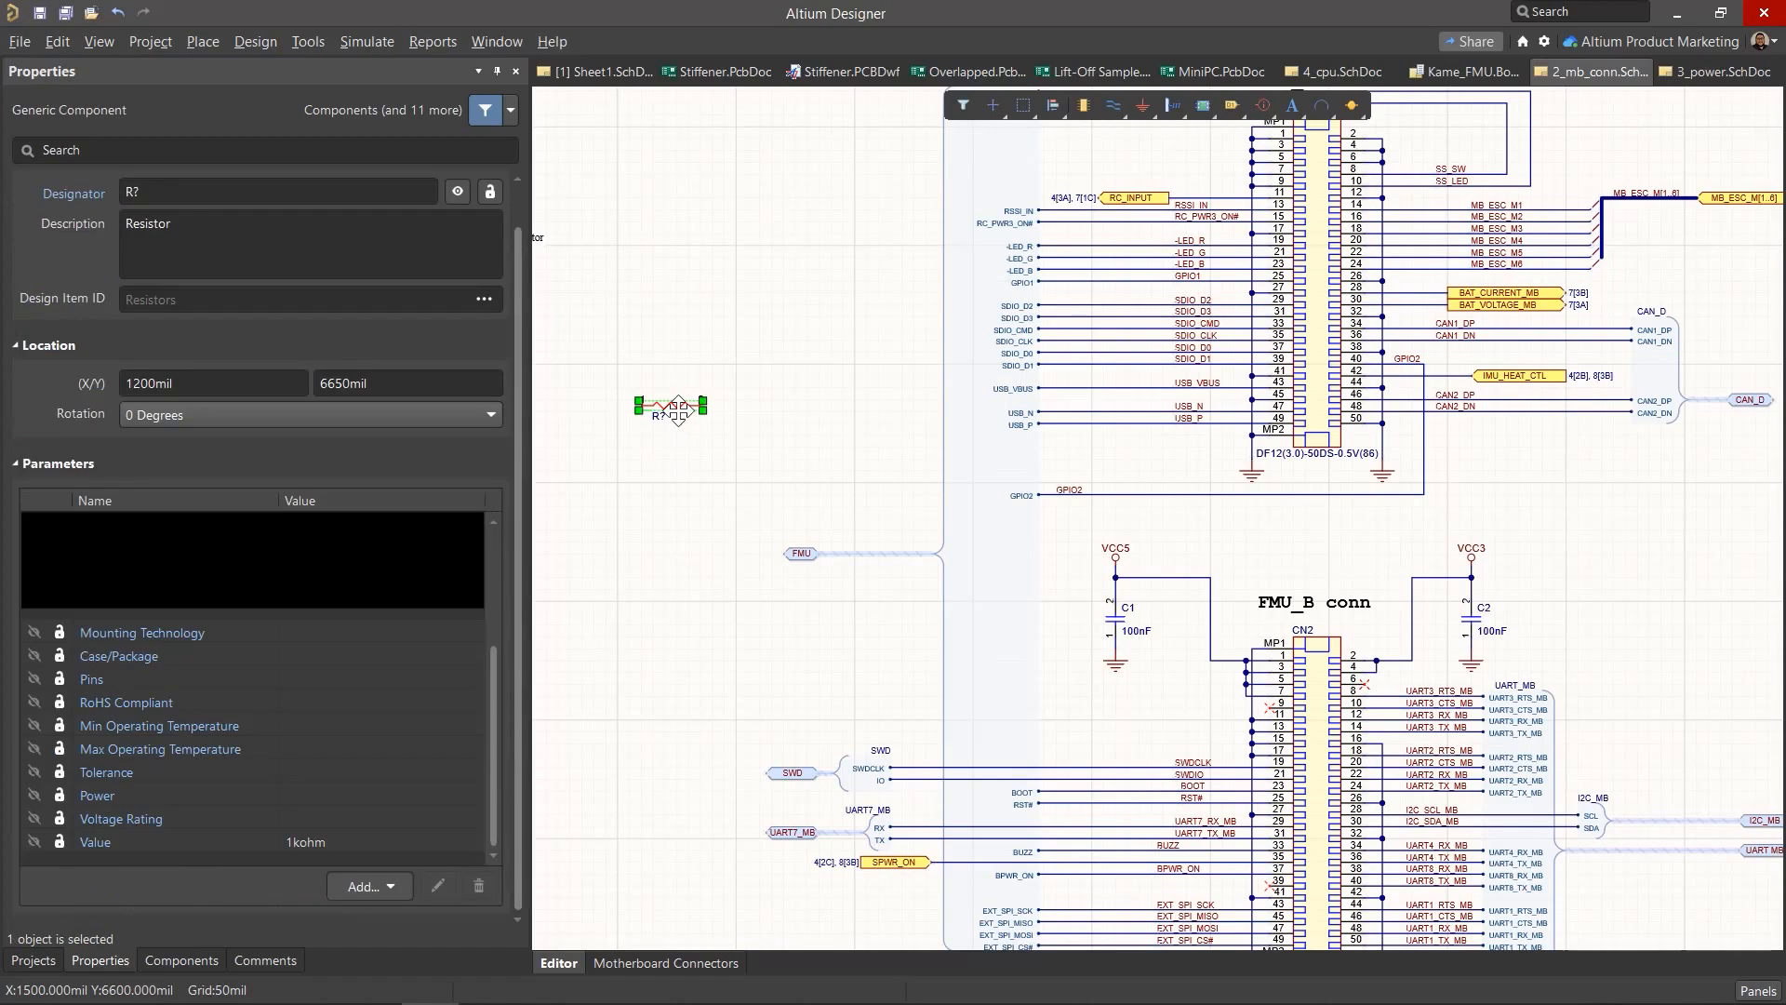
drag(685, 426, 697, 465)
click(699, 452)
click(694, 502)
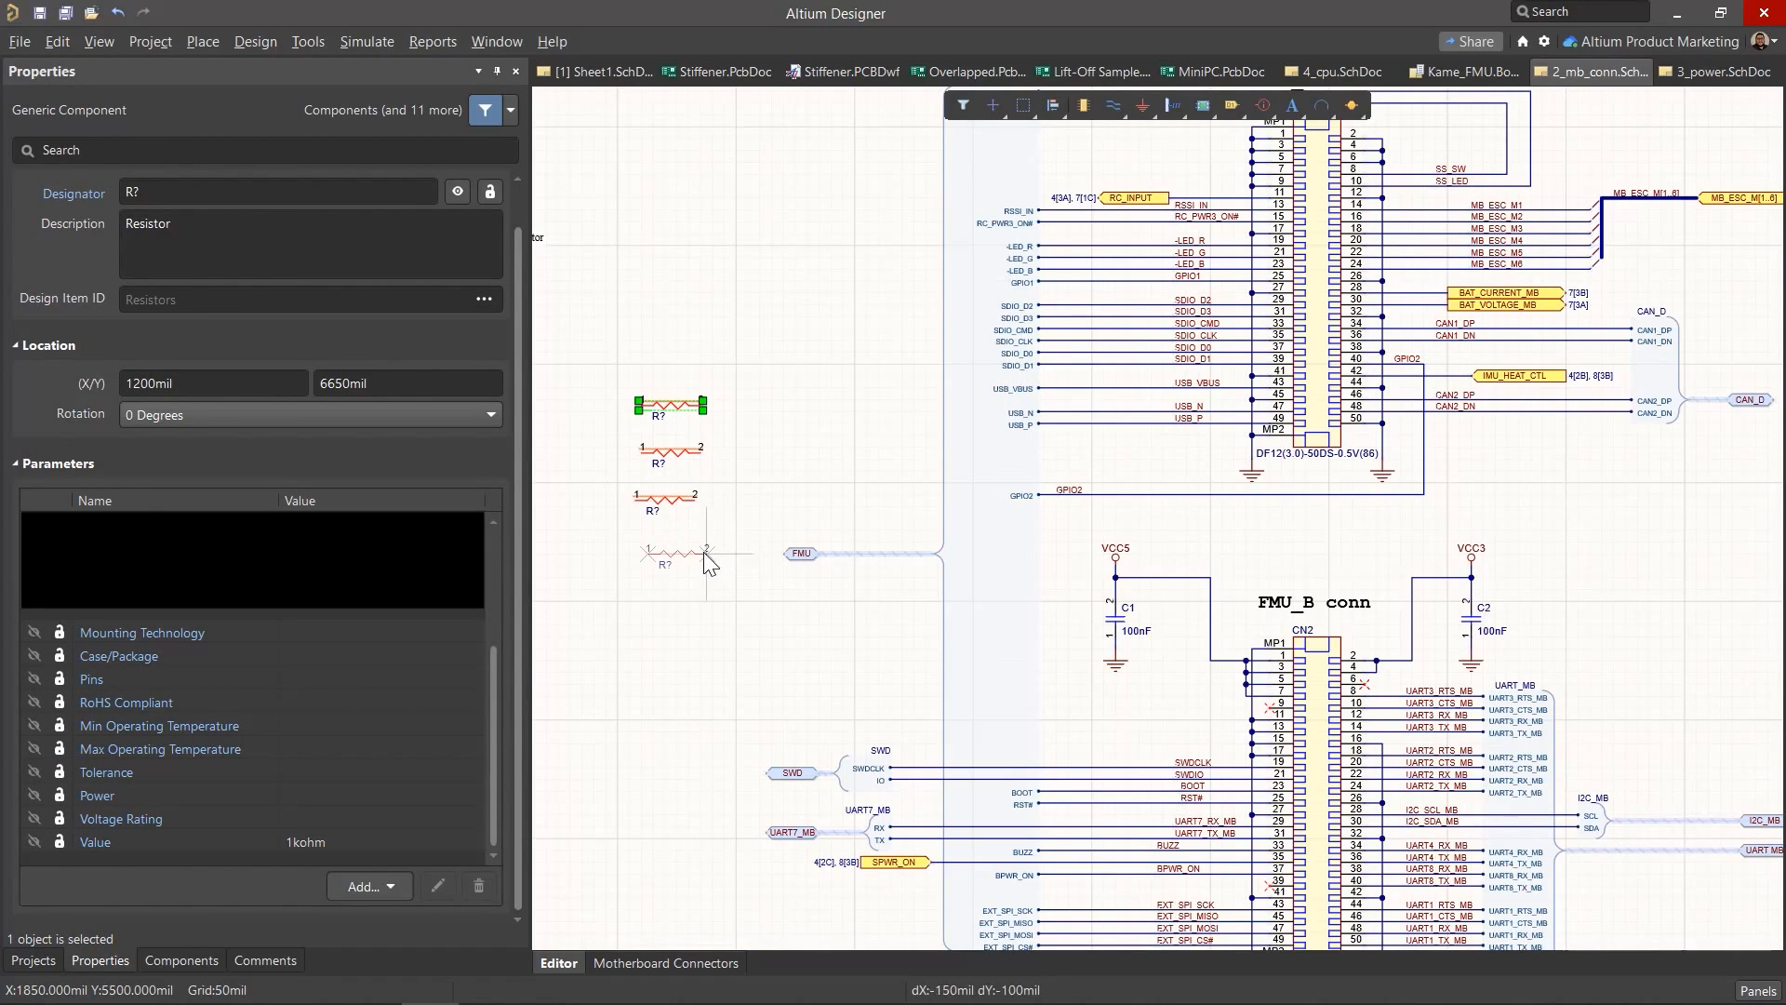
click(702, 558)
right_click(704, 559)
right_click(707, 562)
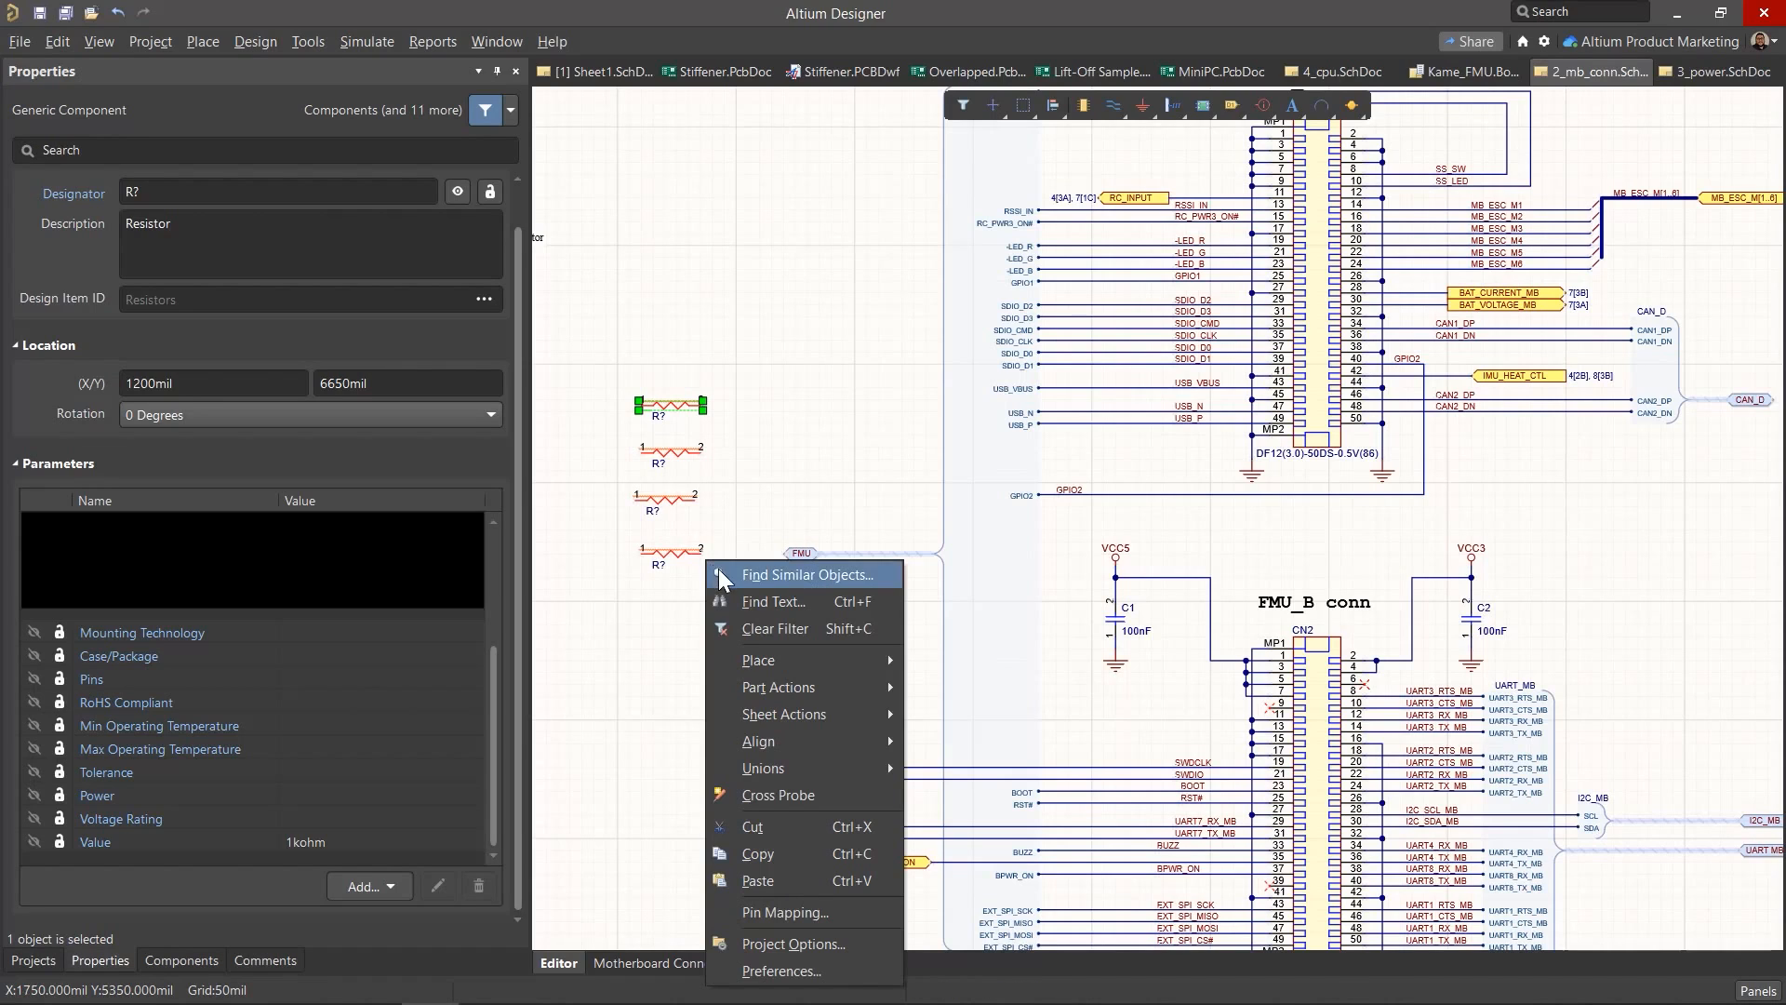
click(728, 511)
click(728, 511)
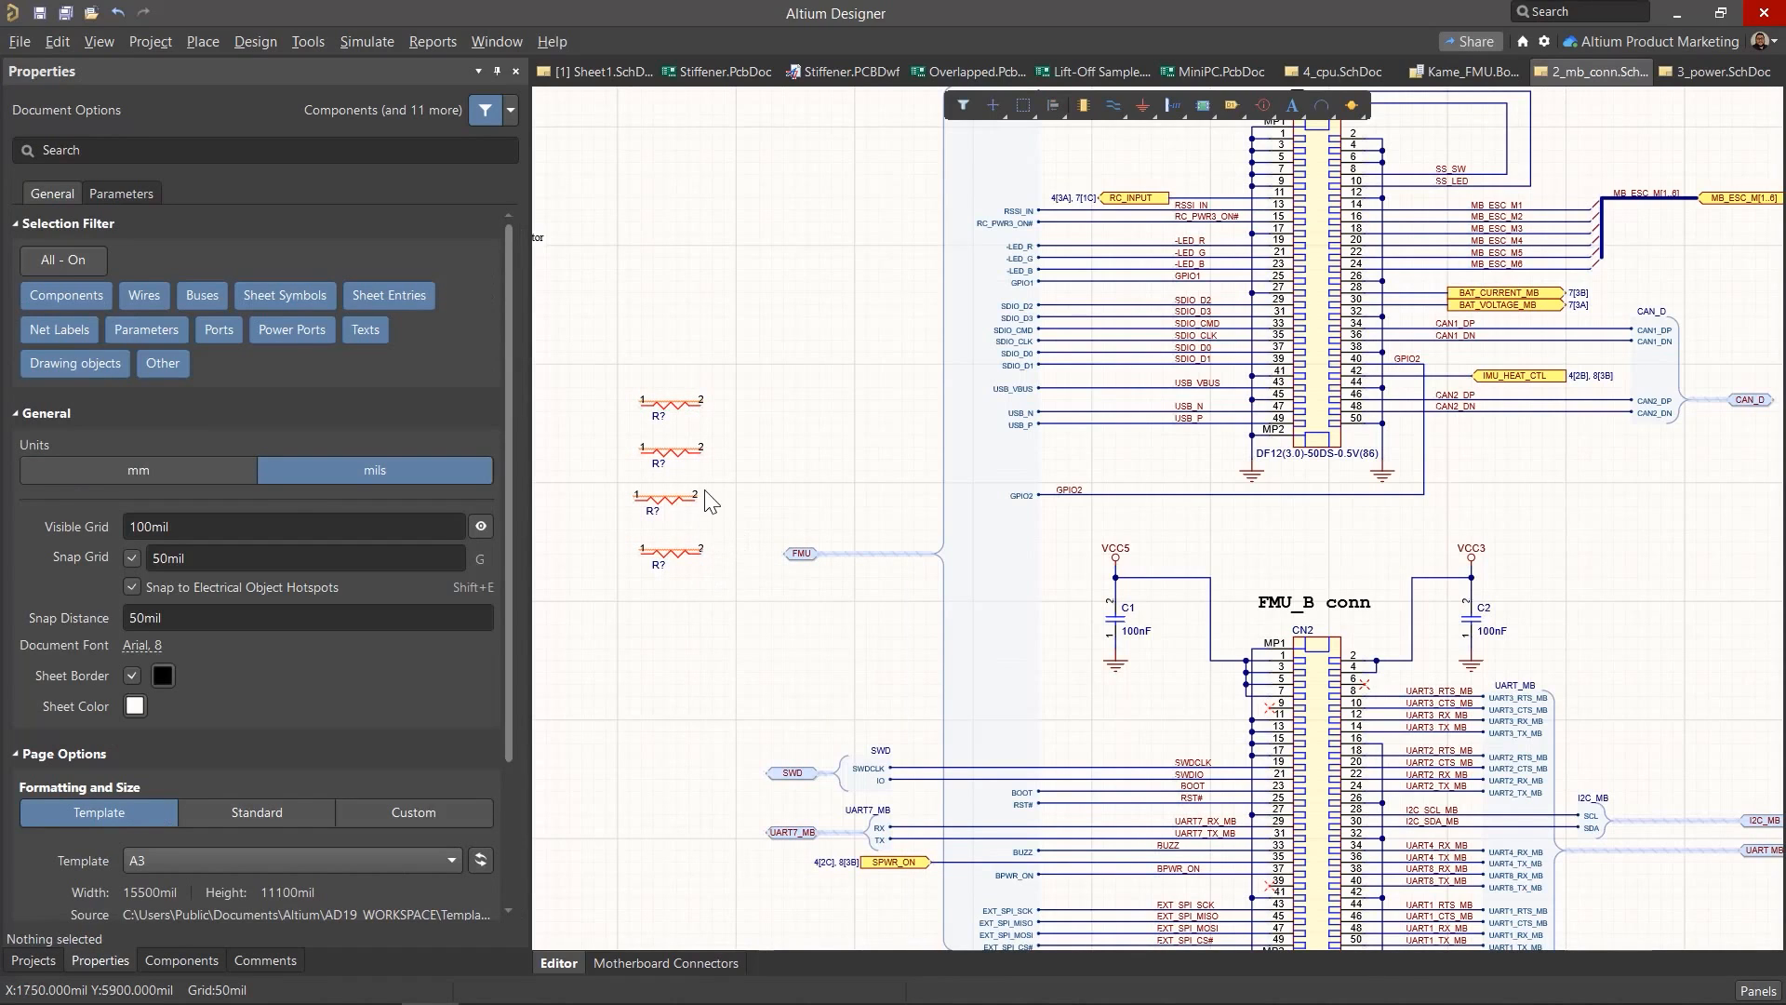
Step: Select the four generic resistors and annotate the schematics quietly, accepting the designator changes
drag(718, 607, 611, 337)
click(308, 42)
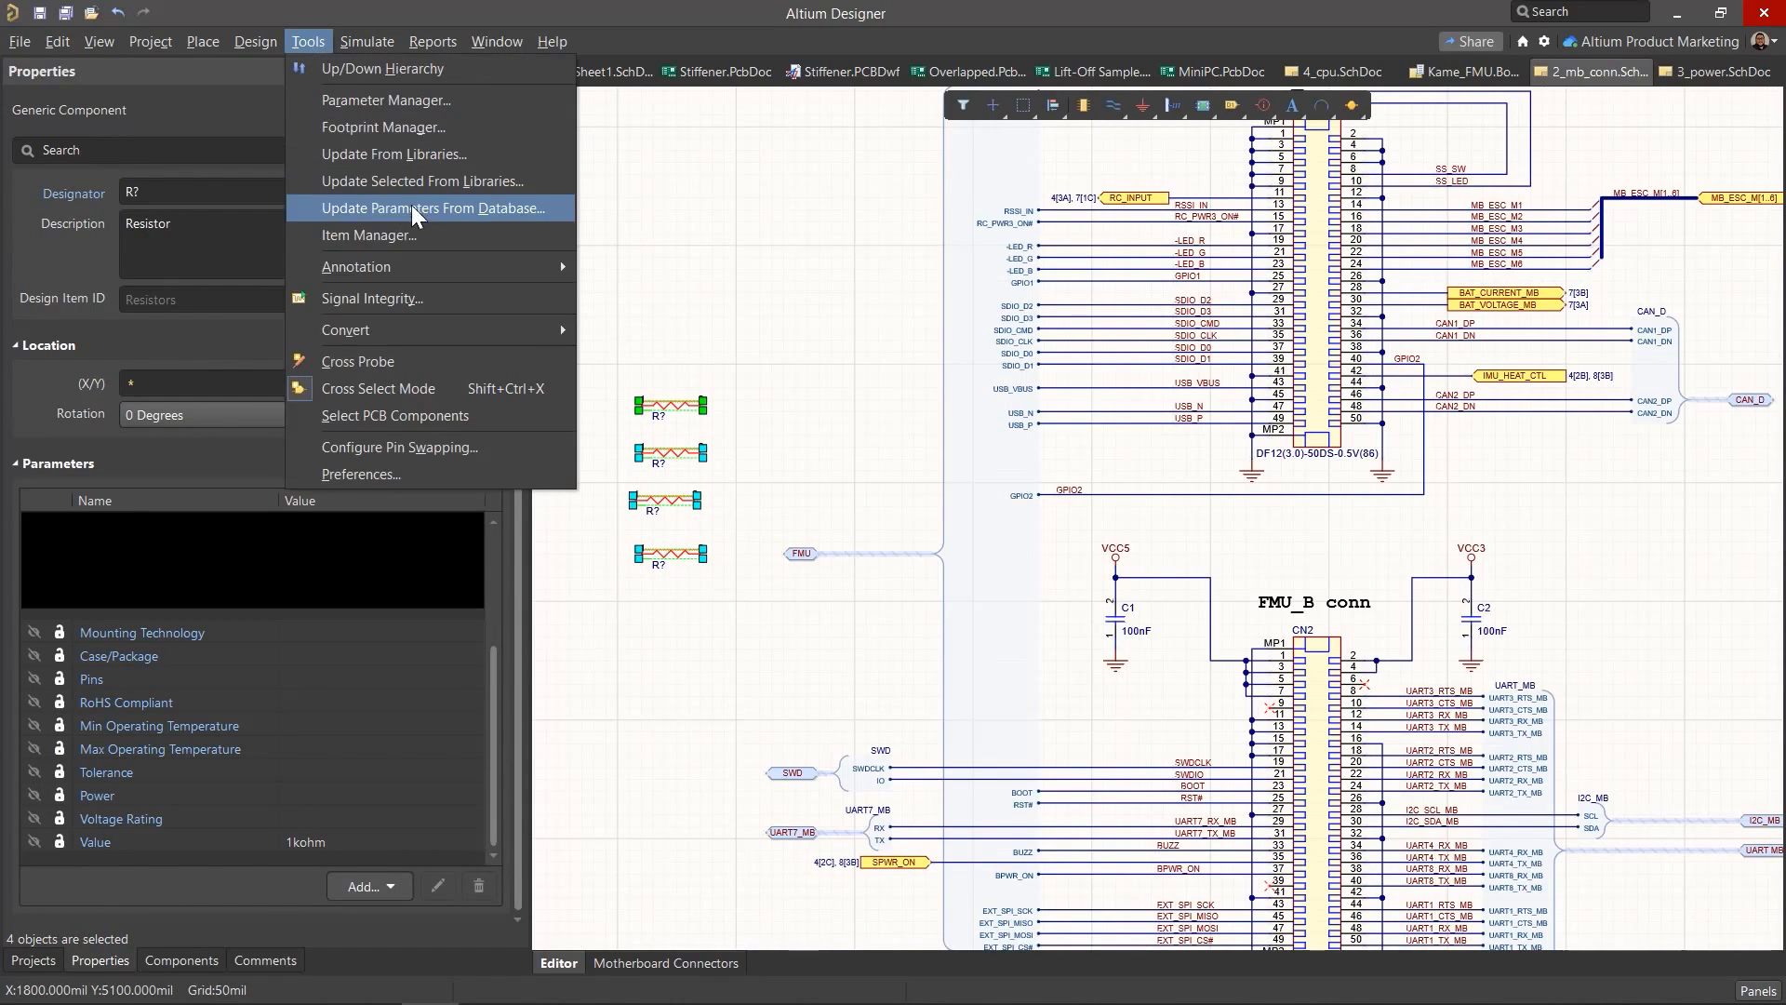
mouse_move(491, 268)
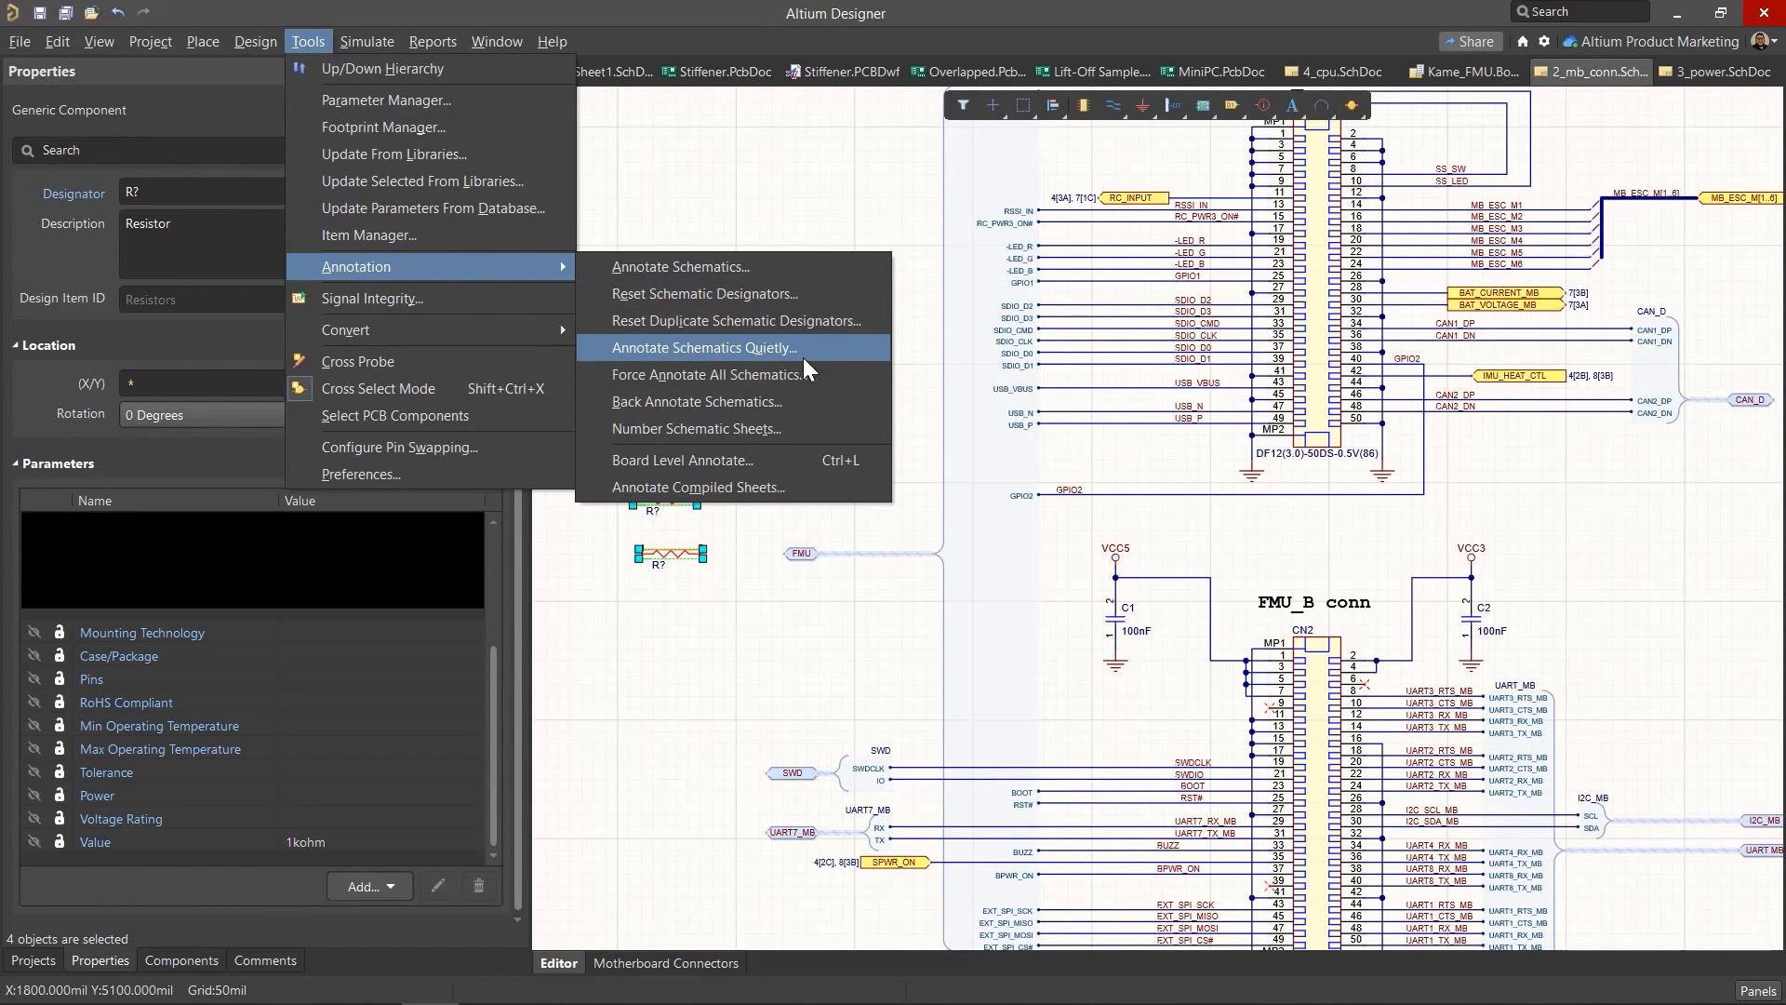
click(836, 356)
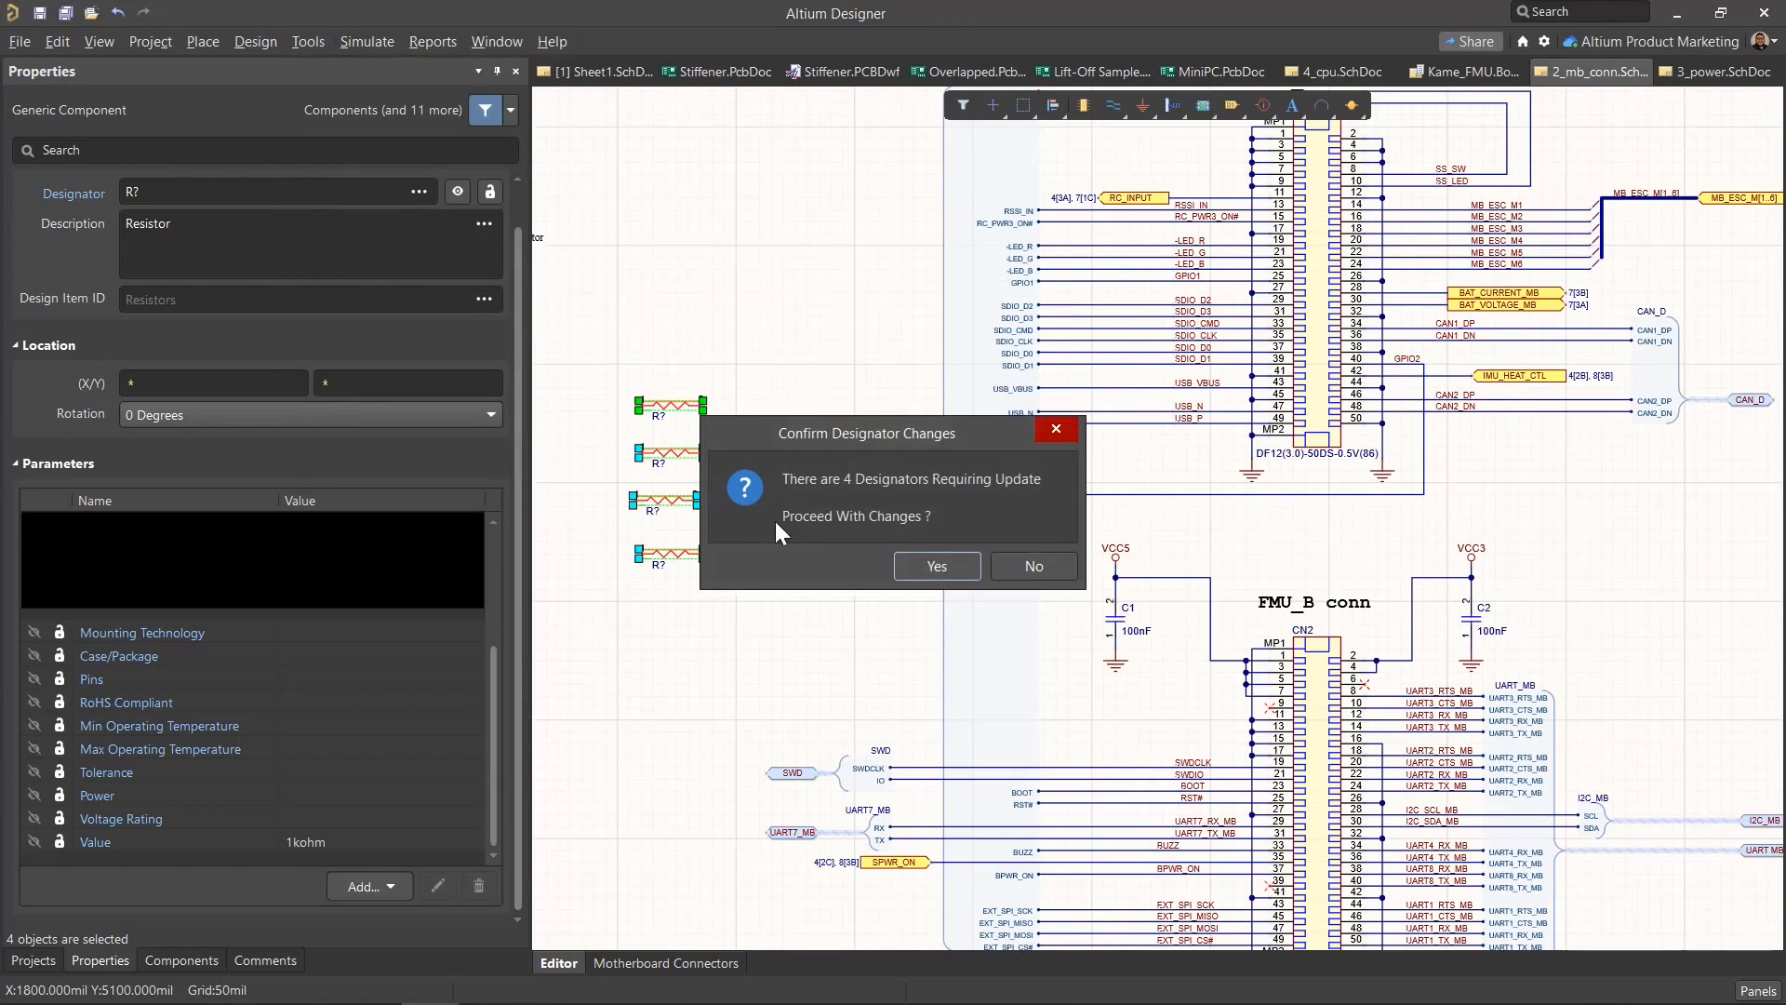
click(917, 562)
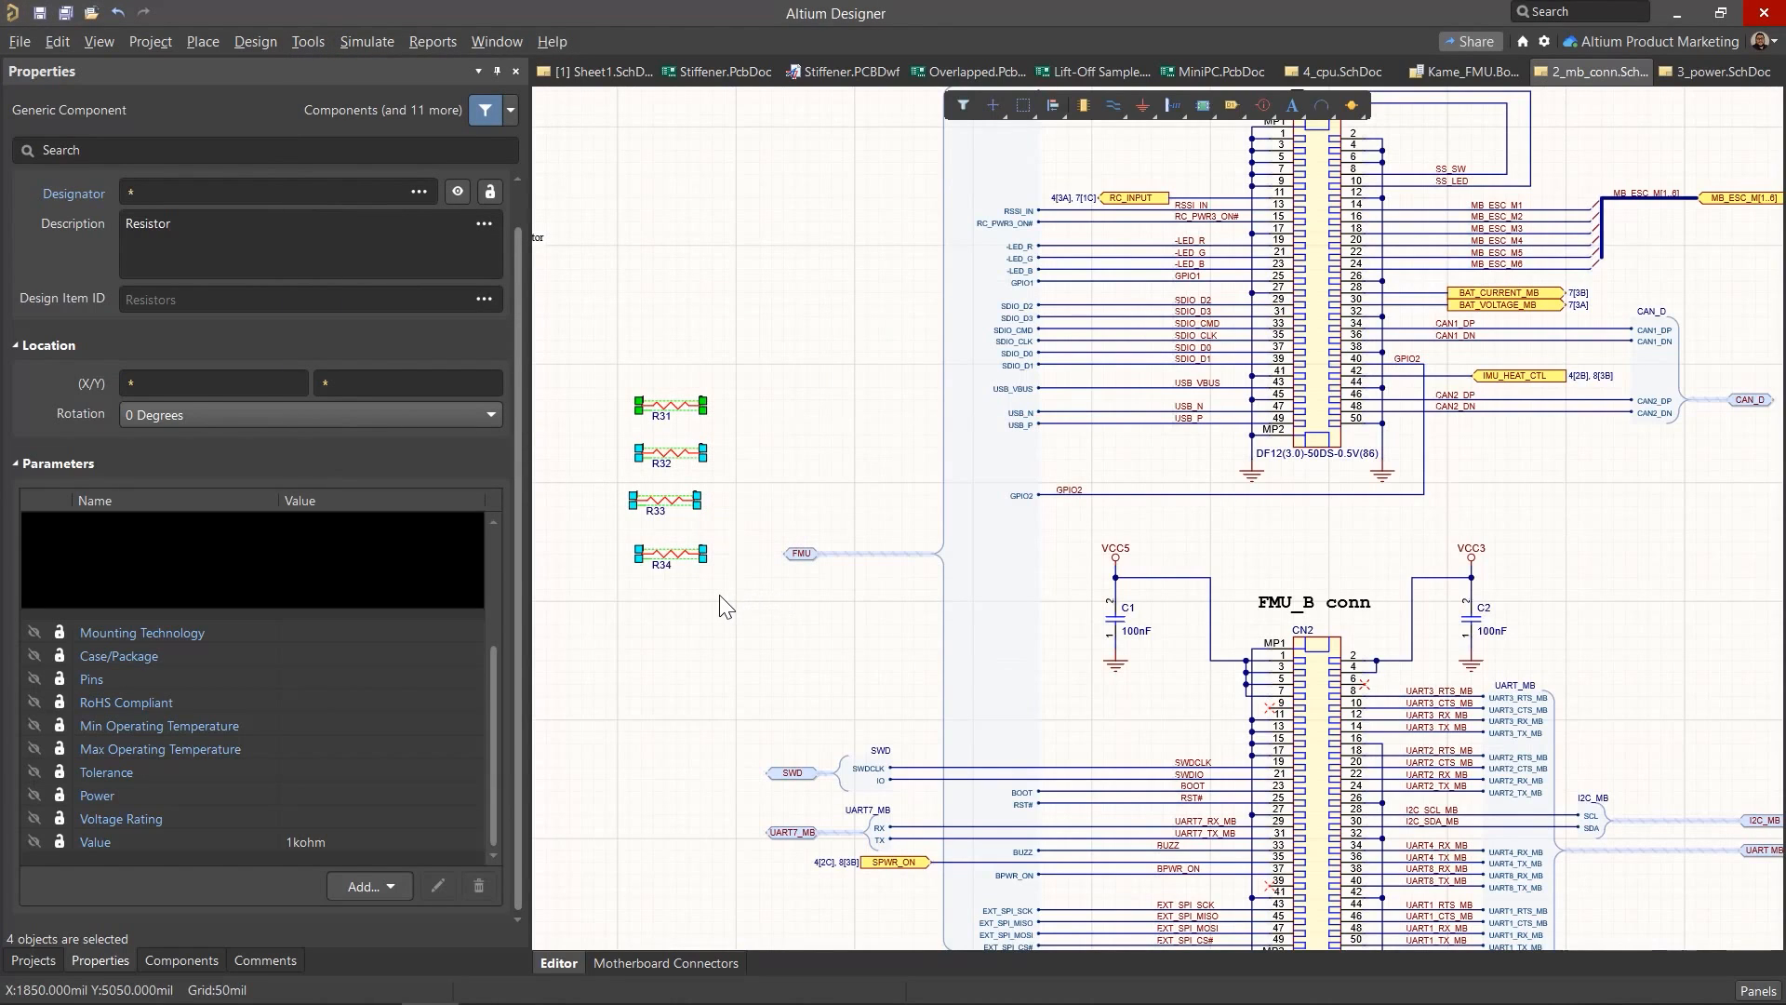
key(alt)
ctrl+scroll(754, 510, up, 1)
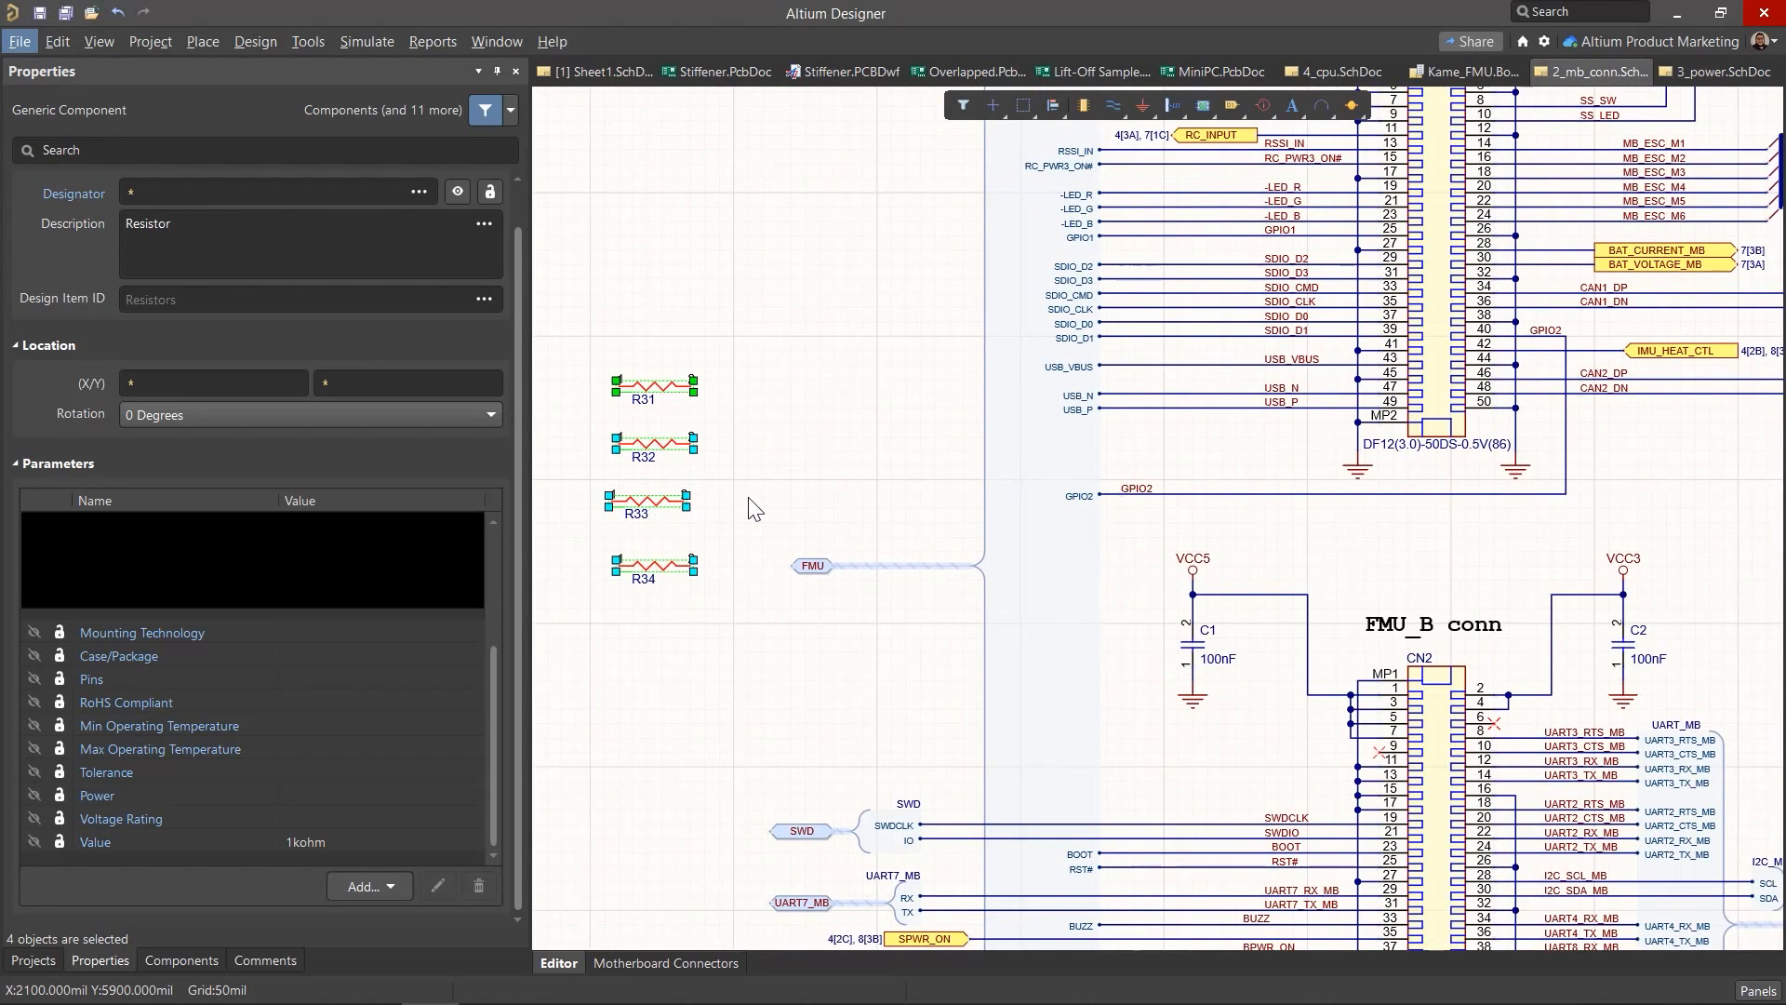
click(743, 473)
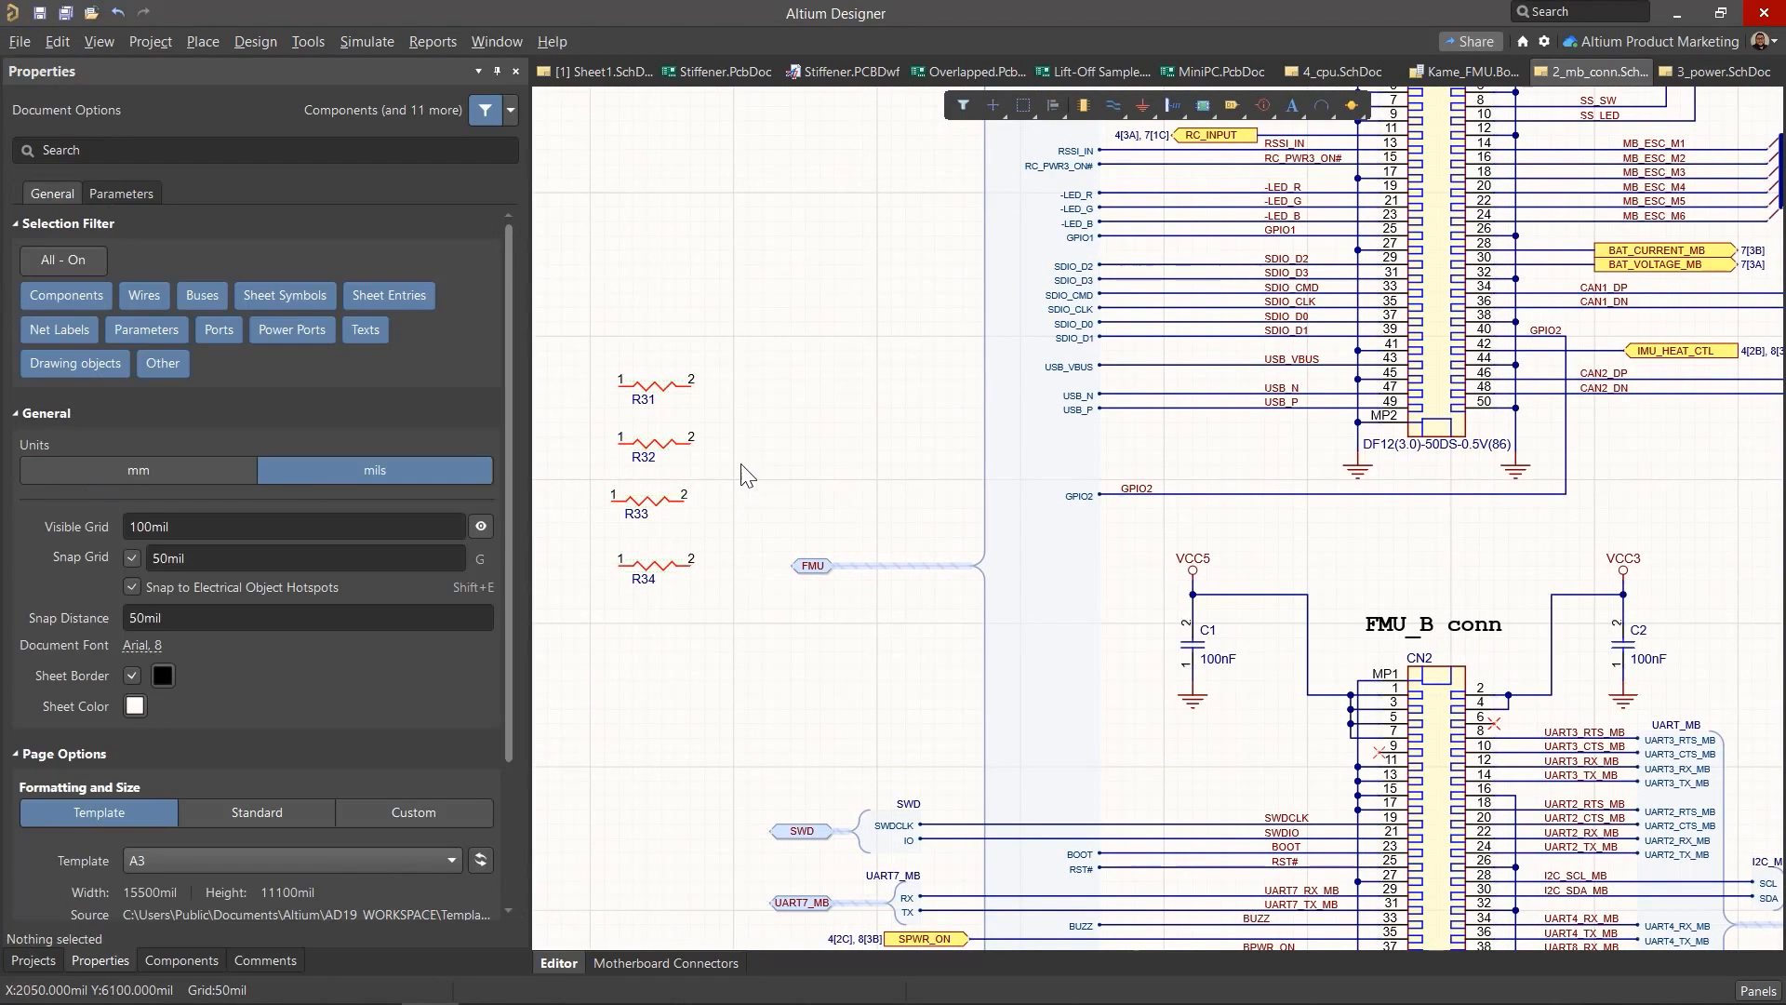
click(673, 403)
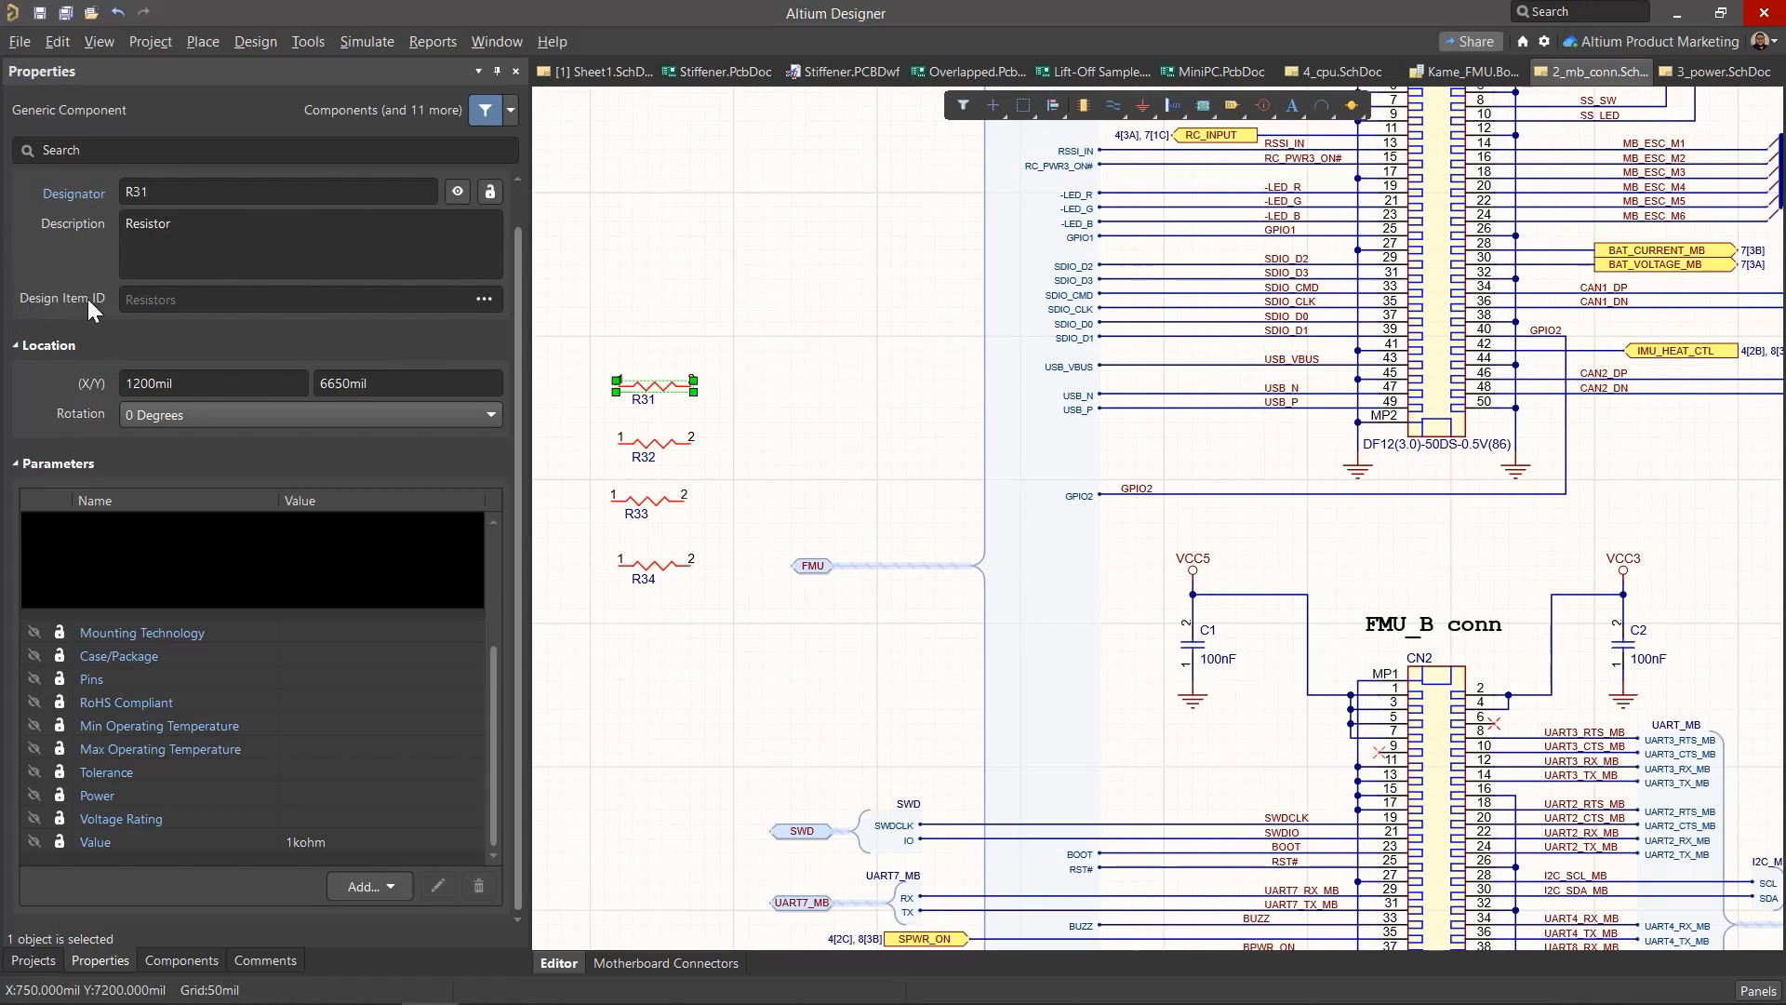
click(489, 304)
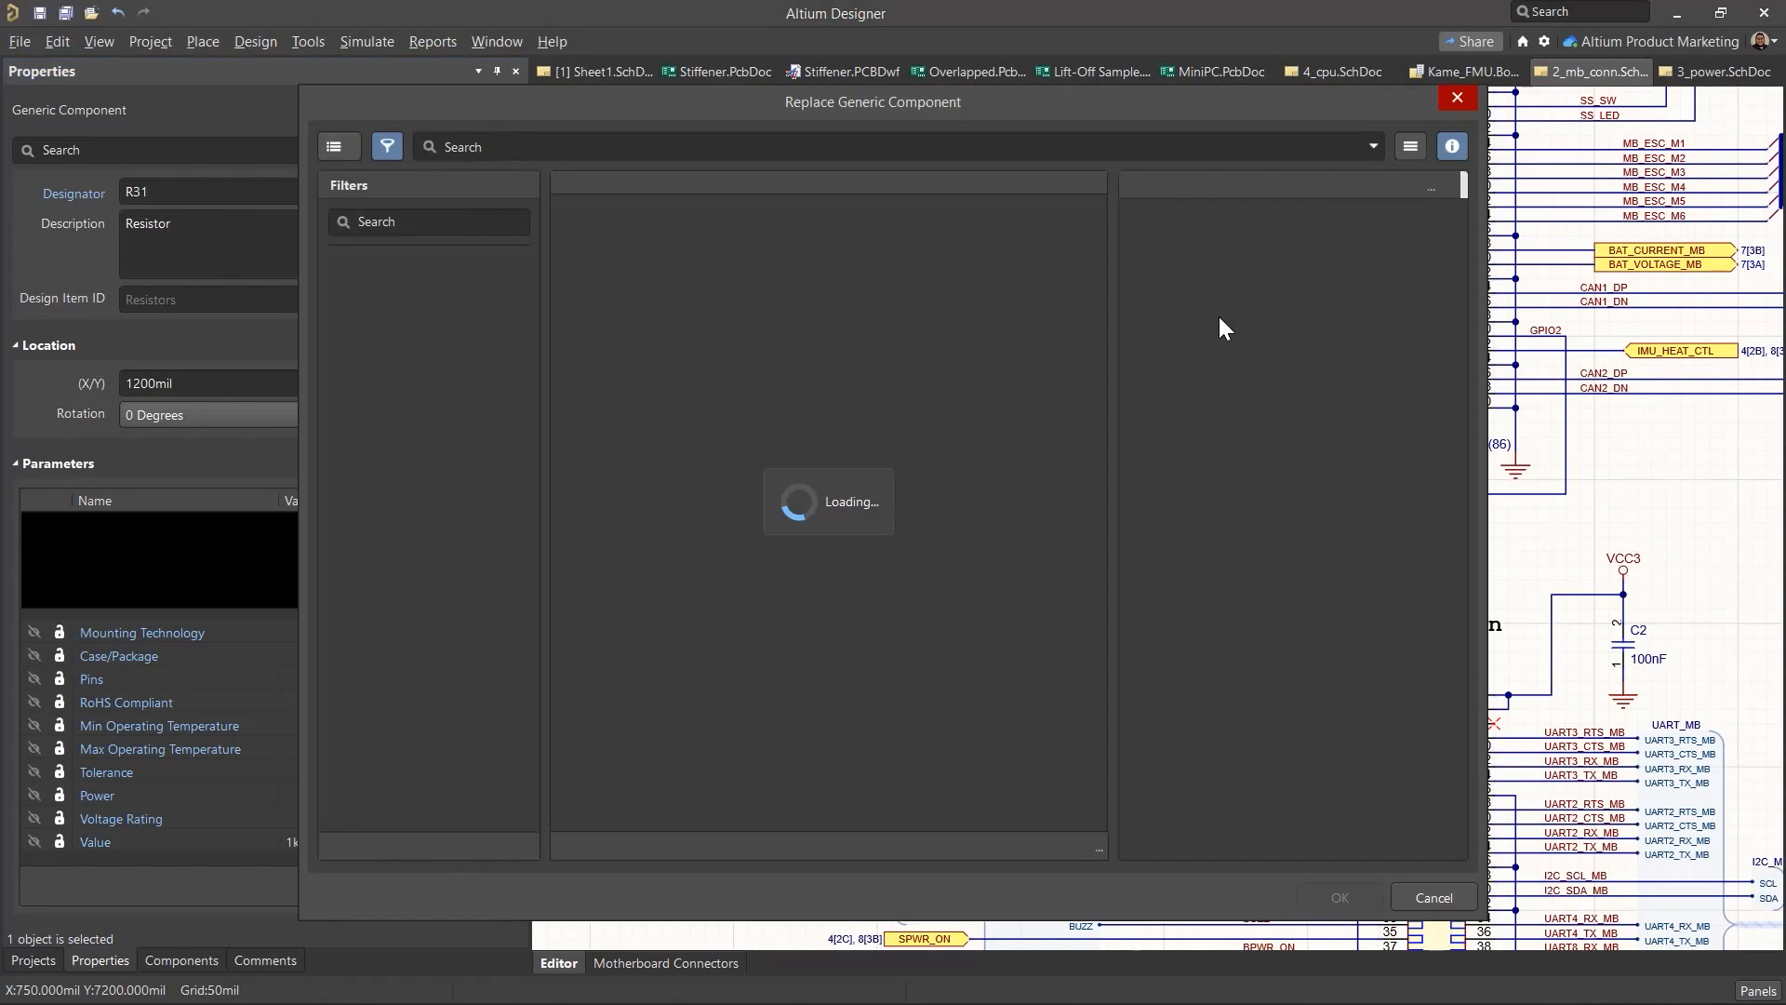
click(1457, 97)
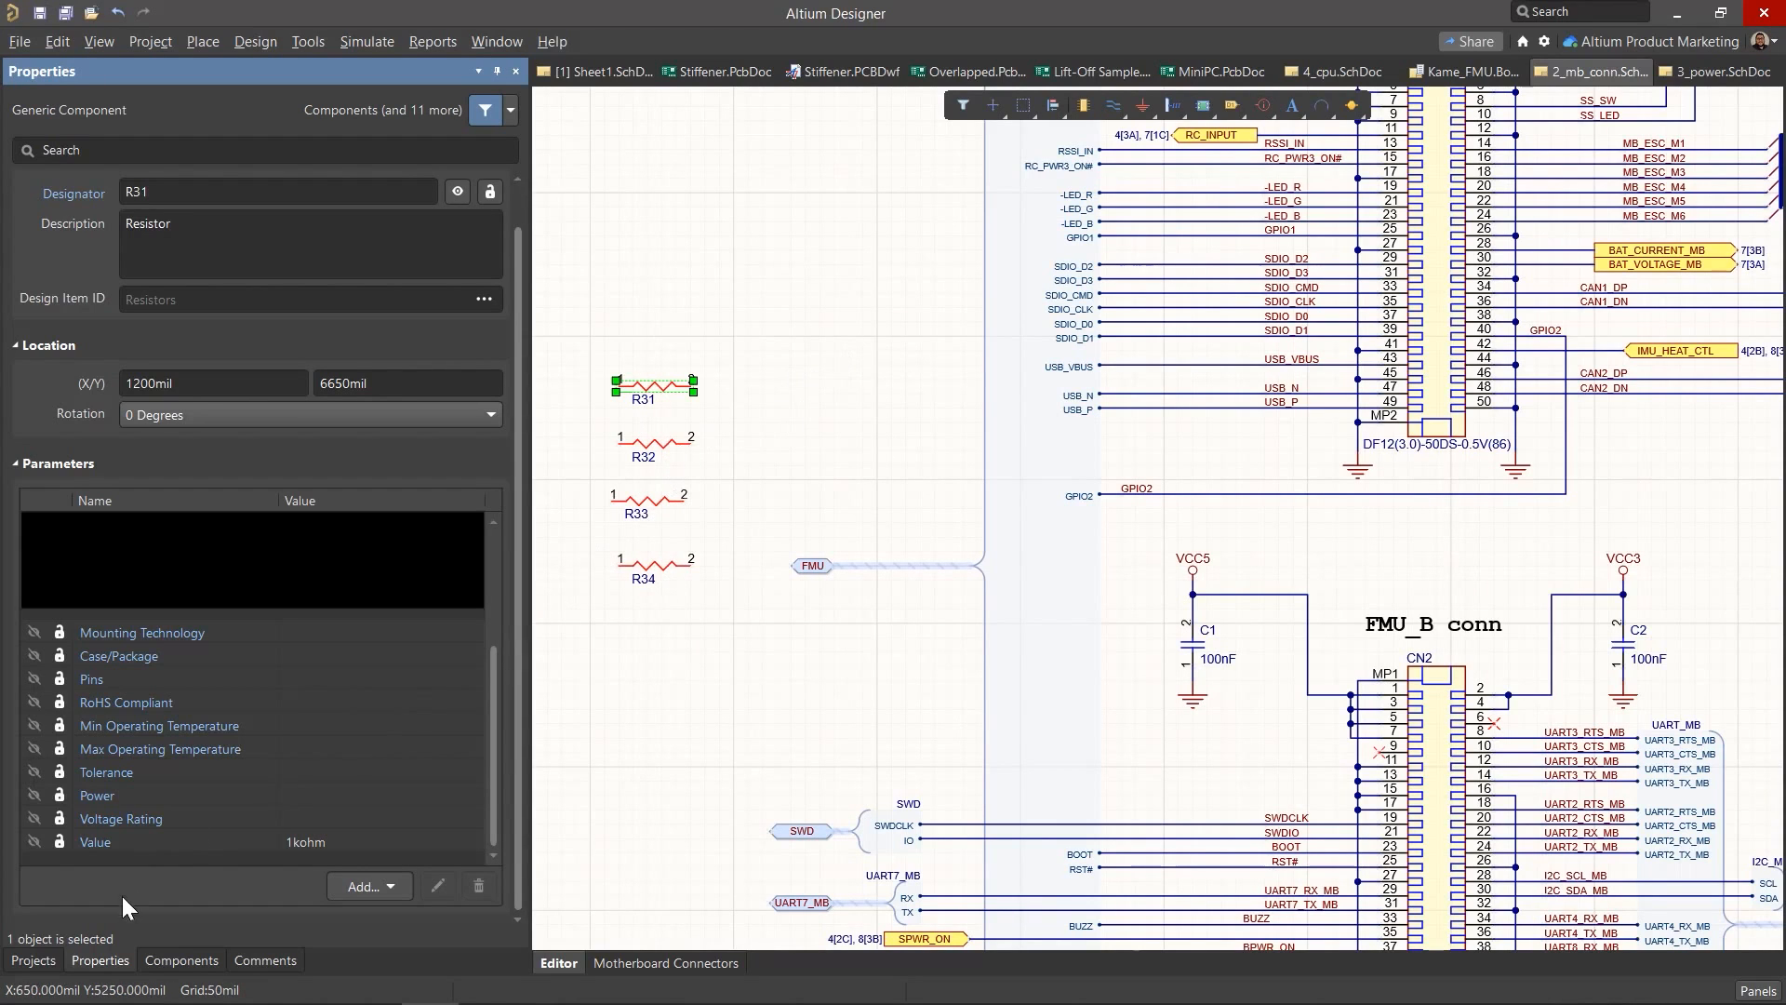
Step: Open Kame_FMU.BomDoc and start replacing the generic component on the BOM line that groups R31 to R34
click(34, 960)
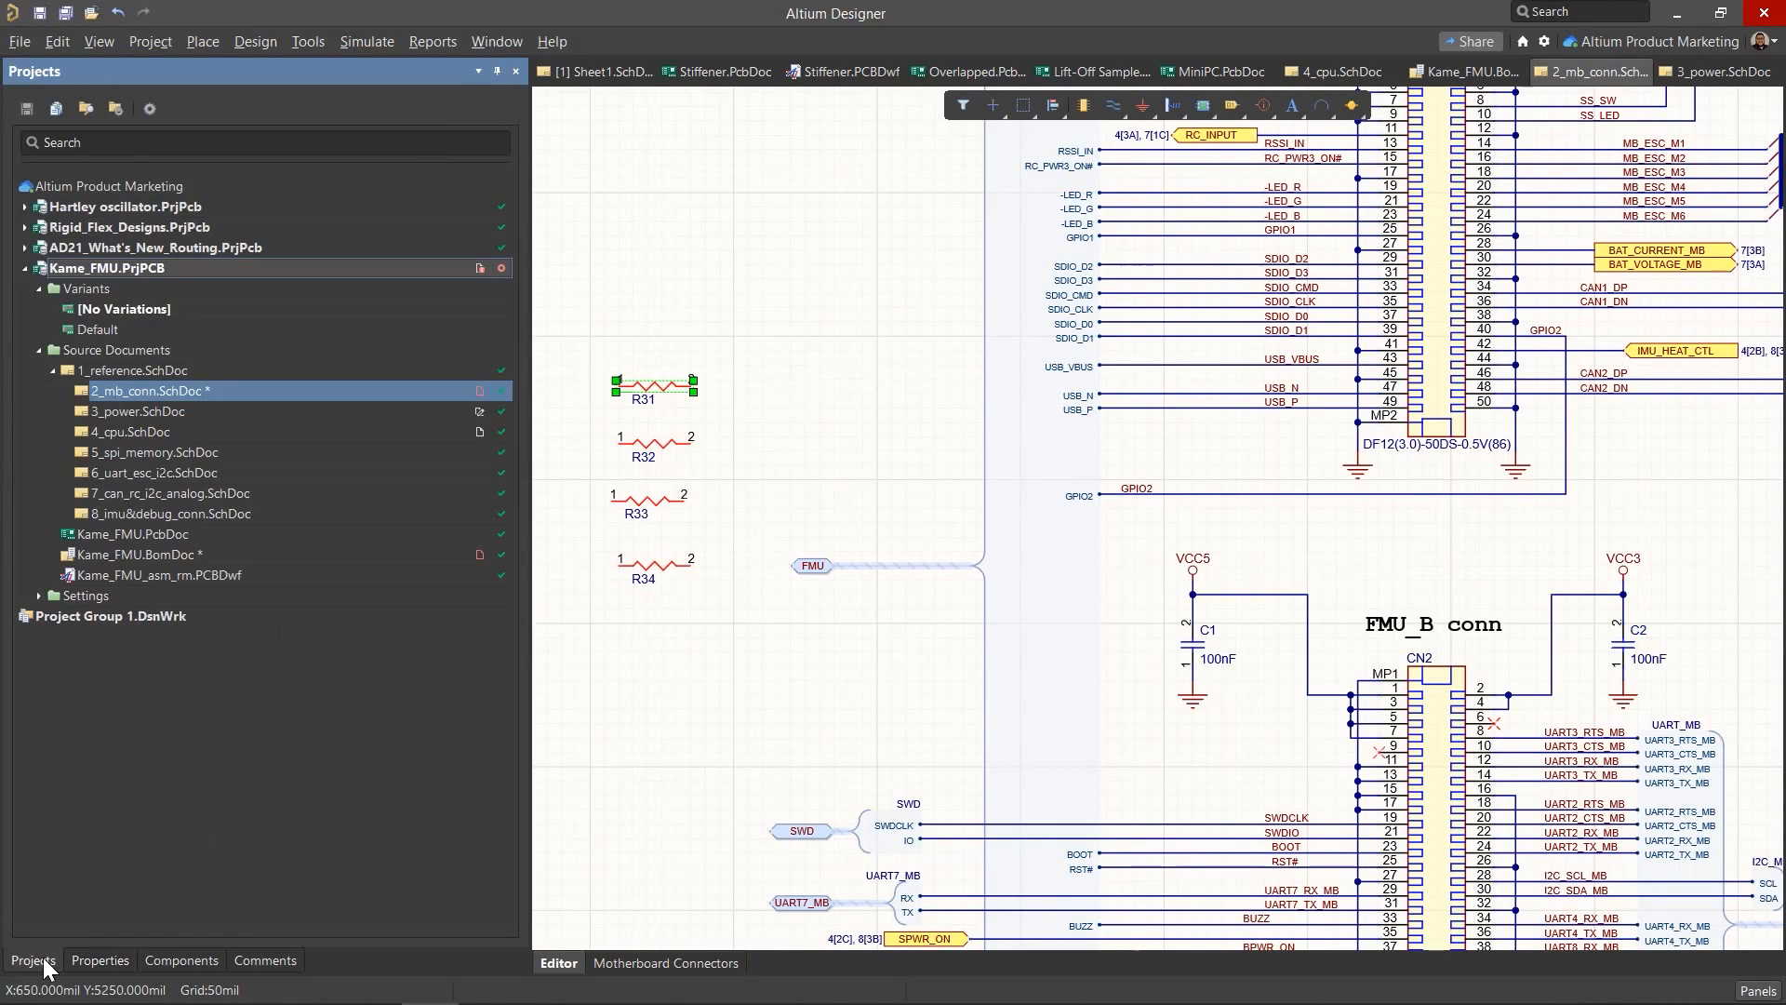
double_click(222, 551)
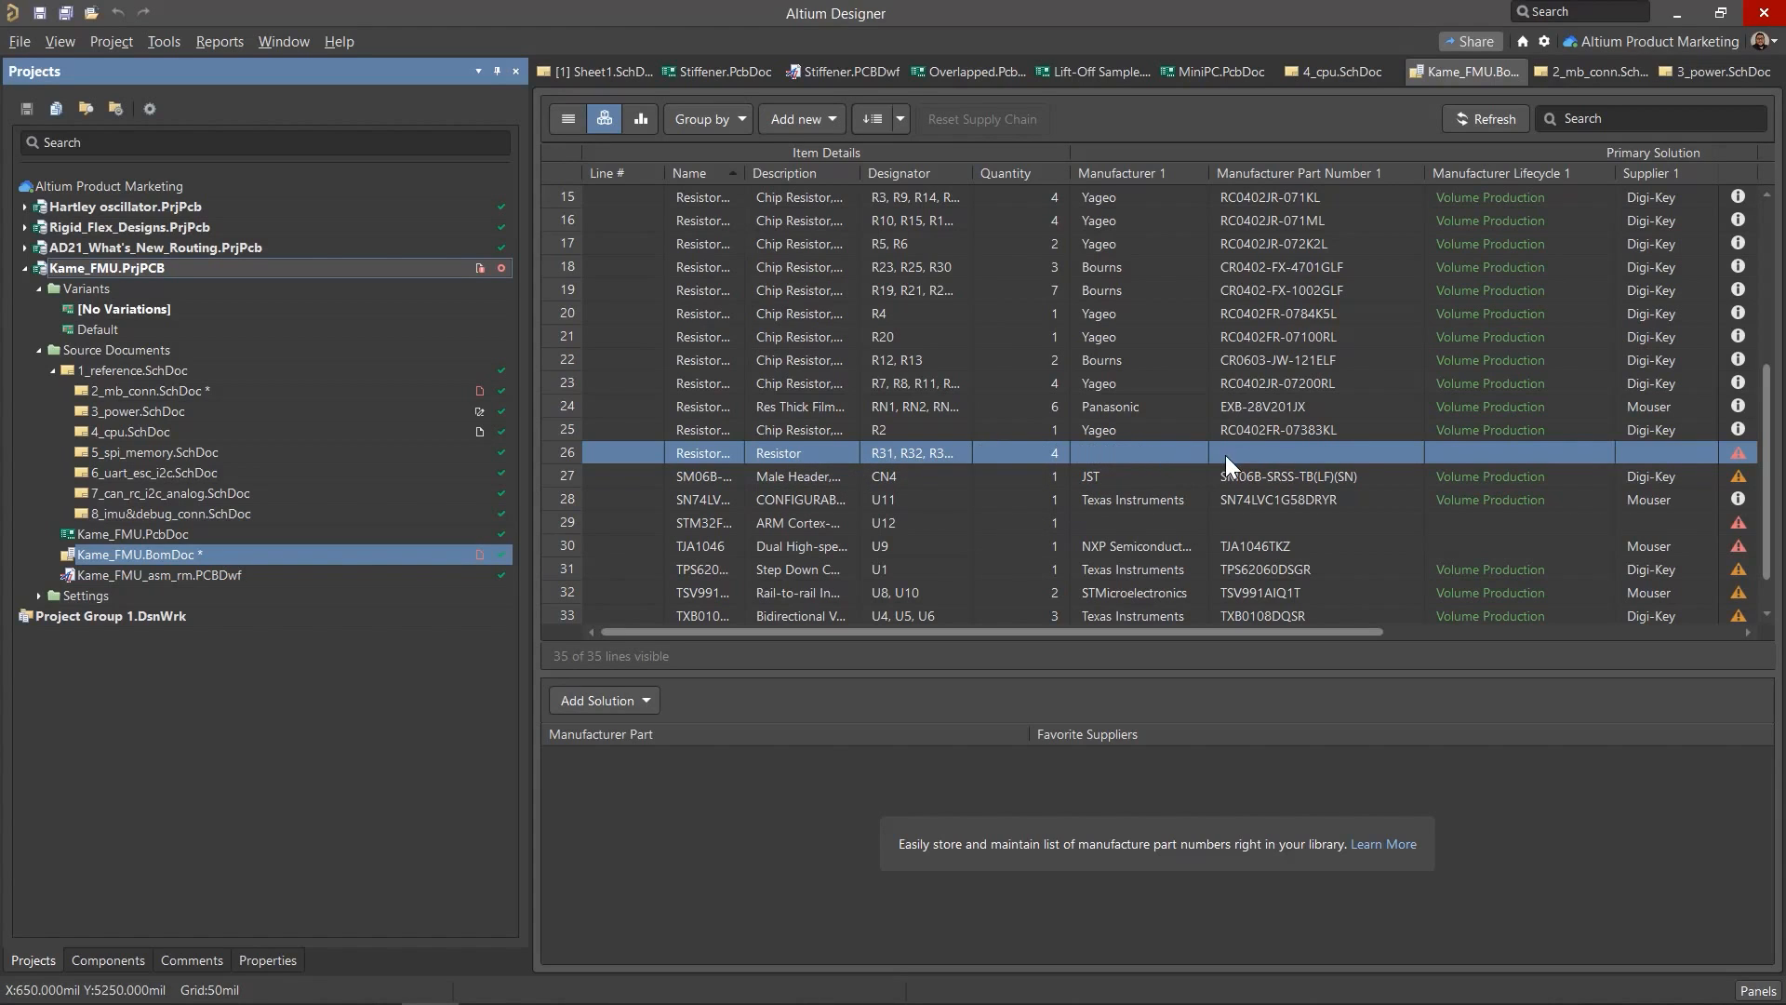
right_click(903, 450)
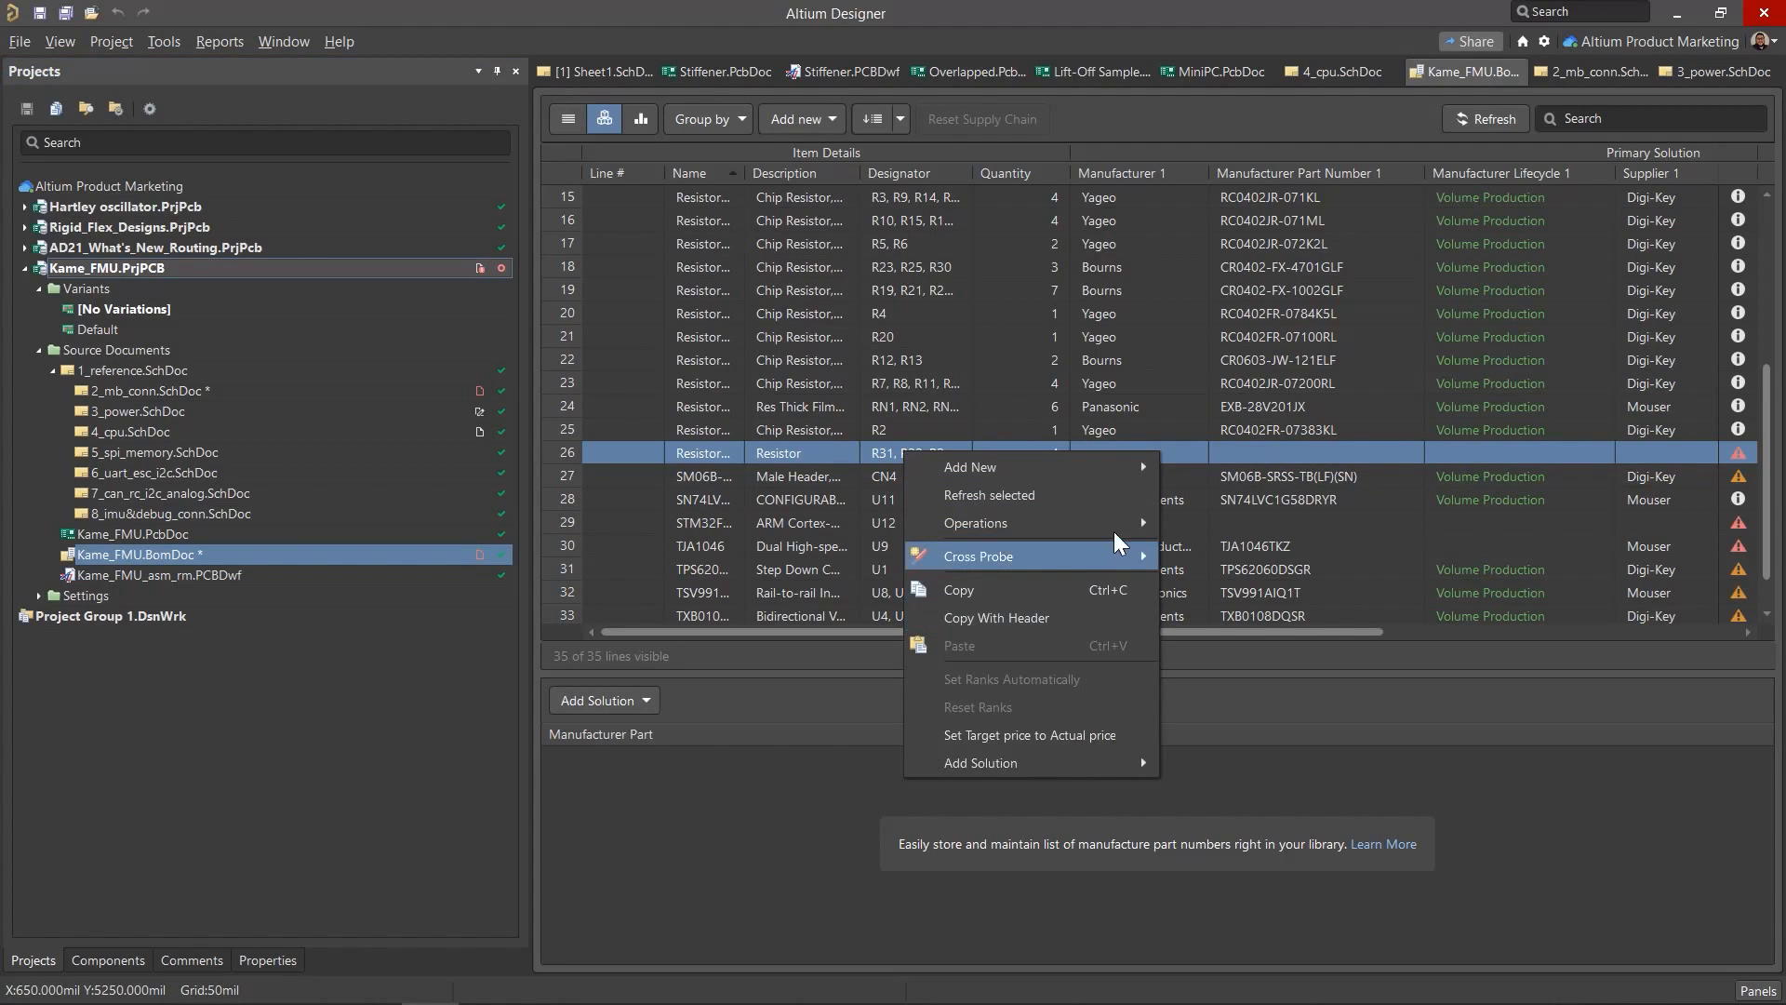
mouse_move(1125, 522)
click(1269, 571)
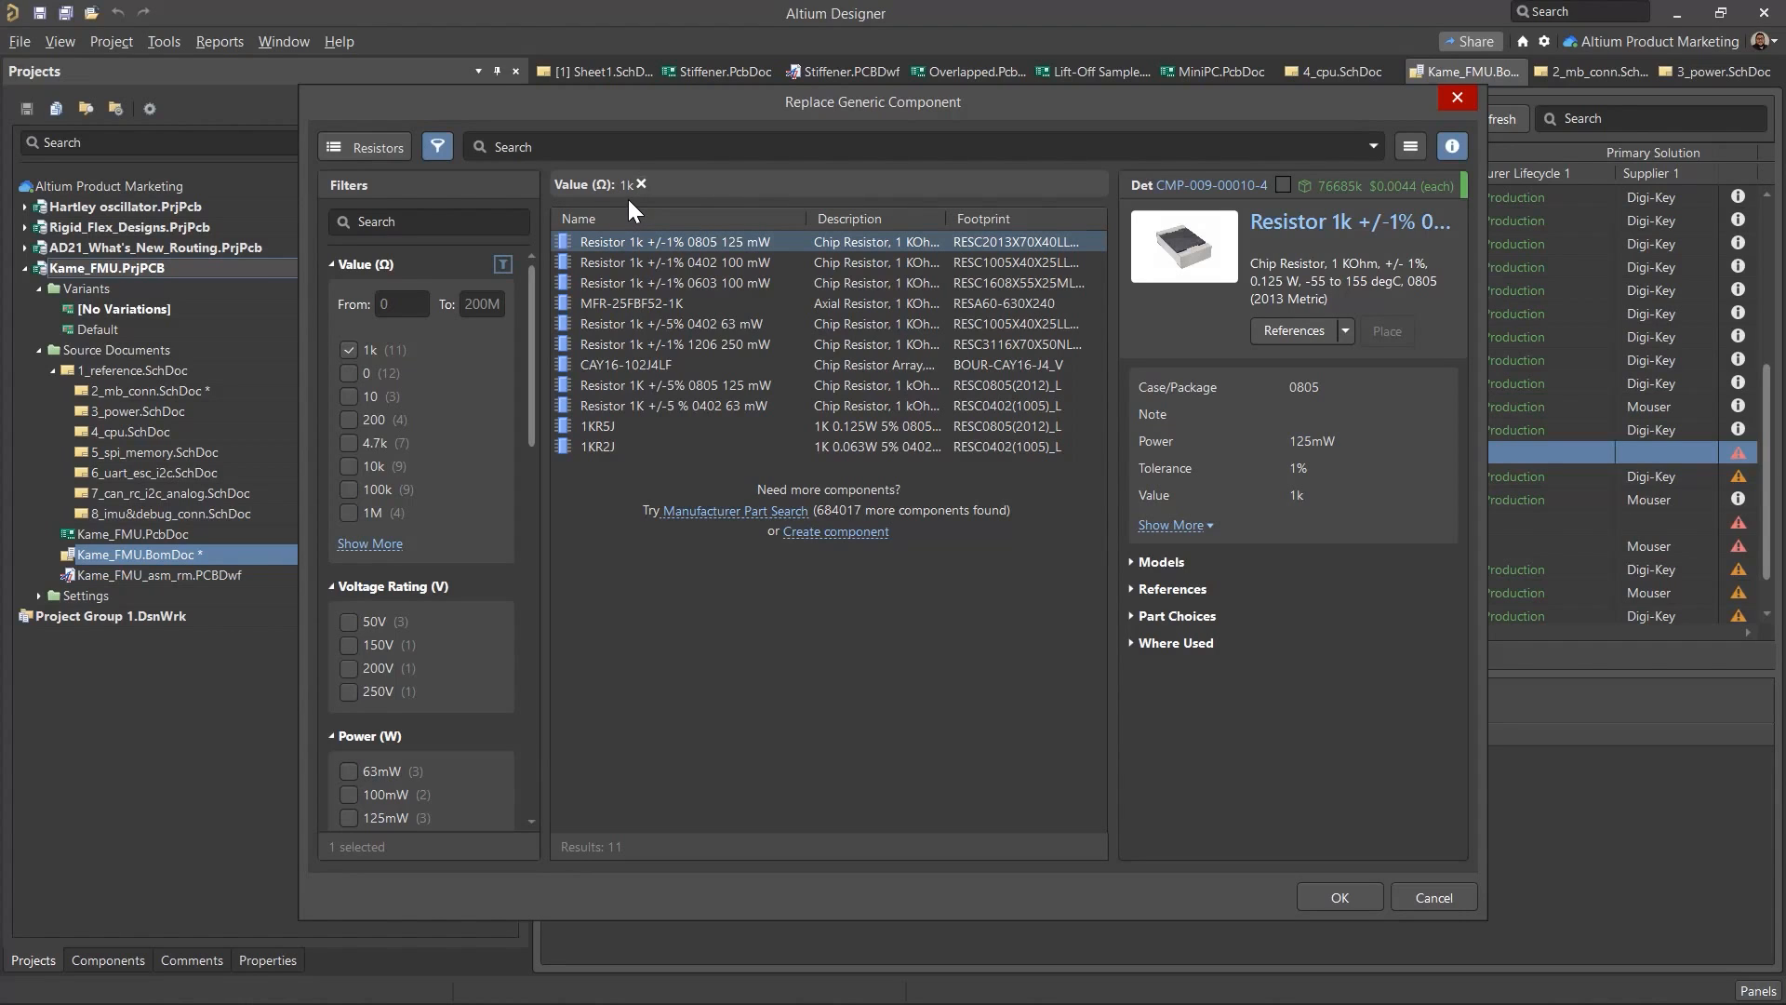
Step: Compare the 1k +/-1% 0805 125 mW and 0402 100 mW resistors and choose the 0805 part as the replacement
ctrl+click(718, 264)
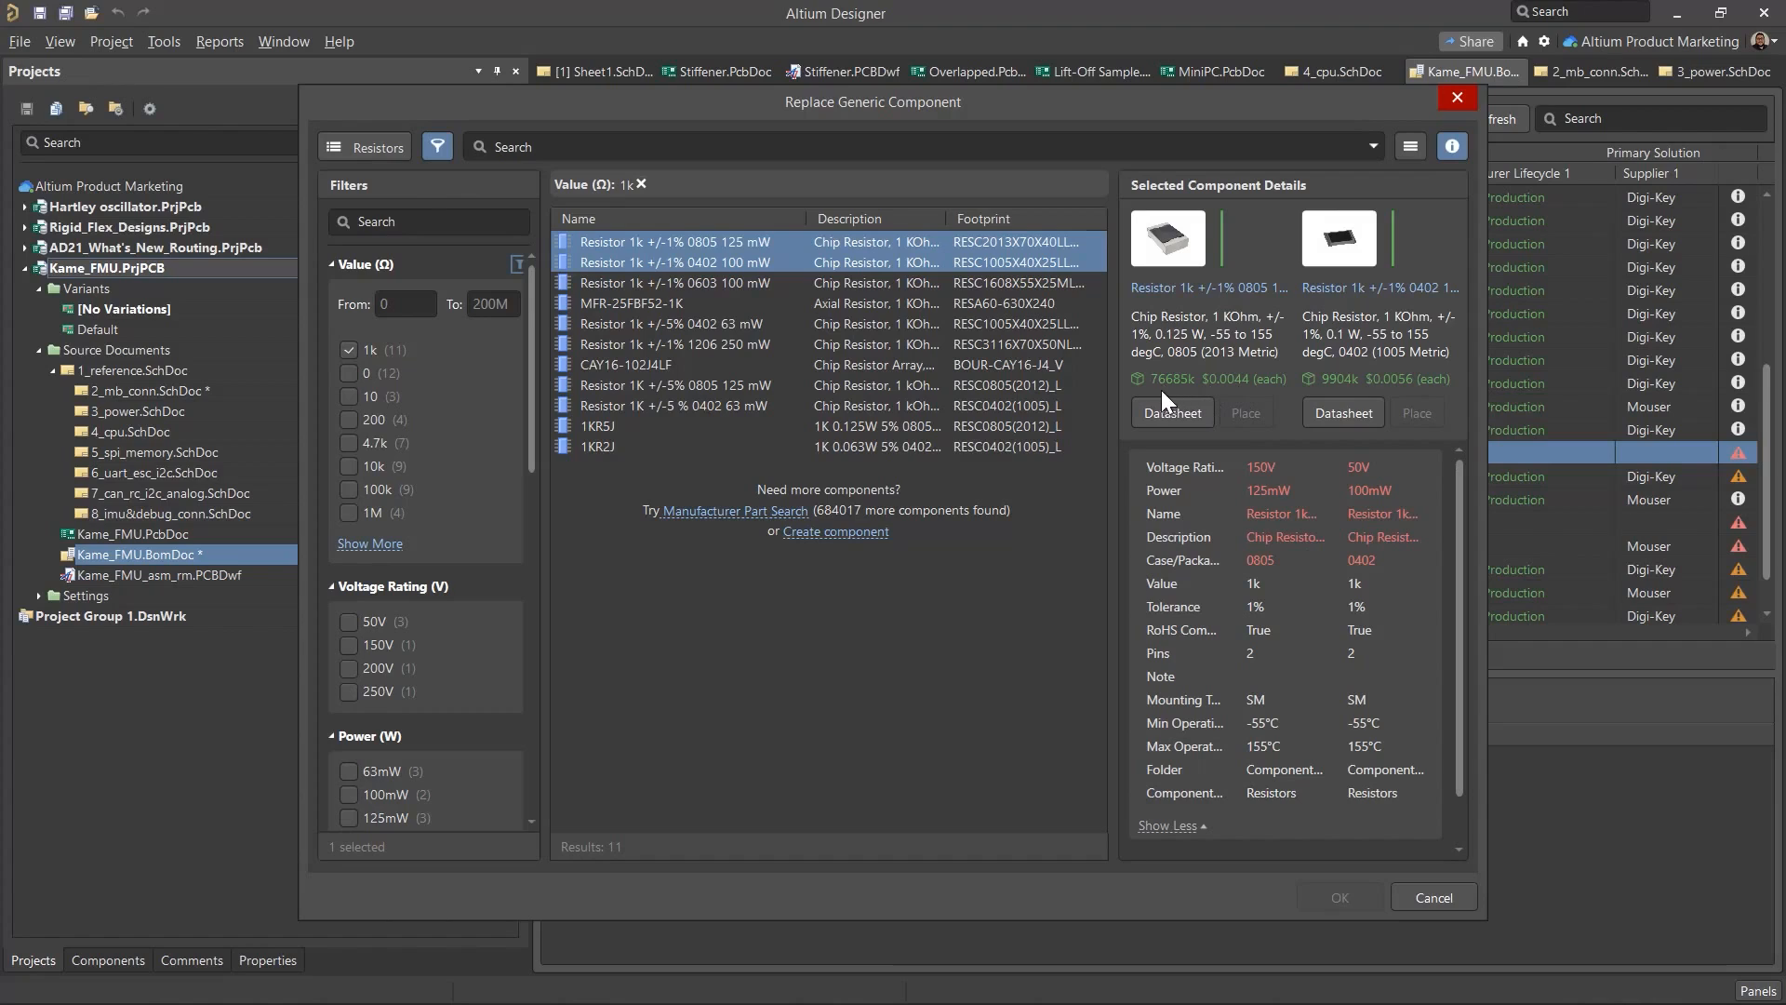
mouse_move(1181, 383)
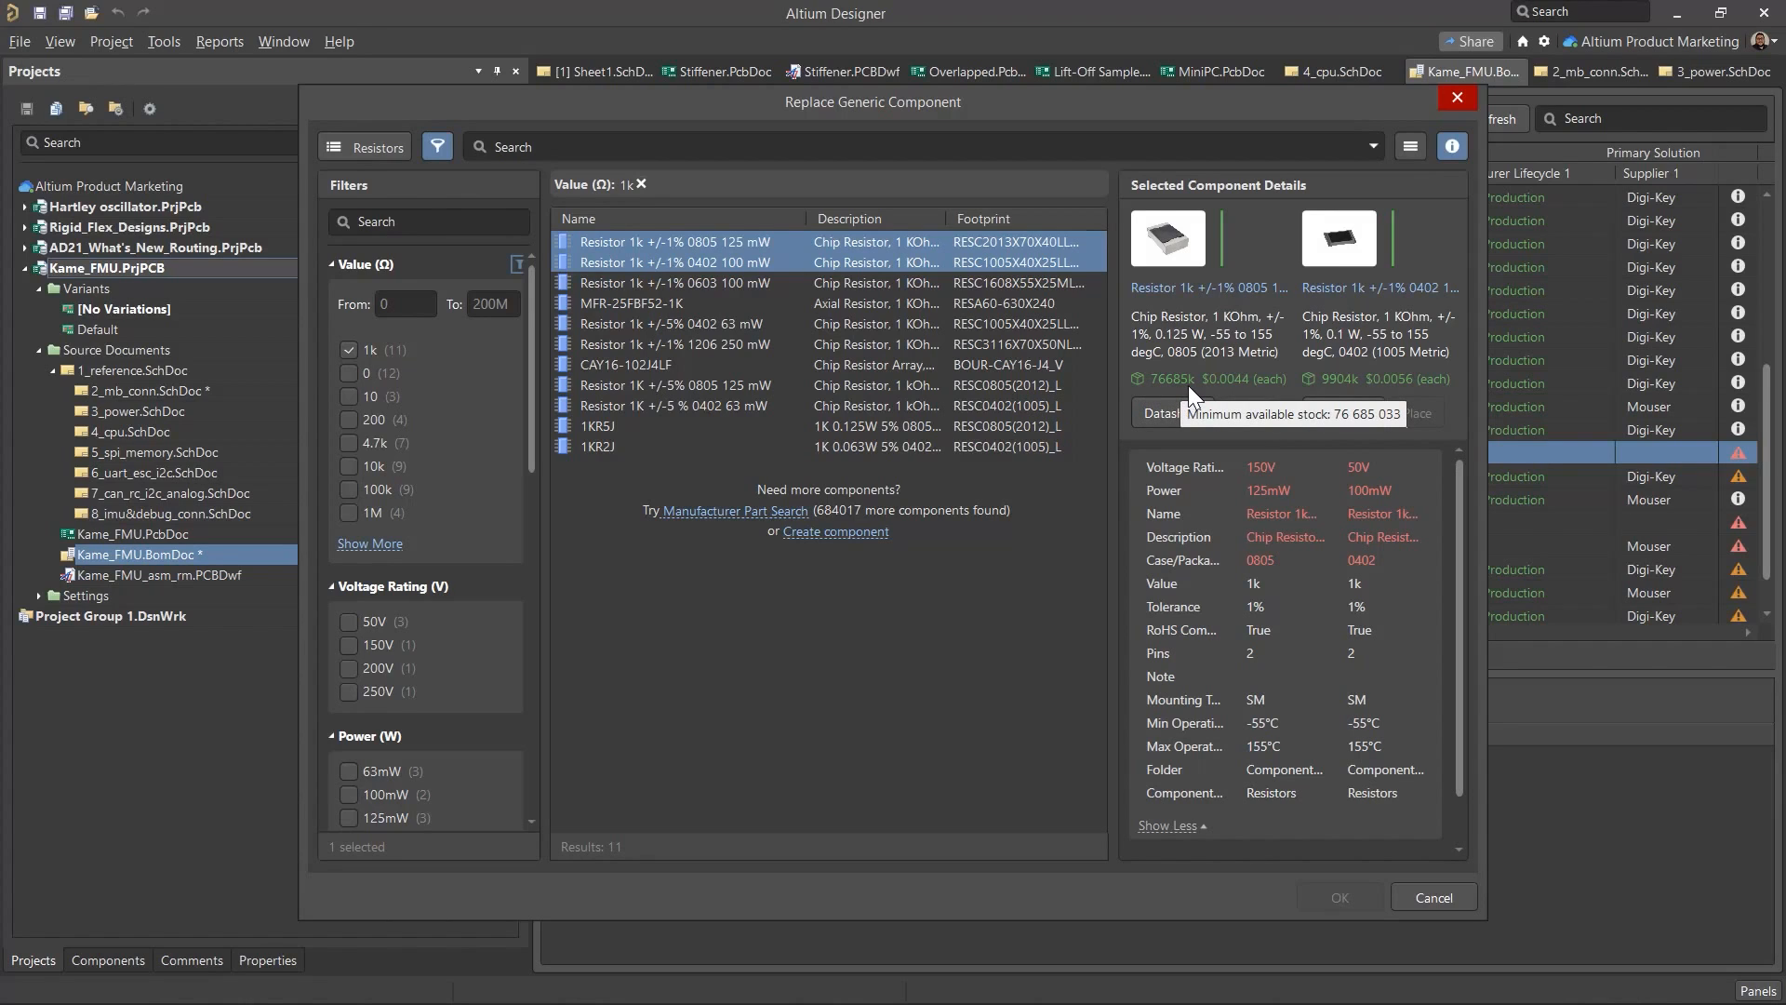
click(759, 243)
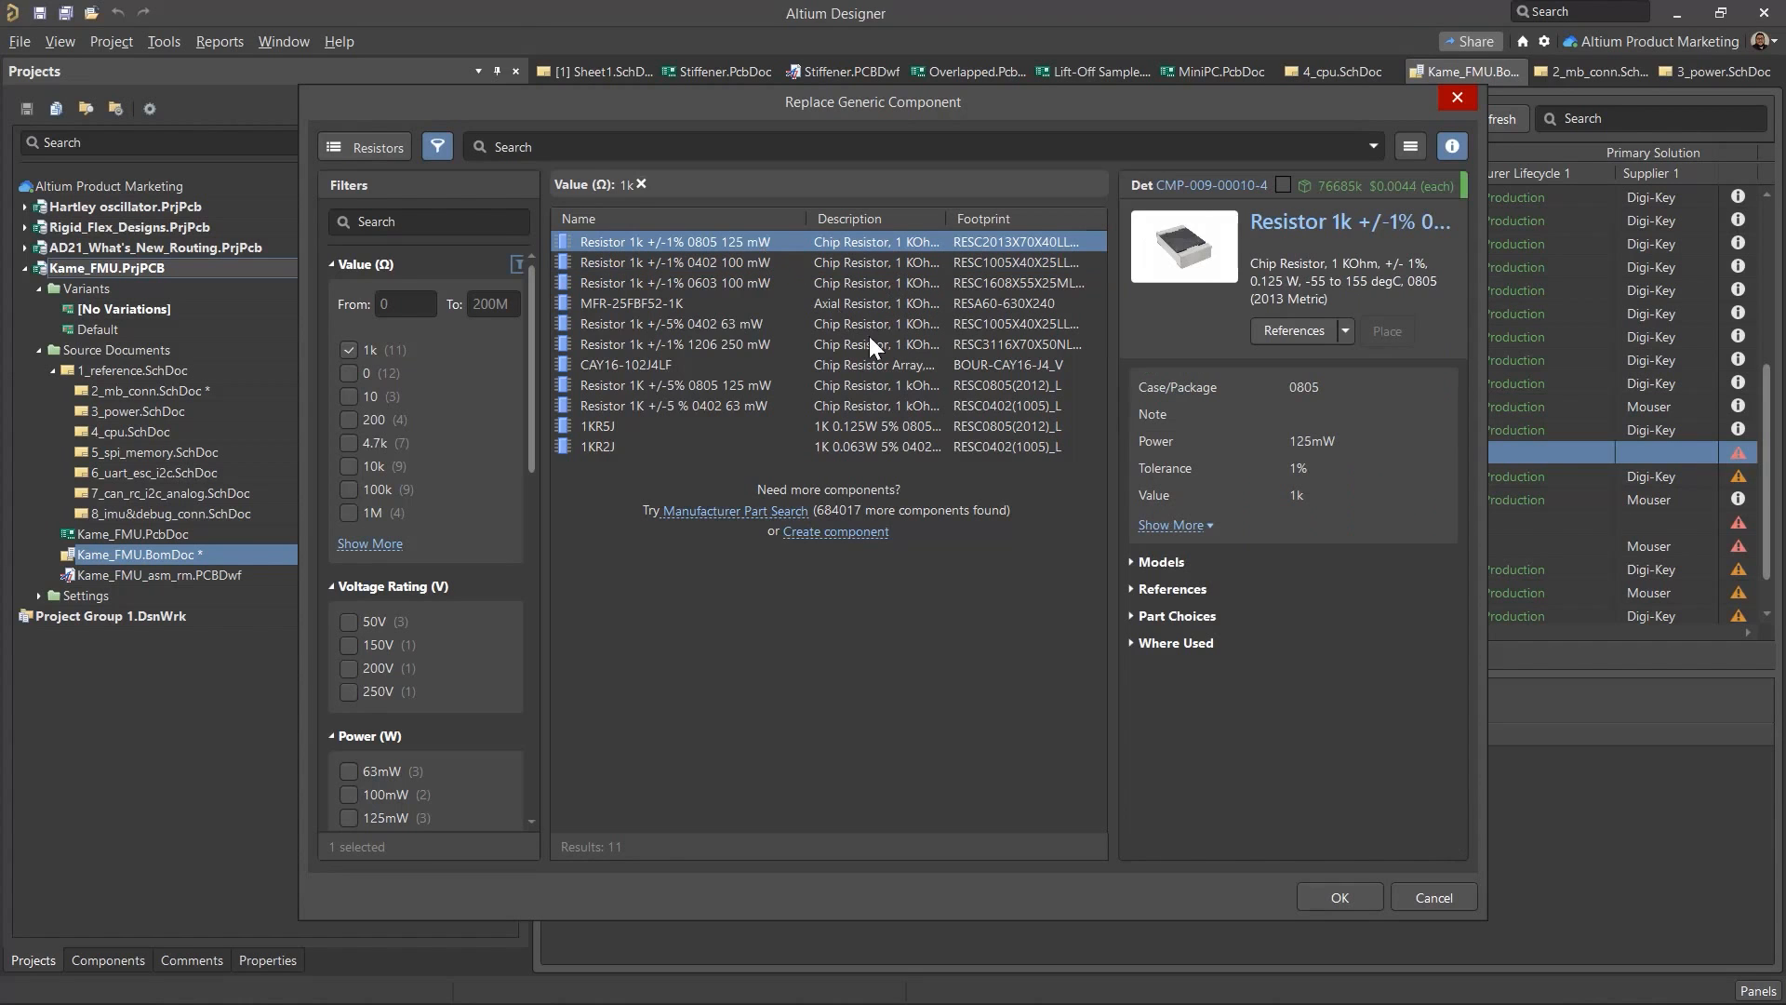
click(1338, 898)
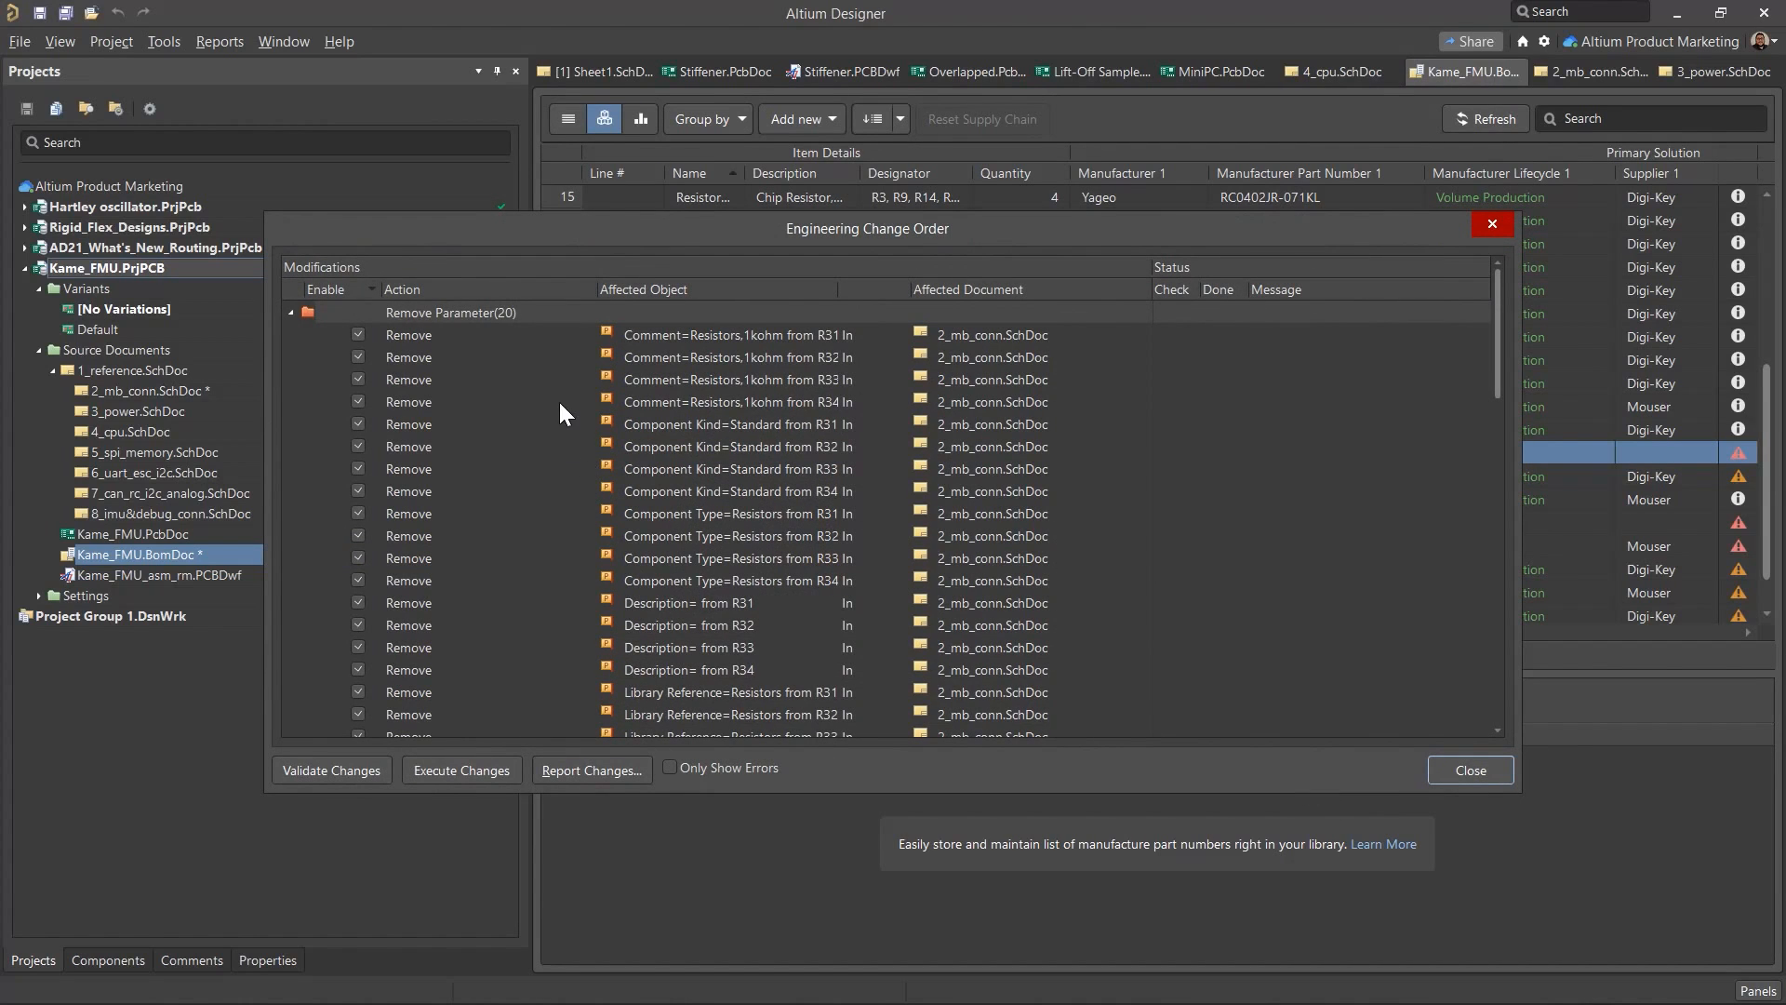
Step: Review and execute the engineering change order that replaces R31 to R34, and close it
scroll(560, 402, down, 15)
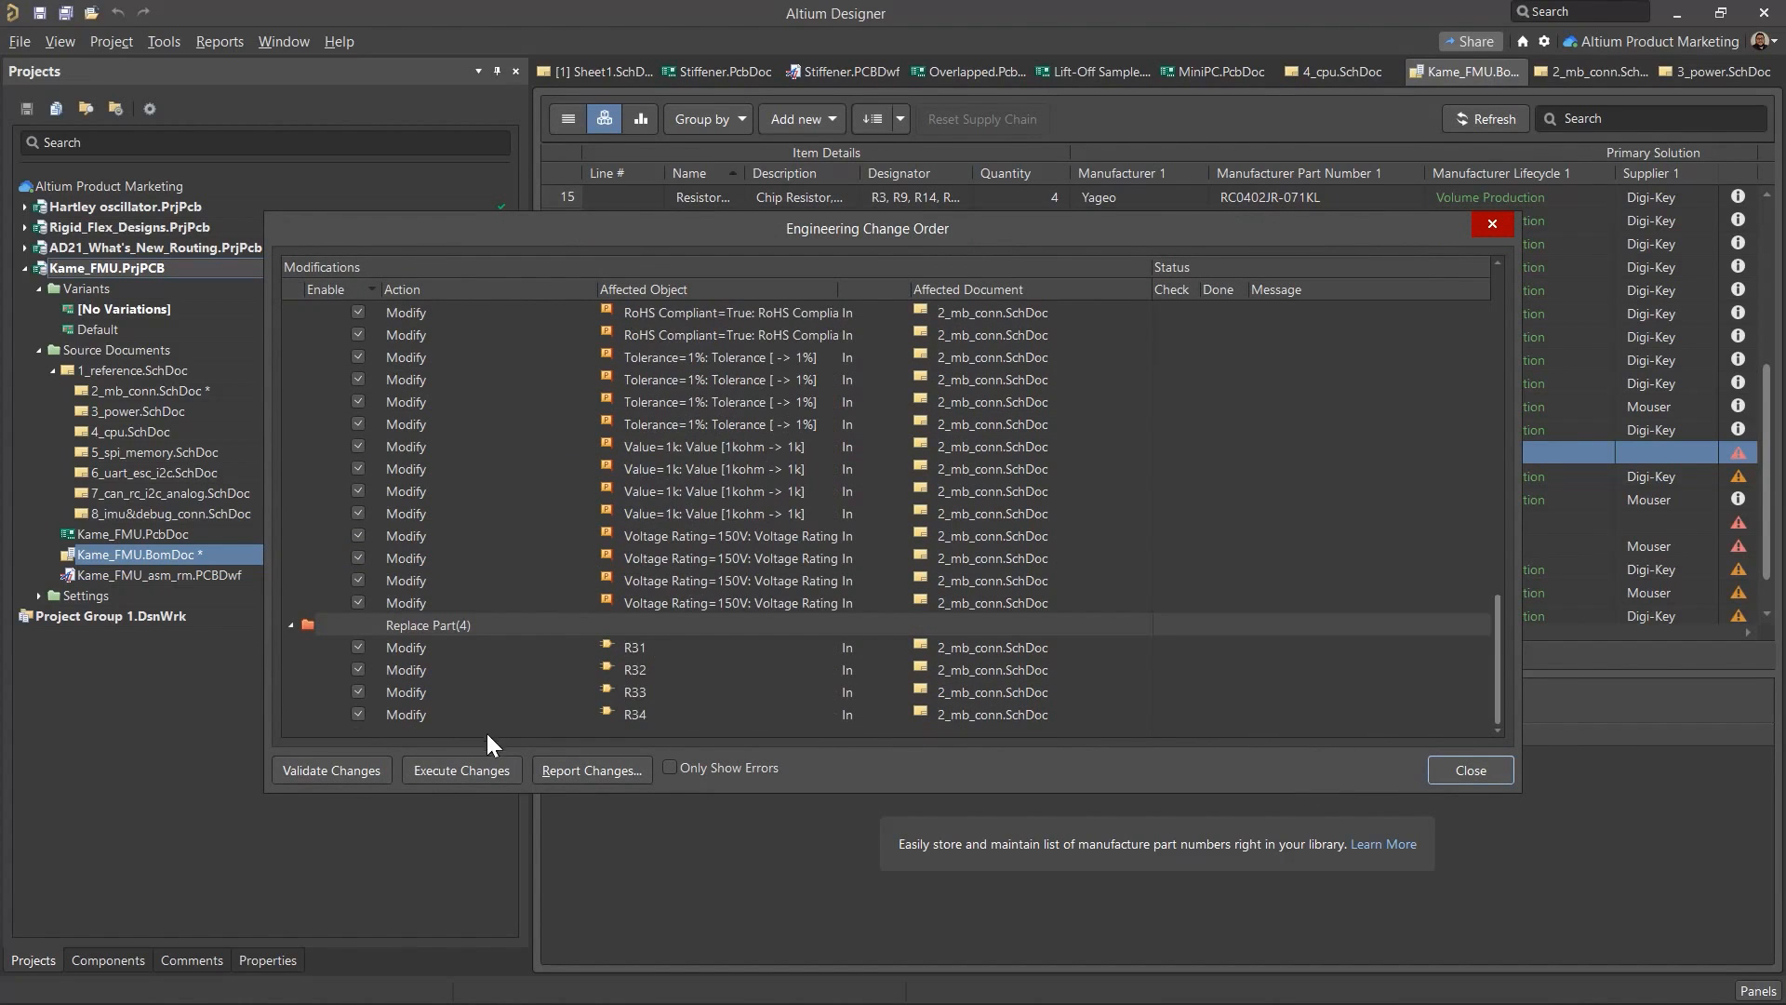
click(478, 778)
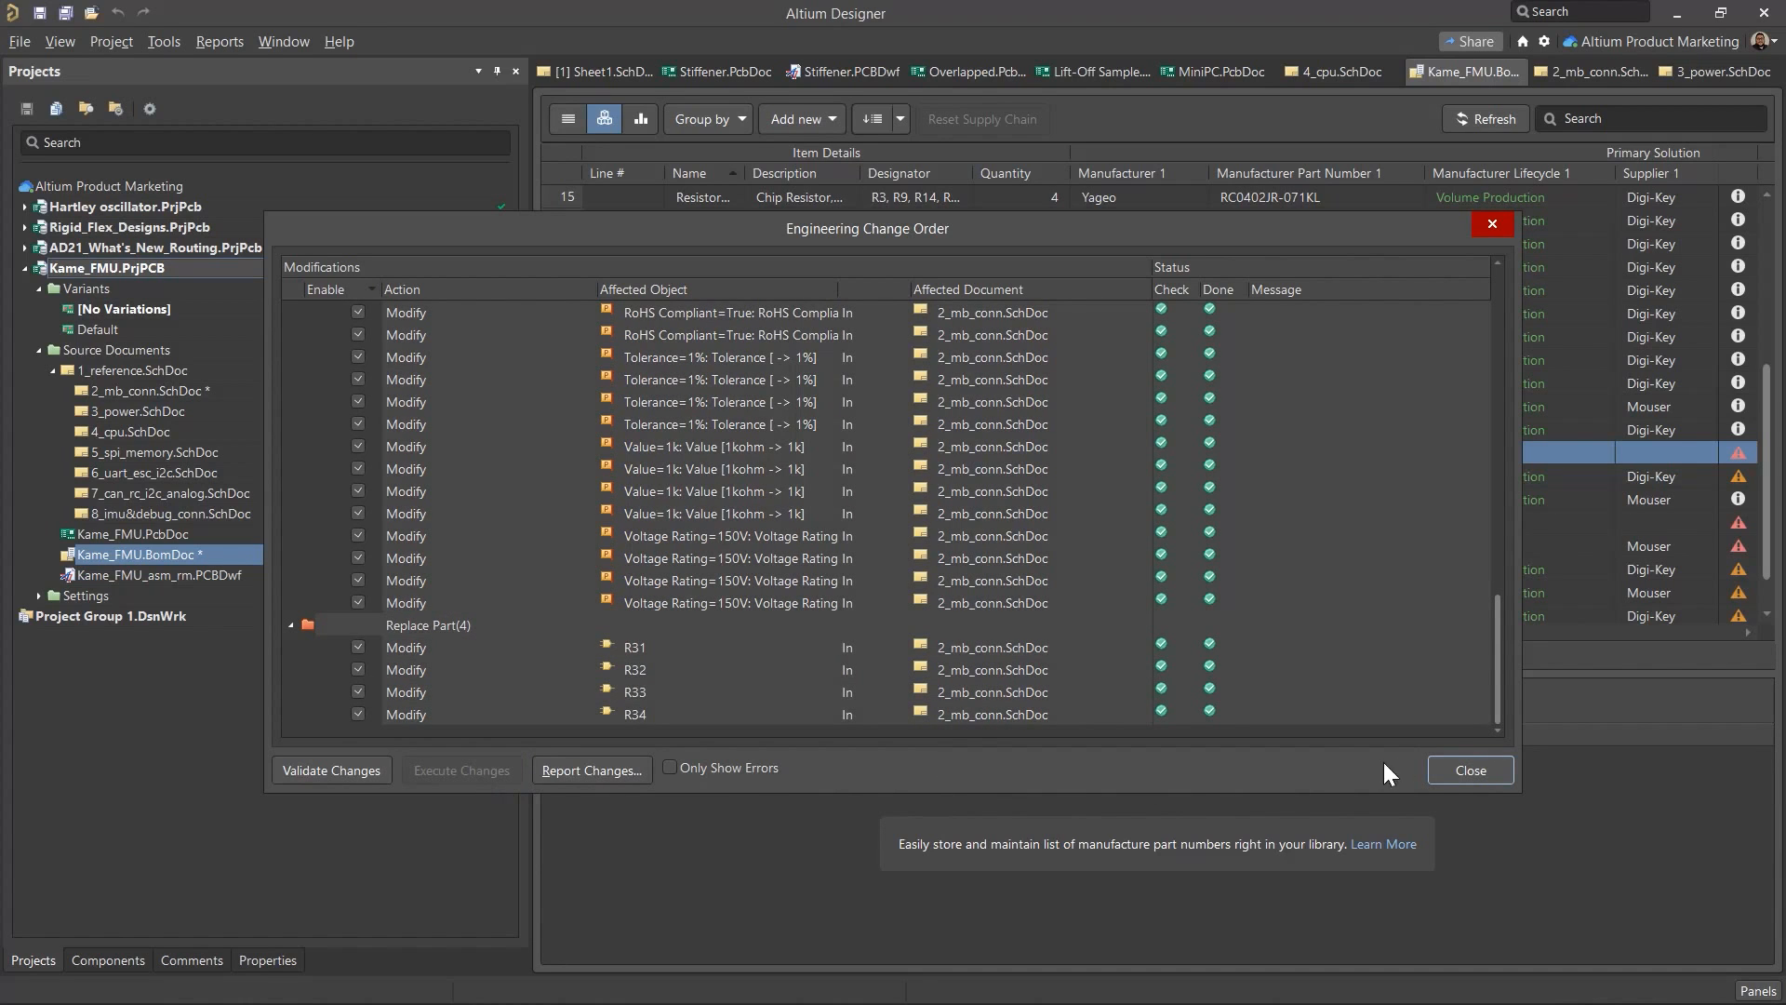
click(1468, 770)
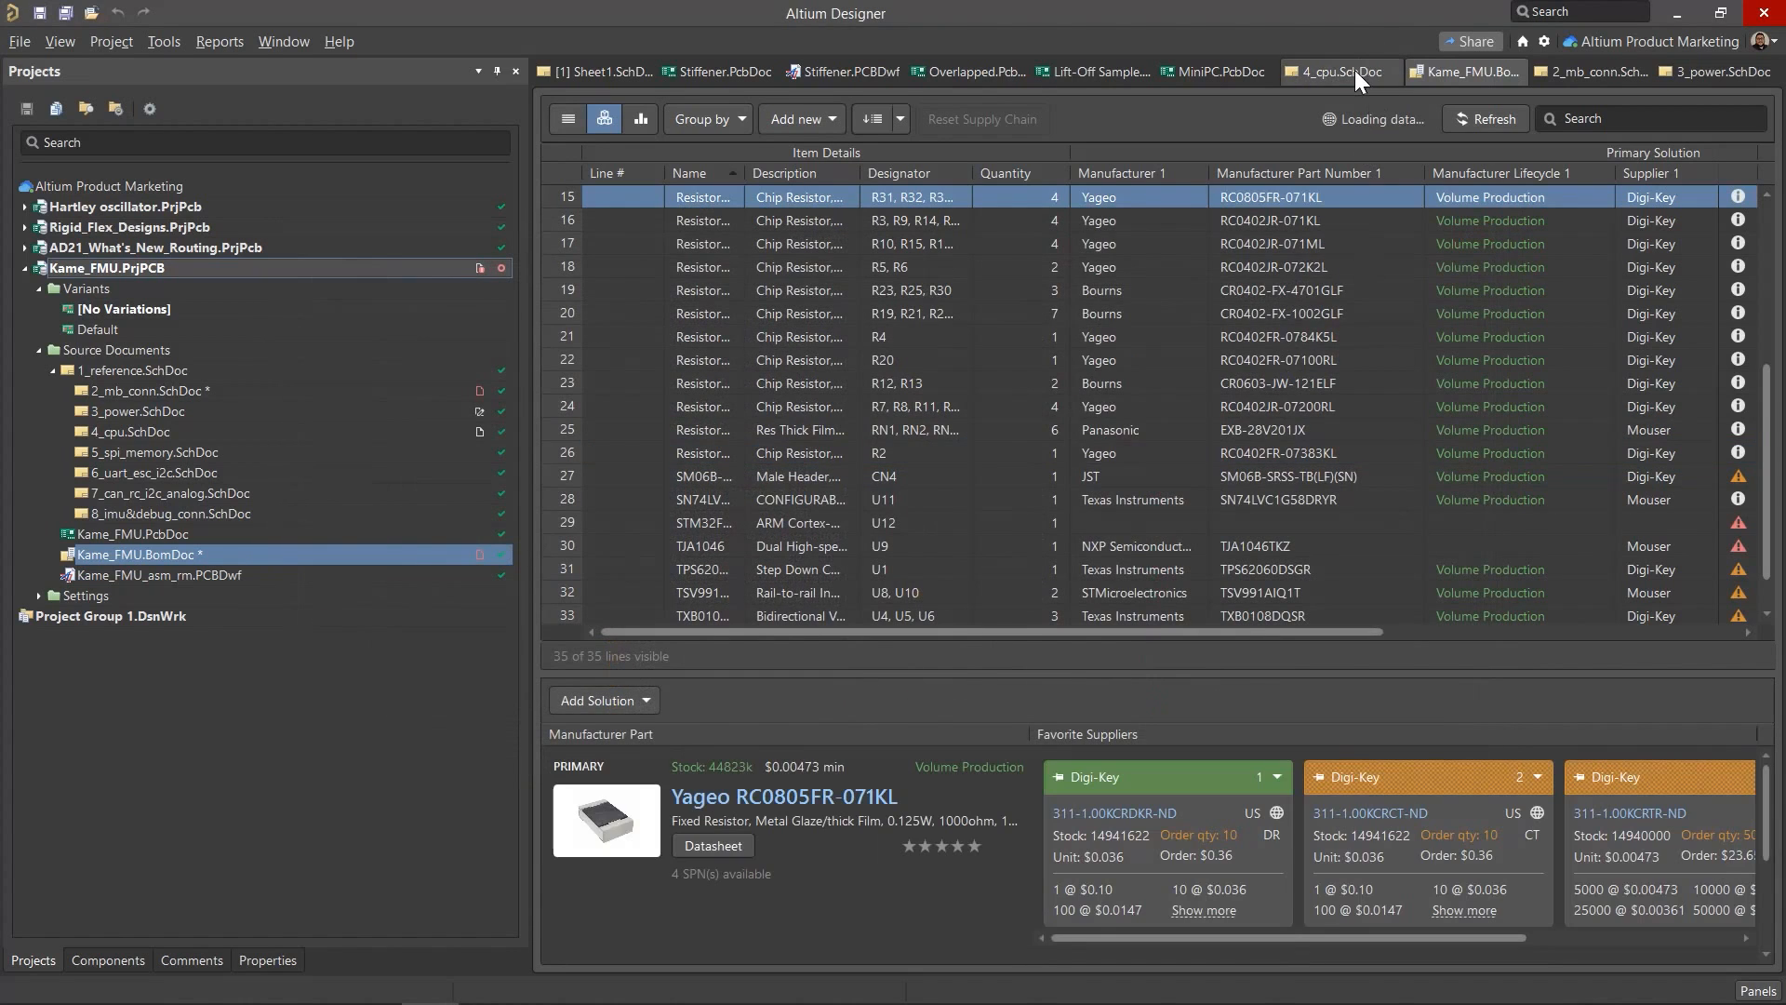
Step: Return to 2_mb_conn.SchDoc and examine R31's replaced parameters and its footprint preview in 3D
click(1572, 73)
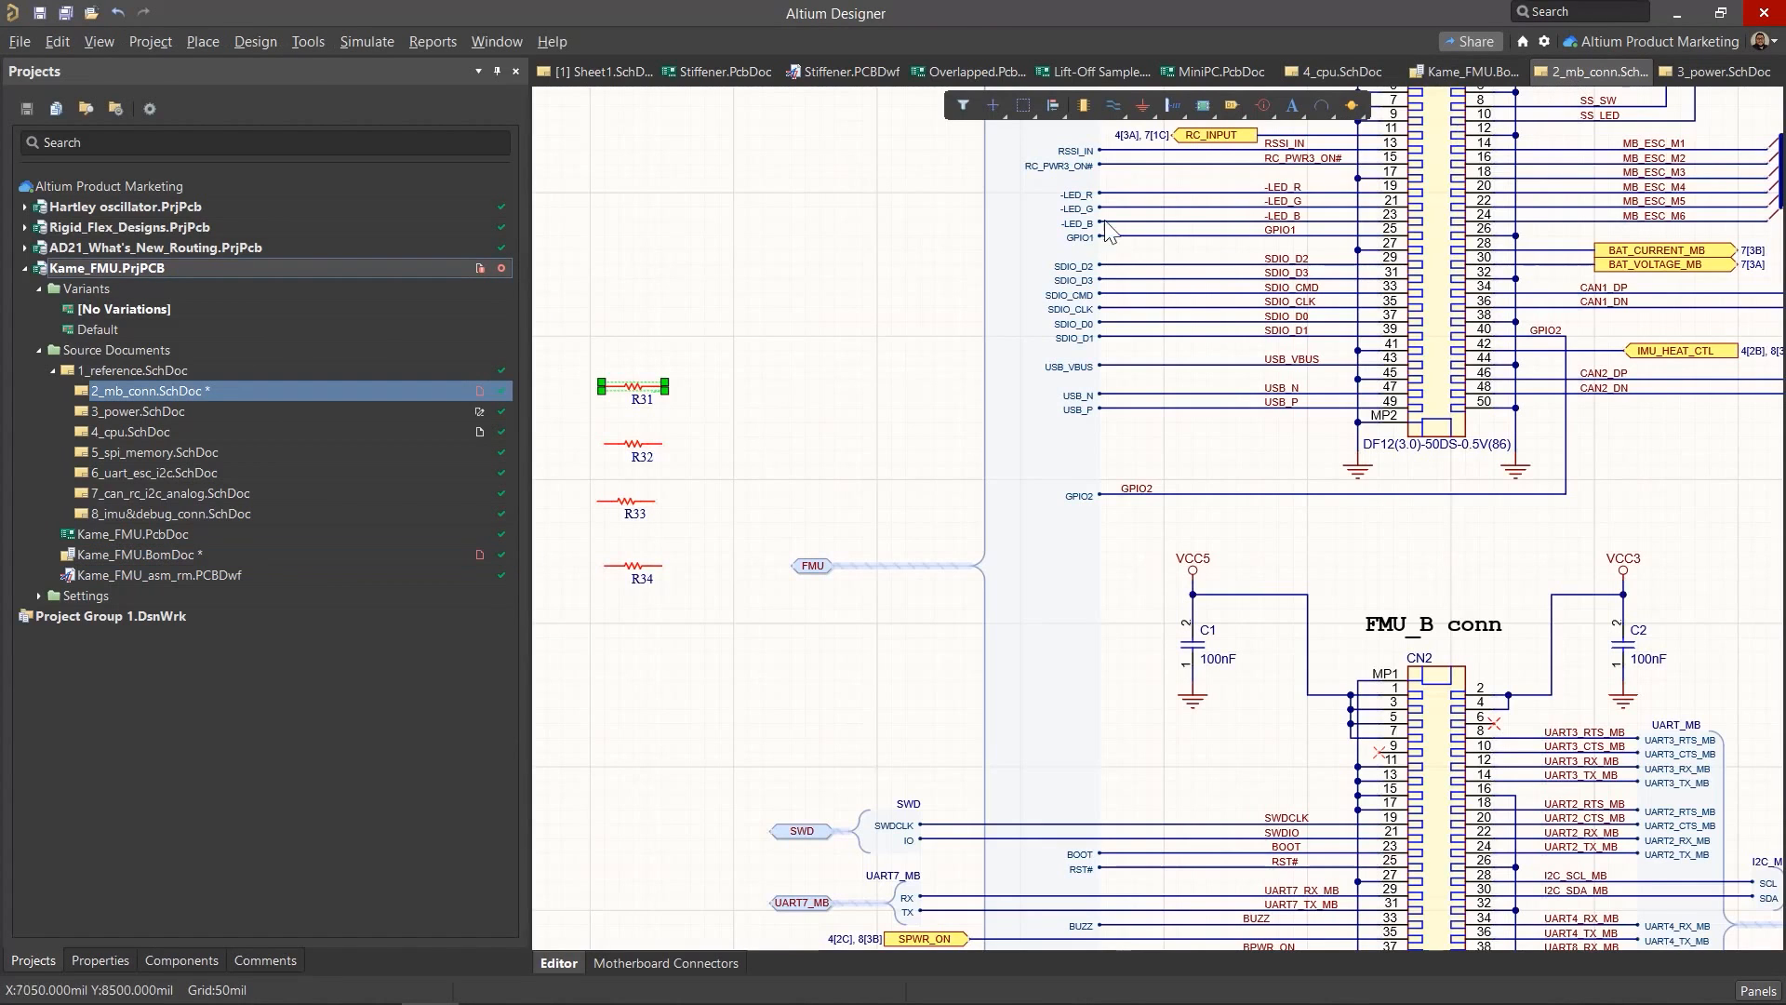
click(635, 383)
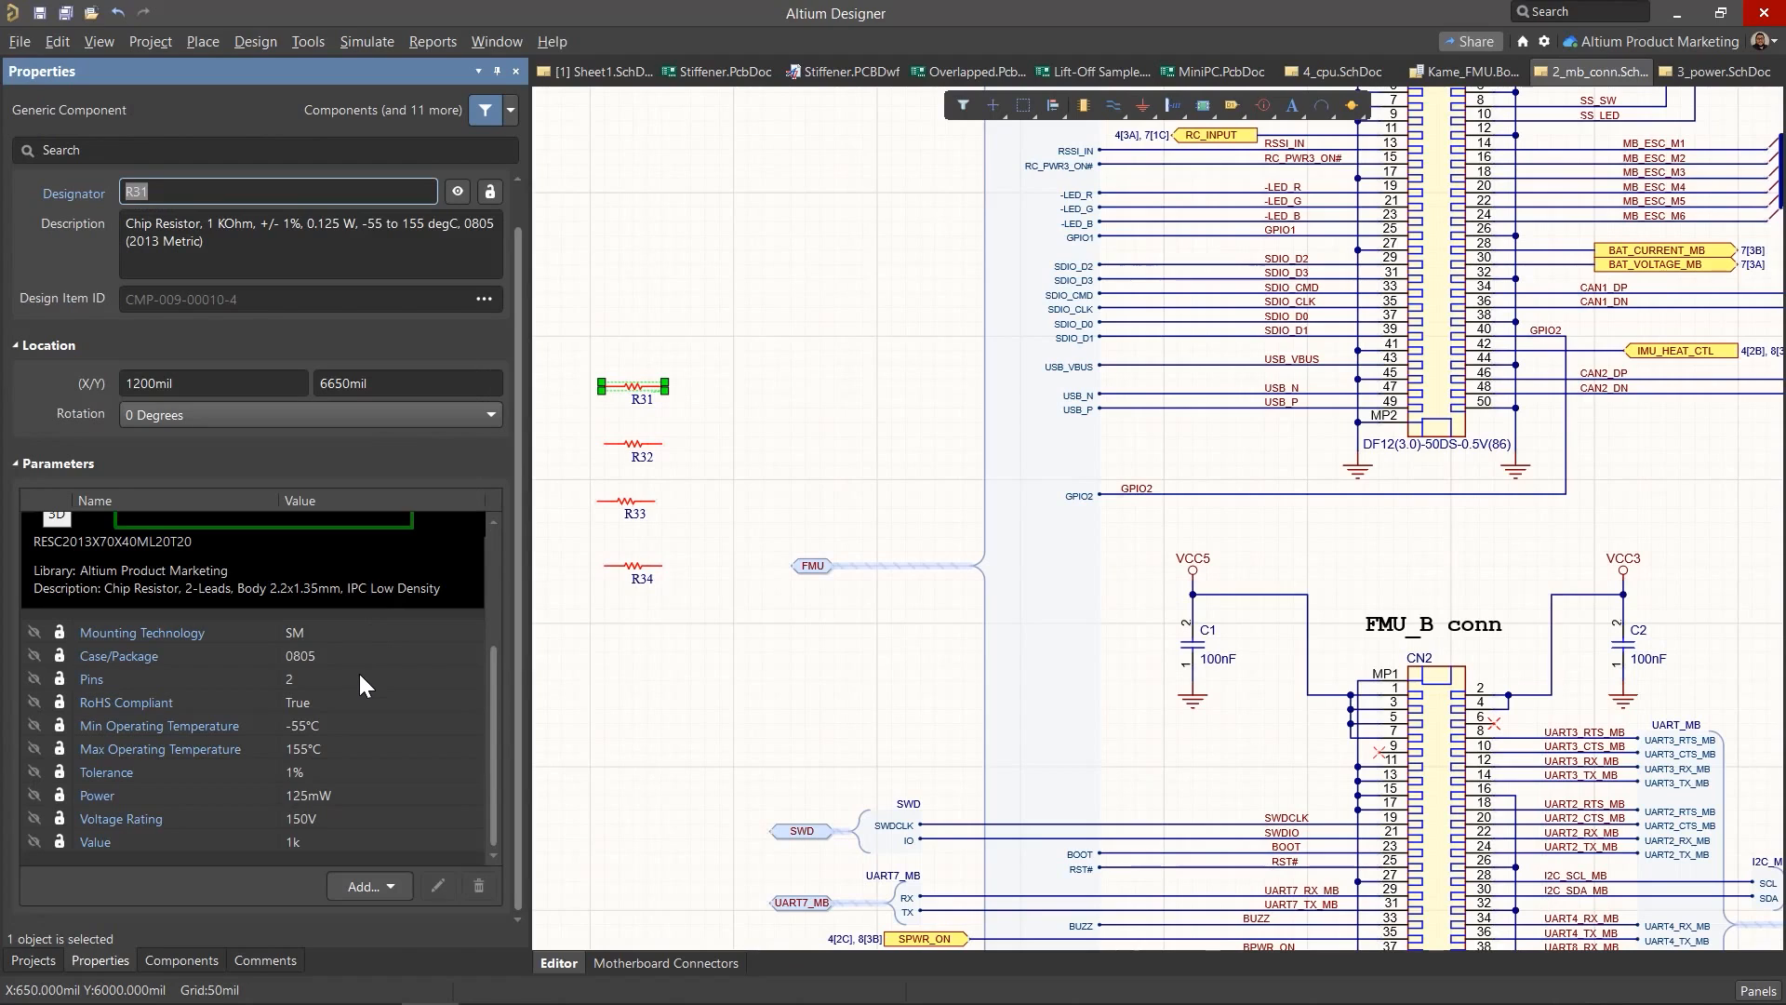
scroll(359, 673, up, 1)
scroll(404, 681, down, 1)
drag(490, 711, 506, 591)
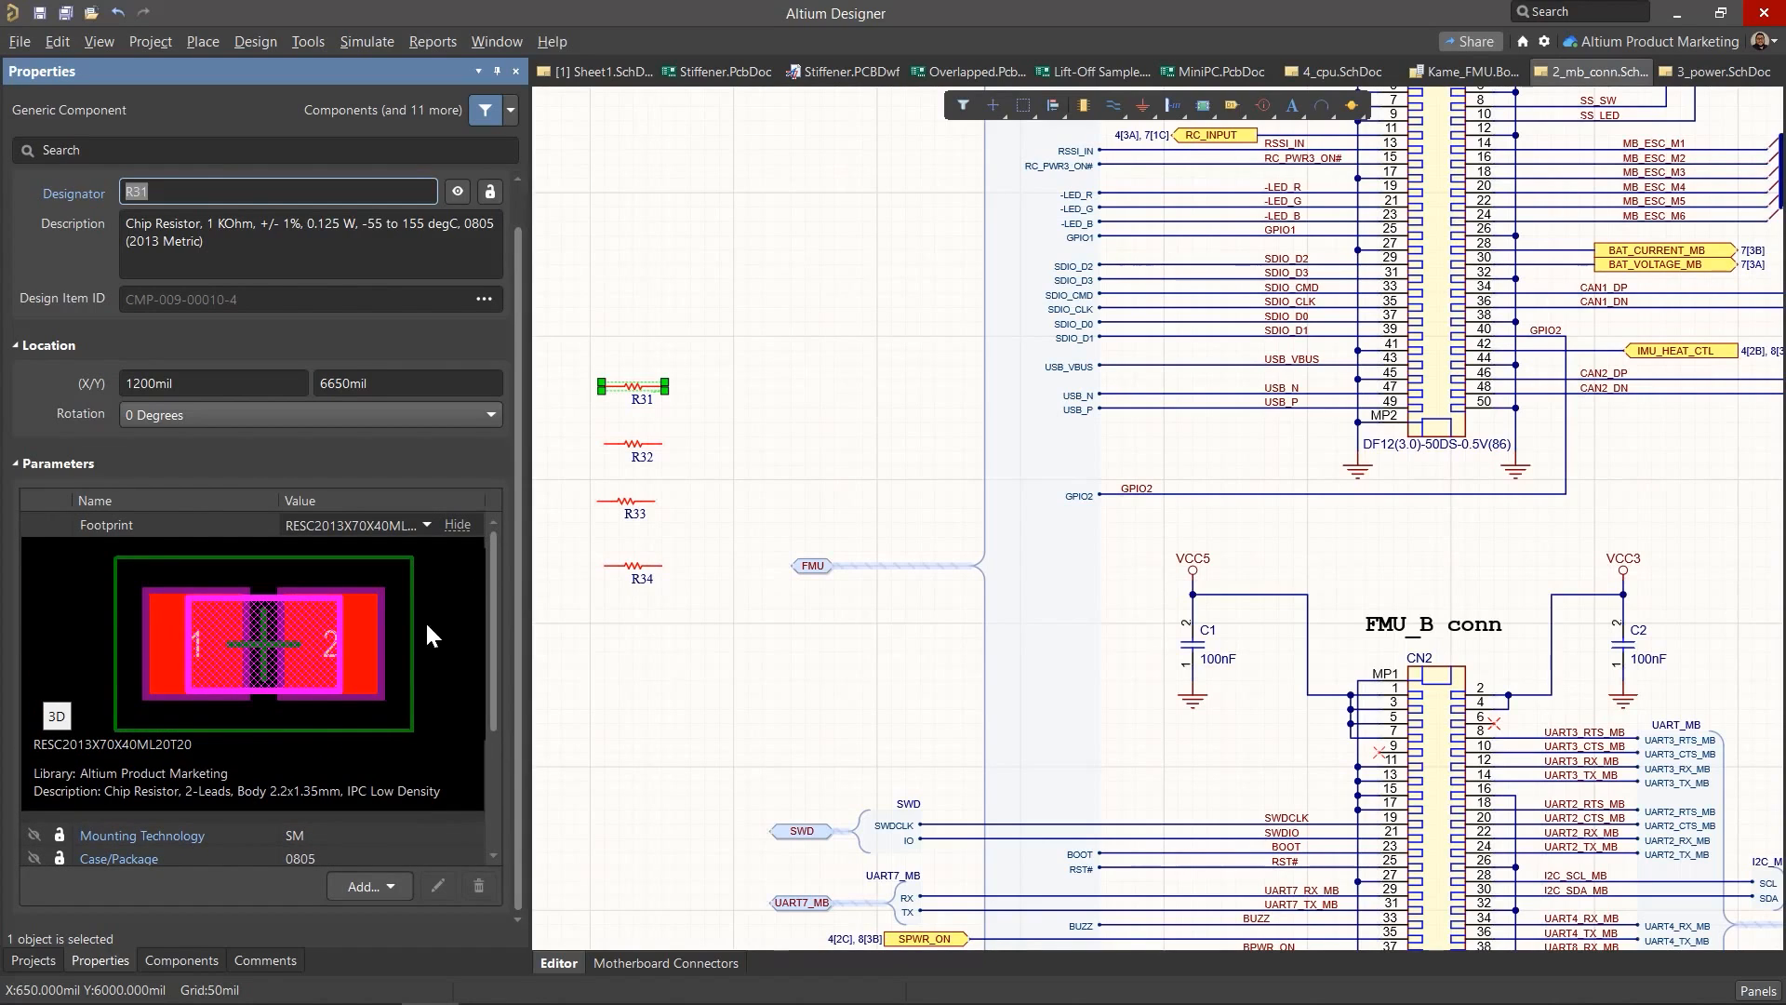
click(56, 716)
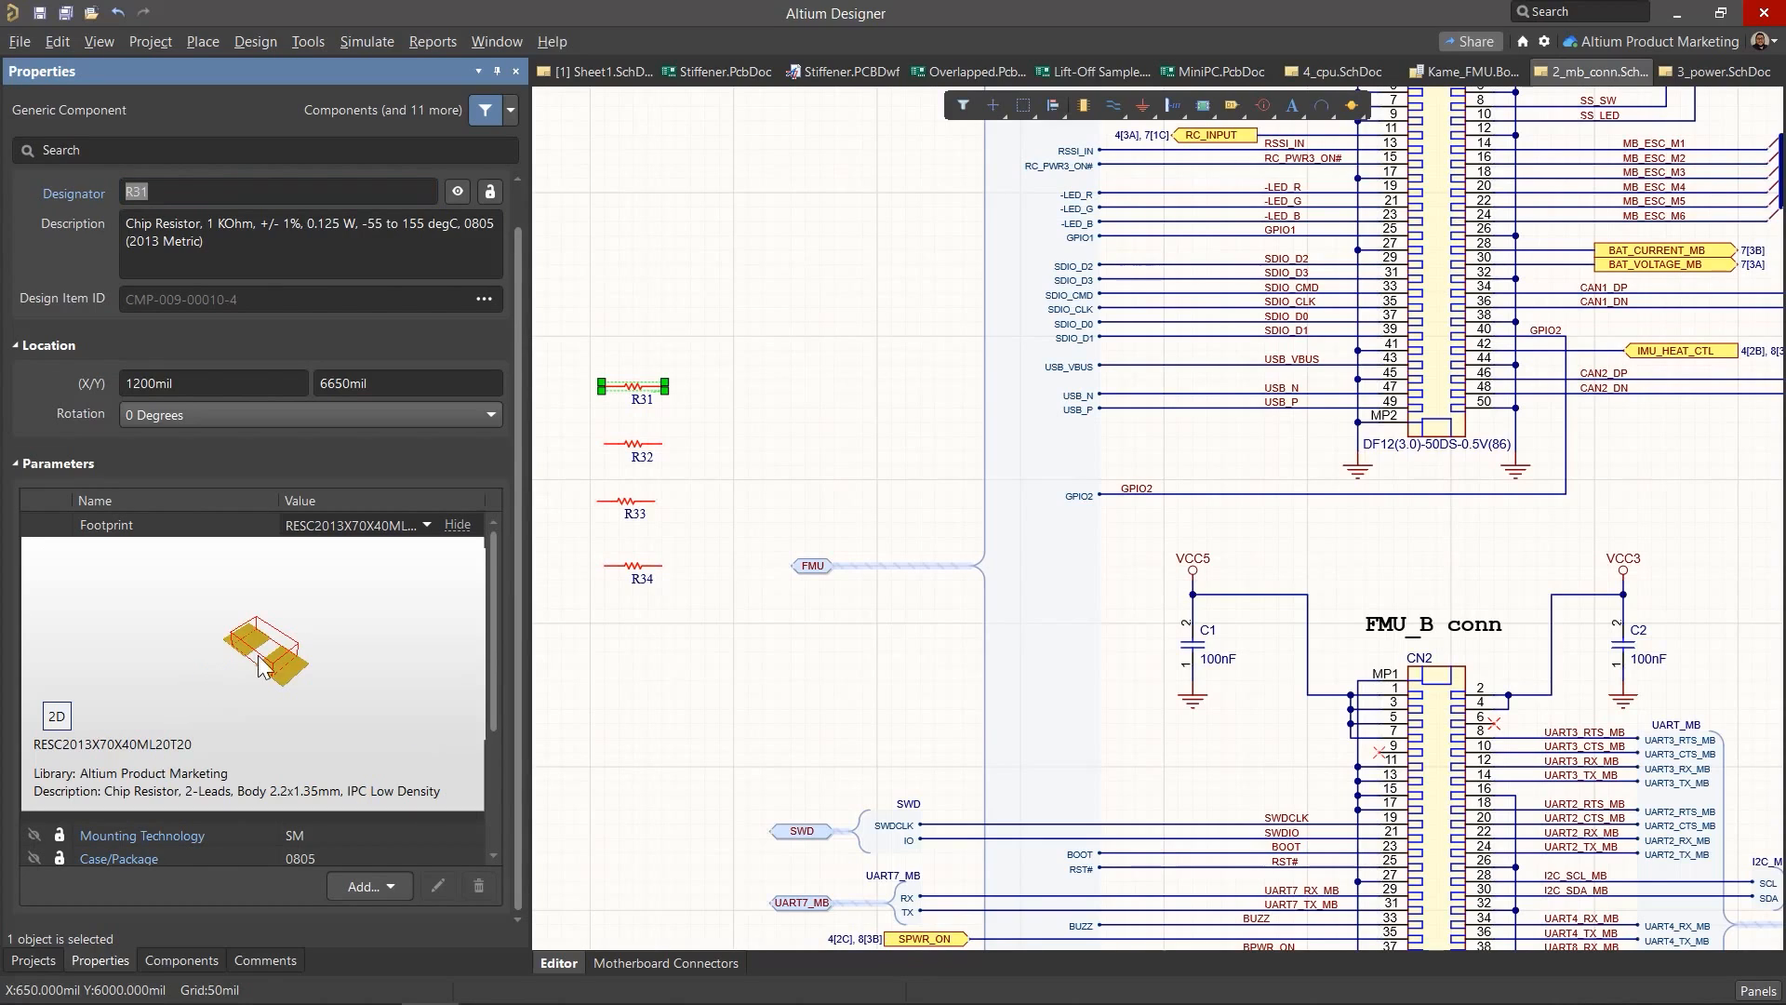
scroll(240, 657, down, 2)
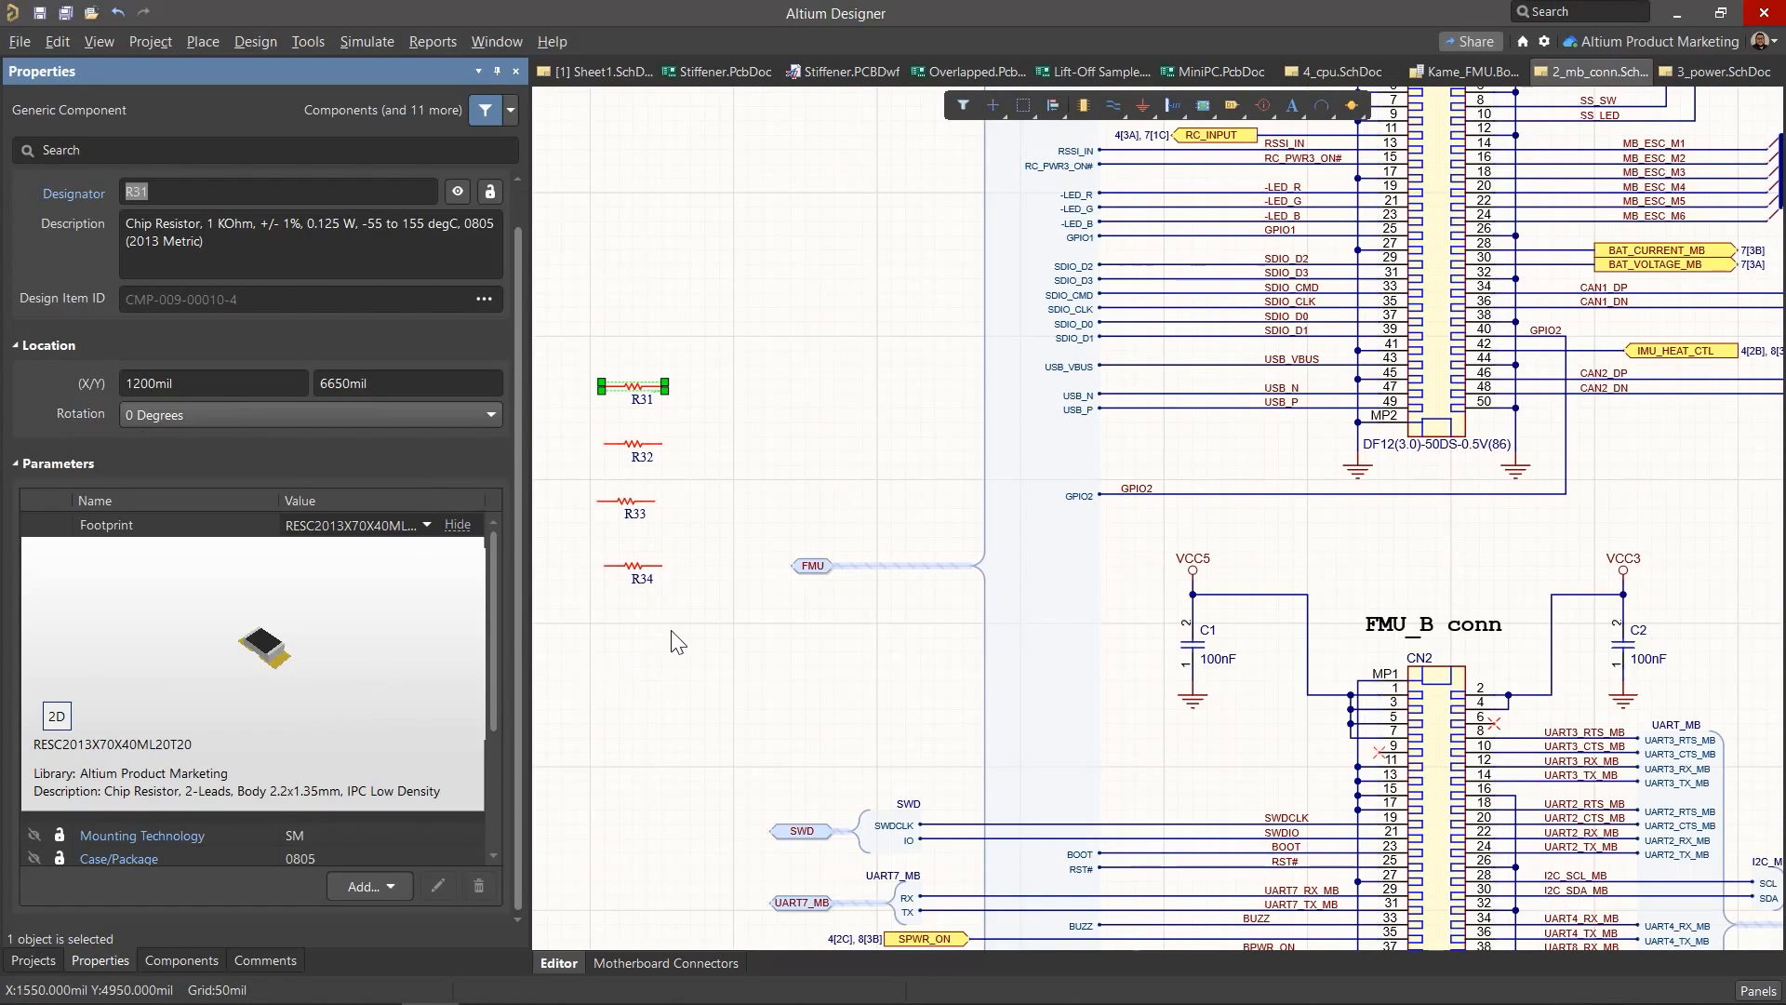
Step: Delete resistors R31 to R34 from the schematic and search the component library for BAT54
drag(737, 626, 579, 343)
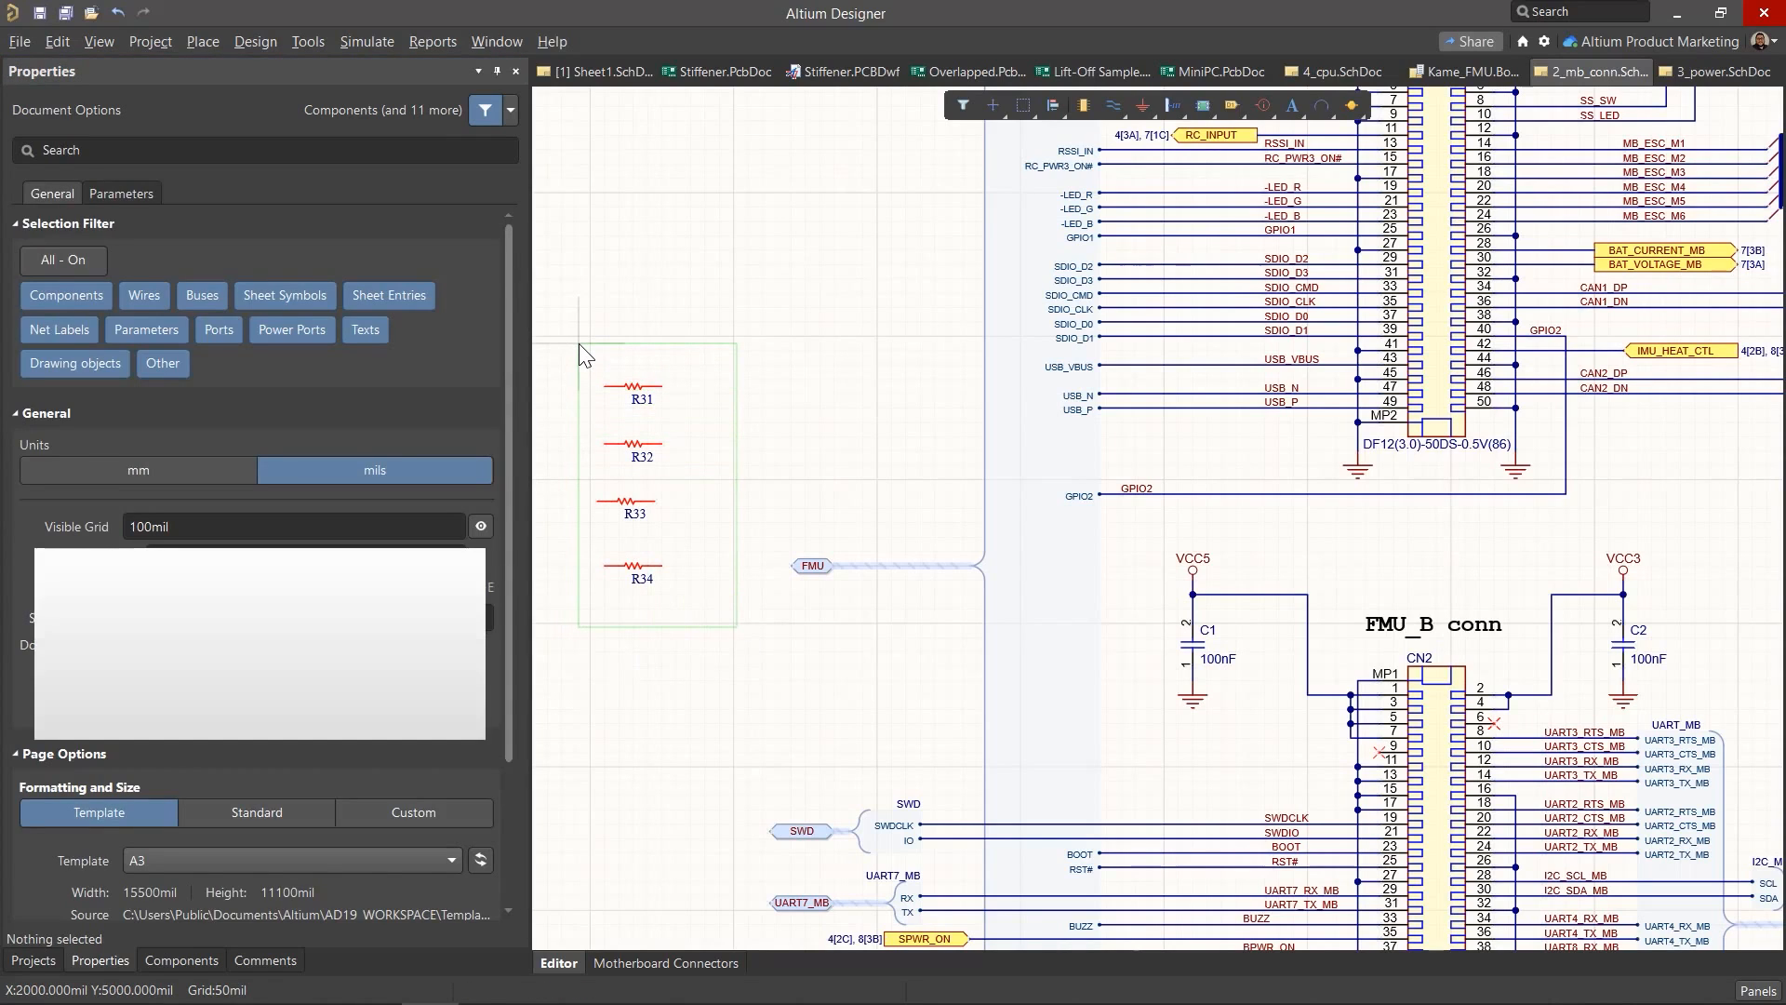
key(Delete)
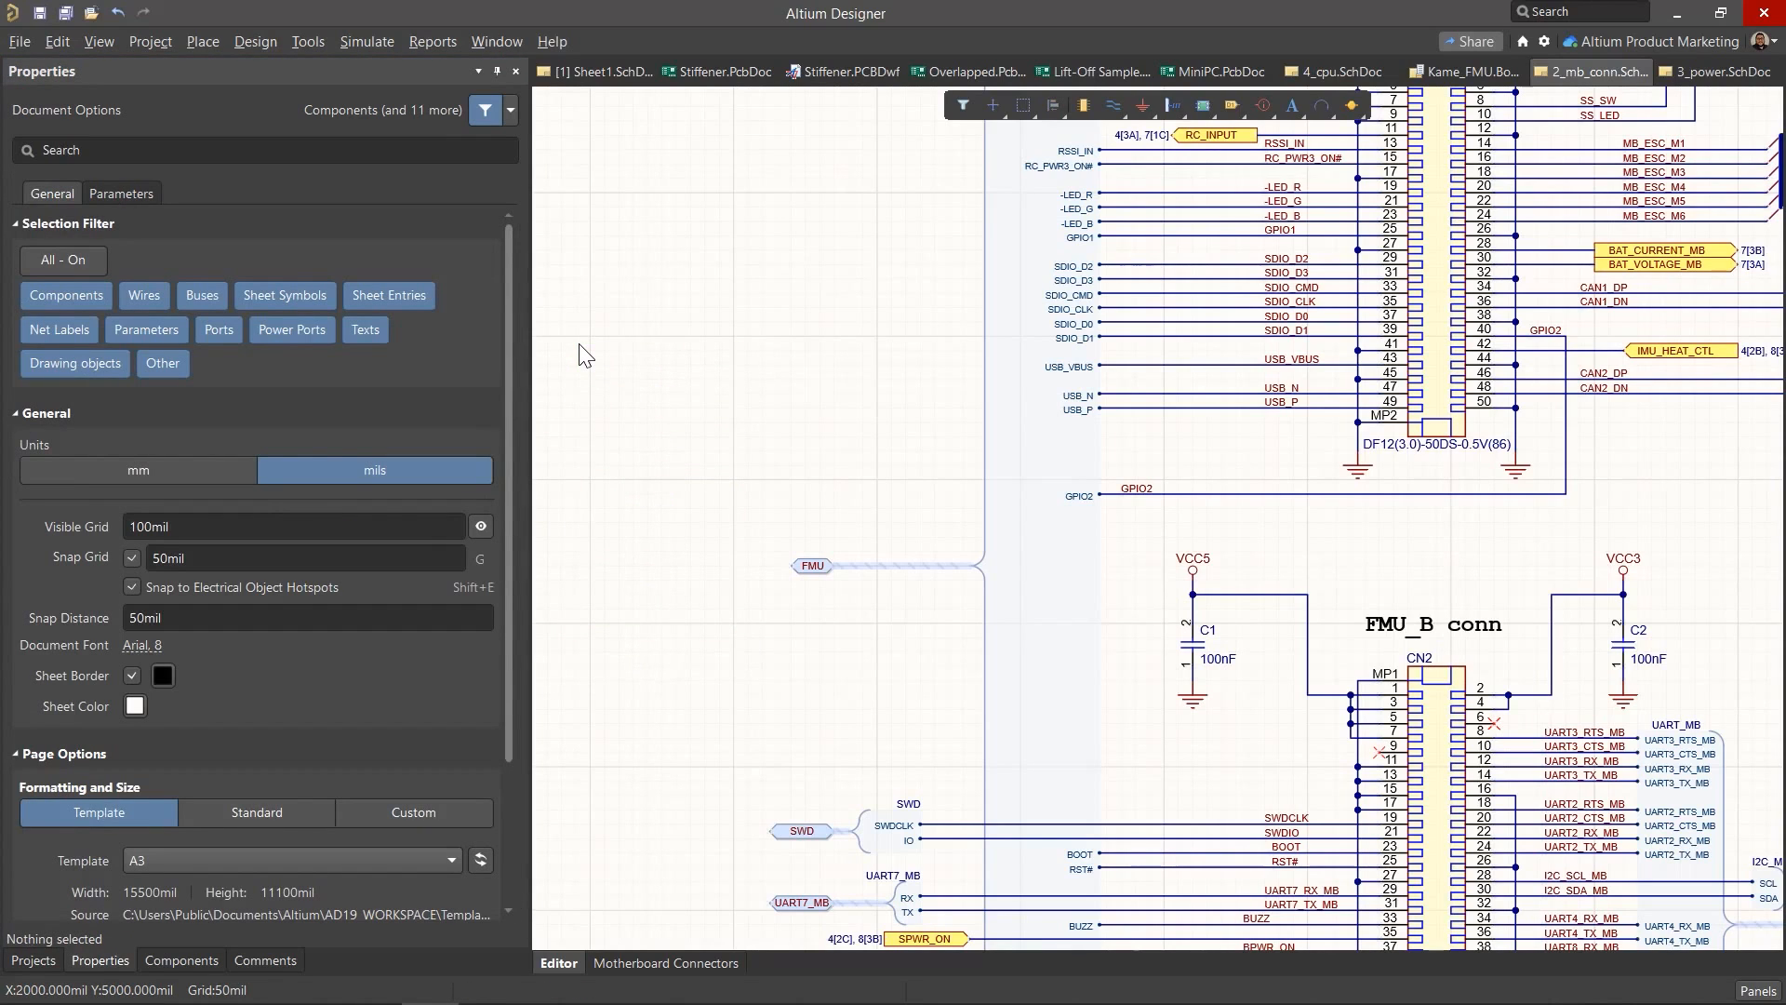
click(182, 960)
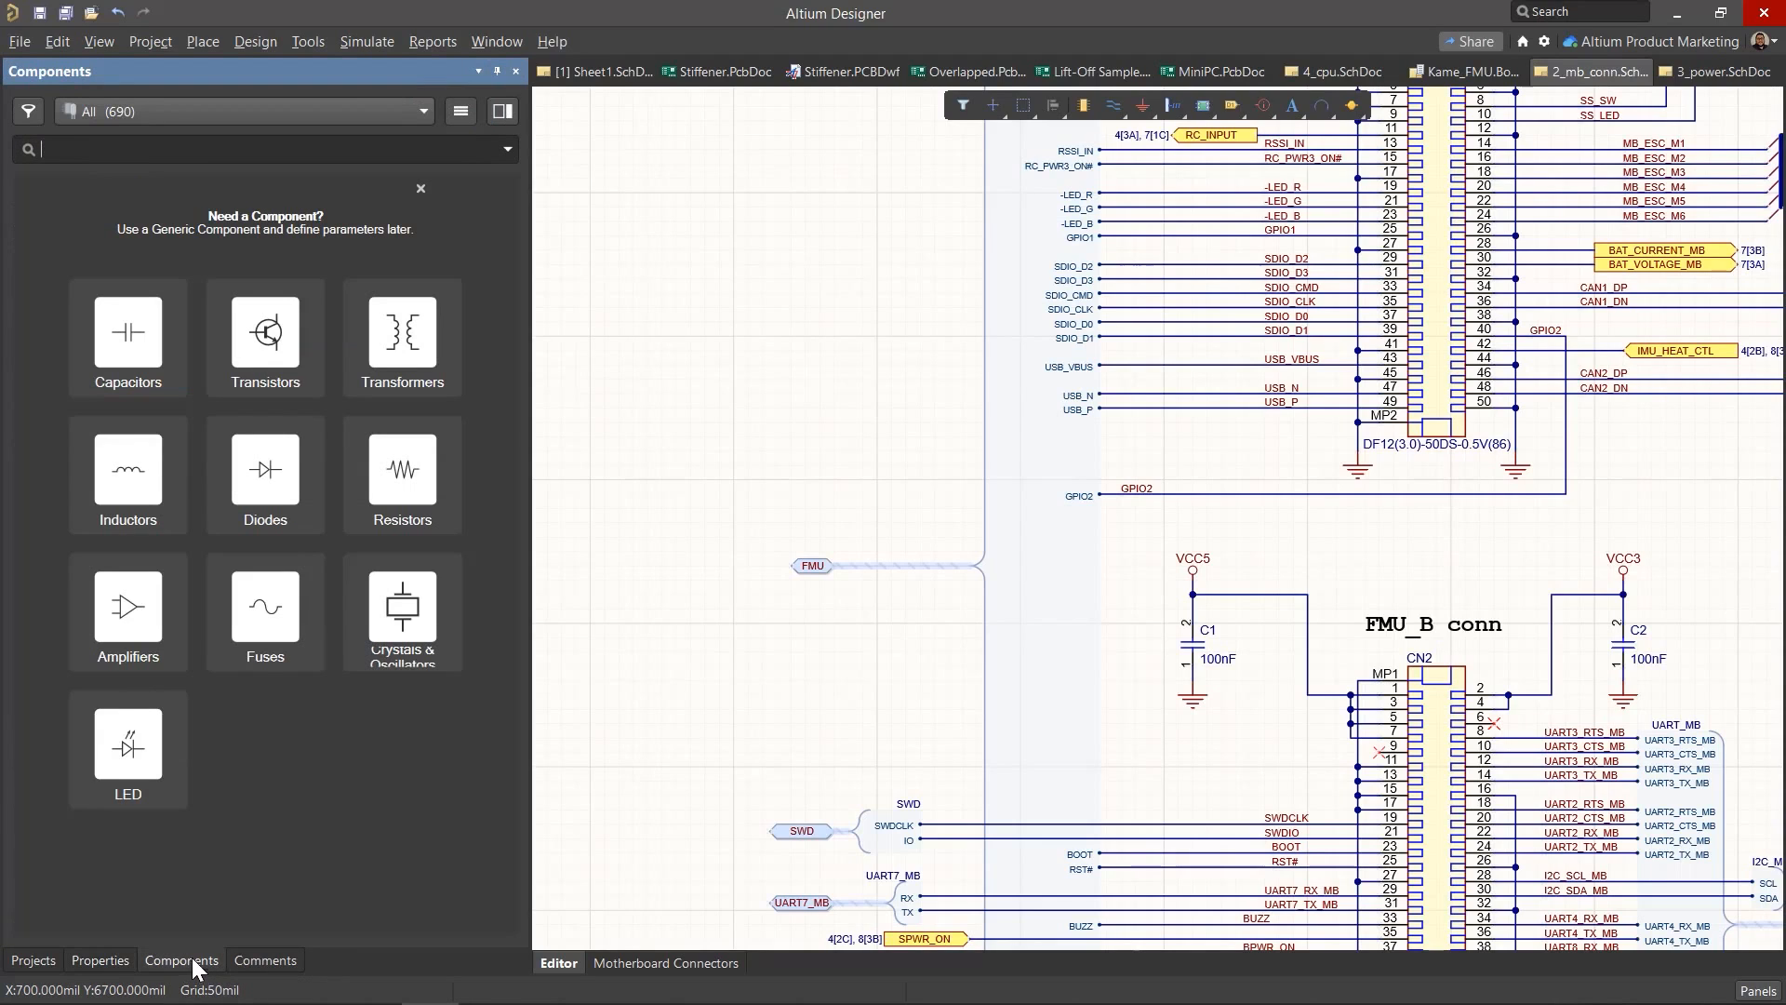
text(BAT54)
key(Return)
Step: Place four BAT54 rectifier diodes one below another in the empty area beside the FMU port
click(84, 282)
drag(84, 283, 658, 350)
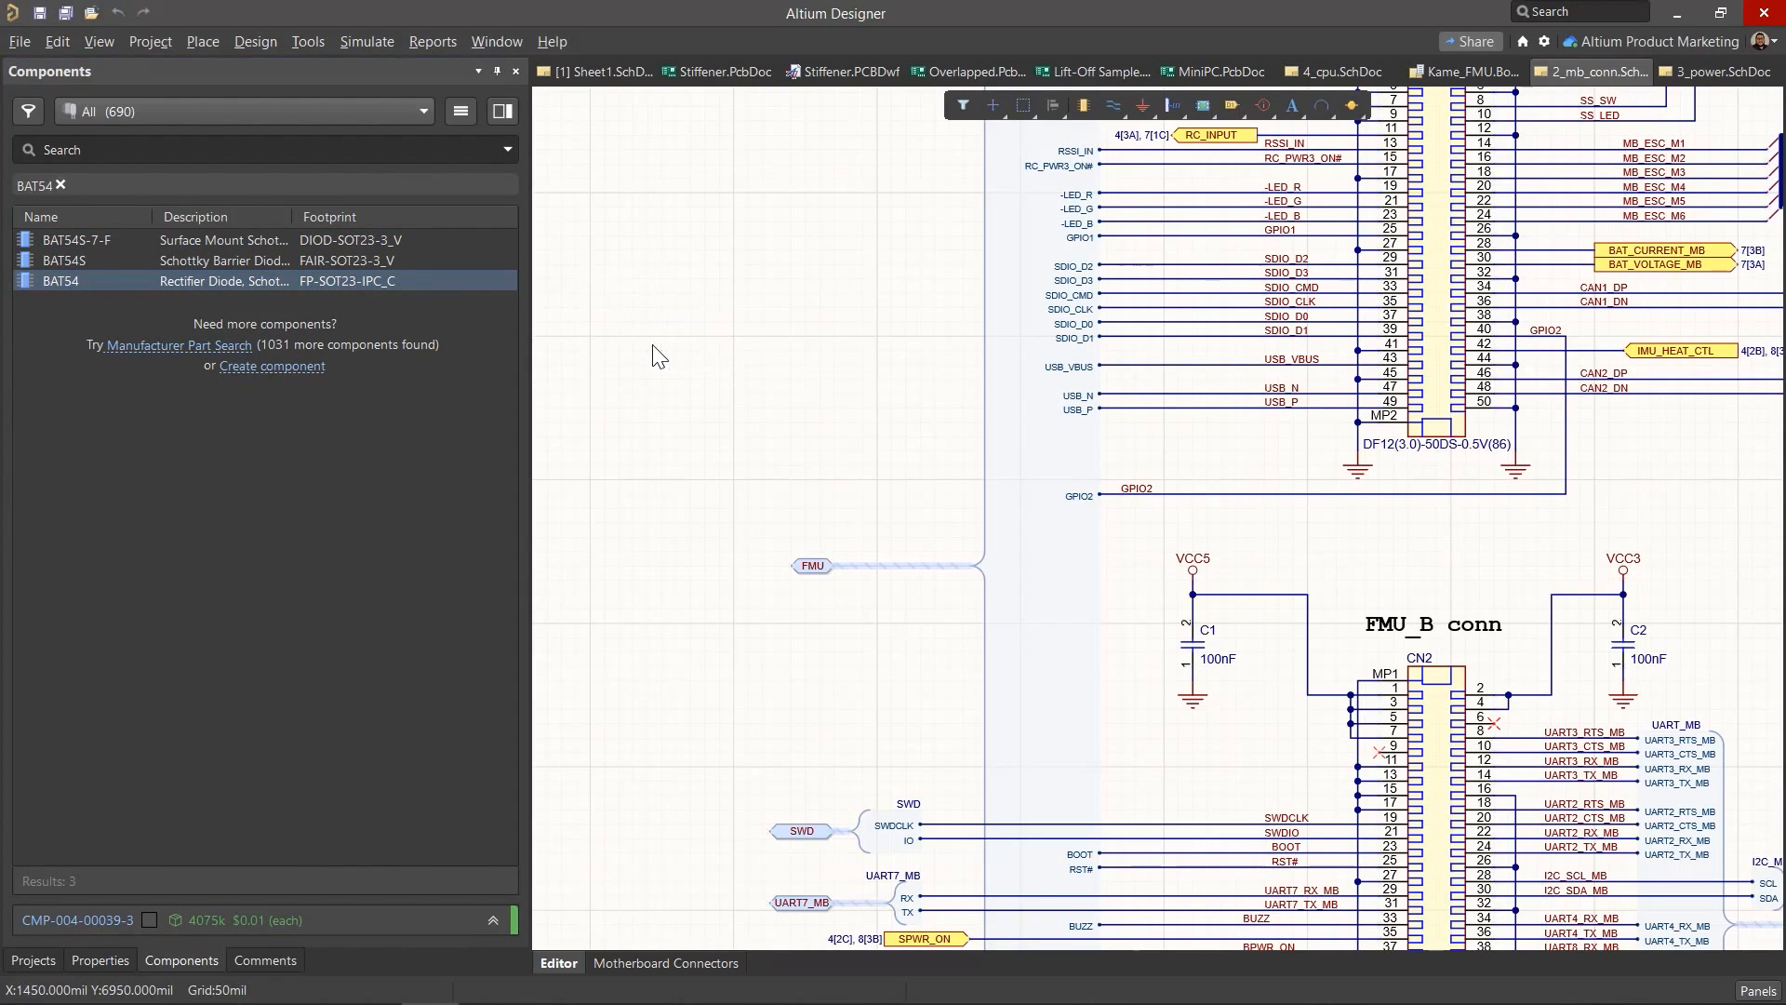
right_click(356, 281)
click(414, 296)
click(664, 419)
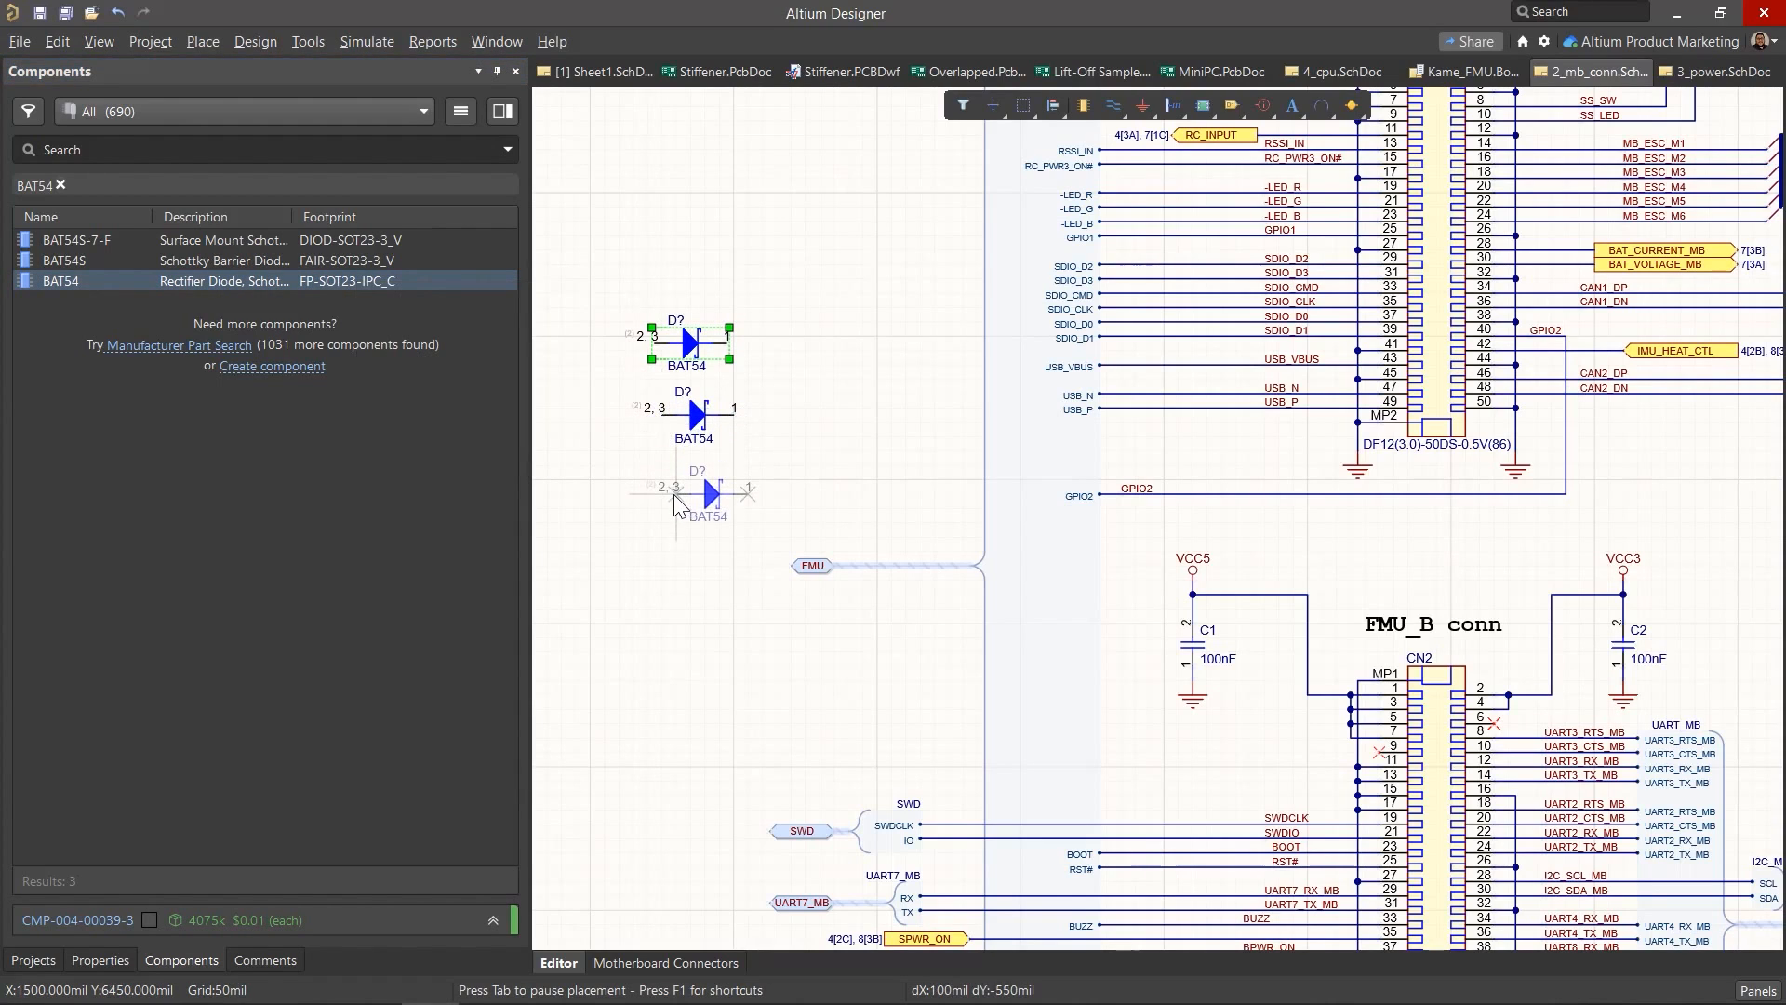
click(678, 498)
click(667, 579)
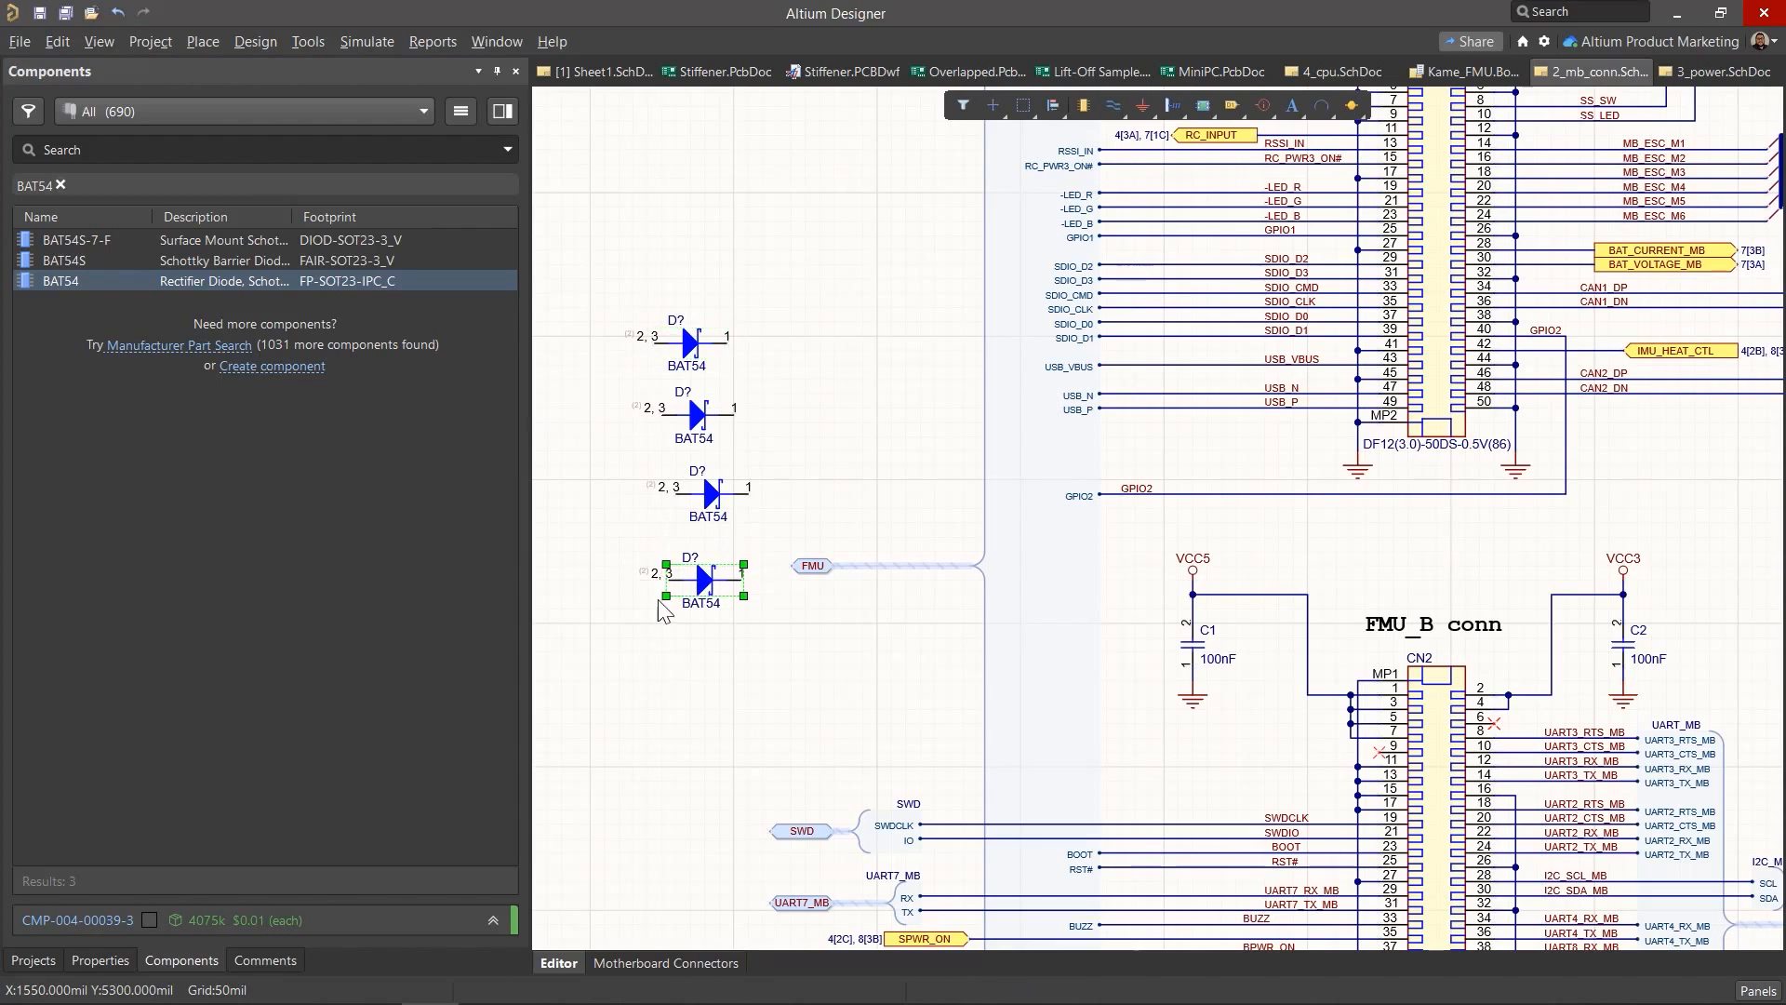
key(Escape)
Step: Select all four BAT54 diodes and align them to their left edges
ctrl+scroll(765, 665, up, 3)
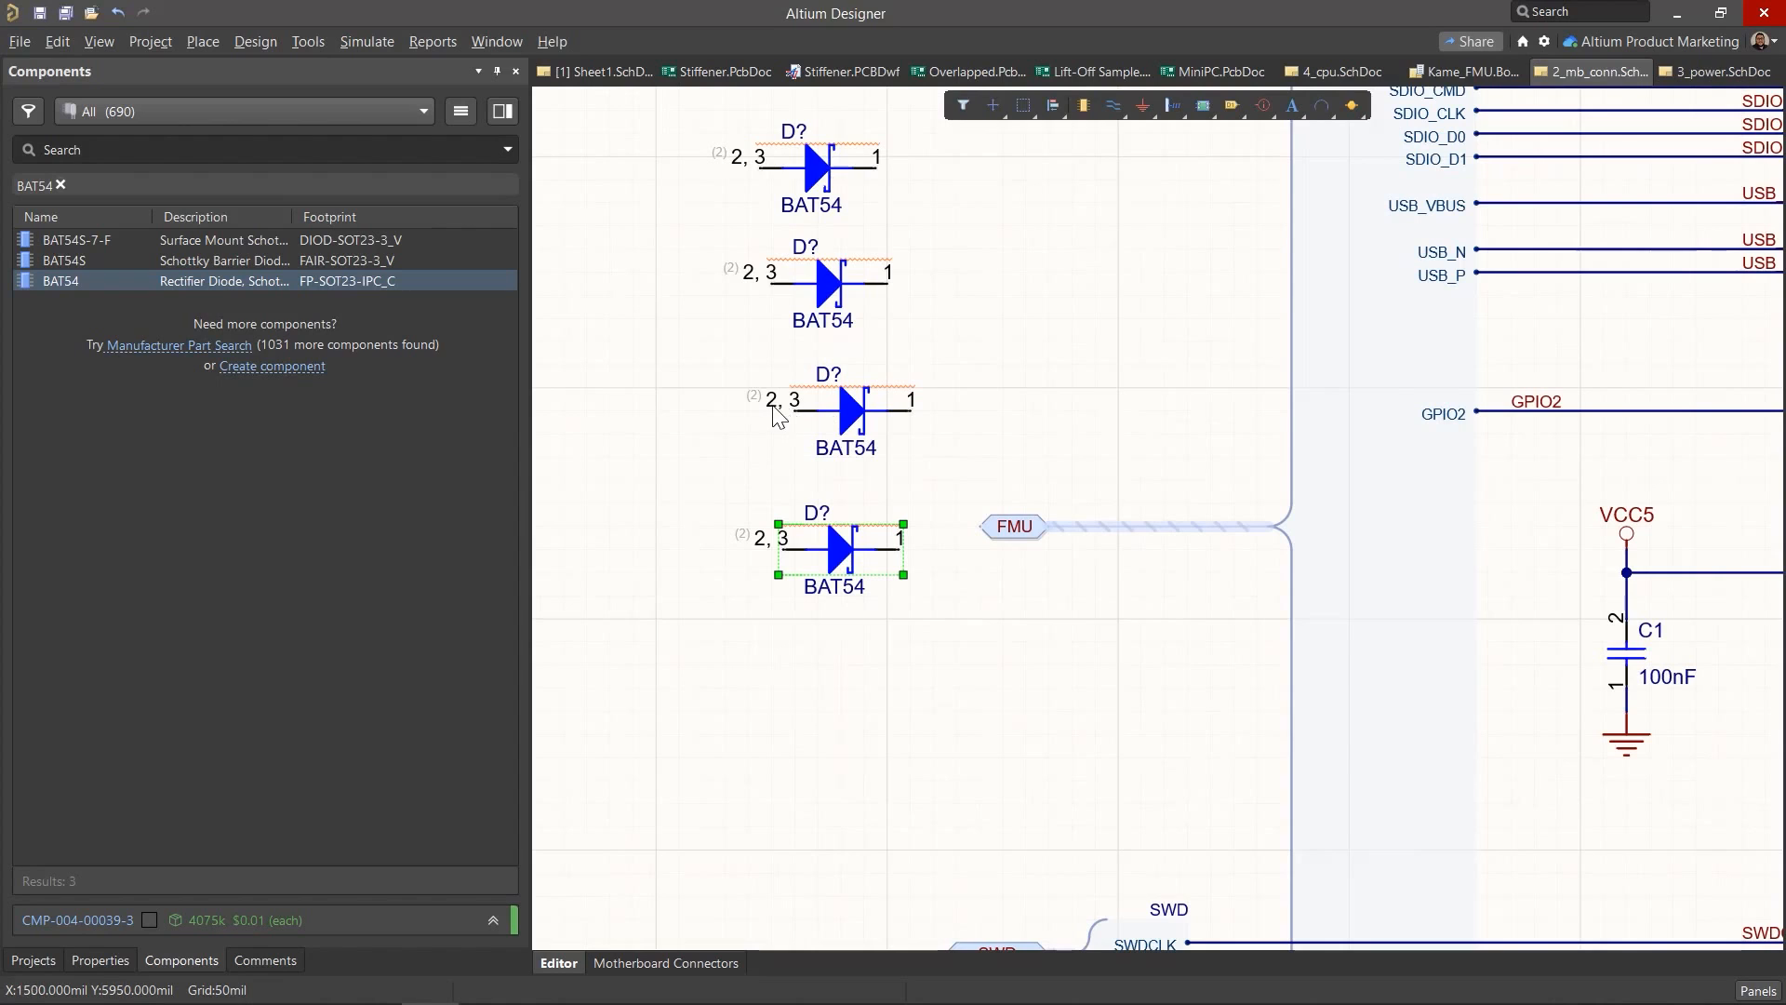
drag(946, 622, 679, 203)
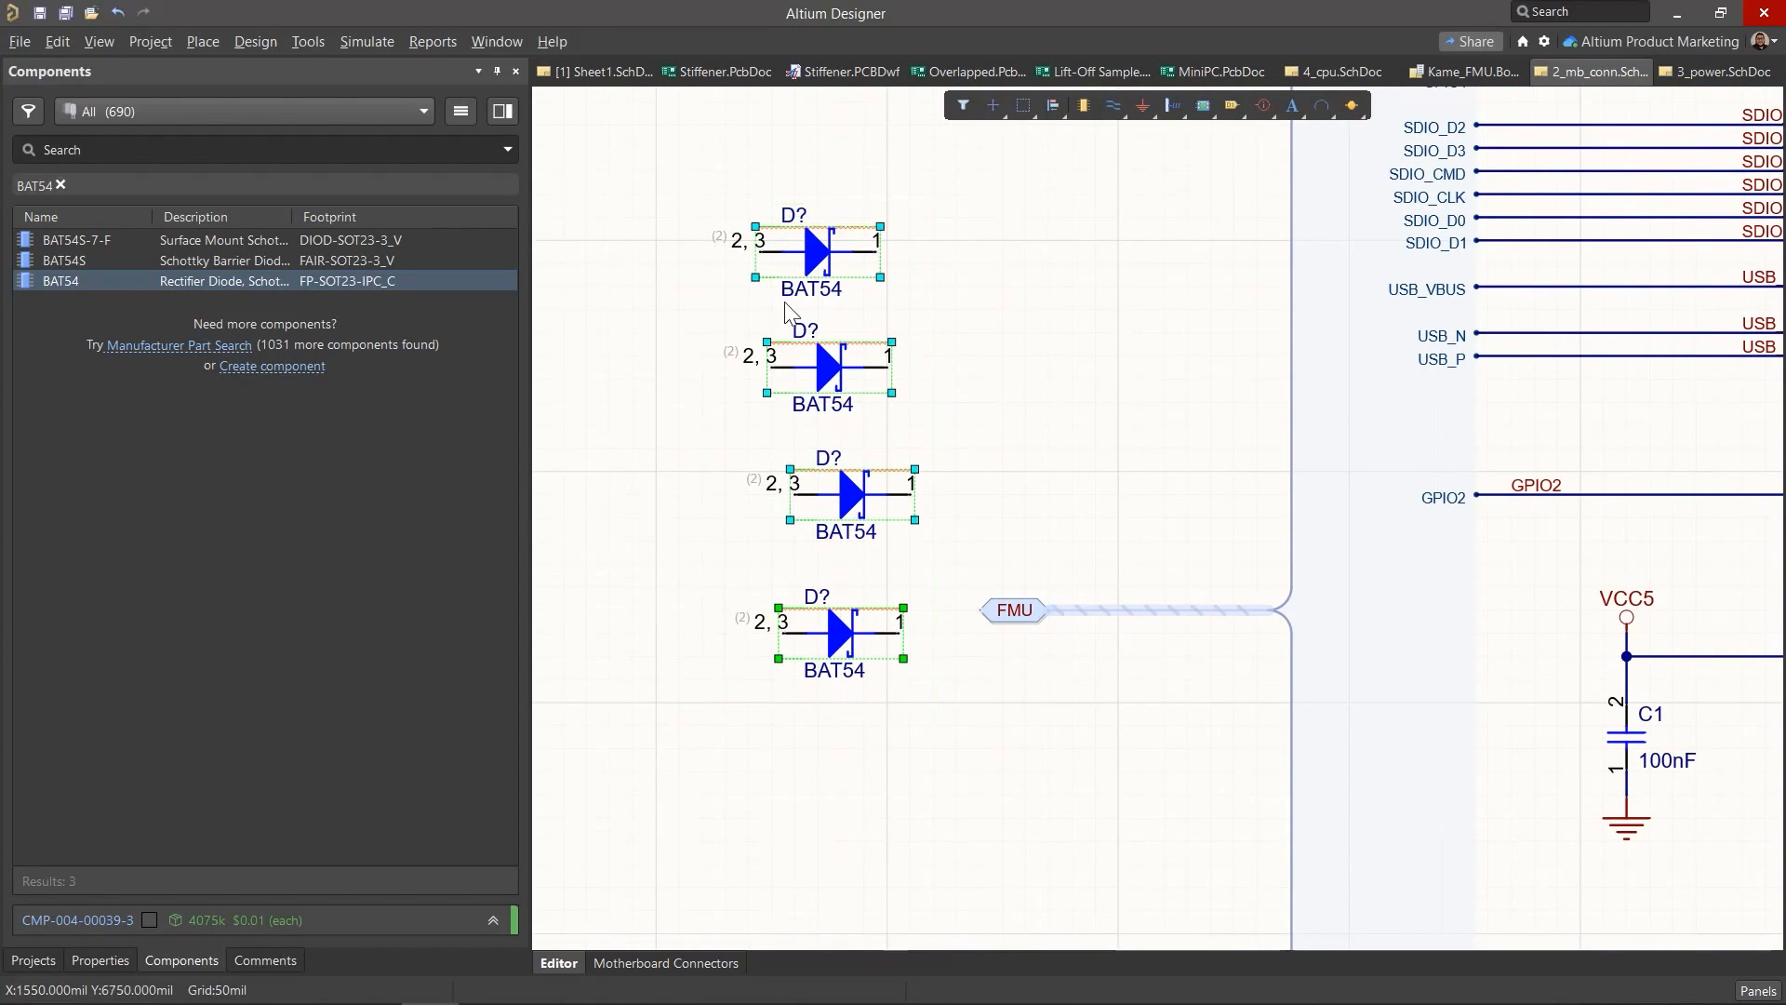
right_click(819, 359)
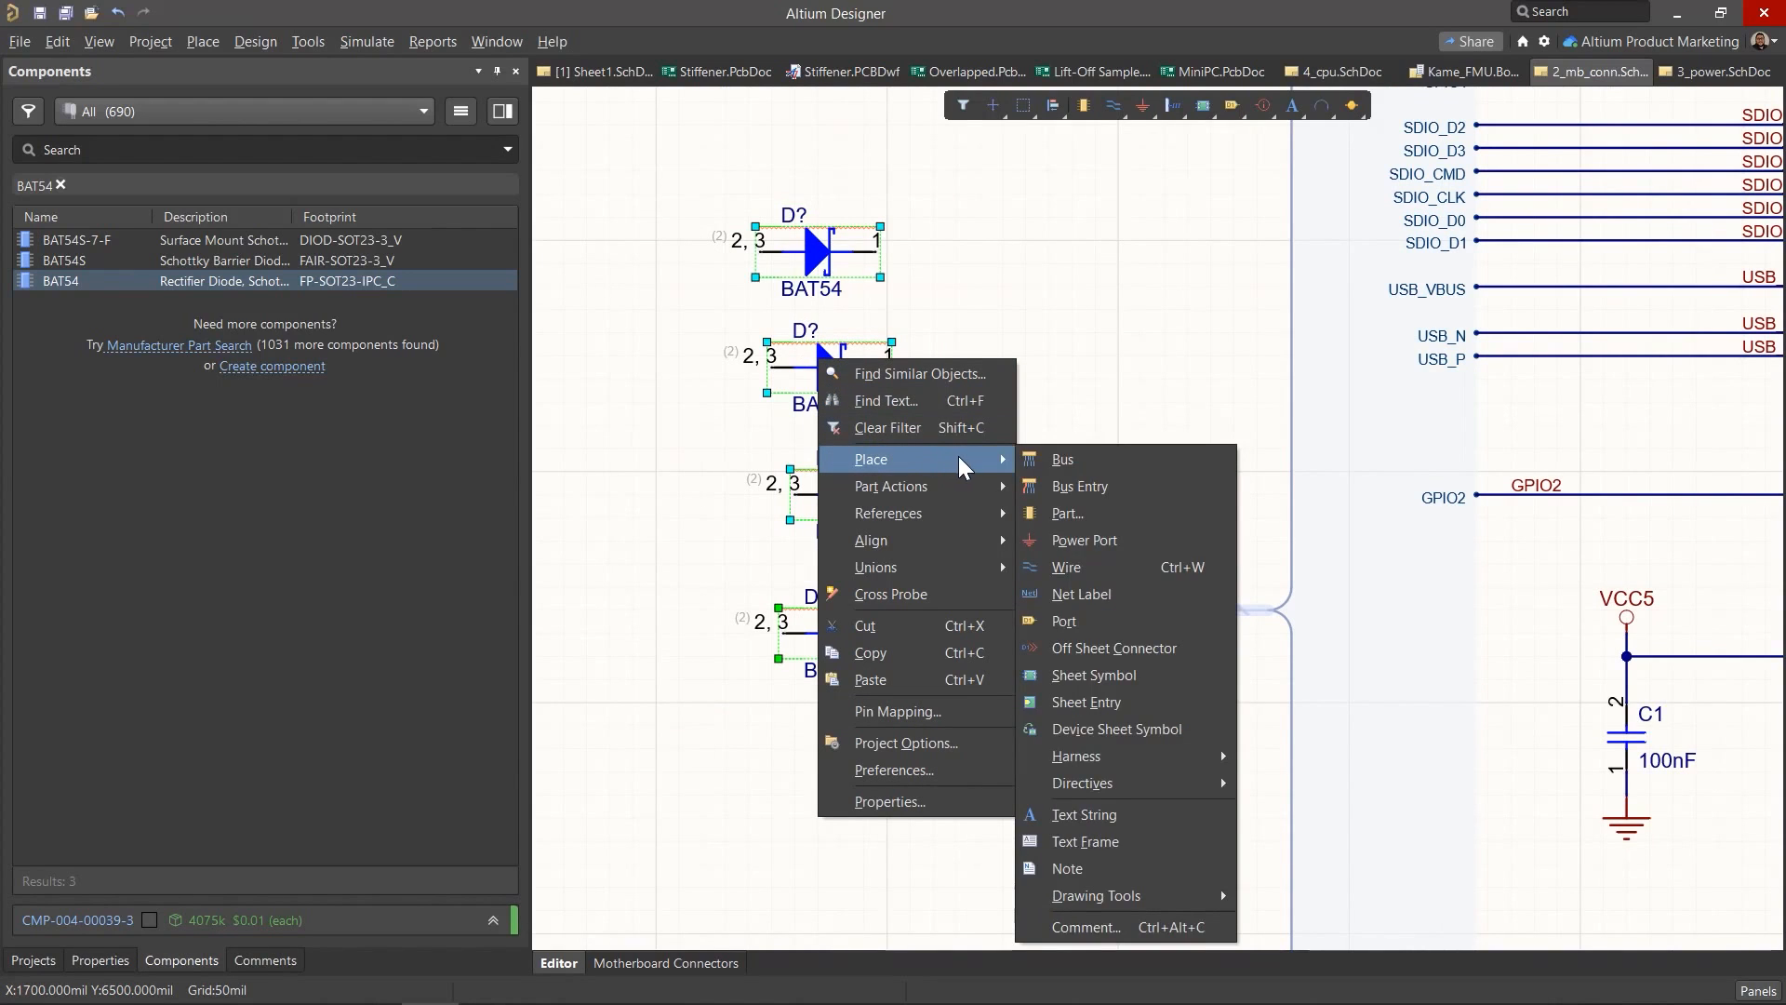
mouse_move(995, 547)
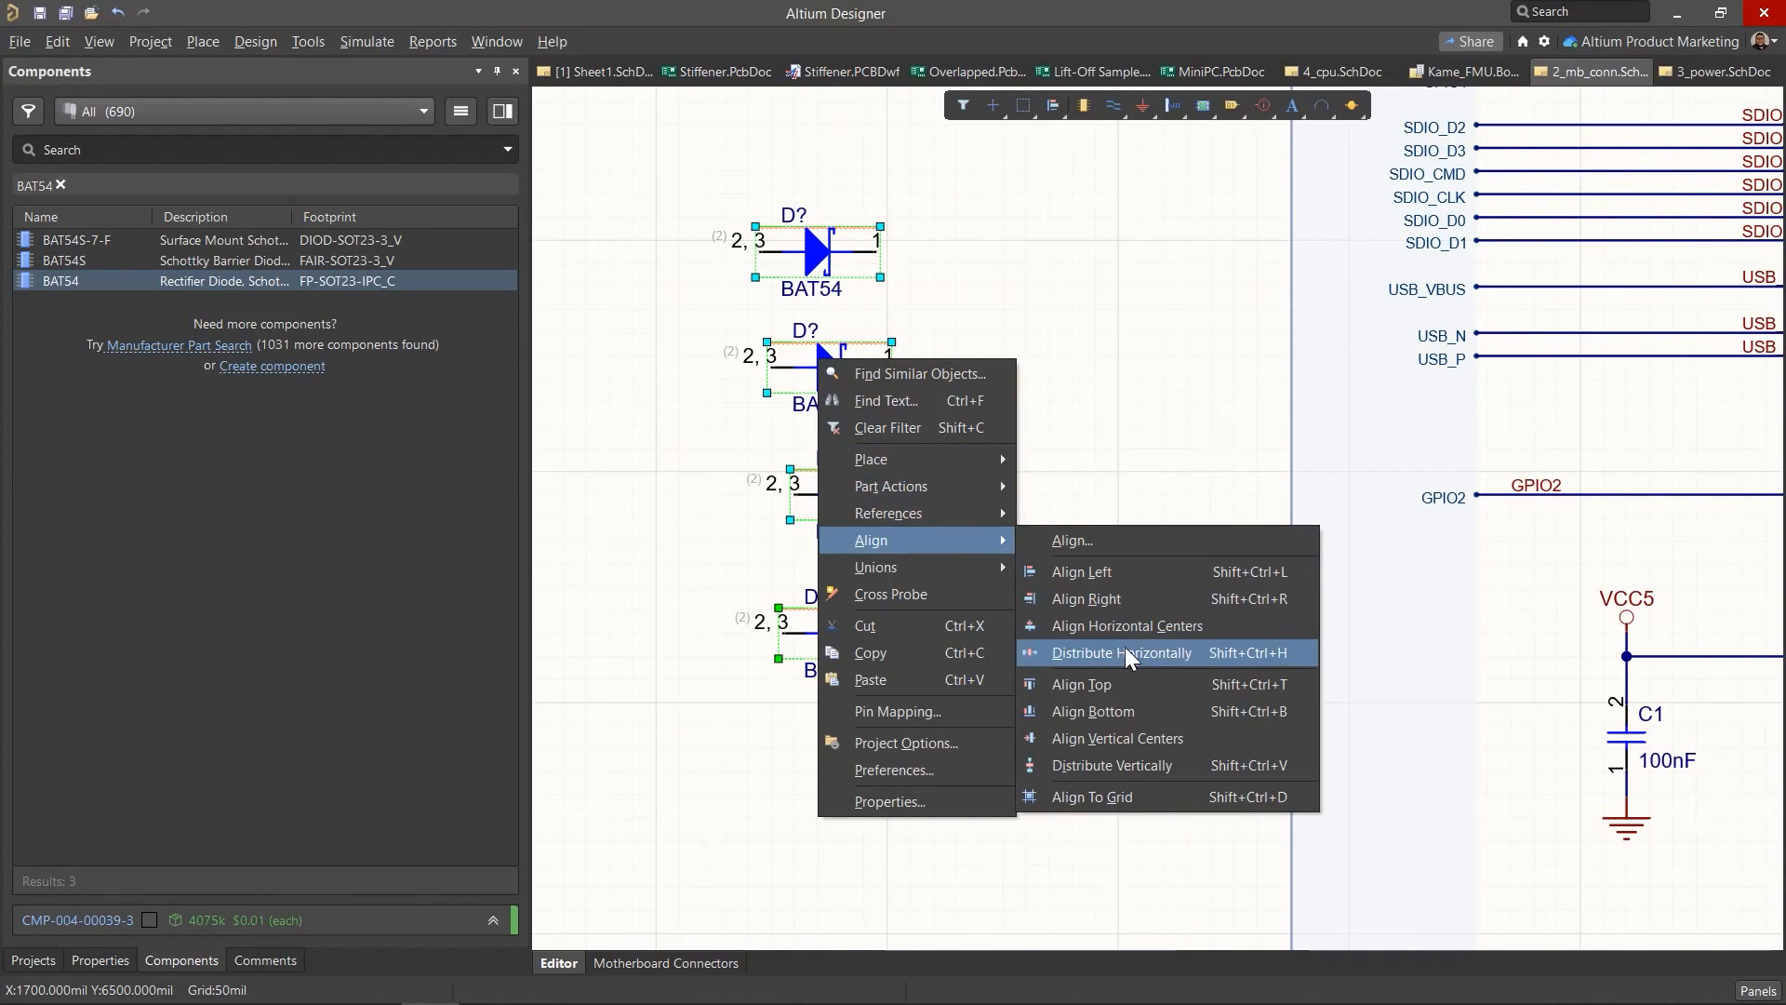
click(1125, 573)
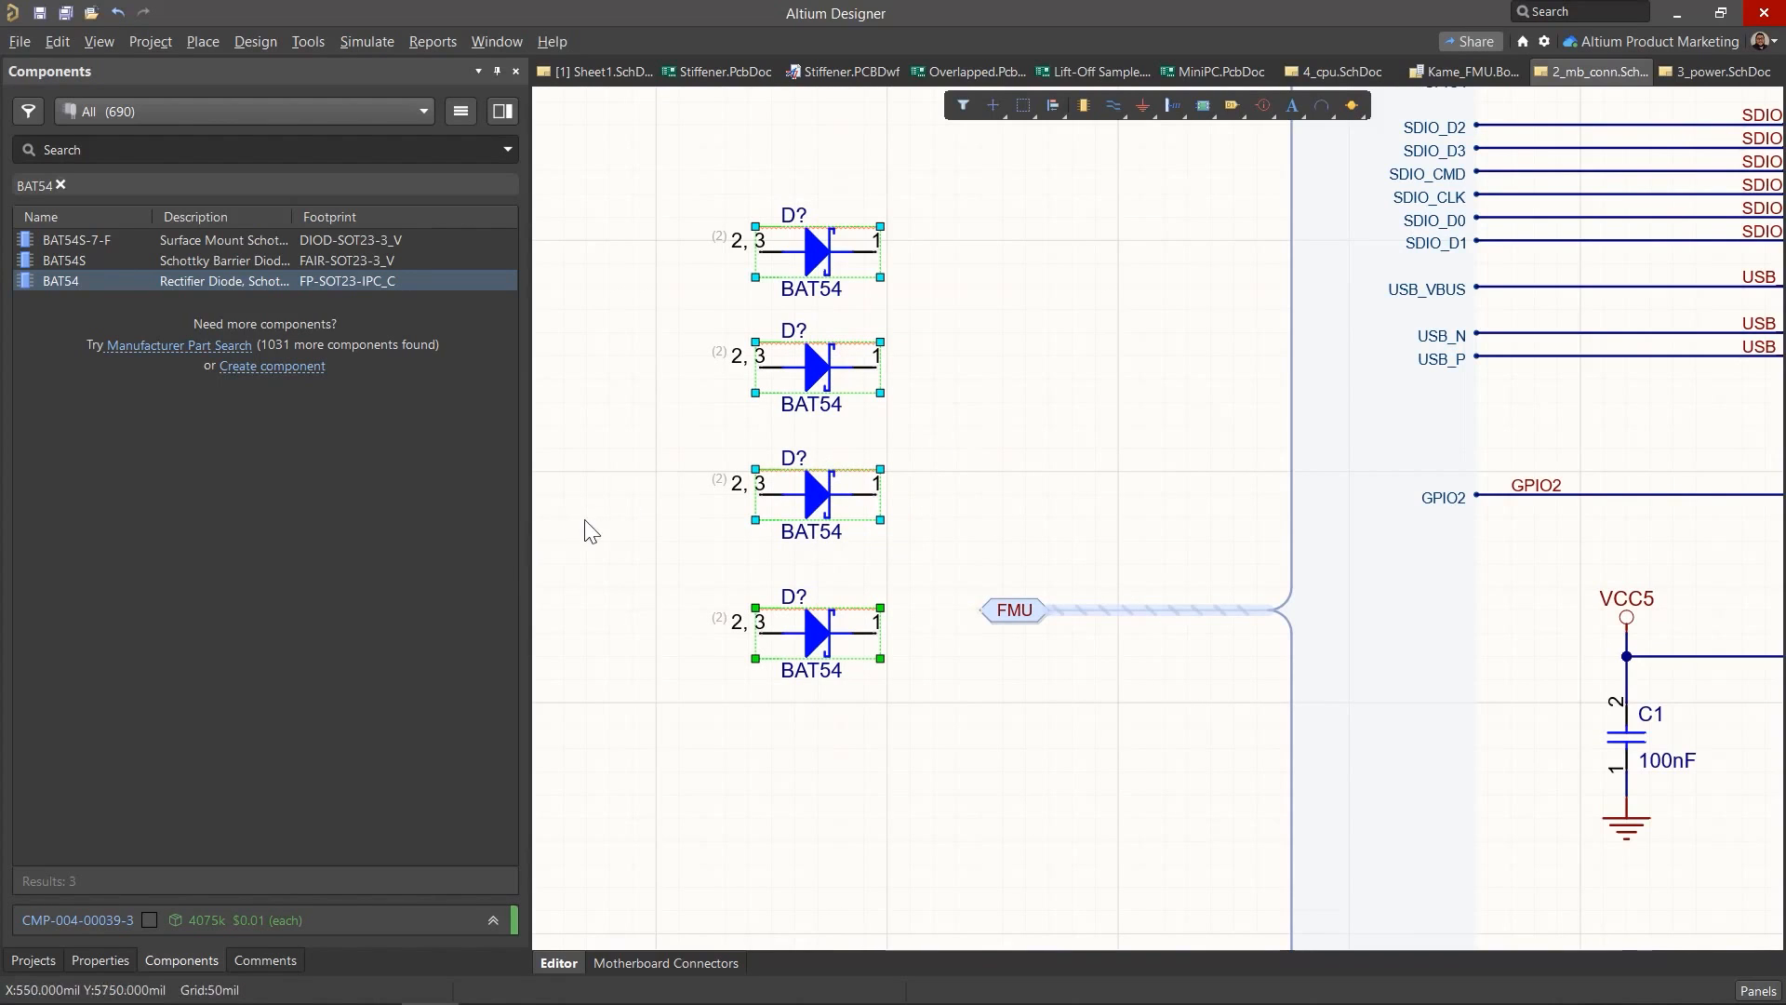
Step: Set the footprint of the second BAT54 diode from the top to FP-SOT23-IPC_B
double_click(829, 348)
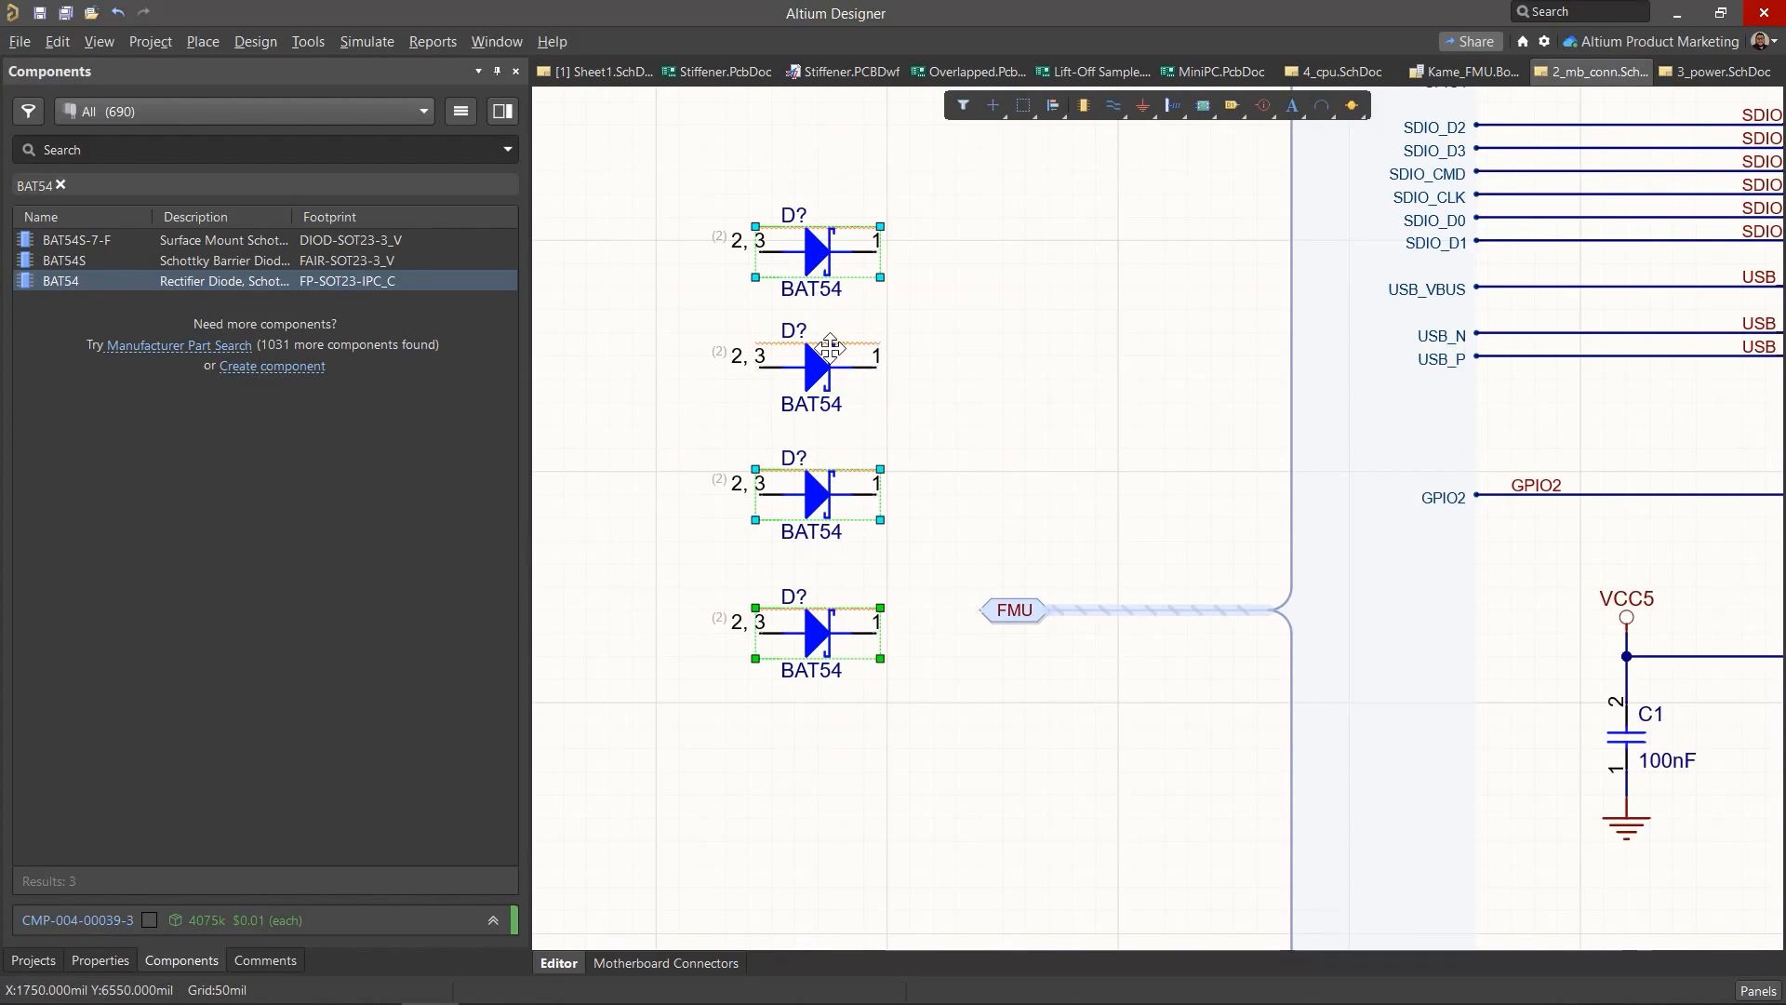
scroll(396, 572, down, 3)
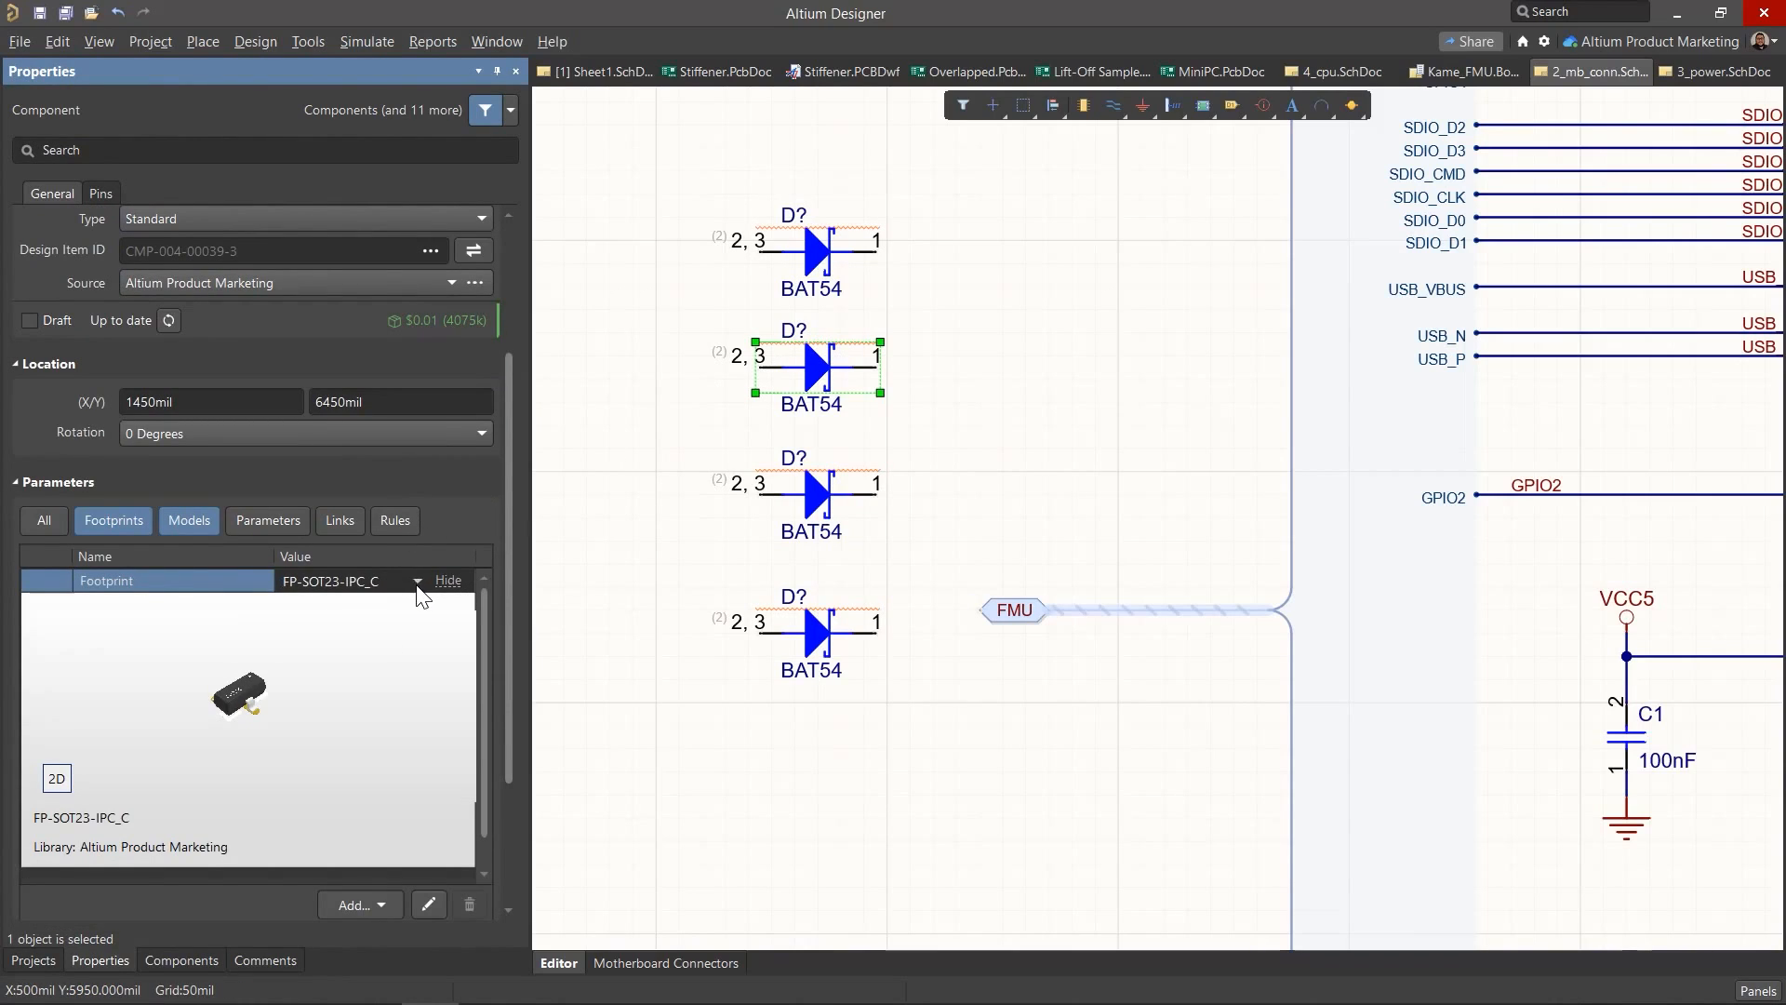
click(416, 581)
click(398, 633)
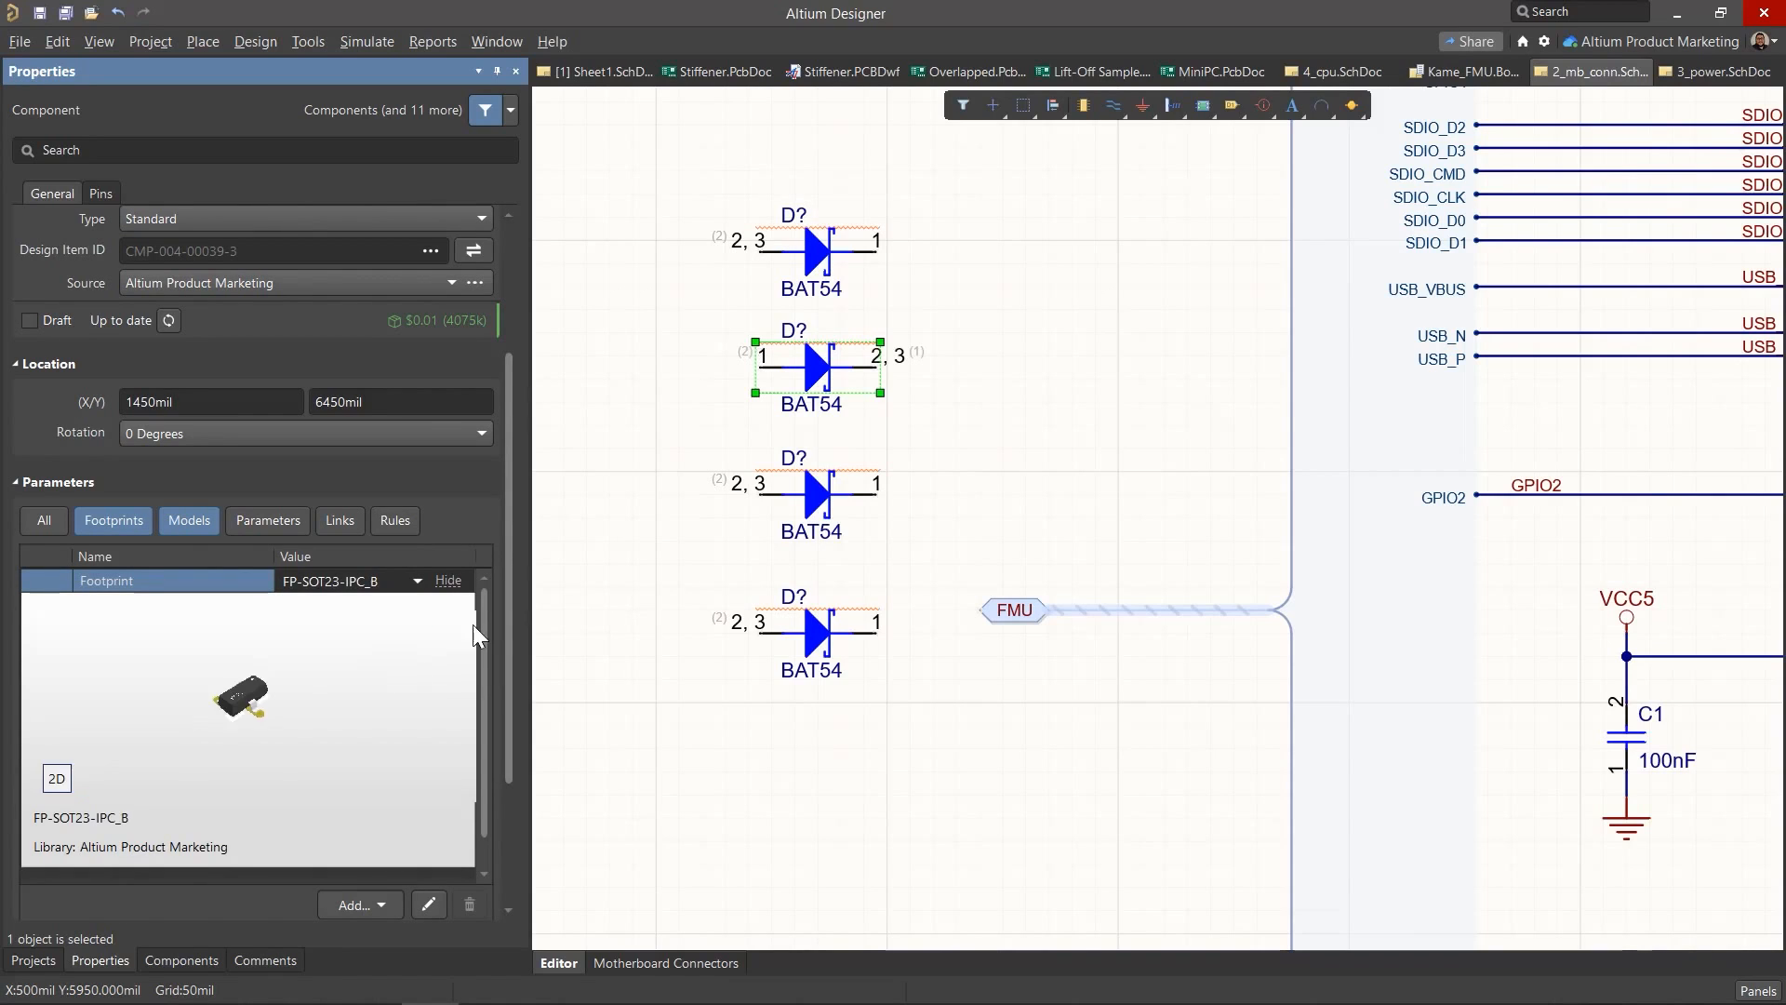
Step: Set the third BAT54 diode's footprint to FP-SOT23-IPC_A and the fourth one's to FP-SOT23-MFG
click(809, 498)
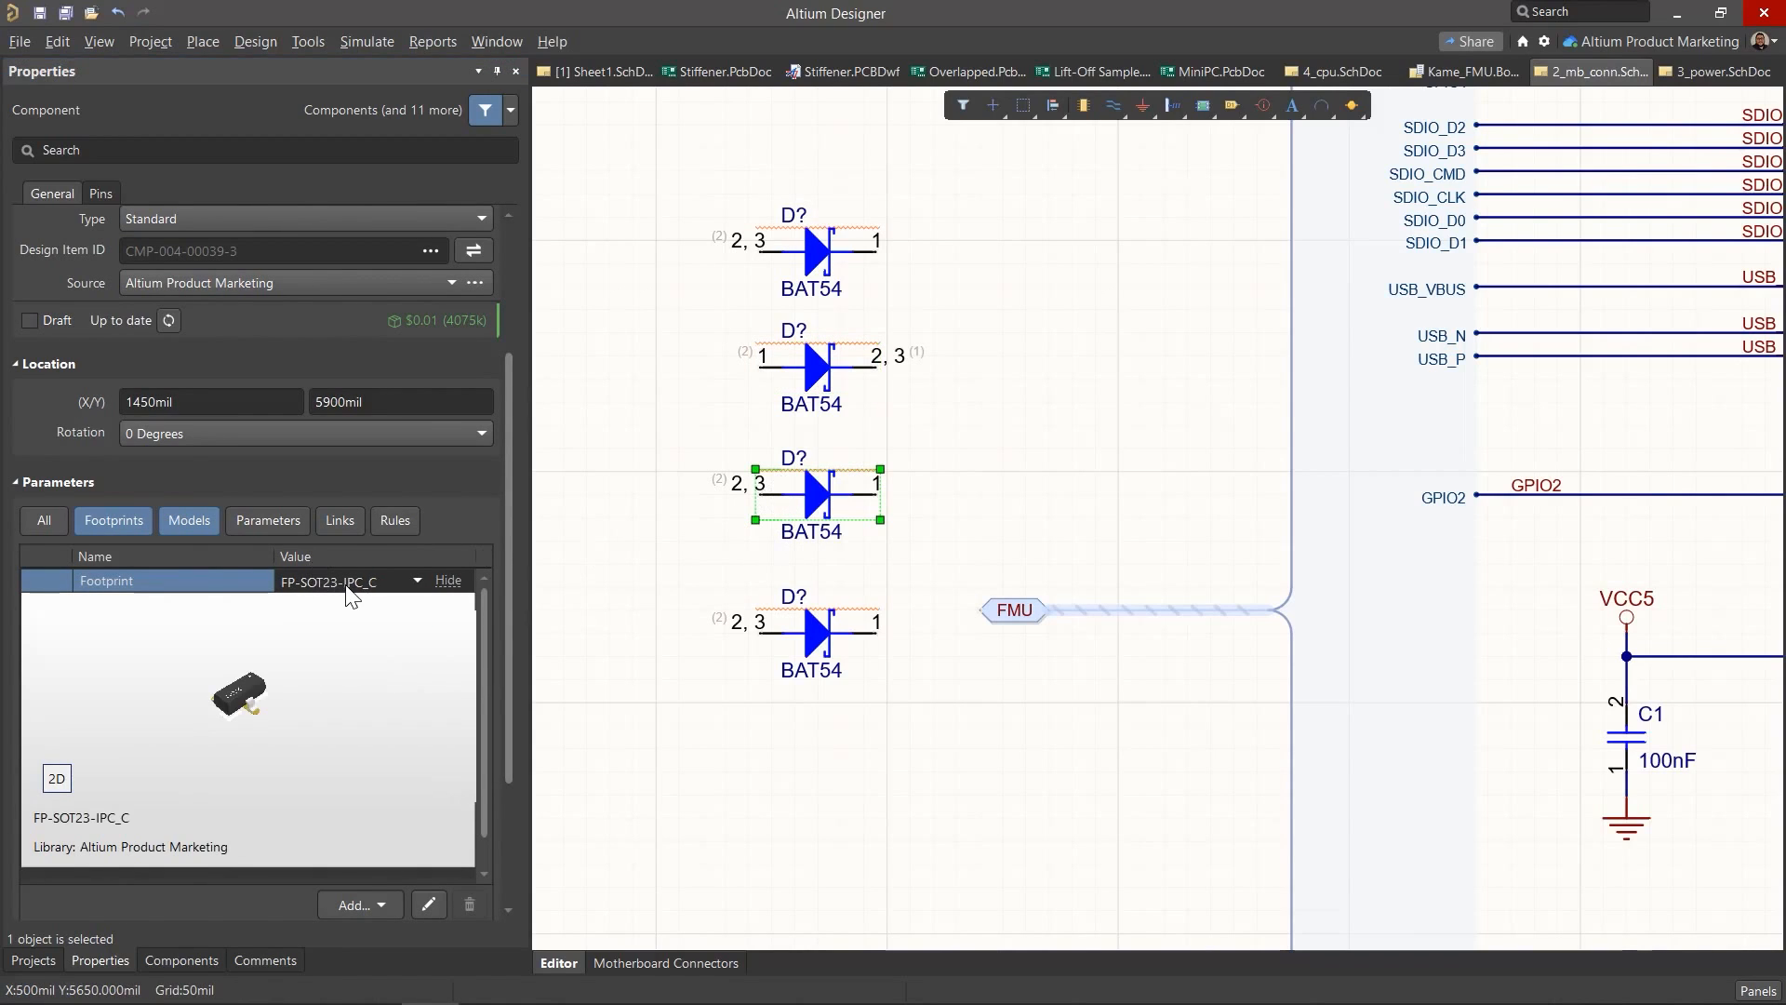
click(416, 580)
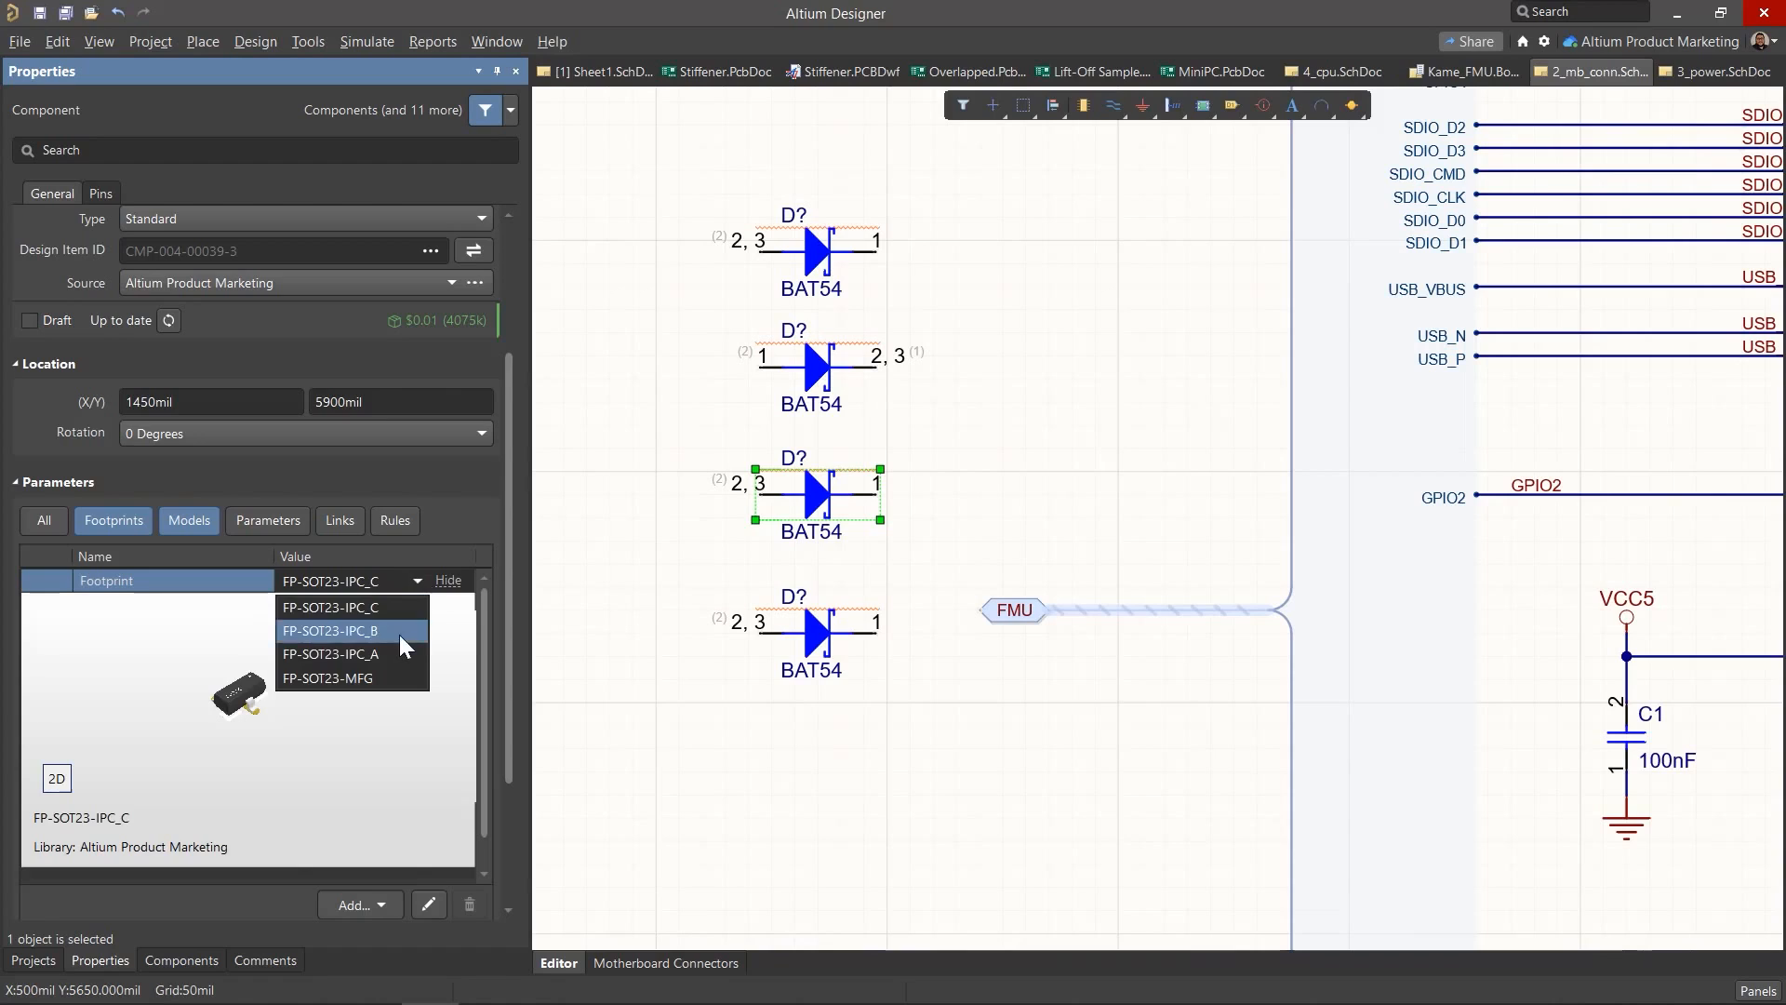
click(394, 649)
click(780, 624)
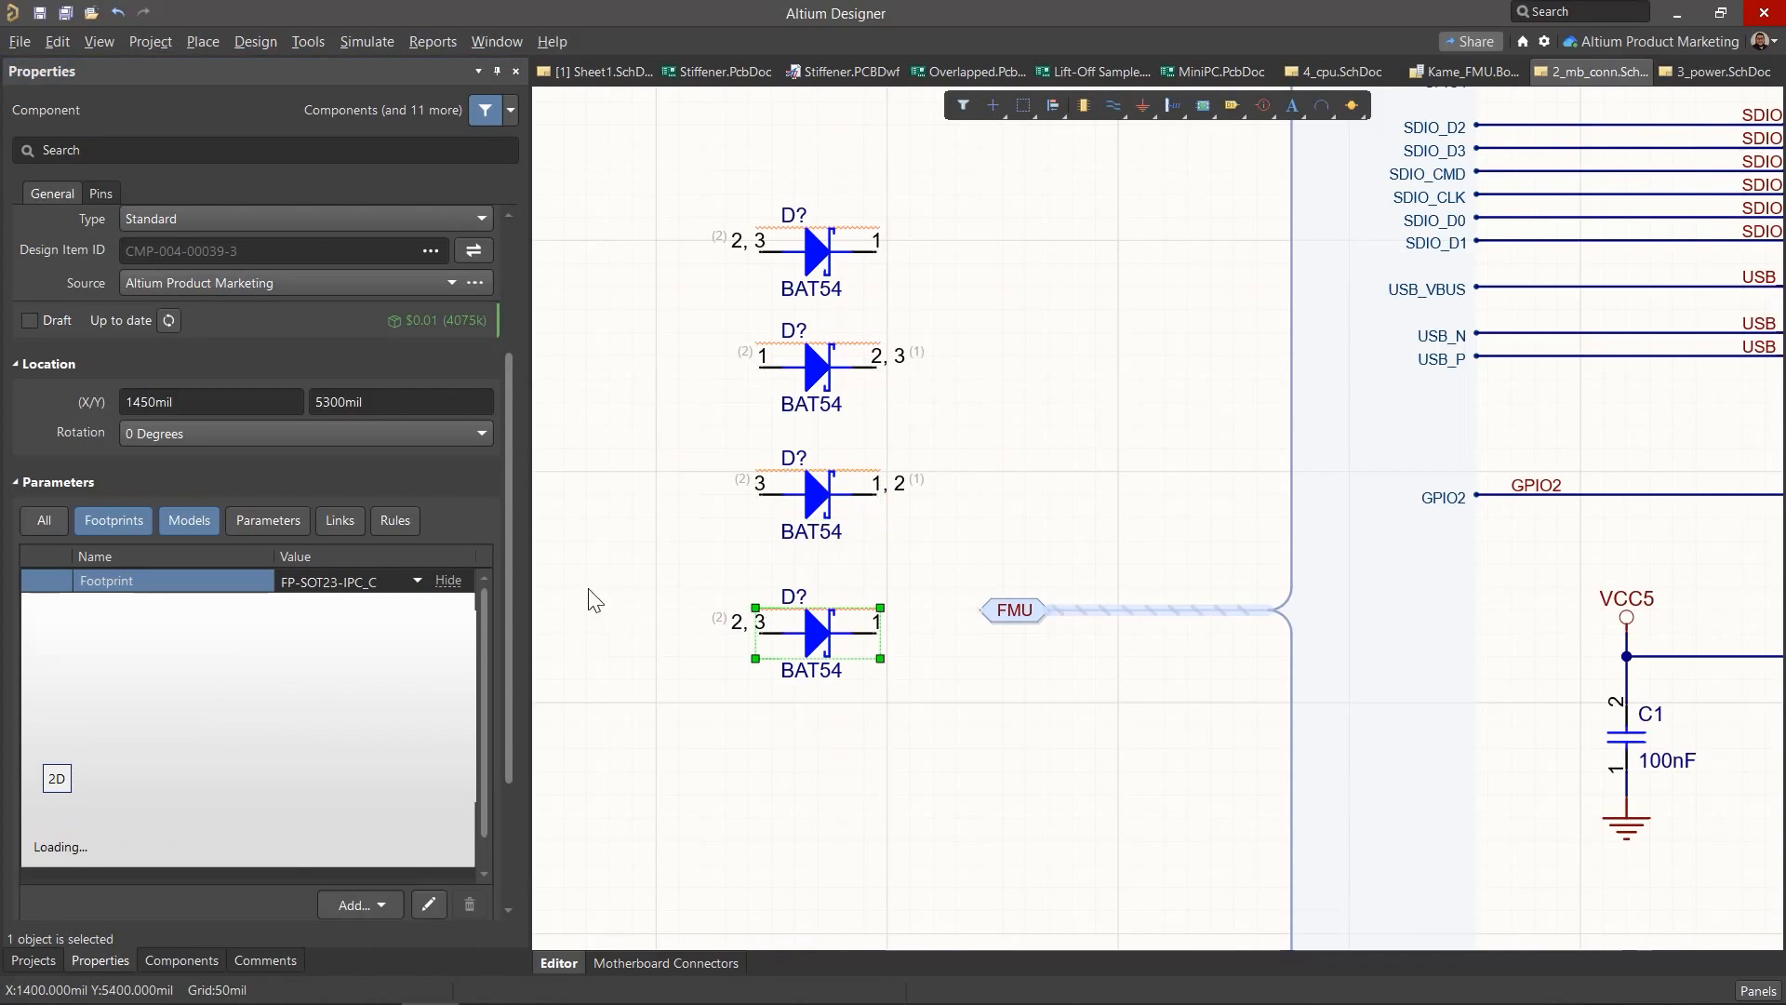
click(416, 580)
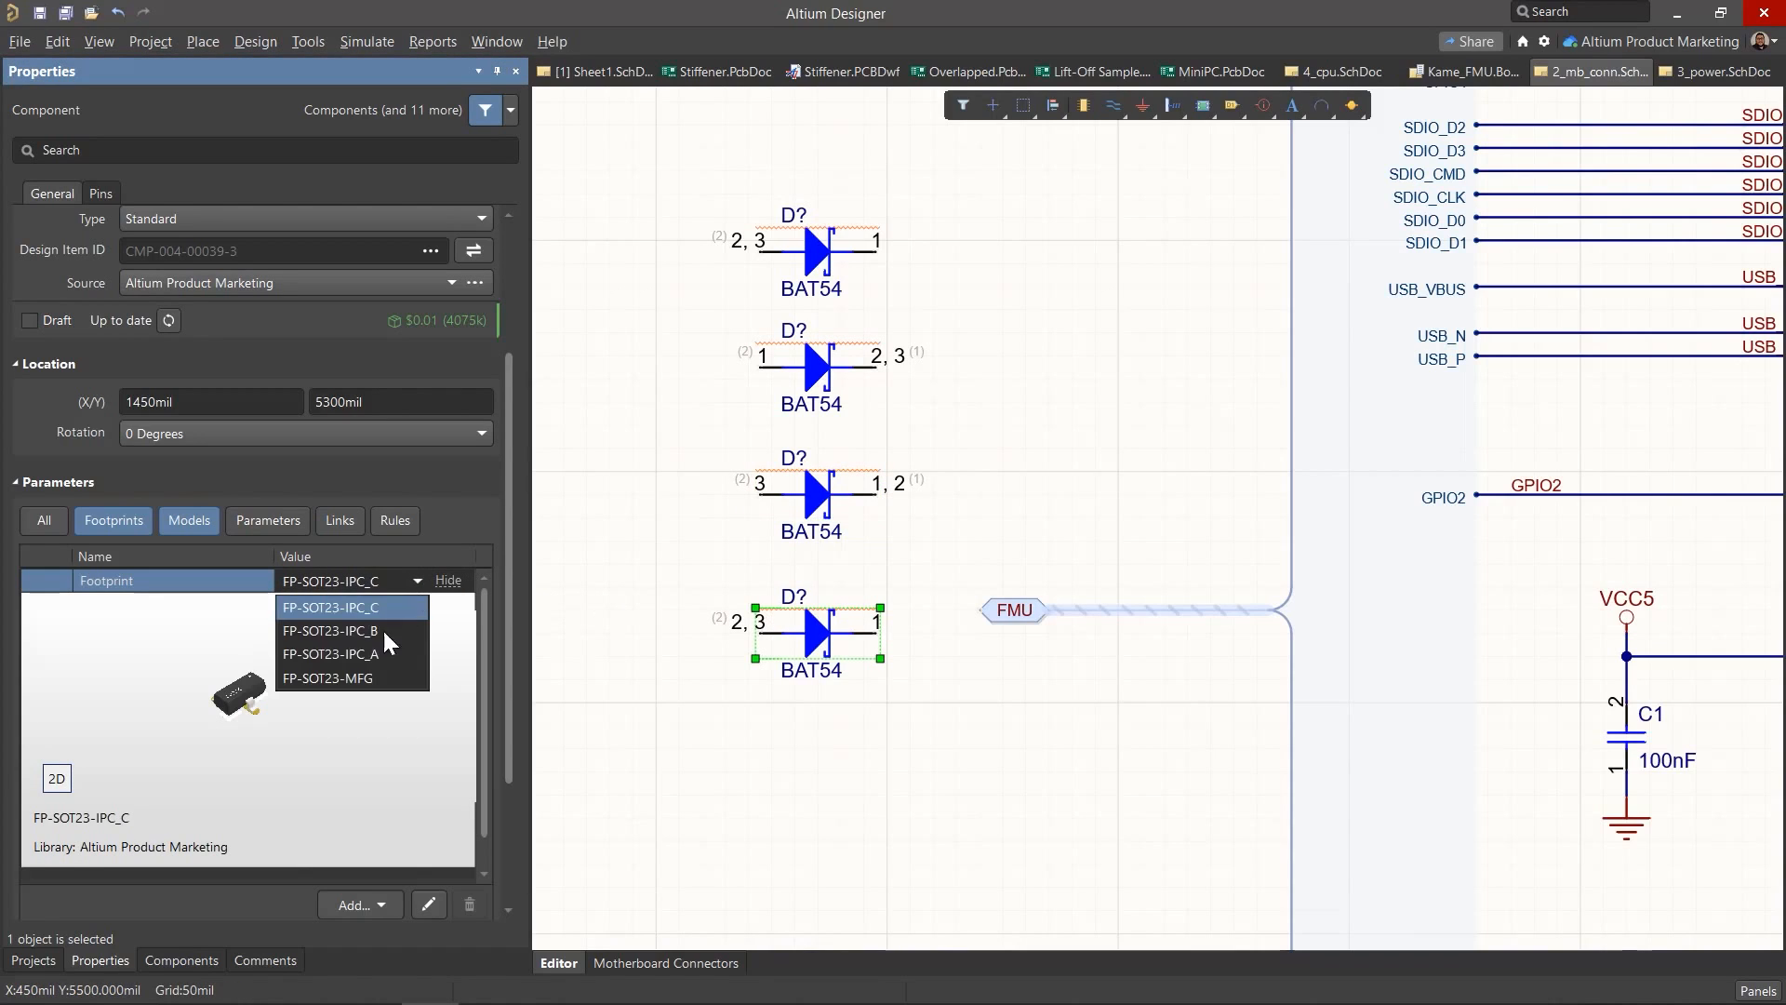
click(374, 672)
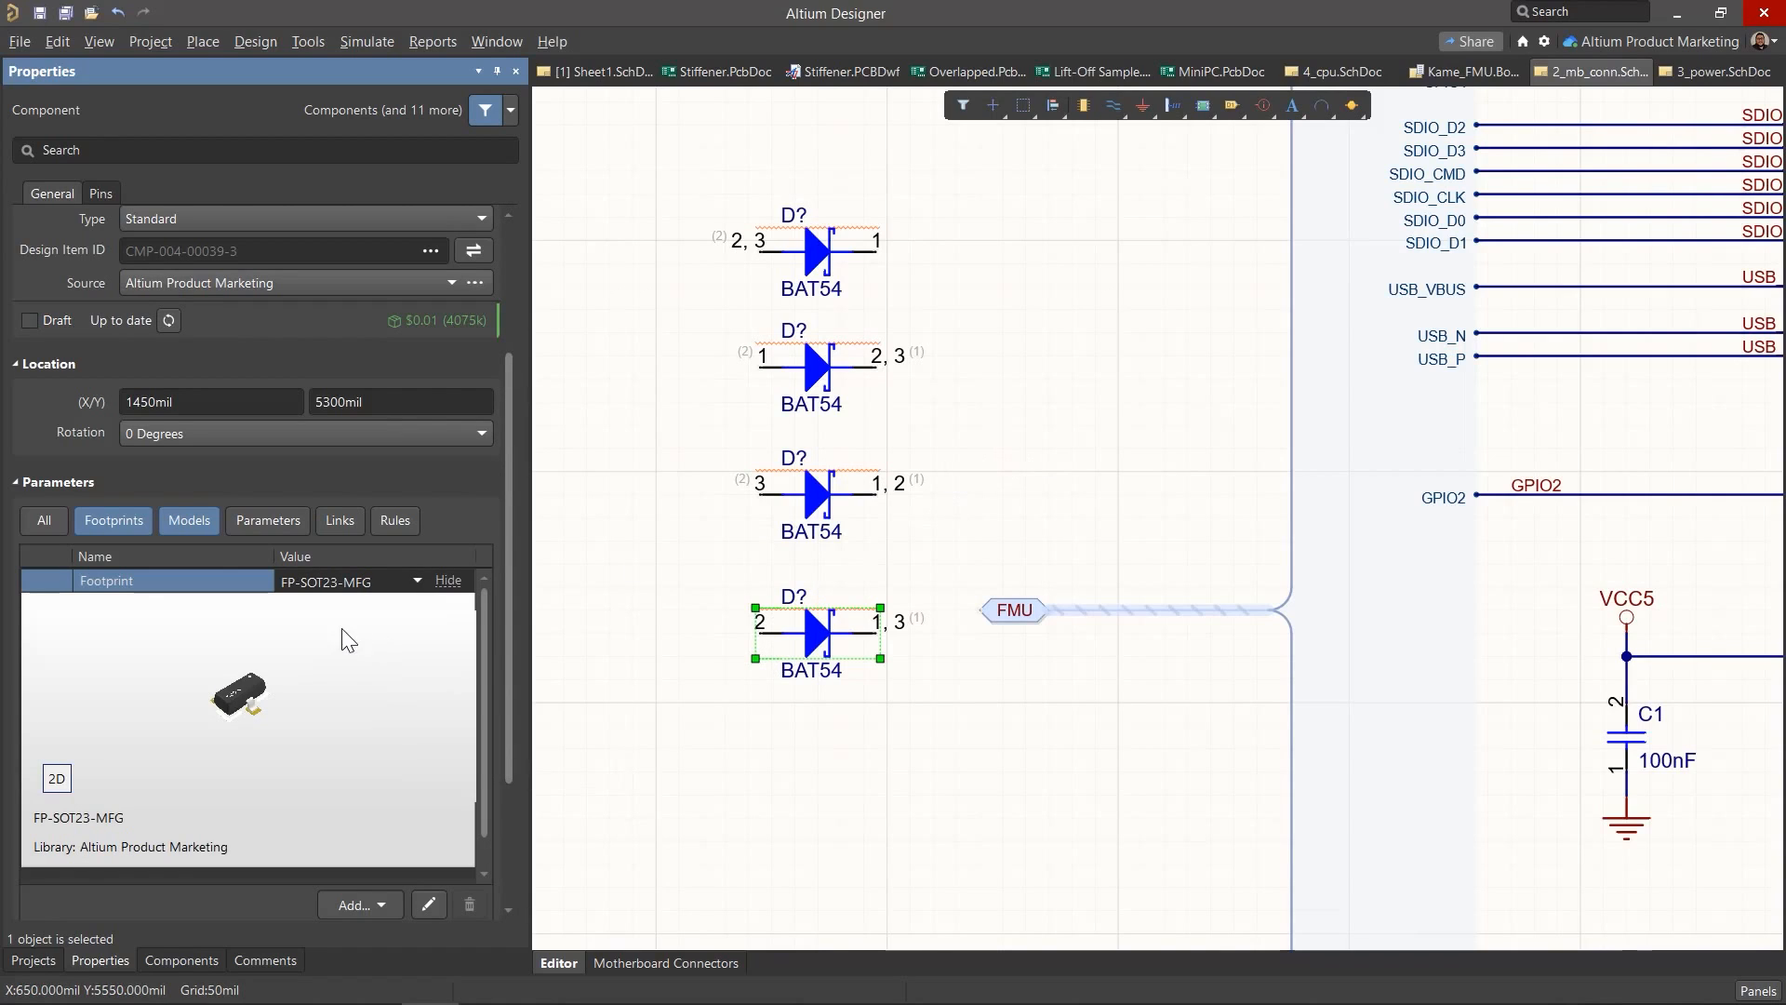
Step: Open the datasheet of the lowest diode's Nexperia part choice in the browser and examine the BAT54 series pinning tables
scroll(341, 630, down, 1)
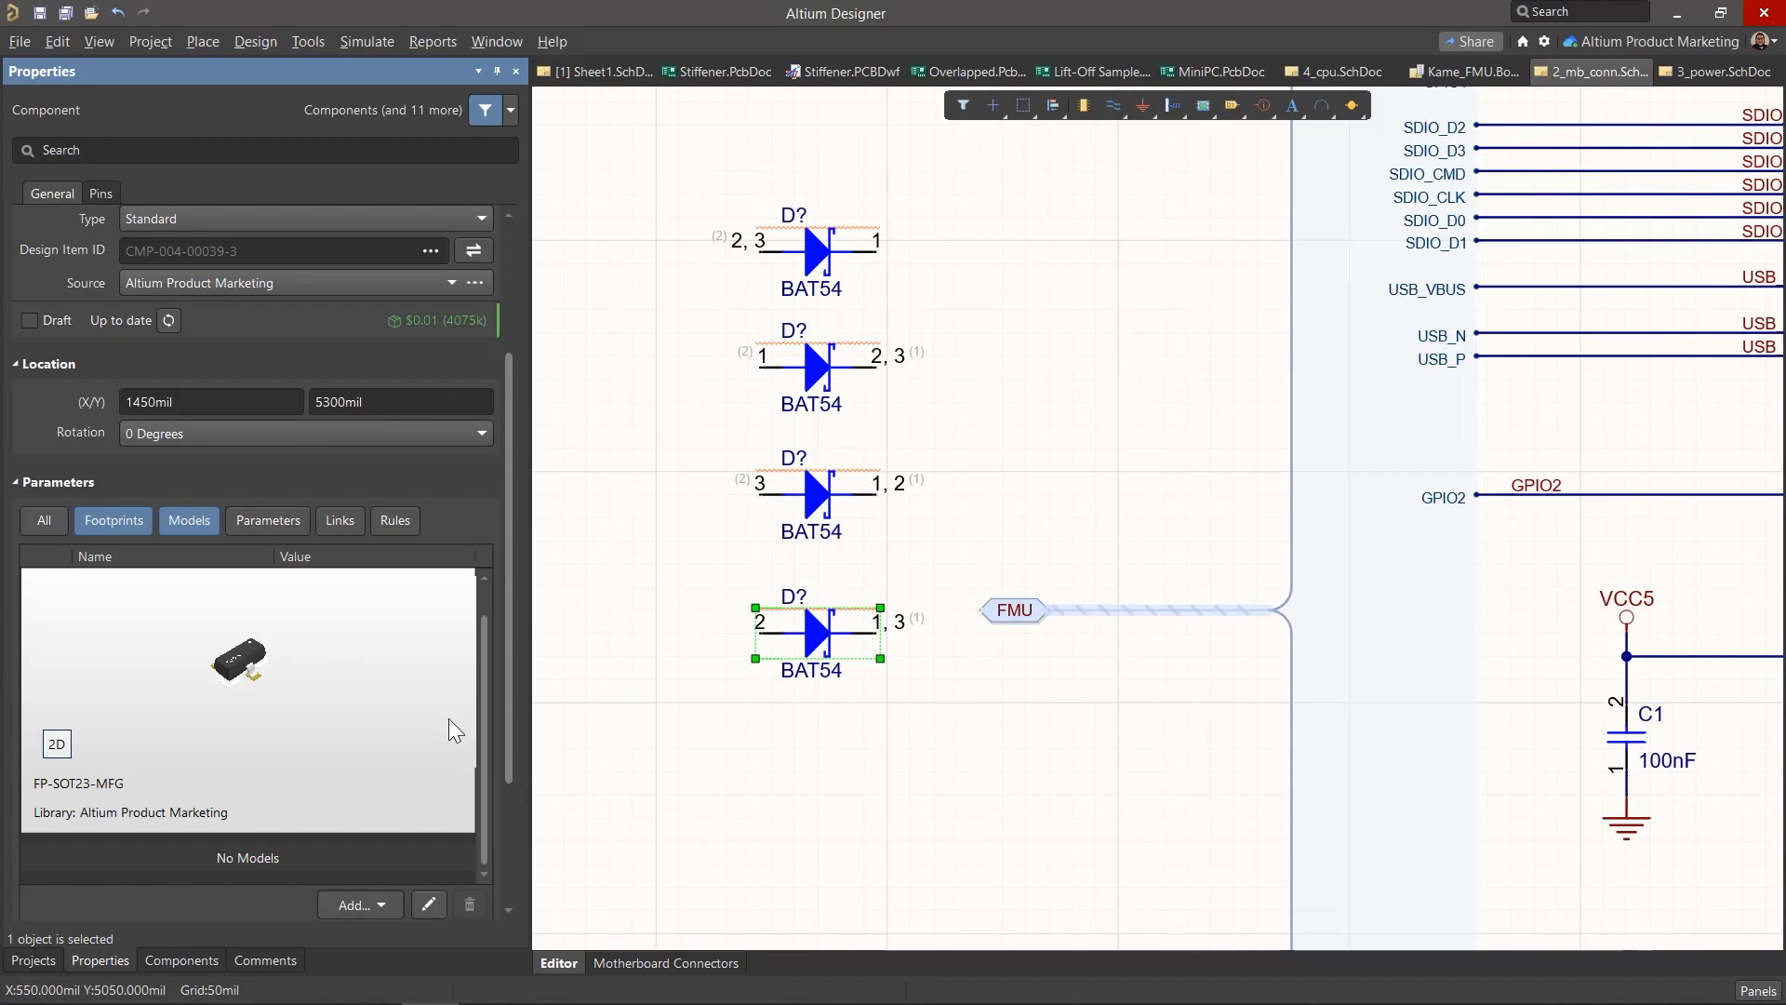
scroll(309, 759, down, 1)
scroll(421, 835, down, 2)
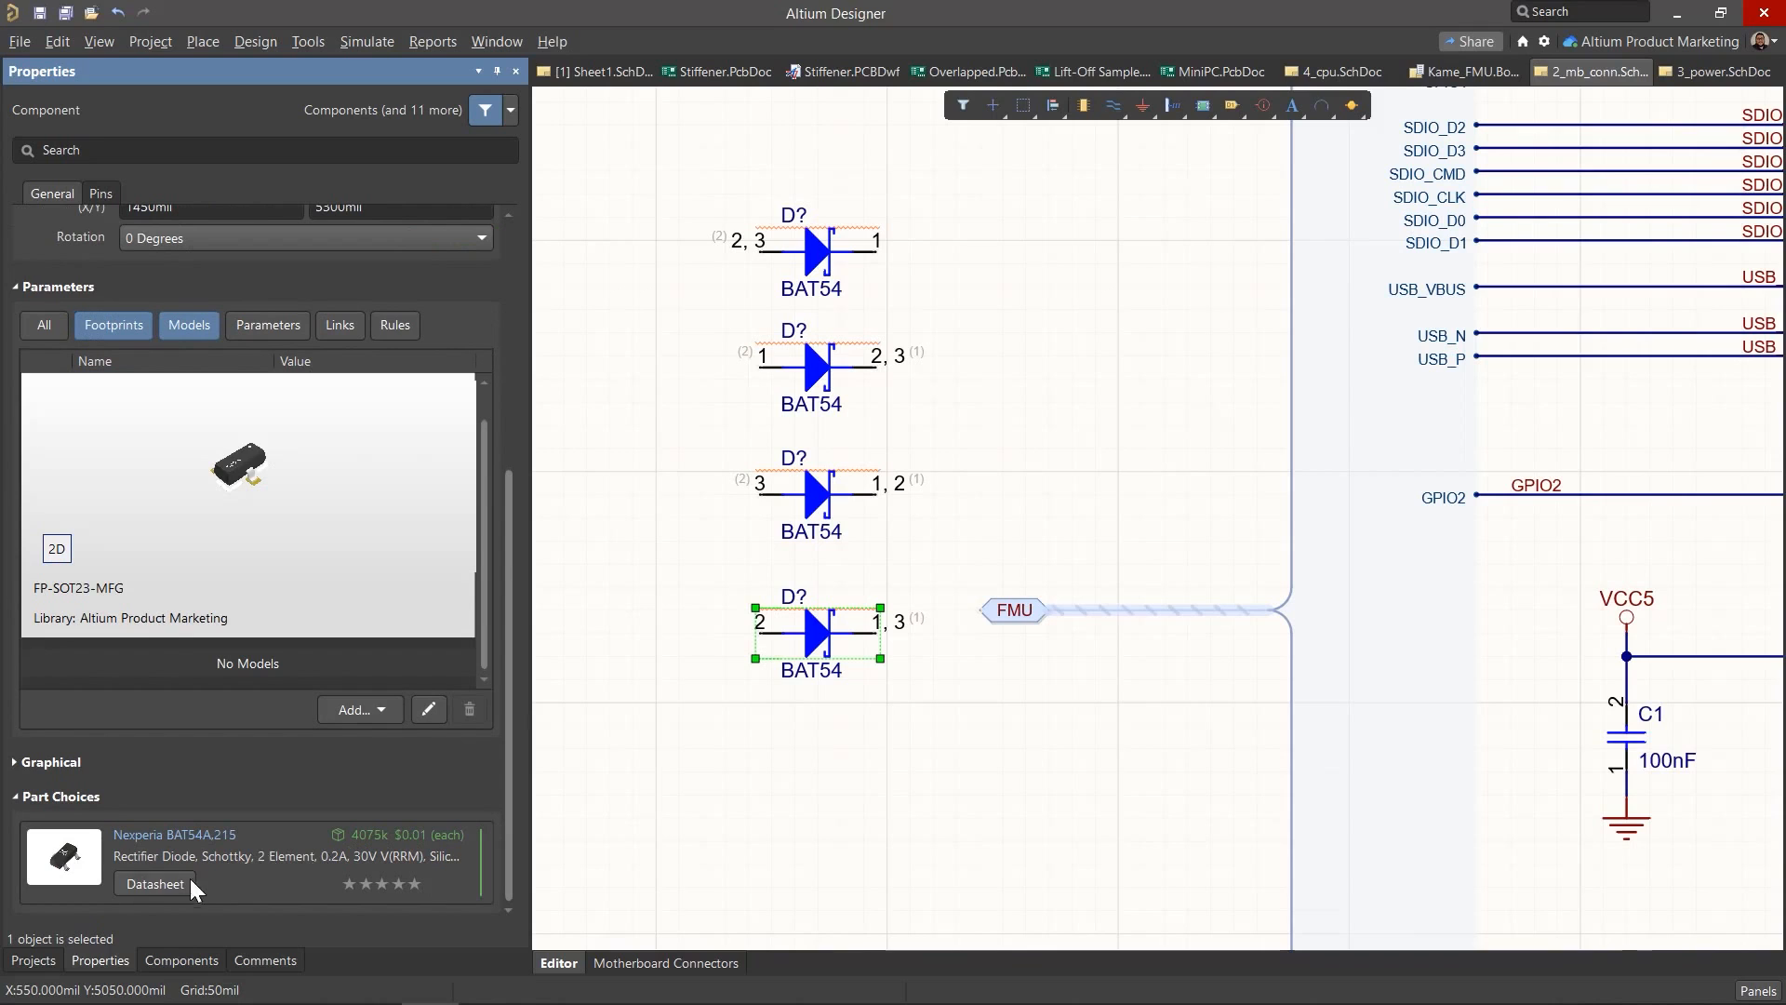
click(164, 882)
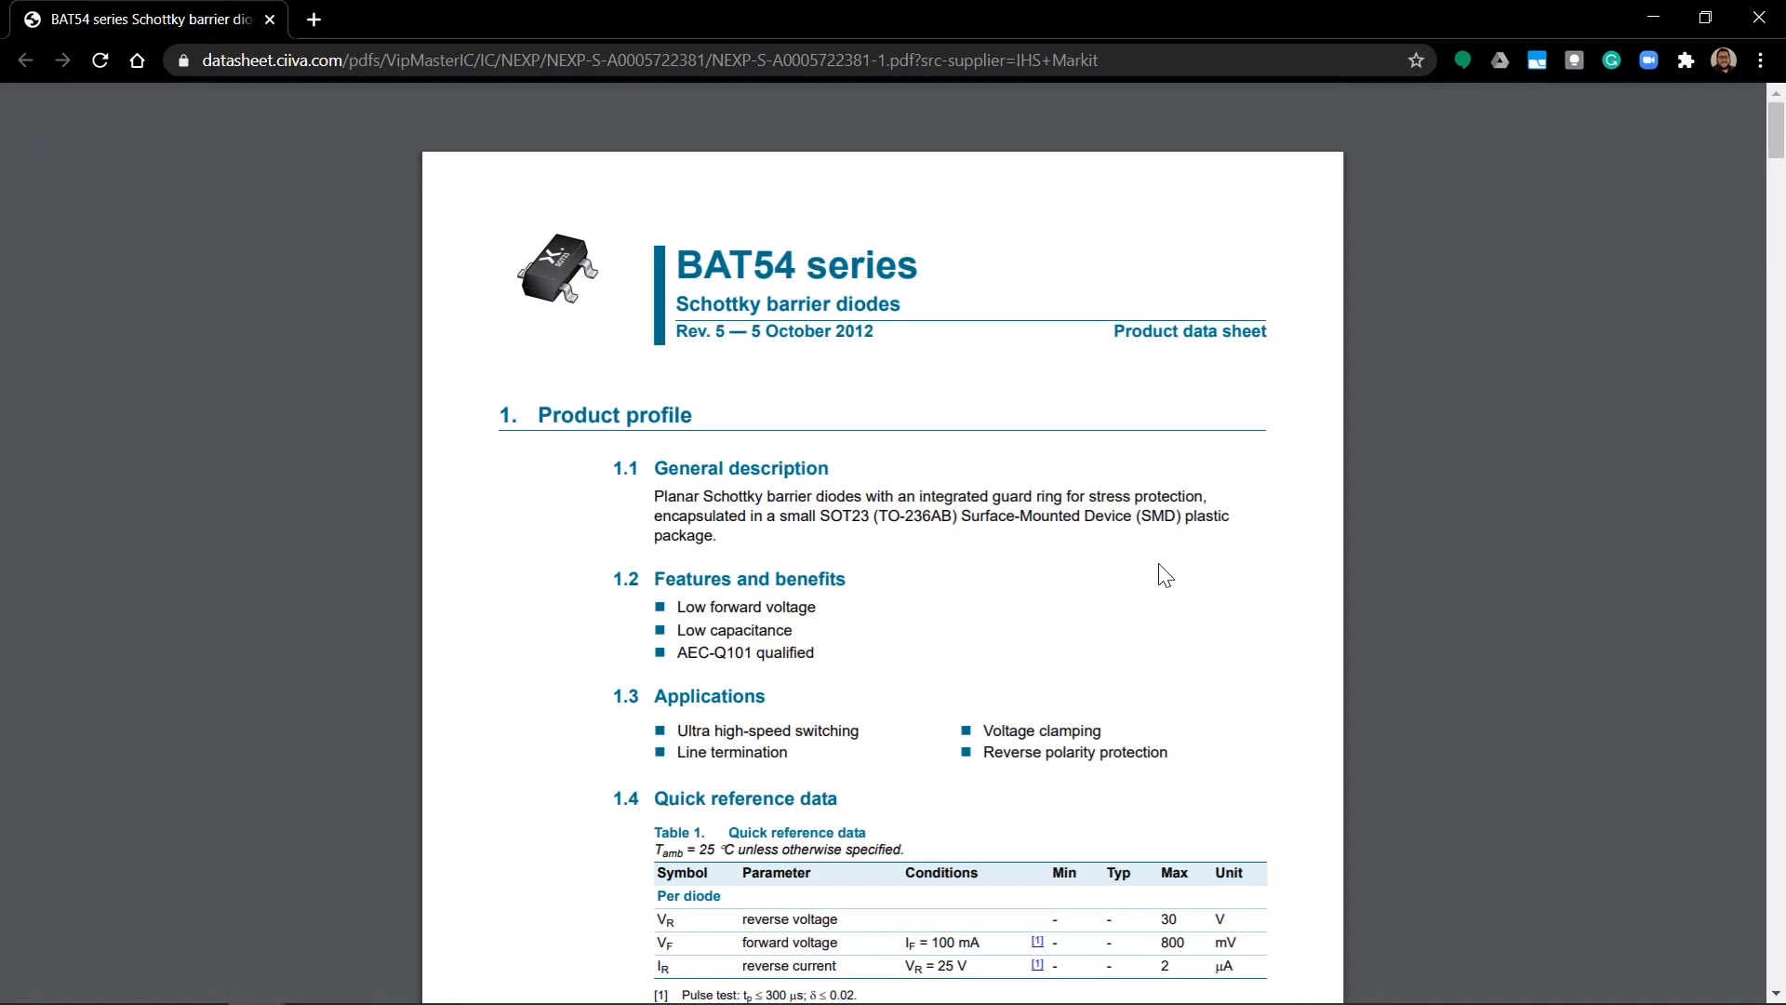
scroll(1163, 567, down, 10)
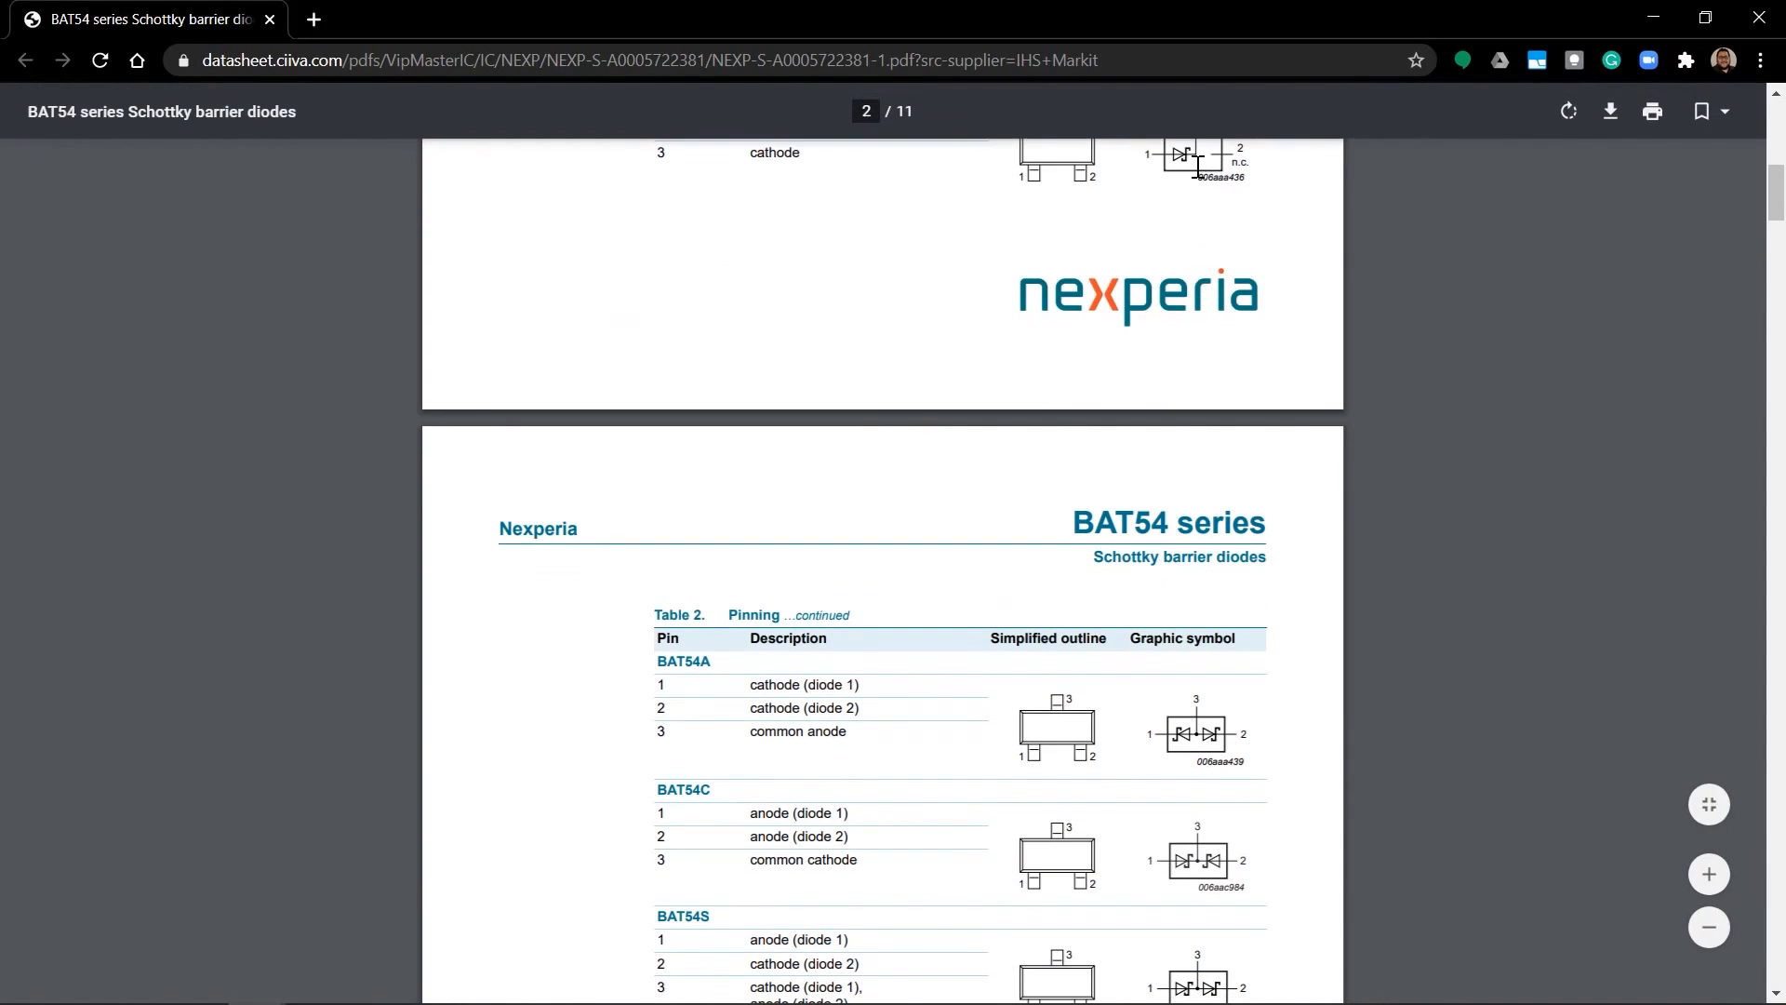
scroll(1183, 242, up, 1)
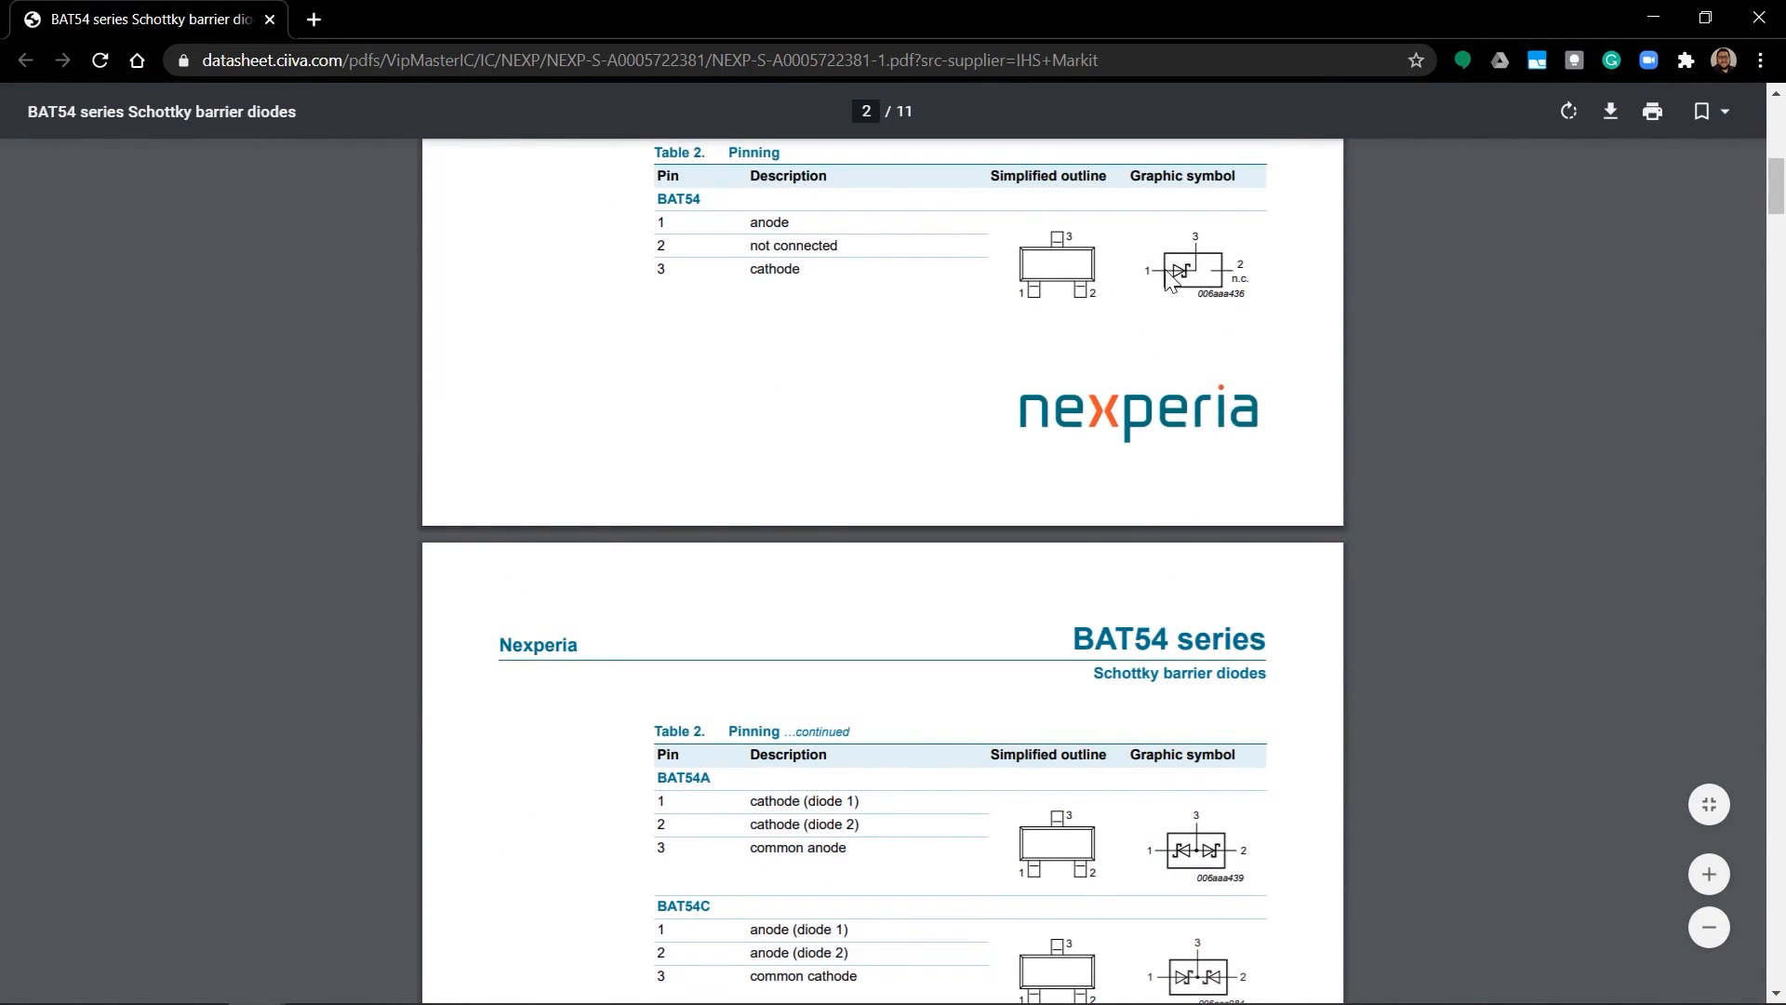
scroll(1174, 555, down, 2)
scroll(1174, 559, down, 2)
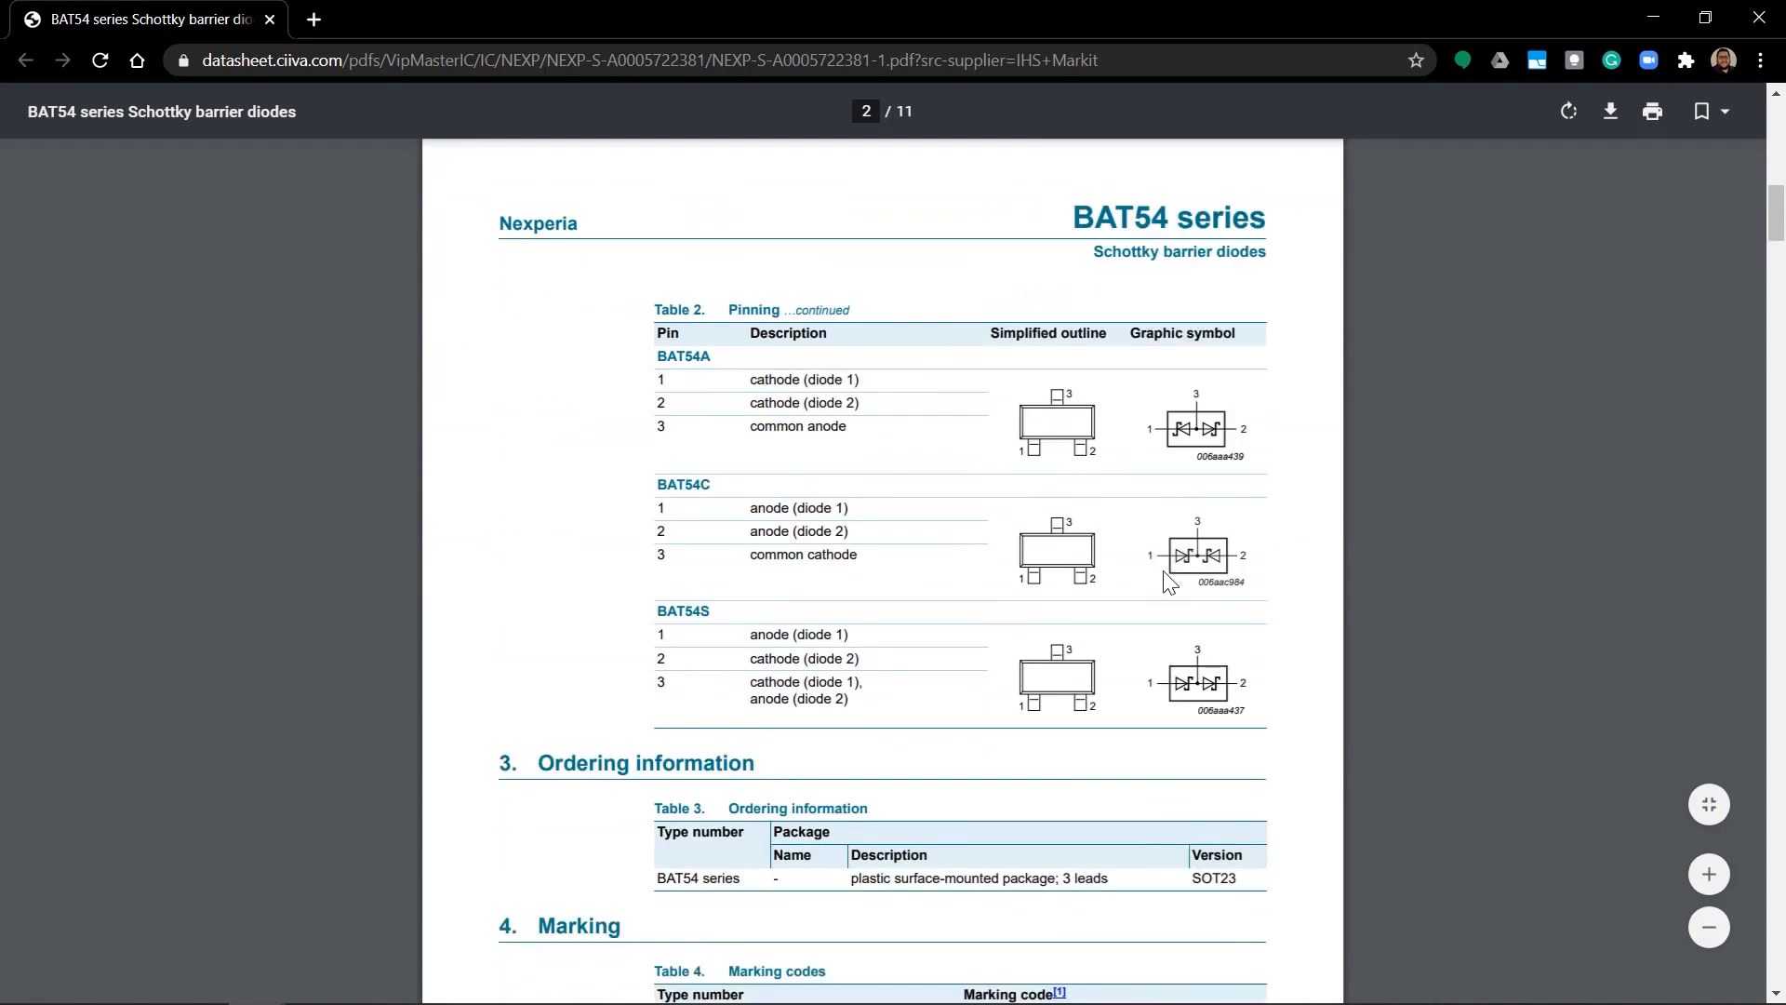
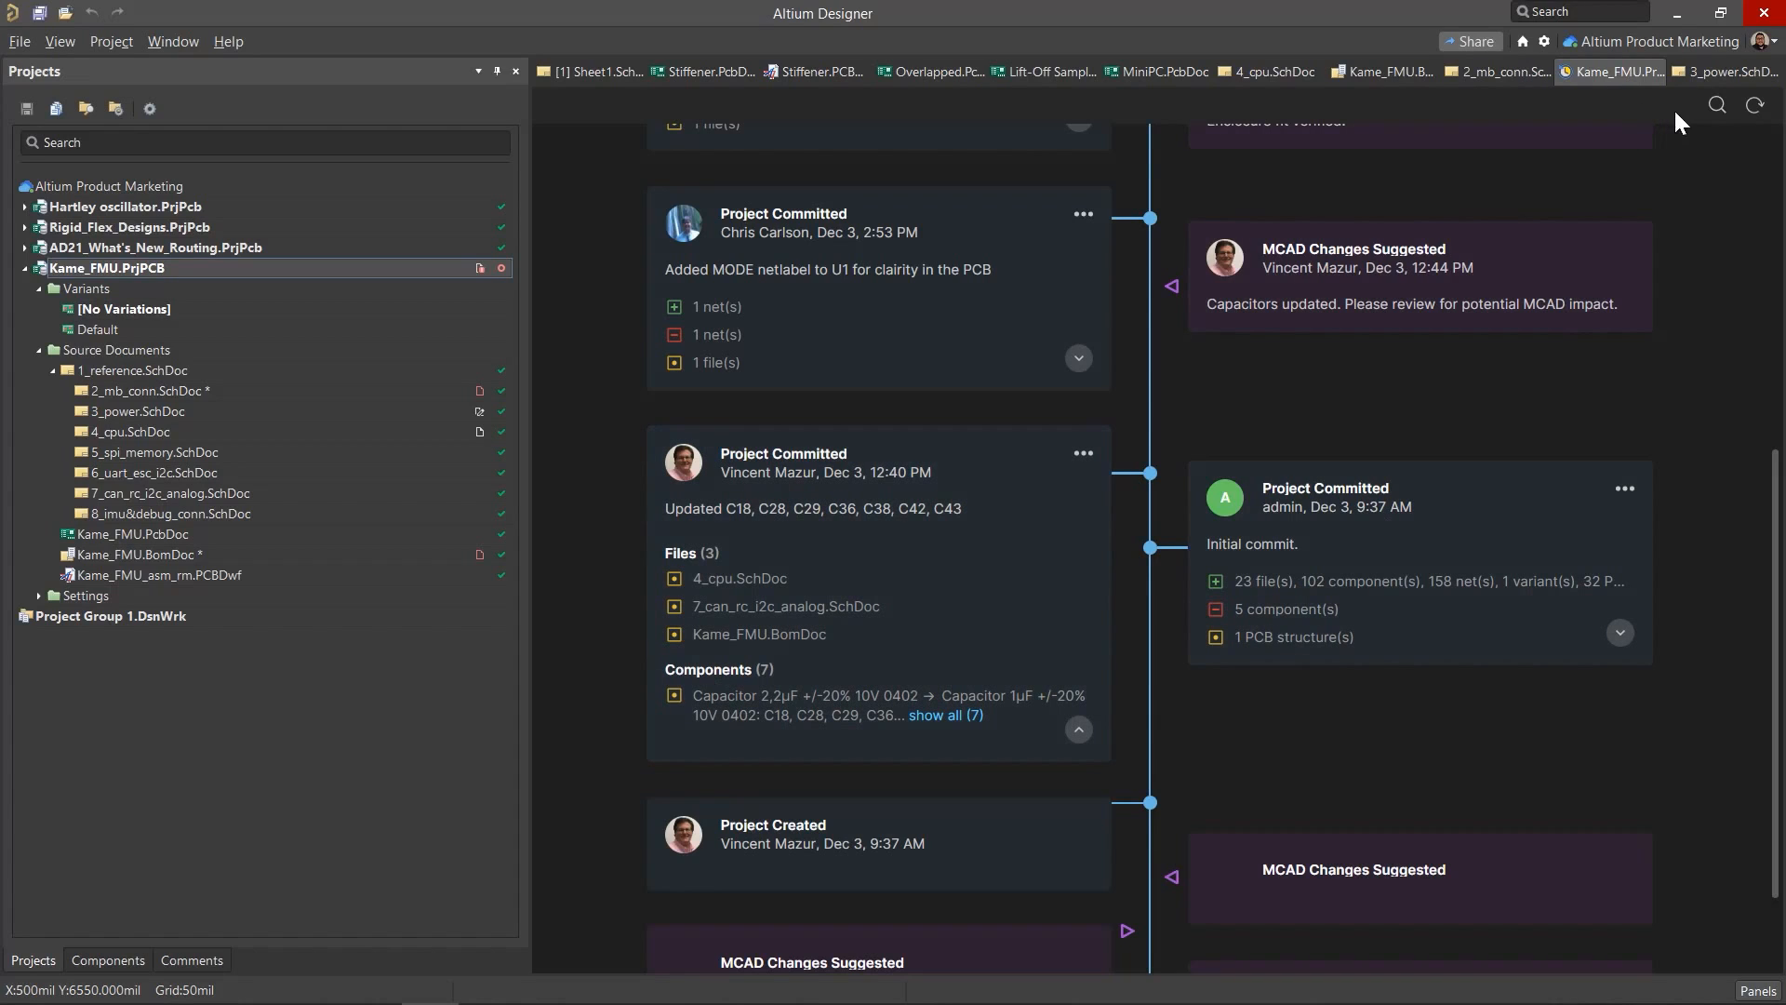
Step: Search the Kame_FMU project history for c2, review the matching events and clear the filter
click(1716, 105)
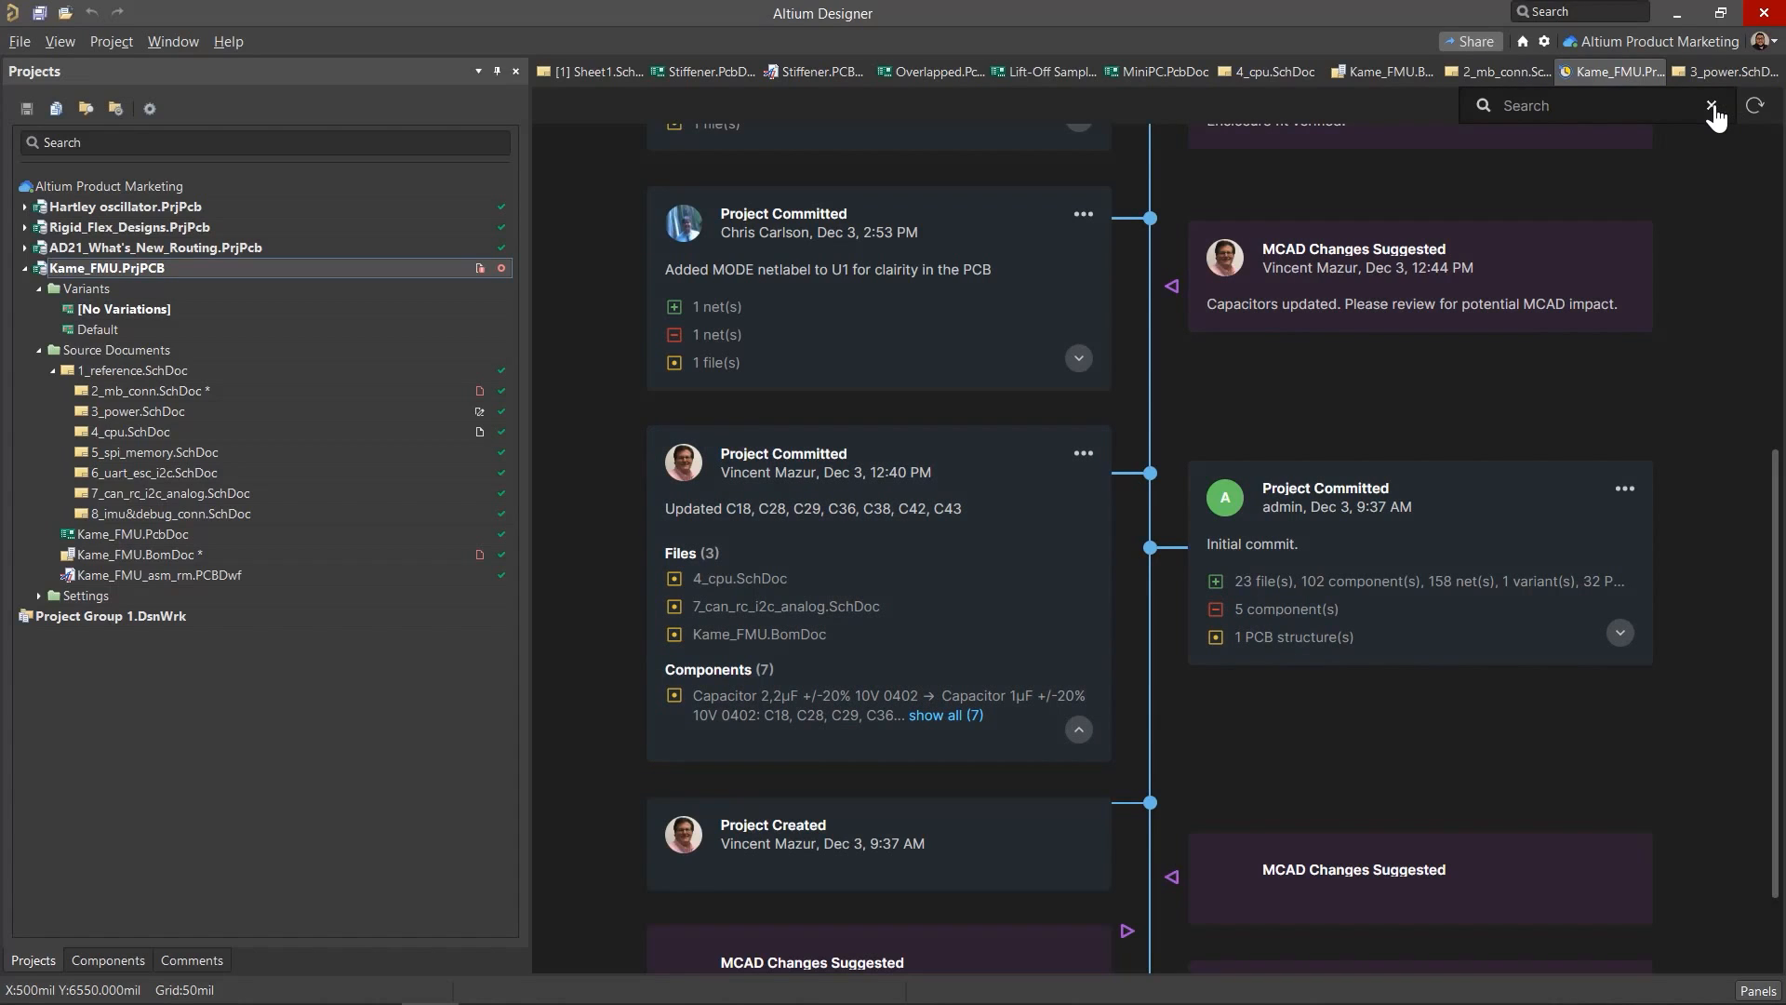
click(1677, 103)
text(c2)
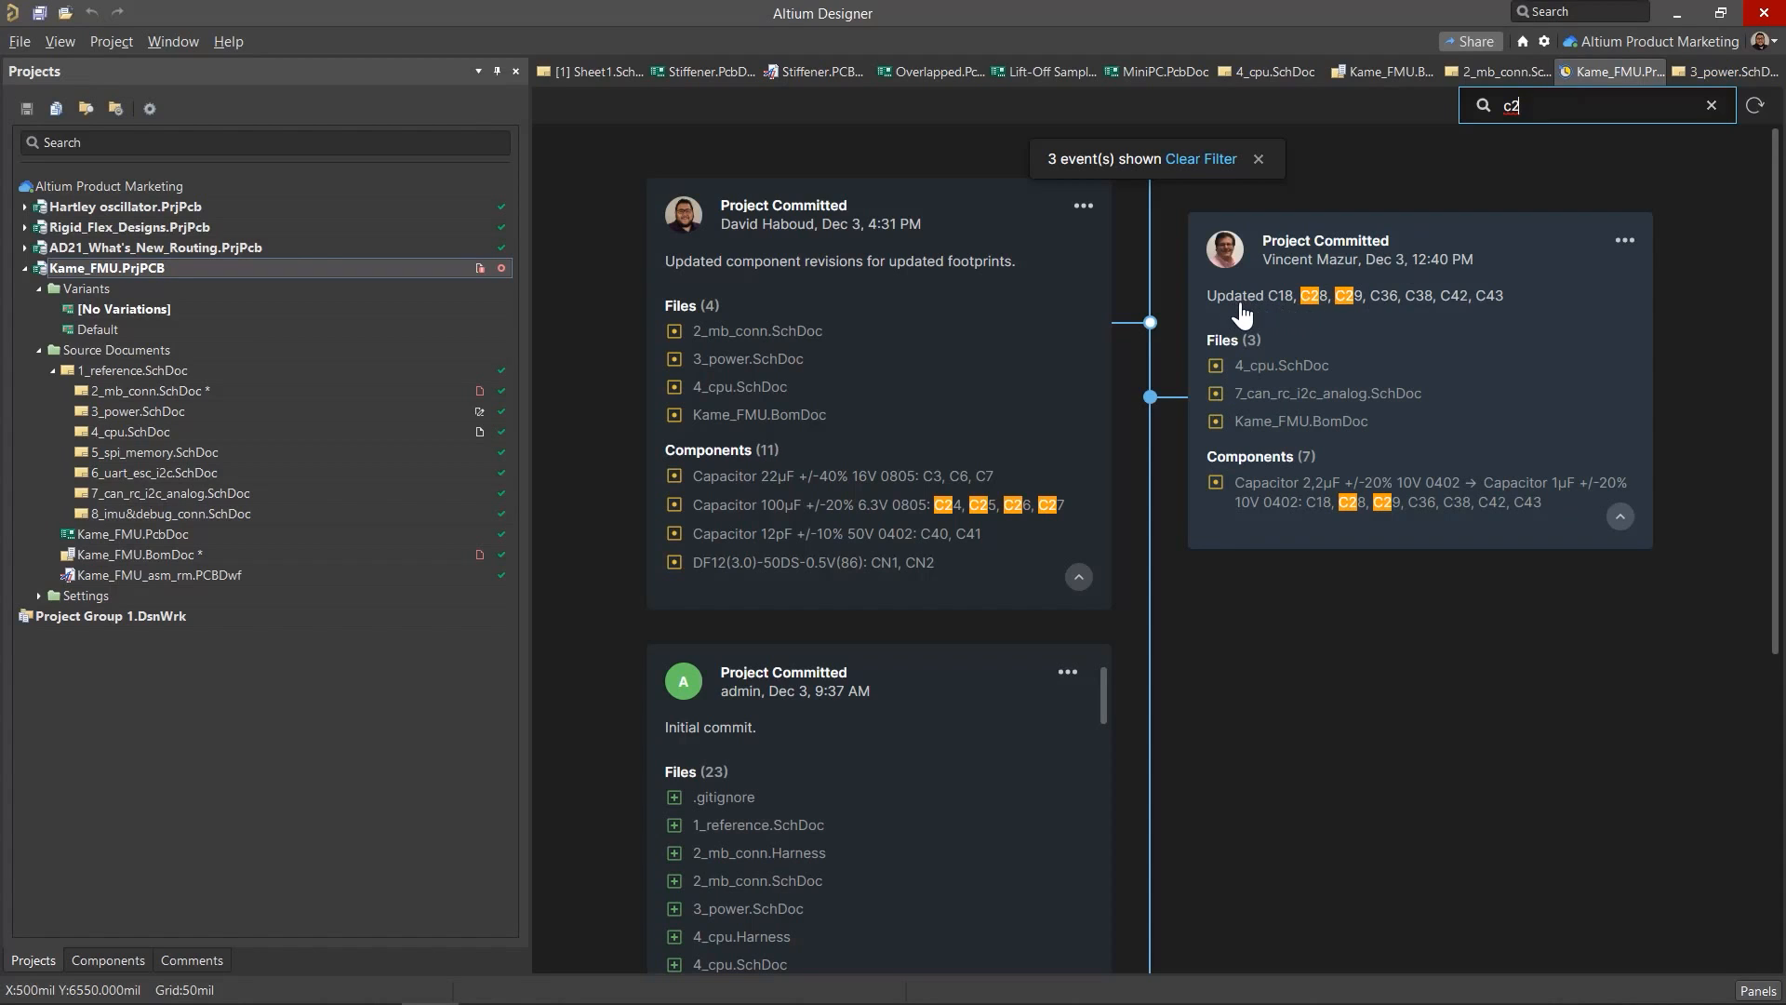
click(1203, 165)
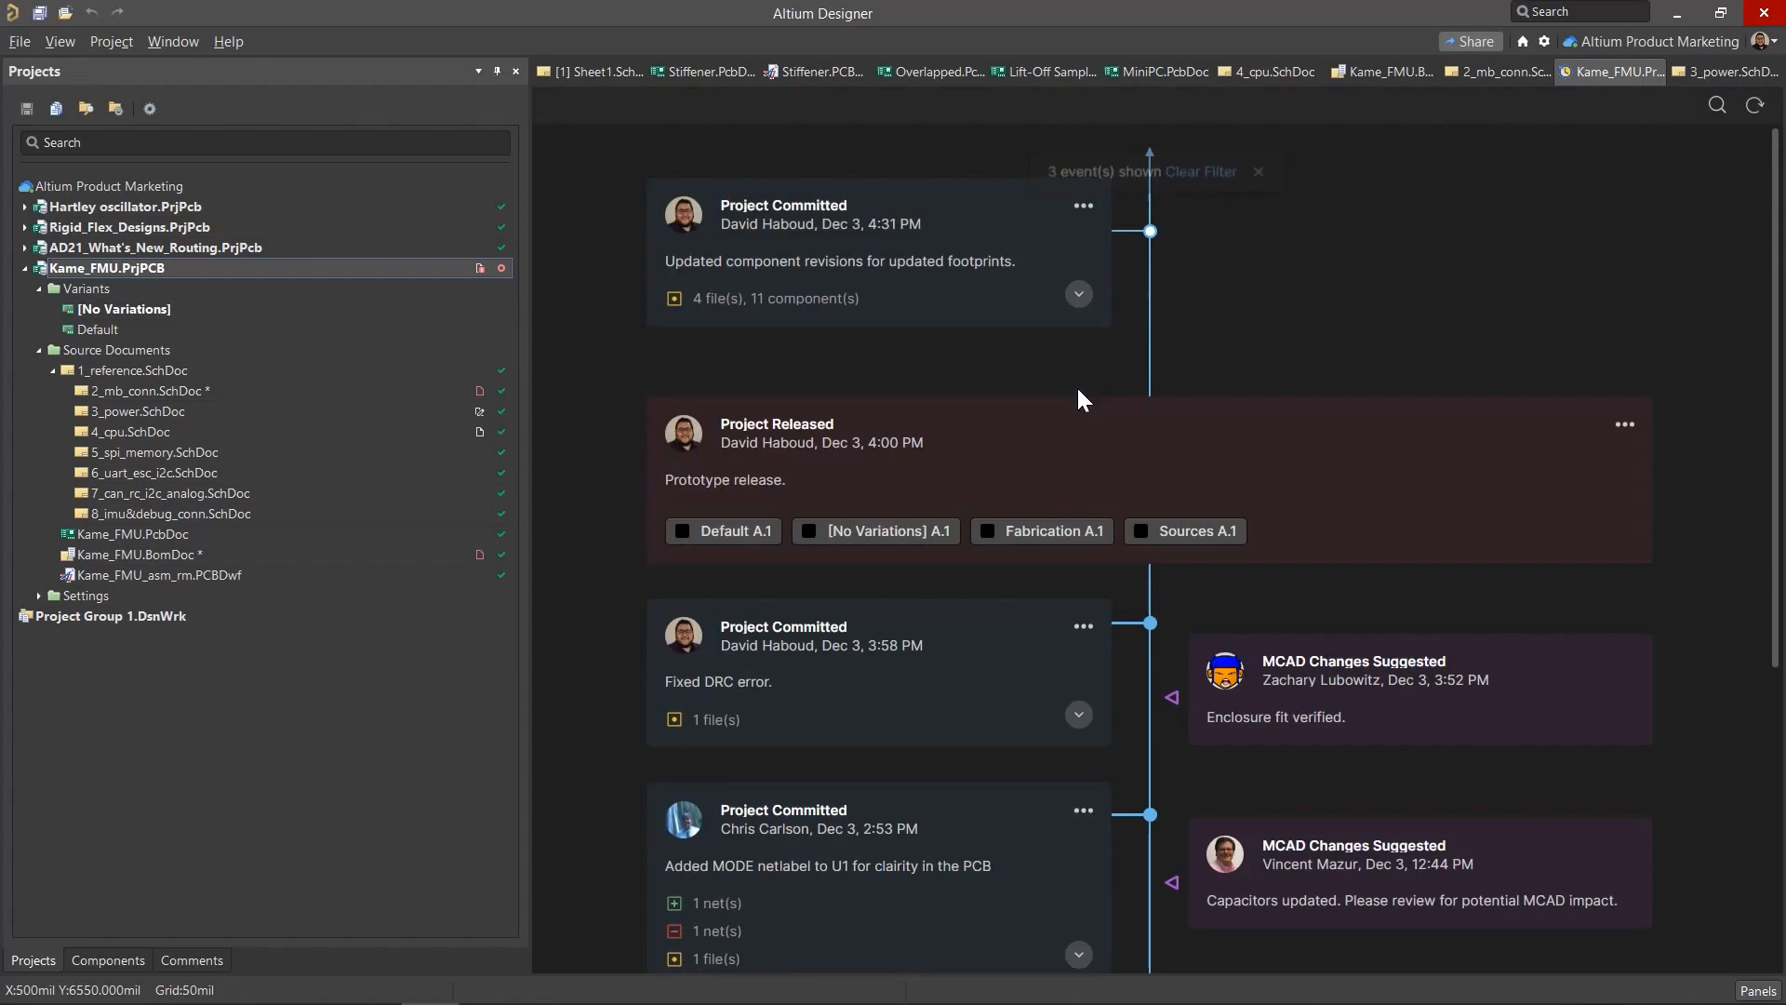
Step: Examine the actions offered for the "Fixed DRC error" commit and the prototype release, including its Gerber comparison options
click(1089, 630)
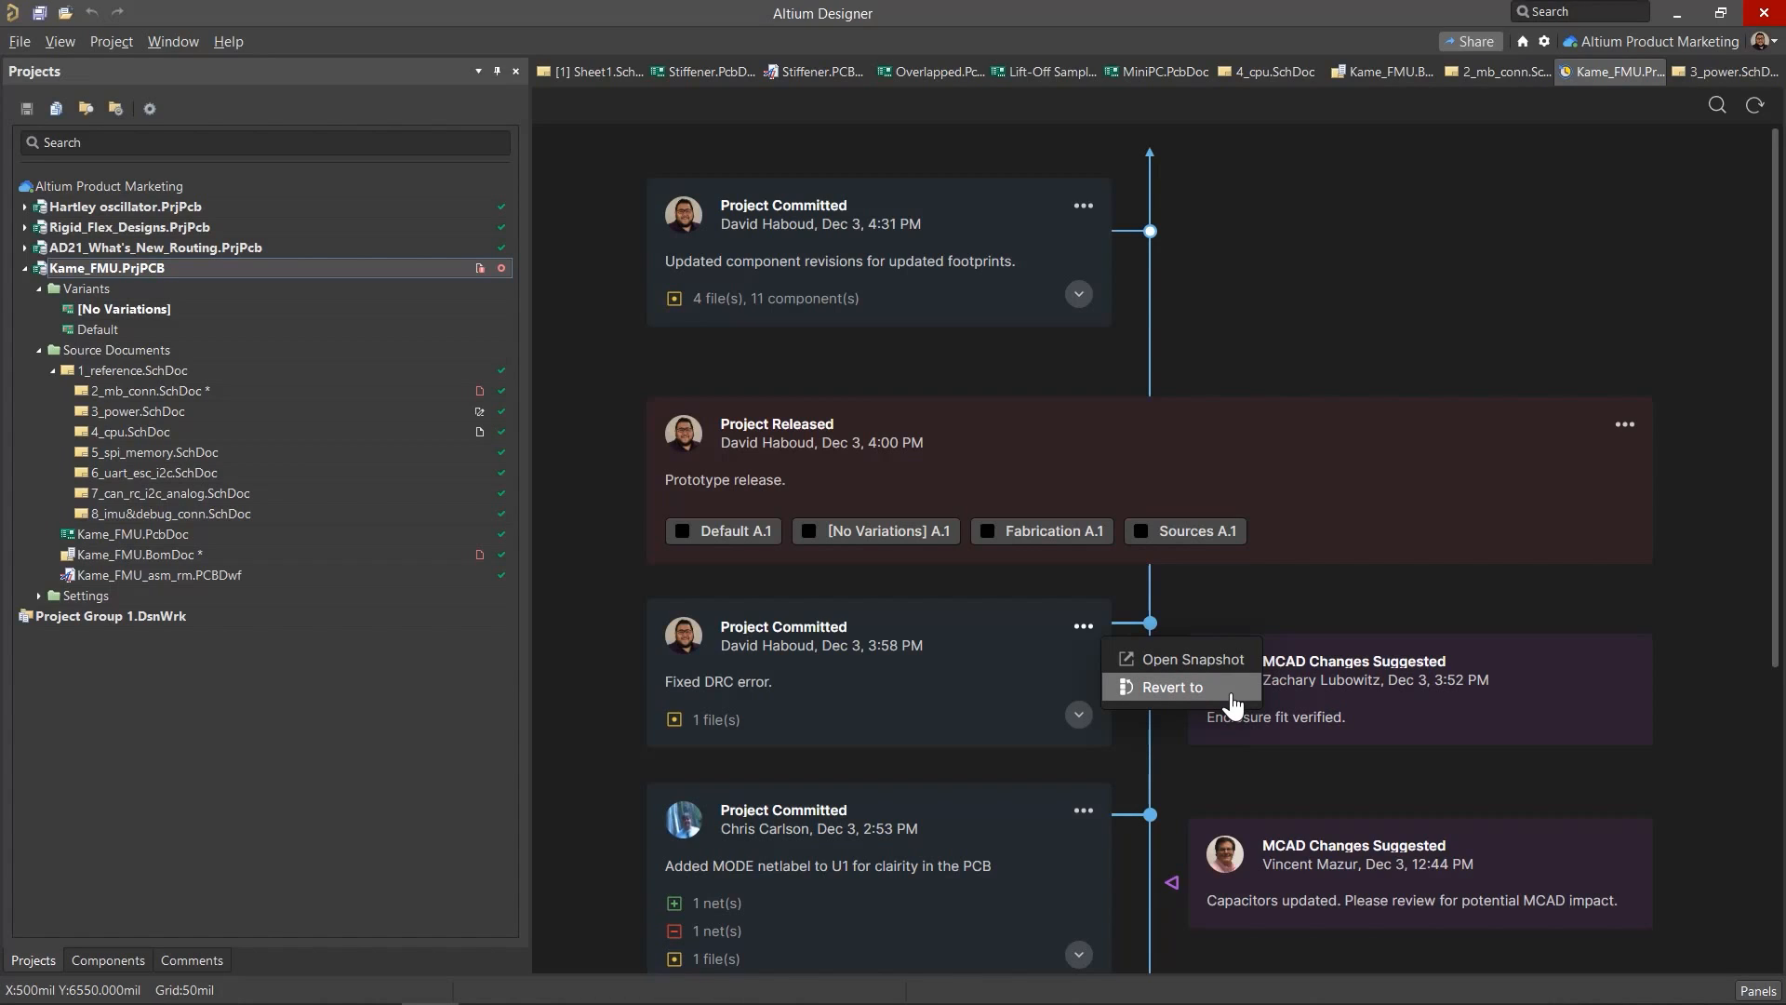
click(1330, 328)
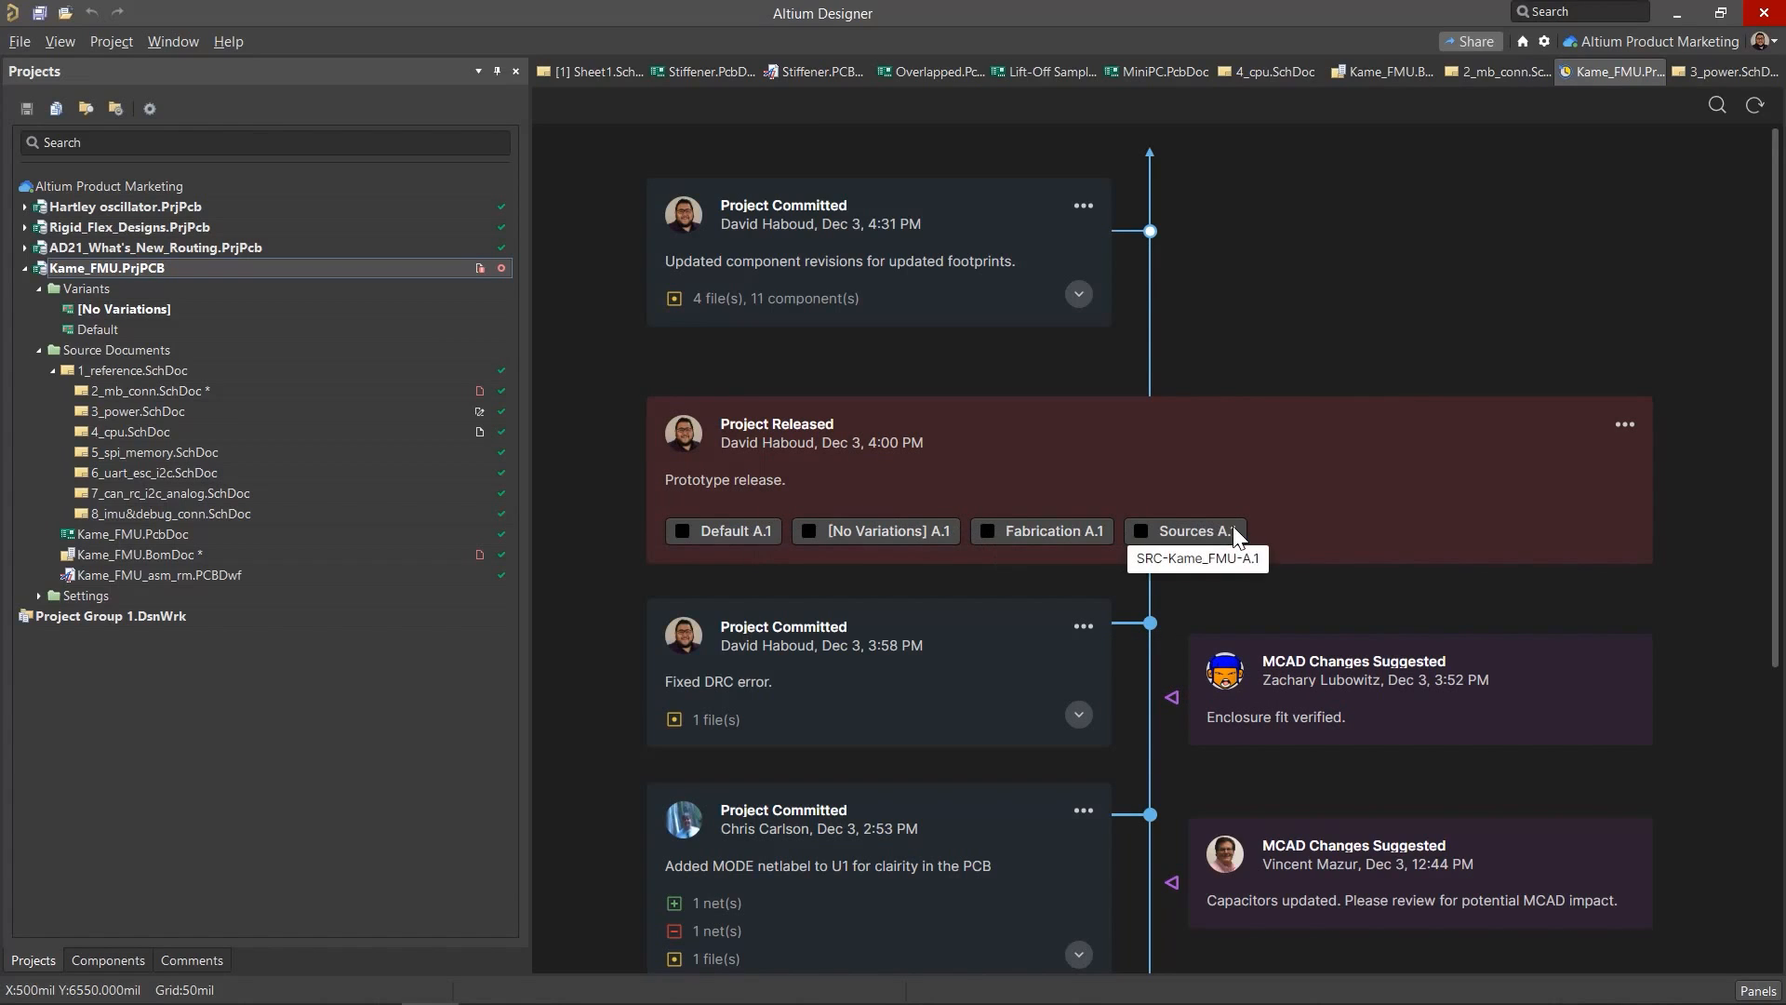
click(1619, 426)
mouse_move(1574, 489)
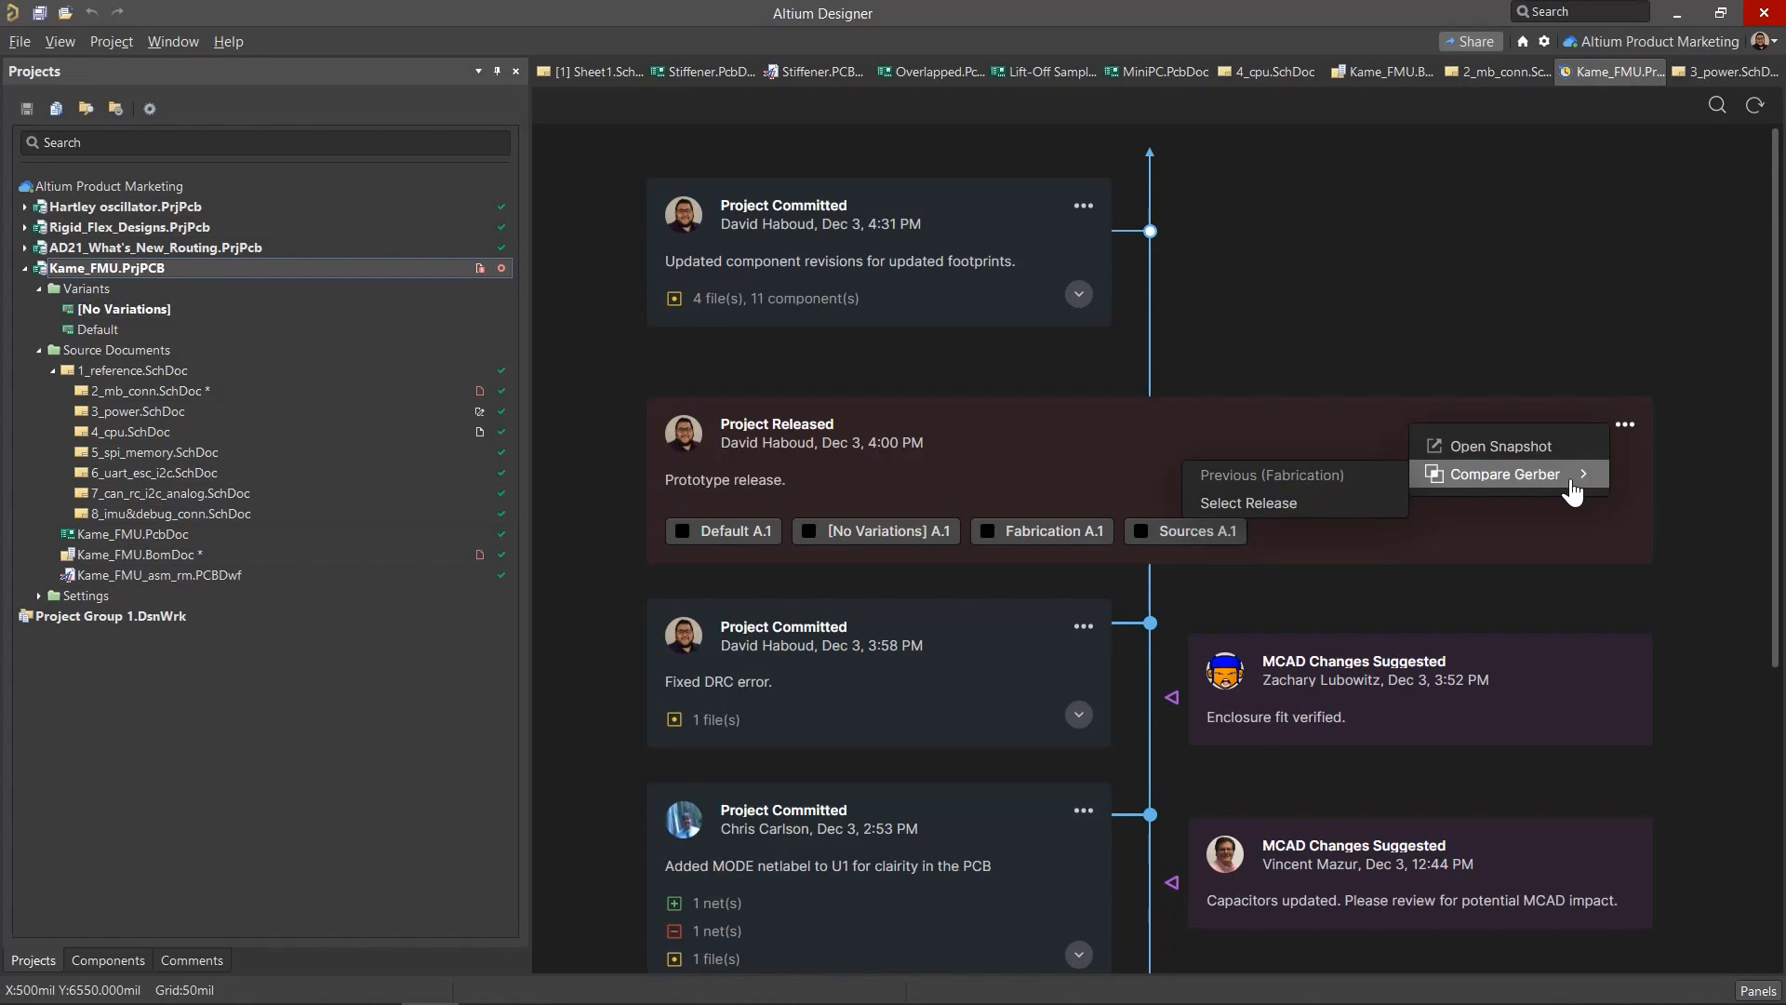
click(1272, 437)
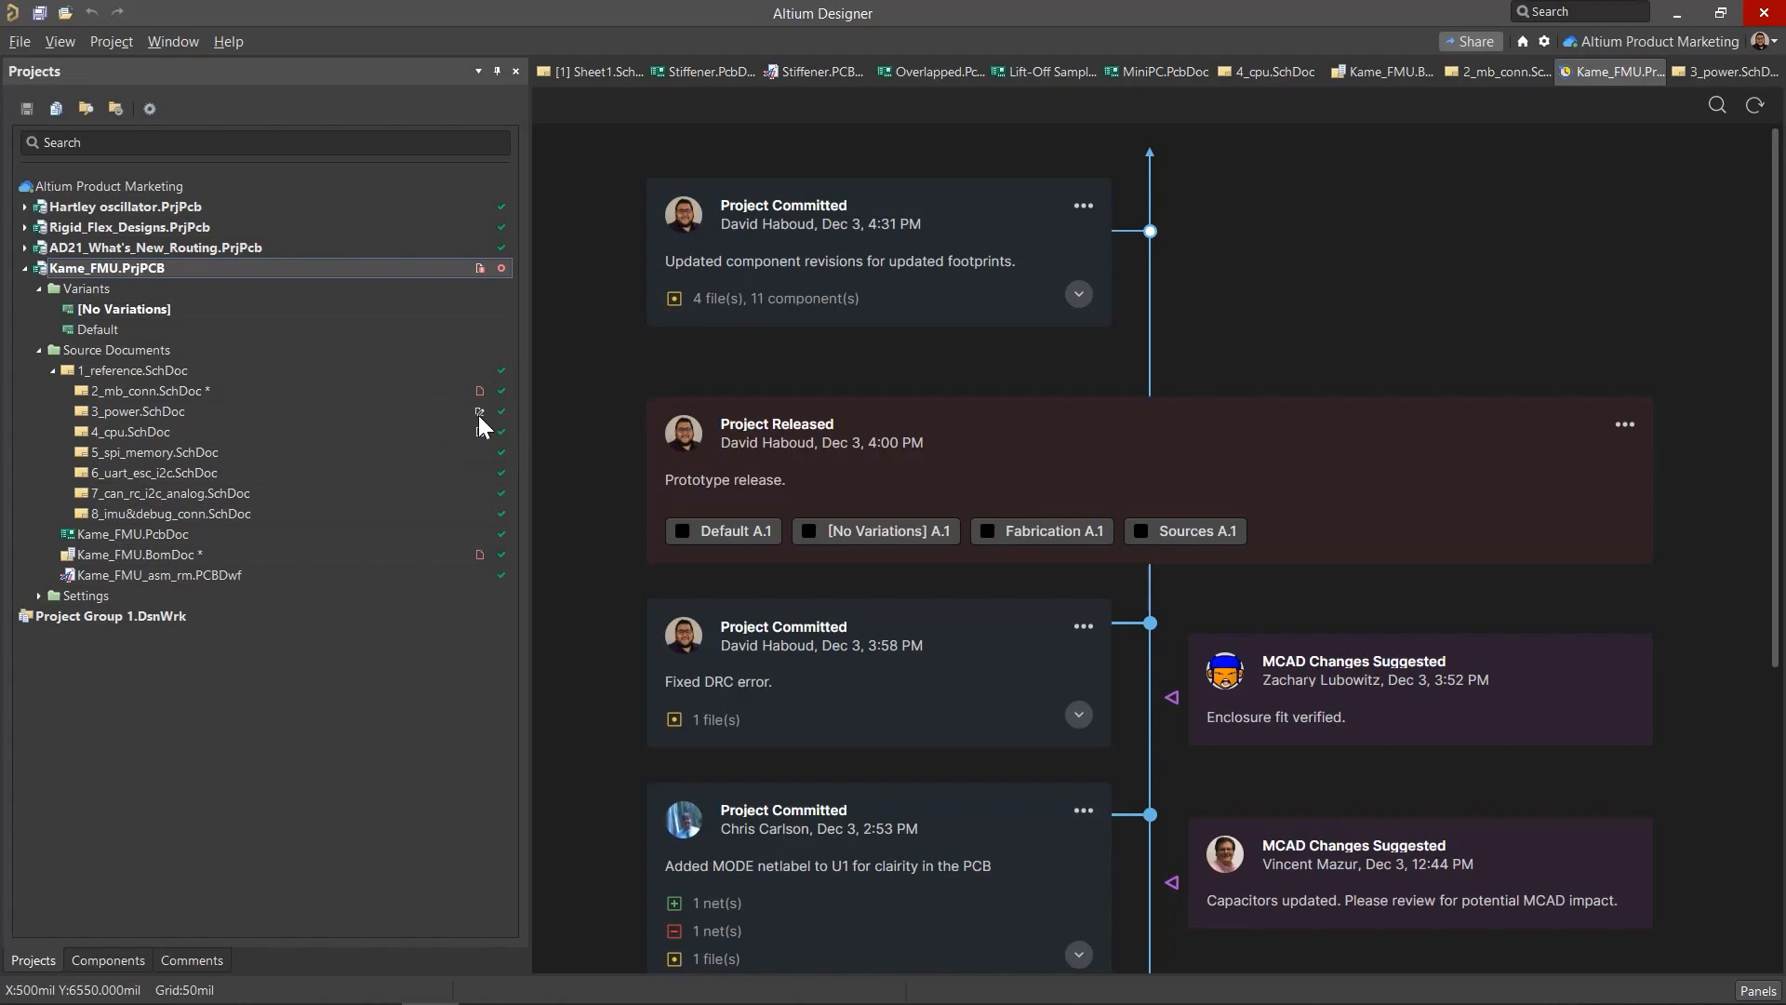
Step: Check the editing status of 3_power.SchDoc in the Kame_FMU project and open the schematic
mouse_move(478, 417)
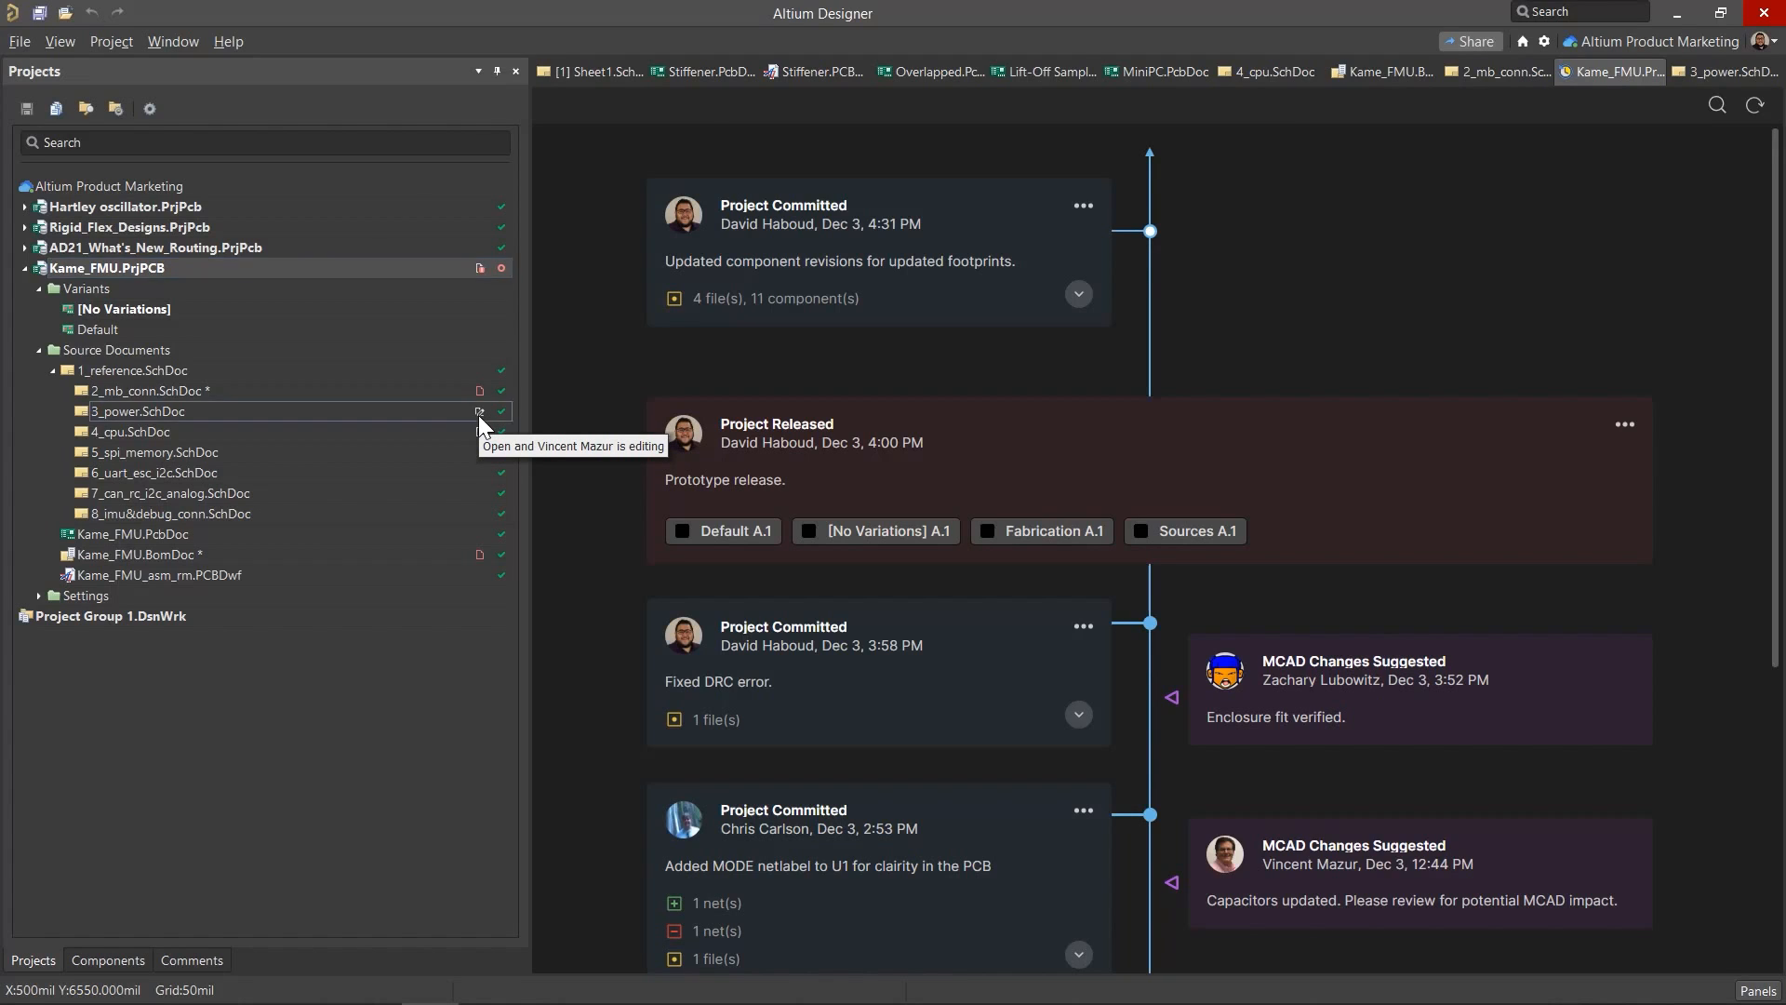
double_click(479, 414)
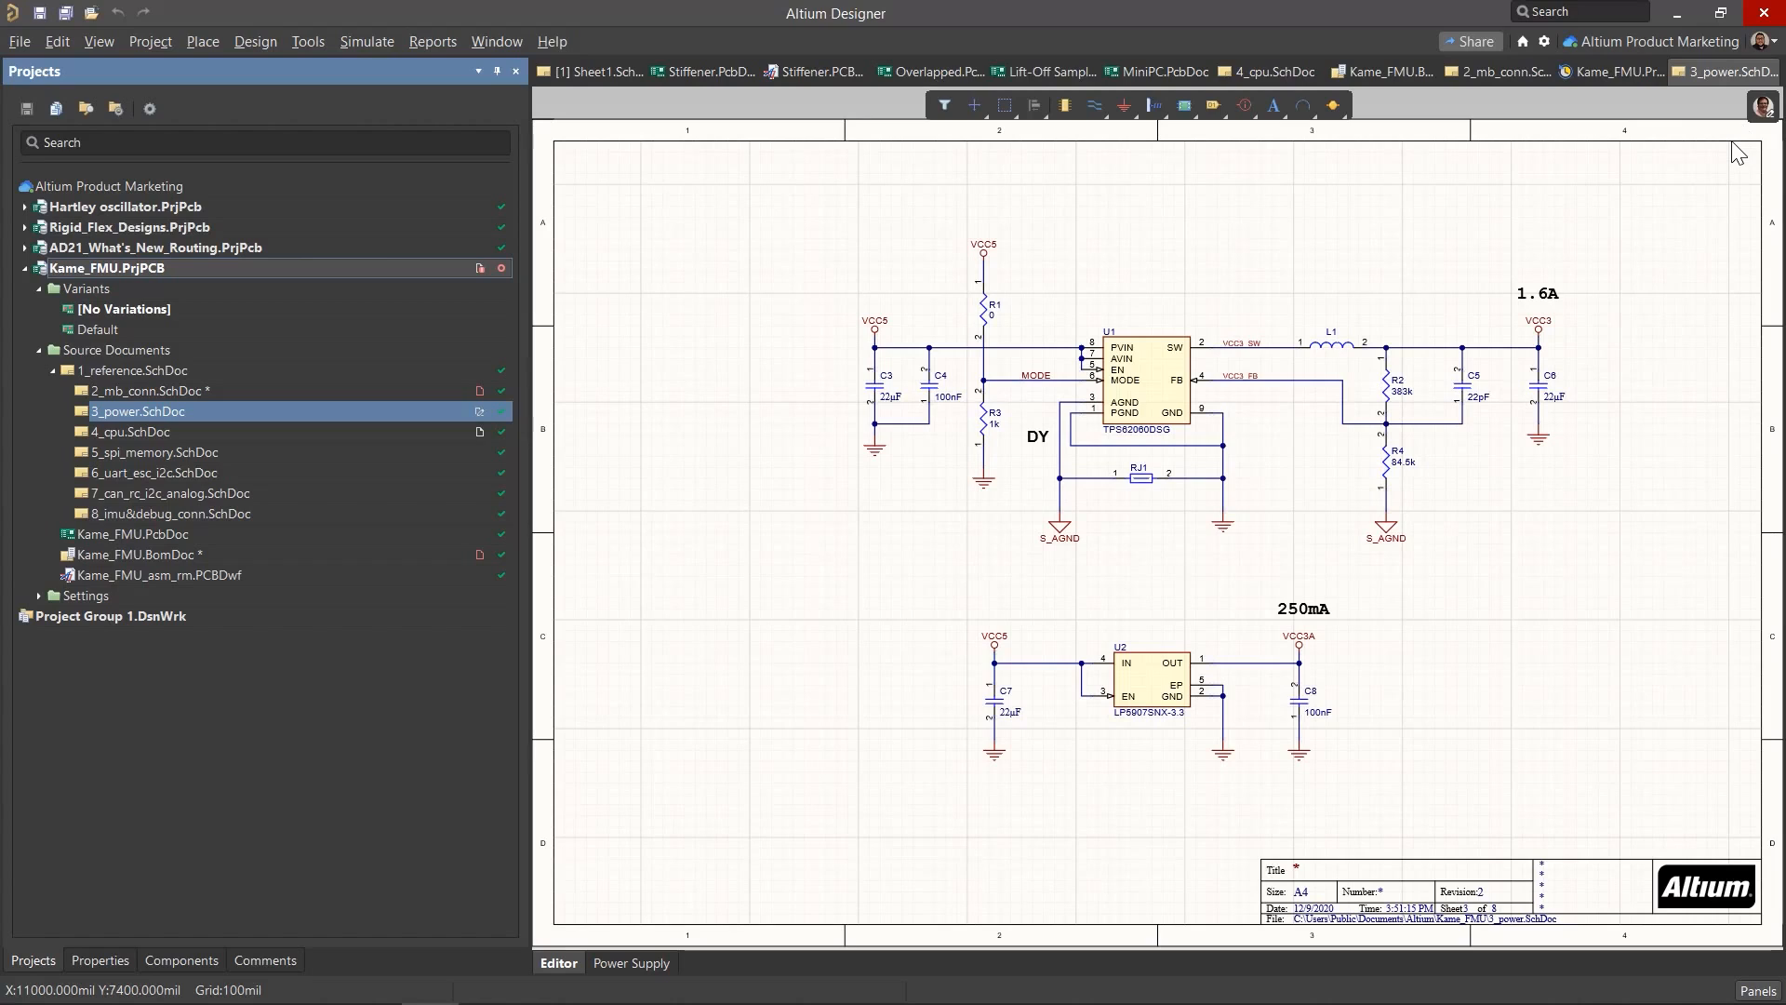
Step: Try to move component U1 on the locked 3_power.SchDoc, abort the changes, and check the document's editing status
mouse_move(1760, 114)
drag(1152, 397, 1103, 301)
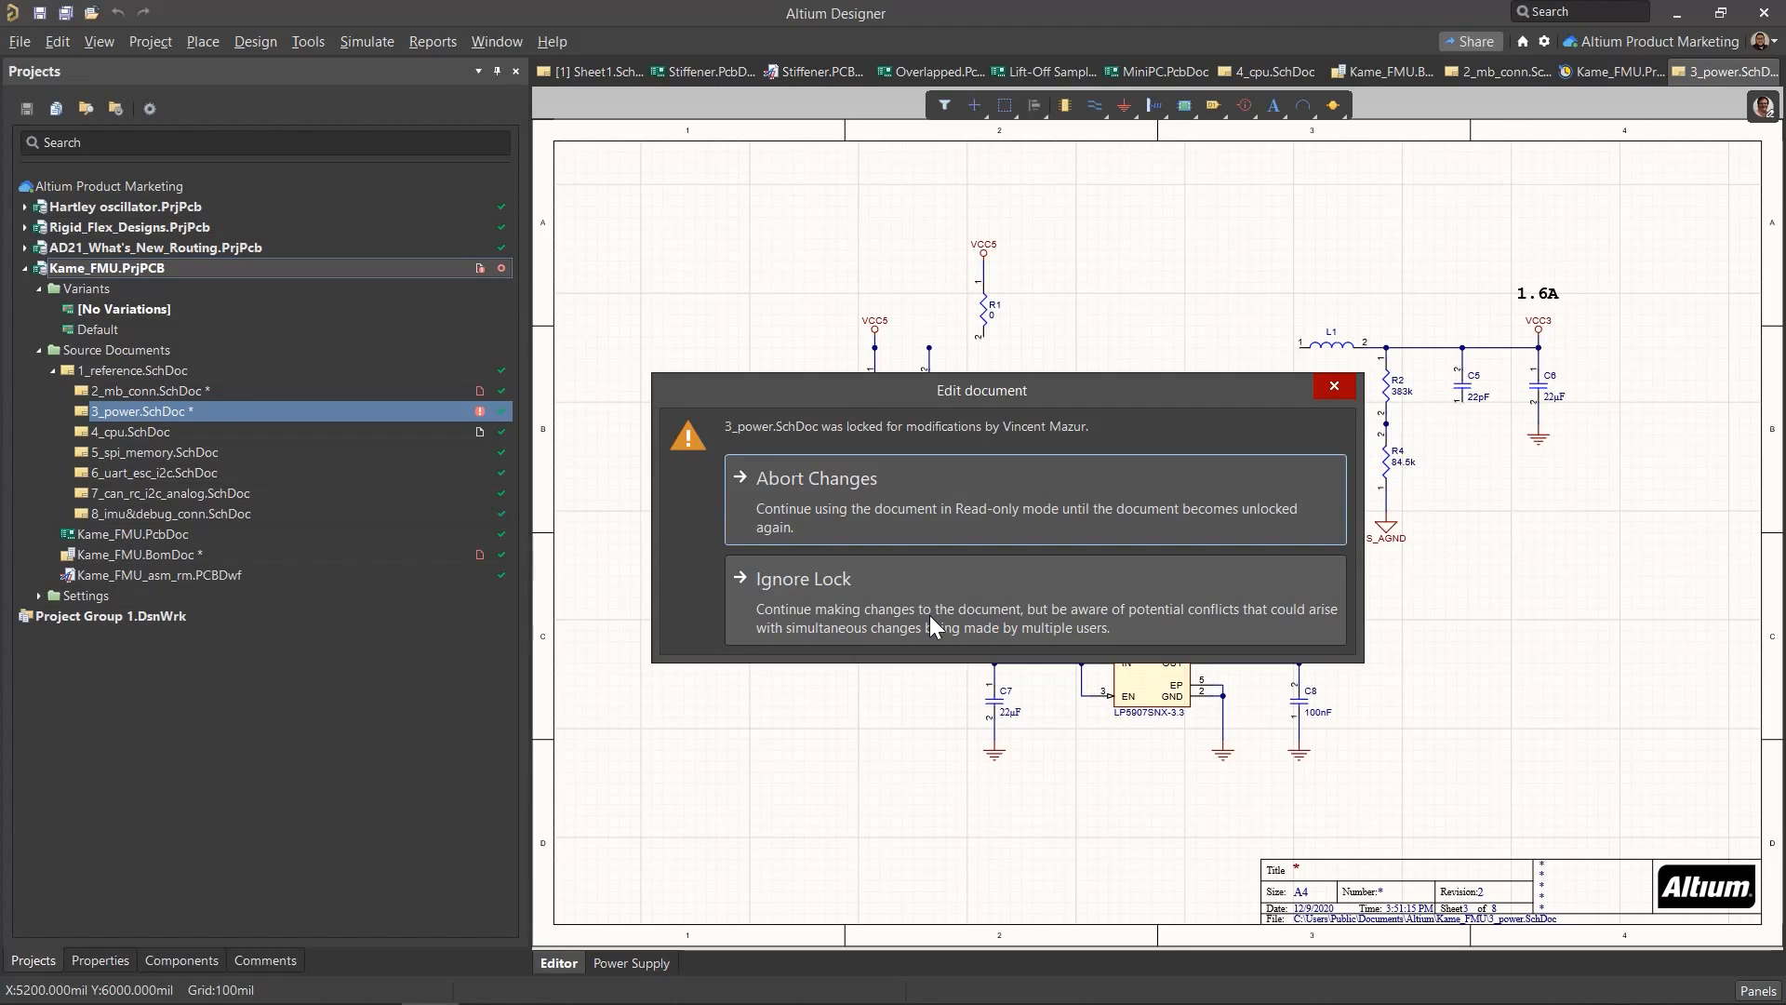
click(1042, 504)
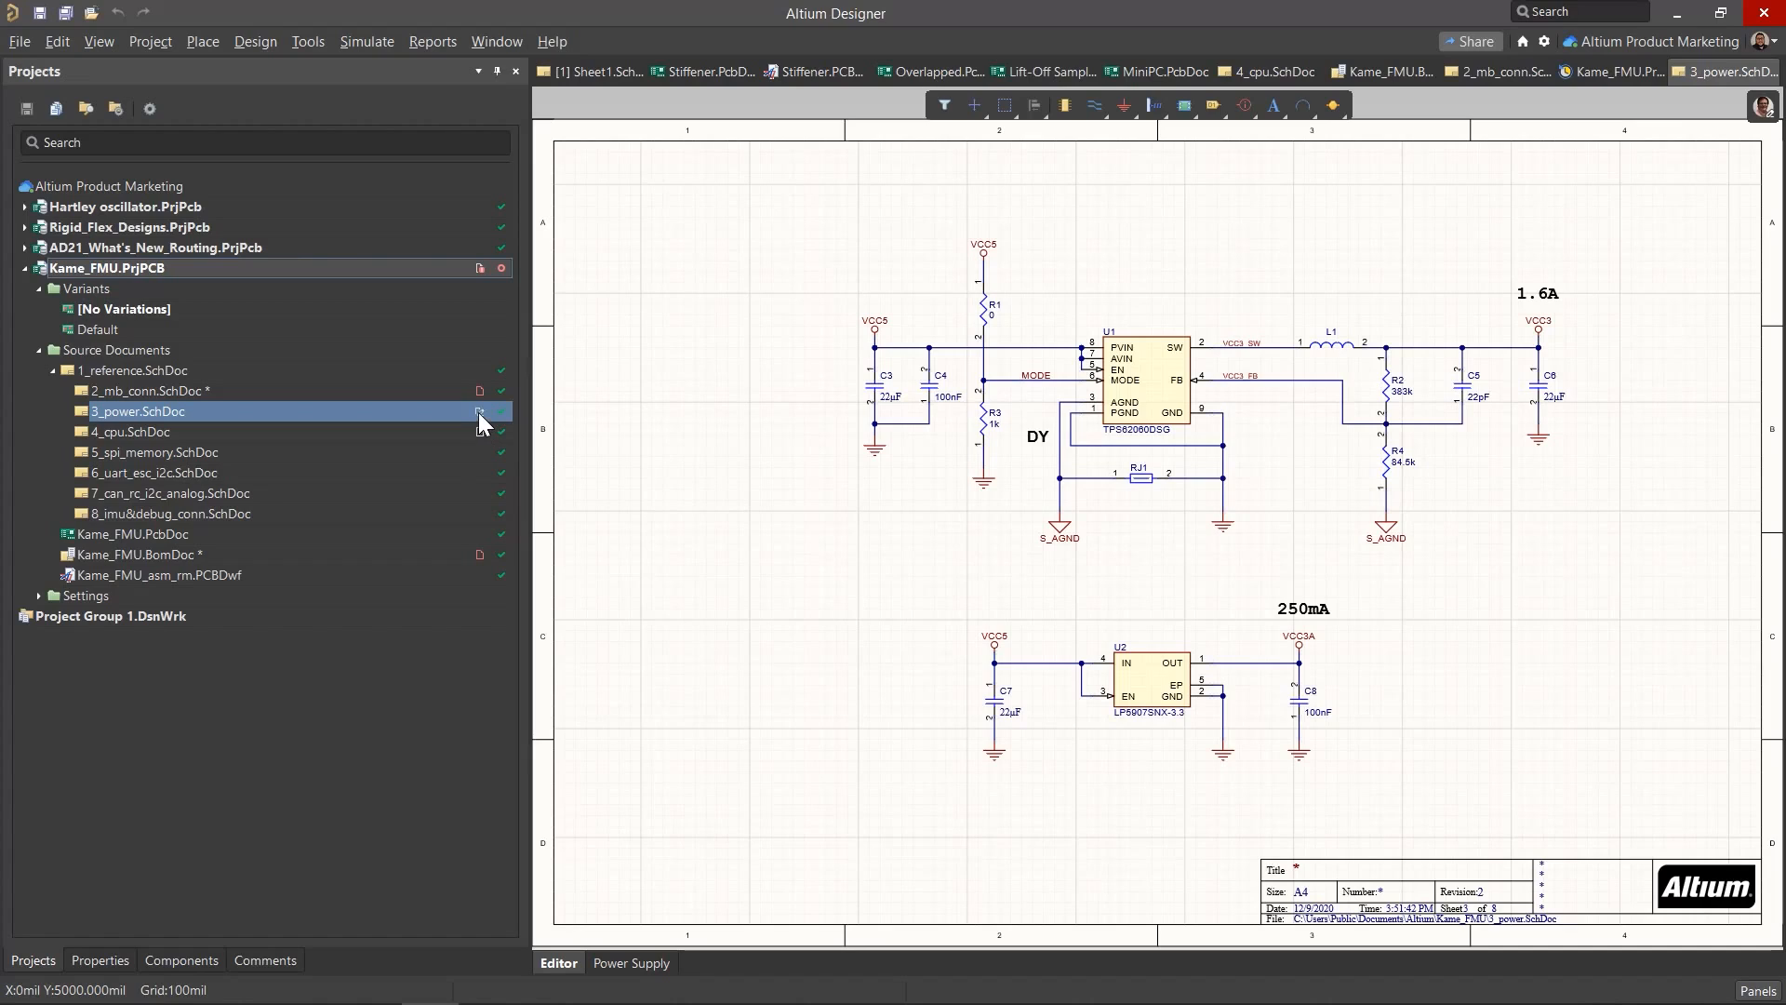
mouse_move(478, 411)
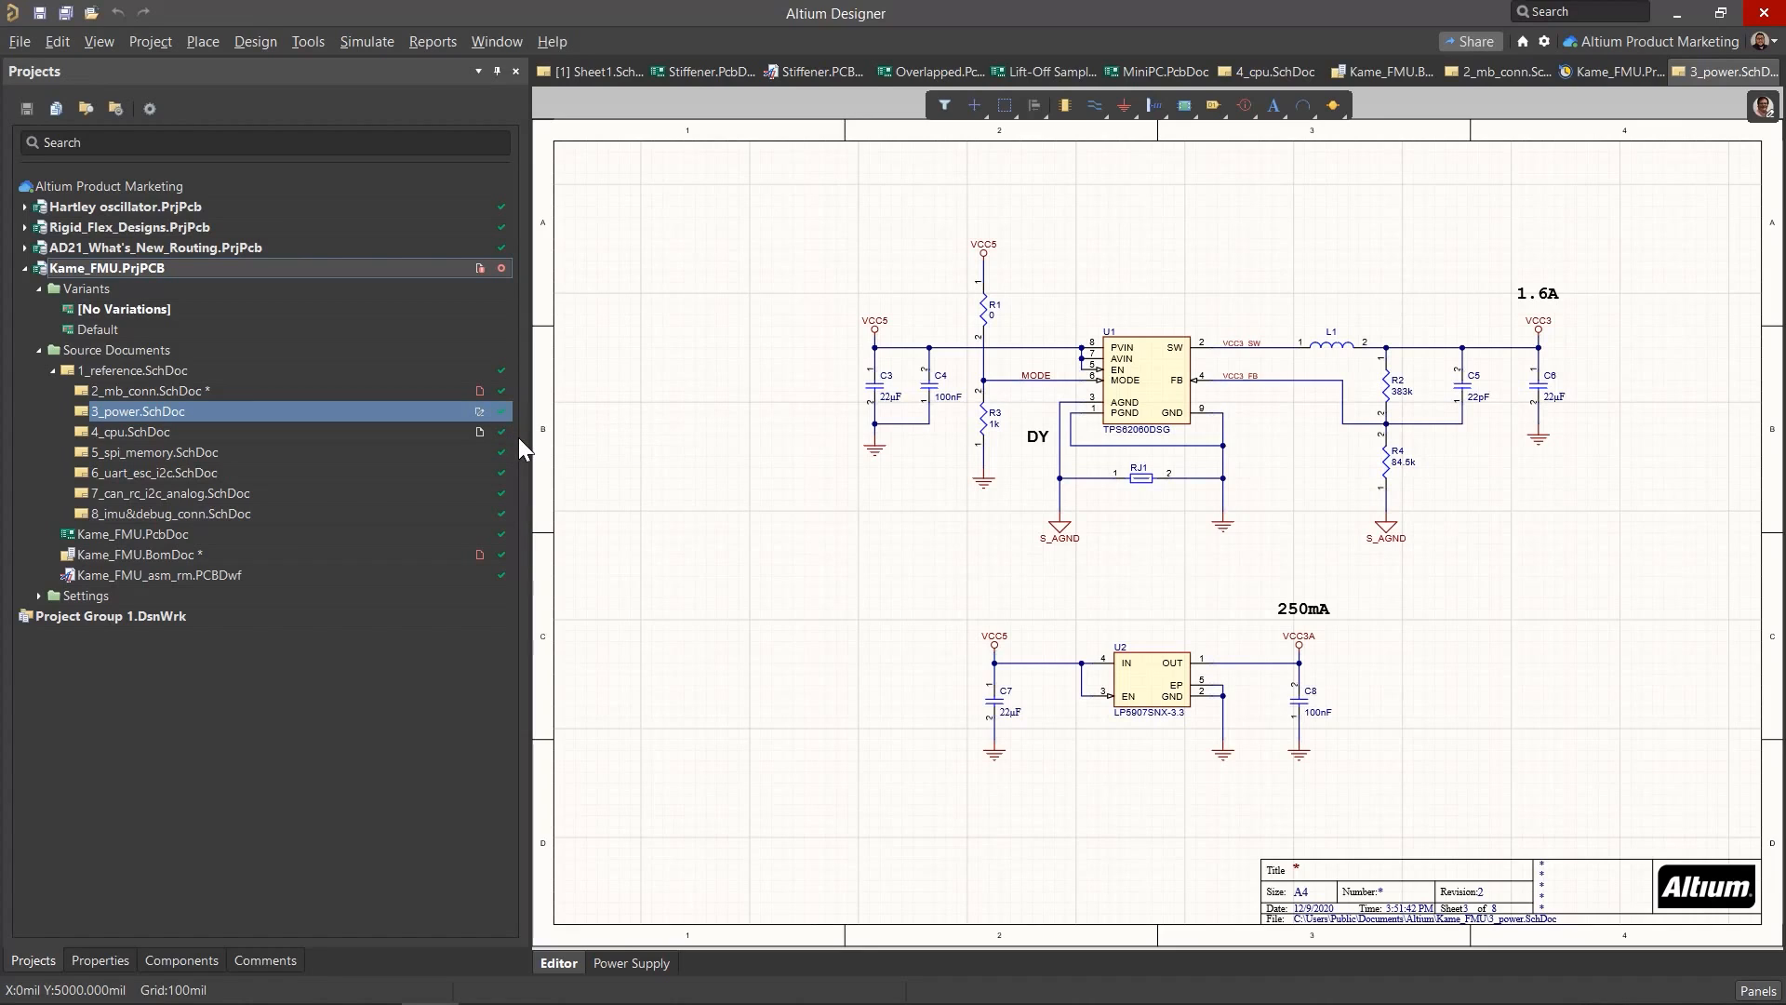
Step: Open the project comments and examine the FMU connector pinout comment and connector CN1 on 2_mb_conn.SchDoc, without placing a new comment
click(265, 962)
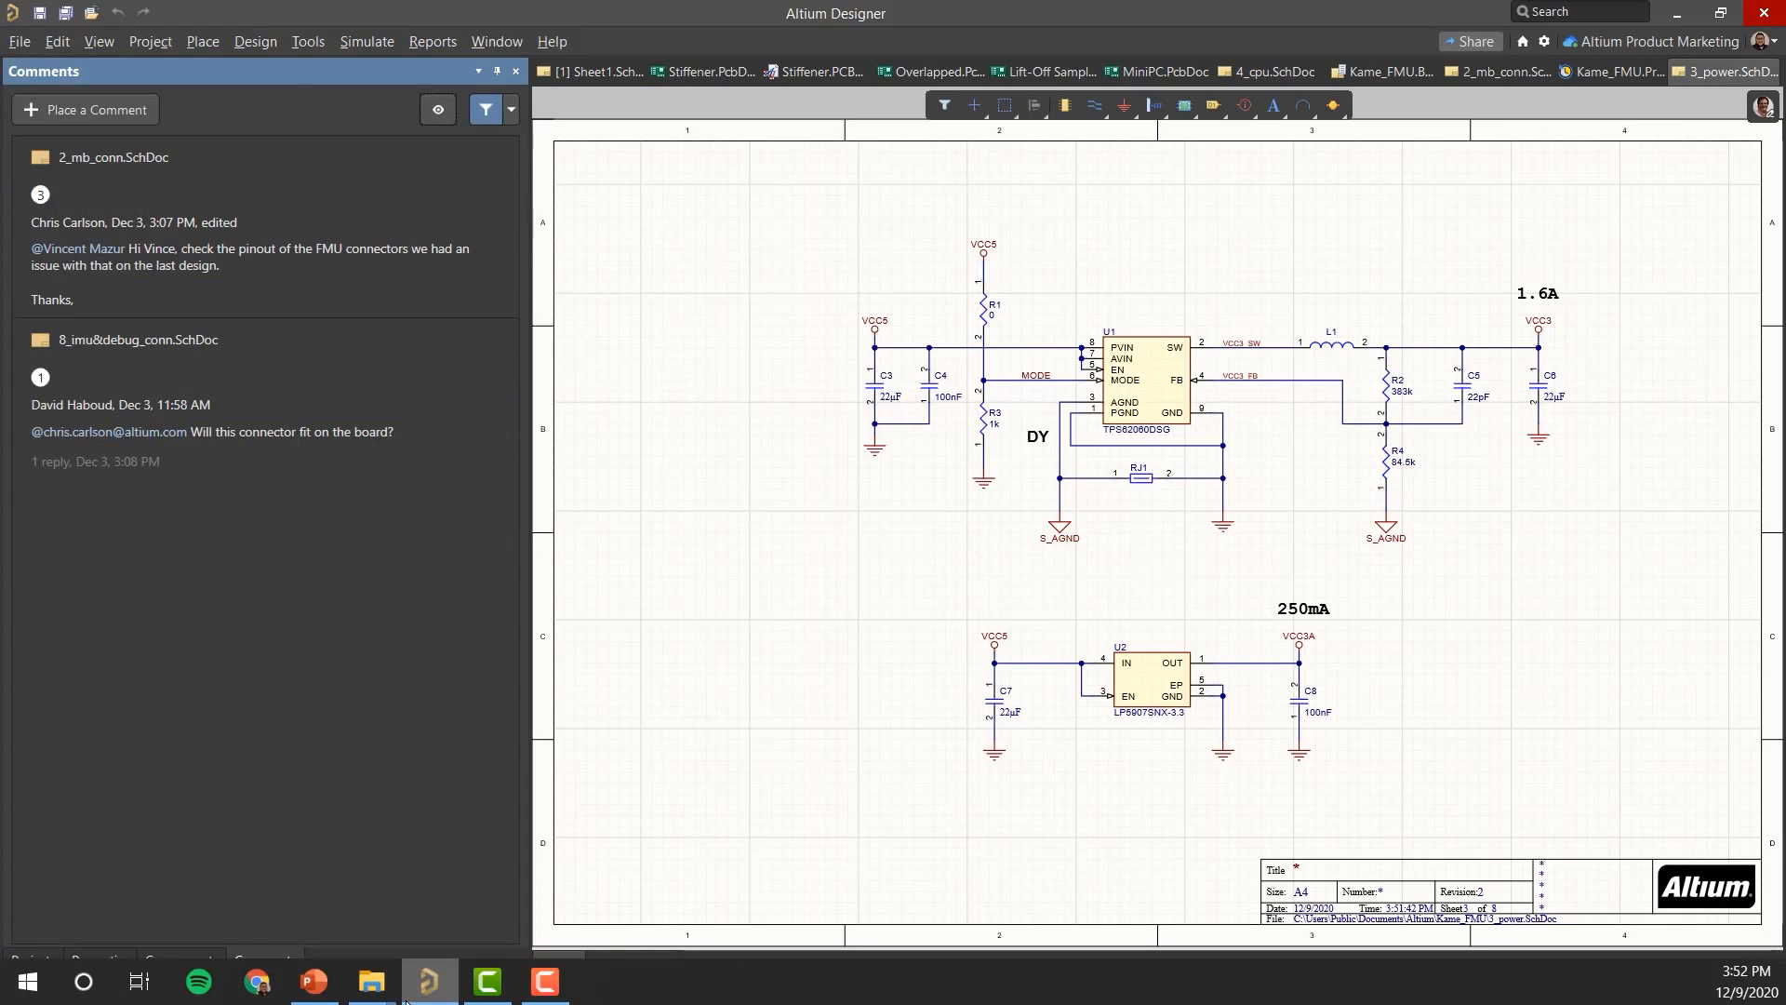
click(344, 262)
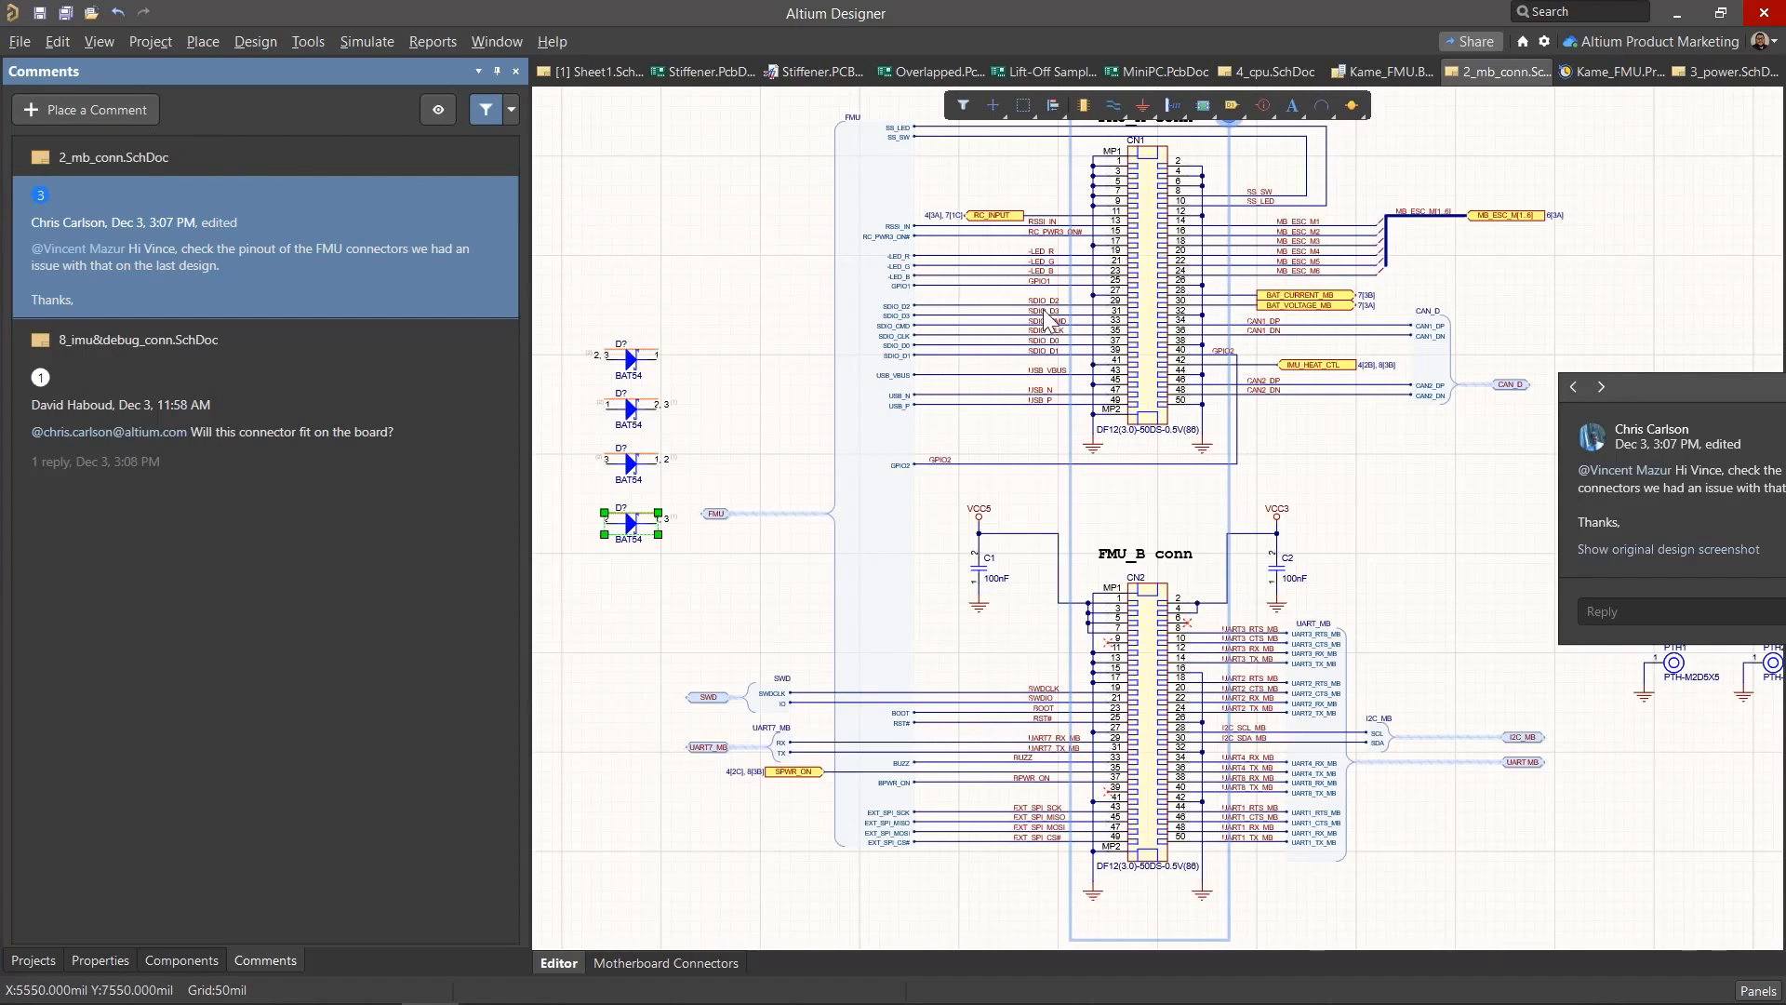
click(84, 118)
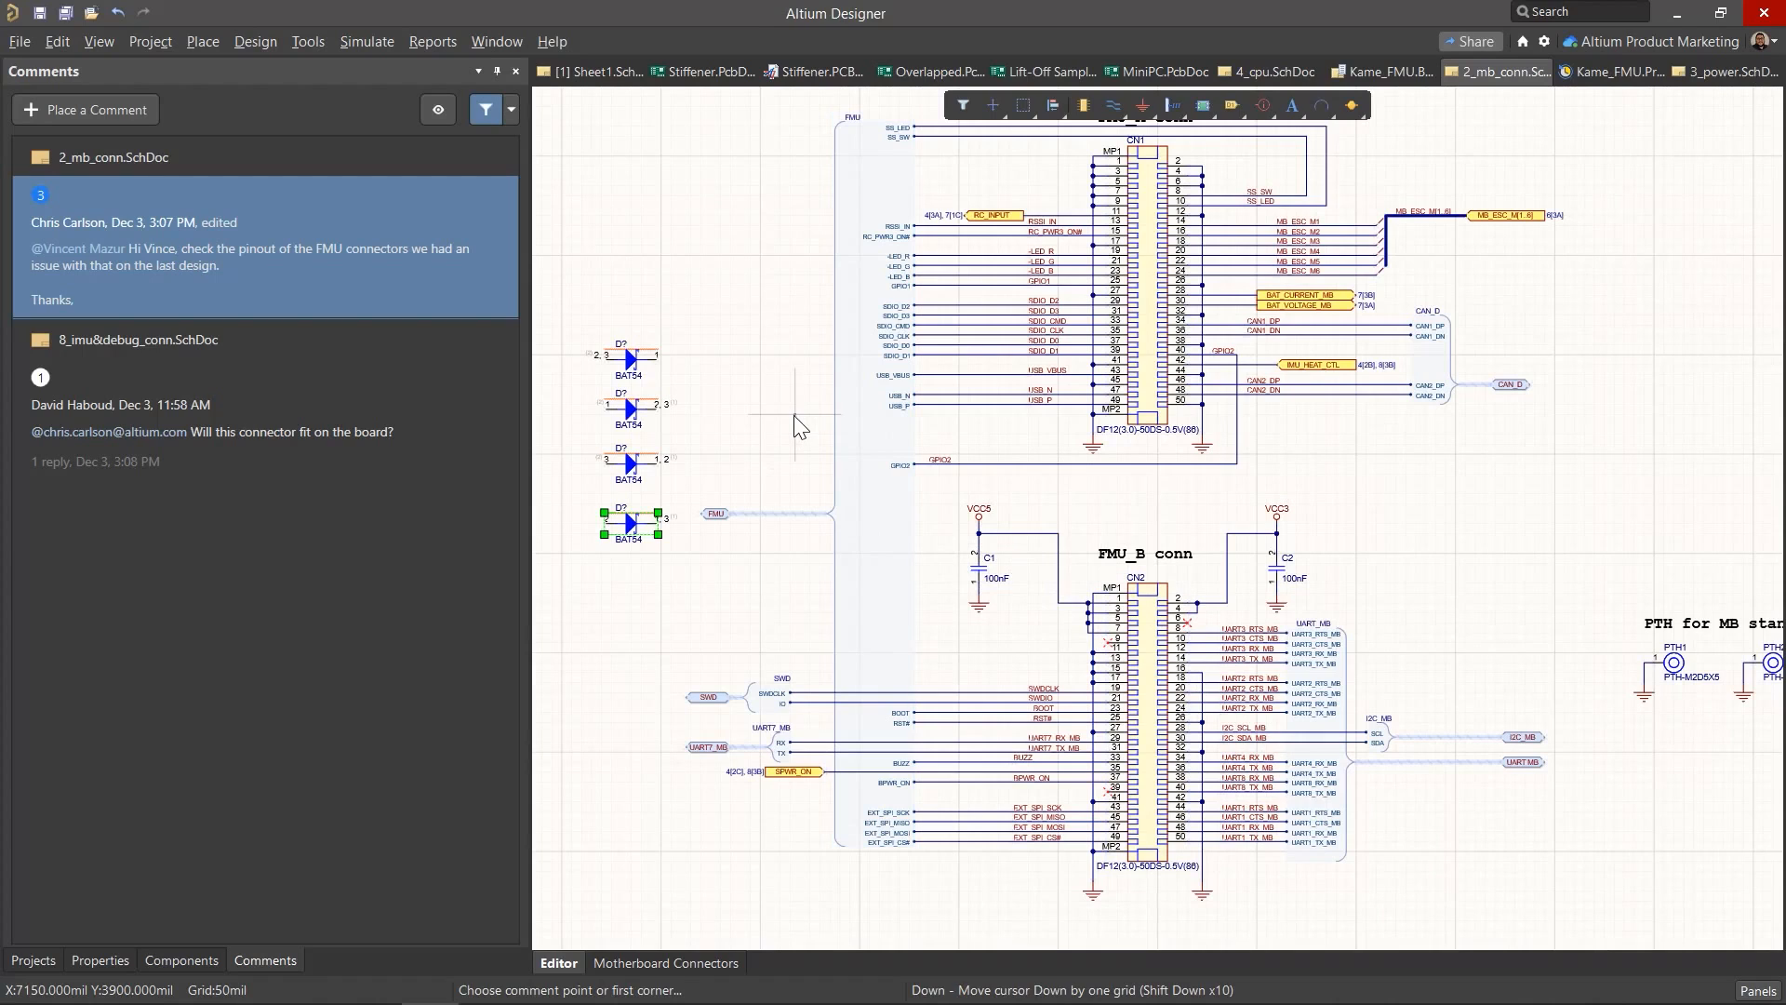
key(Escape)
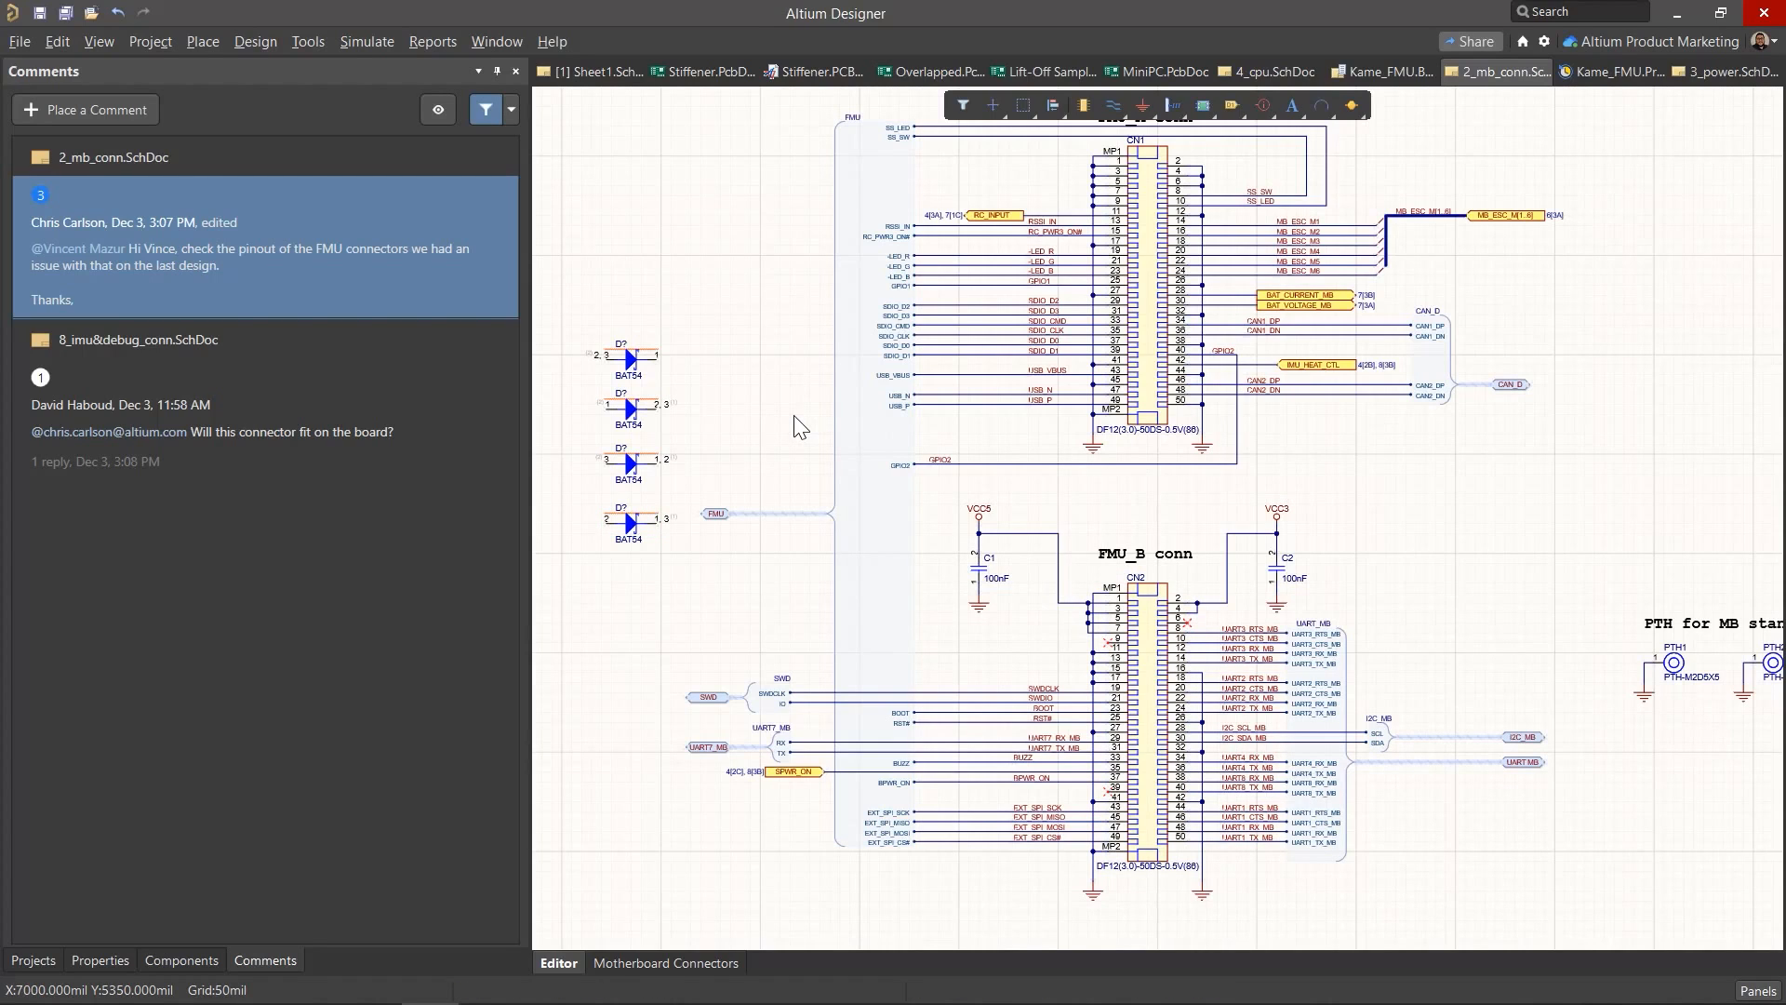
click(1150, 286)
scroll(1151, 285, up, 1)
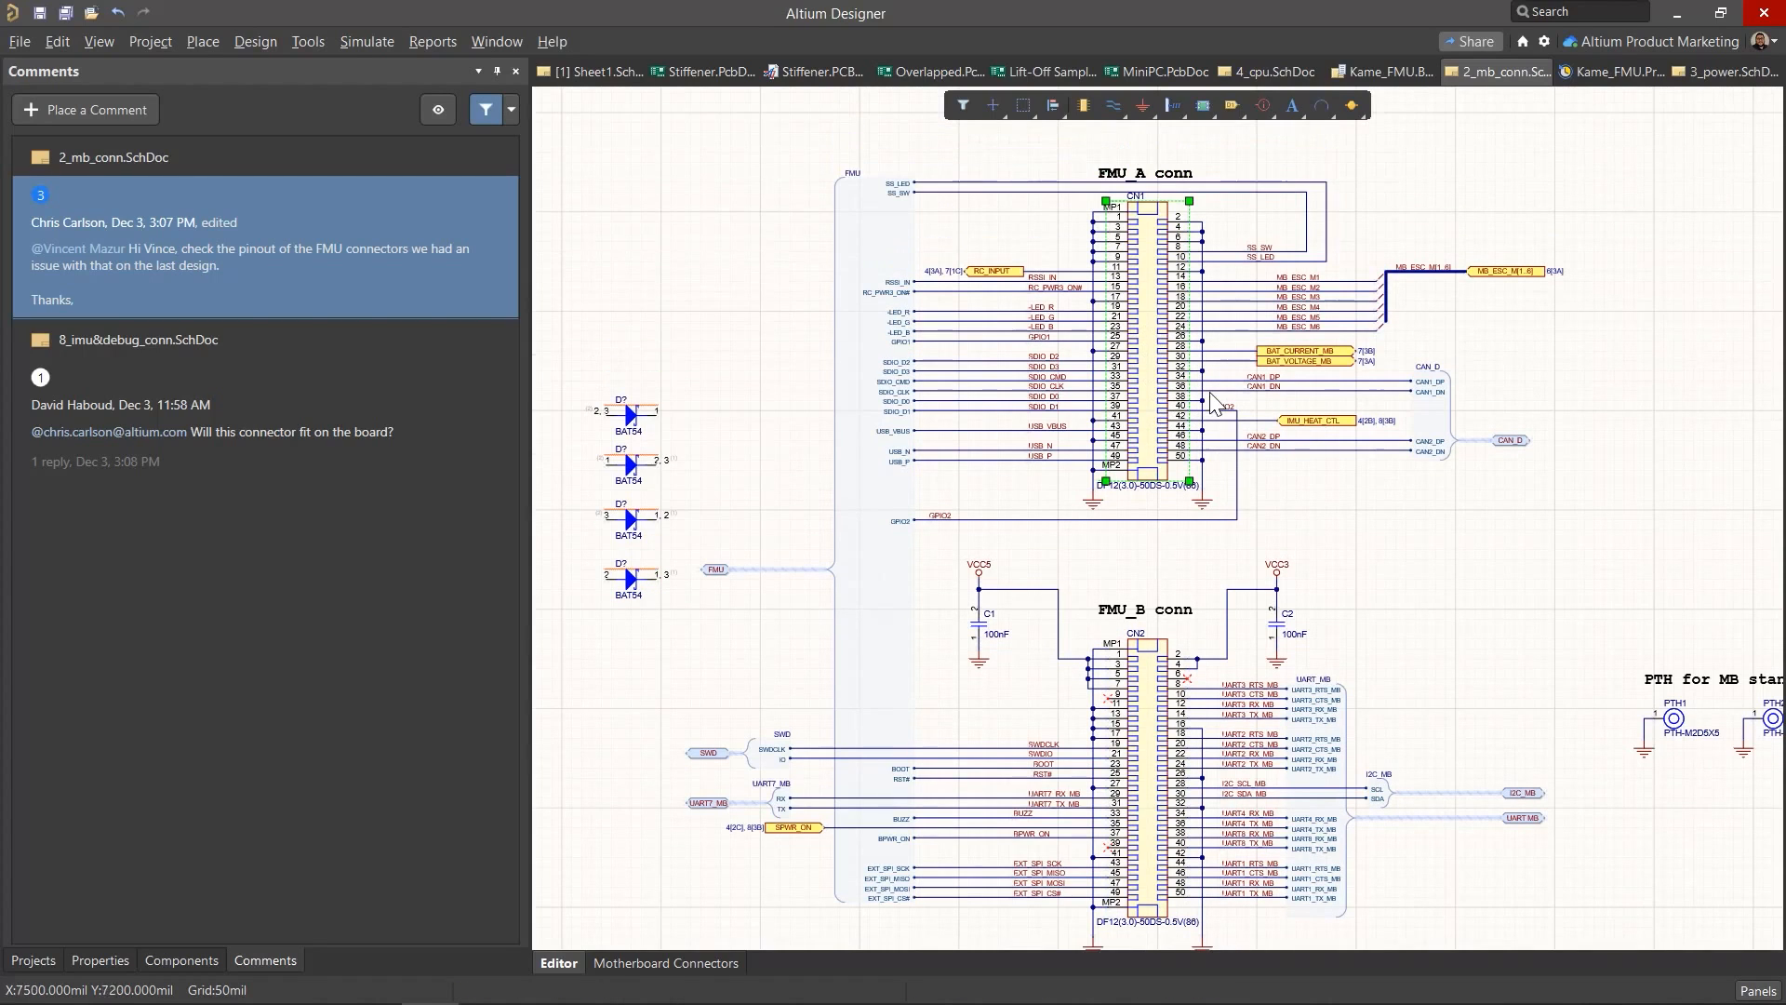
Step: Open the connector-fit comment thread on 8_imu&debug_conn.SchDoc and view its original design screenshot
click(271, 380)
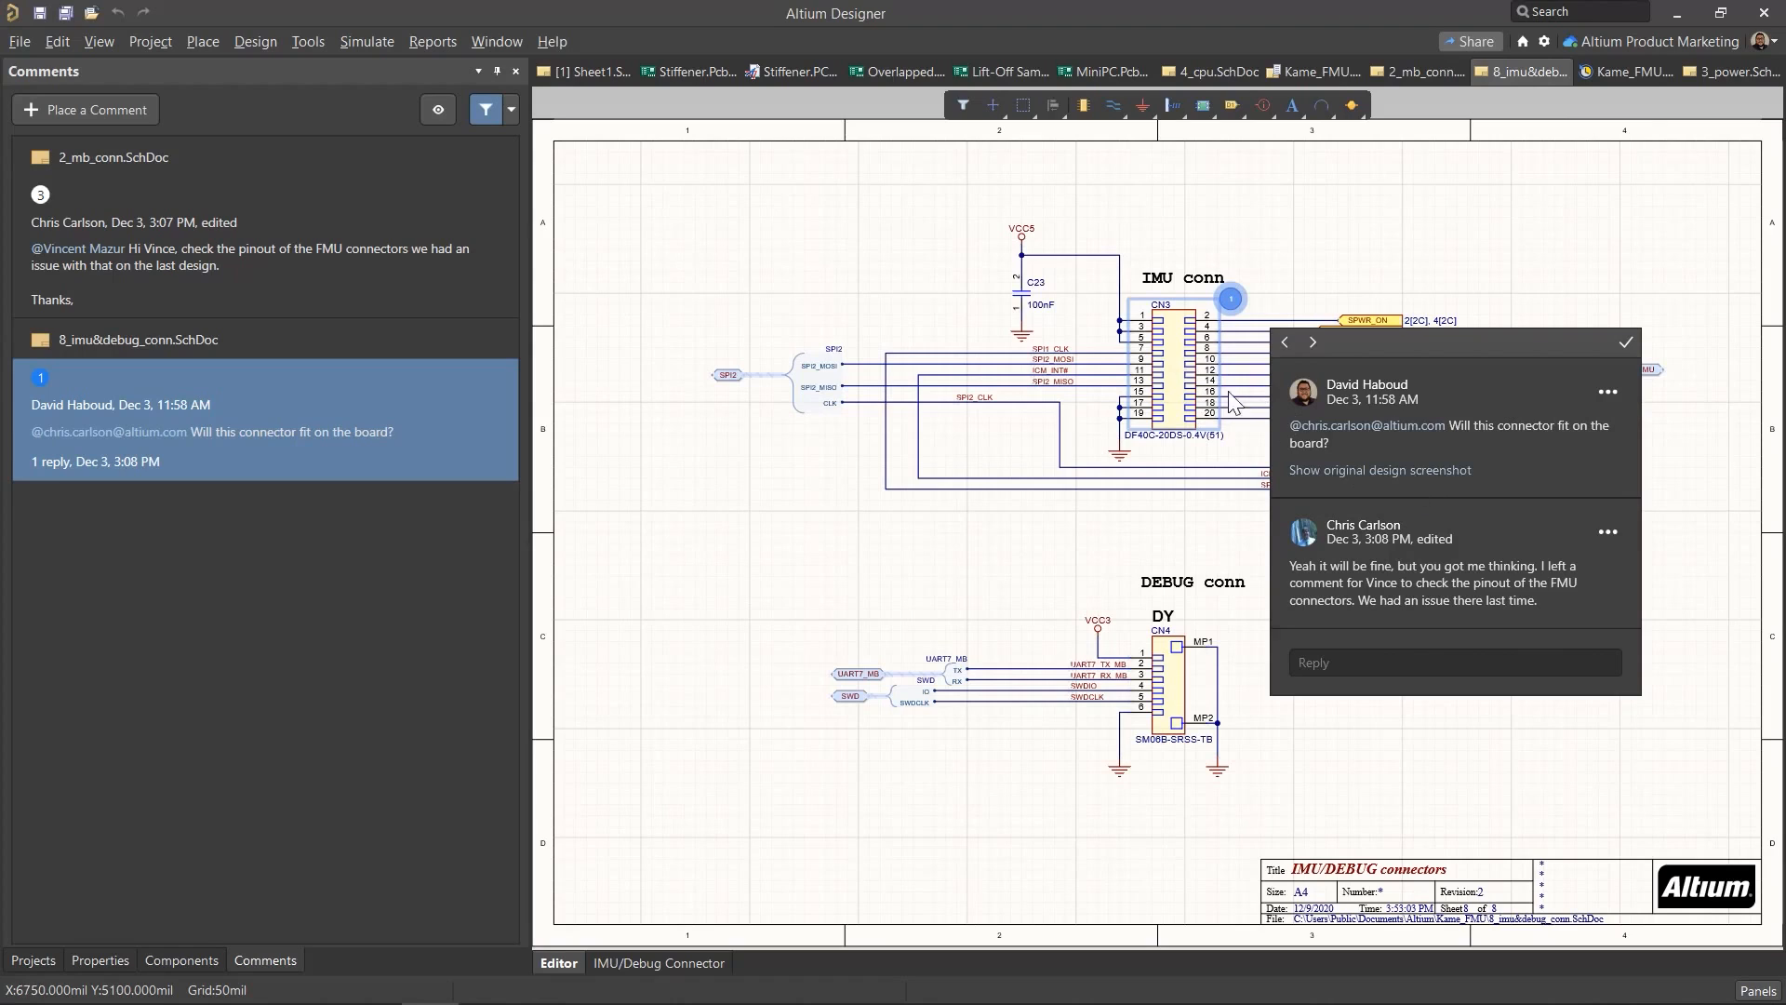
click(1411, 472)
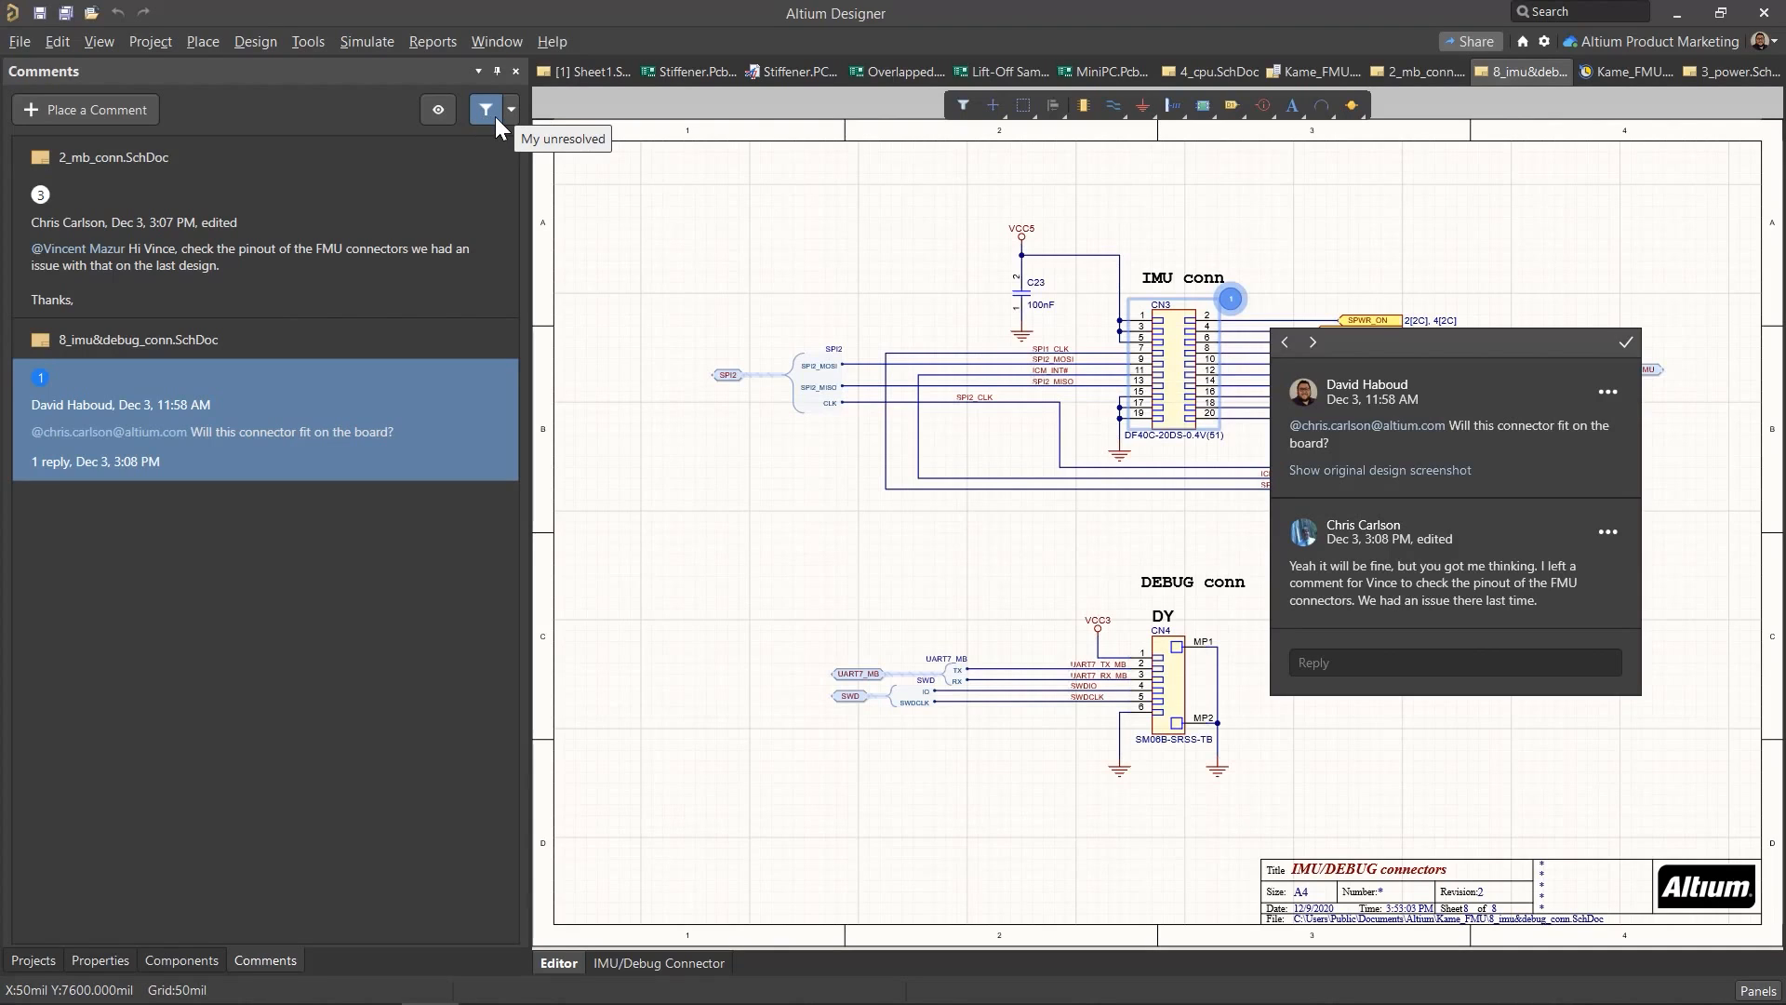
Step: Toggle the comment markers on the schematic off and on, leaving them shown
click(433, 116)
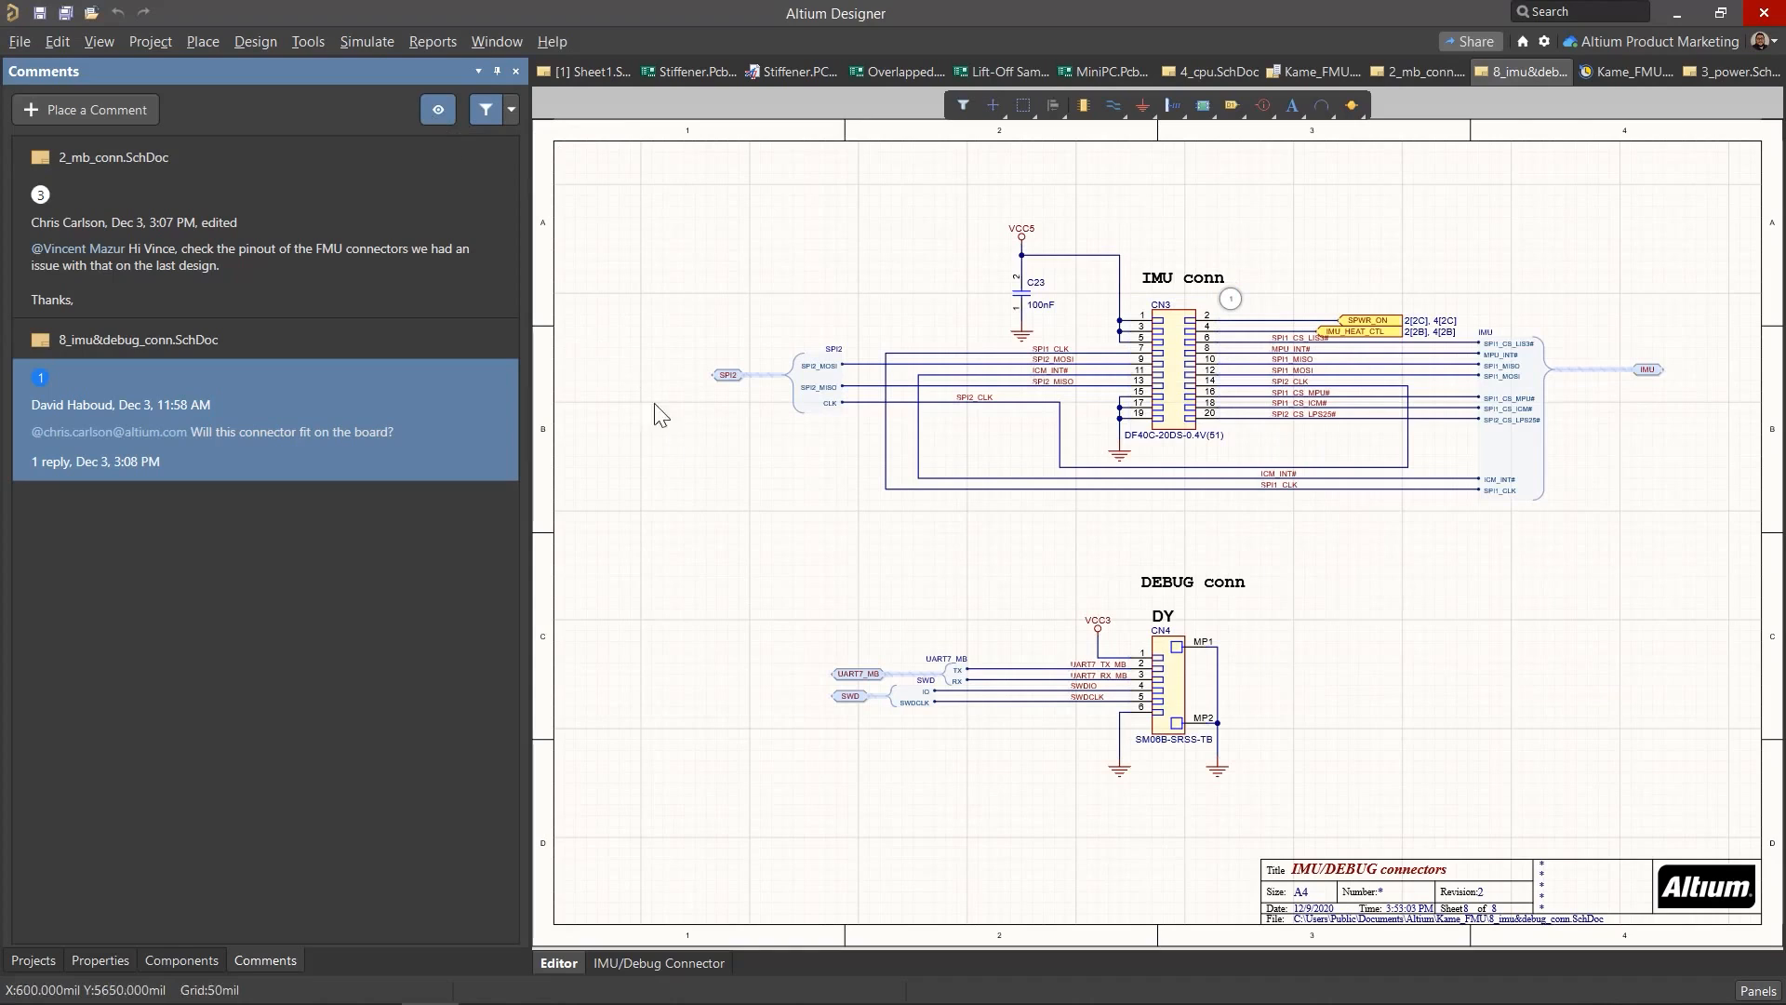
click(439, 115)
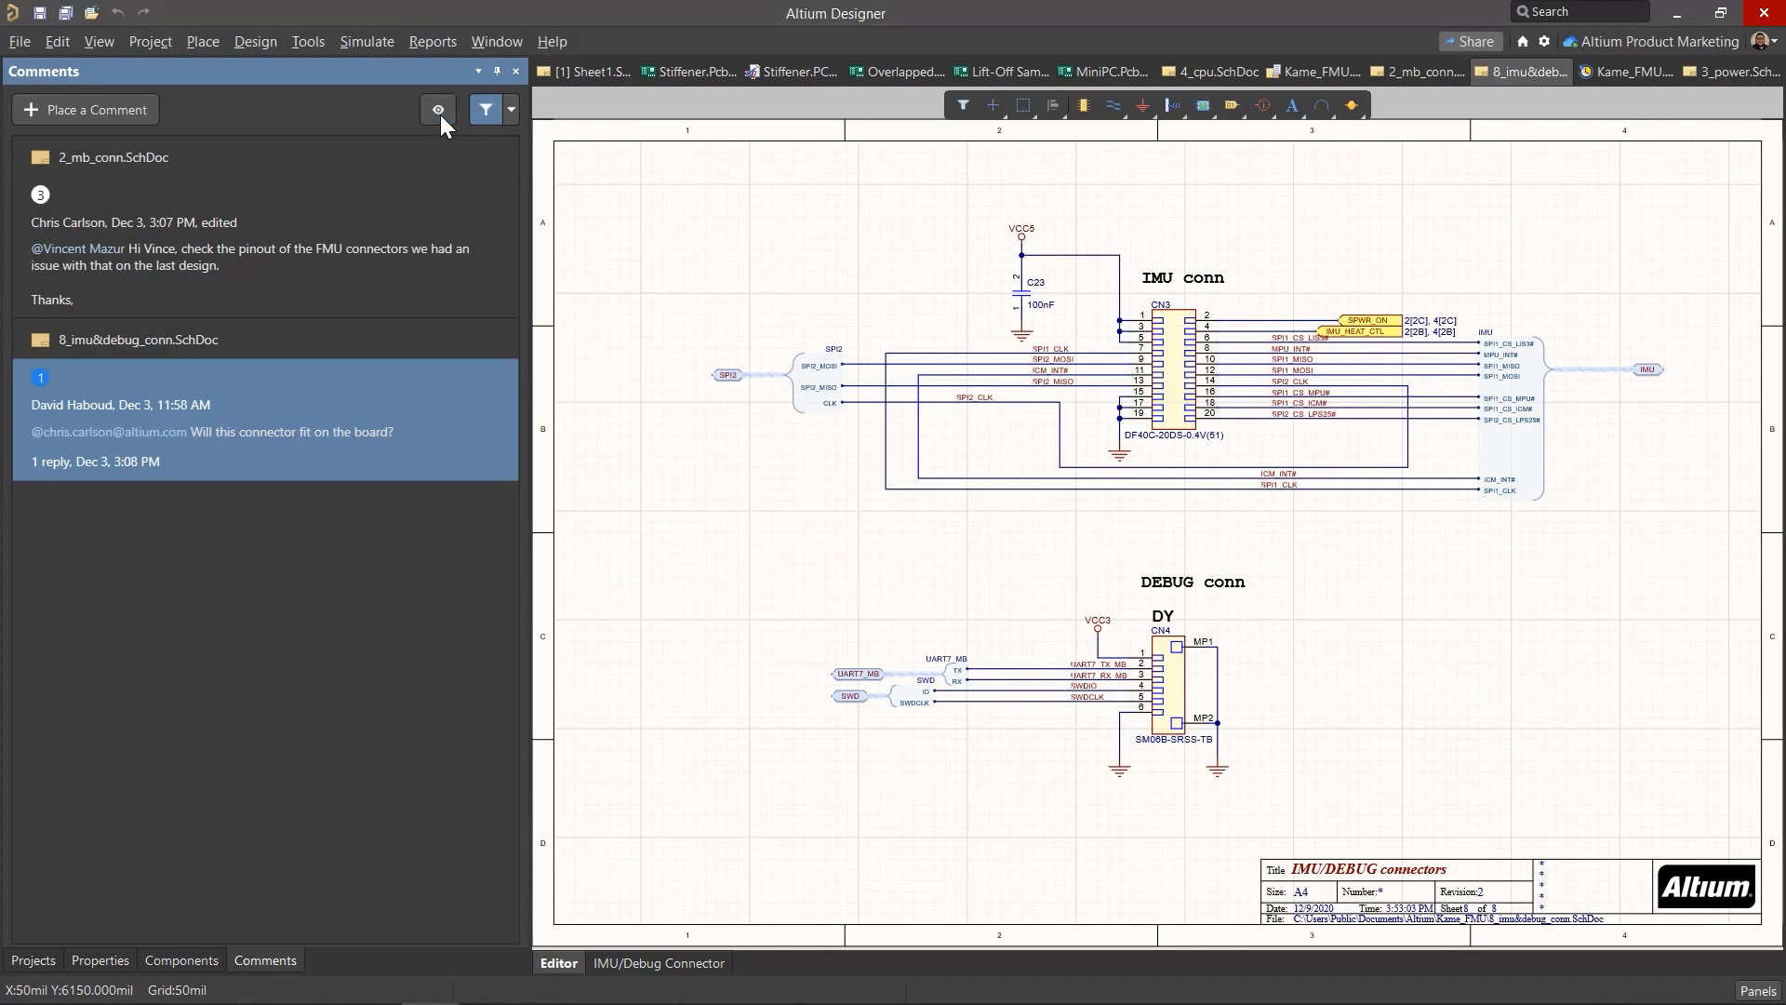
click(439, 114)
click(436, 109)
click(436, 110)
Step: Include resolved comments by turning off Unresolved only, and open the assigned comment on 4_cpu.SchDoc
click(513, 119)
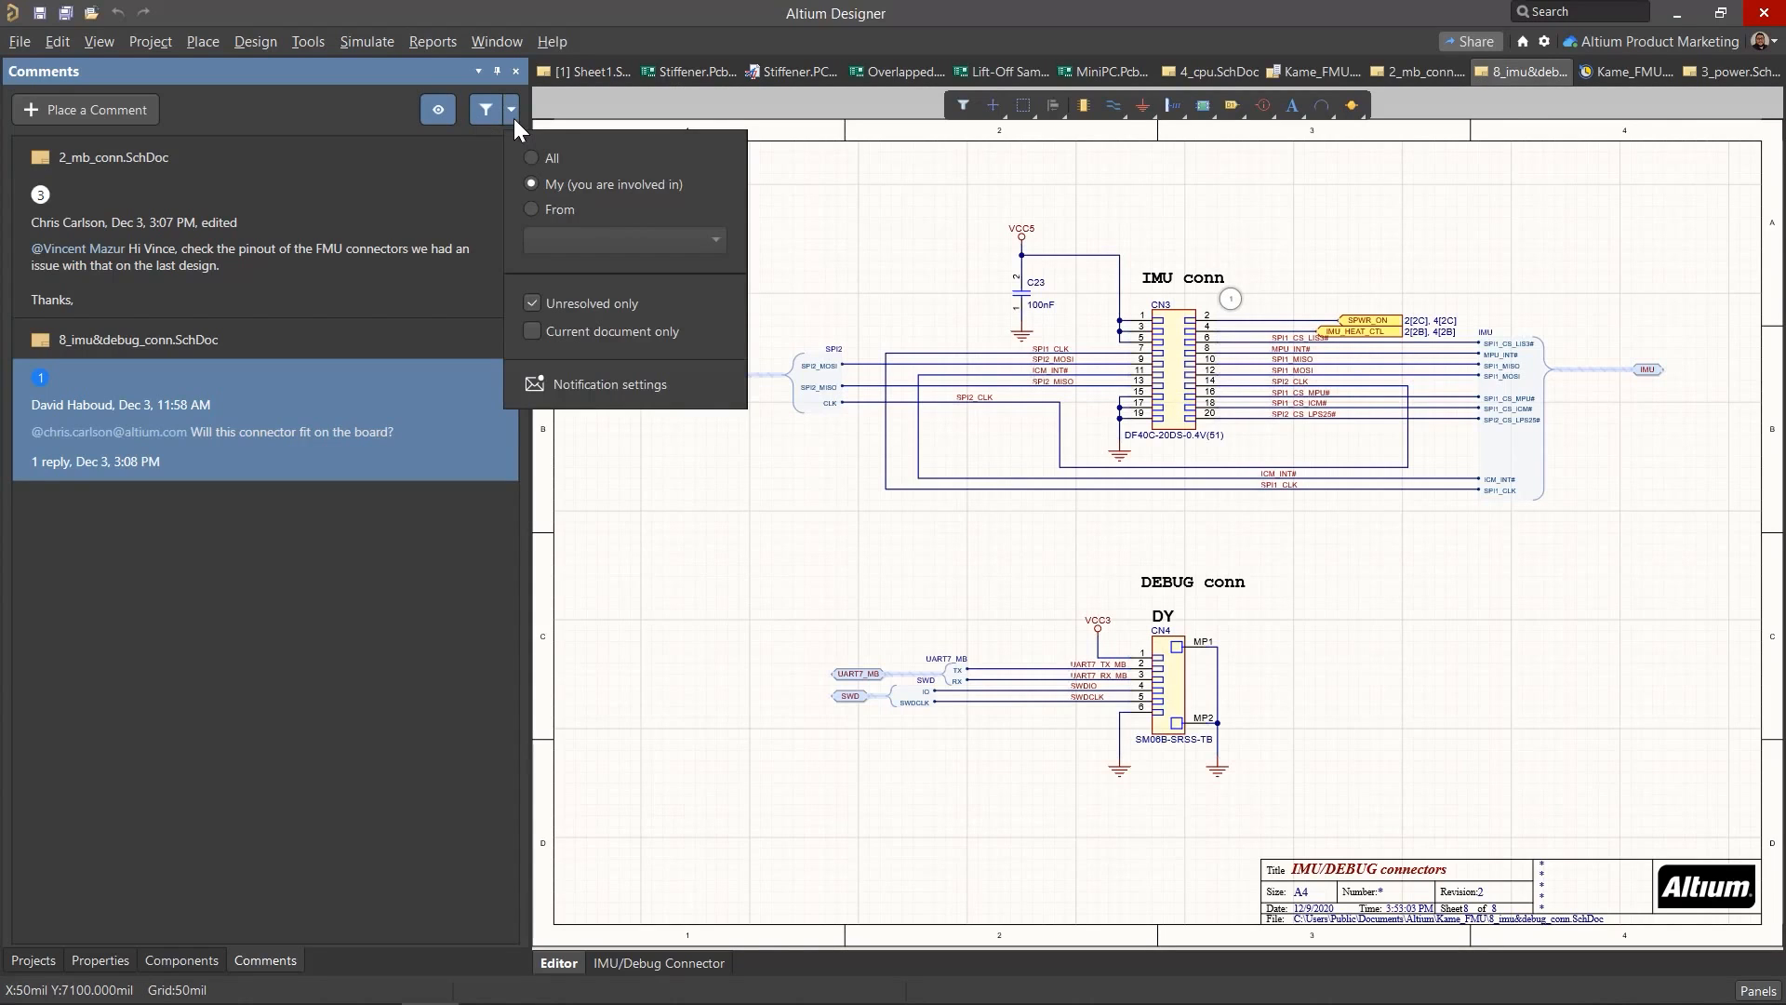
click(601, 305)
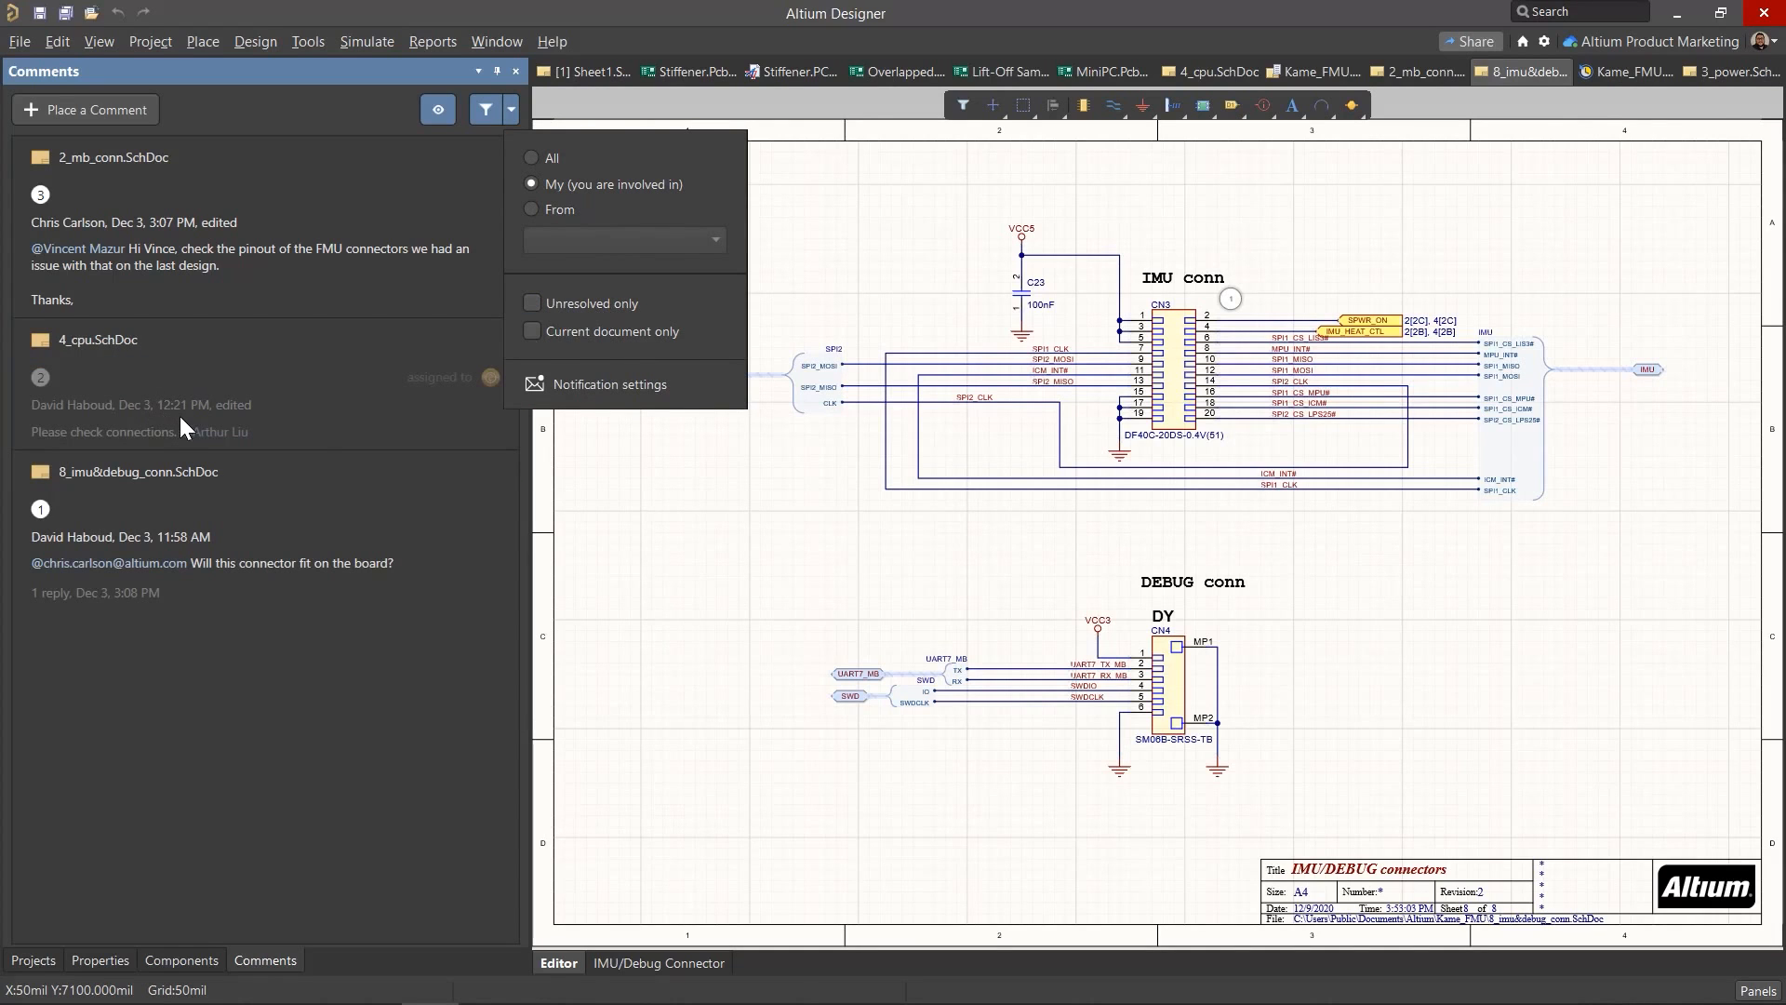
click(324, 417)
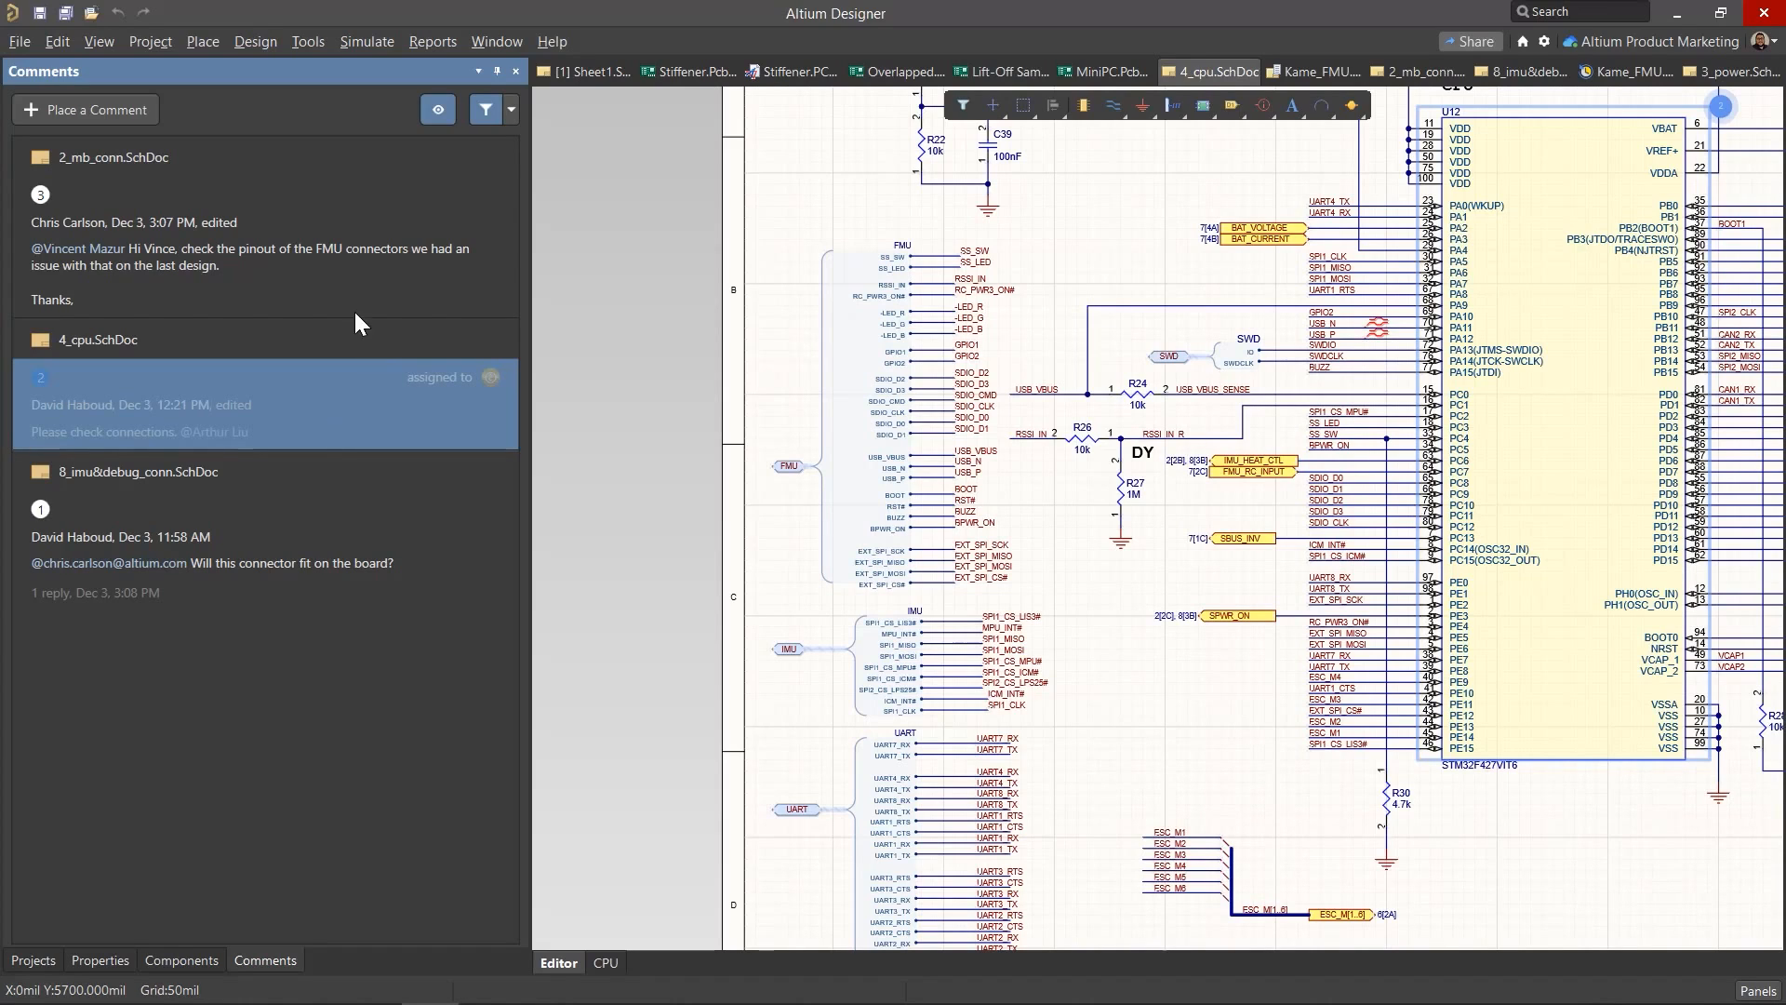
Step: Set the comment filter to From with the first listed team member
click(509, 111)
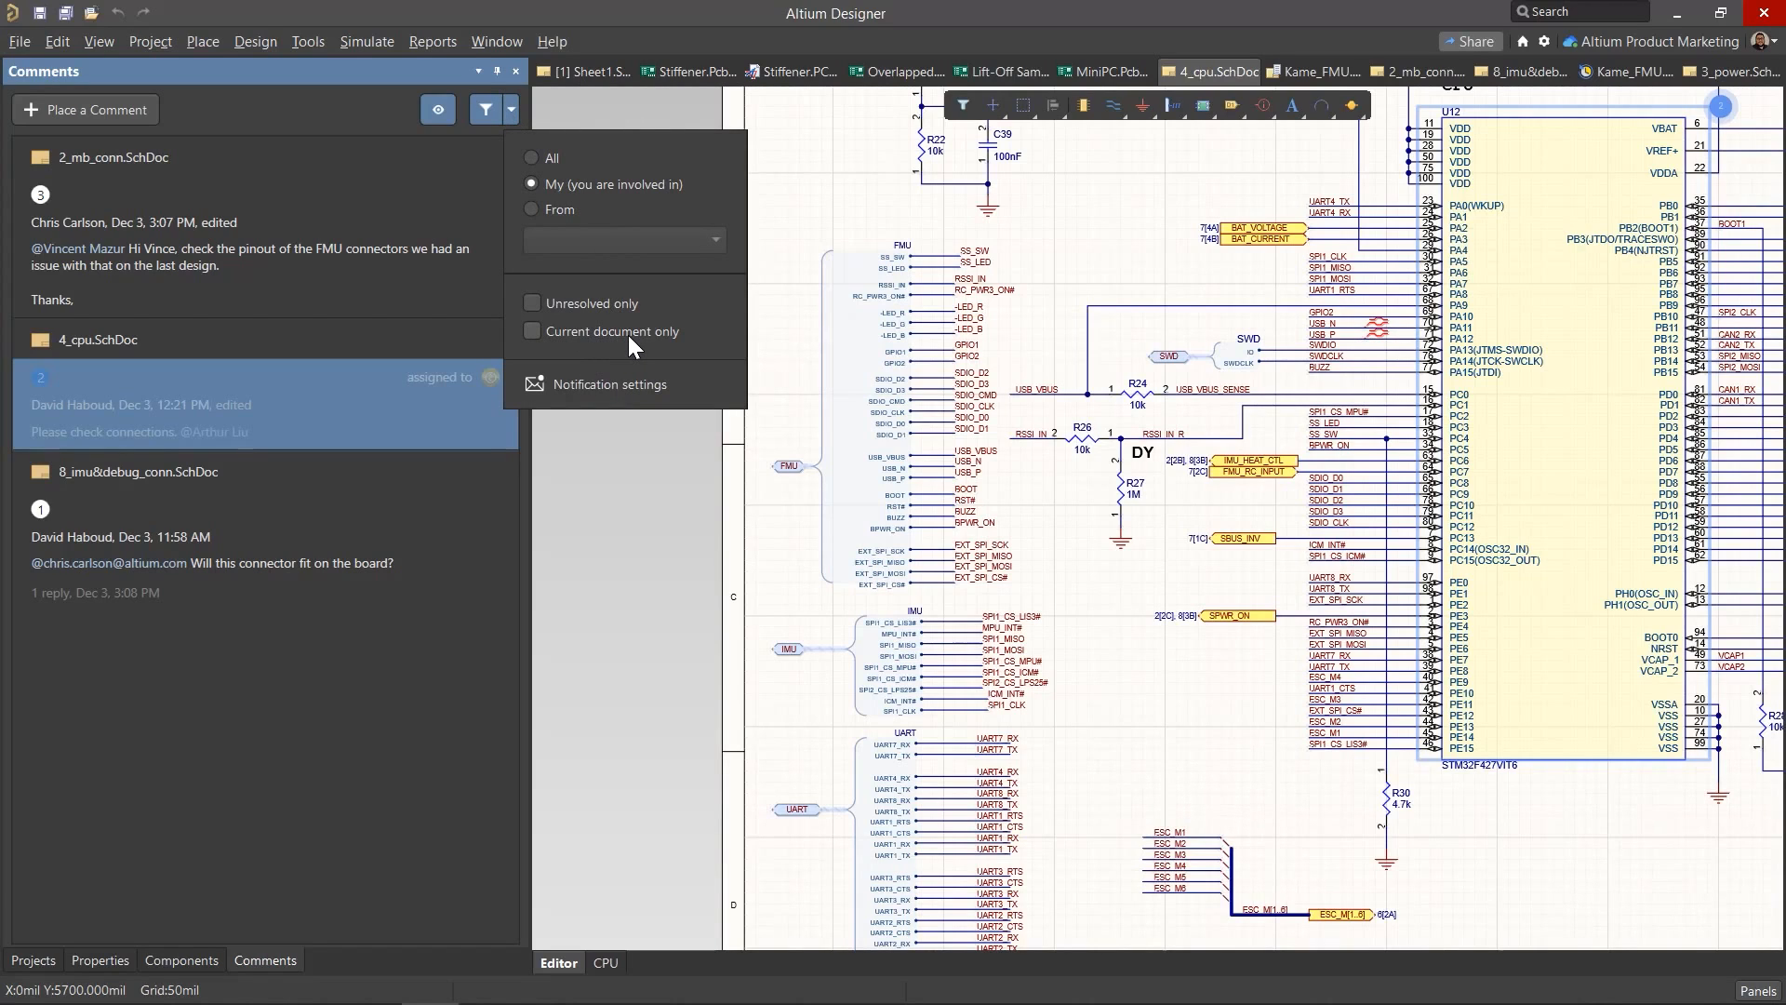
click(563, 214)
click(591, 238)
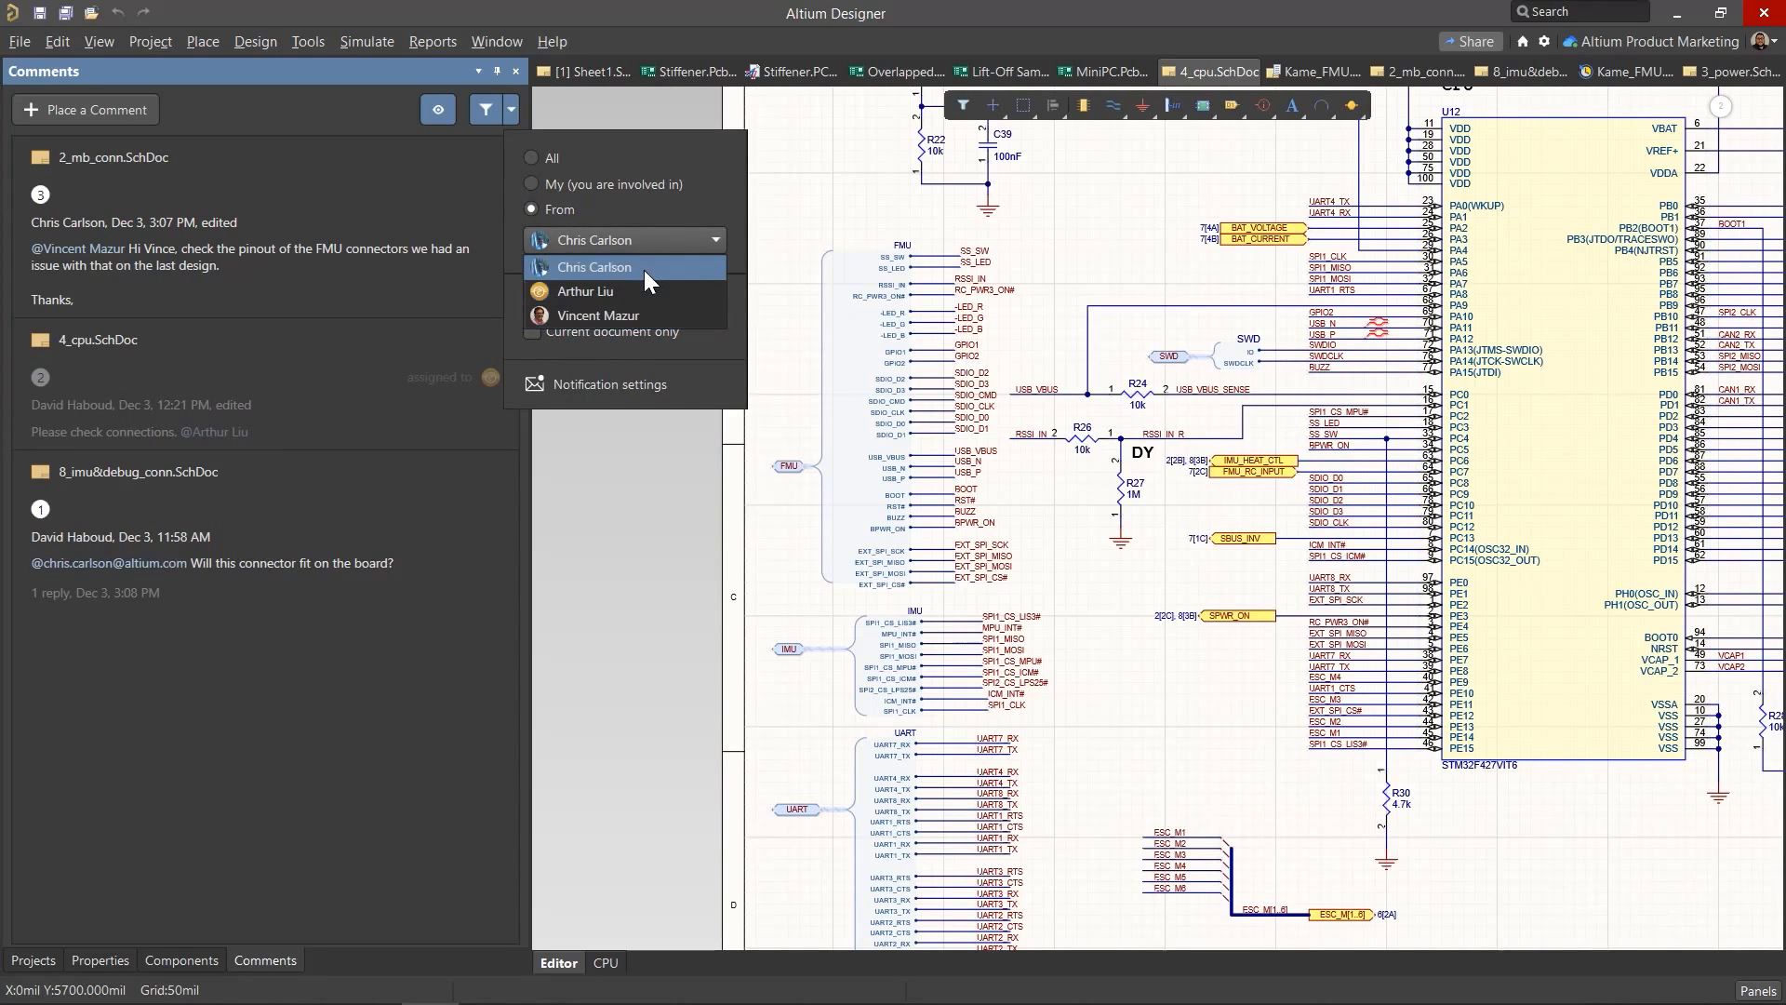
click(644, 270)
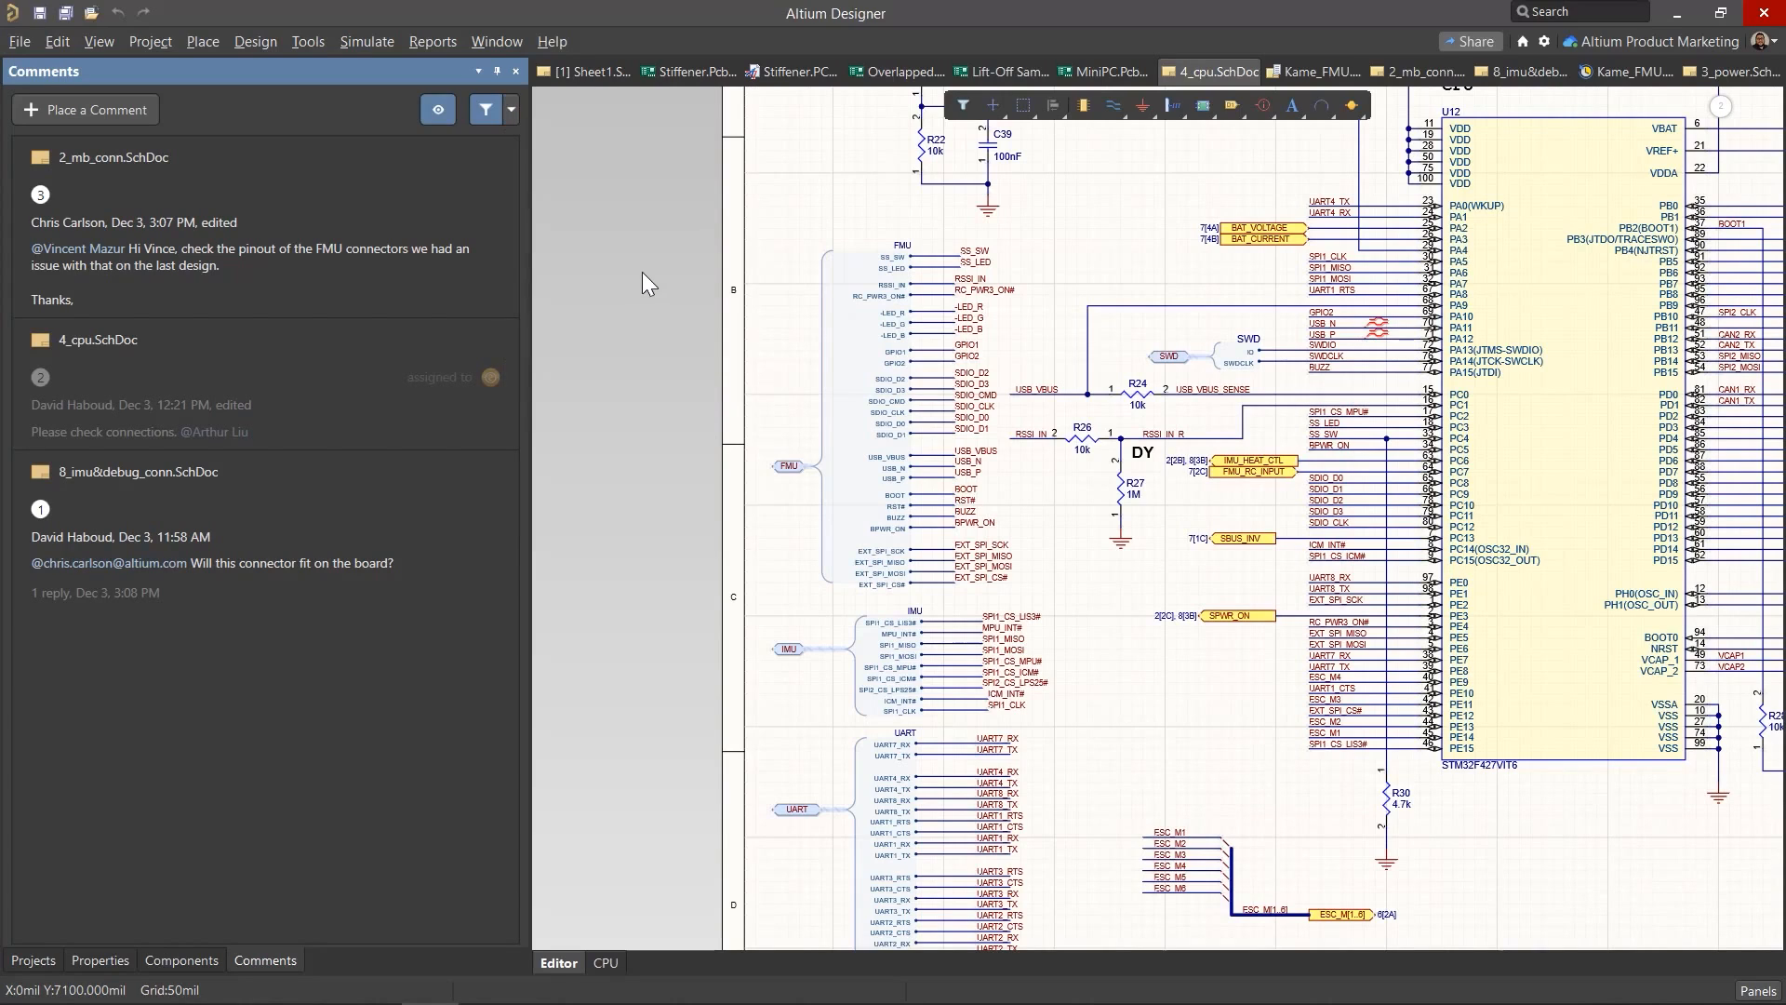